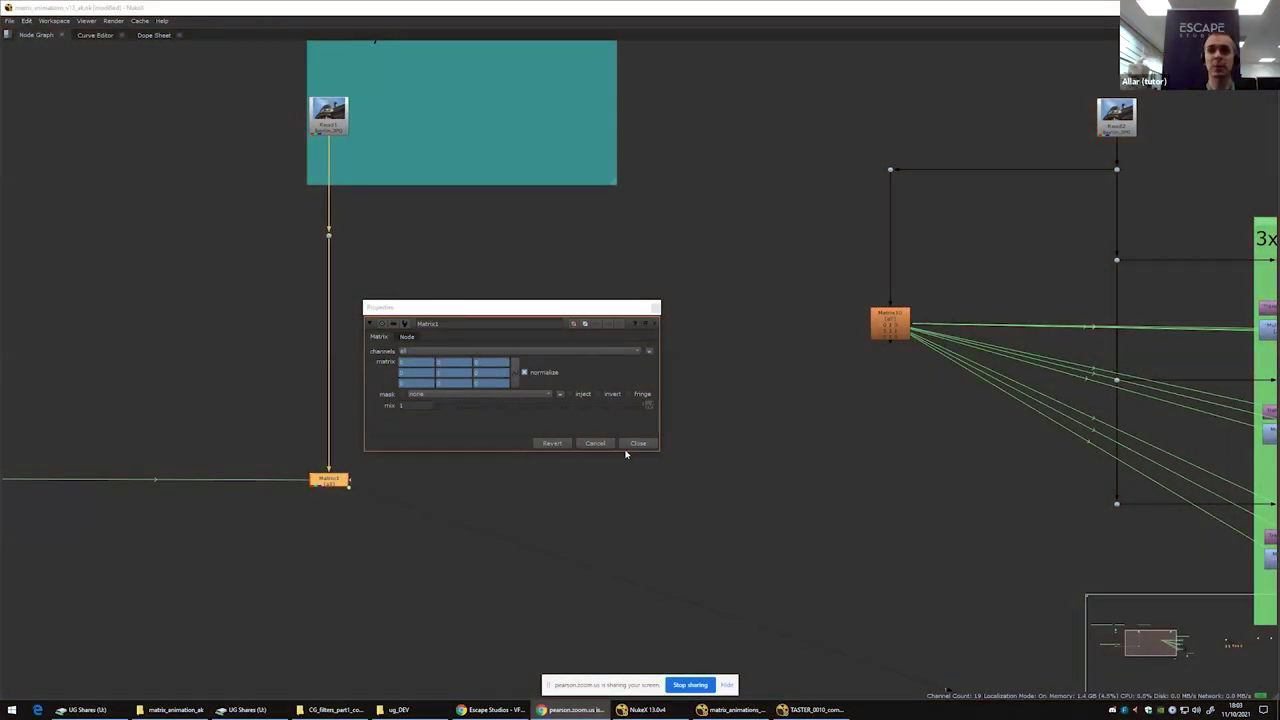
# Step: Close the properties of the Matrix1 node
pyautogui.click(632, 444)
pyautogui.scroll(5, 561, 478)
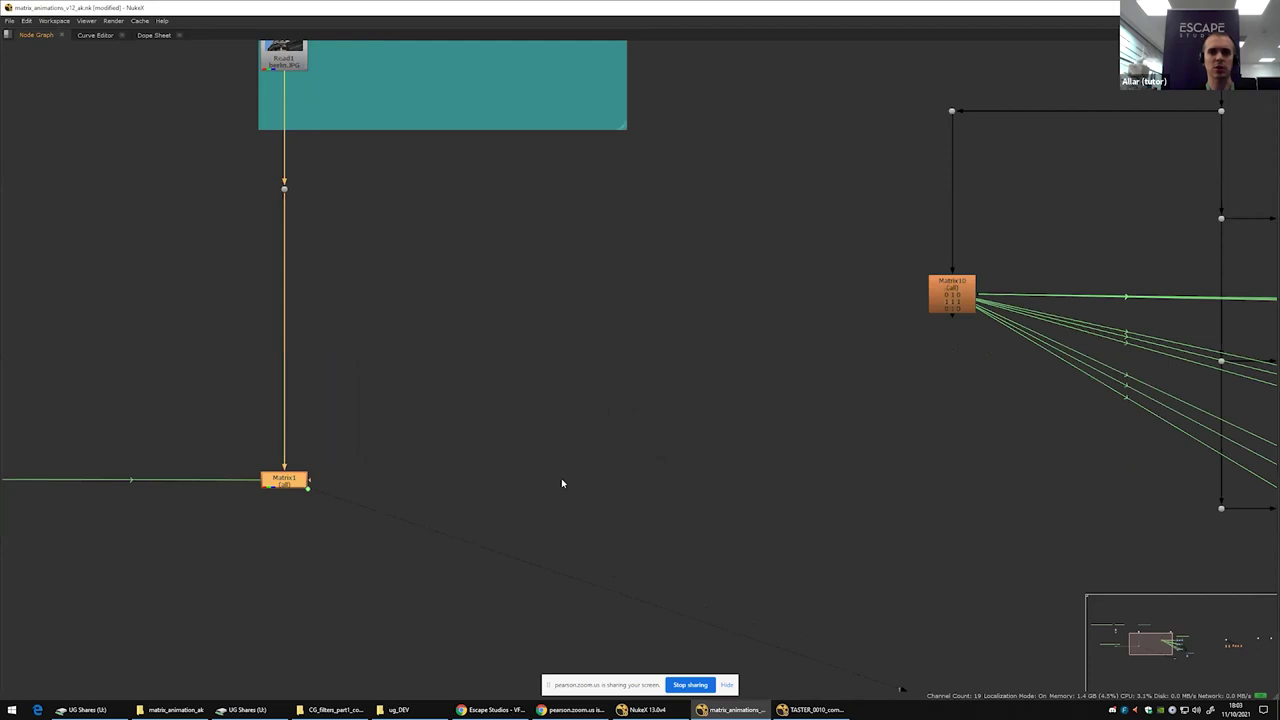
pyautogui.scroll(-5, 506, 470)
pyautogui.moveTo(428, 469); pyautogui.dragTo(511, 383)
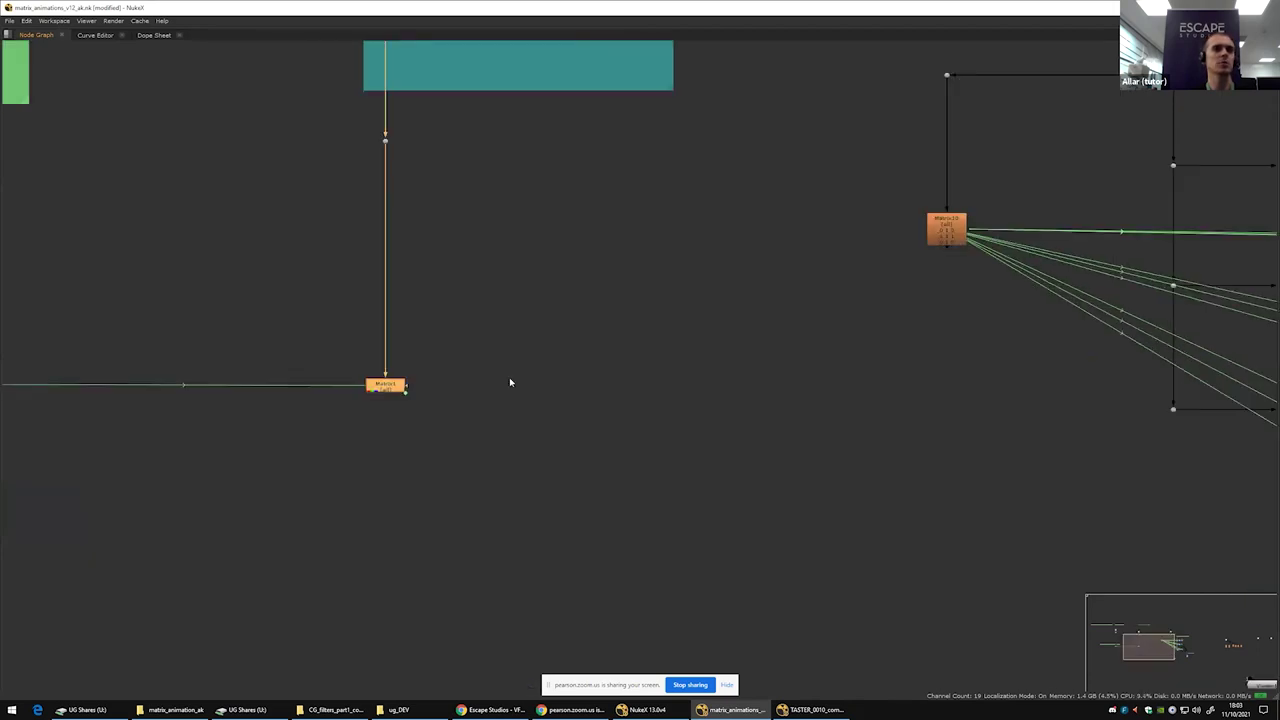
# Step: Create a new Matrix filter node of width 3 and height 3 beside Matrix1 and close its properties
pyautogui.scroll(5, 508, 385)
pyautogui.scroll(-2, 506, 391)
pyautogui.click(558, 366)
pyautogui.press('Tab')
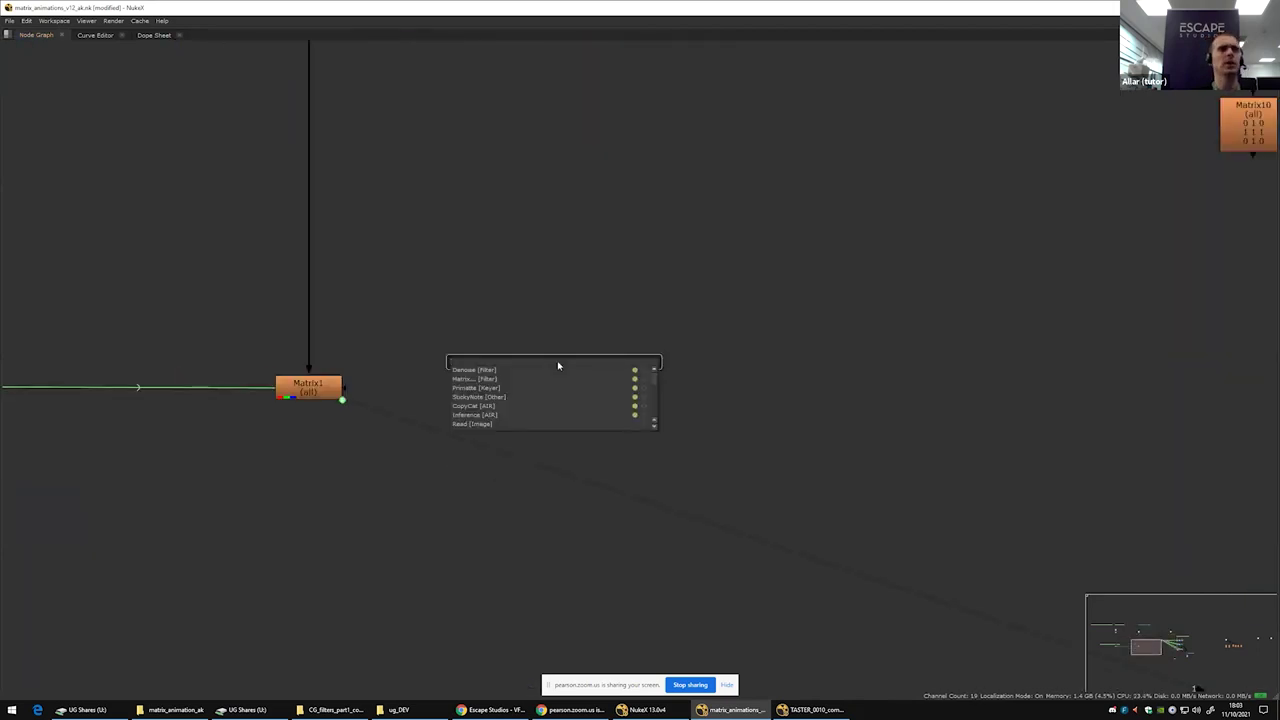
pyautogui.write('matr')
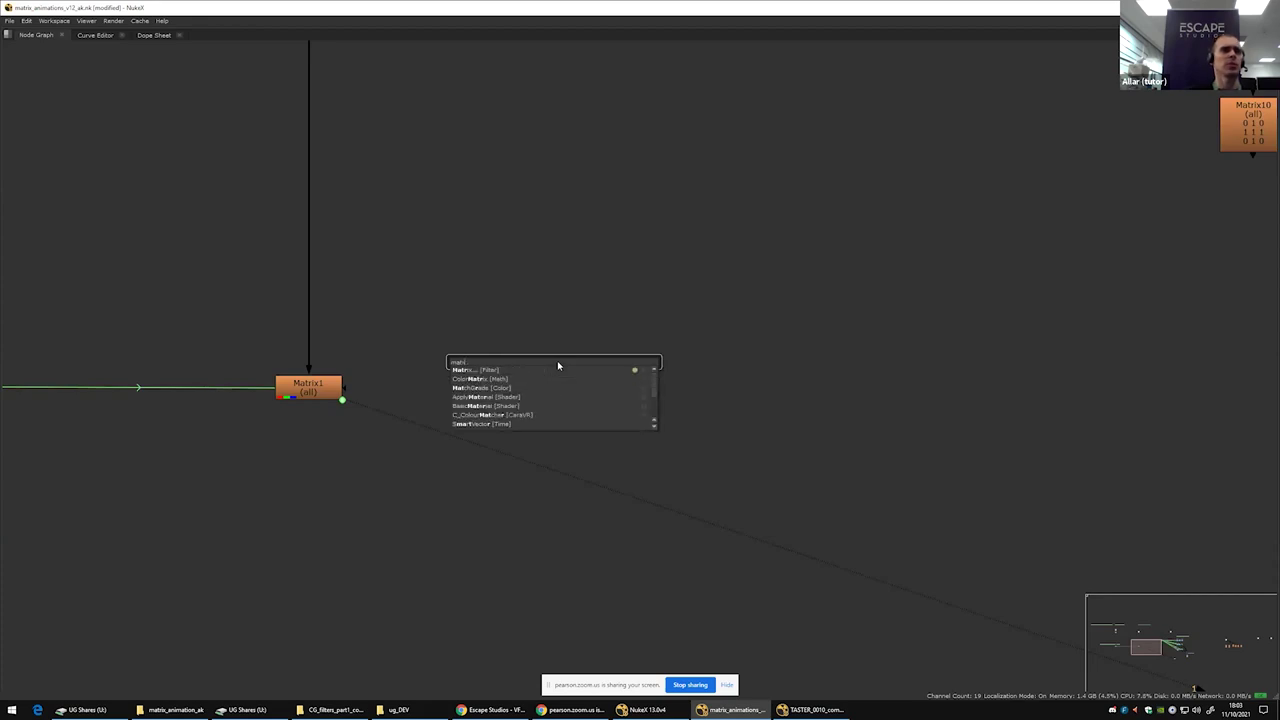
pyautogui.press('Return')
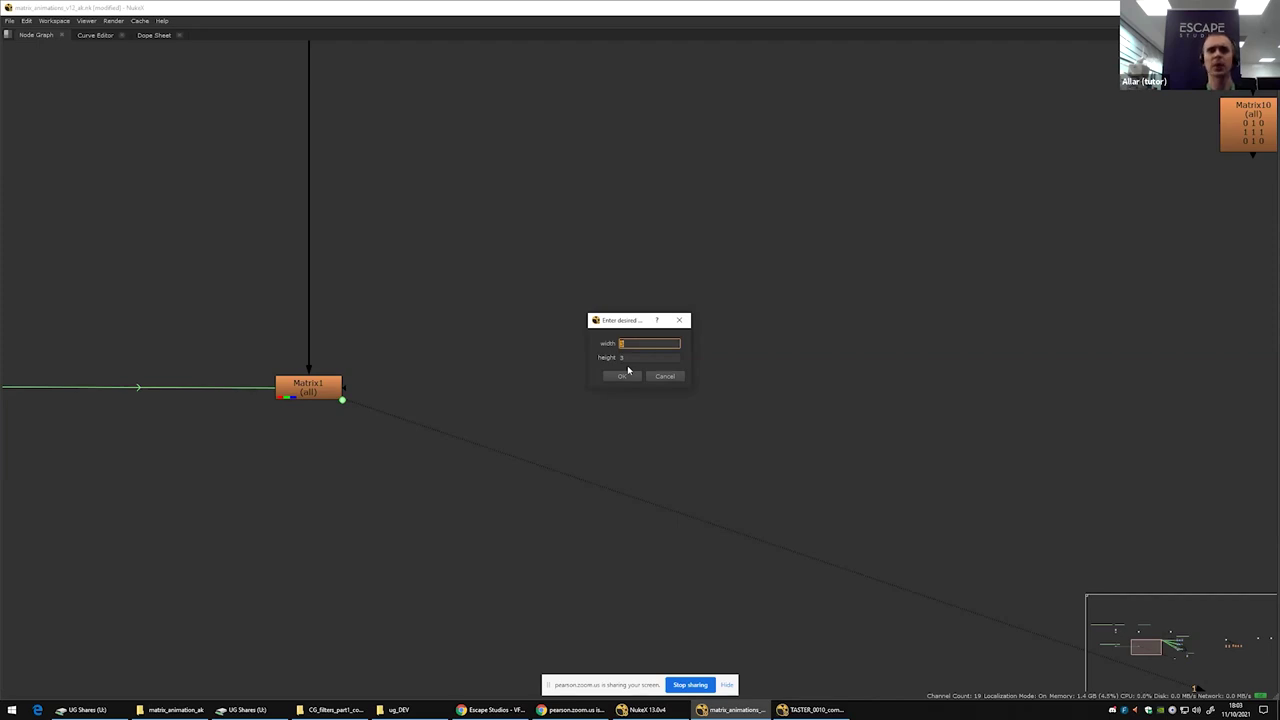
pyautogui.click(622, 376)
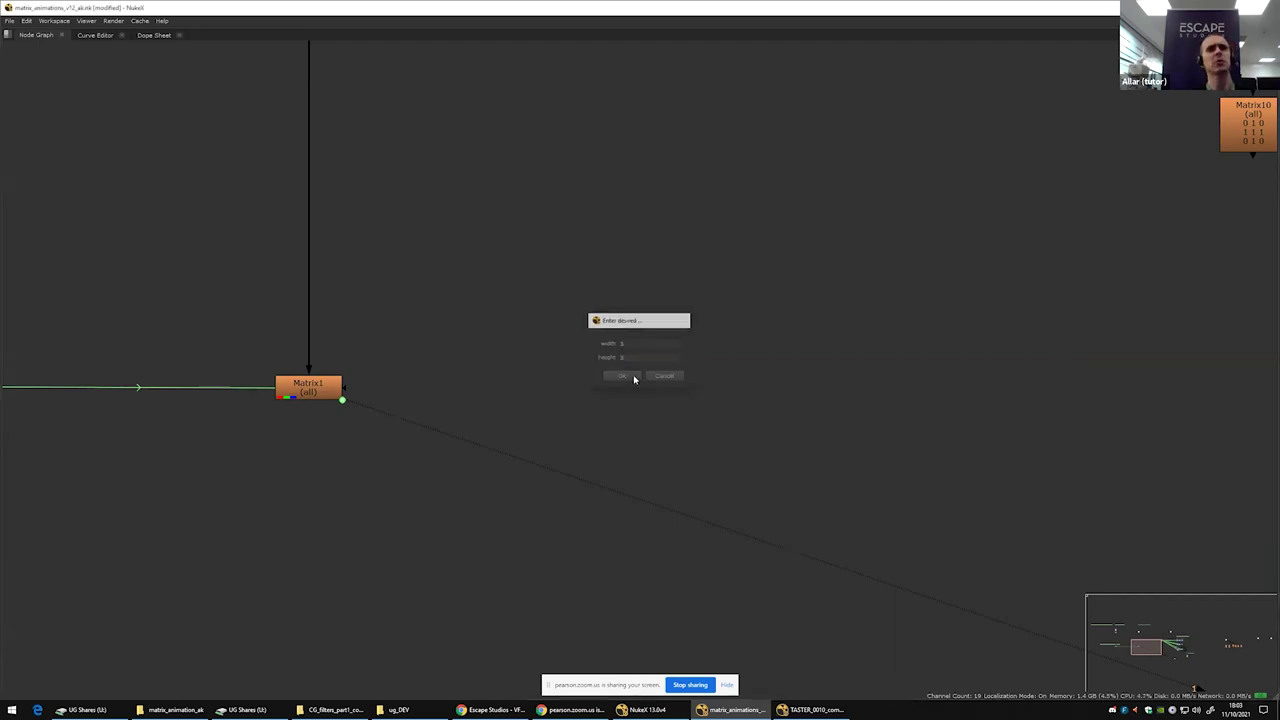
pyautogui.click(590, 372)
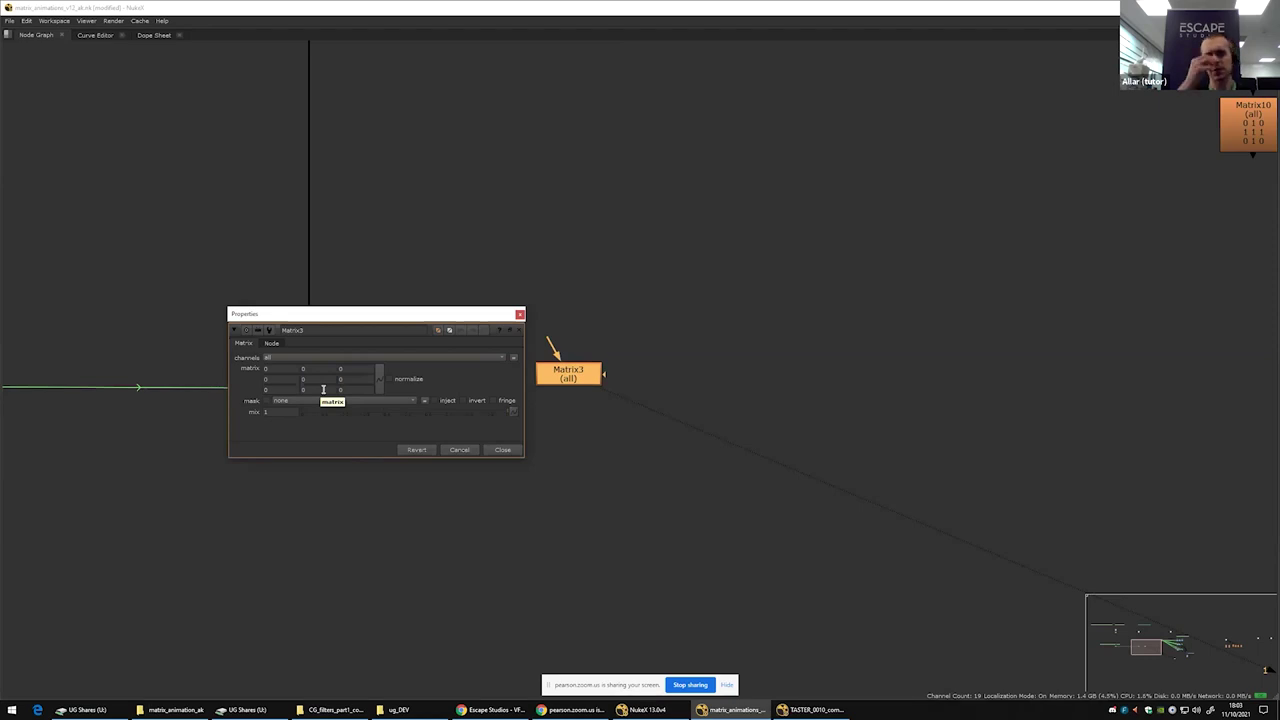
pyautogui.click(499, 450)
# Step: Bring the Viewer1 node over below the new Matrix3 node and connect it to that node's output
pyautogui.scroll(-5, 688, 541)
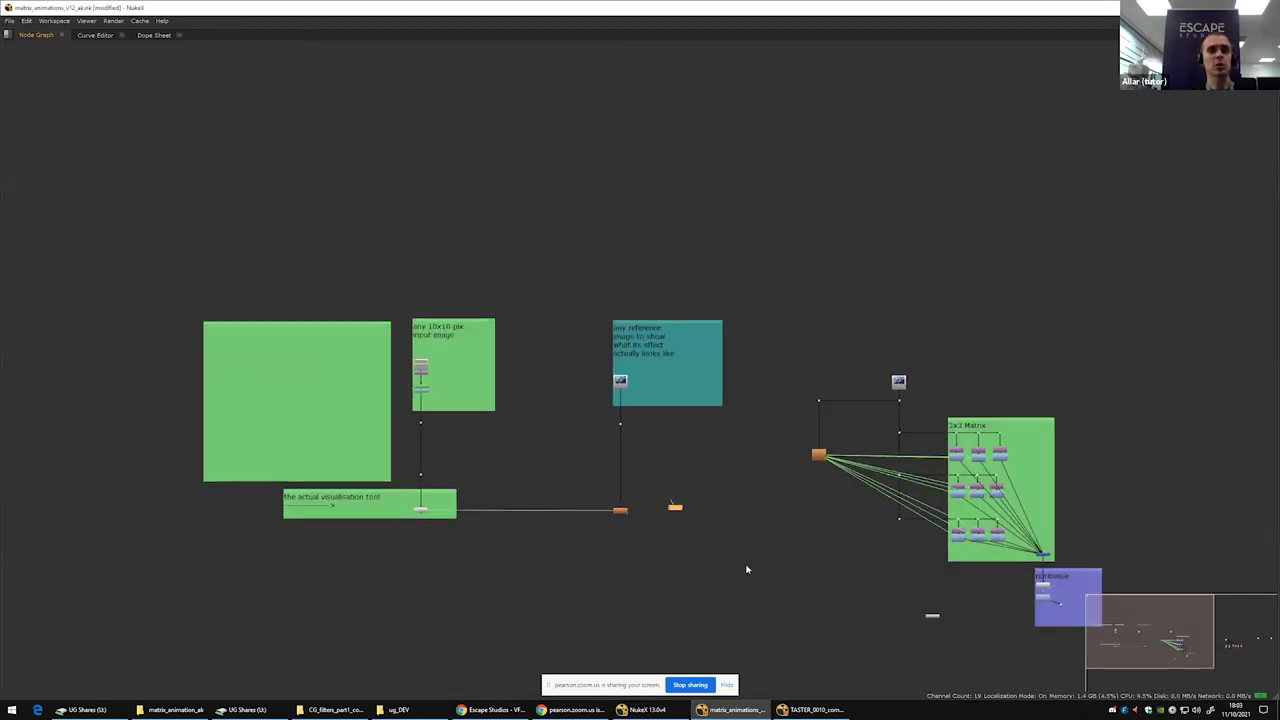
pyautogui.scroll(3, 941, 585)
pyautogui.moveTo(941, 585); pyautogui.dragTo(690, 460)
pyautogui.scroll(4, 689, 461)
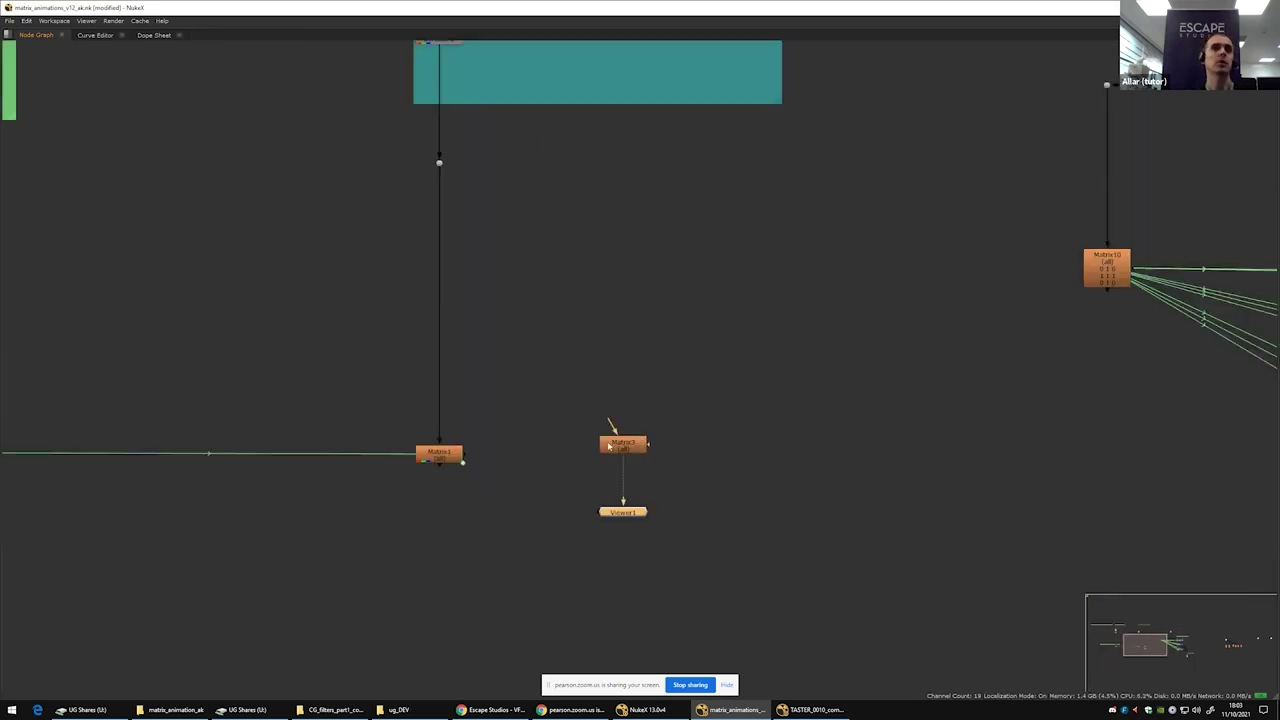
pyautogui.scroll(2, 629, 453)
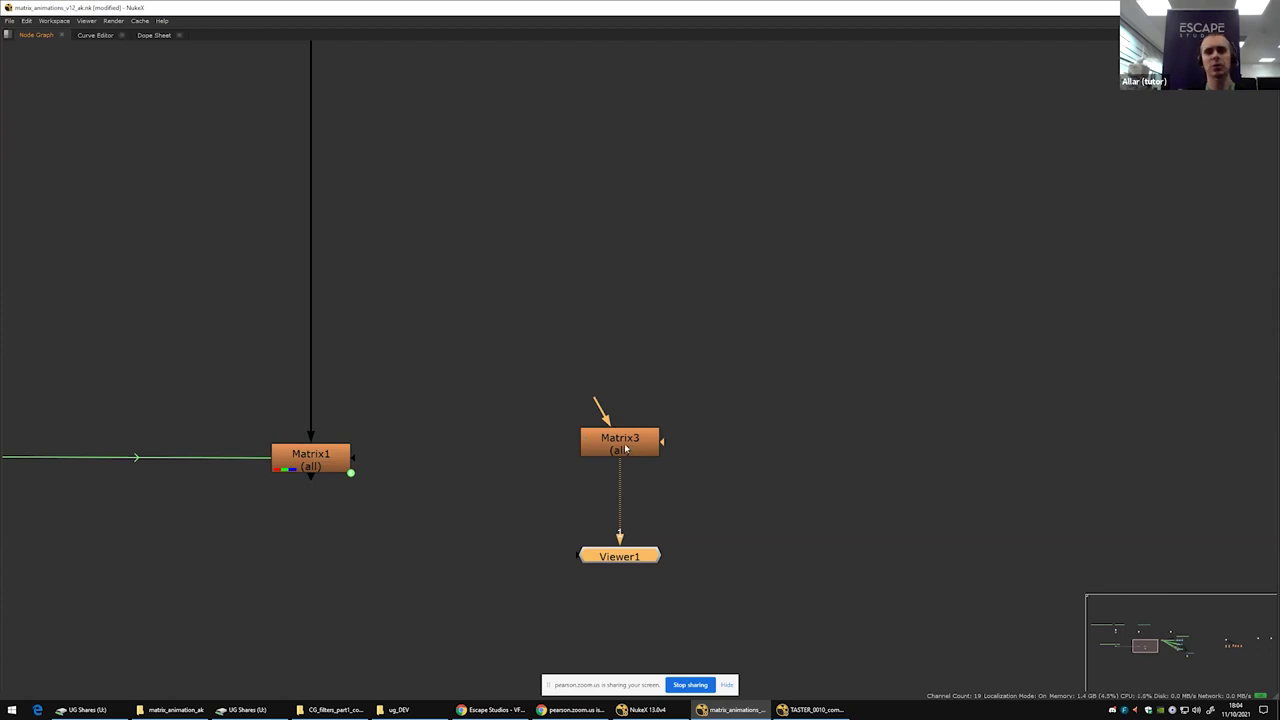
# Step: Move Matrix3 and its Viewer up below the reference image backdrop and connect Matrix3's input to the Read1 berlin.JPG node
pyautogui.moveTo(633, 449); pyautogui.dragTo(646, 575)
pyautogui.scroll(-2, 642, 517)
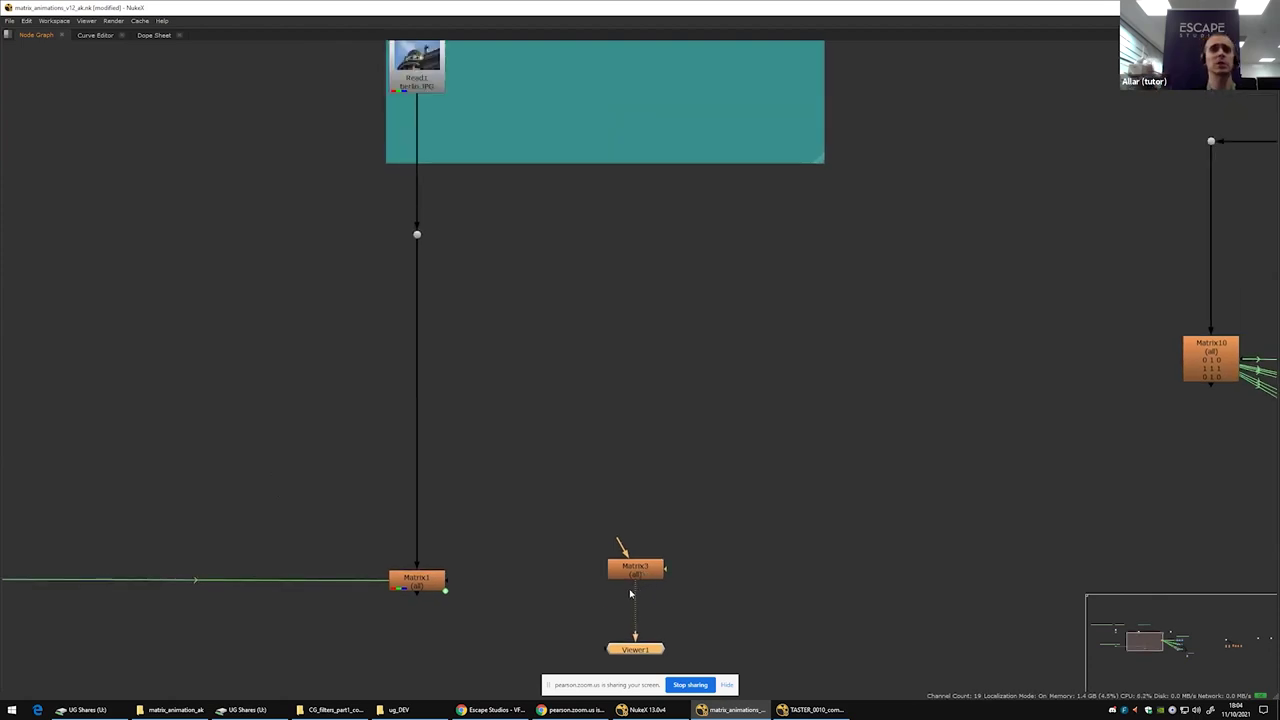
pyautogui.click(625, 568)
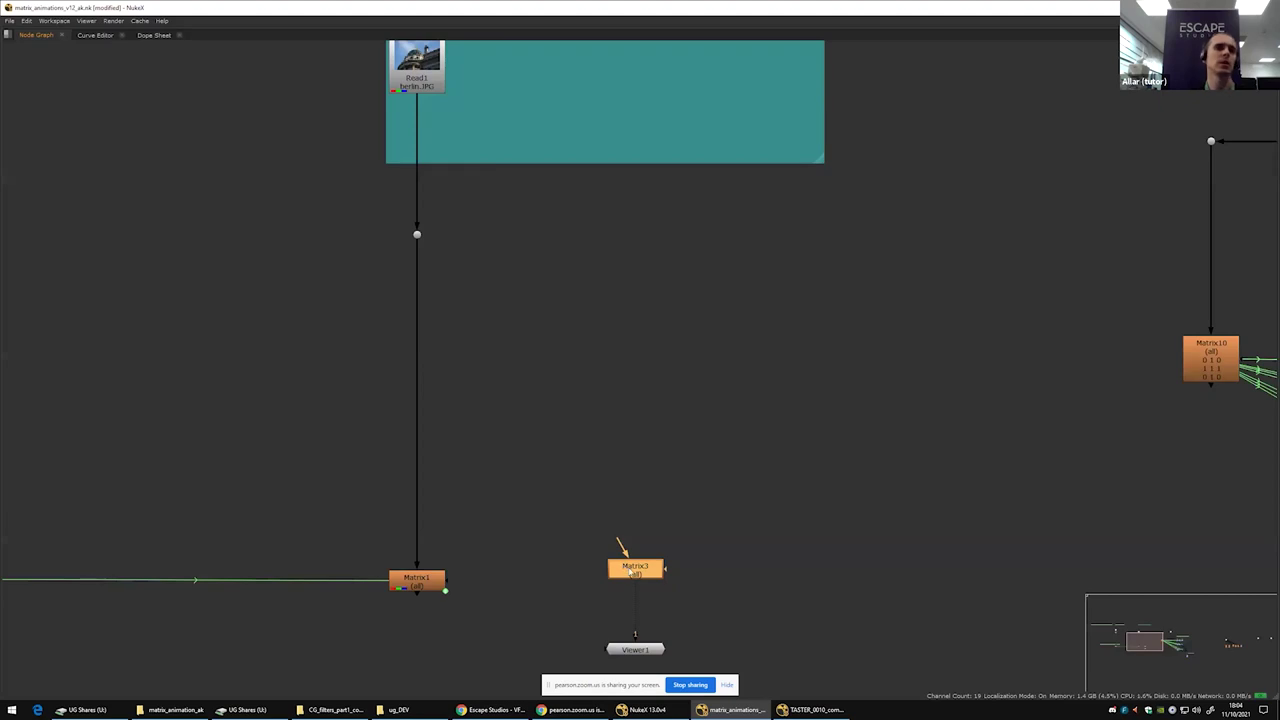
pyautogui.moveTo(634, 573); pyautogui.dragTo(632, 317)
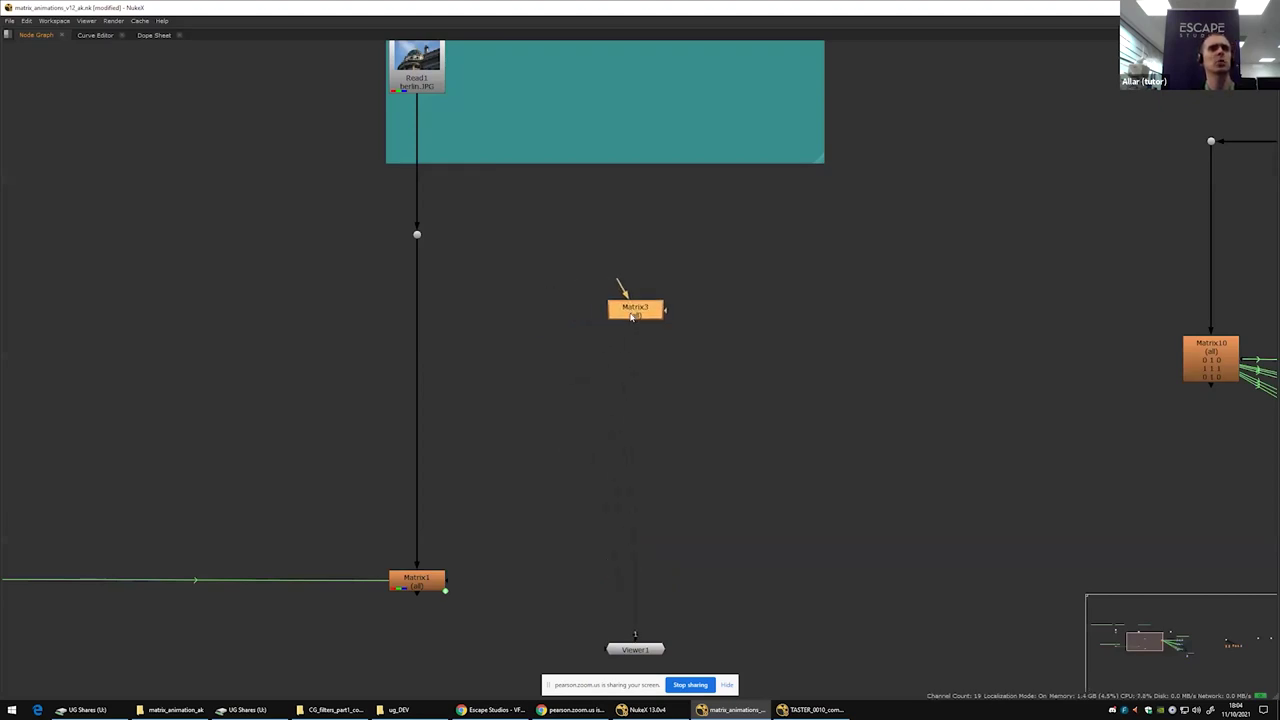
pyautogui.moveTo(649, 645); pyautogui.dragTo(446, 233)
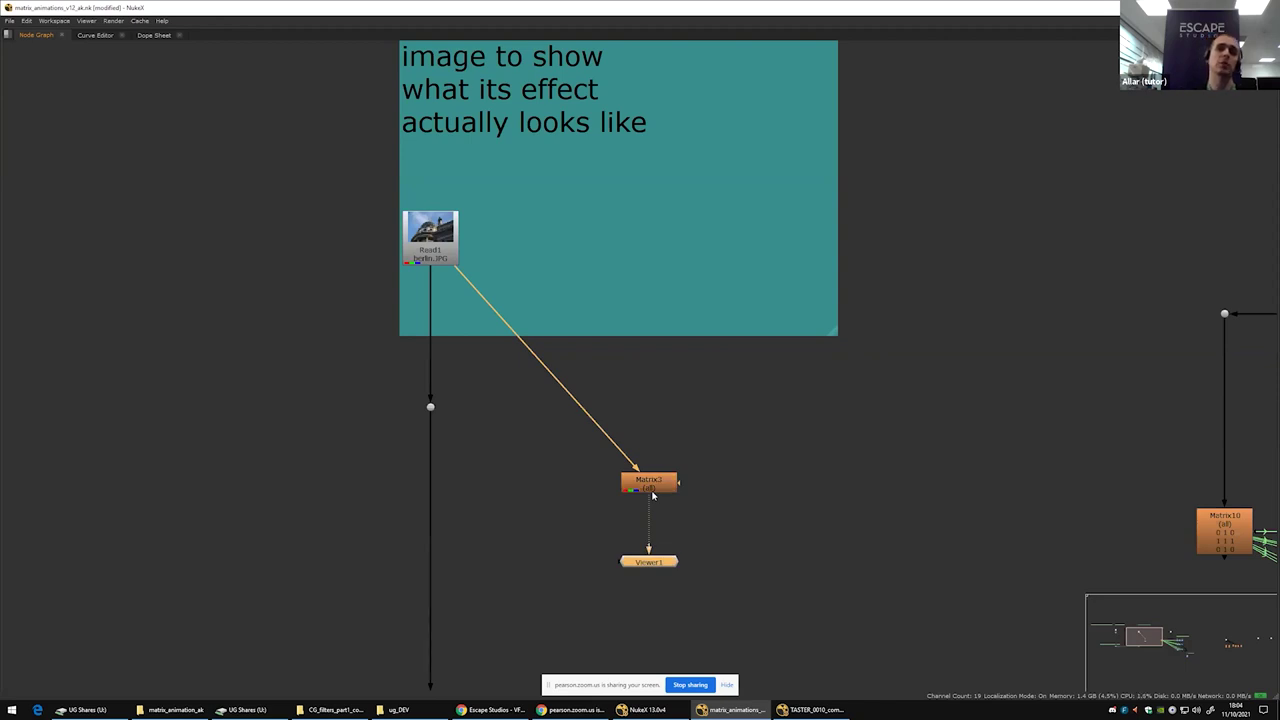
# Step: Restore the full workspace layout with the image viewer and open the Matrix3 node's properties
pyautogui.press('space')
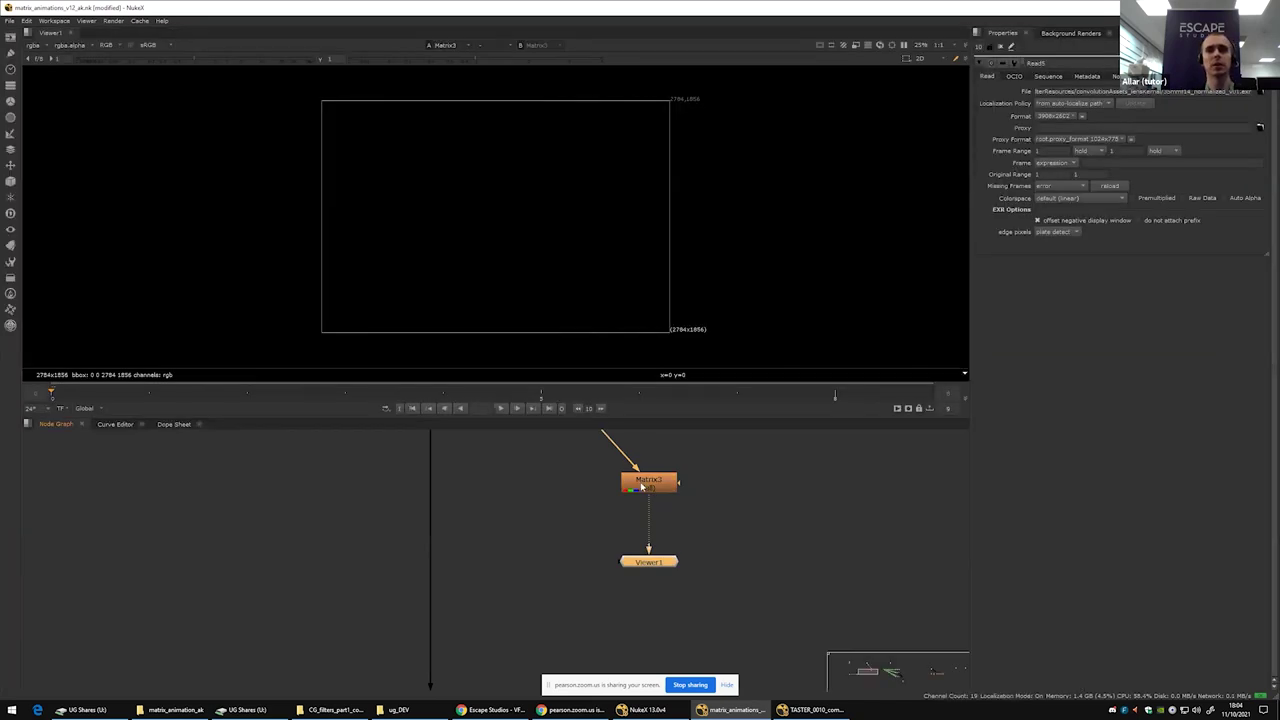
pyautogui.click(645, 487)
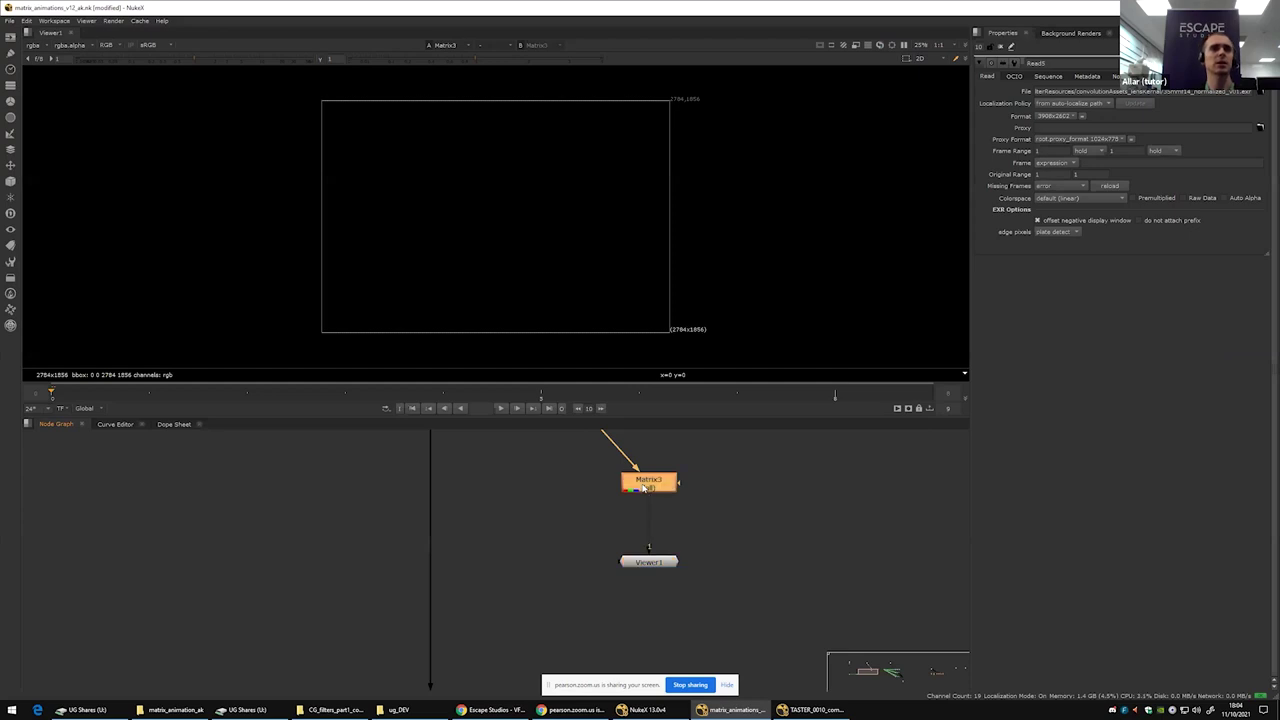
pyautogui.doubleClick(644, 487)
pyautogui.scroll(-2, 648, 489)
pyautogui.moveTo(584, 501); pyautogui.dragTo(560, 591)
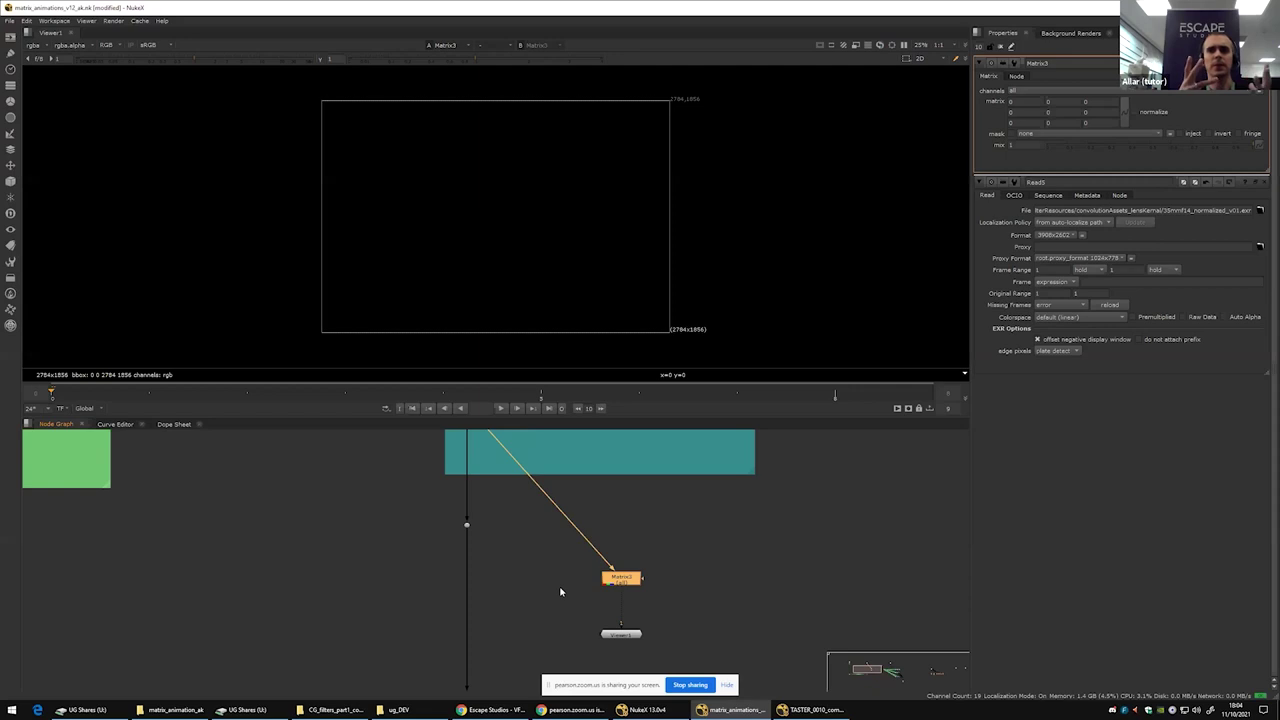
pyautogui.scroll(8, 544, 240)
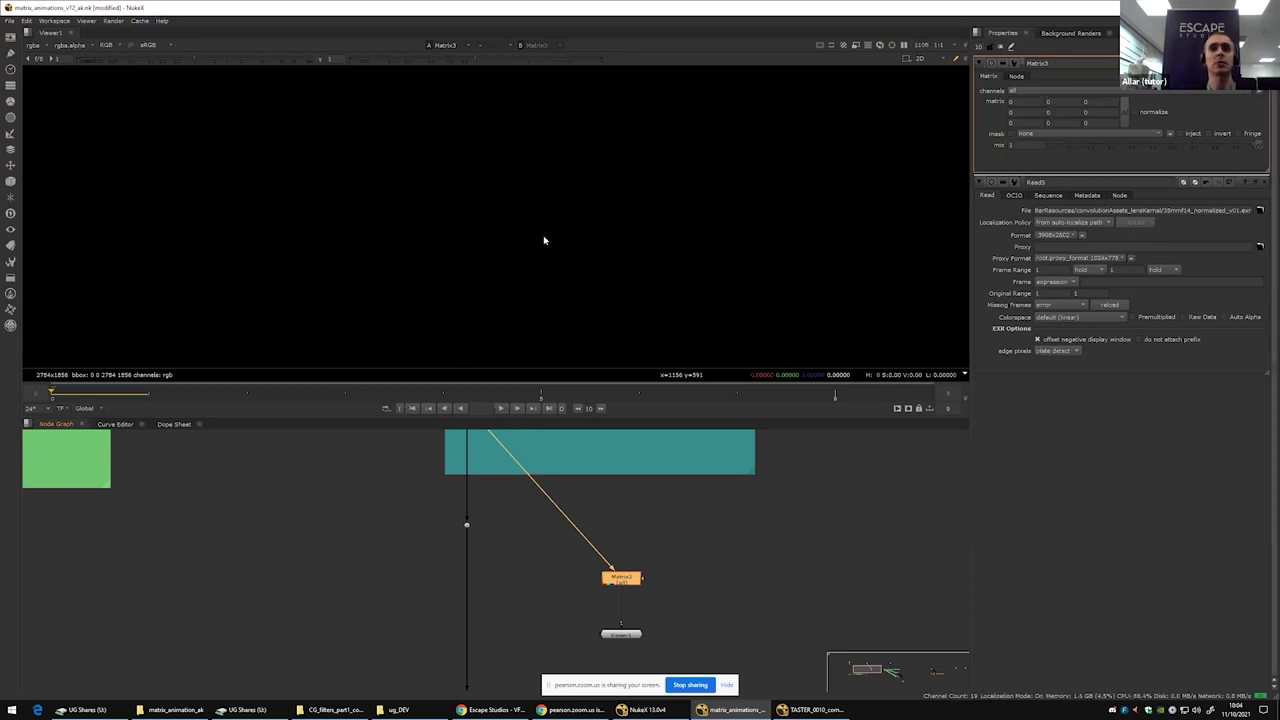
pyautogui.scroll(-8, 548, 252)
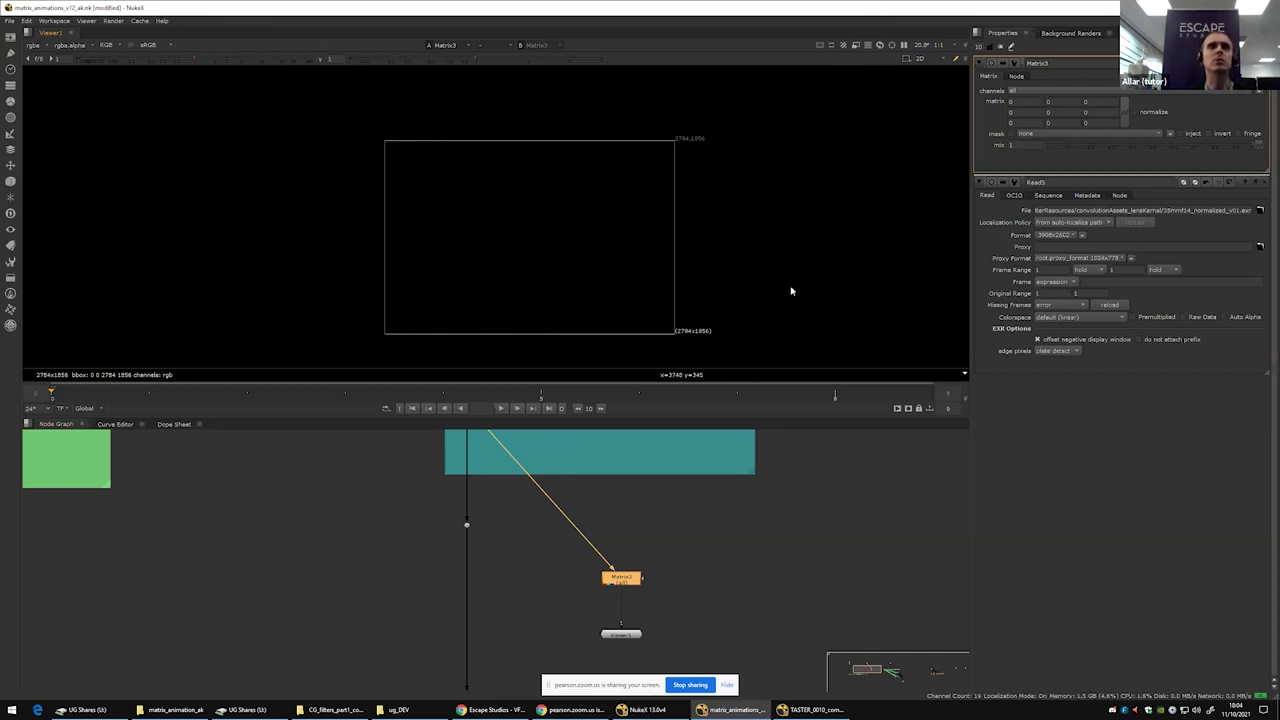
# Step: Set the Windows display resolution to 1920 × 1080, keep the change and maximise the NukeX window again
pyautogui.moveTo(946, 9); pyautogui.dragTo(1091, 74)
pyautogui.click(1085, 34)
pyautogui.rightClick(1089, 13)
pyautogui.rightClick(1091, 15)
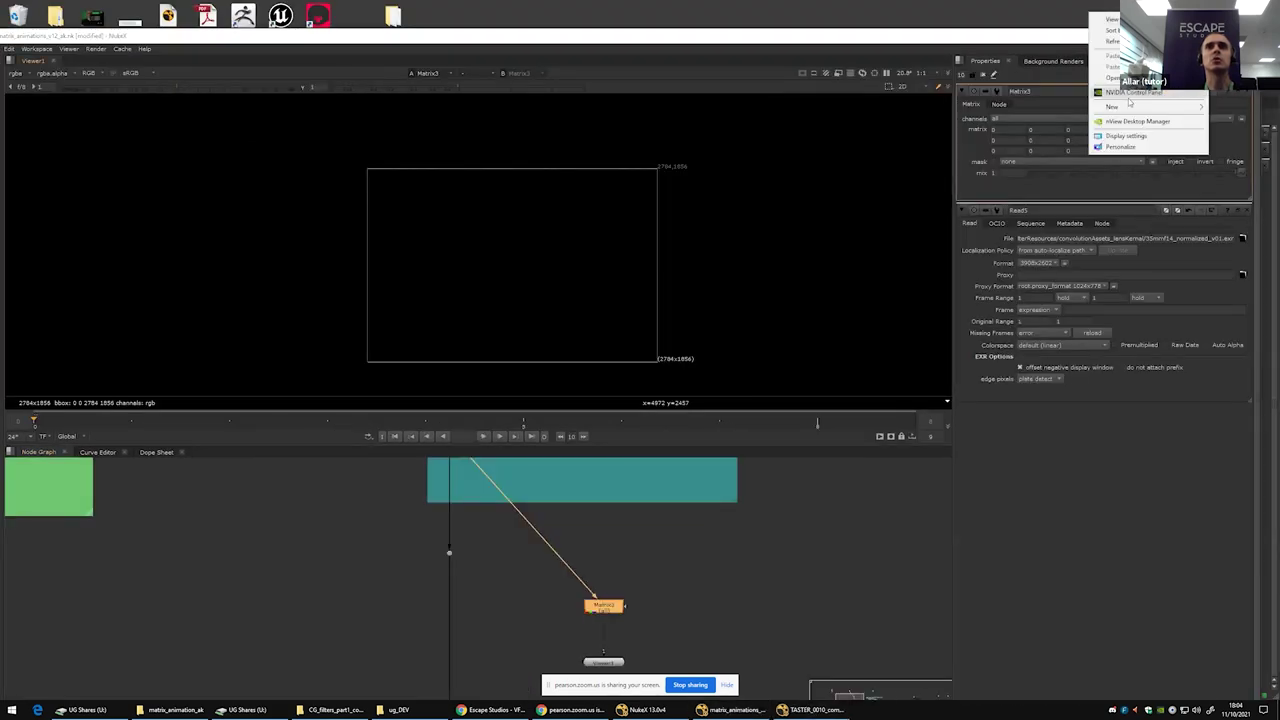
pyautogui.click(1135, 137)
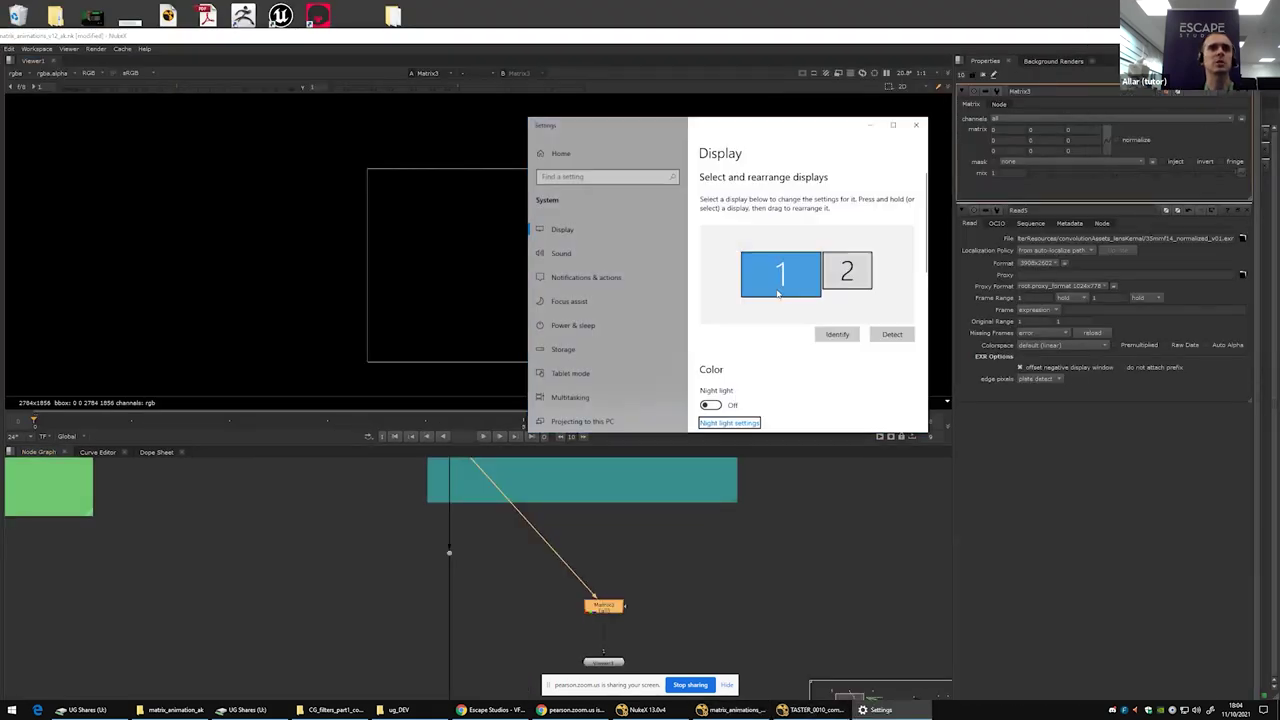
pyautogui.scroll(-3, 755, 353)
pyautogui.click(760, 367)
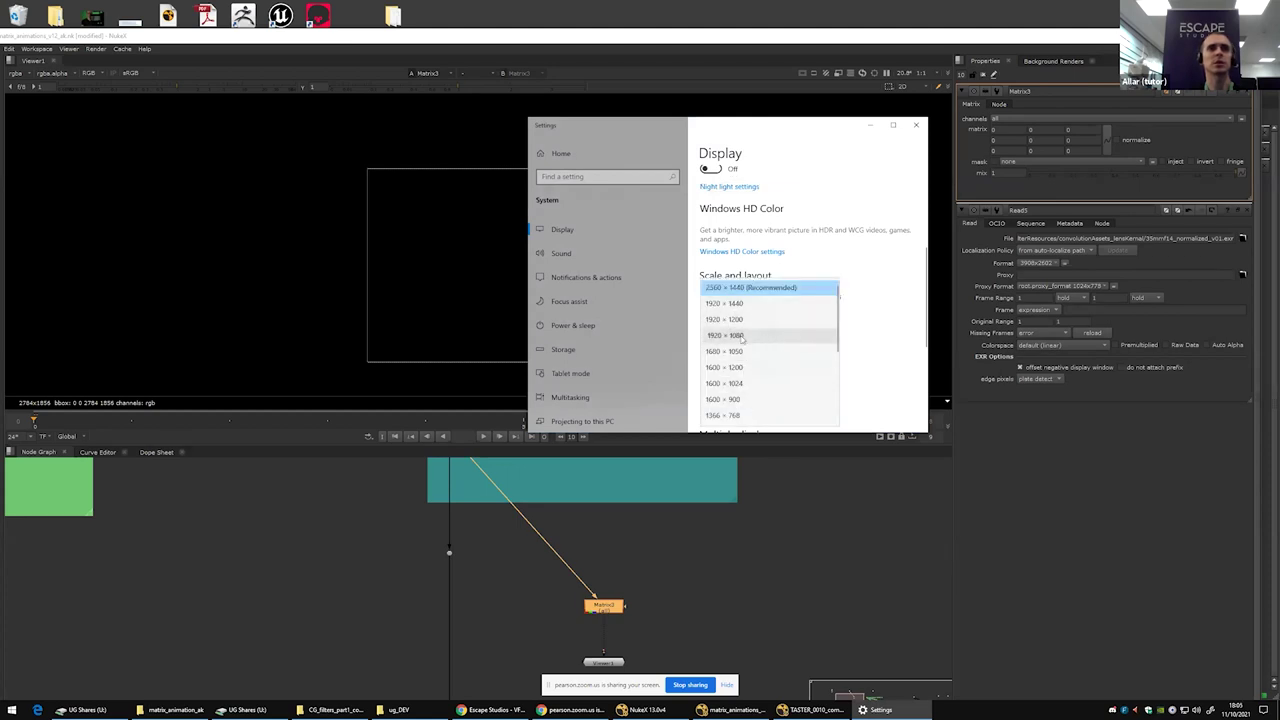
pyautogui.click(741, 338)
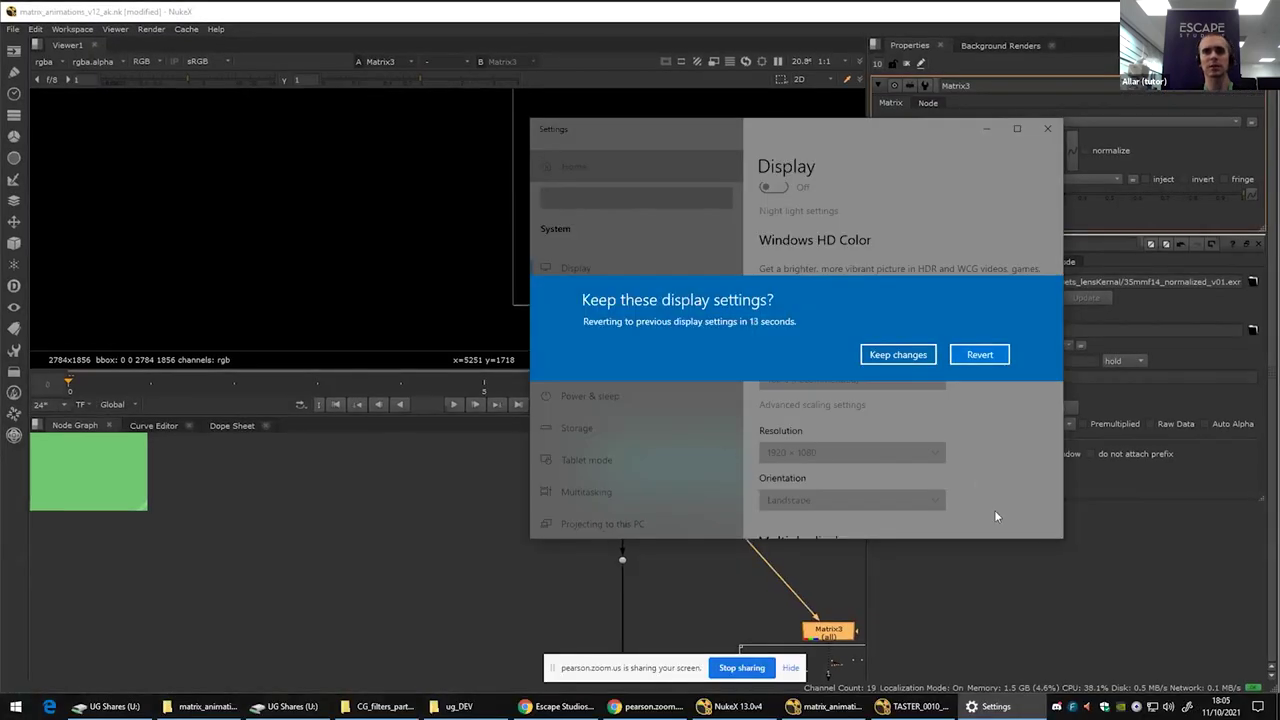
pyautogui.click(898, 355)
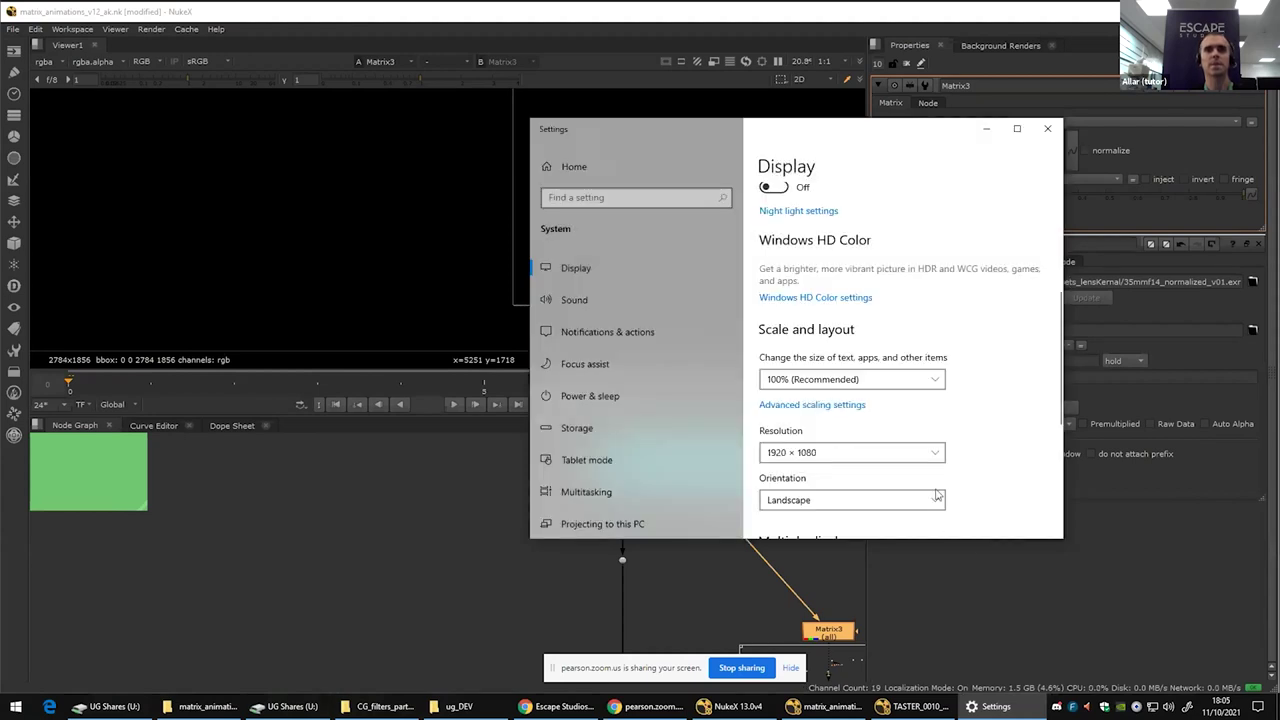
pyautogui.click(1047, 128)
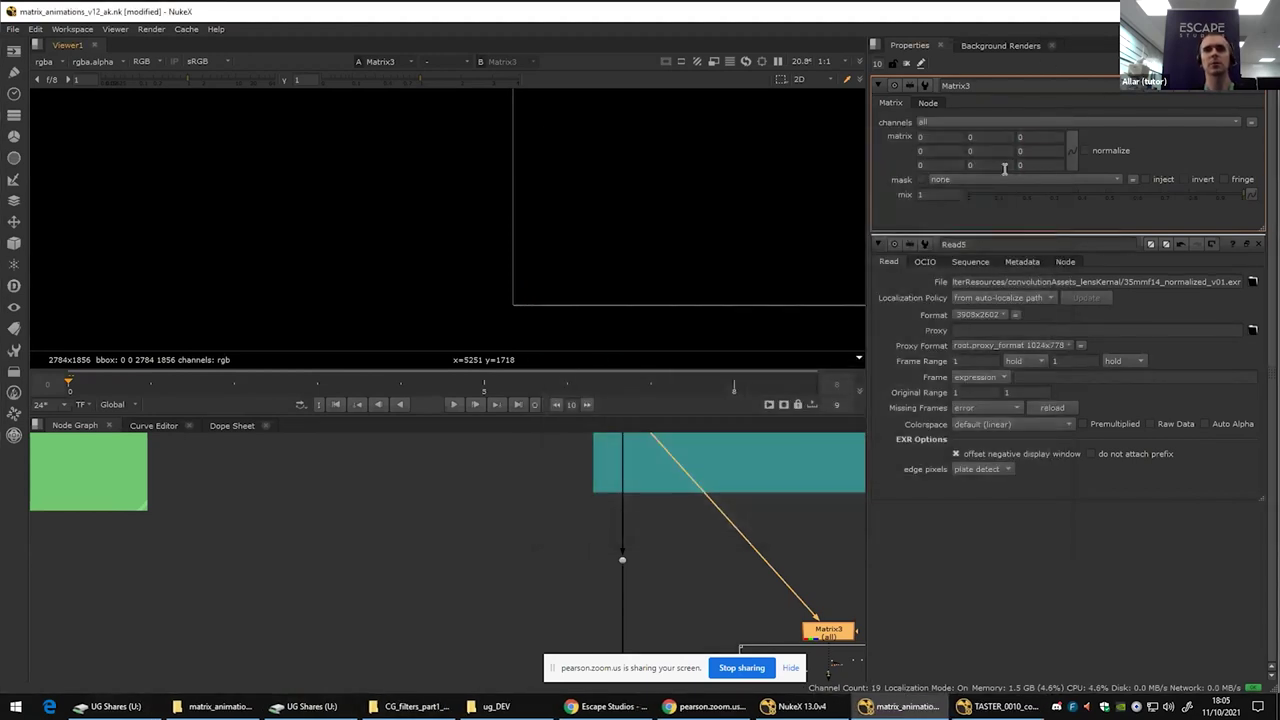
pyautogui.doubleClick(832, 16)
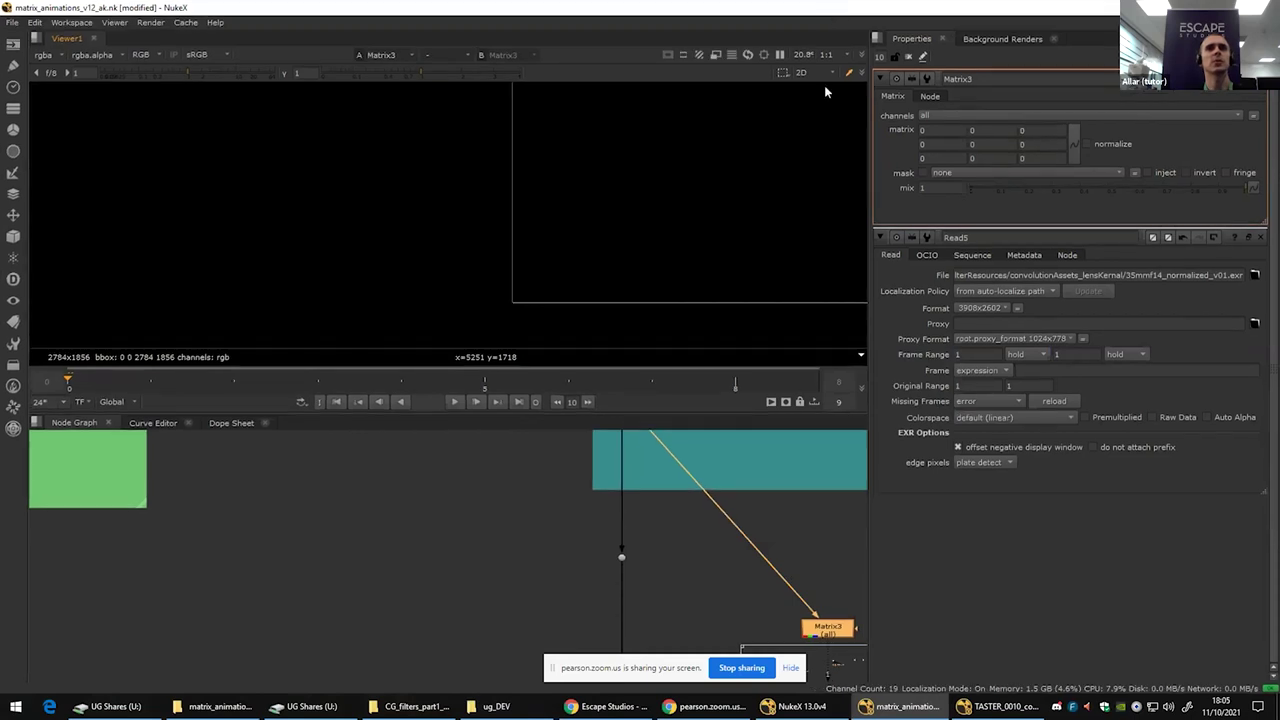
# Step: Frame the whole image in the viewer and set the centre value of the Matrix3 matrix to 1
pyautogui.scroll(-3, 745, 575)
pyautogui.moveTo(745, 575); pyautogui.dragTo(458, 536)
pyautogui.scroll(3, 496, 560)
pyautogui.scroll(-2, 497, 565)
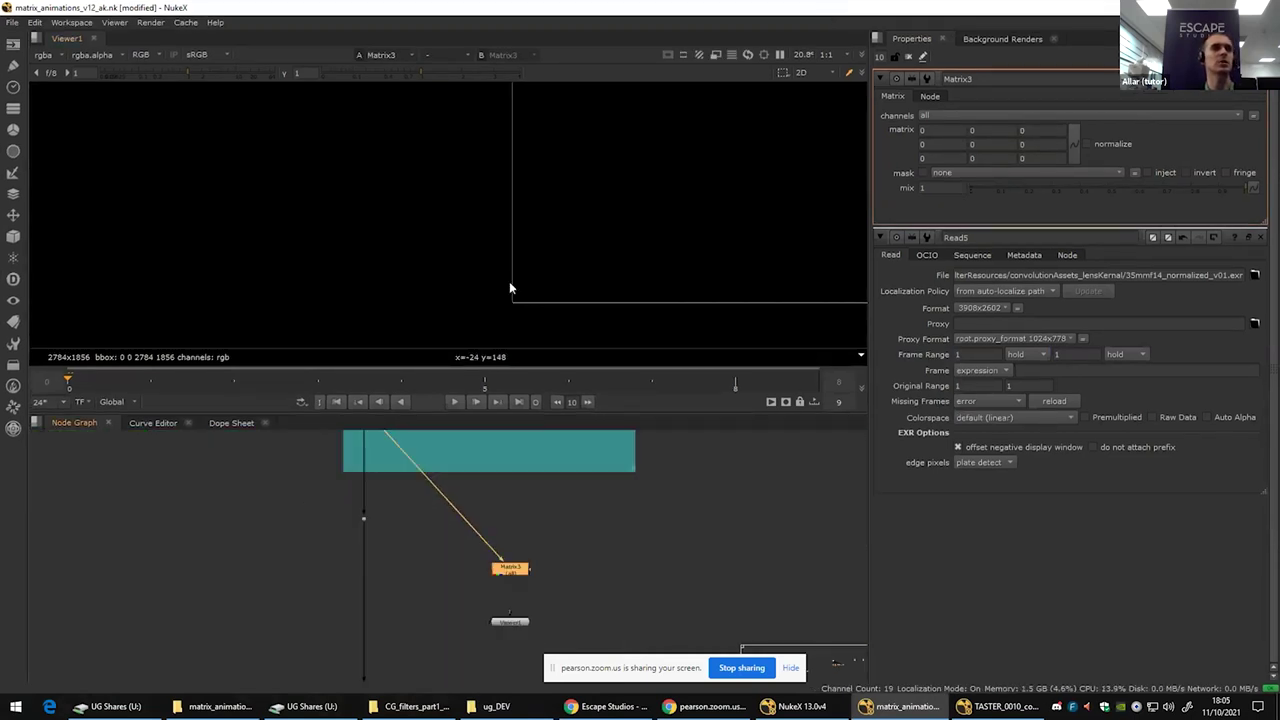
pyautogui.press('f')
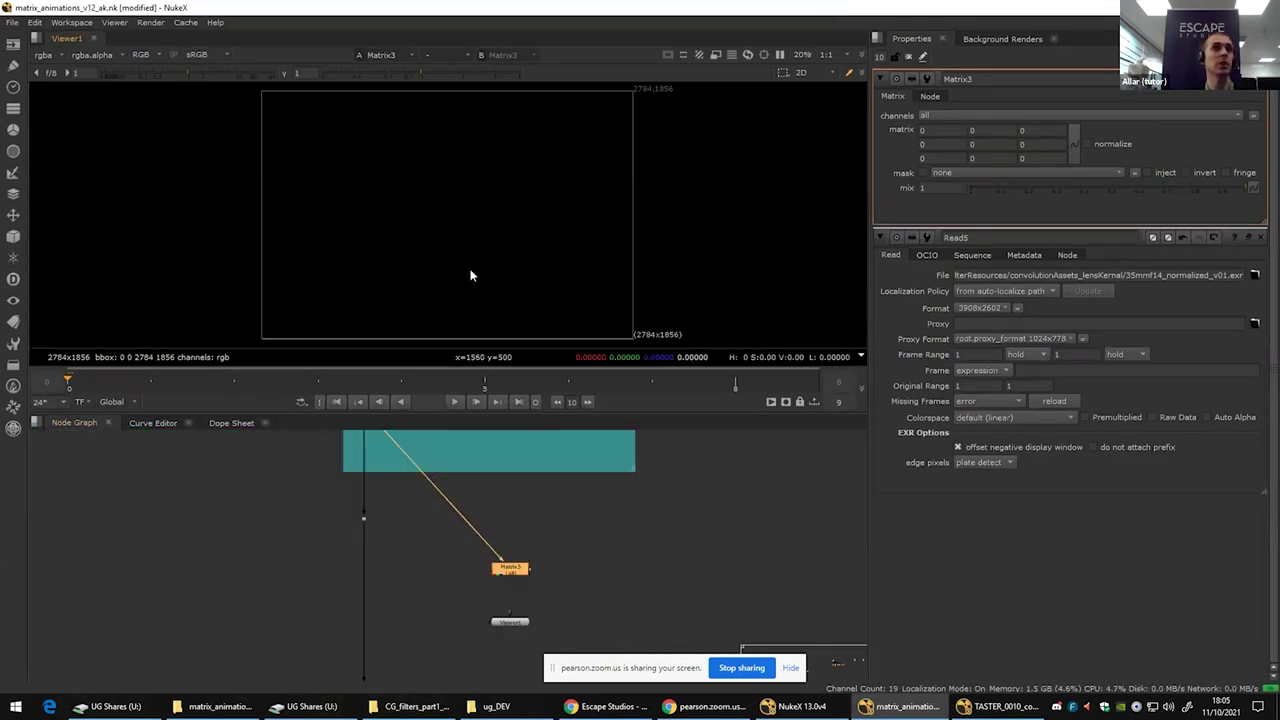
pyautogui.click(994, 145)
pyautogui.write('1')
pyautogui.click(598, 534)
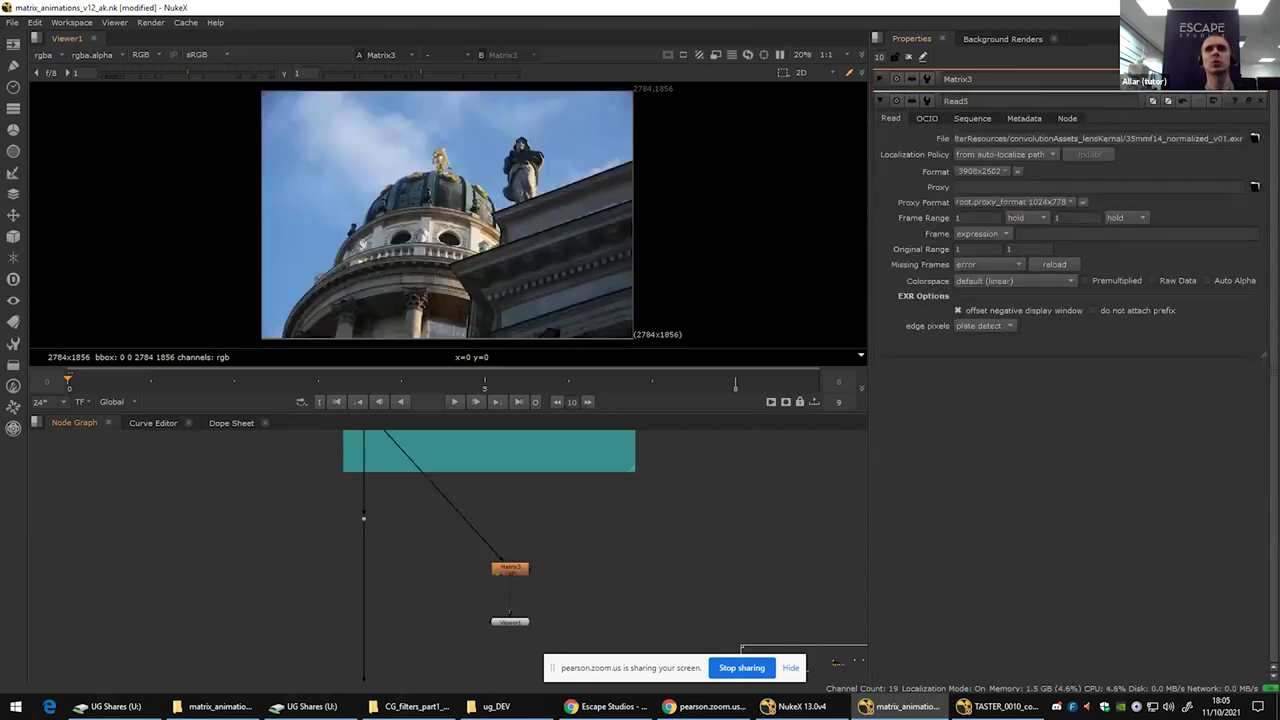
# Step: Close the docked Read5 properties and place the Matrix3 properties as a floating window beside the viewer
pyautogui.click(1262, 102)
pyautogui.click(1247, 79)
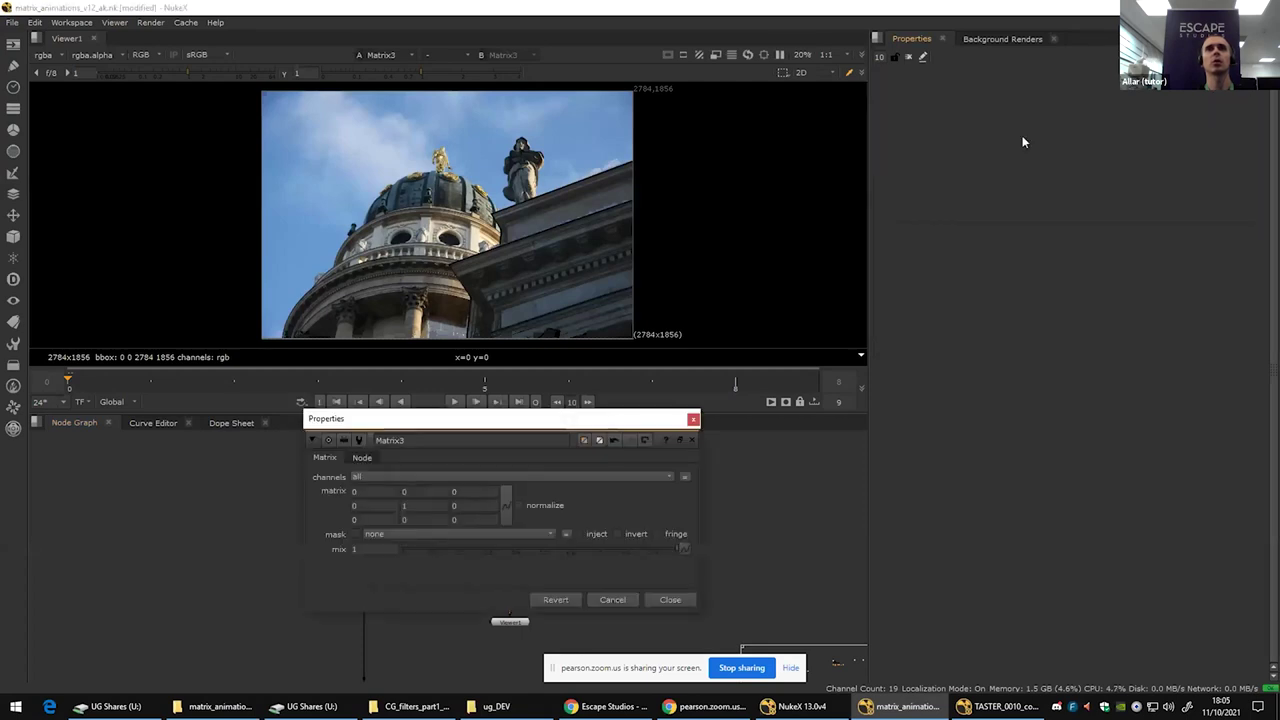
pyautogui.moveTo(546, 424); pyautogui.dragTo(1052, 214)
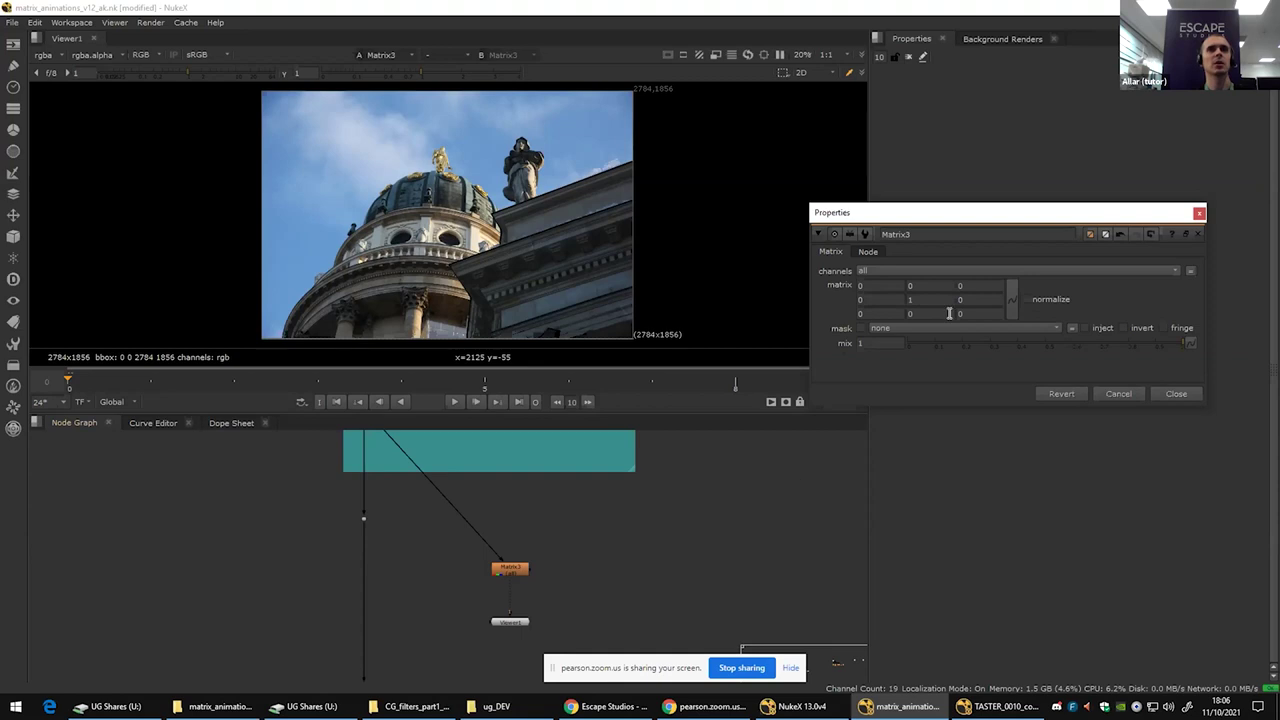
# Step: Examine the image's individual pixels up close against the centre and neighbouring values of the Matrix3 matrix
pyautogui.click(935, 286)
pyautogui.click(940, 315)
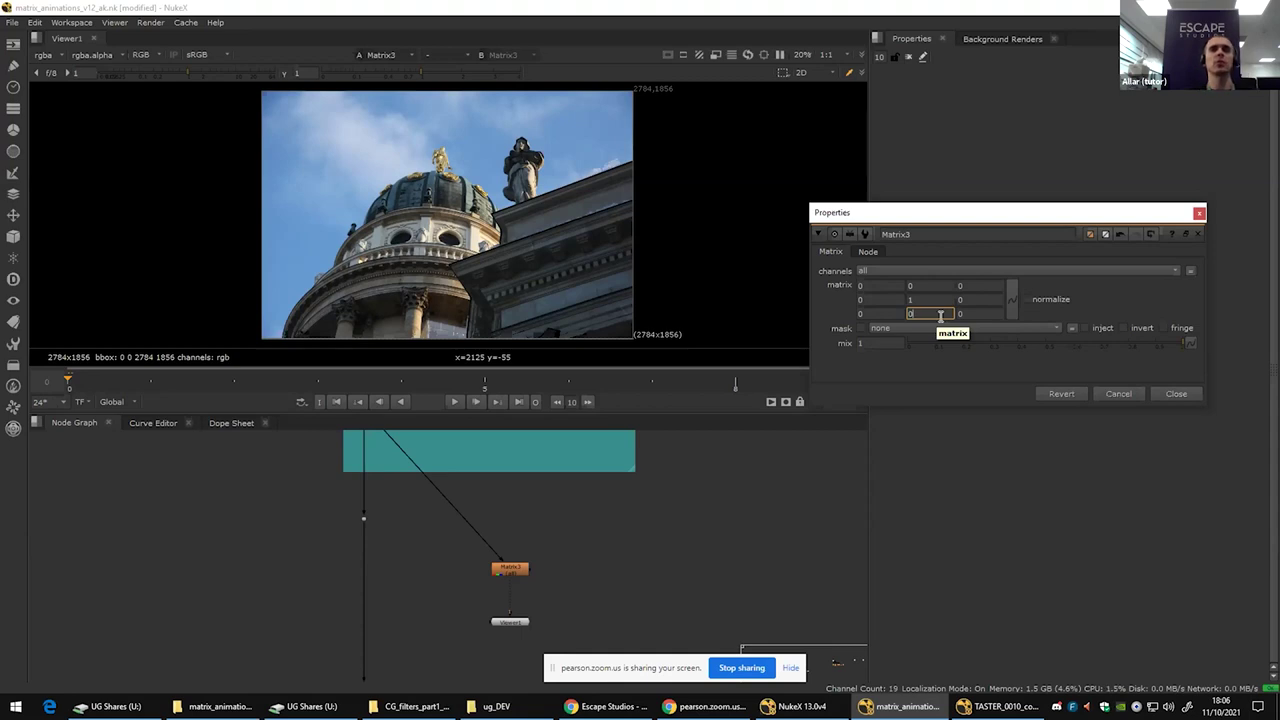
pyautogui.click(937, 300)
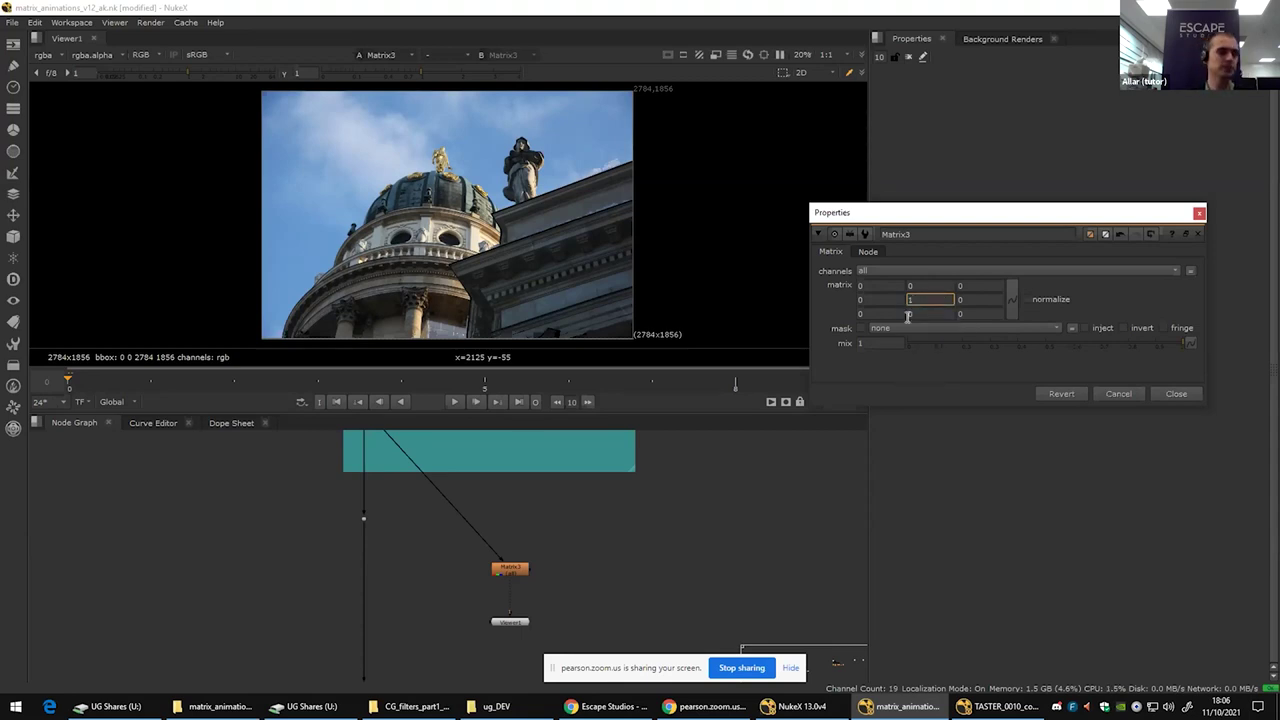
pyautogui.scroll(3, 418, 194)
pyautogui.scroll(10, 444, 223)
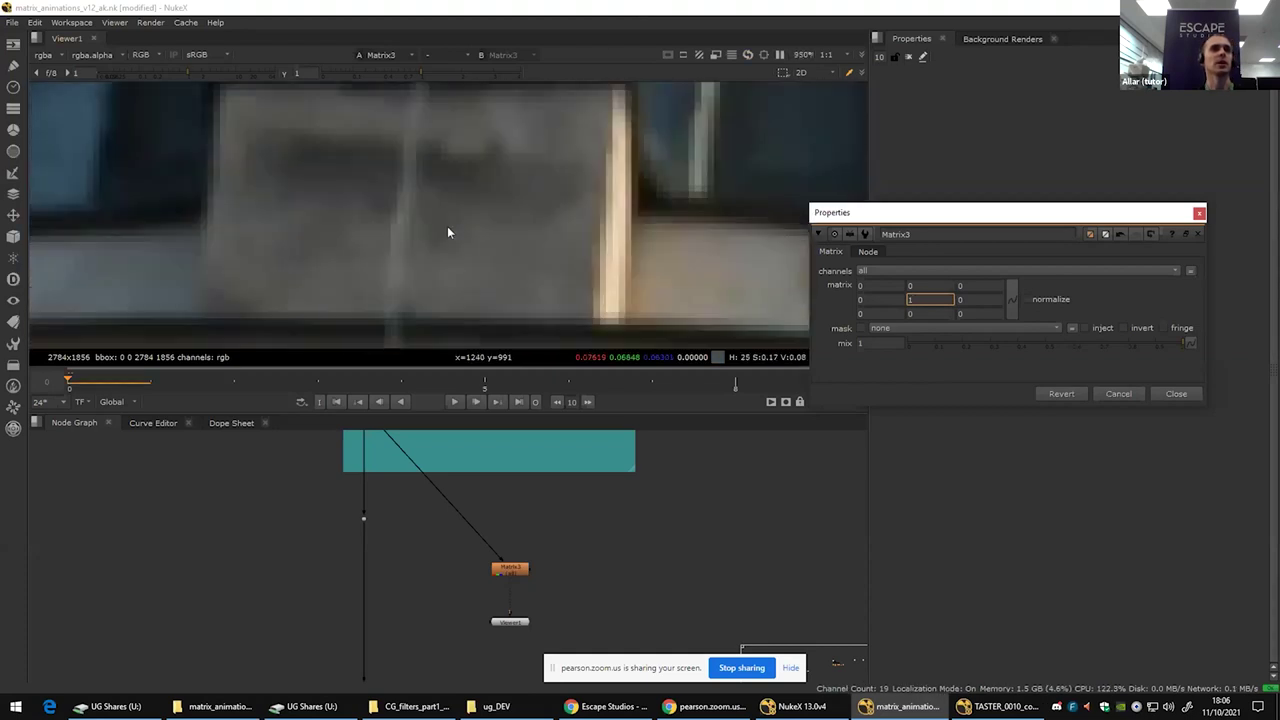
pyautogui.click(520, 218)
pyautogui.scroll(3, 520, 218)
pyautogui.click(935, 300)
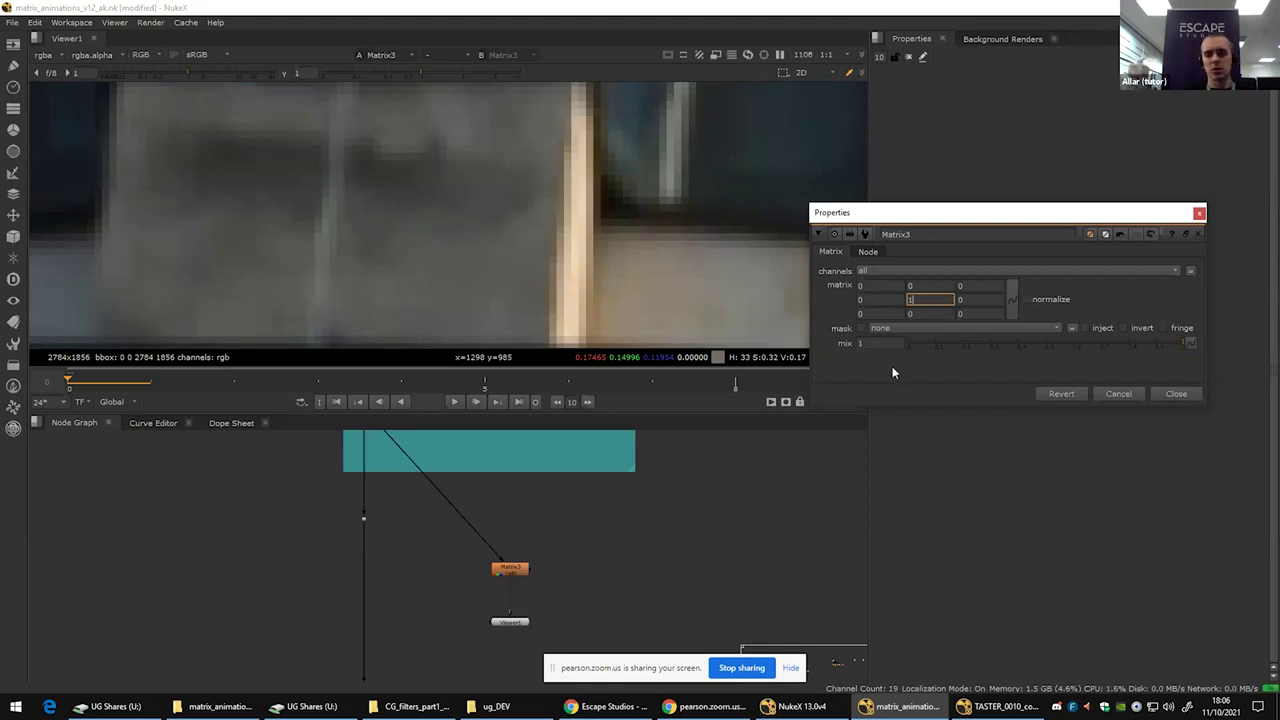
# Step: Set the centre value of the Matrix3 matrix to 0 and restore it to 1
pyautogui.write('0')
pyautogui.press('Return')
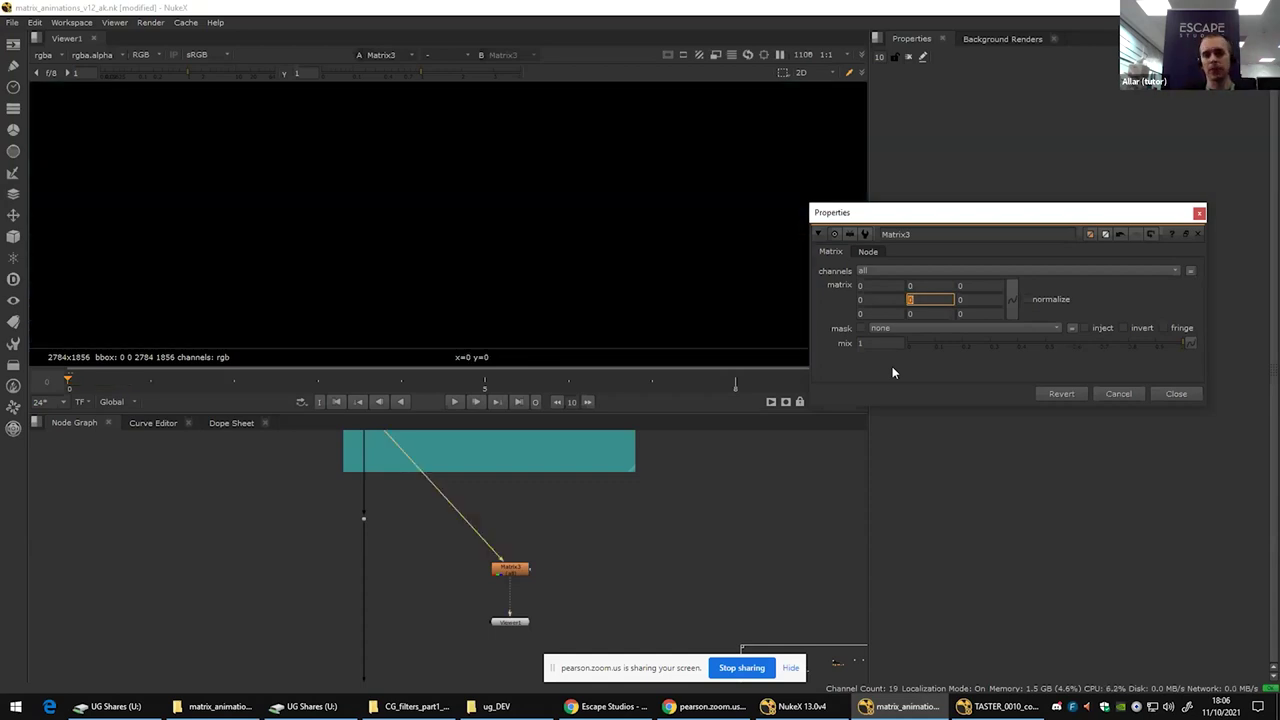
pyautogui.write('1')
pyautogui.press('Return')
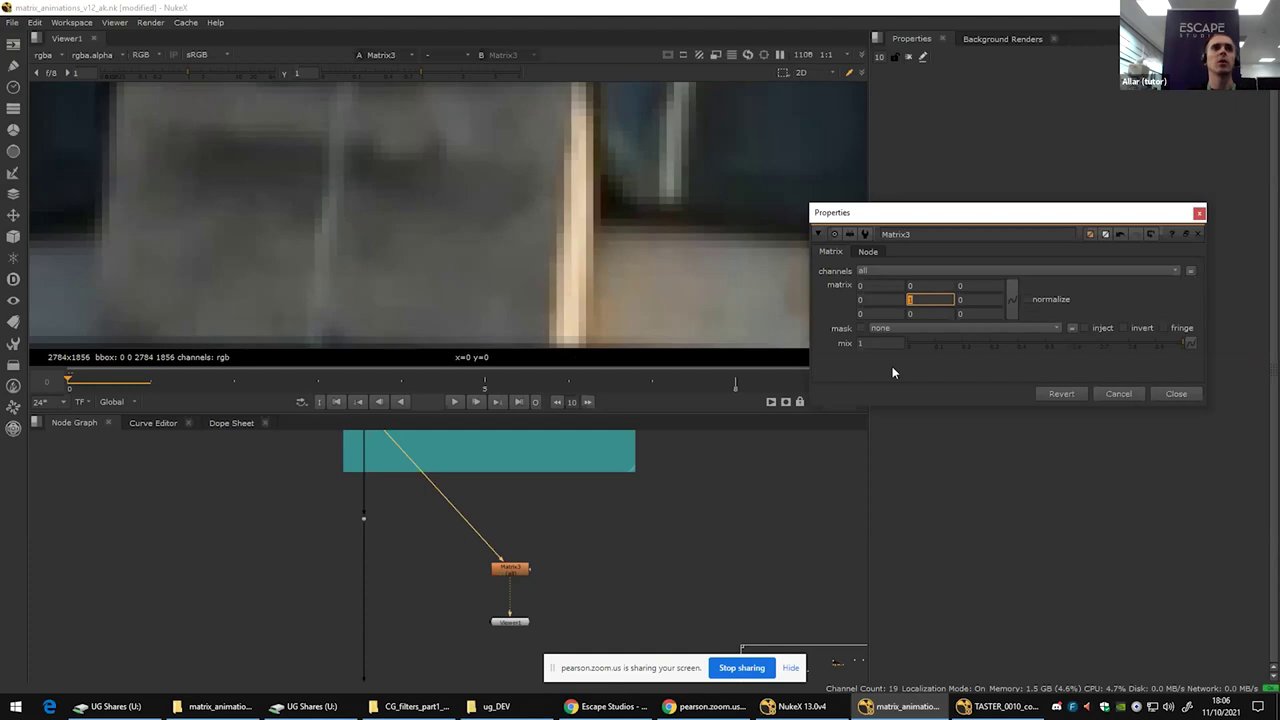
# Step: Examine one pixel at the edge of the bright vertical strip against the centre value of the Matrix3 matrix
pyautogui.click(562, 242)
pyautogui.scroll(4, 562, 240)
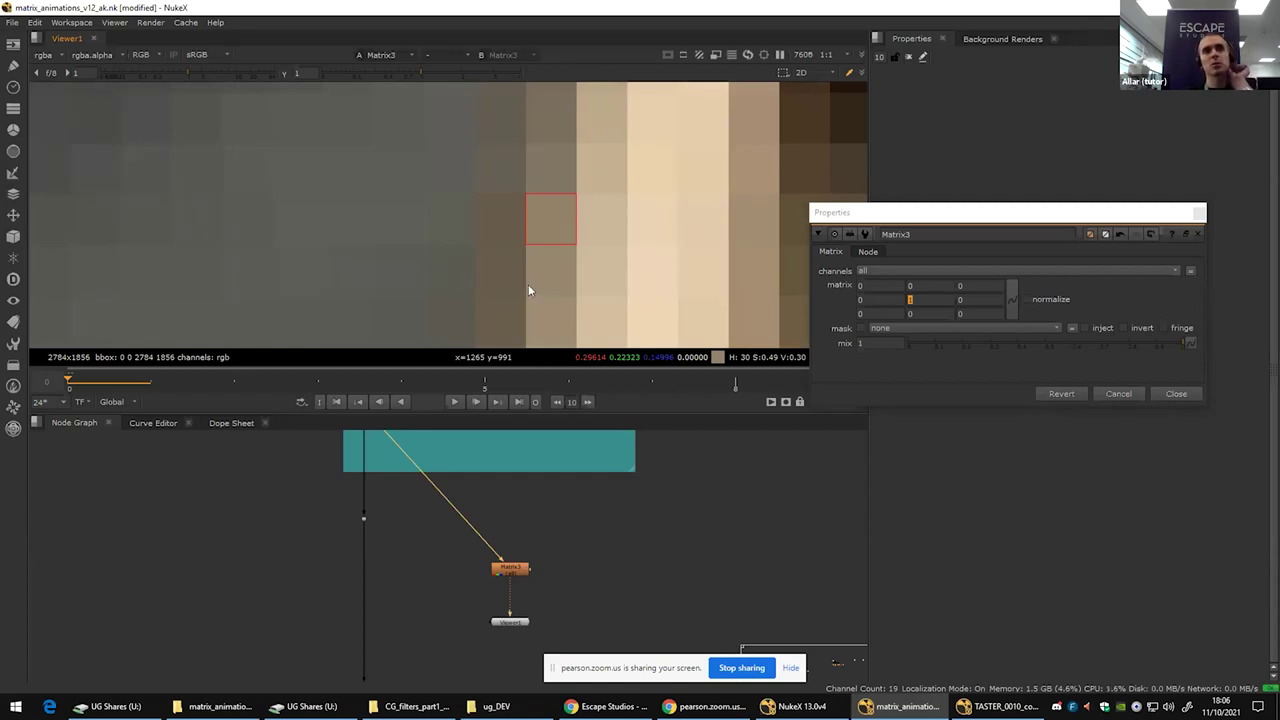
pyautogui.click(922, 299)
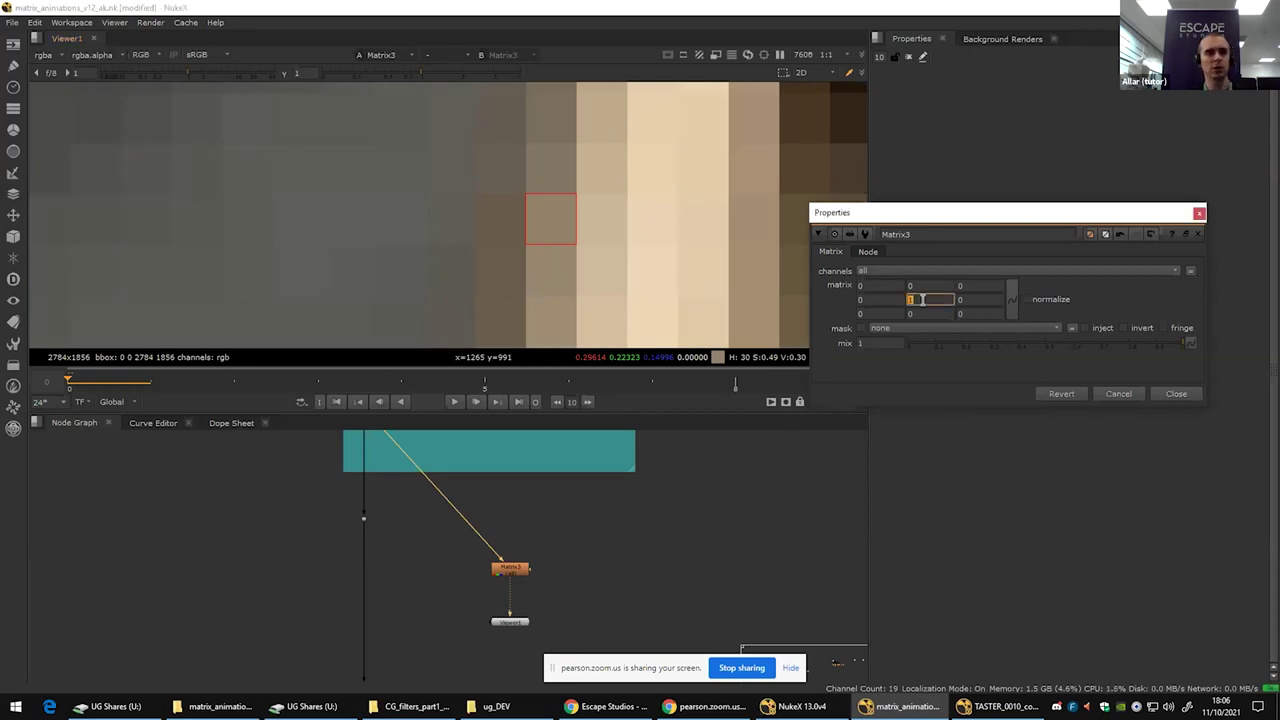
# Step: Branch the Matrix3 input connection with dots and add a copy of the Matrix3 node beside the original
pyautogui.moveTo(503, 571); pyautogui.dragTo(496, 570)
pyautogui.keyDown('ctrl'); pyautogui.moveTo(441, 497); pyautogui.dragTo(594, 553); pyautogui.keyUp('ctrl')
pyautogui.click(508, 570)
pyautogui.press('super')
pyautogui.click(546, 570)
pyautogui.hotkey('ctrl', 'z')
pyautogui.click(523, 572)
pyautogui.moveTo(524, 571); pyautogui.dragTo(592, 569)
pyautogui.hotkey('ctrl', 'c')
pyautogui.click(493, 574)
pyautogui.hotkey('ctrl', 'v')
pyautogui.click(517, 570)
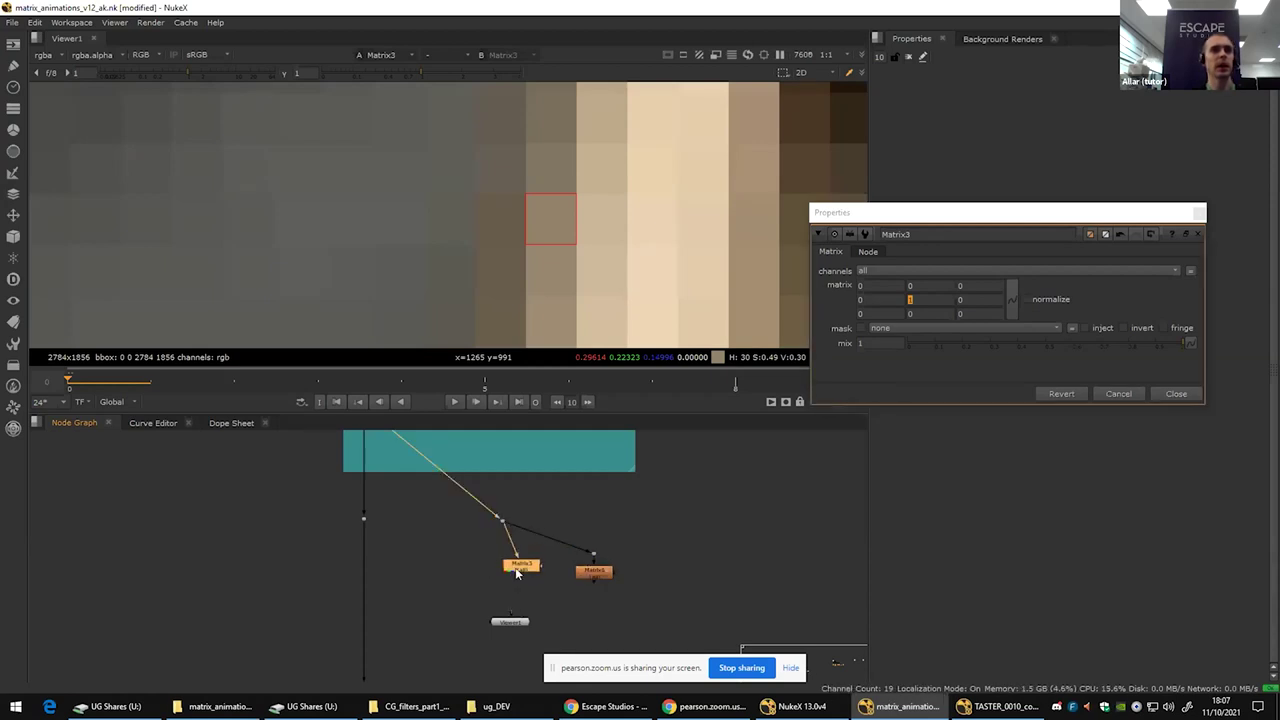
# Step: Open the copied Matrix6 node's properties, move the floating Matrix3 properties below them and straighten the Matrix3 node under its dot
pyautogui.doubleClick(595, 572)
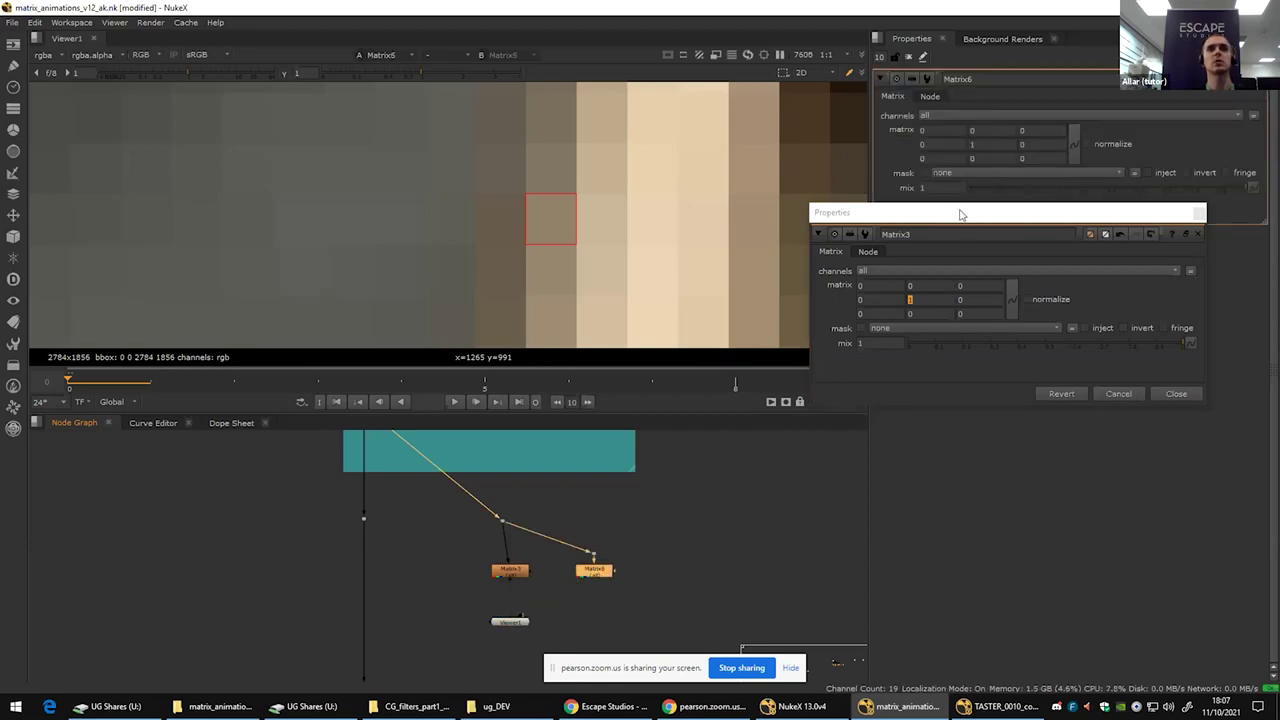
pyautogui.moveTo(964, 214); pyautogui.dragTo(1028, 286)
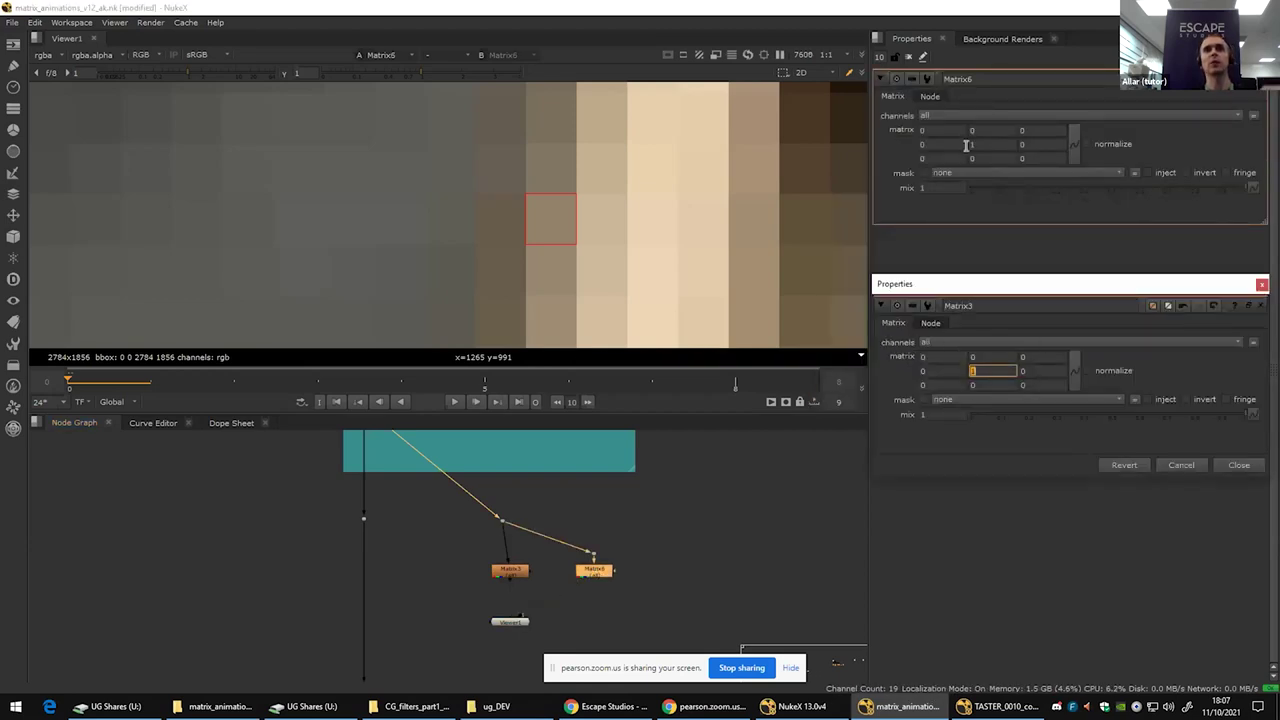
pyautogui.moveTo(511, 569); pyautogui.dragTo(503, 574)
pyautogui.press('1')
pyautogui.click(585, 577)
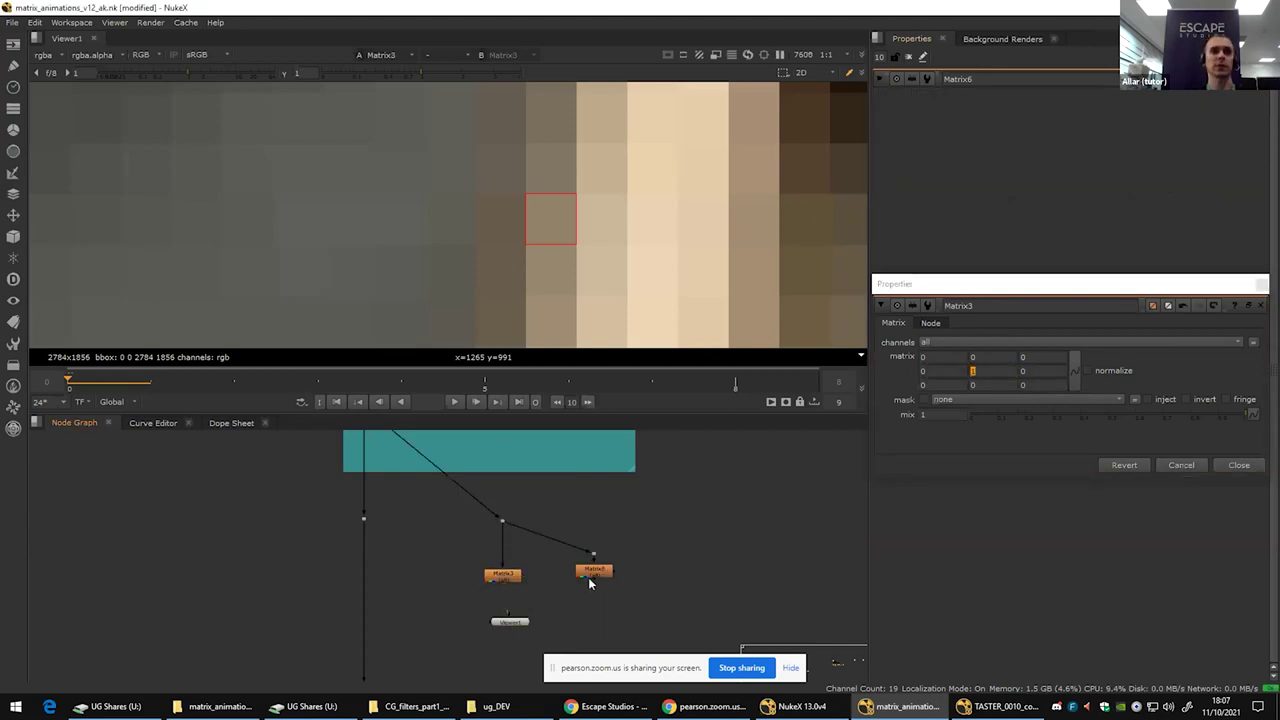
# Step: Set the Matrix6 matrix's middle-row left value to 1 and its centre value to 0
pyautogui.doubleClick(588, 577)
pyautogui.click(945, 144)
pyautogui.write('1')
pyautogui.press('Tab')
pyautogui.write('0')
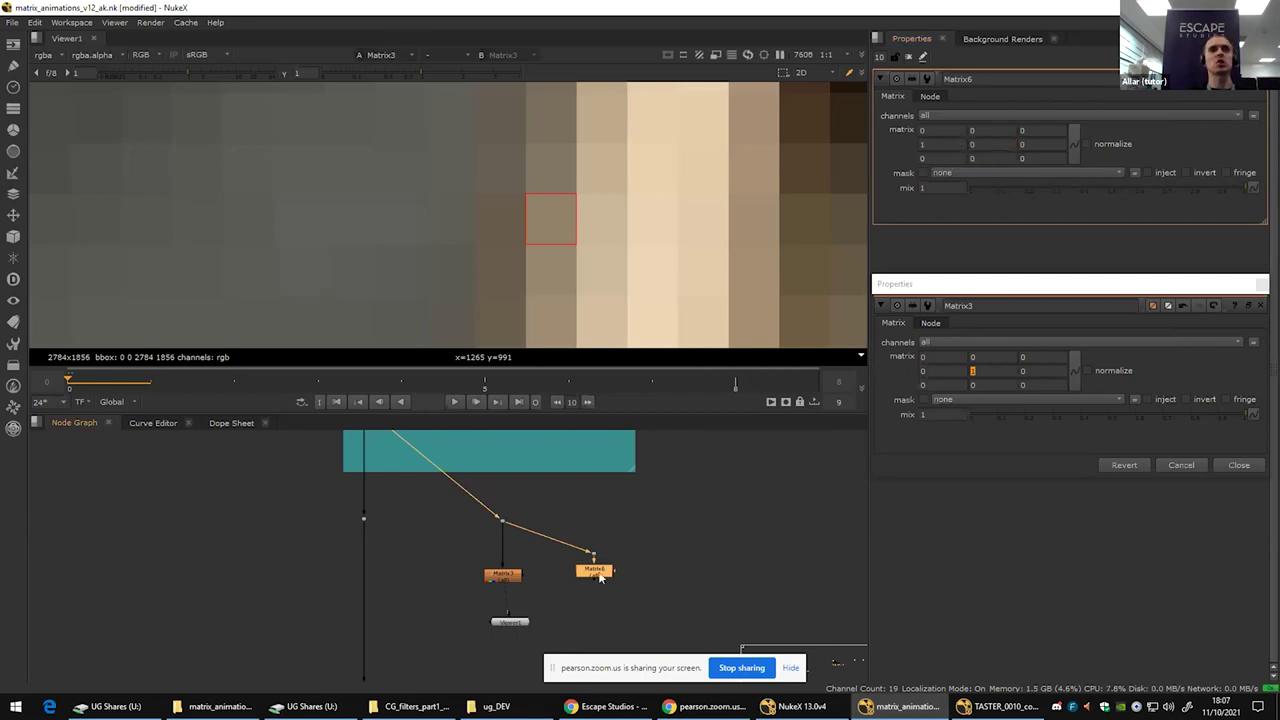
# Step: Connect Matrix6 to the viewer as a second input alongside Matrix3
pyautogui.press('1')
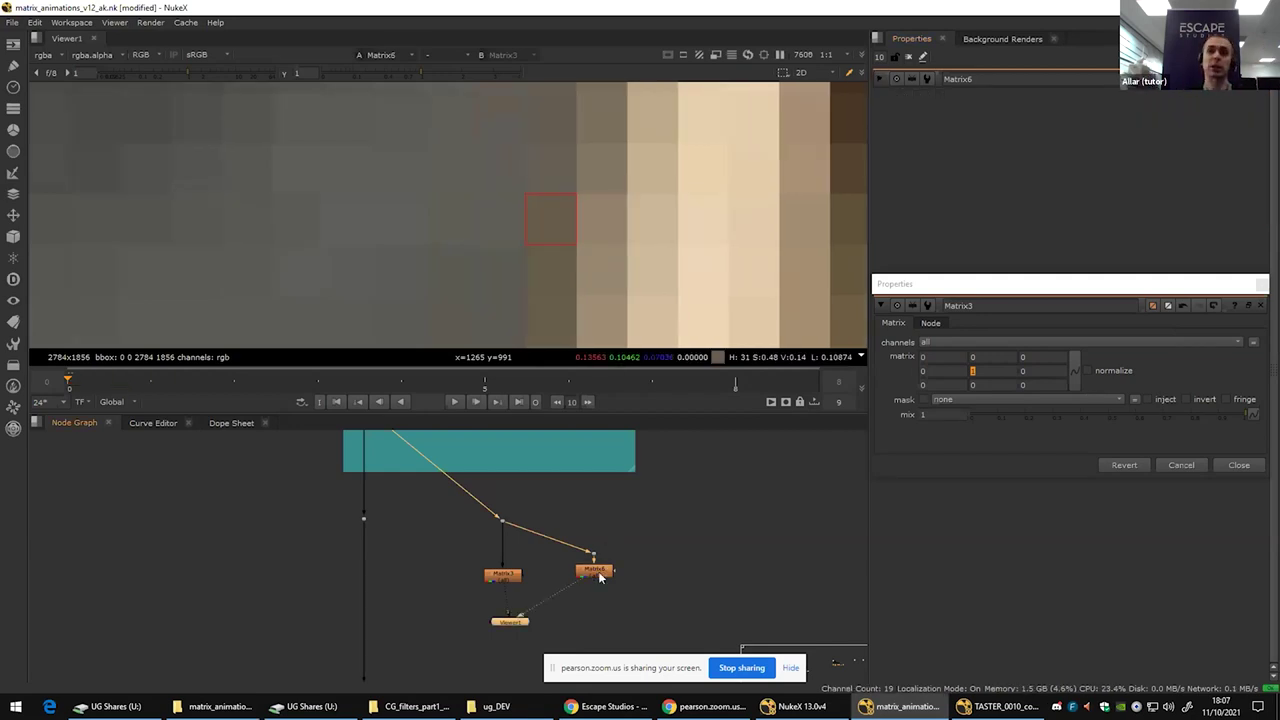
pyautogui.press('1')
pyautogui.press('2')
pyautogui.press('1')
# Step: Compare the outputs of Matrix3 and Matrix6 around the marked pixel in the viewer
pyautogui.doubleClick(594, 575)
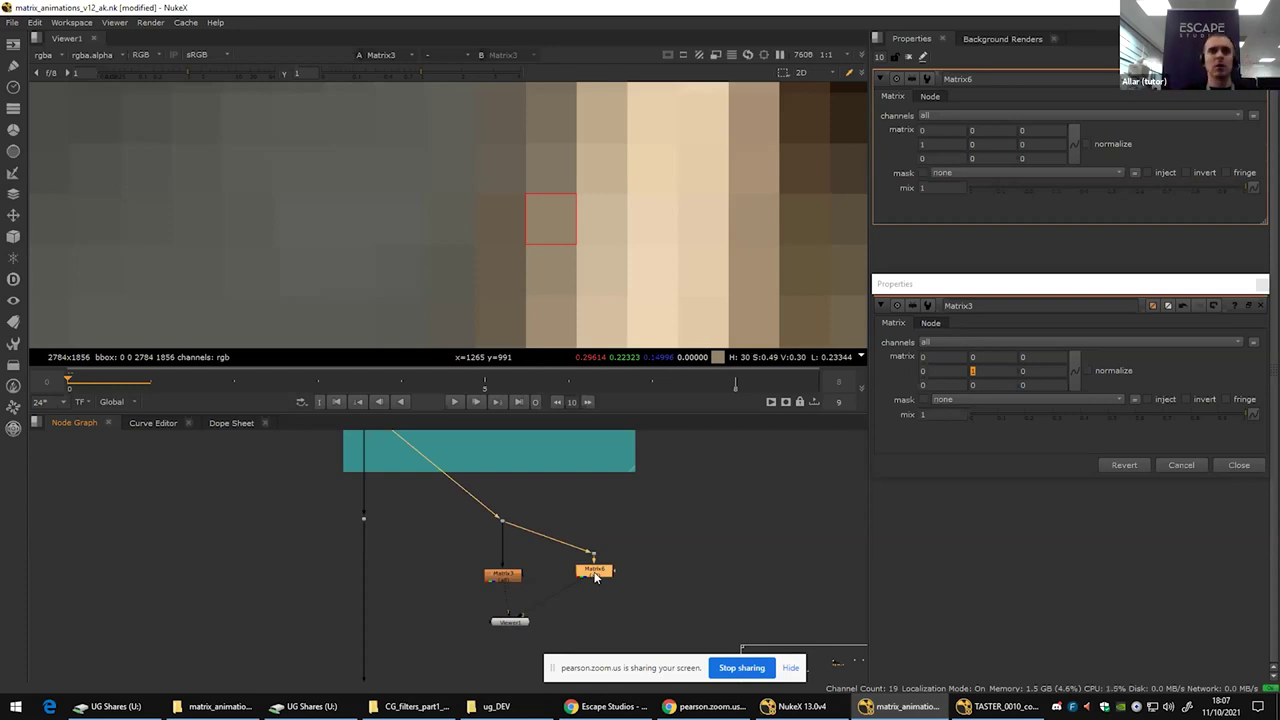
pyautogui.press('2')
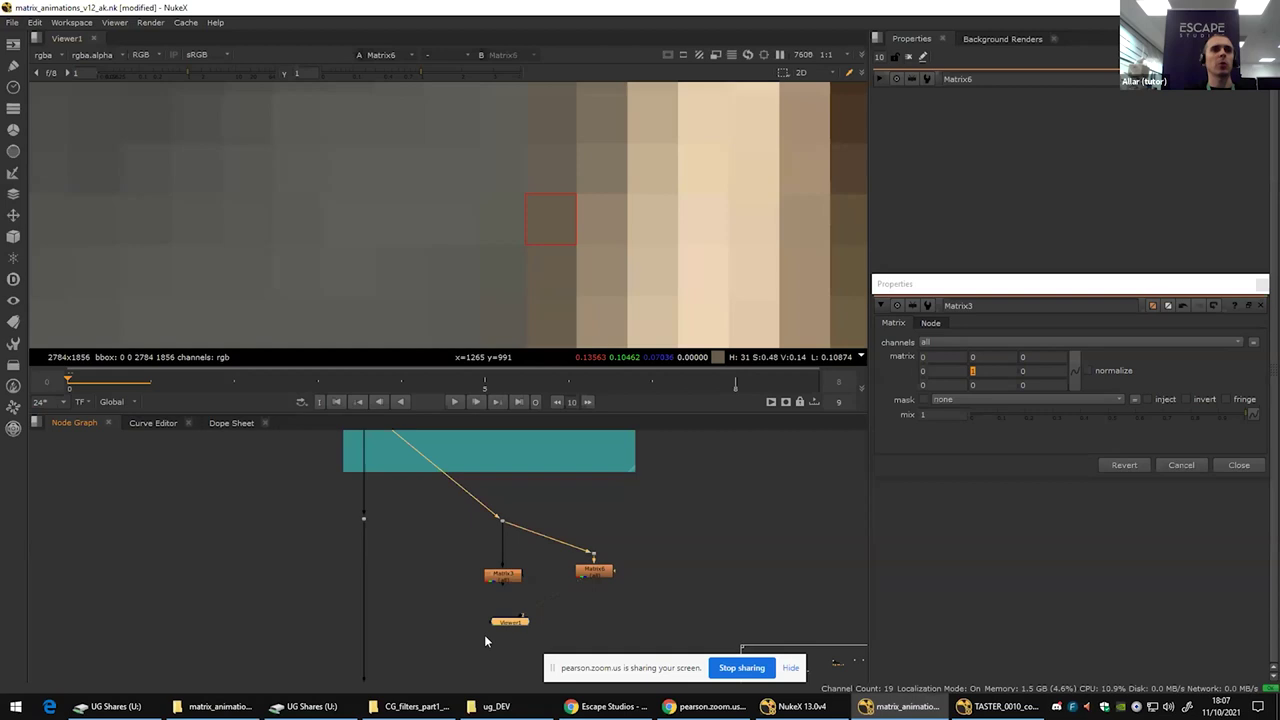
pyautogui.press('1')
pyautogui.press('2')
pyautogui.doubleClick(599, 573)
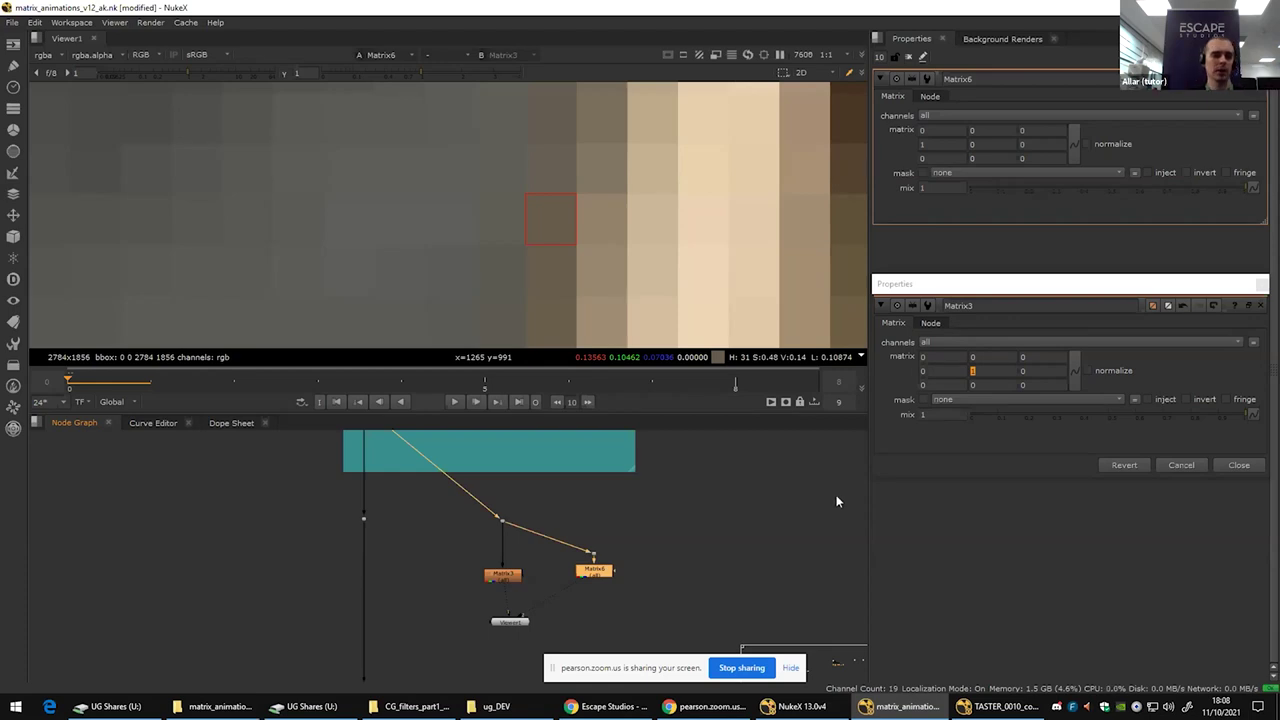
pyautogui.click(497, 576)
pyautogui.press('1')
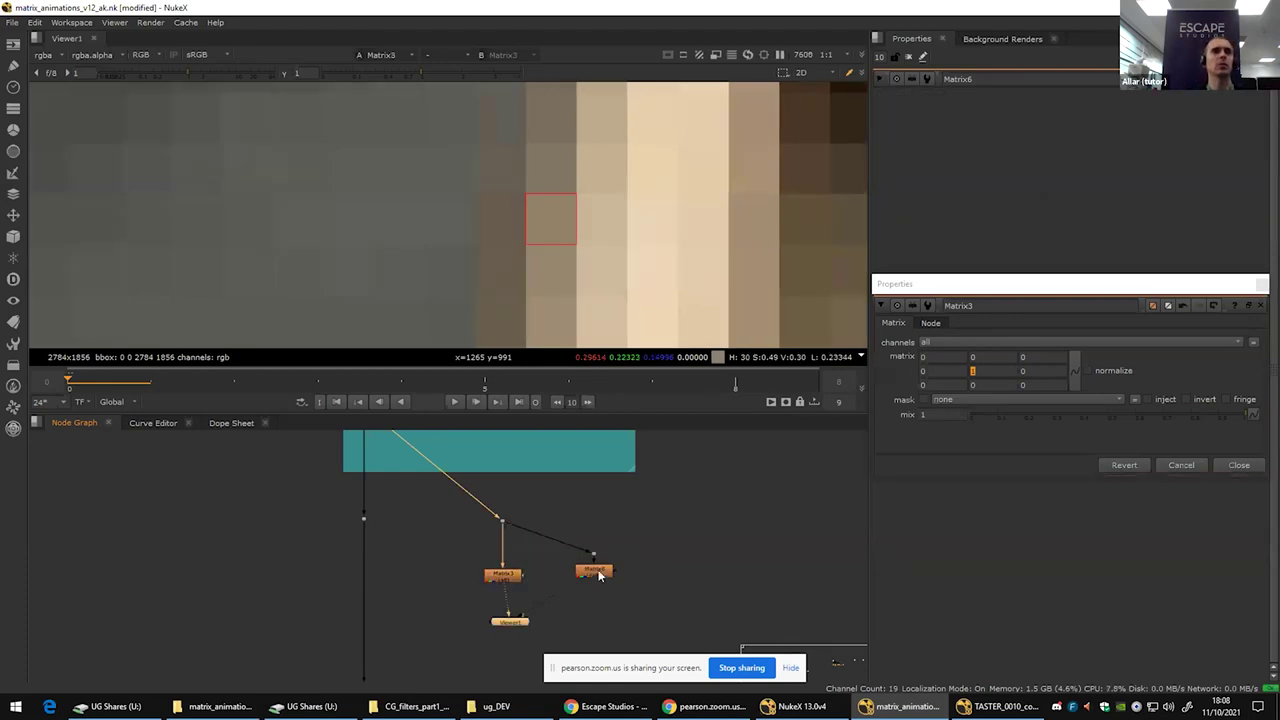
pyautogui.click(599, 573)
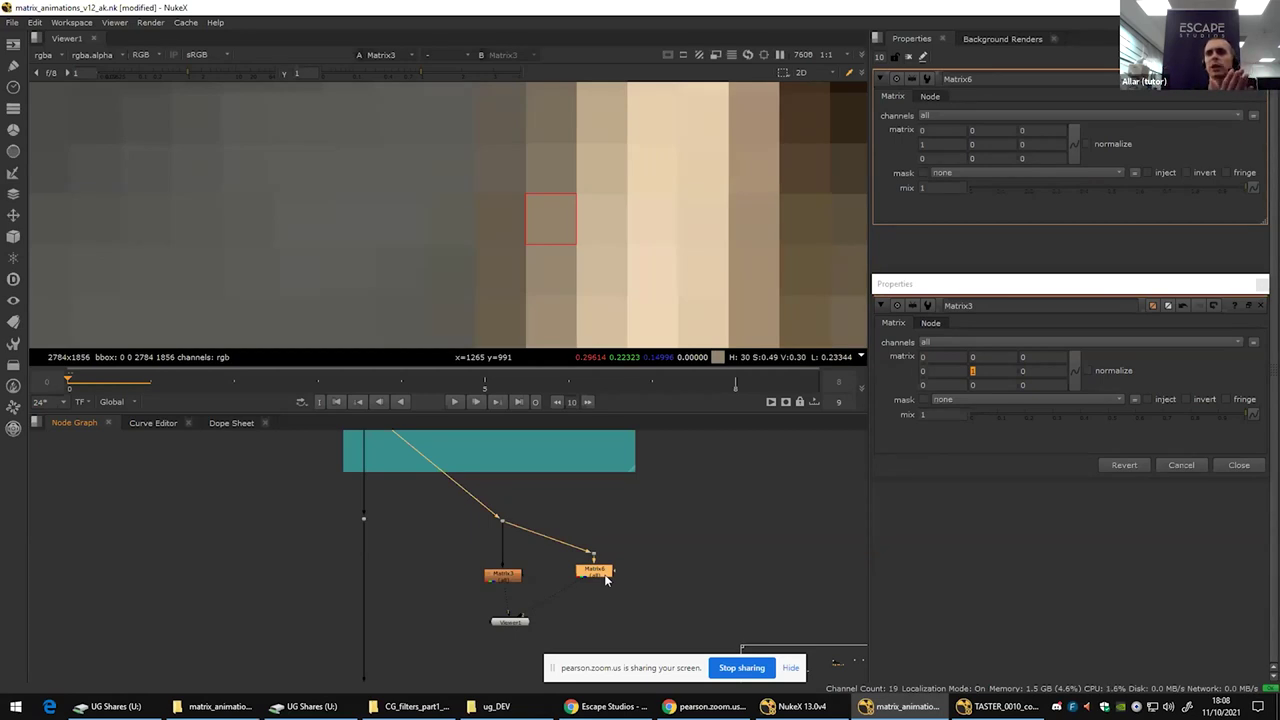
# Step: Align the Matrix6 branch dot and add a copy of Matrix6 beside it, fed from the same dotted connection
pyautogui.moveTo(605, 576); pyautogui.dragTo(593, 522)
pyautogui.doubleClick(603, 584)
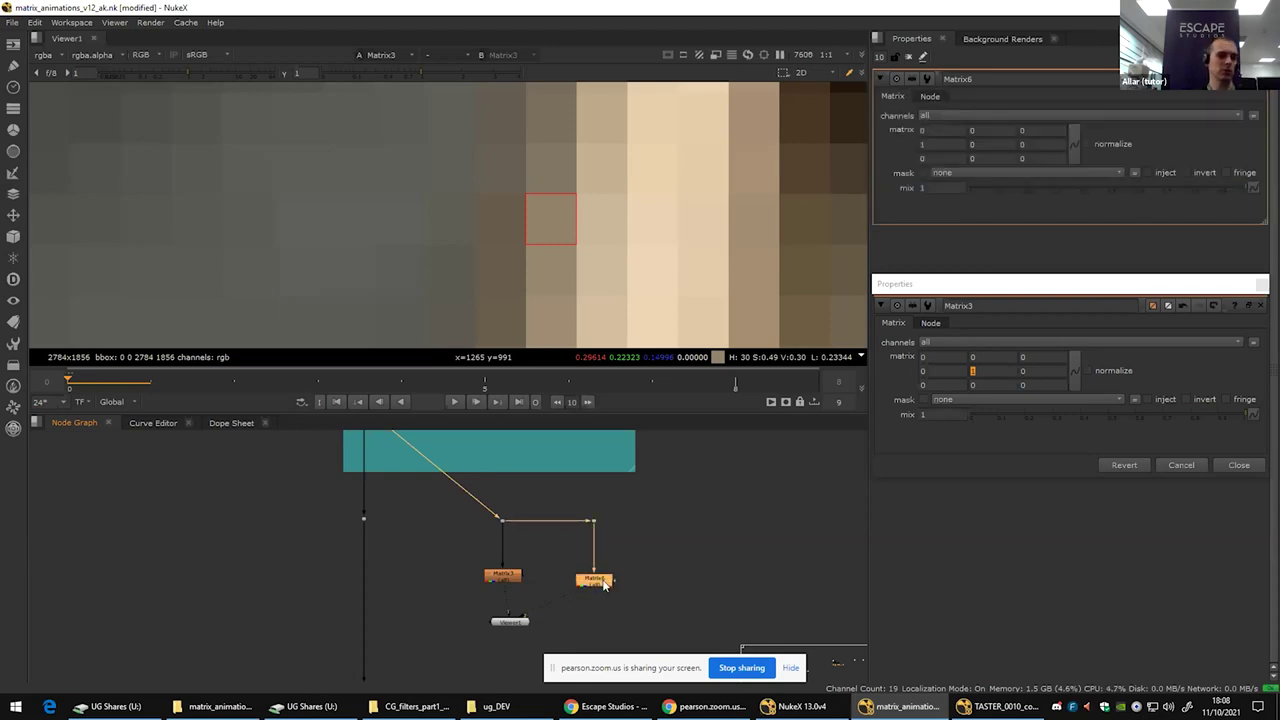
pyautogui.hotkey('ctrl', 'c')
pyautogui.hotkey('ctrl', 'v')
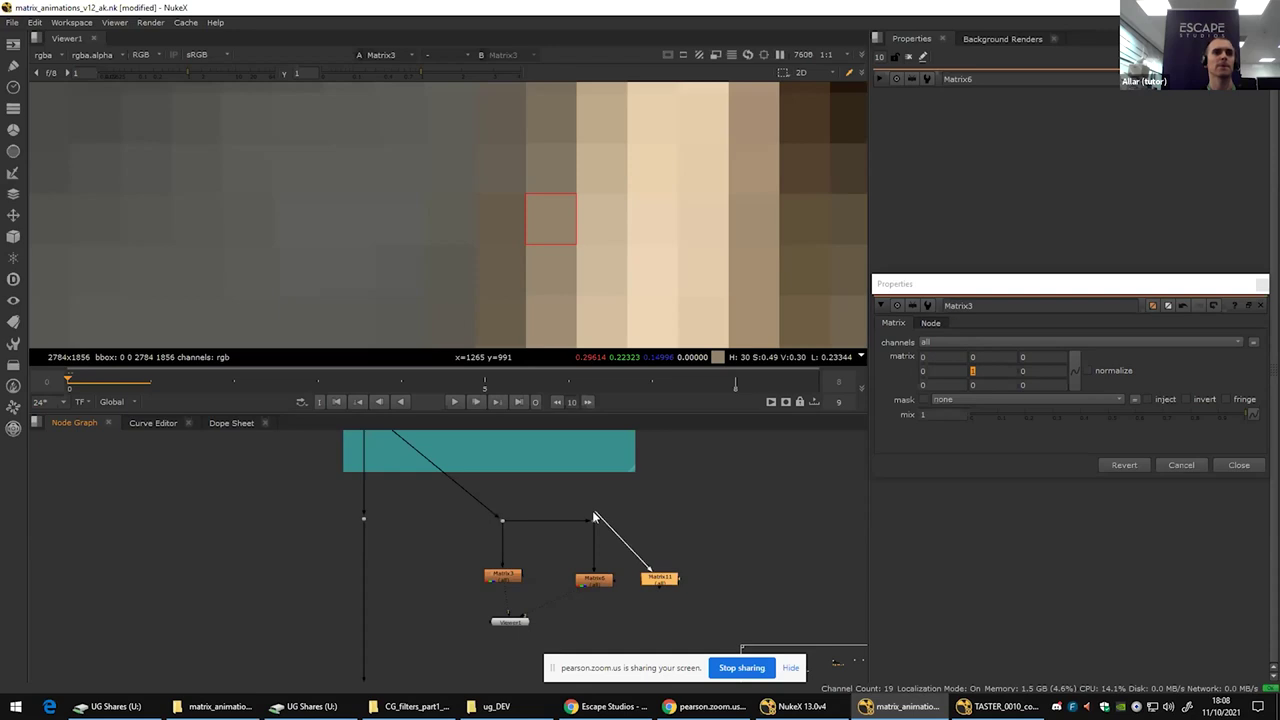
pyautogui.moveTo(648, 566); pyautogui.dragTo(595, 522)
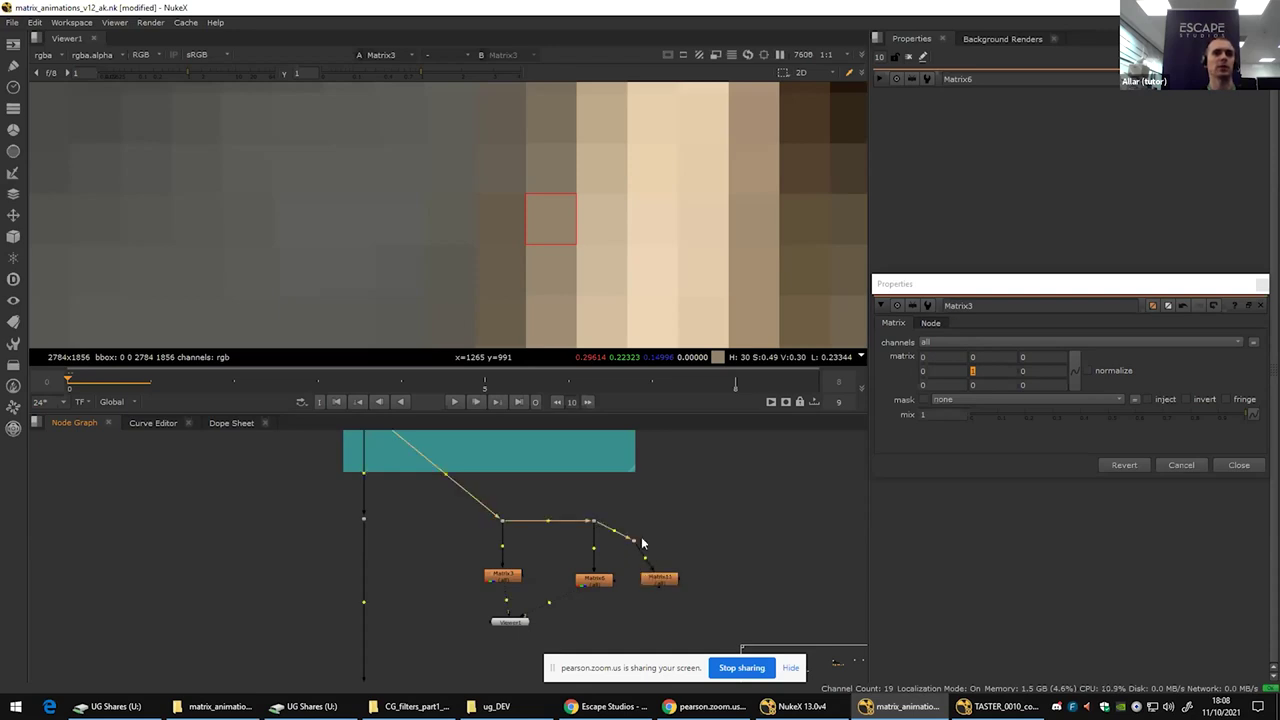
# Step: Set the centre value of the Matrix11 matrix to 1 and view its output as the second viewer input
pyautogui.doubleClick(657, 585)
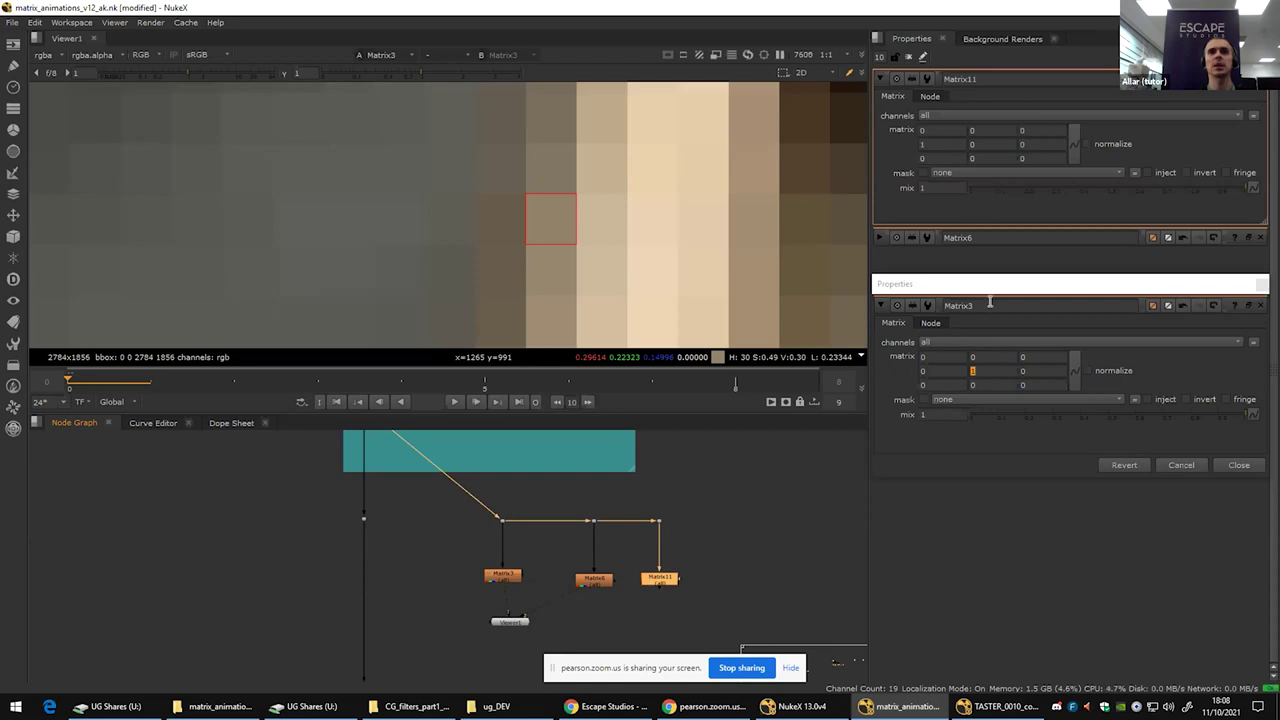
pyautogui.click(969, 144)
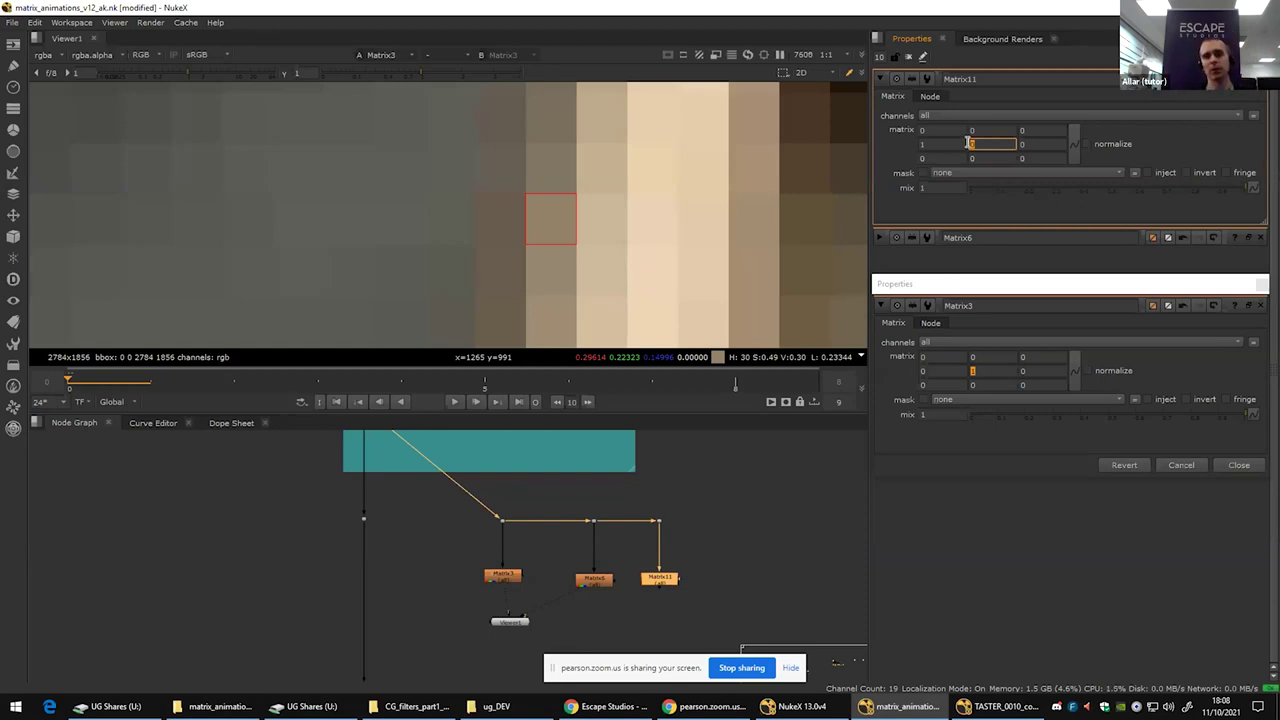
pyautogui.press('Return')
pyautogui.click(605, 585)
pyautogui.click(663, 583)
pyautogui.press('2')
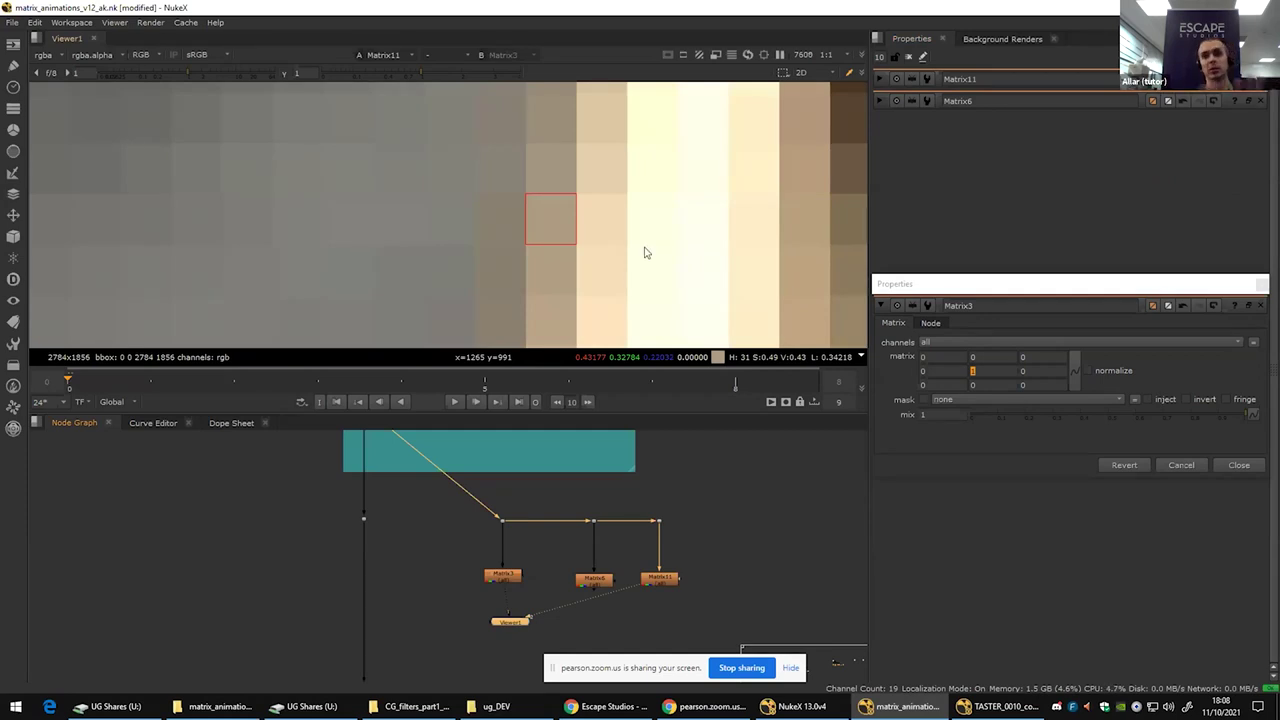
# Step: Examine the brightness of the Matrix11 output around the bright vertical strip
pyautogui.scroll(-7, 628, 243)
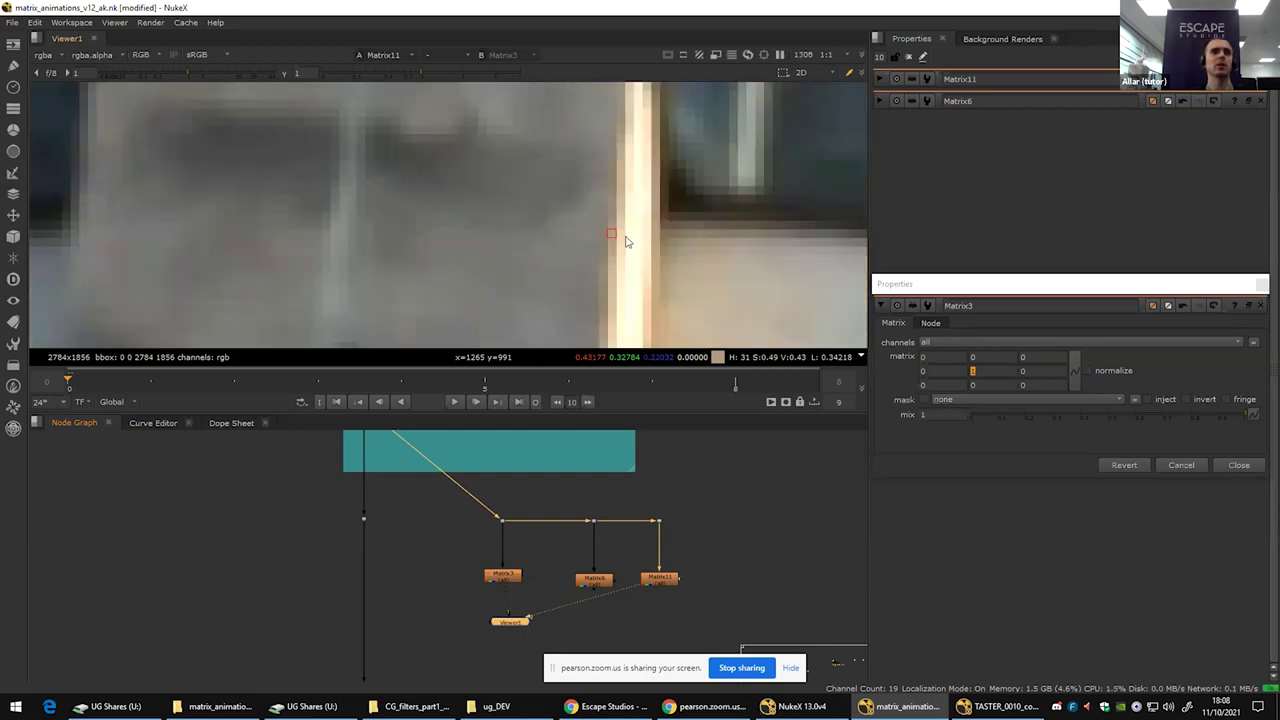
pyautogui.scroll(-4, 628, 243)
pyautogui.scroll(8, 628, 243)
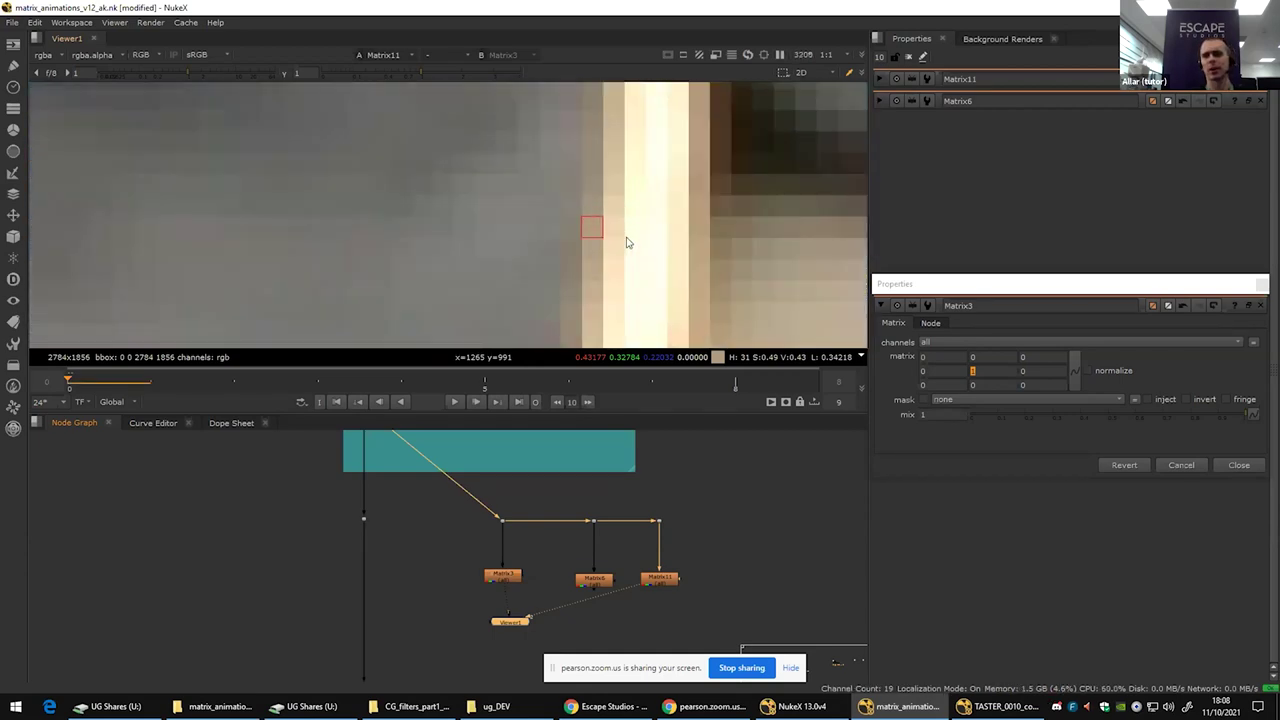
pyautogui.scroll(3, 628, 242)
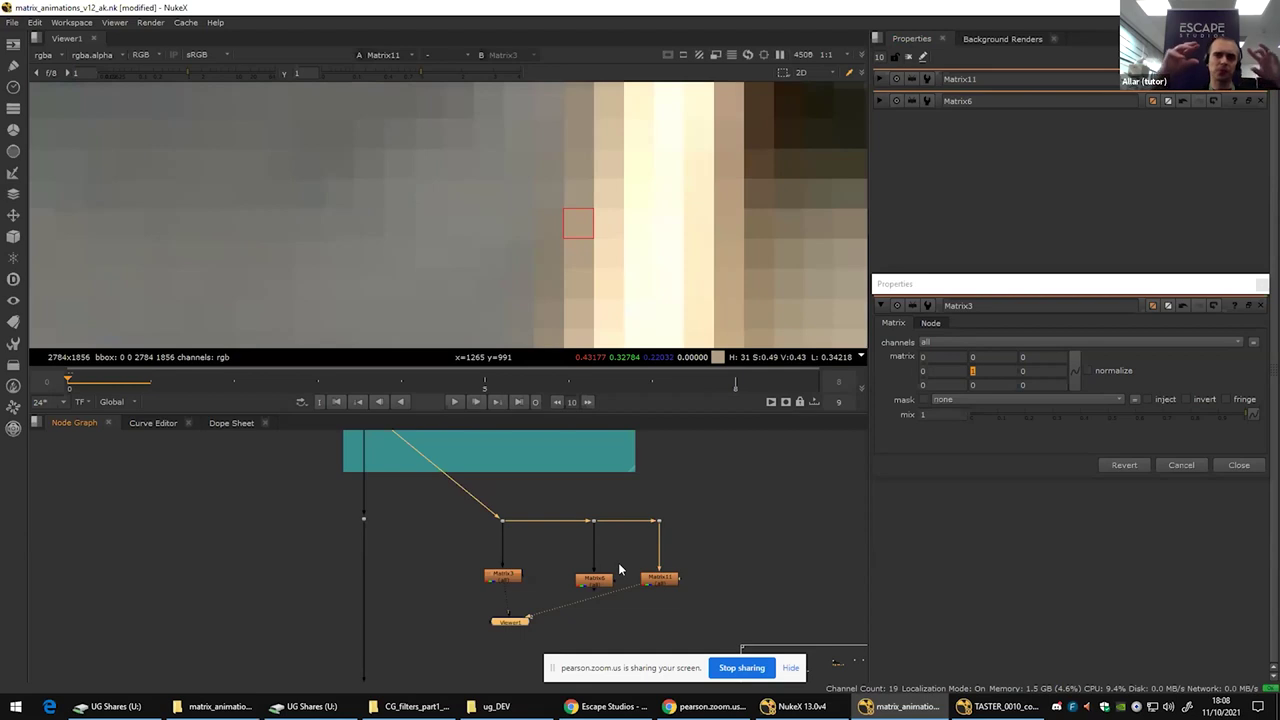
# Step: Turn on normalize for the Matrix11 matrix
pyautogui.click(670, 578)
pyautogui.moveTo(706, 486); pyautogui.dragTo(656, 589)
pyautogui.click(674, 589)
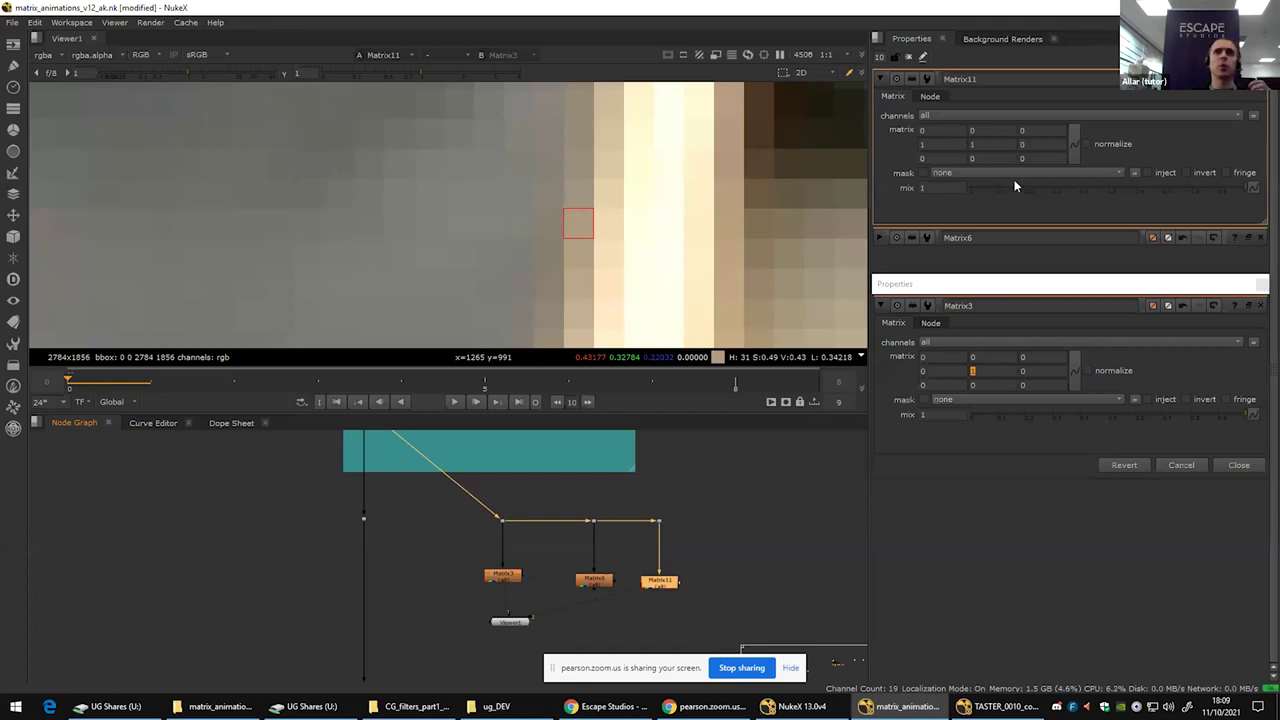
pyautogui.click(975, 145)
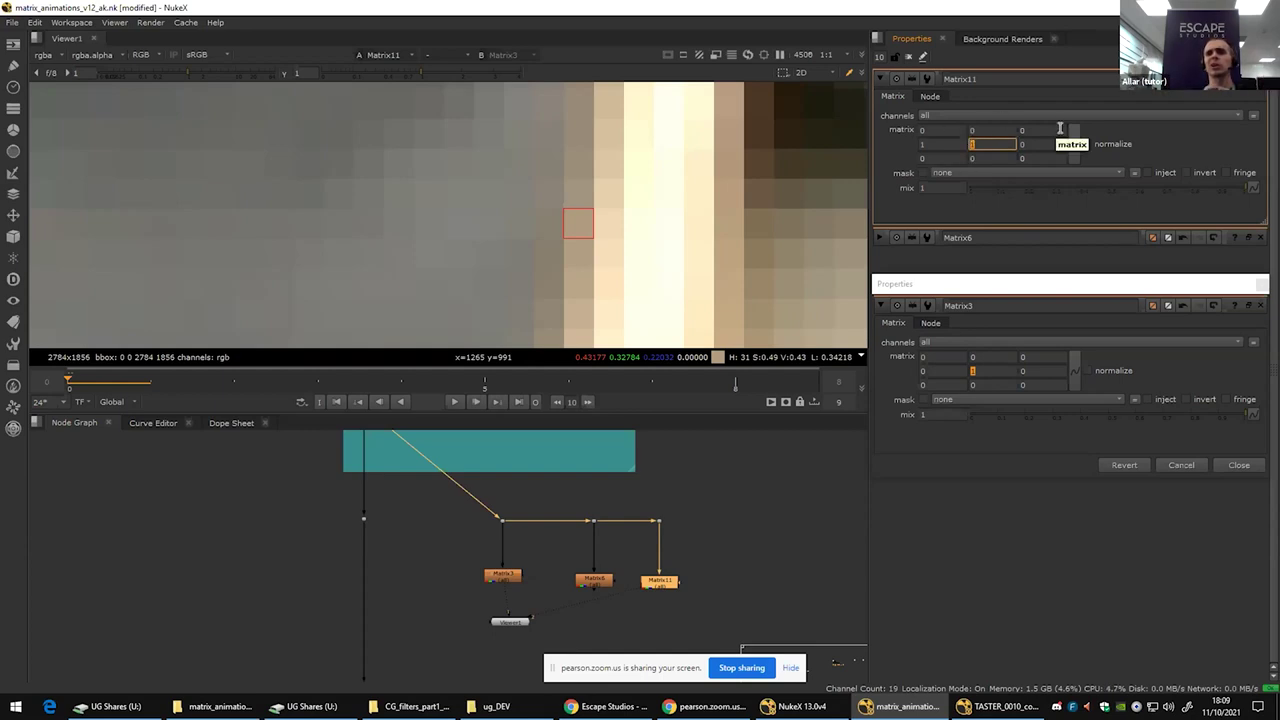
pyautogui.click(946, 146)
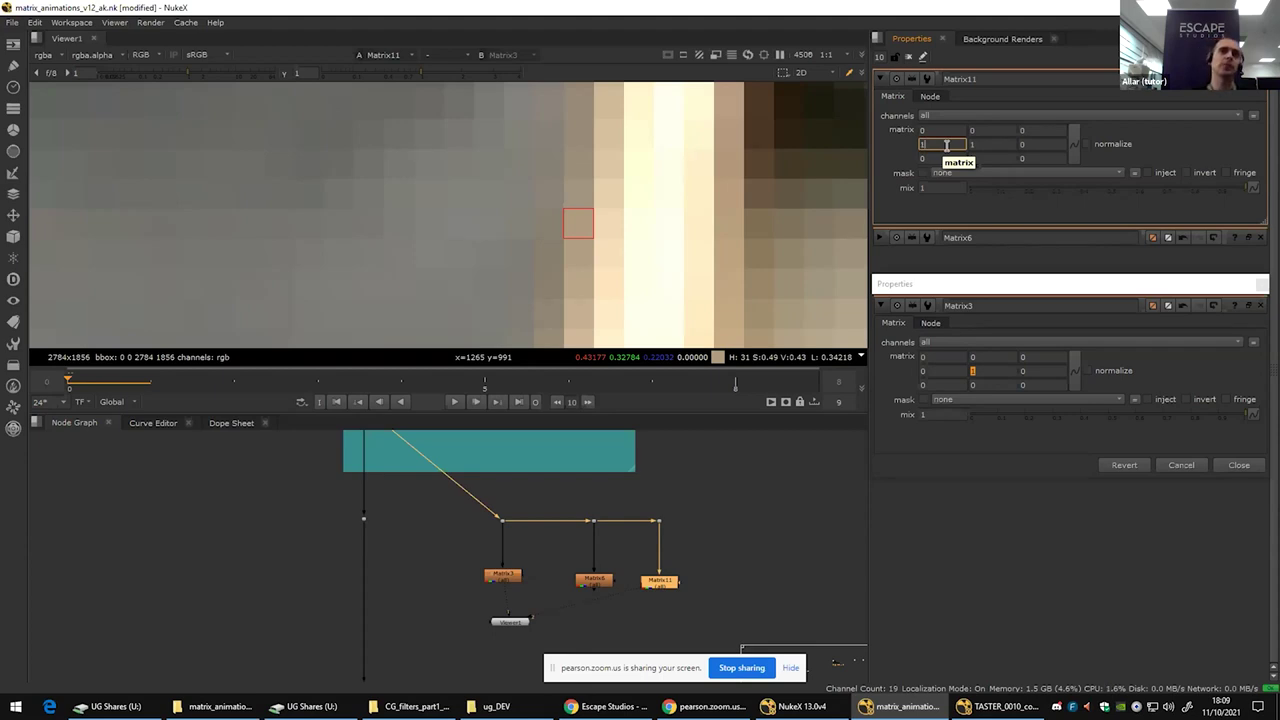
pyautogui.click(978, 143)
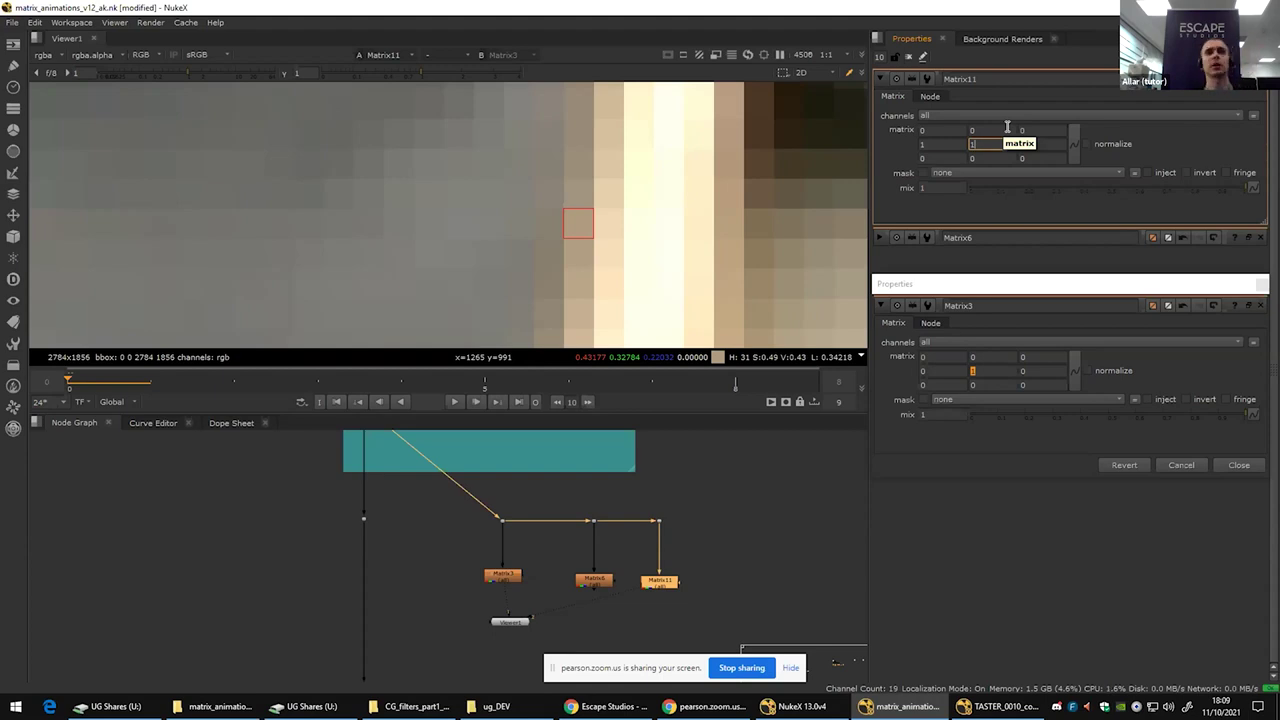
pyautogui.click(1100, 143)
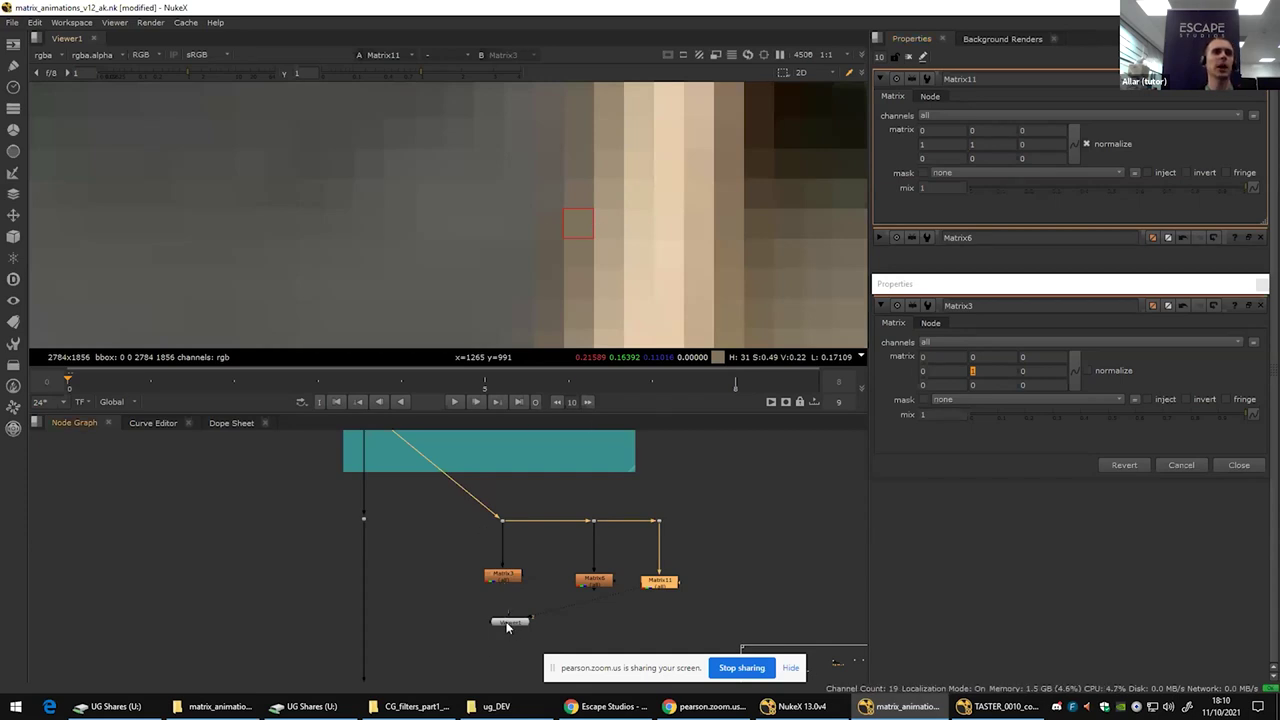
# Step: Compare the Matrix3 output with the normalized Matrix11 output around the bright vertical strip
pyautogui.moveTo(508, 625); pyautogui.dragTo(505, 630)
pyautogui.click(501, 582)
pyautogui.press('1')
pyautogui.press('2')
pyautogui.press('1')
pyautogui.press('2')
pyautogui.scroll(-3, 634, 212)
pyautogui.press('1')
pyautogui.press('2')
pyautogui.press('1')
pyautogui.press('2')
pyautogui.press('1')
pyautogui.press('2')
pyautogui.press('1')
pyautogui.press('2')
pyautogui.press('1')
pyautogui.press('2')
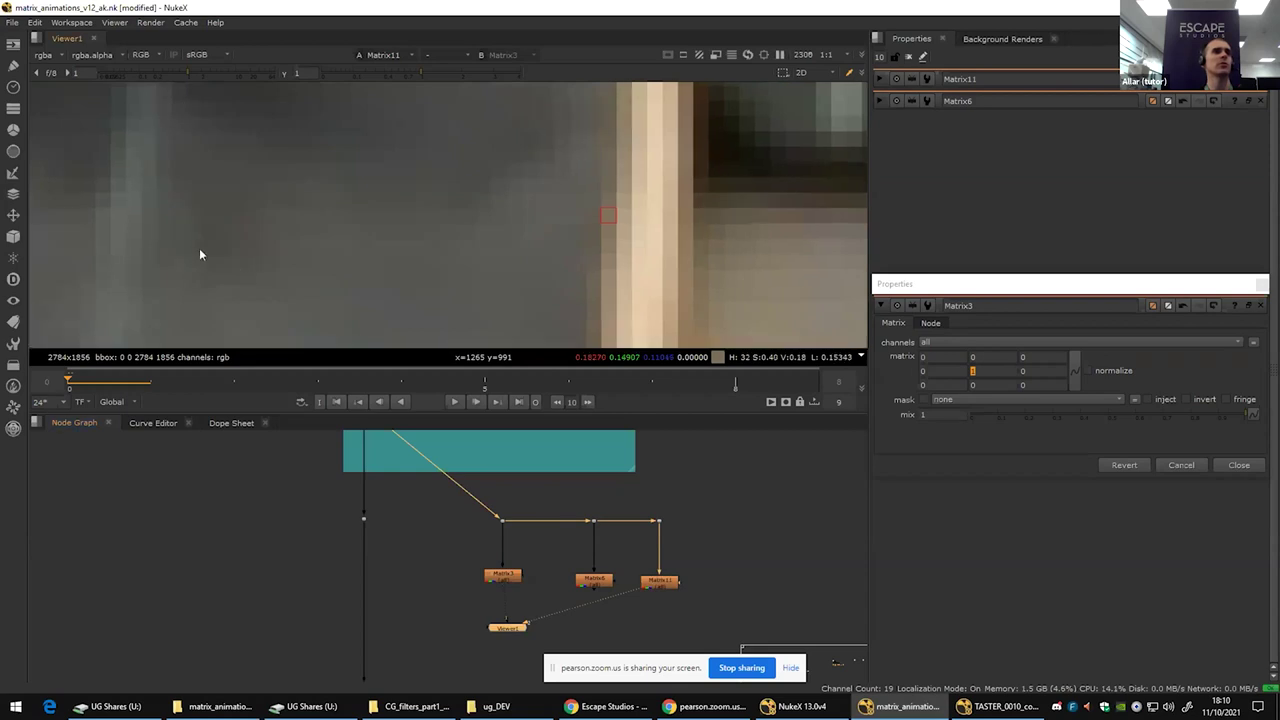
# Step: Compare the Matrix3 and Matrix11 outputs along the pale vertical line in the grey area
pyautogui.moveTo(130, 242); pyautogui.dragTo(411, 276)
pyautogui.press('1')
pyautogui.press('2')
pyautogui.press('1')
pyautogui.press('2')
pyautogui.press('1')
pyautogui.press('2')
pyautogui.press('1')
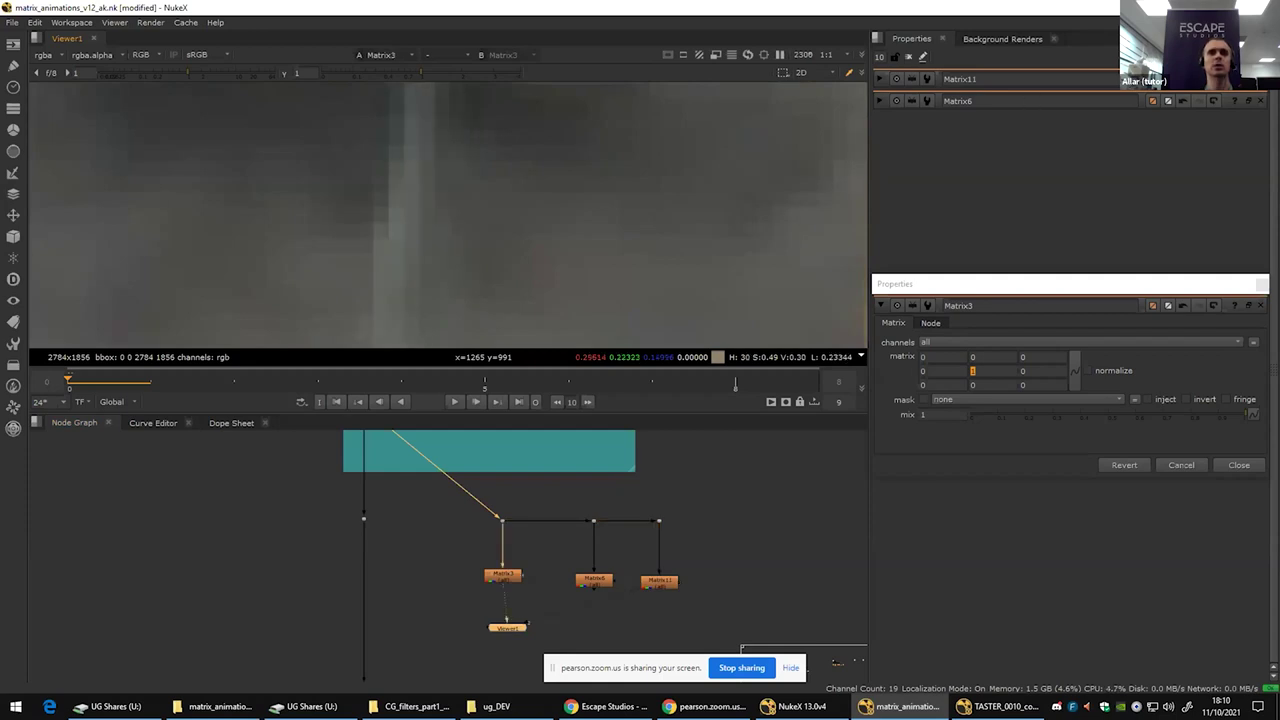
# Step: Place the Matrix11 properties as a floating window above the Matrix3 properties
pyautogui.keyDown('ctrl'); pyautogui.doubleClick(654, 581); pyautogui.keyUp('ctrl')
pyautogui.moveTo(476, 507); pyautogui.dragTo(869, 224)
pyautogui.press('1')
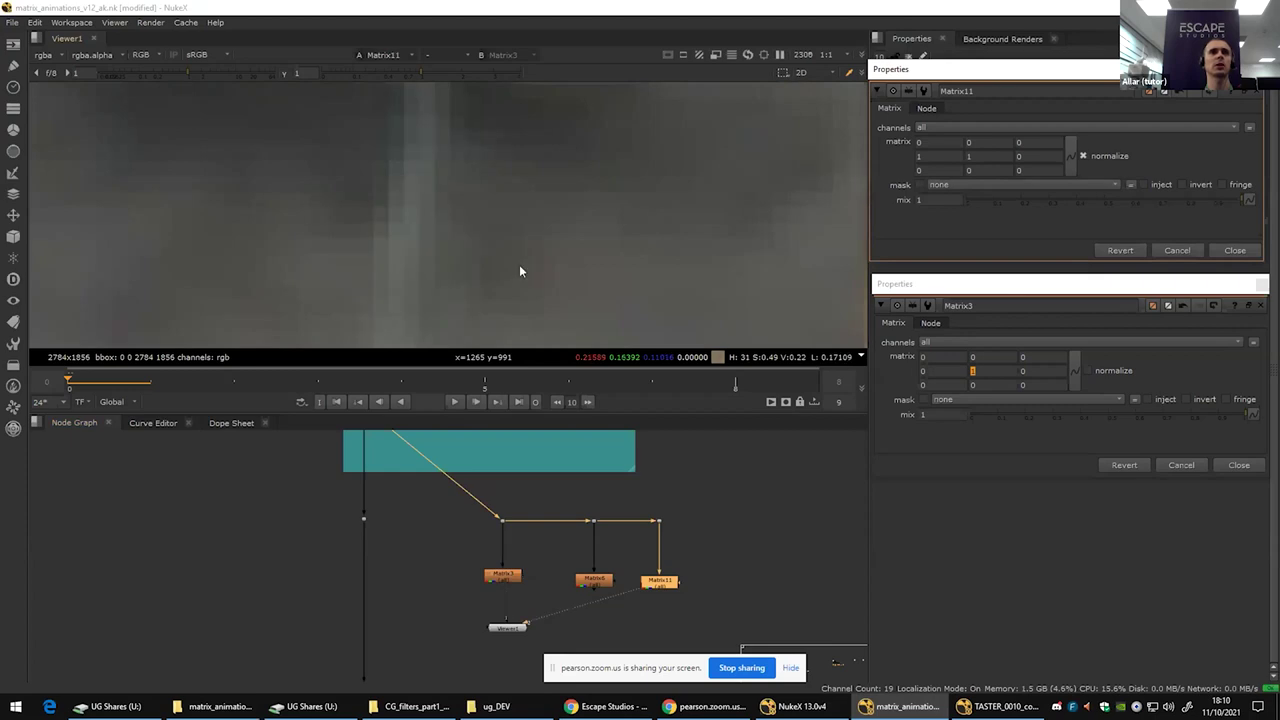
# Step: Compare the Matrix3 and Matrix11 outputs again with both matrices' properties visible
pyautogui.press('1')
pyautogui.press('2')
pyautogui.press('1')
pyautogui.press('2')
pyautogui.press('1')
pyautogui.press('2')
pyautogui.press('1')
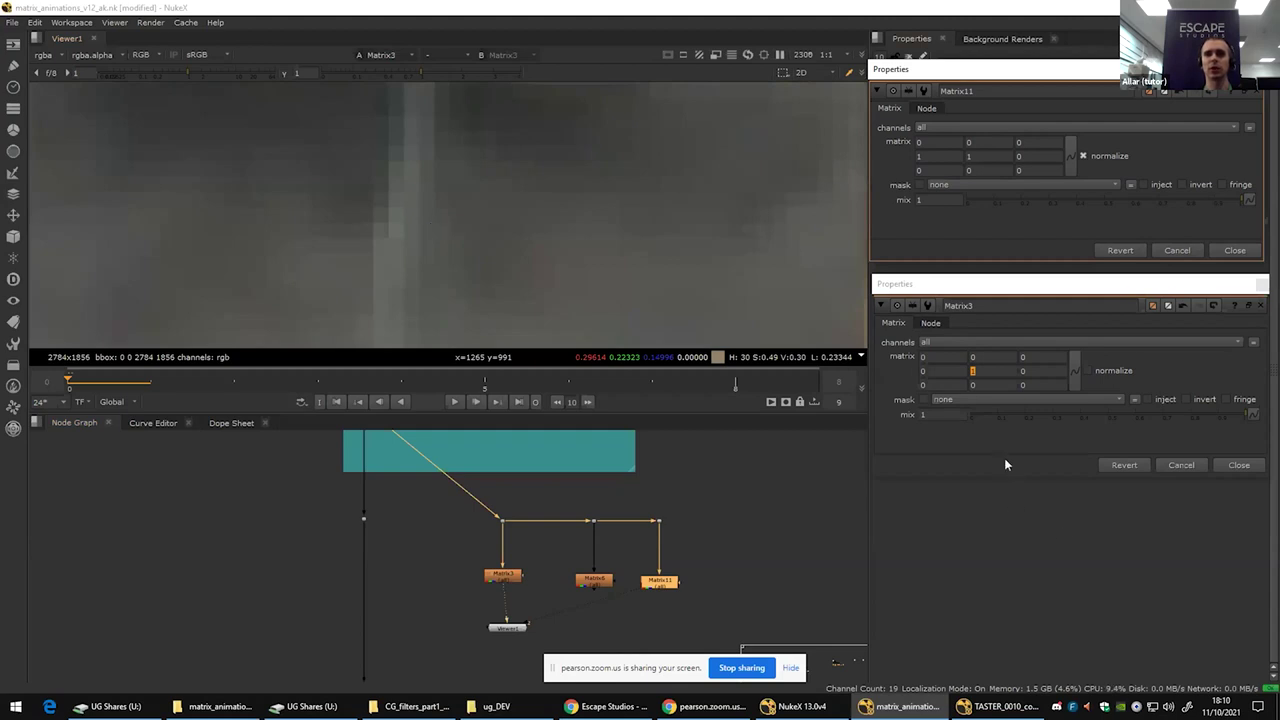
# Step: Examine how the middle-row values of the Matrix11 matrix soften the pixels by alternating the viewer between its inputs
pyautogui.doubleClick(978, 156)
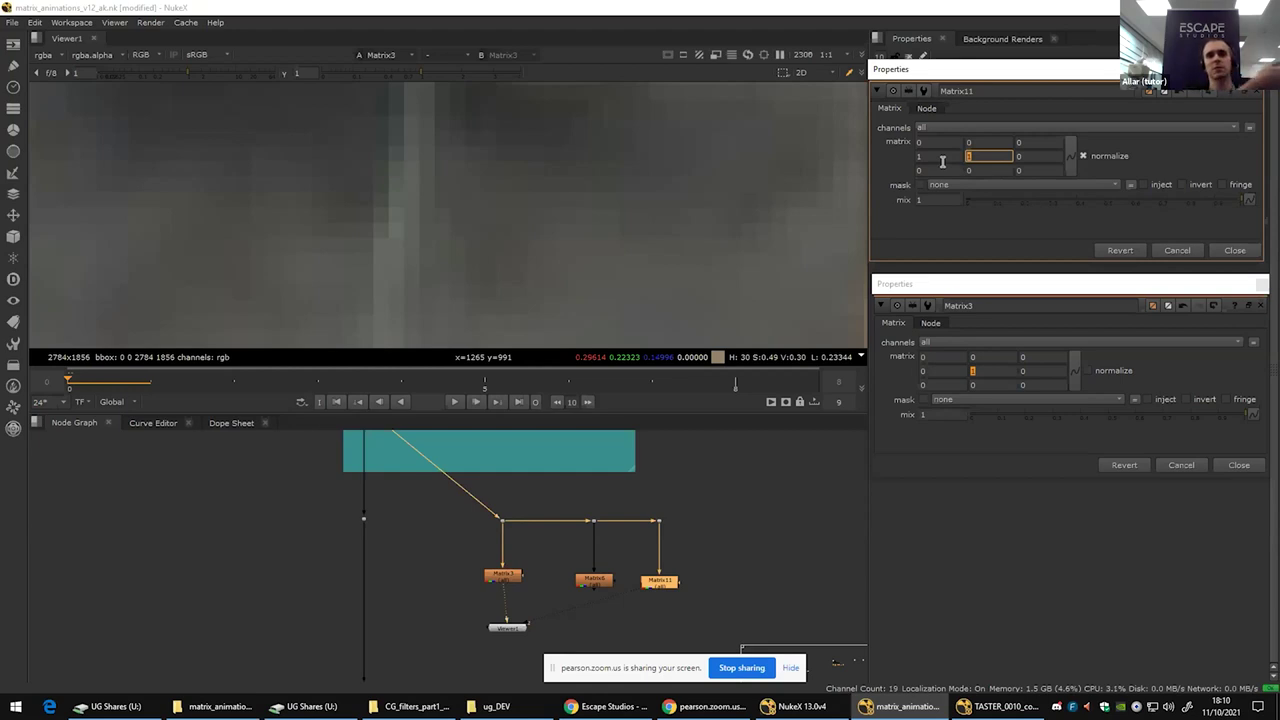
pyautogui.press('2')
pyautogui.press('1')
pyautogui.press('2')
pyautogui.press('1')
pyautogui.press('2')
pyautogui.press('1')
pyautogui.press('2')
pyautogui.press('1')
pyautogui.press('2')
pyautogui.press('1')
pyautogui.press('1')
pyautogui.press('3')
pyautogui.press('1')
pyautogui.press('3')
pyautogui.press('1')
pyautogui.press('1')
pyautogui.press('2')
pyautogui.press('1')
pyautogui.press('2')
pyautogui.press('1')
pyautogui.press('2')
pyautogui.press('3')
pyautogui.press('1')
pyautogui.press('3')
pyautogui.press('2')
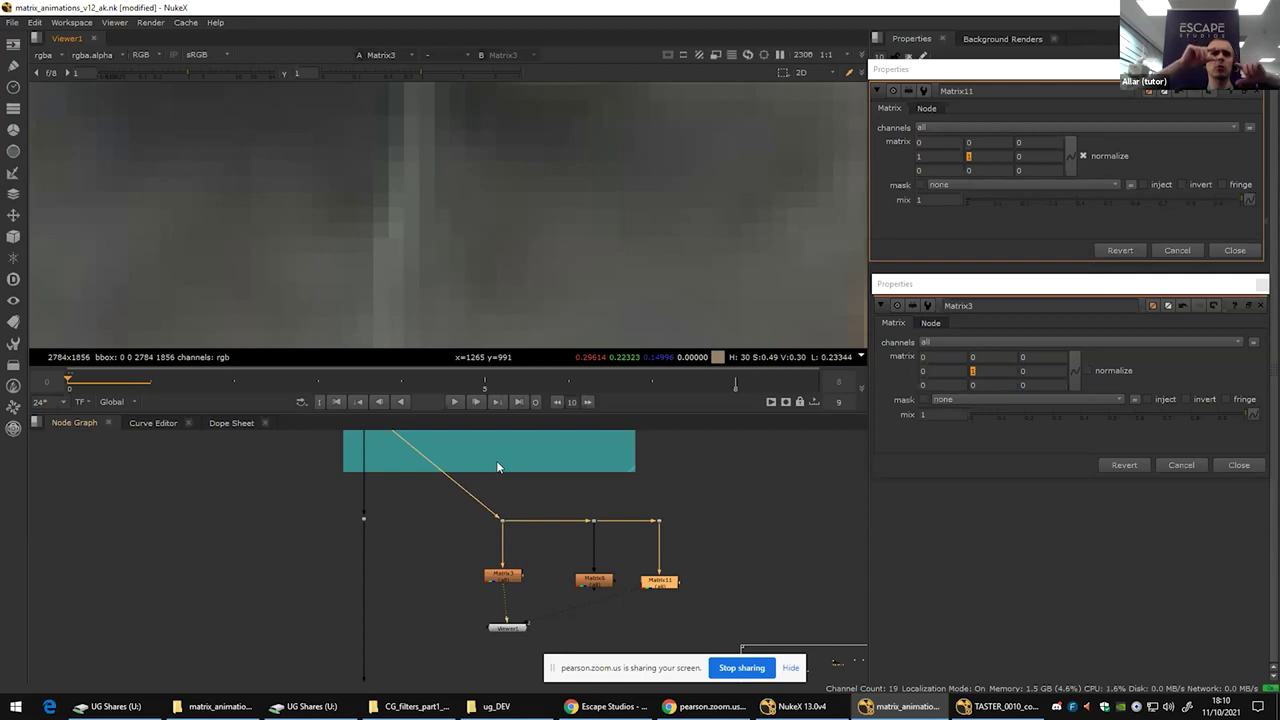
# Step: Compare the Matrix3 and Matrix11 outputs around the stone block and check the middle-row values of Matrix11
pyautogui.scroll(-4, 411, 219)
pyautogui.scroll(-4, 411, 213)
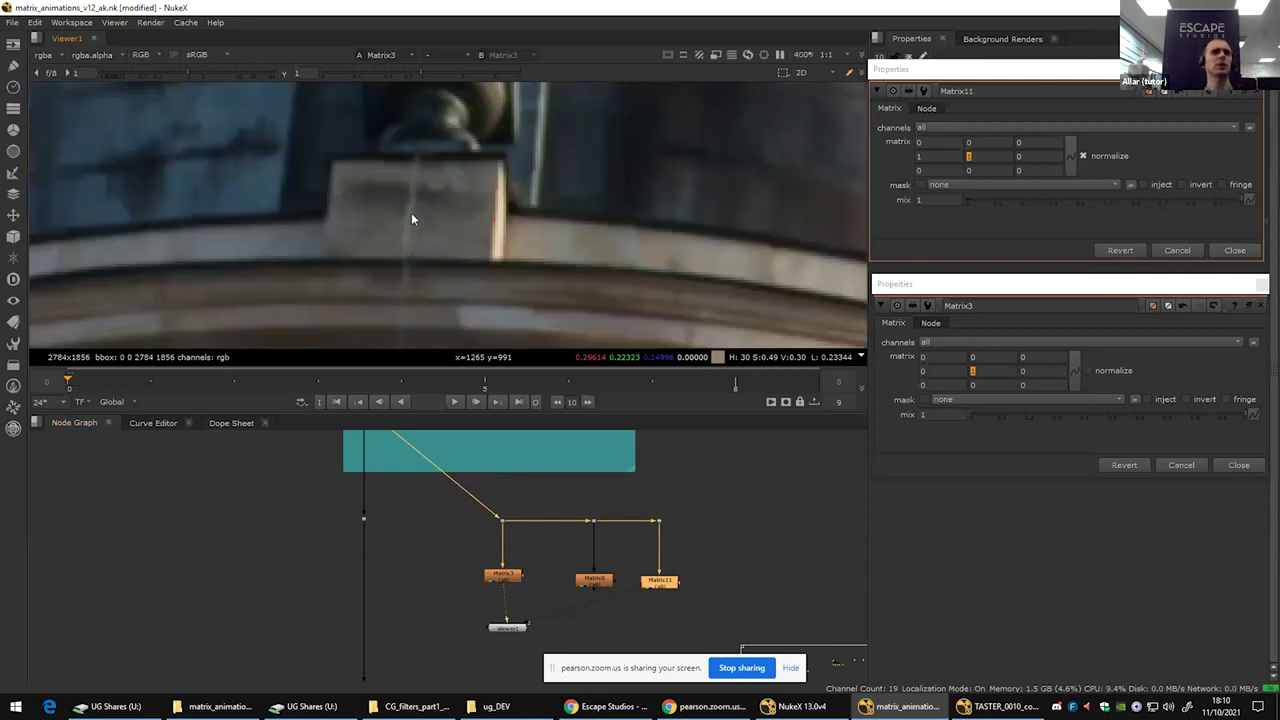
pyautogui.press('1')
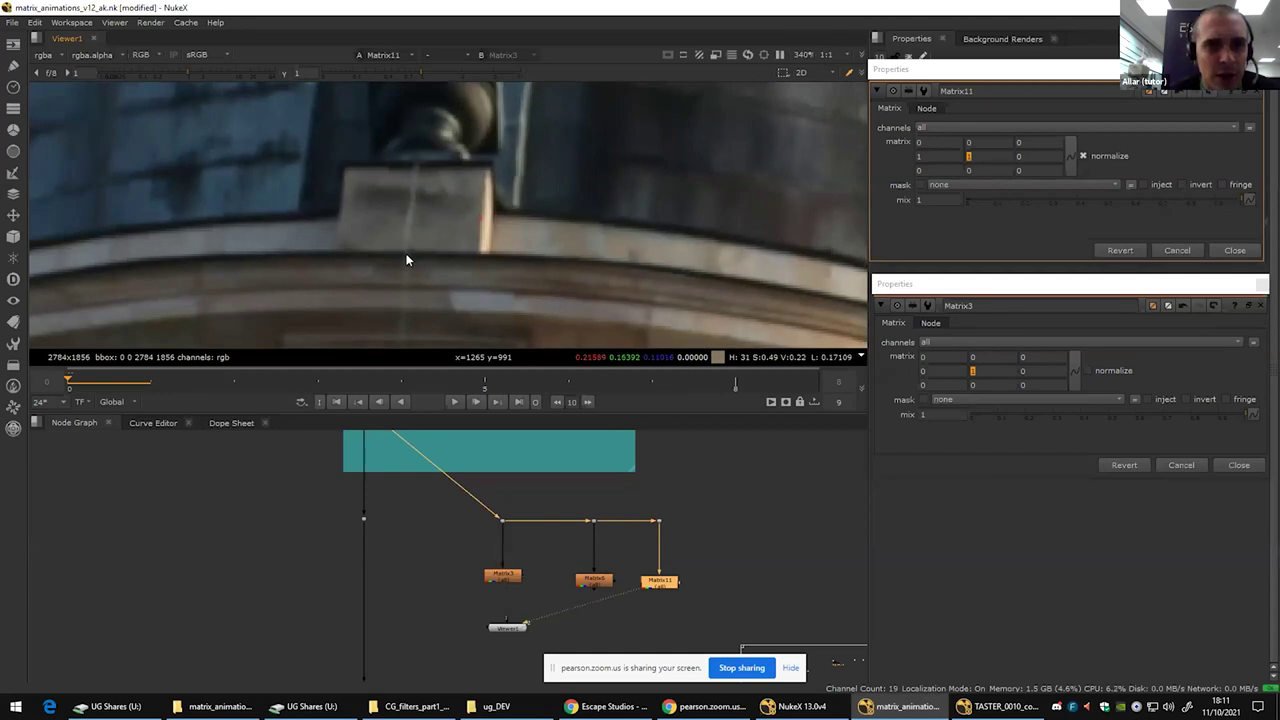
pyautogui.scroll(5, 406, 254)
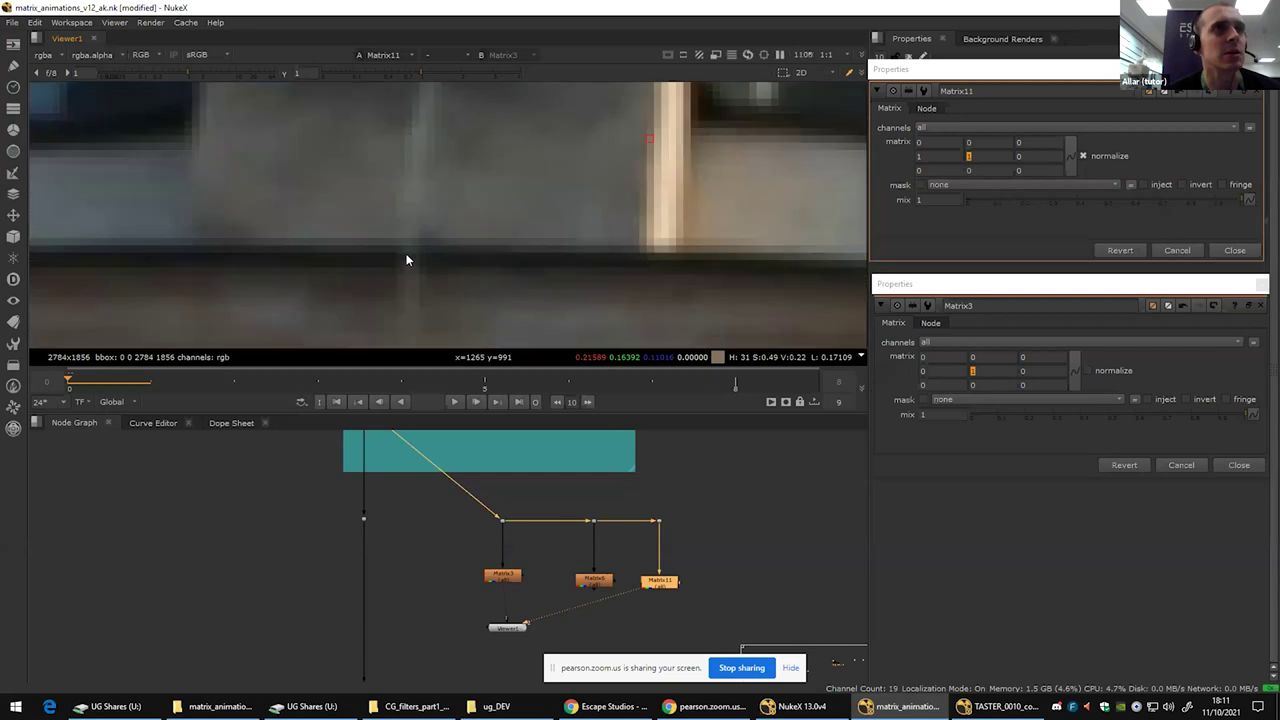
pyautogui.press('1')
pyautogui.press('2')
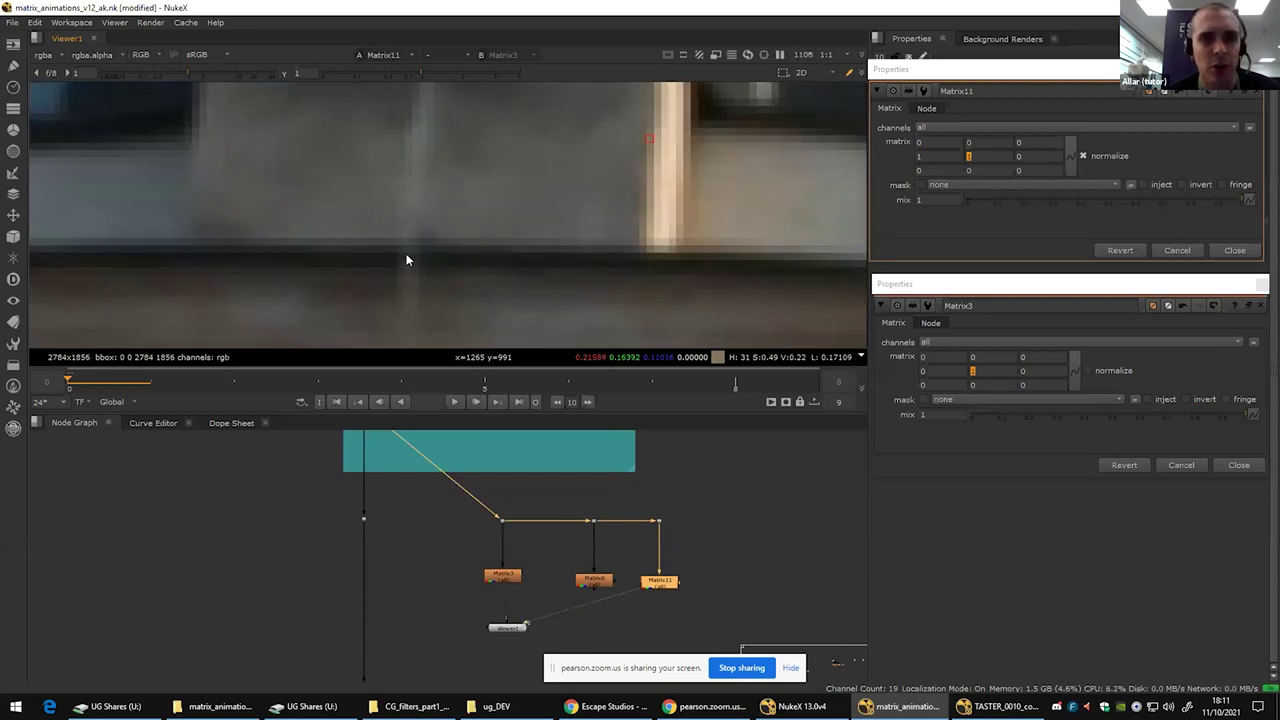
pyautogui.press('1')
pyautogui.press('2')
pyautogui.press('1')
pyautogui.press('2')
pyautogui.press('1')
pyautogui.press('2')
pyautogui.press('1')
pyautogui.press('2')
pyautogui.press('1')
pyautogui.press('2')
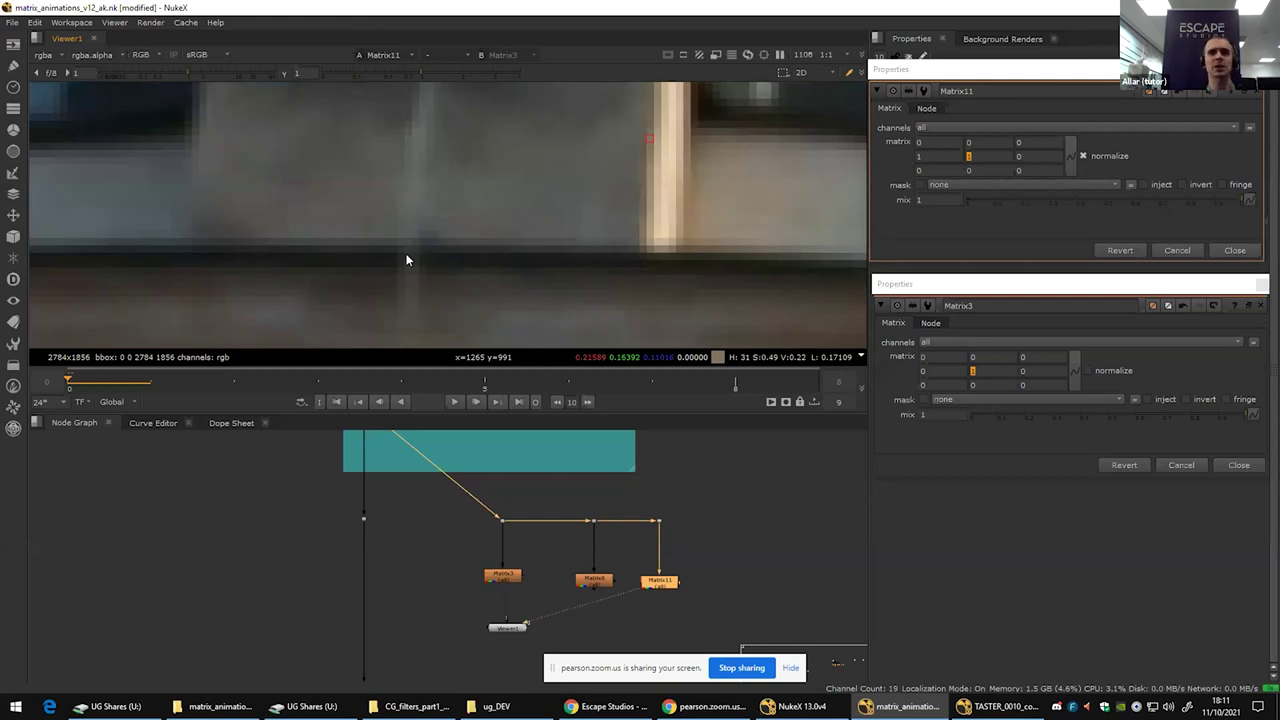
pyautogui.click(950, 156)
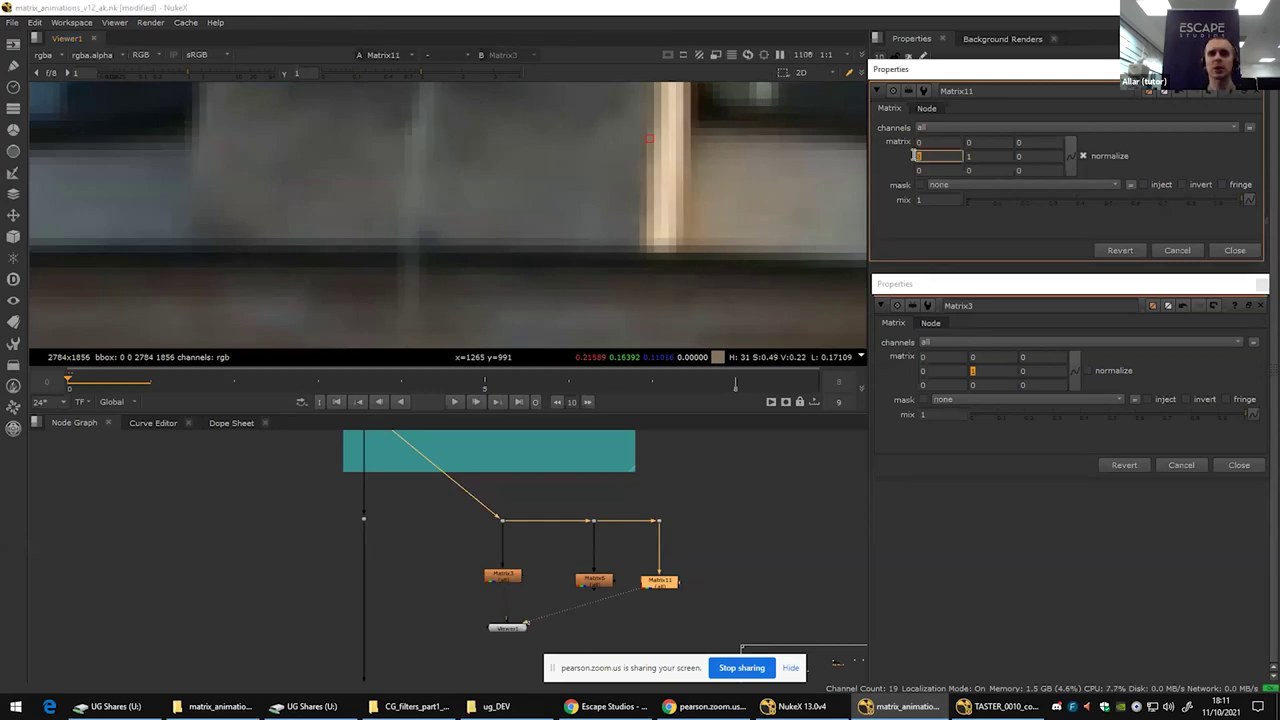
pyautogui.click(1000, 157)
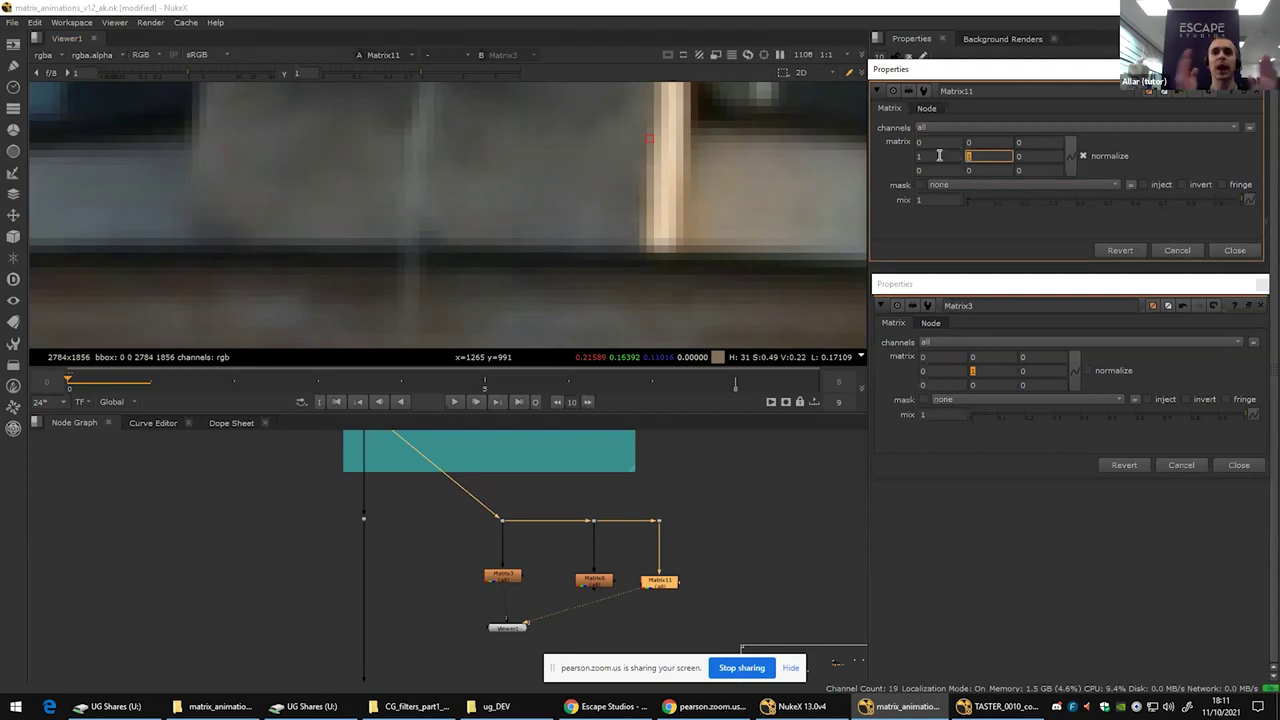
# Step: Close the properties of Matrix11, Matrix3 and Matrix6
pyautogui.click(1235, 250)
pyautogui.click(1240, 465)
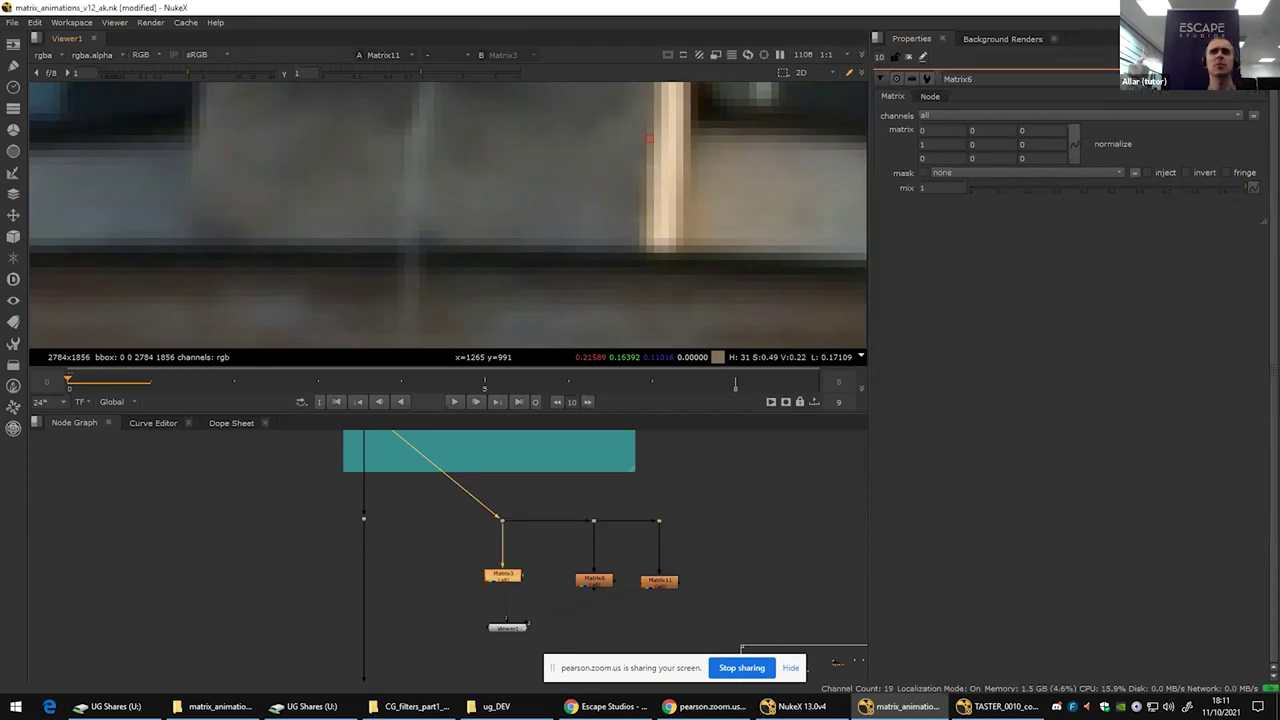
pyautogui.click(1254, 78)
# Step: View the visualisation tool node's output framed in the viewer, and place the Viewer node just below that tool
pyautogui.scroll(-7, 622, 530)
pyautogui.scroll(4, 578, 578)
pyautogui.scroll(-1, 482, 553)
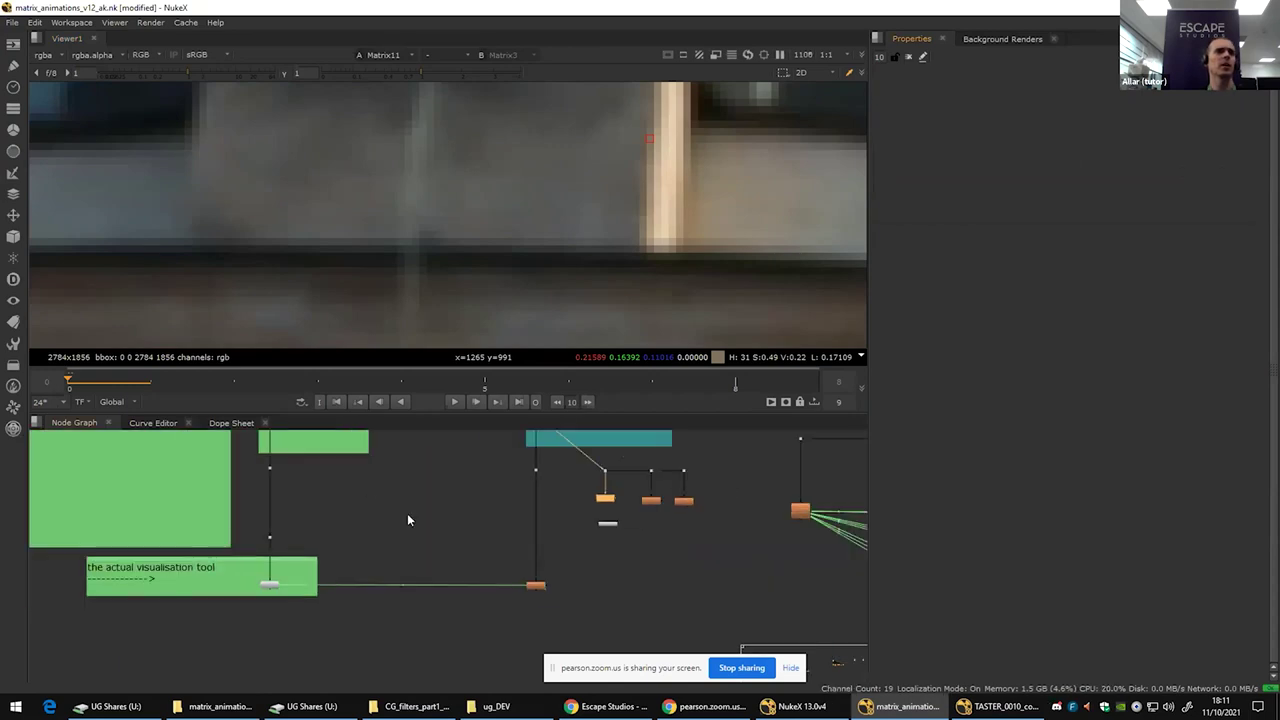
pyautogui.scroll(-2, 380, 510)
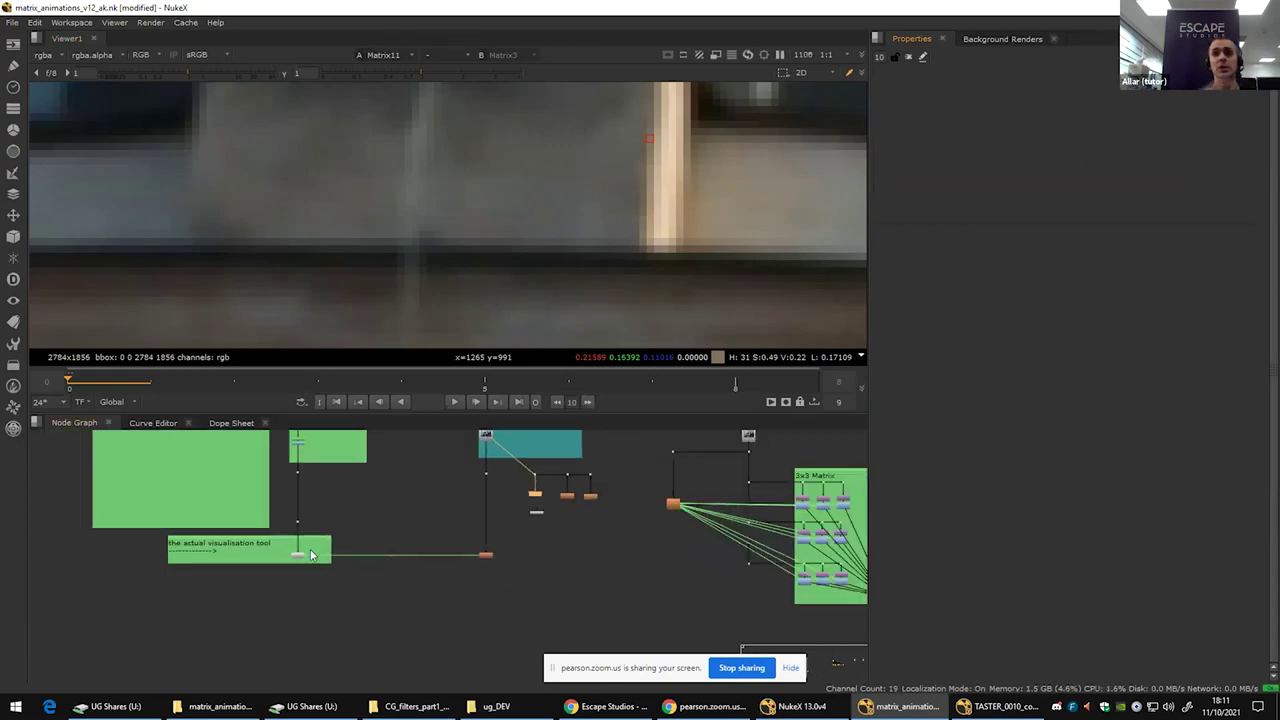
pyautogui.moveTo(263, 578); pyautogui.dragTo(332, 547)
pyautogui.press('1')
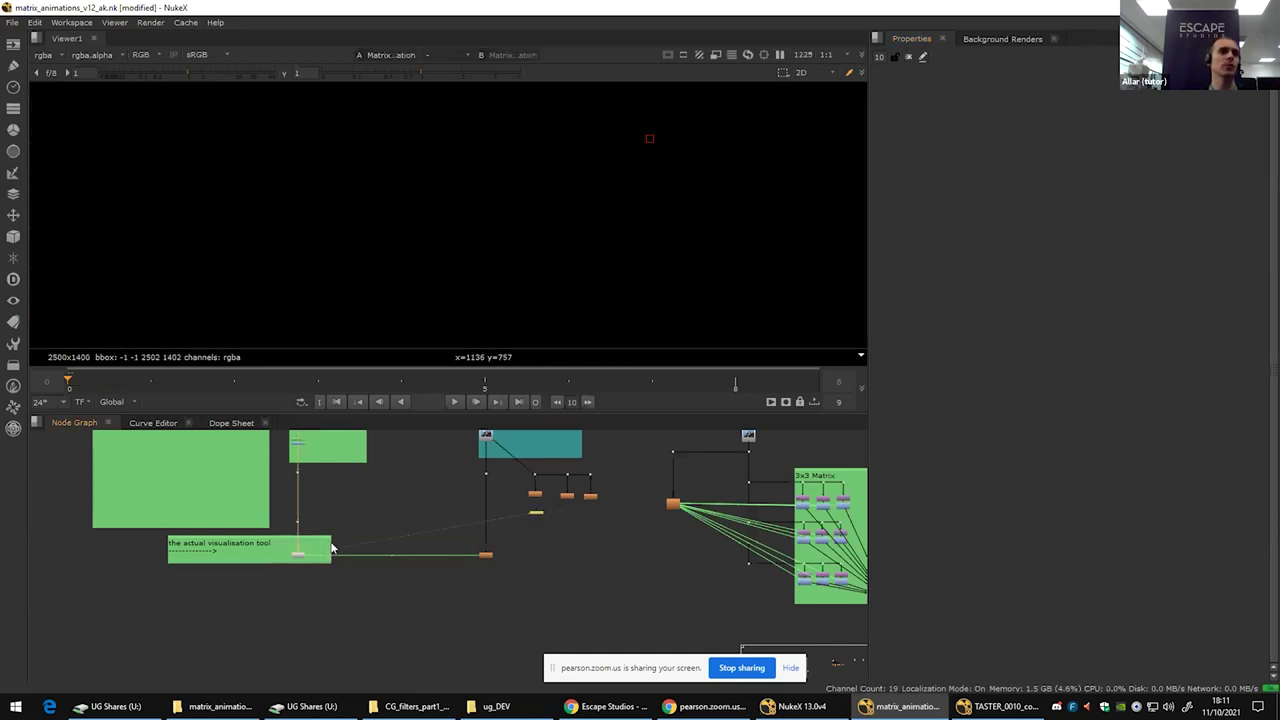
pyautogui.press('f')
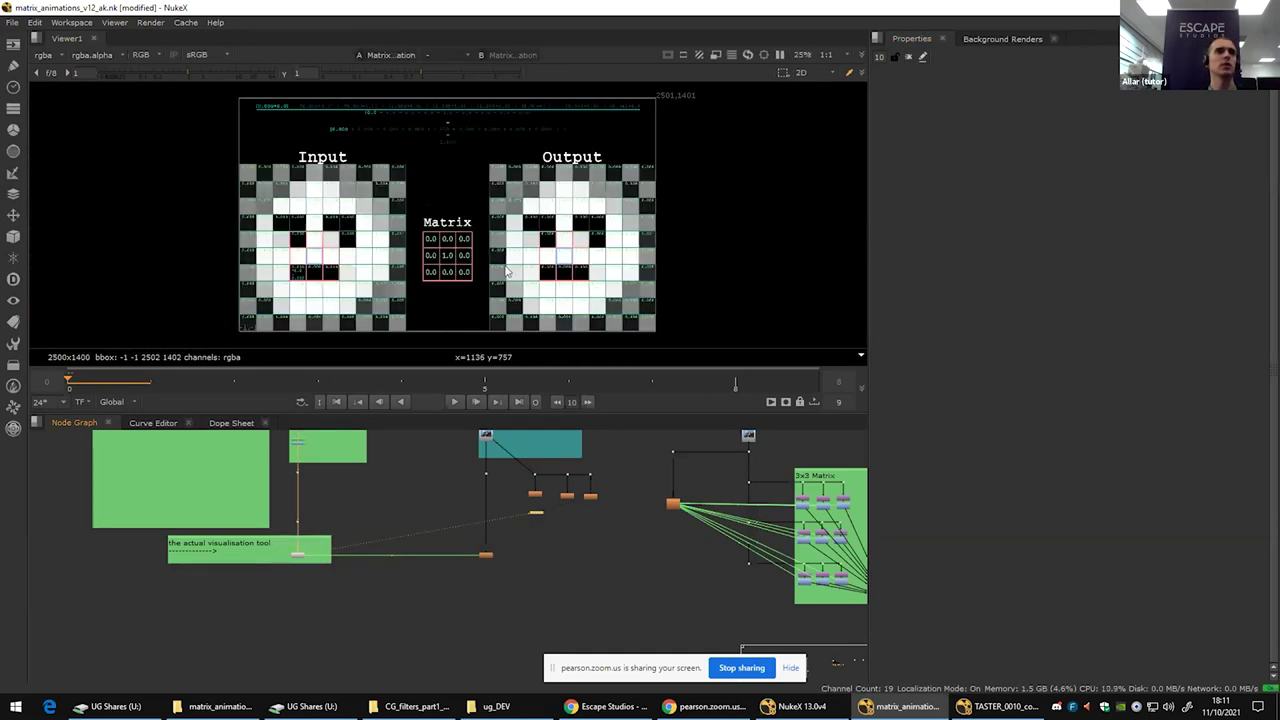
pyautogui.moveTo(538, 517); pyautogui.dragTo(347, 593)
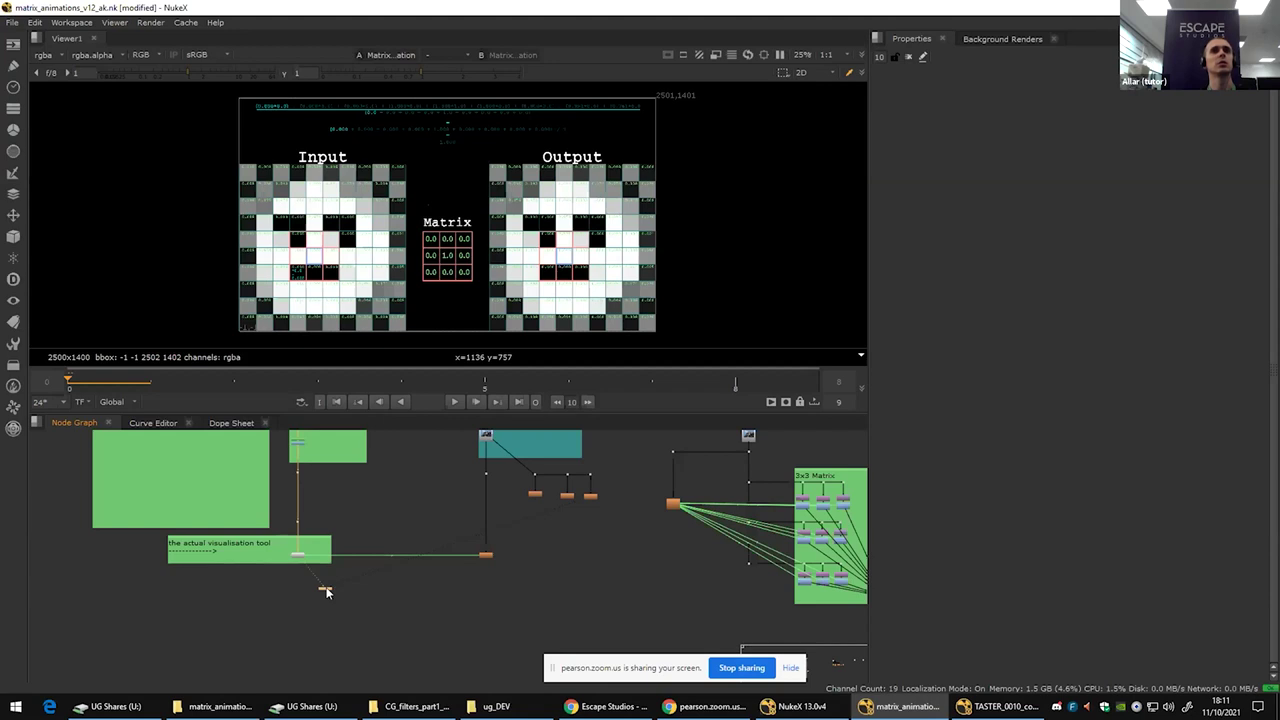
# Step: Switch to the saved workspace layout with a large viewer and widen the viewer area for the Input/Output visualisation
pyautogui.hotkey('shift', 'F2')
pyautogui.scroll(1, 369, 287)
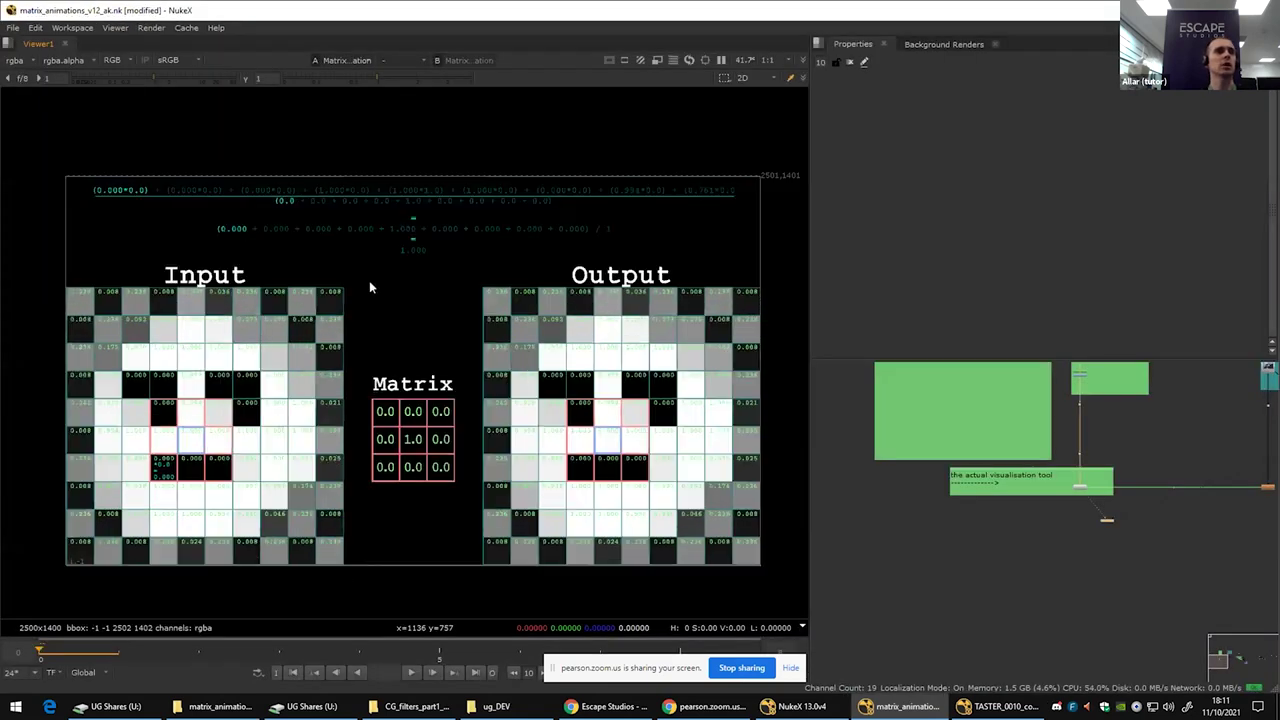
pyautogui.scroll(1, 369, 287)
pyautogui.scroll(-1, 434, 293)
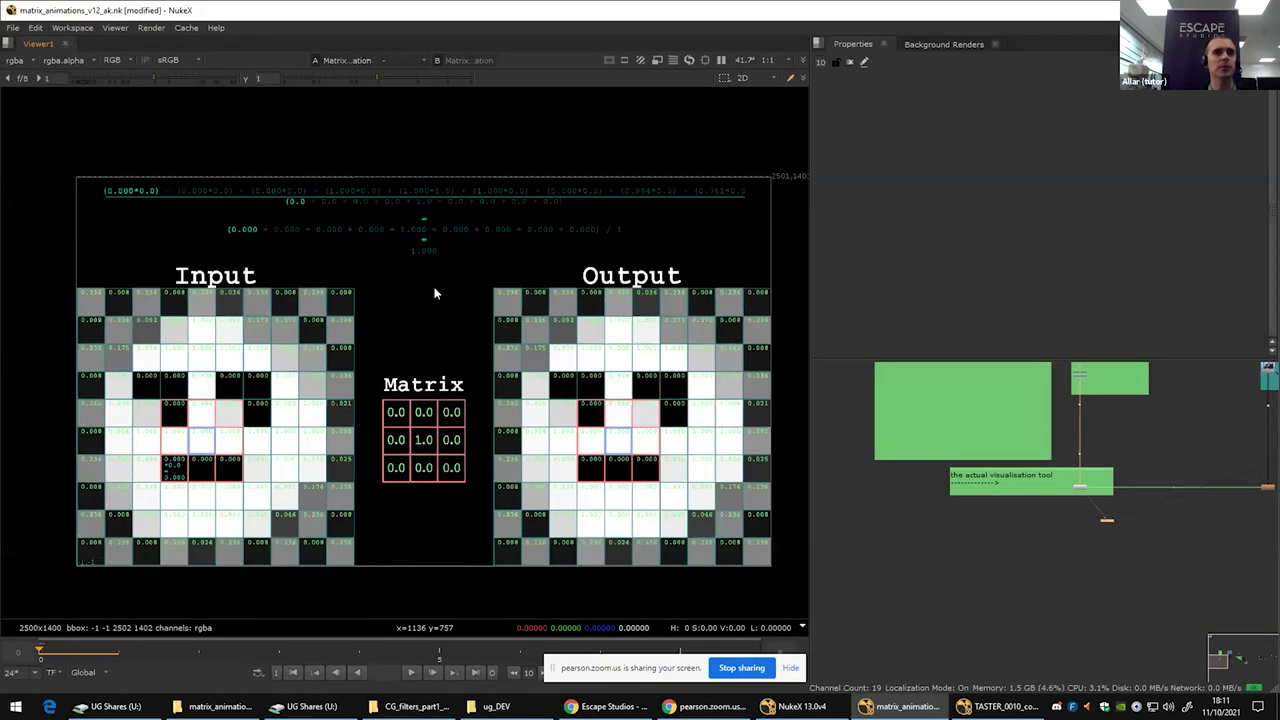
pyautogui.press('f')
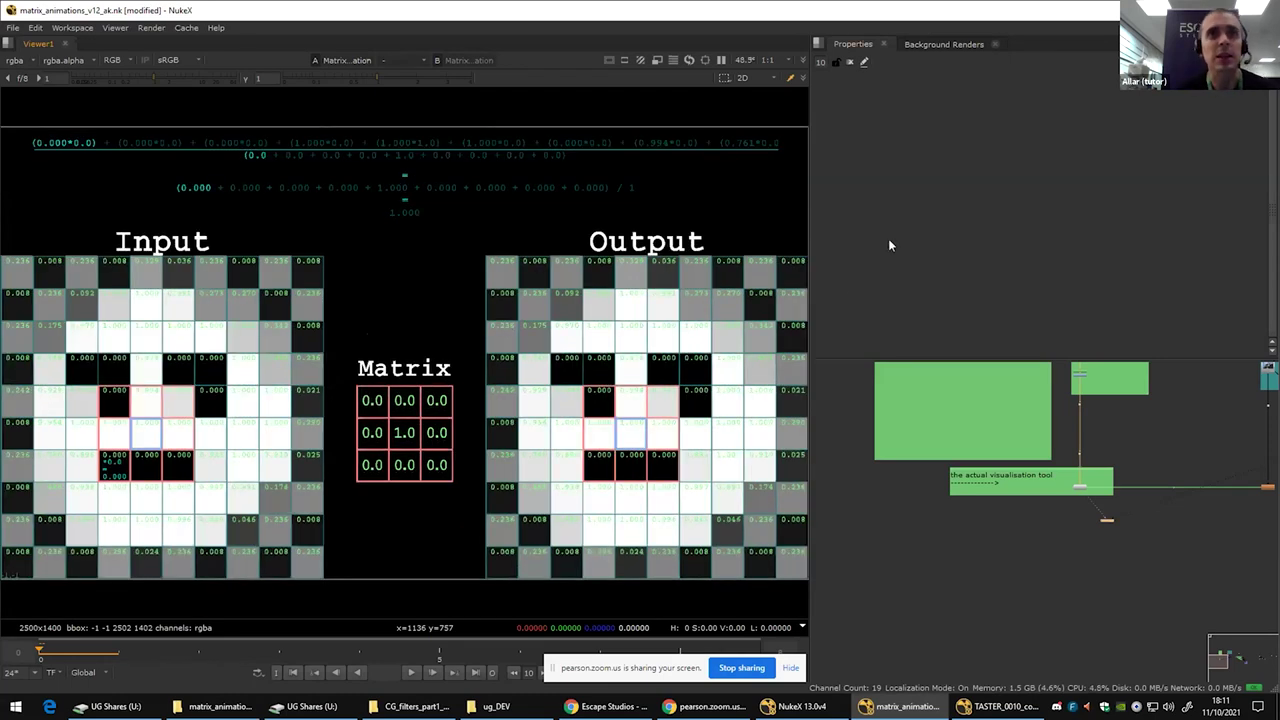
pyautogui.moveTo(811, 300); pyautogui.dragTo(909, 300)
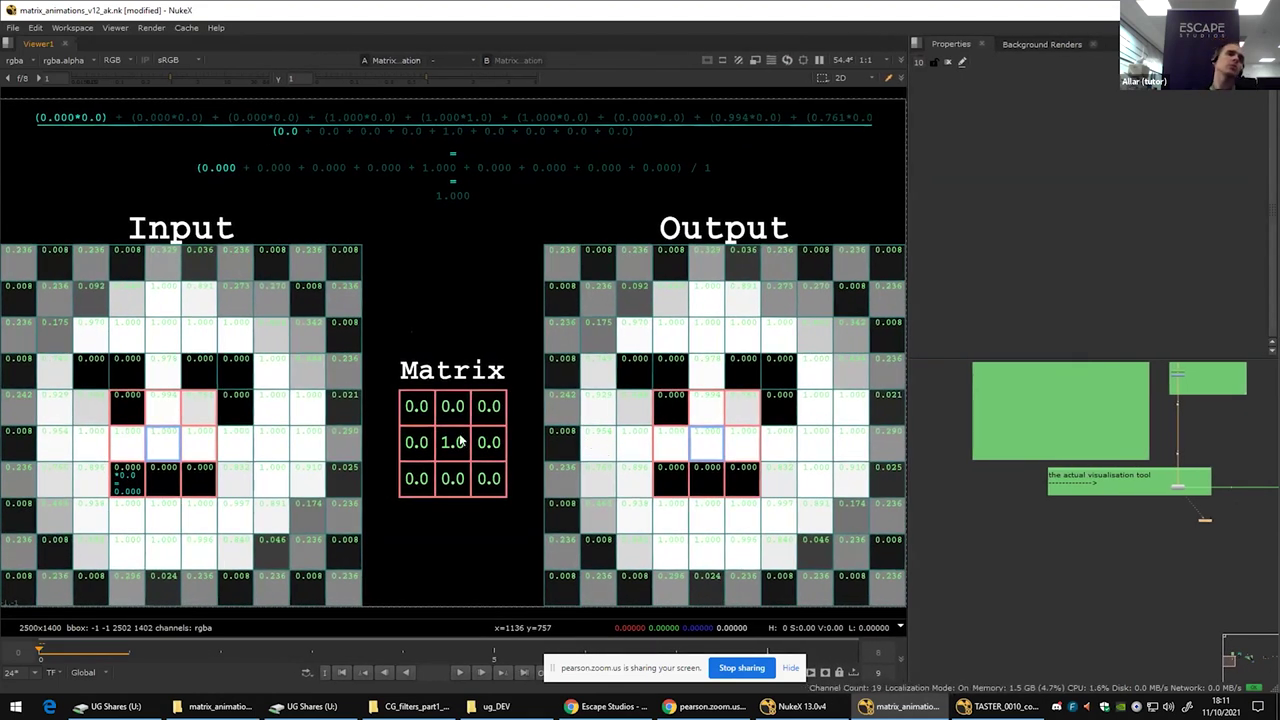
# Step: Open the properties of the Matrix1 and MatrixVisualisation1 nodes
pyautogui.scroll(-5, 1083, 497)
pyautogui.moveTo(1182, 505); pyautogui.dragTo(1082, 457)
pyautogui.scroll(8, 1040, 500)
pyautogui.moveTo(1106, 511); pyautogui.dragTo(1232, 500)
pyautogui.scroll(-4, 1118, 516)
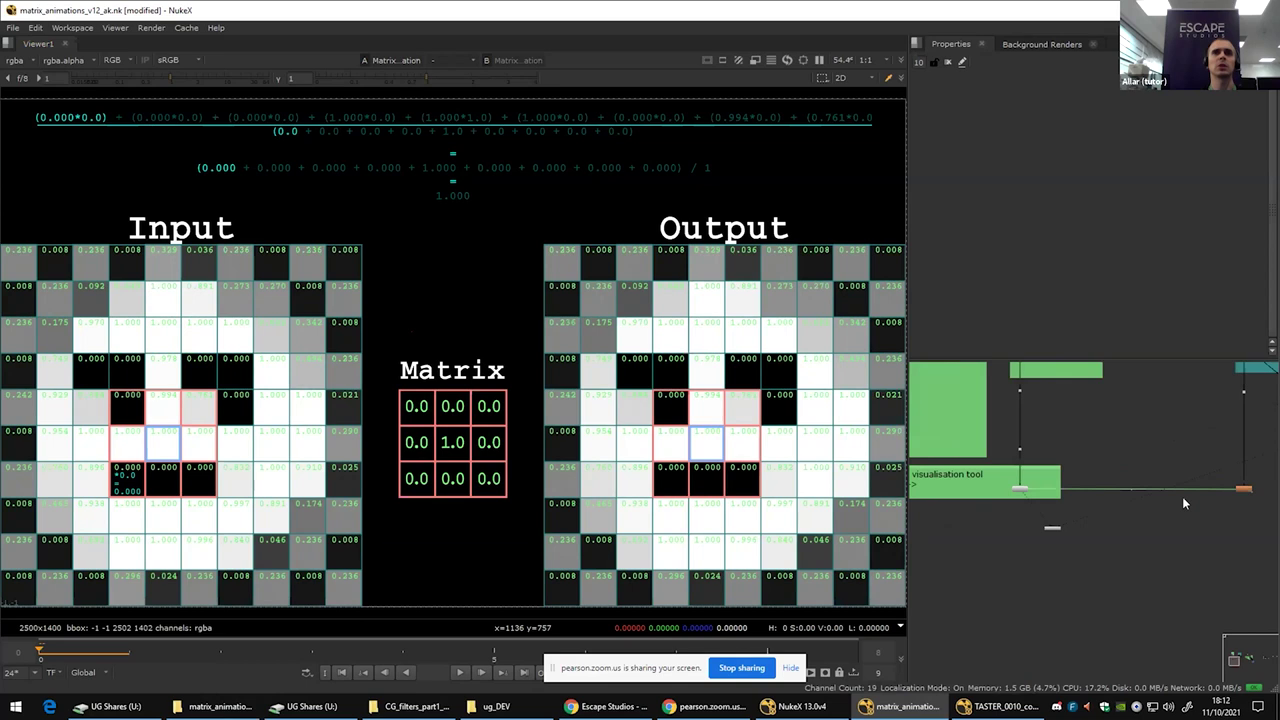
pyautogui.doubleClick(1243, 489)
pyautogui.scroll(4, 1024, 490)
pyautogui.doubleClick(1024, 490)
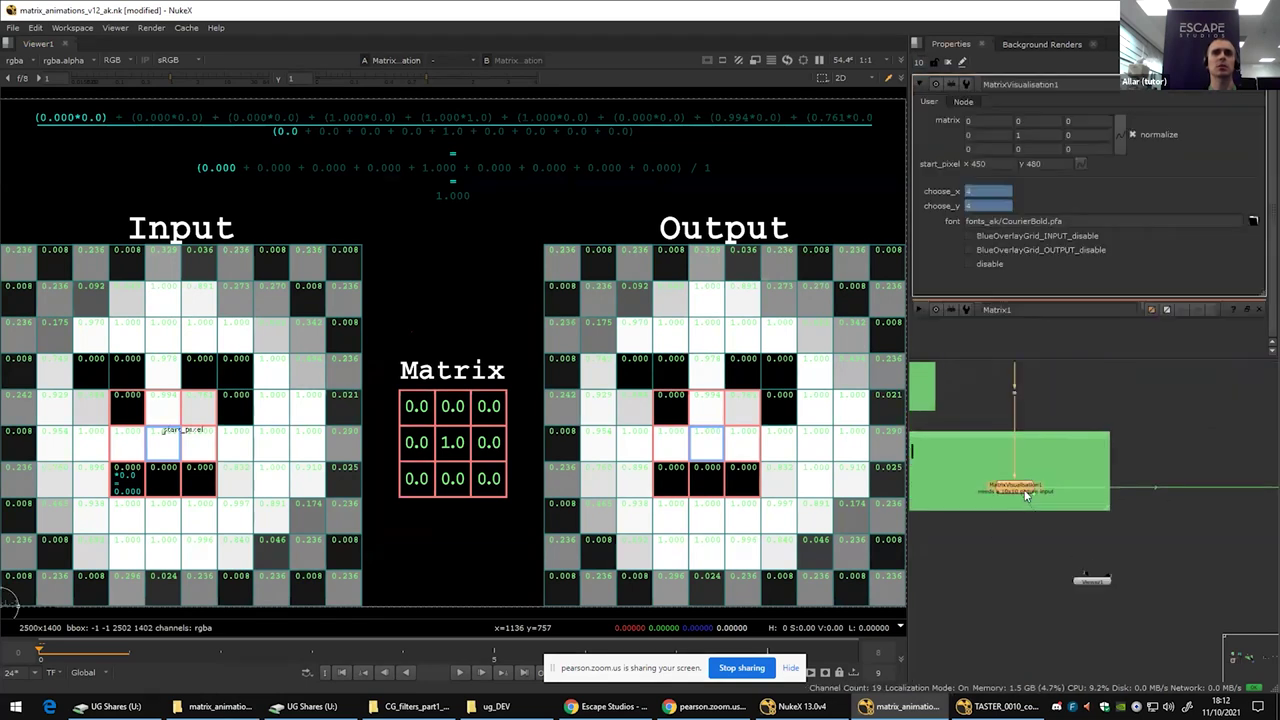
pyautogui.scroll(-4, 1080, 490)
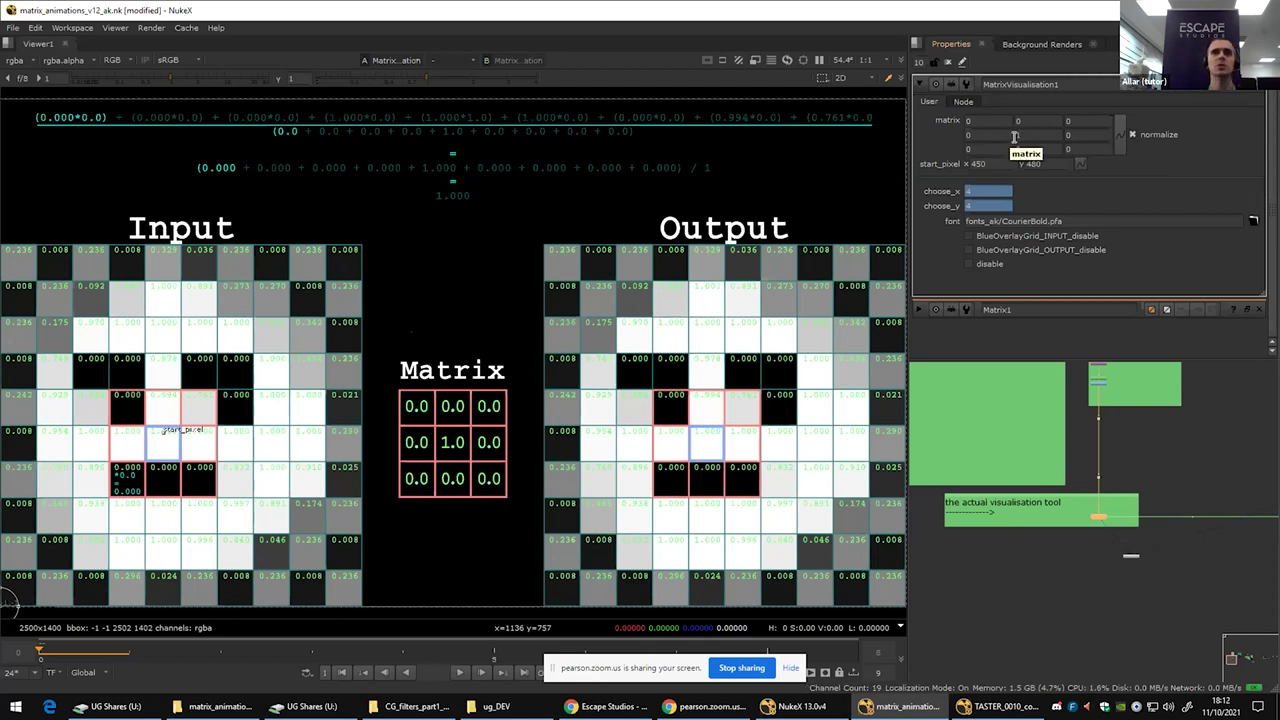
# Step: Set the first value of the middle row in the MatrixVisualisation1 matrix to 1
pyautogui.click(989, 134)
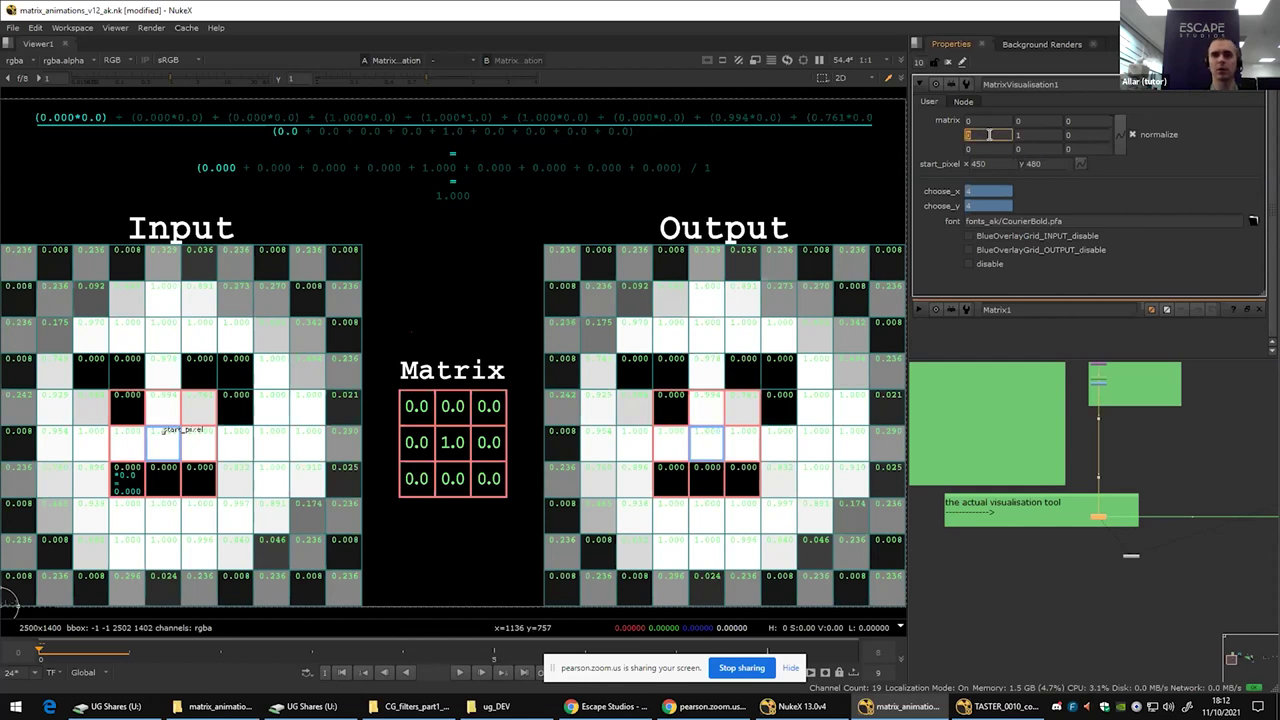
pyautogui.press('Return')
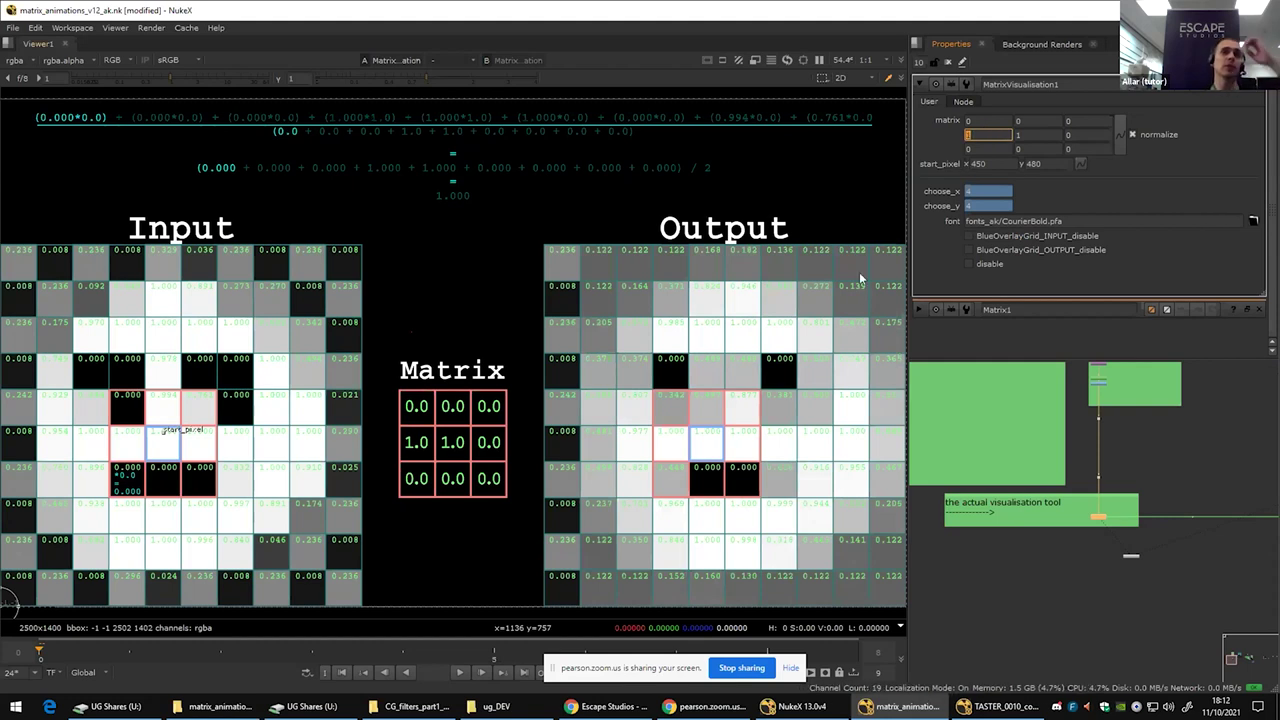
pyautogui.click(1028, 133)
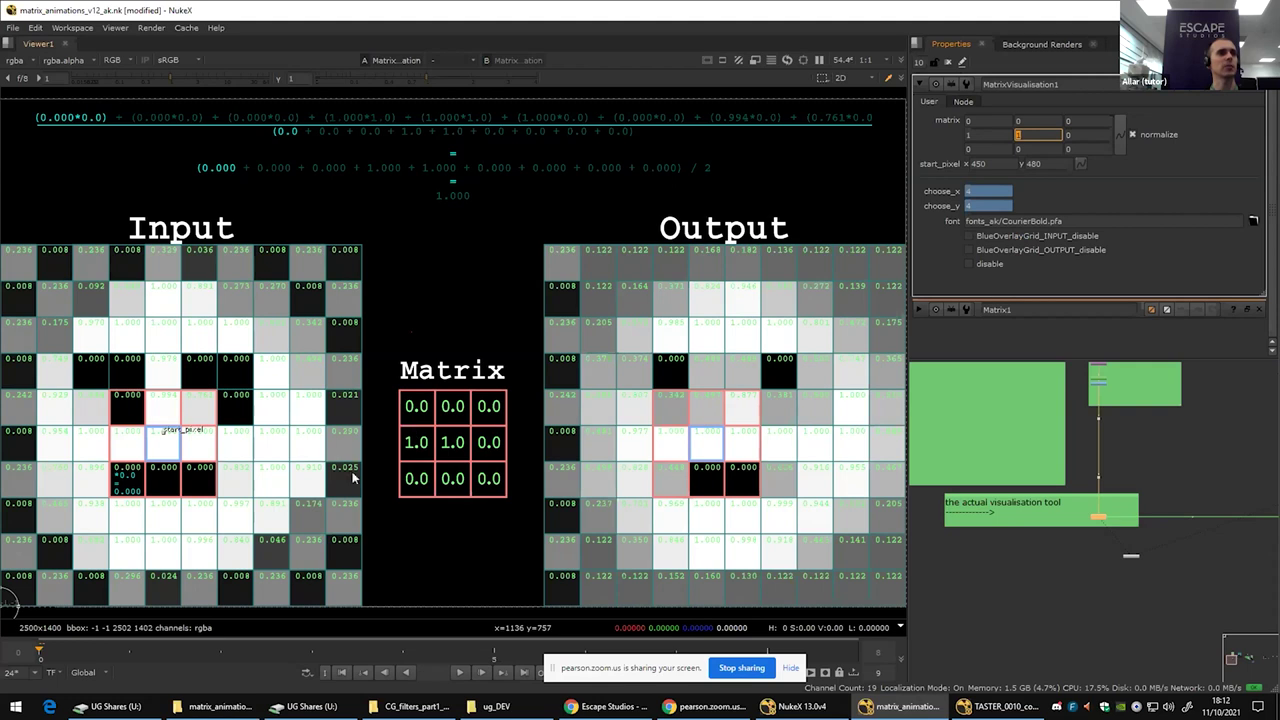
# Step: Move the start_pixel point over the eye pixels, ending on the bright pixel between them at about x 453, y 654
pyautogui.moveTo(165, 432); pyautogui.dragTo(160, 367)
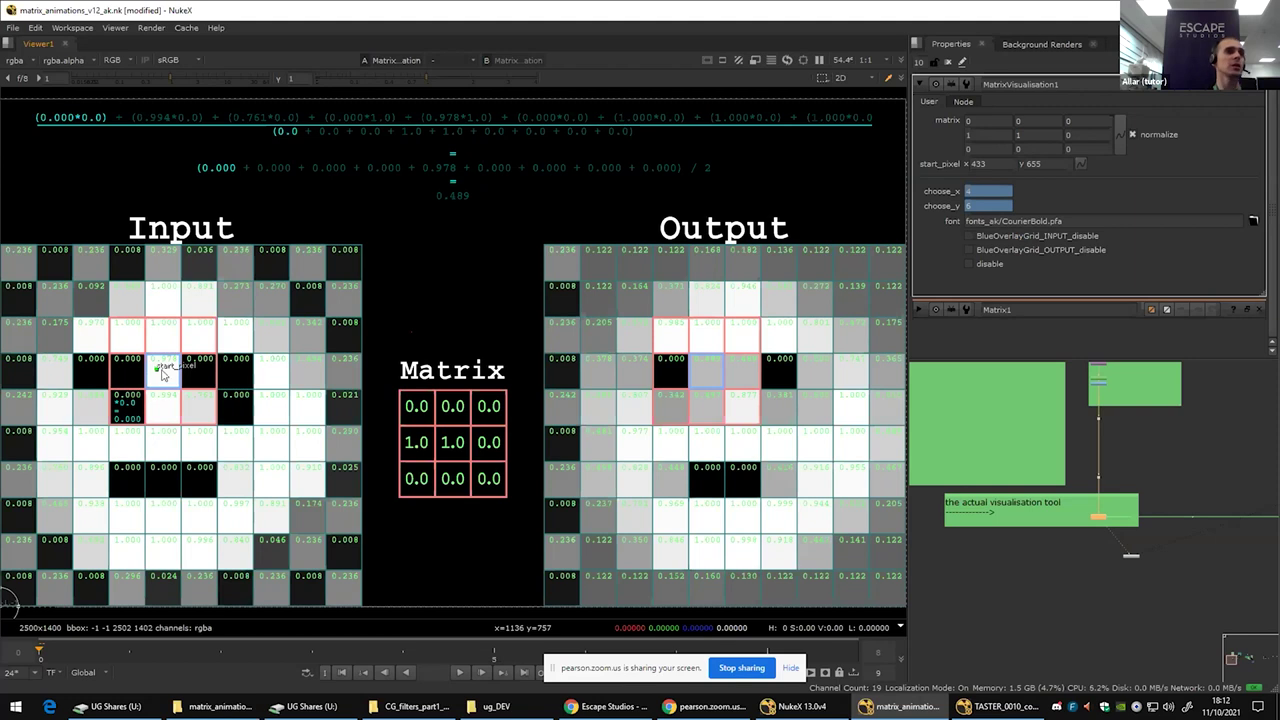
pyautogui.moveTo(160, 372); pyautogui.dragTo(243, 370)
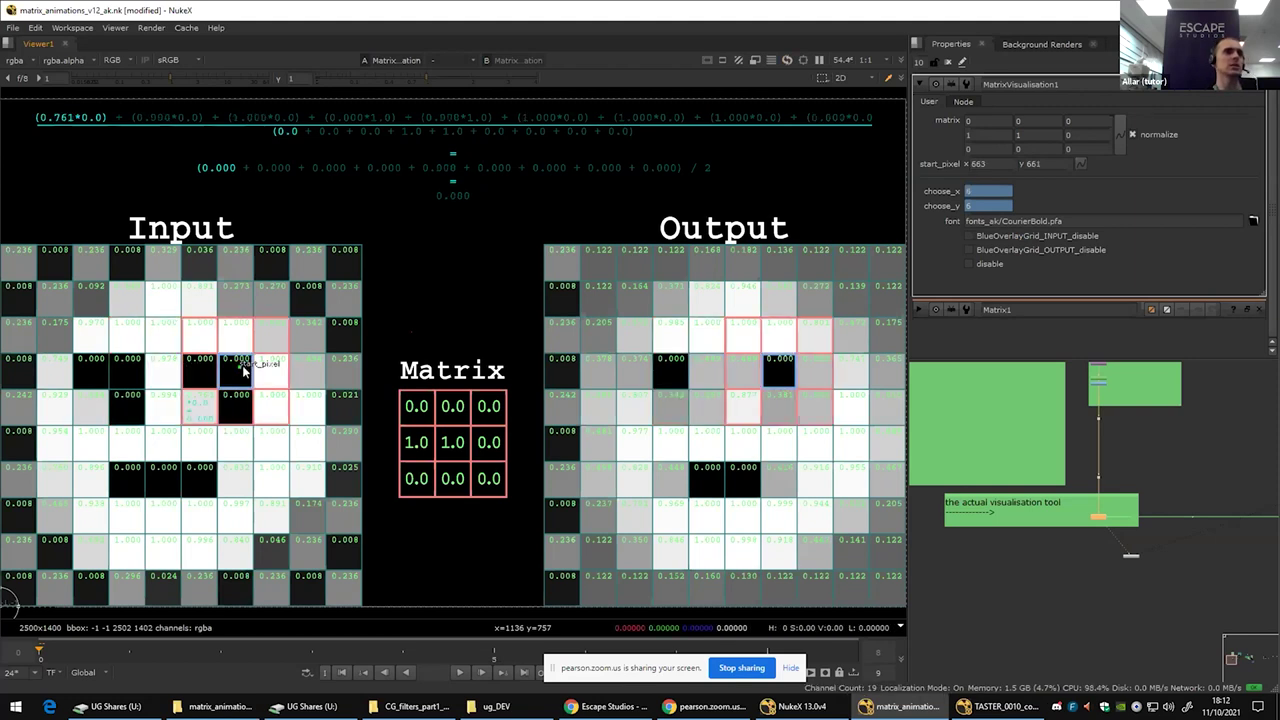
pyautogui.moveTo(240, 371); pyautogui.dragTo(165, 375)
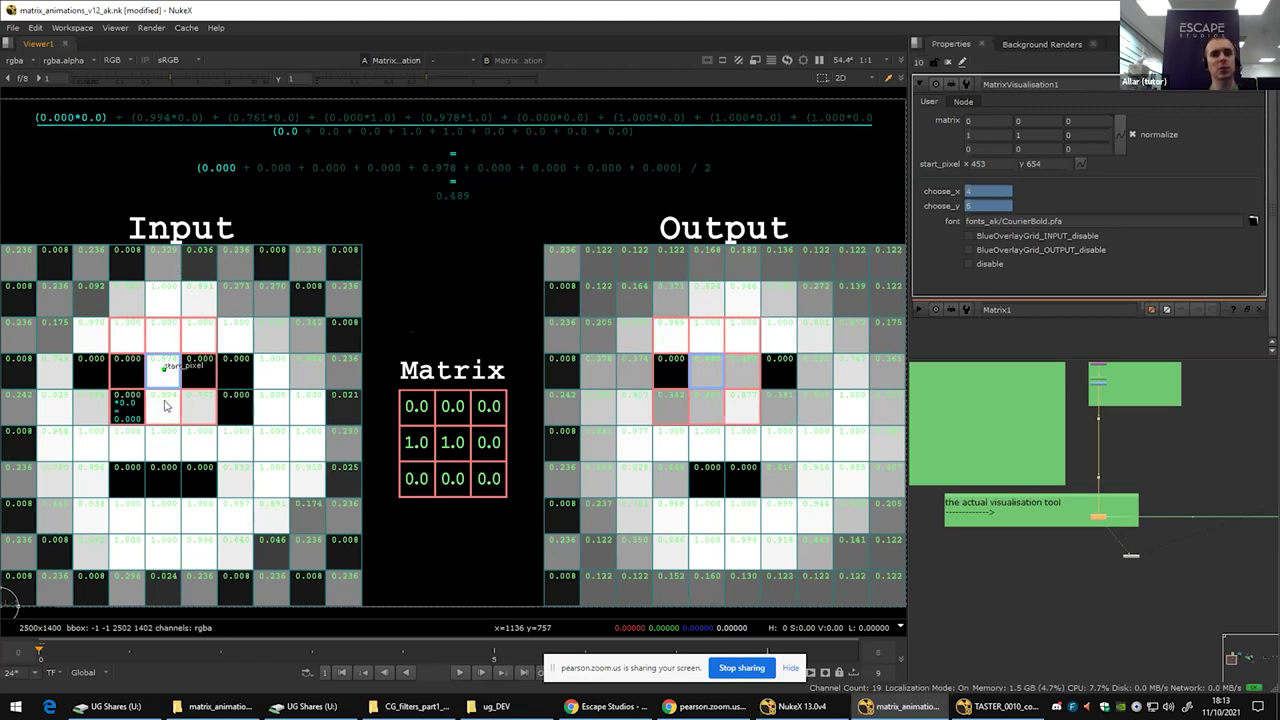
# Step: Step through the matrix calculation for the chosen pixel frame by frame up to frame 7
pyautogui.press('Right')
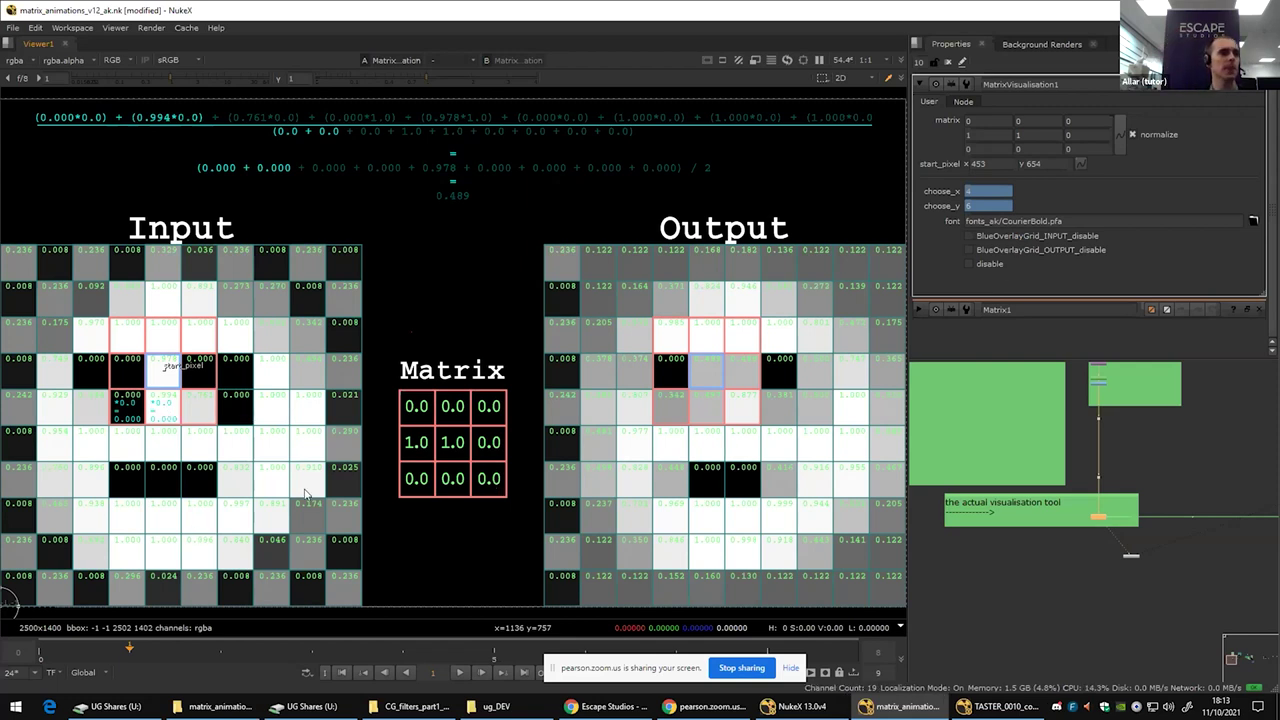
pyautogui.press('Right')
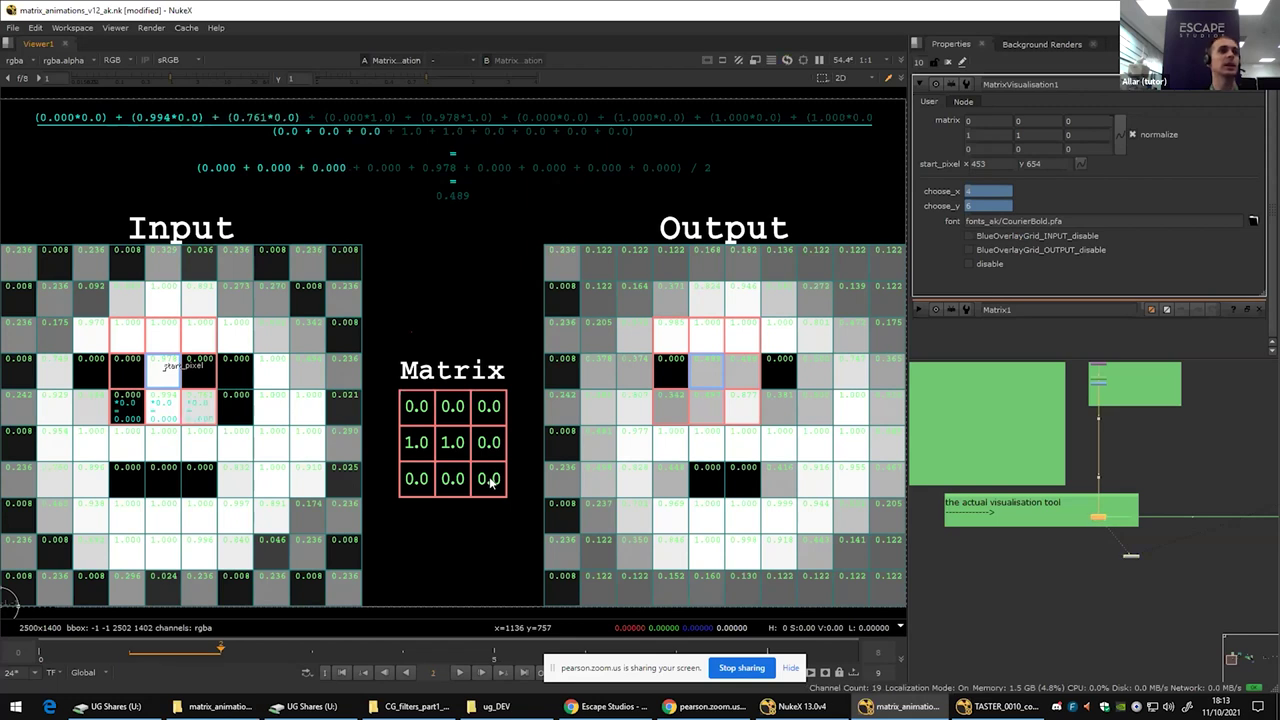
pyautogui.press('Right')
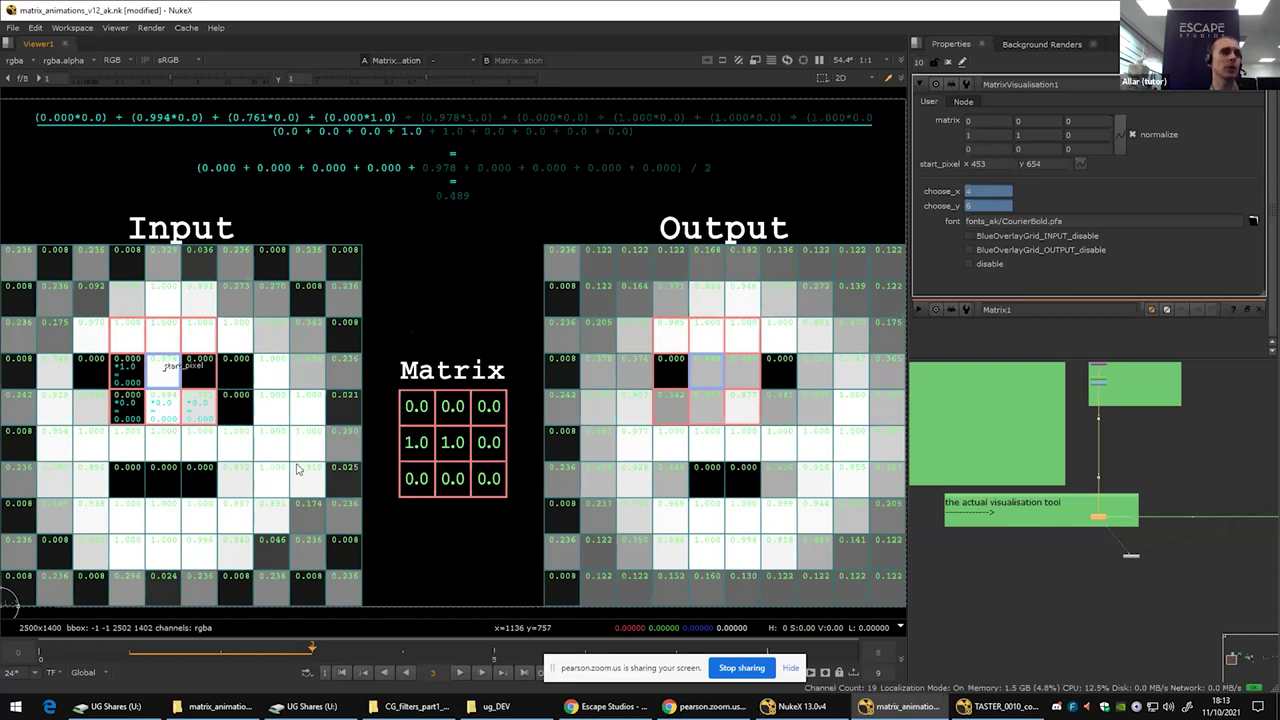
pyautogui.press('Right')
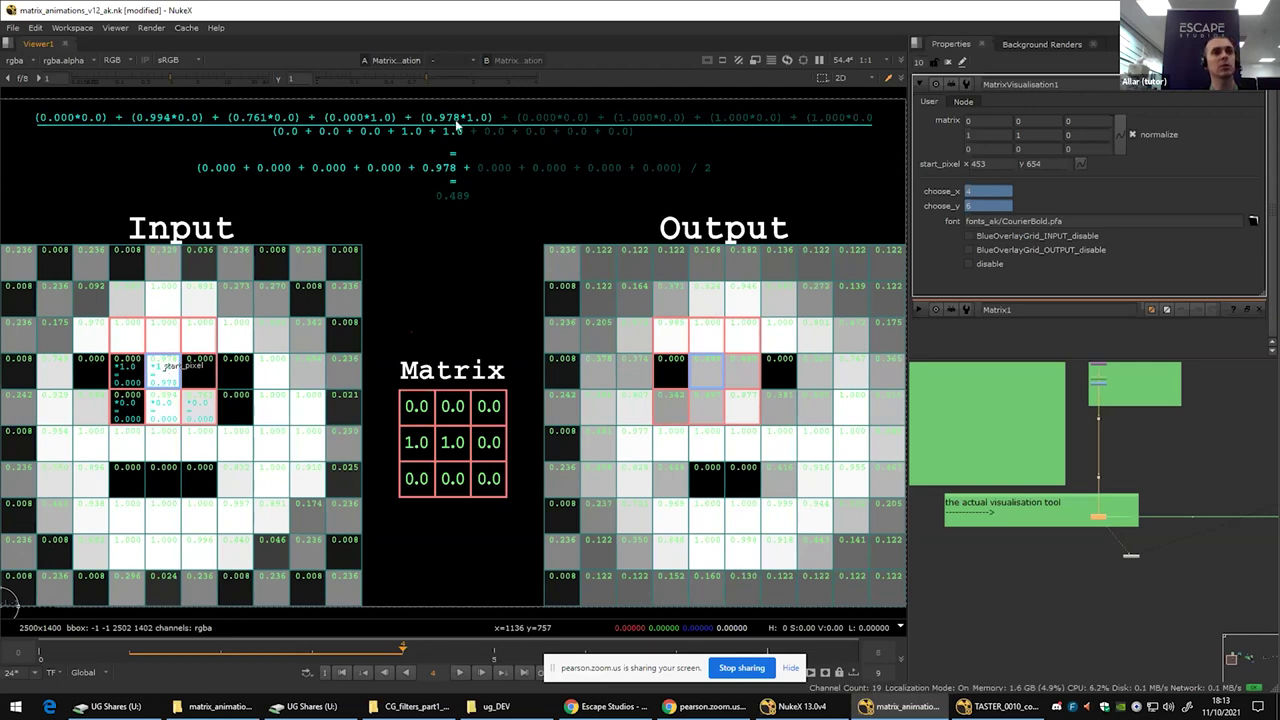
pyautogui.press('Right')
pyautogui.press('Right')
pyautogui.press('Right')
pyautogui.press('Right')
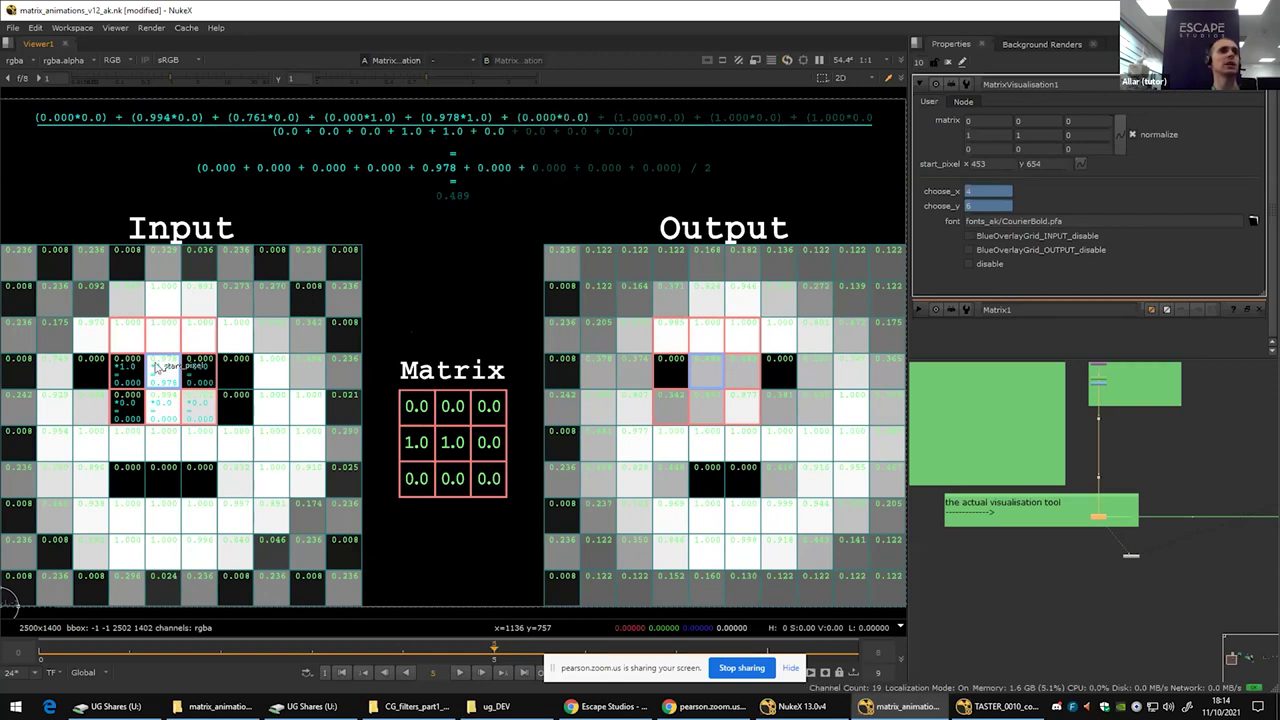
pyautogui.press('Right')
pyautogui.press('Right')
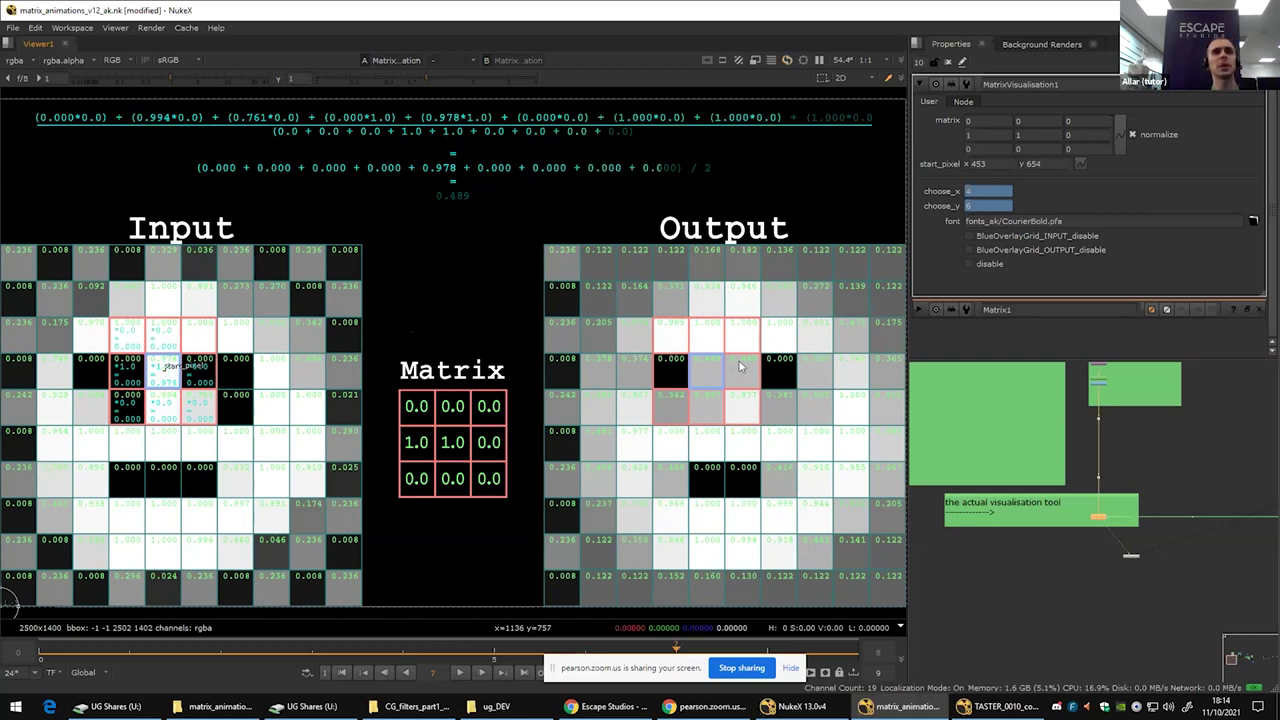
# Step: Enable the disable option of MatrixVisualisation1, and at frame 8 set the matrix's centre value to 0
pyautogui.click(995, 264)
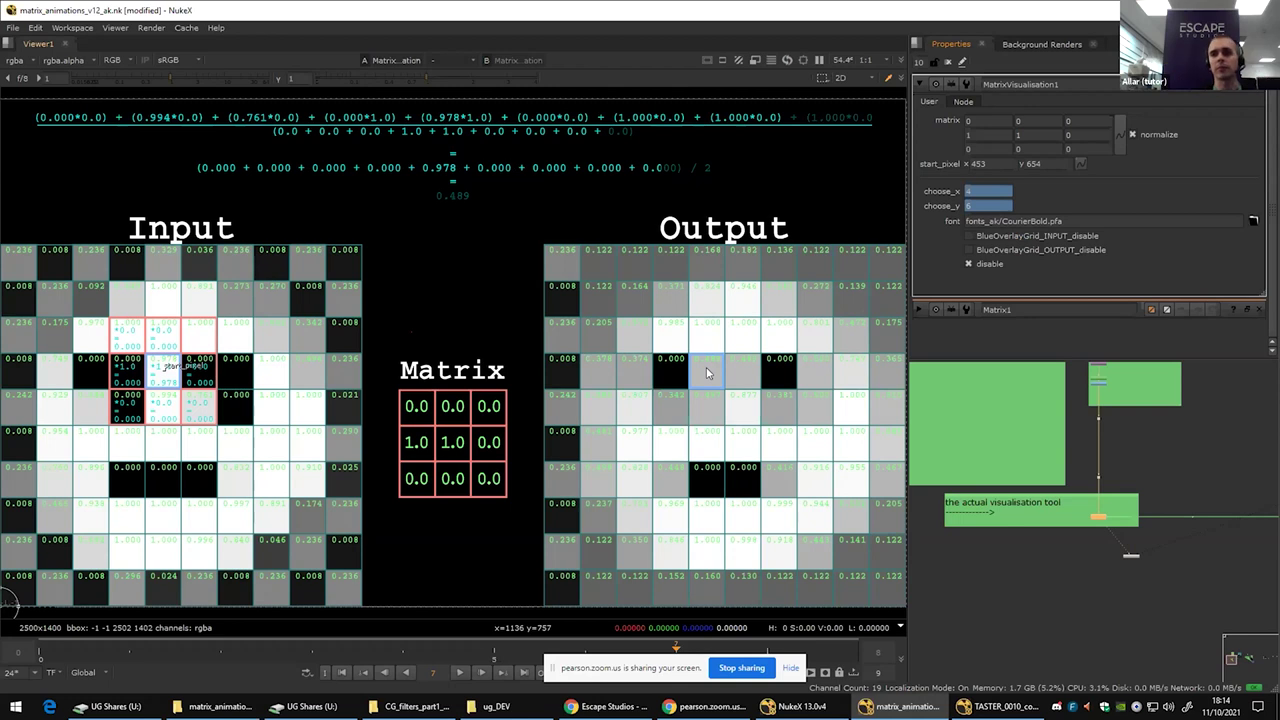
pyautogui.press('Right')
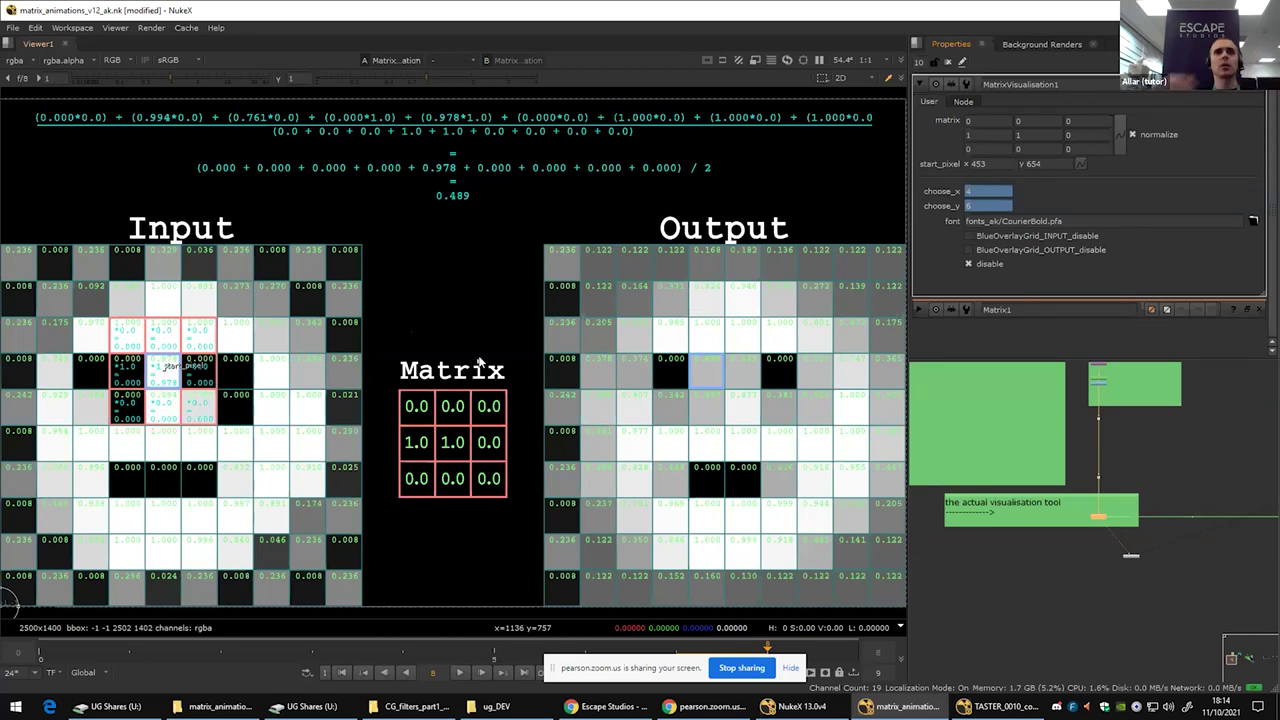
pyautogui.click(1025, 137)
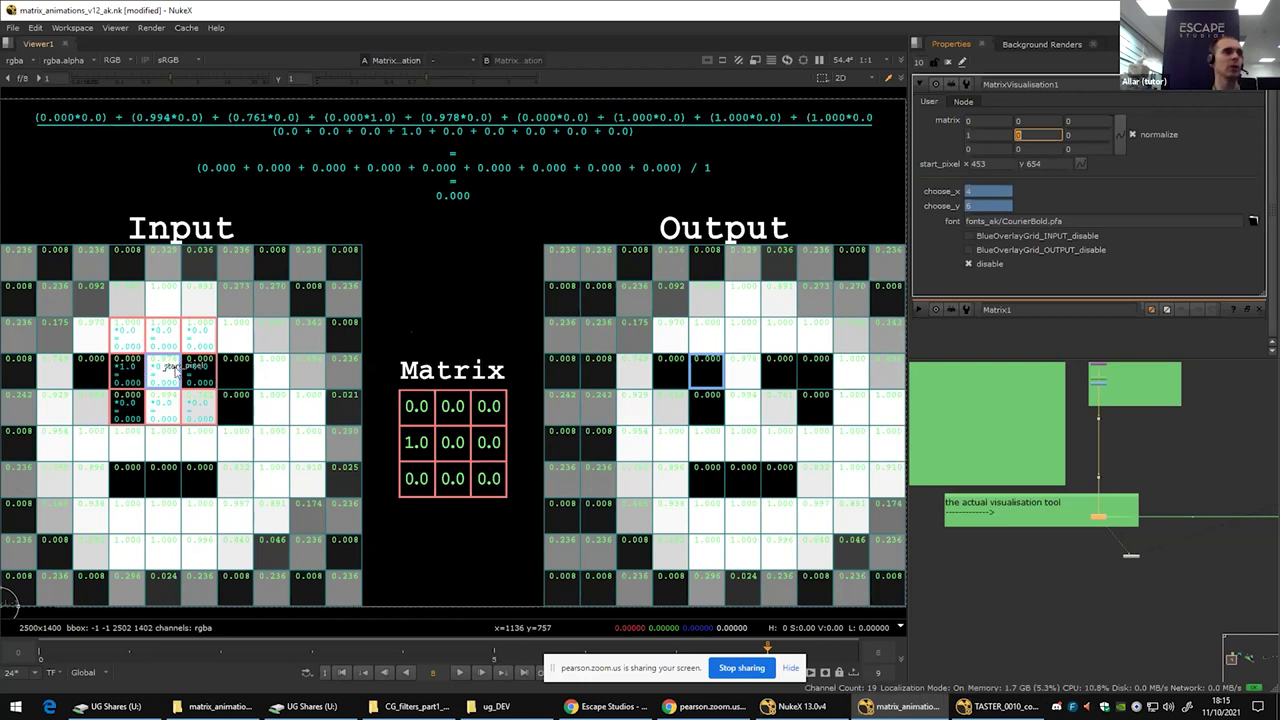
# Step: Move the start_pixel point to the face's upper edge and across the left eye pixels, ending at about x 553, y 638
pyautogui.moveTo(165, 370); pyautogui.dragTo(88, 300)
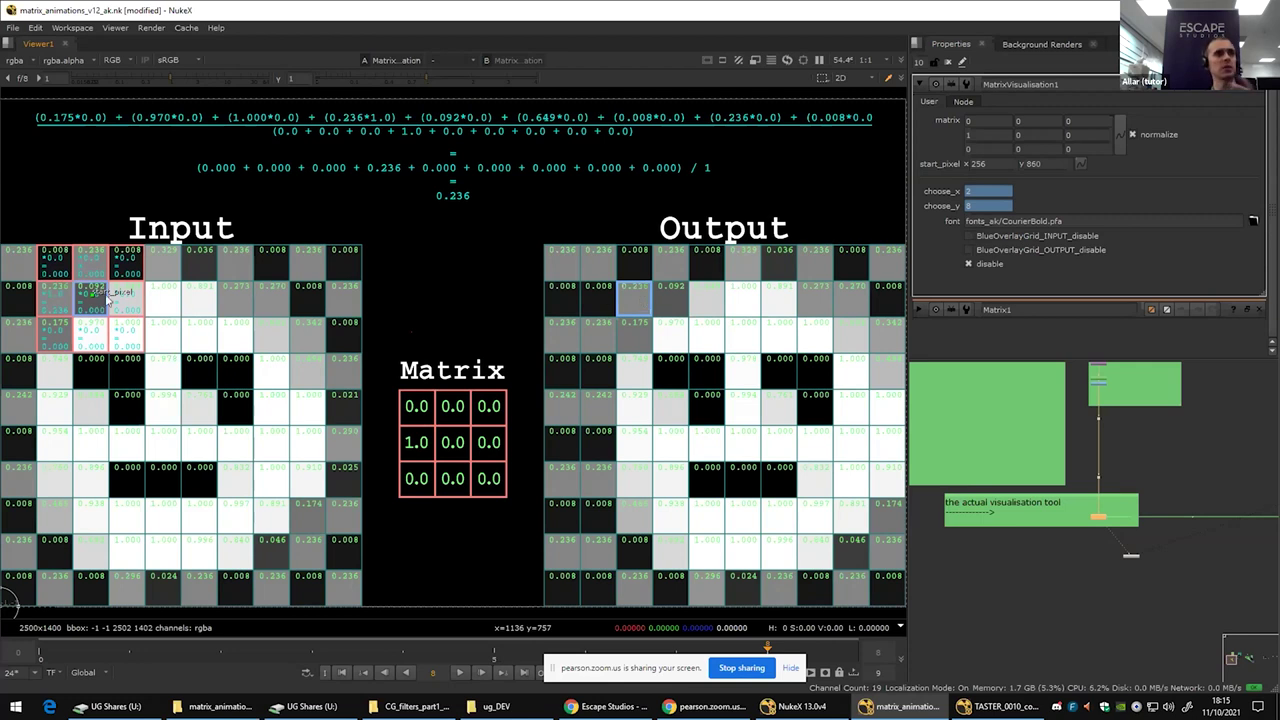
pyautogui.moveTo(91, 293); pyautogui.dragTo(127, 380)
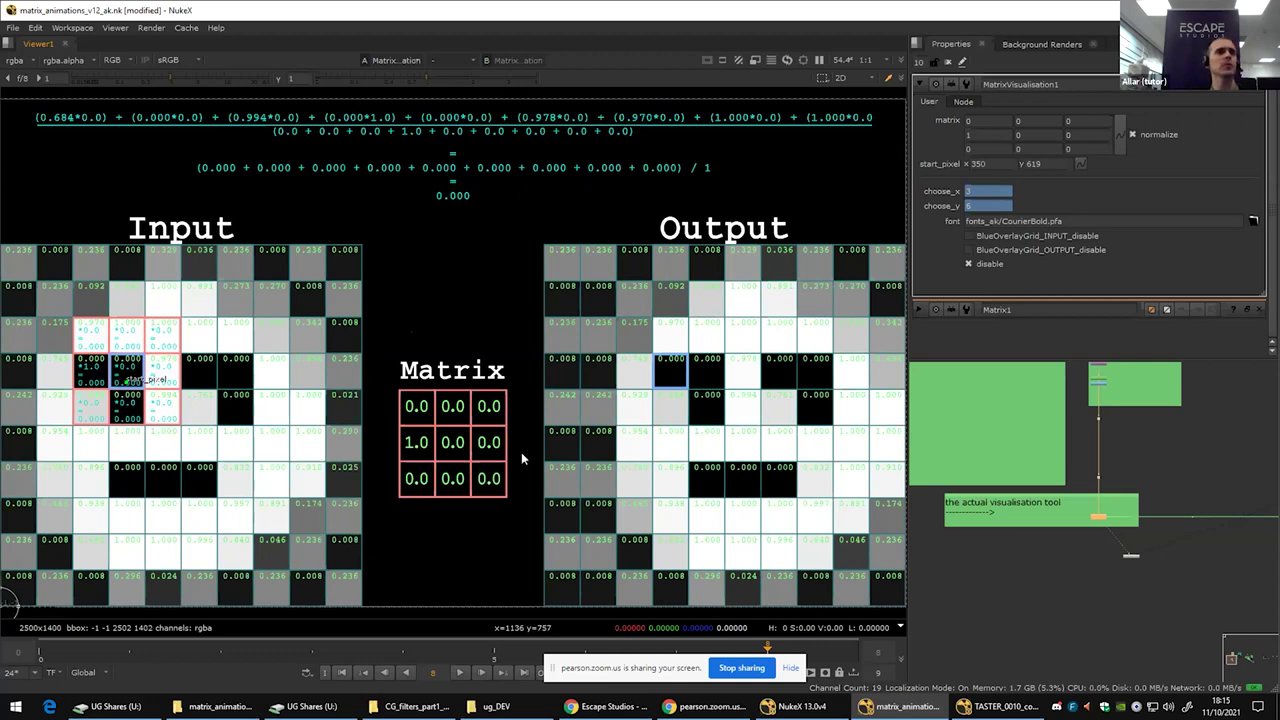
pyautogui.moveTo(133, 380); pyautogui.dragTo(162, 375)
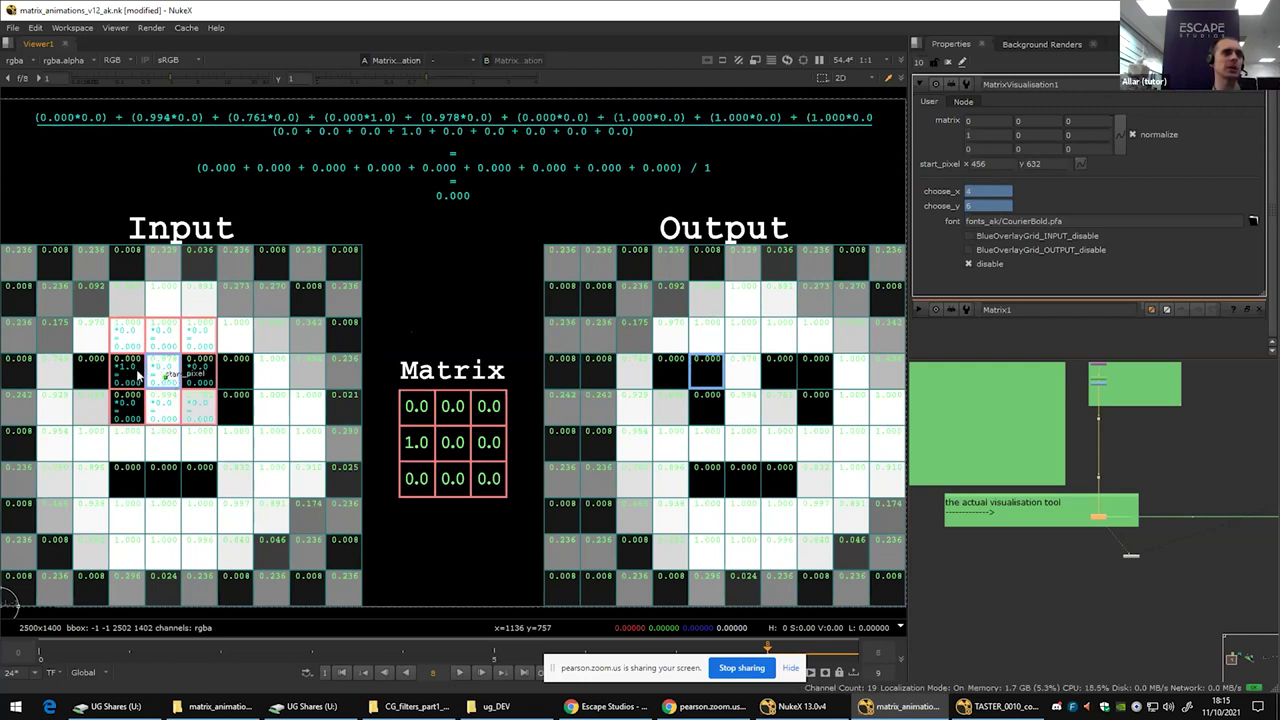
pyautogui.moveTo(167, 380); pyautogui.dragTo(199, 372)
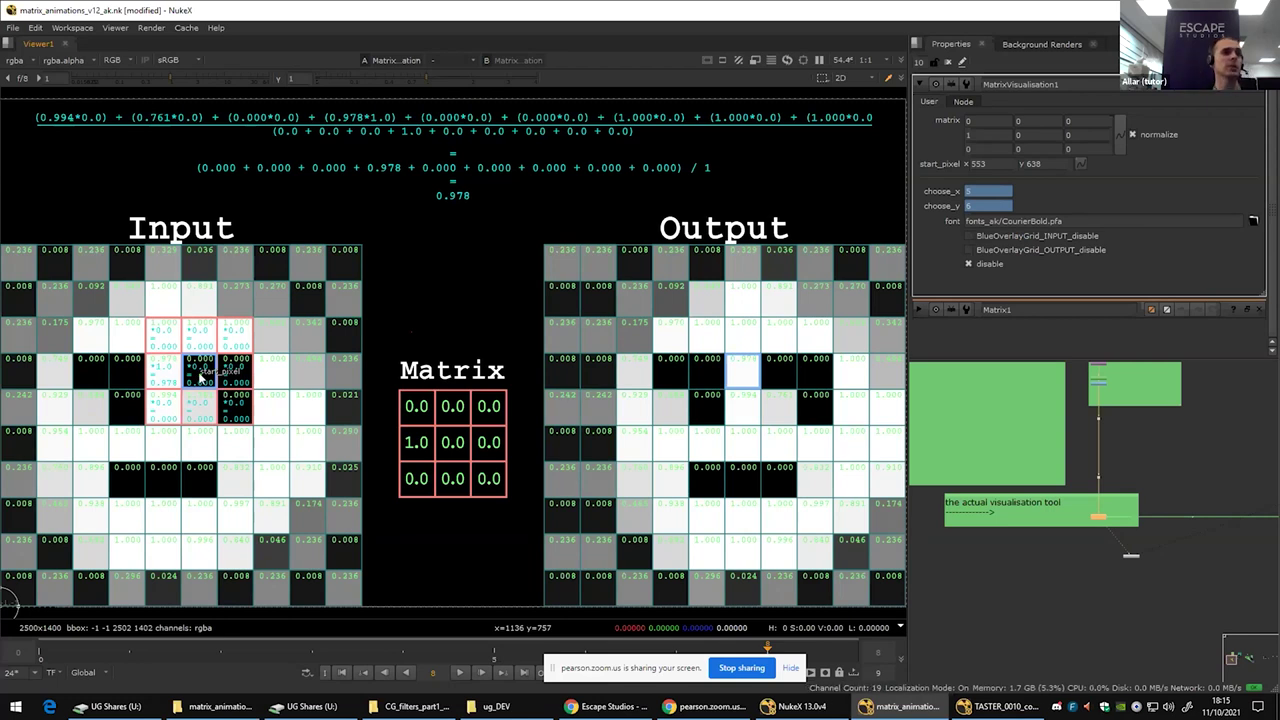
# Step: Move the start_pixel point along the Input grid's outer edge pixels, ending one pixel in from the border at about x 132, y 752
pyautogui.moveTo(199, 372); pyautogui.dragTo(66, 338)
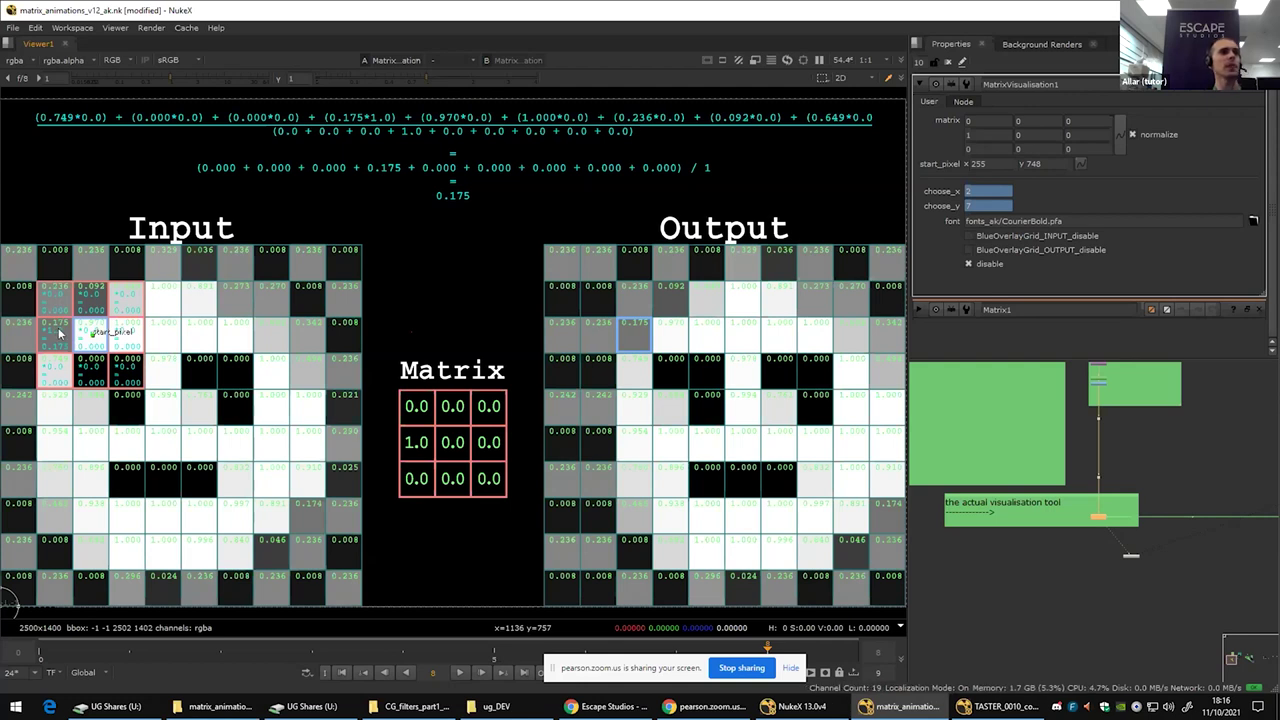
pyautogui.moveTo(94, 338); pyautogui.dragTo(30, 337)
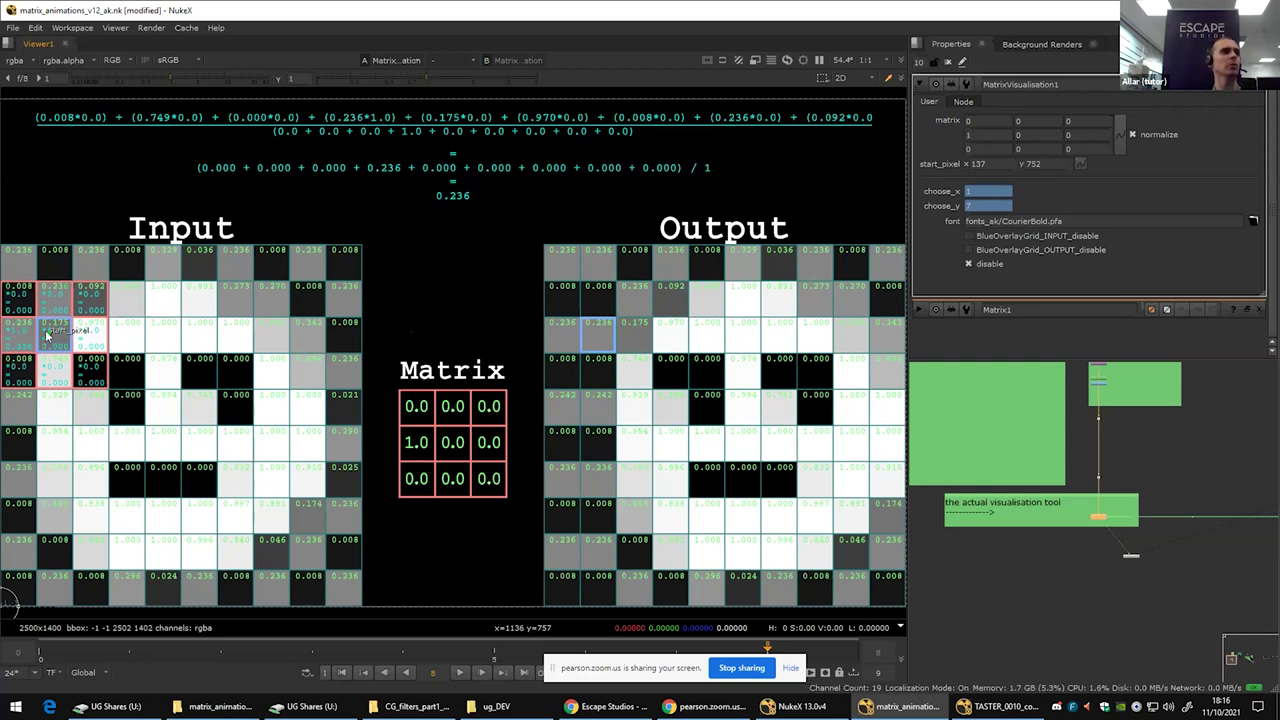
pyautogui.moveTo(48, 336); pyautogui.dragTo(22, 337)
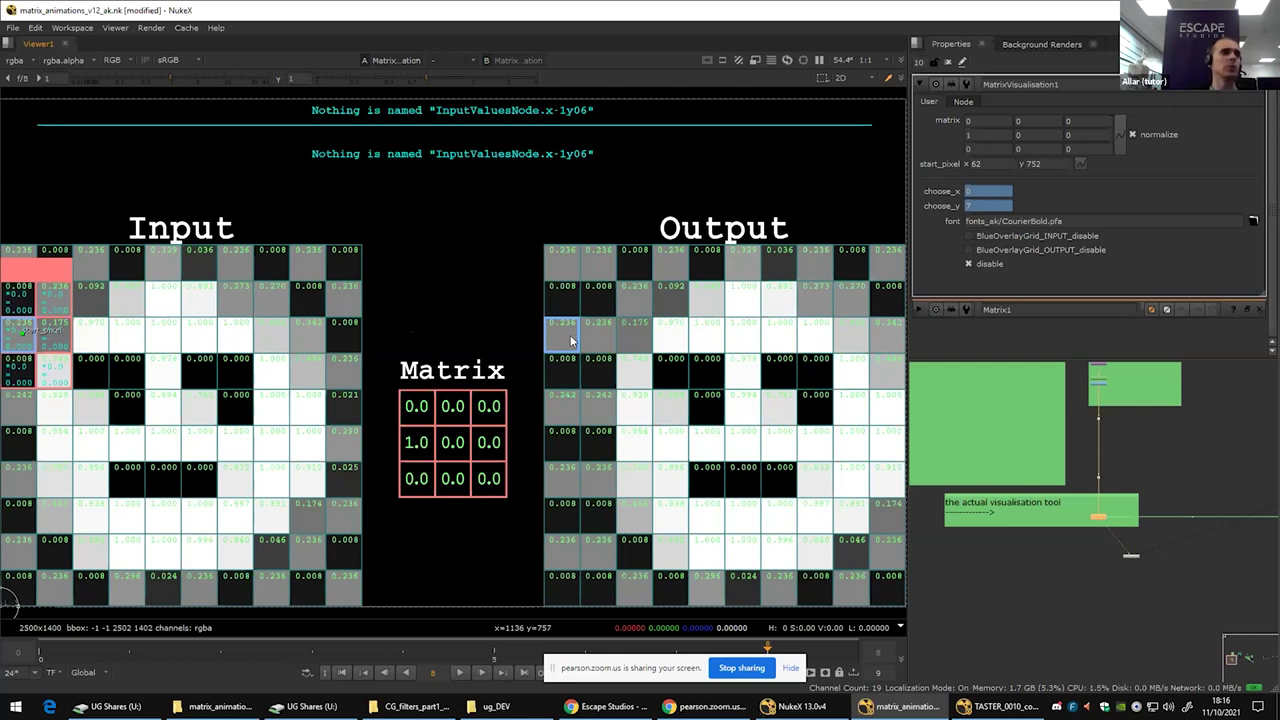
pyautogui.moveTo(27, 336); pyautogui.dragTo(41, 331)
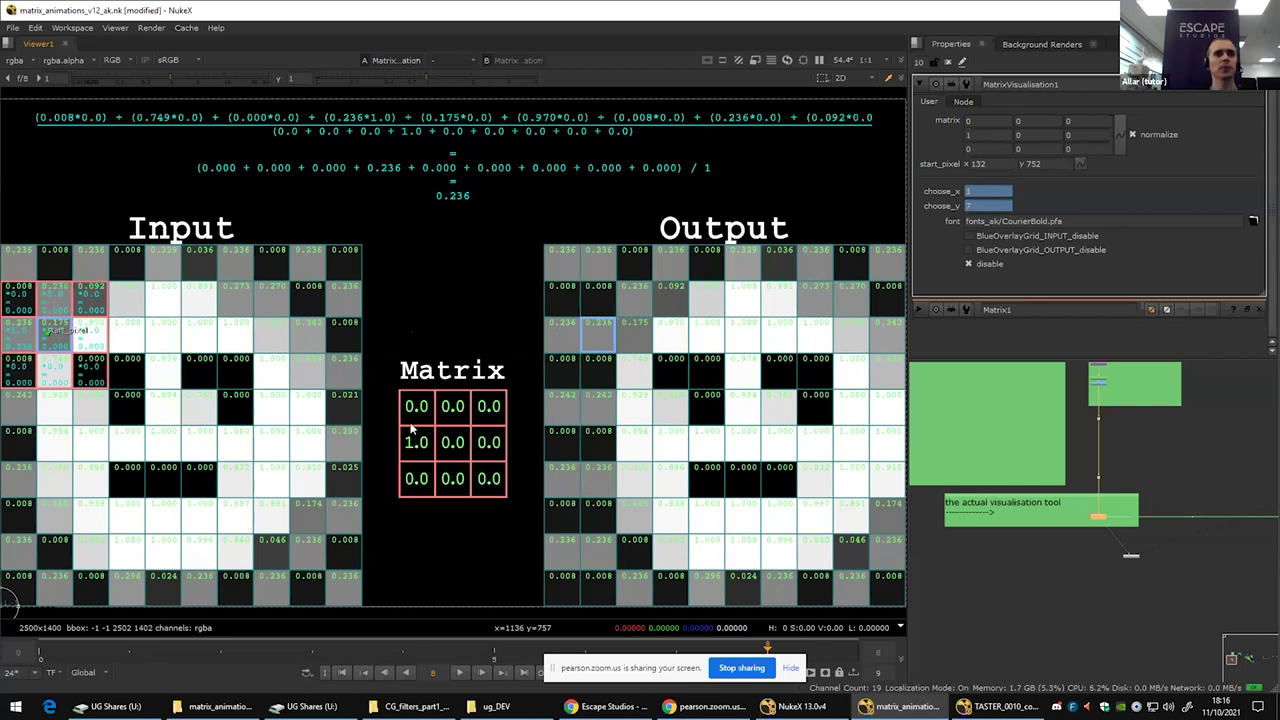
# Step: Show the berlin.JPG branch's side dot in the viewer and add a Transform node below it
pyautogui.scroll(-3, 1126, 535)
pyautogui.moveTo(1147, 497); pyautogui.dragTo(940, 570)
pyautogui.scroll(8, 1050, 495)
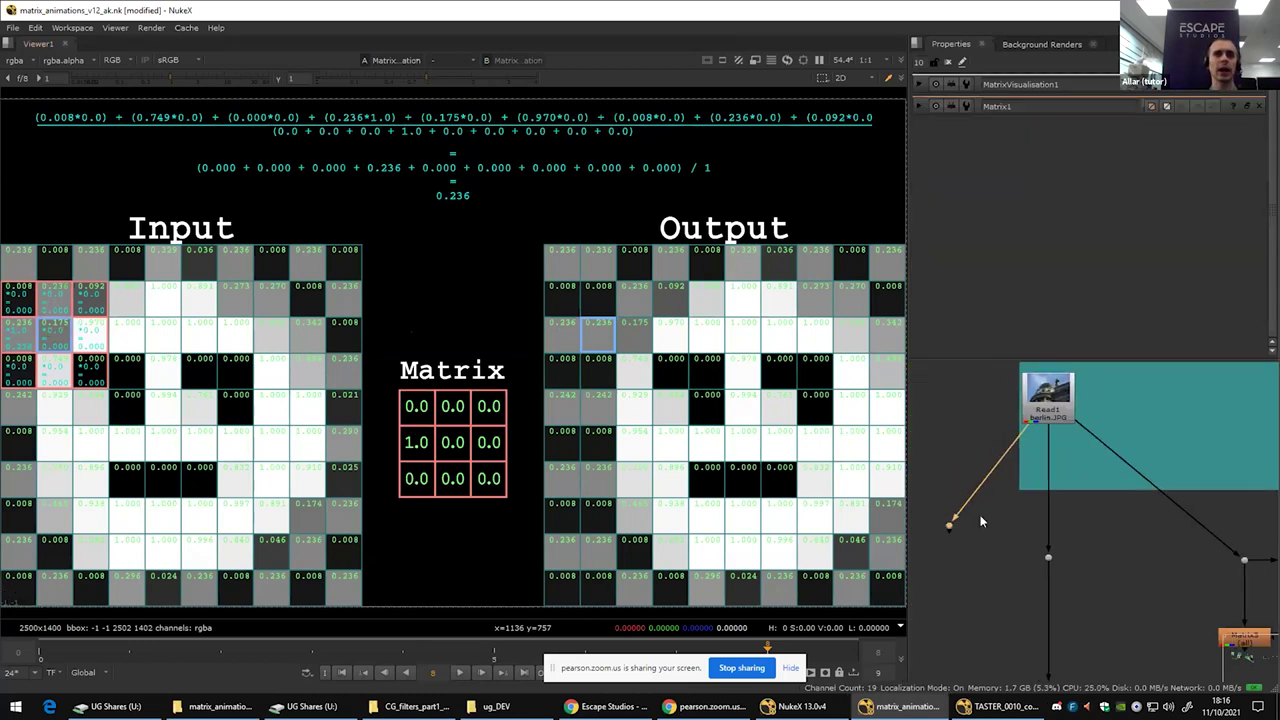
pyautogui.press('1')
pyautogui.press('t')
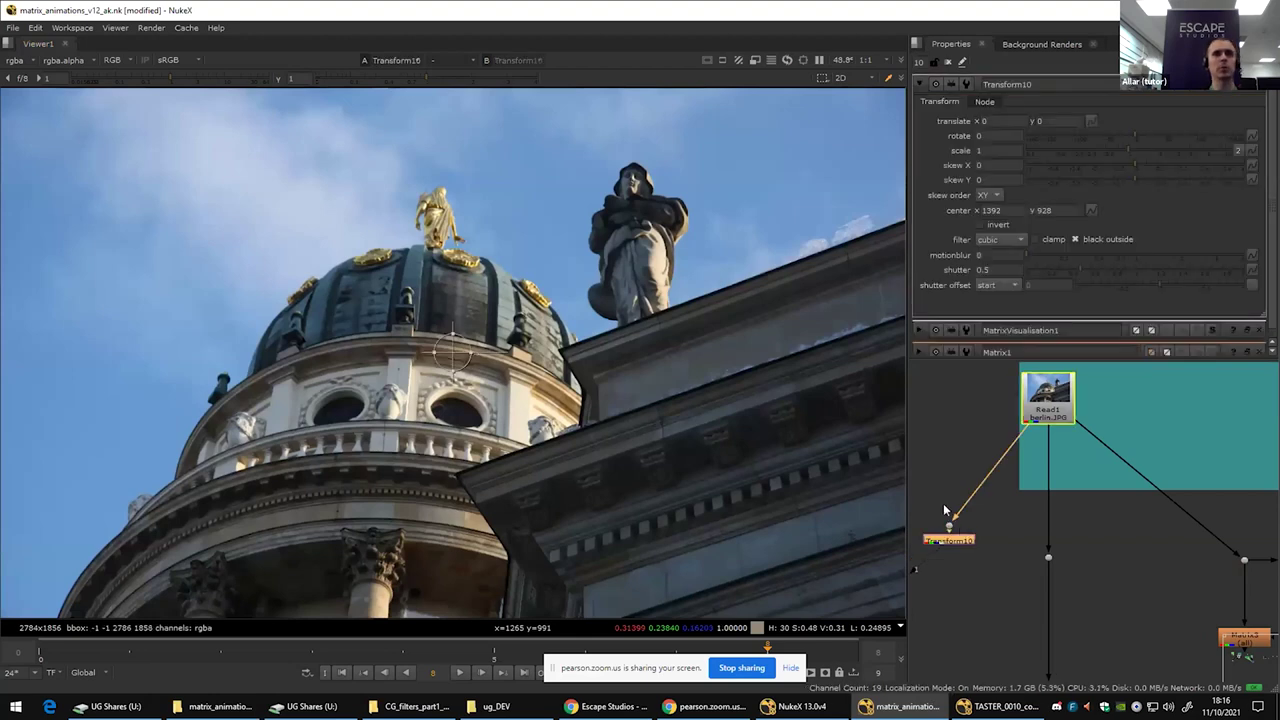
# Step: Turn off black outside on the Transform node and translate the image to about x 640, y 514
pyautogui.click(1002, 226)
pyautogui.click(1085, 240)
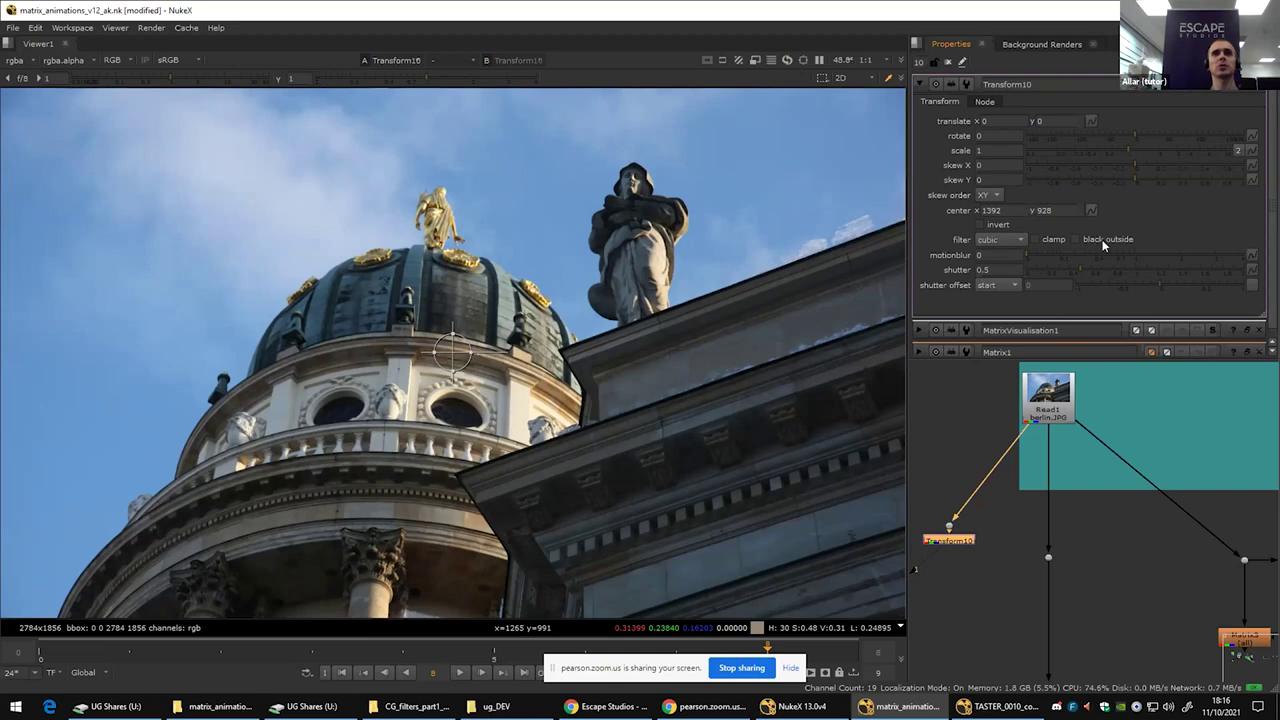
pyautogui.moveTo(452, 352); pyautogui.dragTo(630, 265)
pyautogui.scroll(-3, 584, 381)
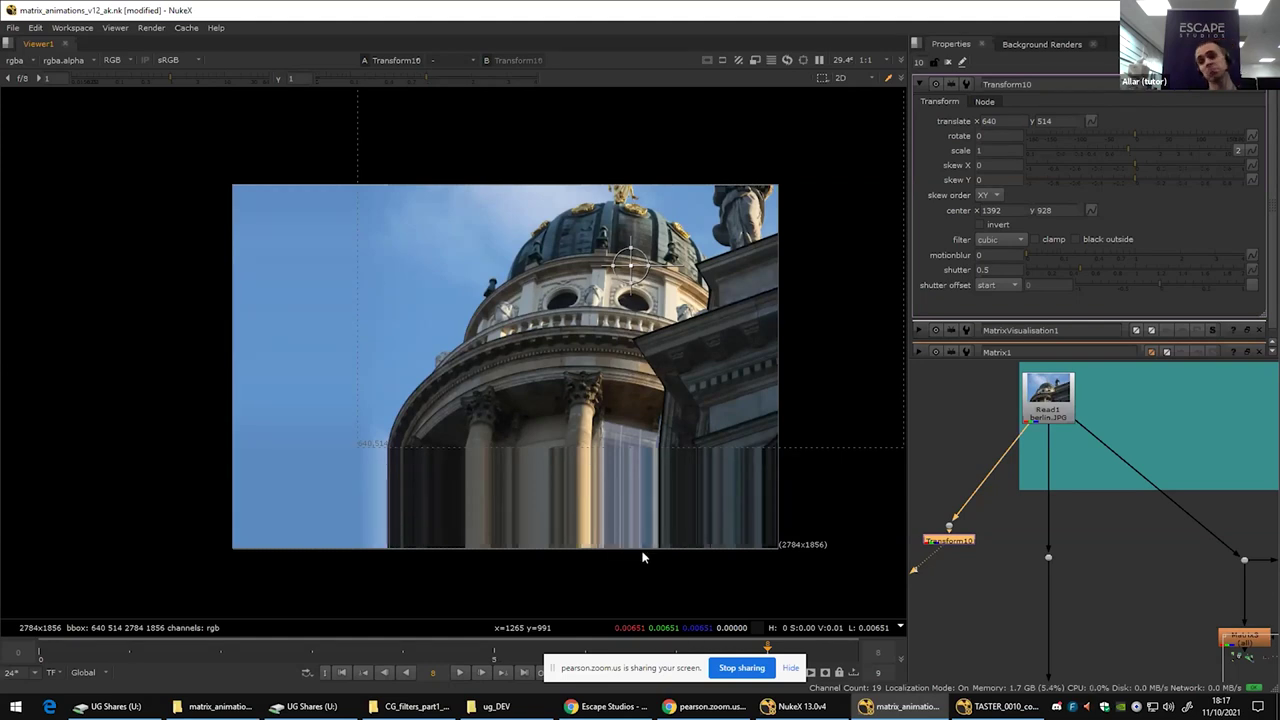
# Step: Return to the visualisation tool in the node graph and show its full output in the viewer
pyautogui.moveTo(985, 564)
pyautogui.mouseDown()
pyautogui.moveTo(938, 537)
pyautogui.moveTo(909, 492)
pyautogui.mouseUp()
pyautogui.scroll(-3, 986, 586)
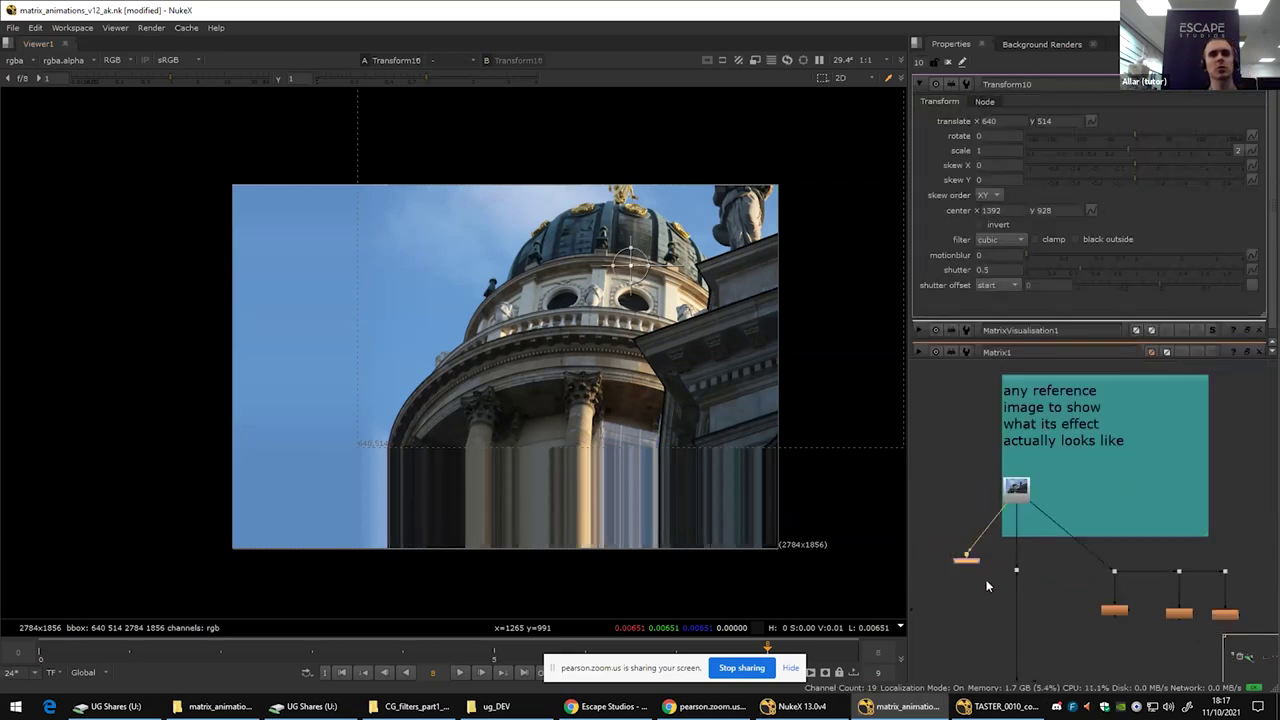
pyautogui.moveTo(986, 586); pyautogui.dragTo(1200, 508)
pyautogui.scroll(-2, 1127, 522)
pyautogui.scroll(3, 1035, 502)
pyautogui.click(960, 559)
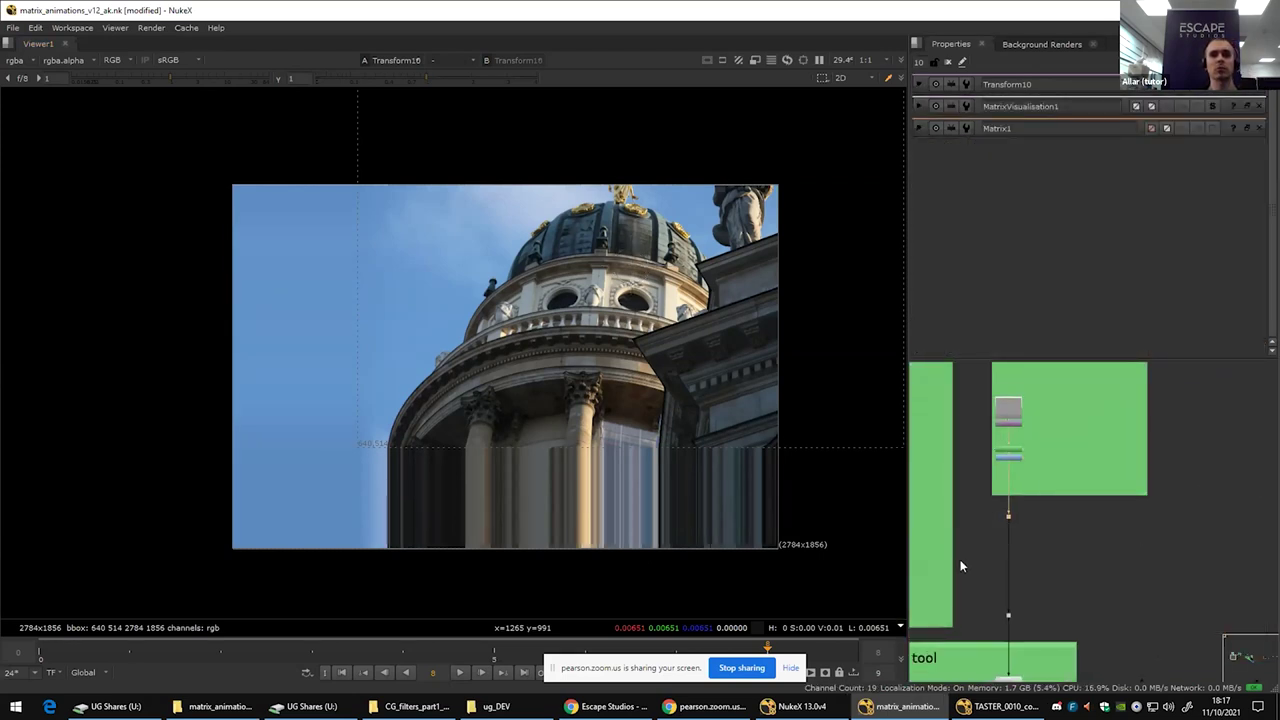
pyautogui.scroll(-3, 1018, 584)
pyautogui.moveTo(1046, 597); pyautogui.dragTo(1193, 469)
pyautogui.scroll(3, 1077, 526)
pyautogui.moveTo(1077, 526); pyautogui.dragTo(919, 532)
pyautogui.moveTo(1037, 535); pyautogui.dragTo(1155, 489)
pyautogui.press('1')
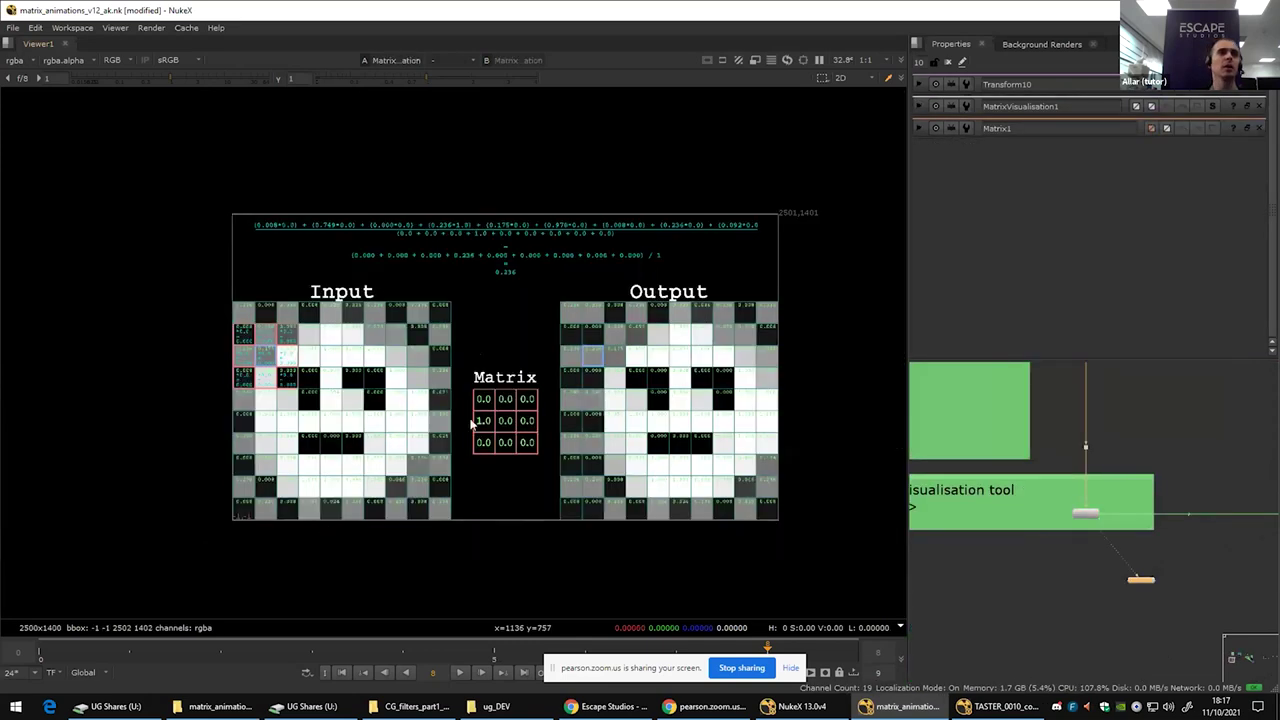
pyautogui.press('f')
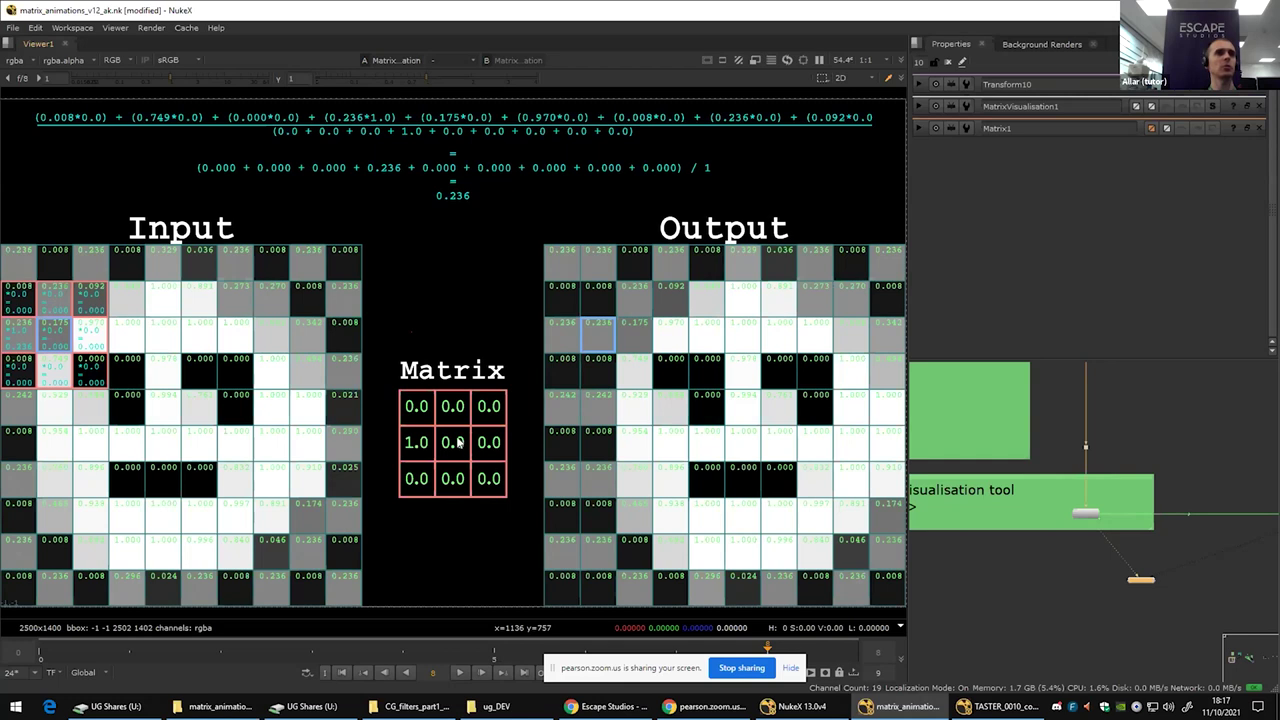
# Step: Set the centre, middle-right, top-centre and bottom-centre values of the MatrixVisualisation1 matrix to 1
pyautogui.doubleClick(1088, 514)
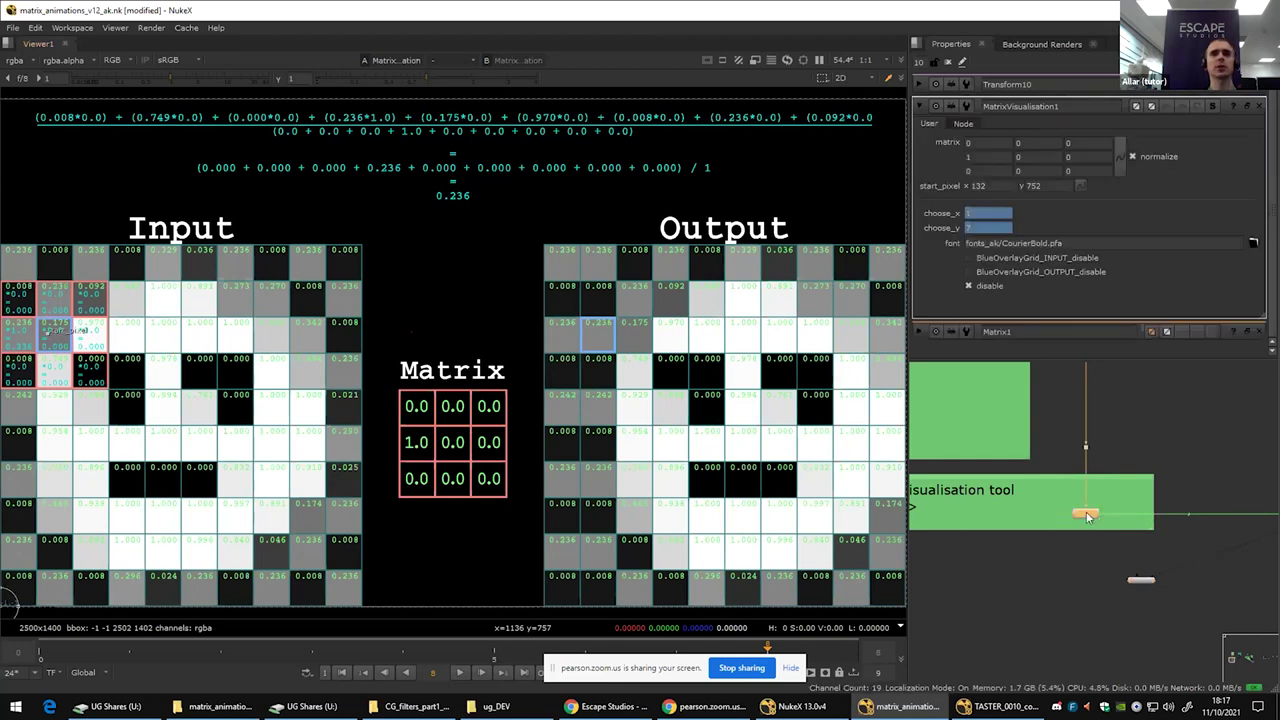
pyautogui.click(1013, 135)
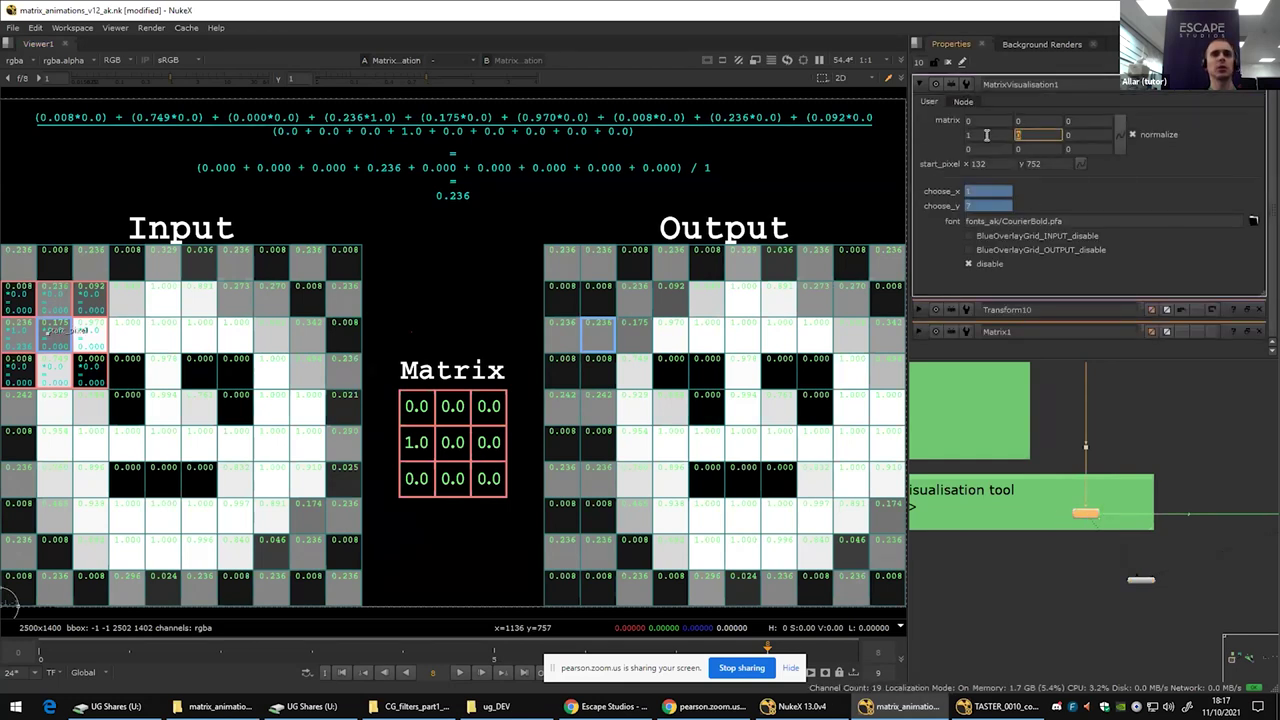
pyautogui.write('1')
pyautogui.press('Tab')
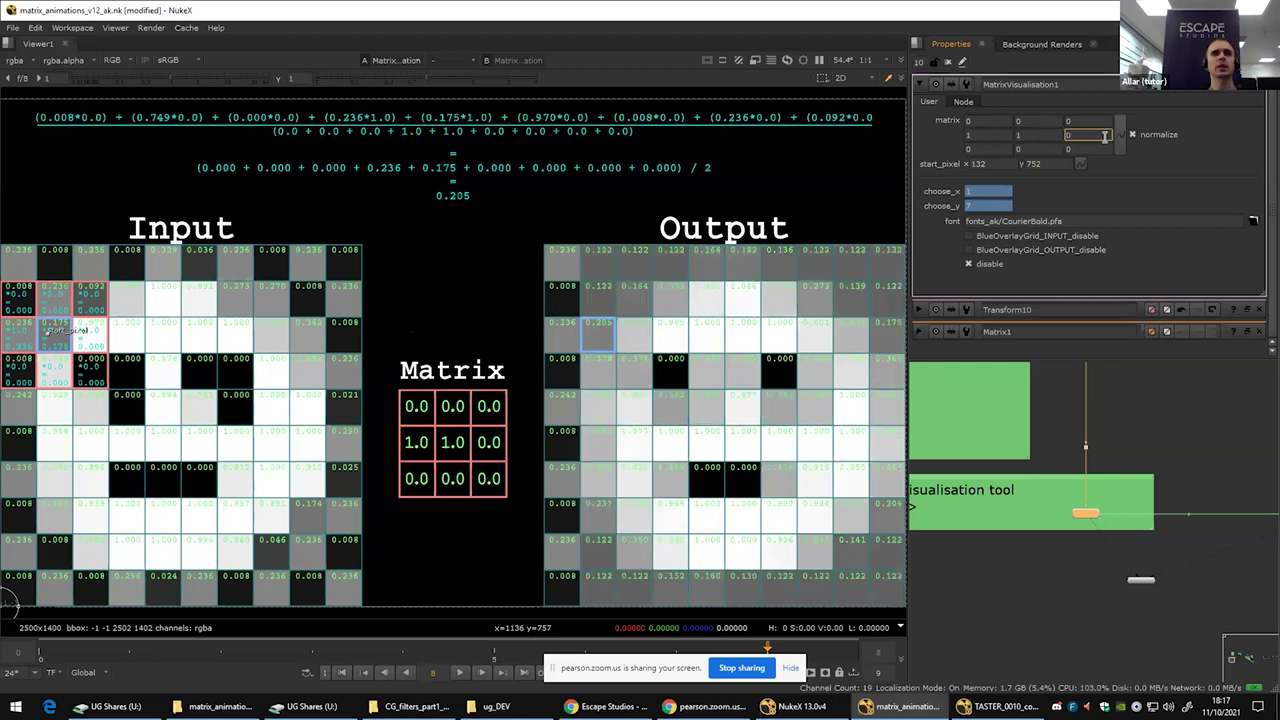
pyautogui.write('1')
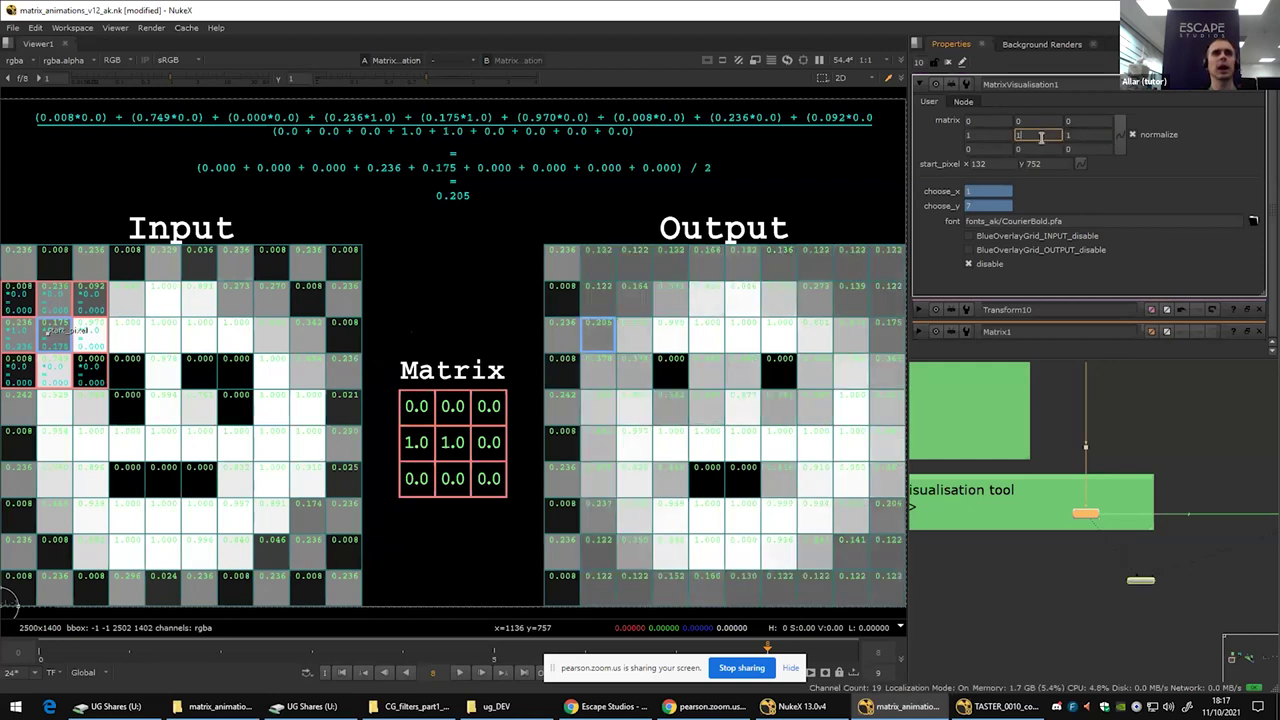
pyautogui.click(1032, 120)
pyautogui.write('1')
pyautogui.click(1042, 150)
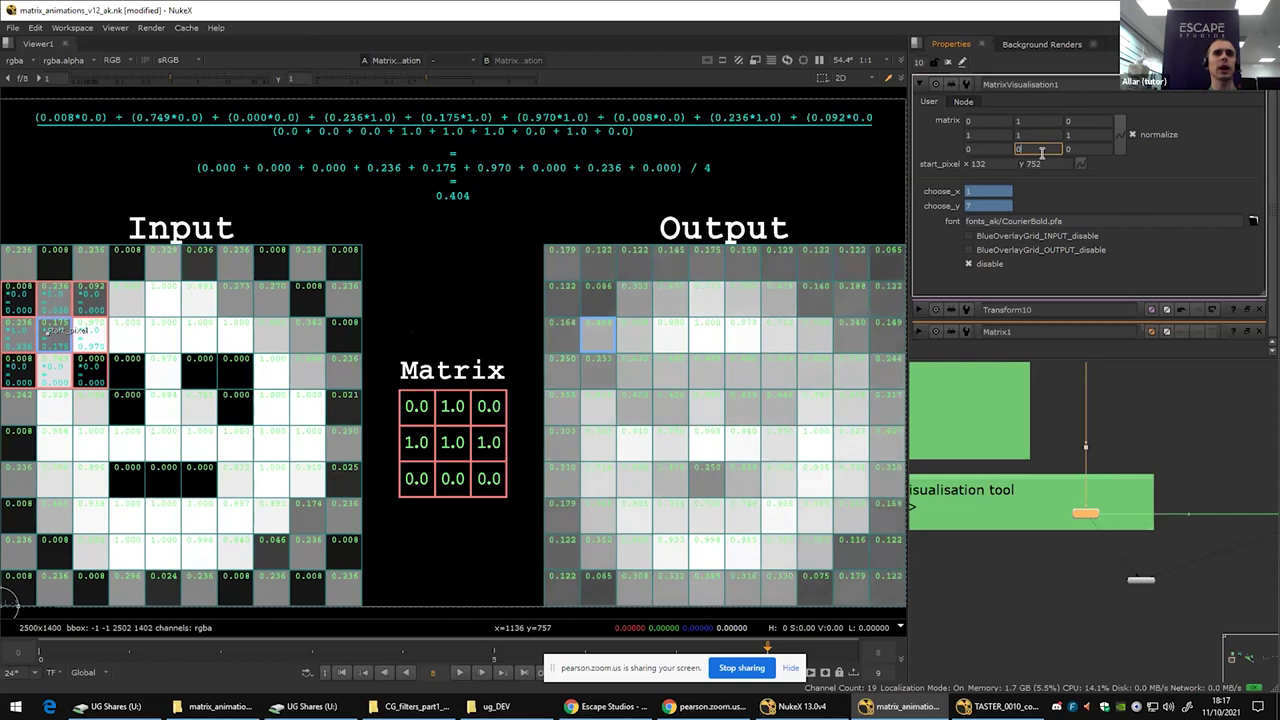
pyautogui.write('1')
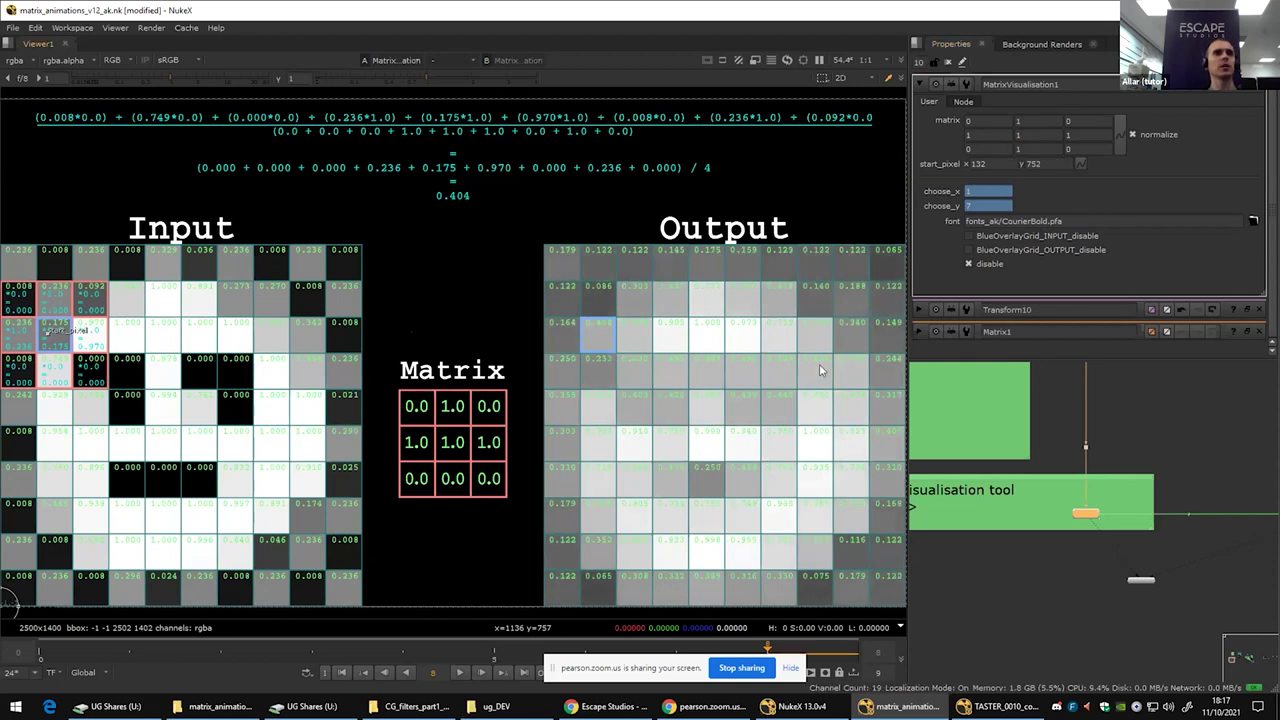
# Step: Go to frame 0 and step through the cross-shaped kernel's calculation frame by frame up to frame 8
pyautogui.click(45, 660)
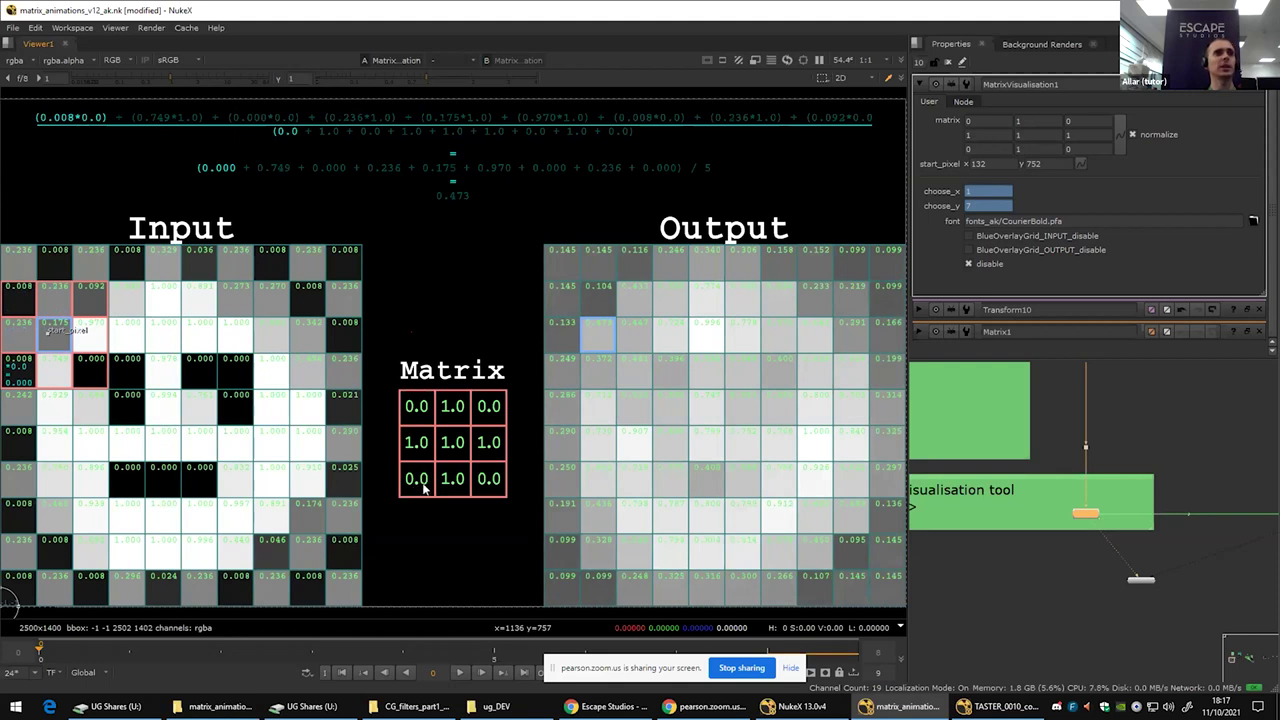
pyautogui.press('Right')
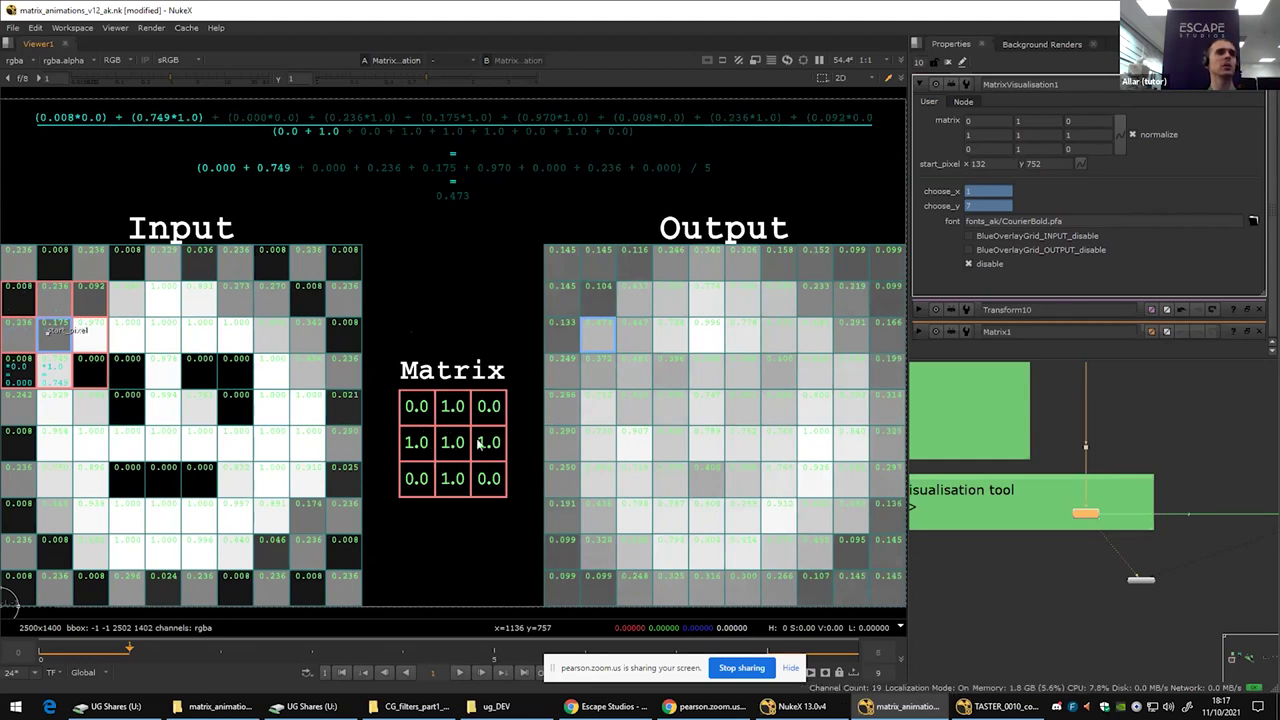
pyautogui.press('Right')
pyautogui.press('Right')
pyautogui.press('Right')
pyautogui.press('Right')
pyautogui.press('Right')
pyautogui.press('Right')
pyautogui.press('Right')
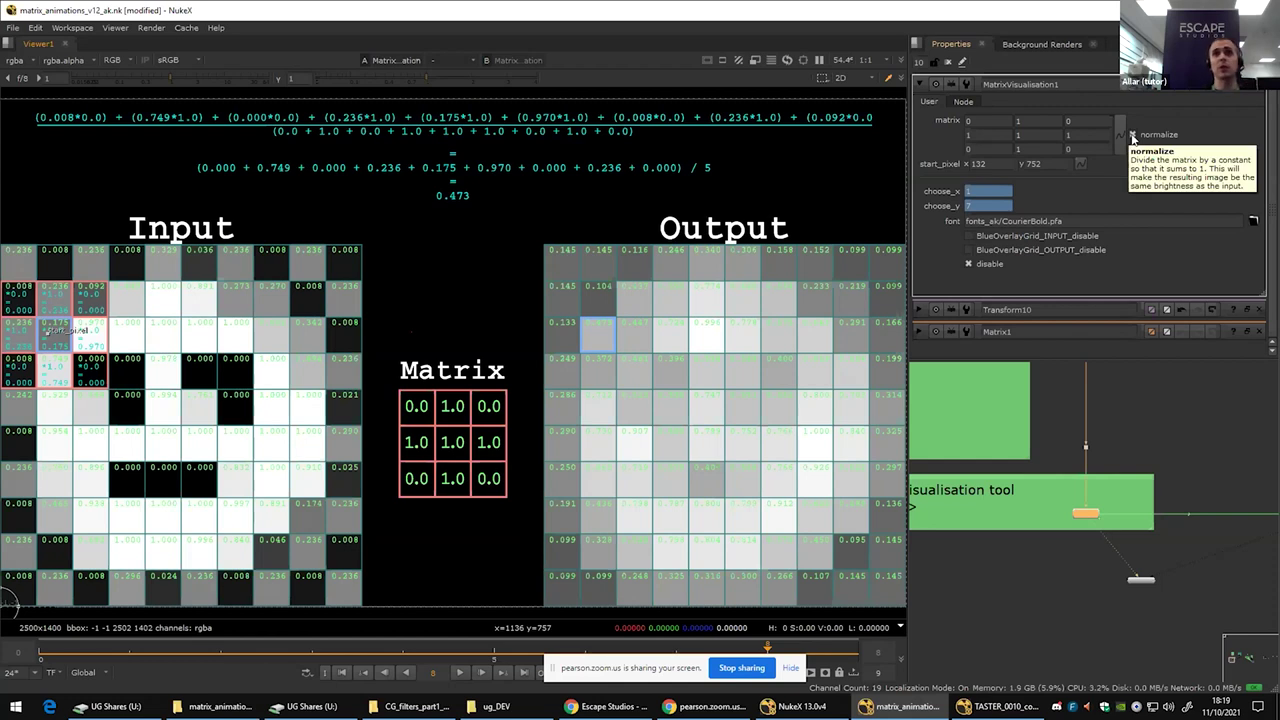
# Step: Turn off normalize in MatrixVisualisation1 and set all three values of the matrix's middle row to 0.2
pyautogui.click(1132, 135)
pyautogui.doubleClick(1001, 136)
pyautogui.write('0.2')
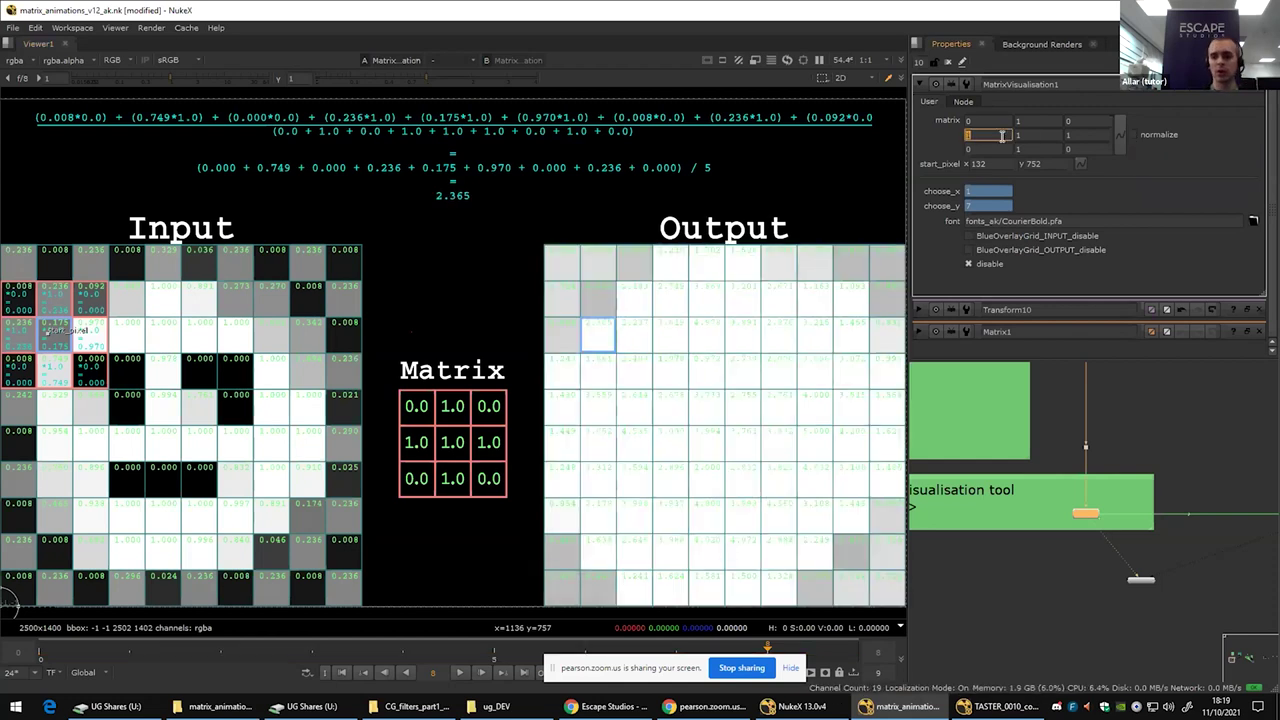
pyautogui.press('Tab')
pyautogui.write('0.2')
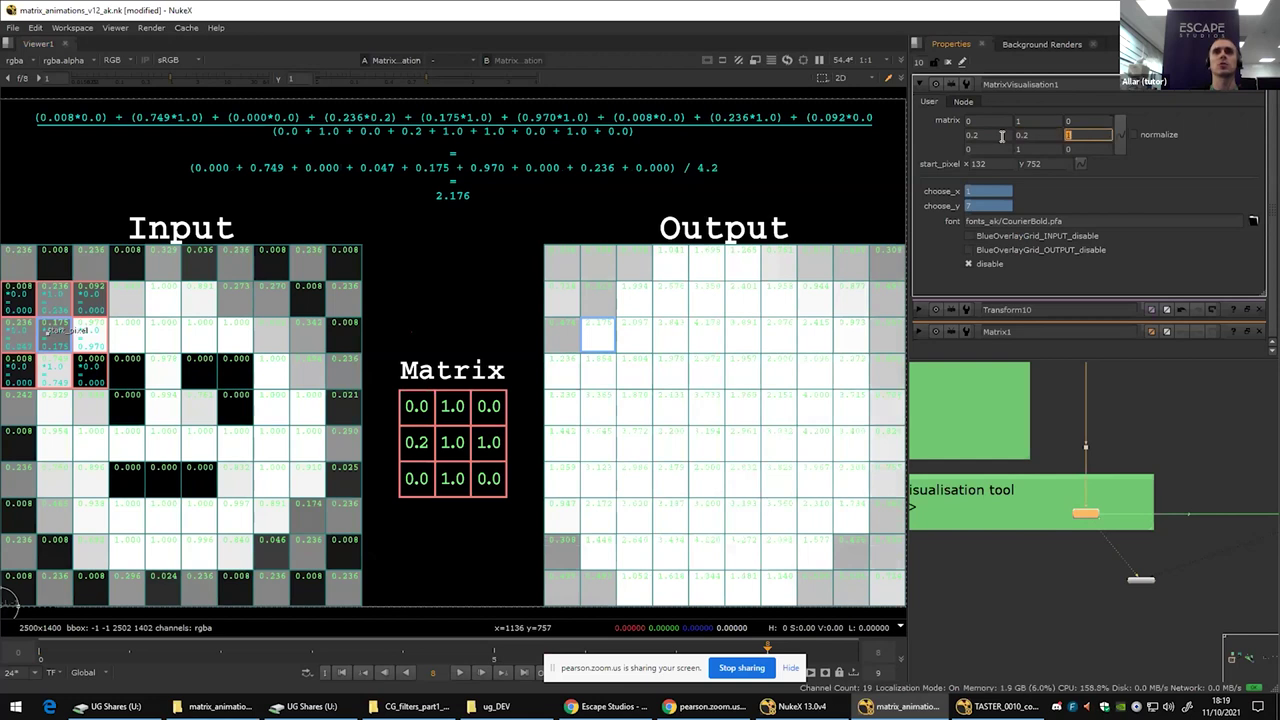
pyautogui.press('Tab')
pyautogui.write('0.2')
# Step: Set the matrix's top-centre and bottom-centre values to 0.2, and toggle normalize to compare the output
pyautogui.doubleClick(1034, 124)
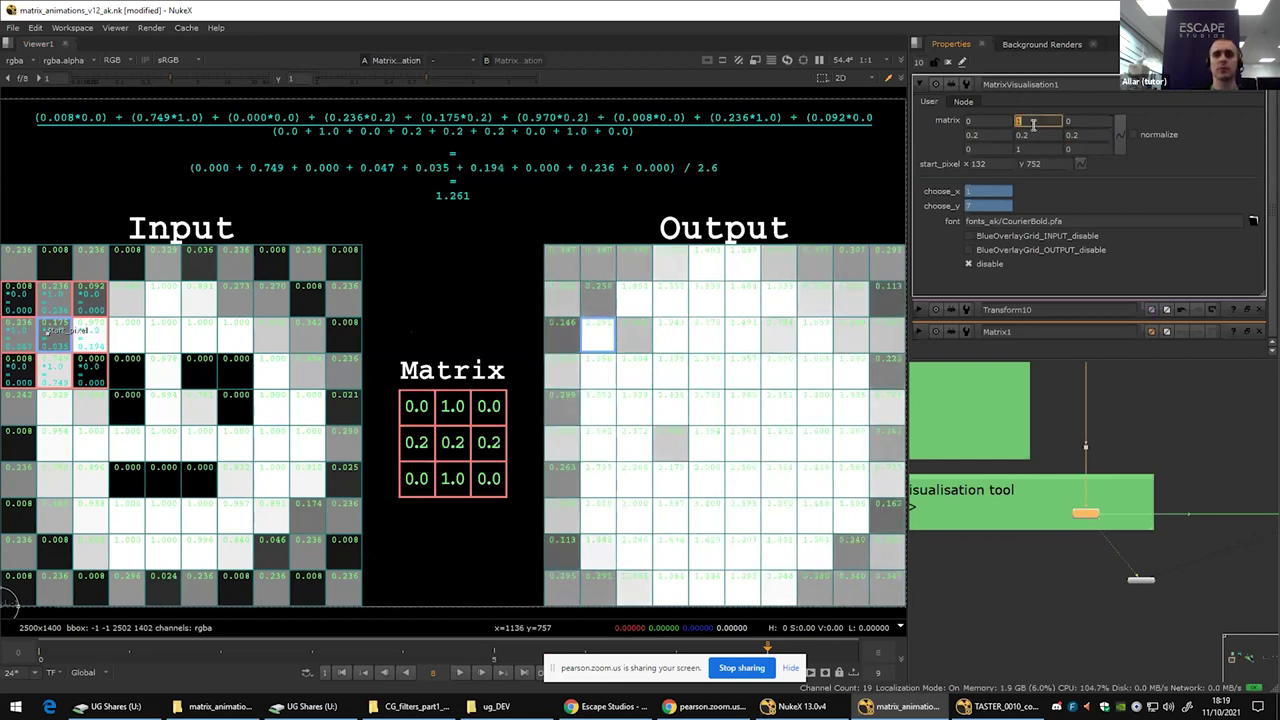
pyautogui.write('0.2')
pyautogui.doubleClick(1045, 148)
pyautogui.write('0.2')
pyautogui.press('Return')
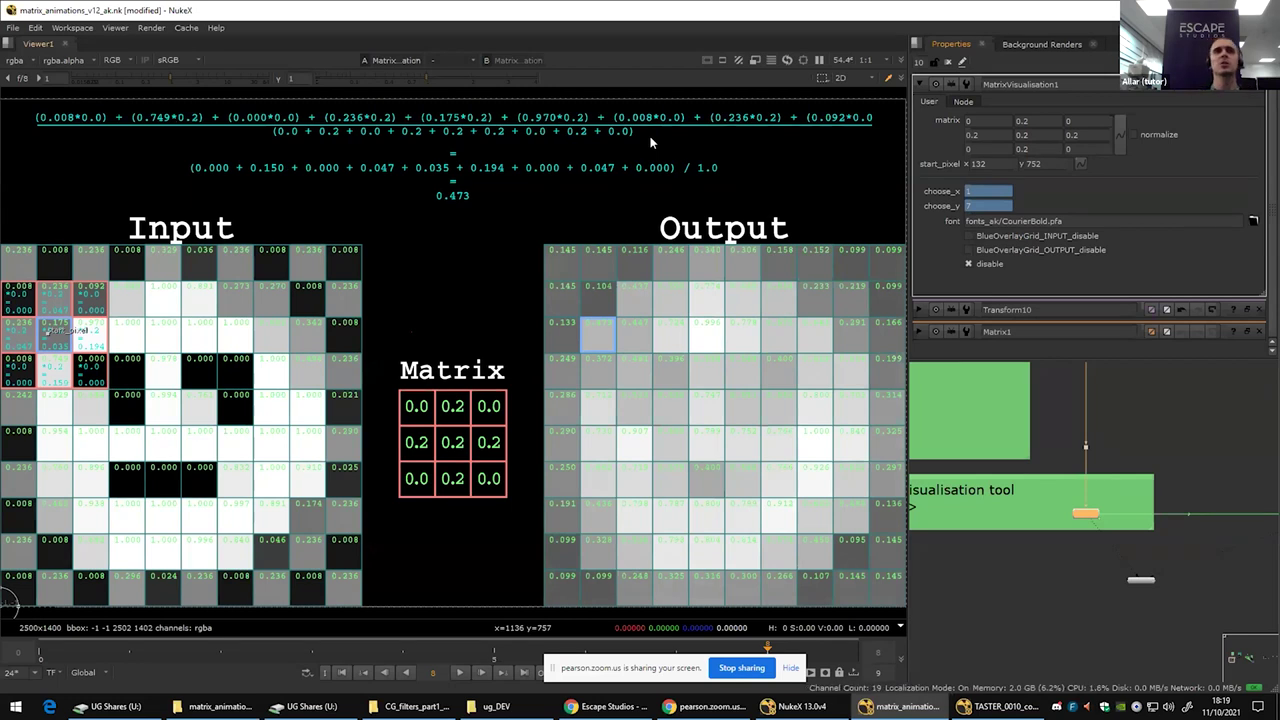
pyautogui.click(1134, 134)
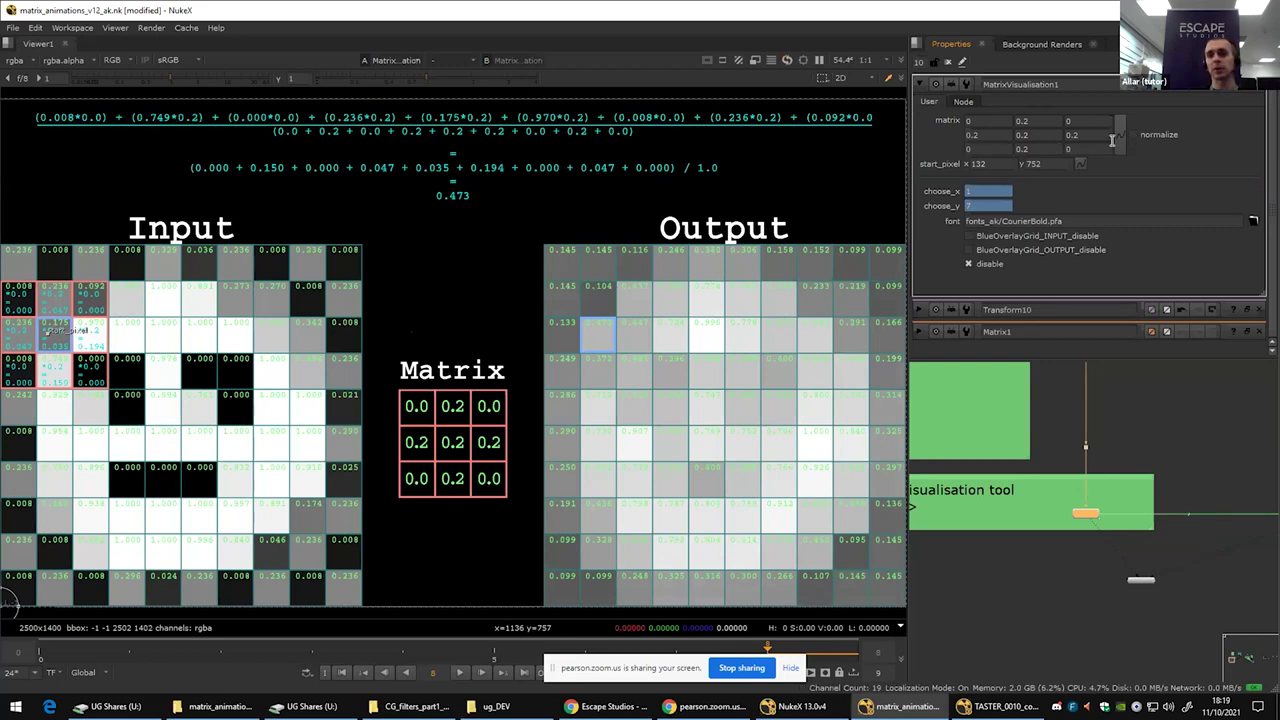
pyautogui.click(1145, 132)
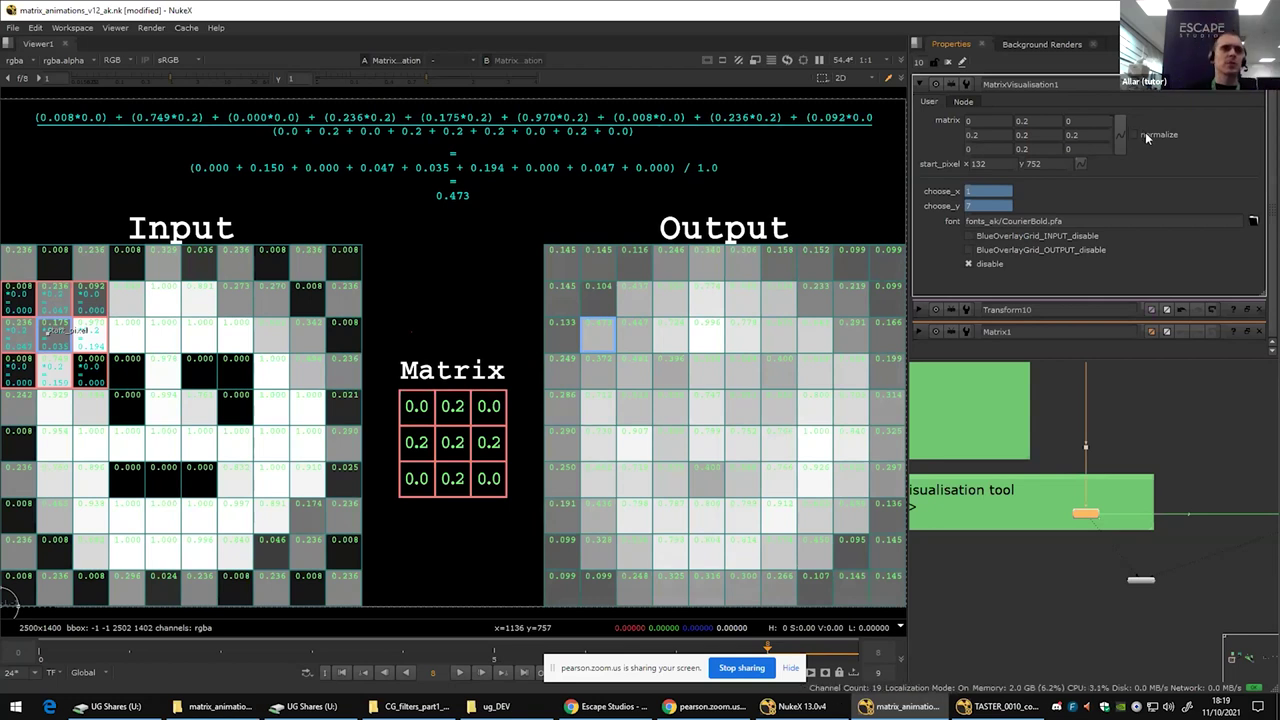
# Step: Open the Matrix1 node's settings and view its result on the Berlin photo, examining the small figure on the dome closely
pyautogui.scroll(-3, 1097, 443)
pyautogui.scroll(3, 1101, 446)
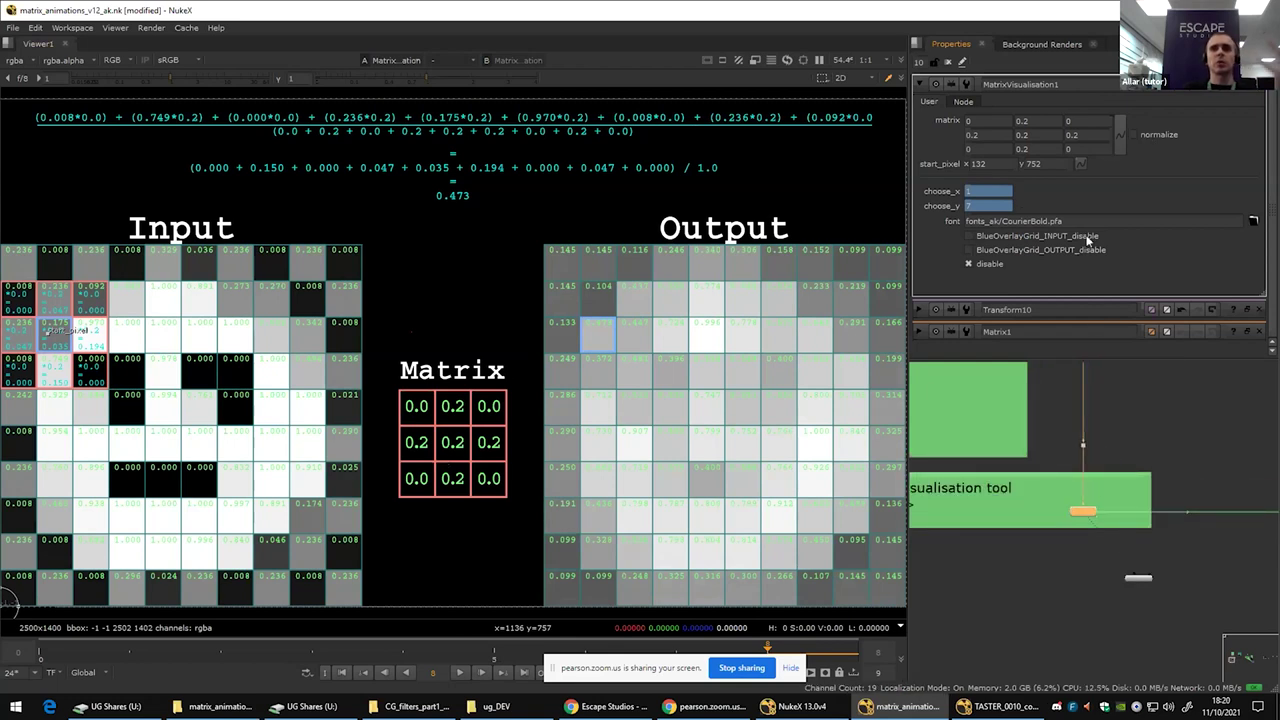
pyautogui.scroll(-3, 958, 475)
pyautogui.scroll(5, 1130, 494)
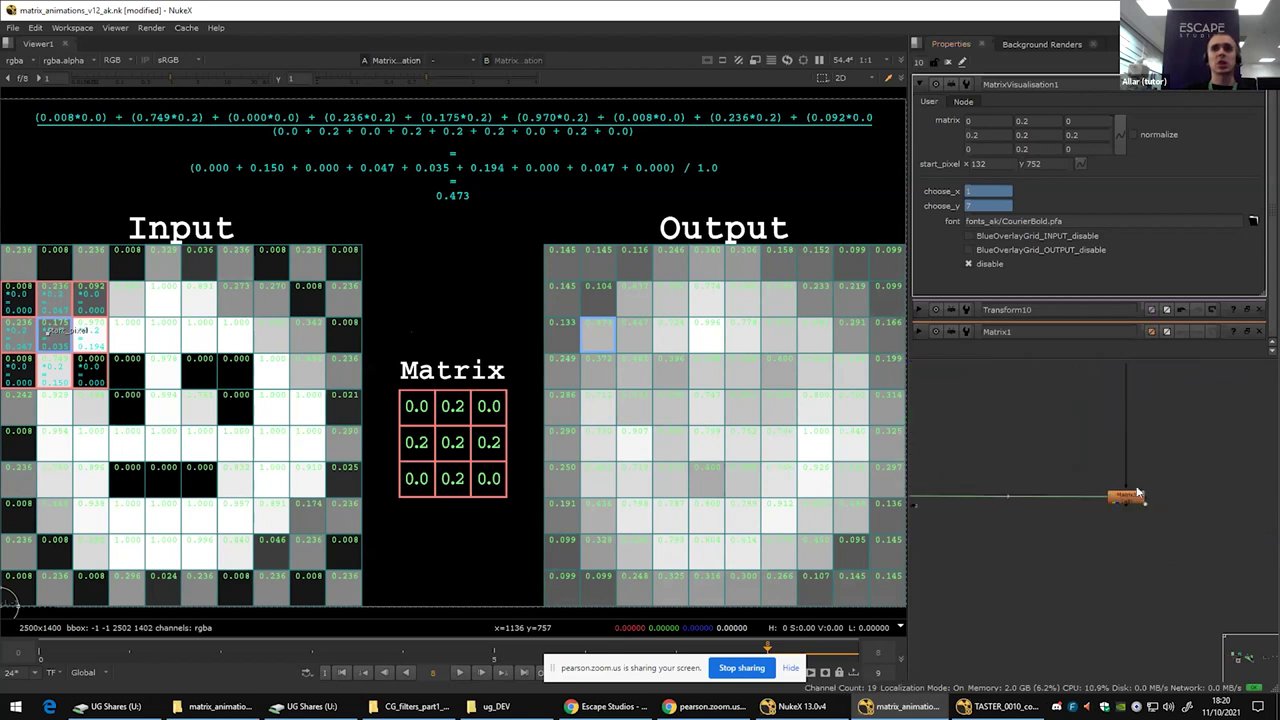
pyautogui.doubleClick(1128, 496)
pyautogui.press('1')
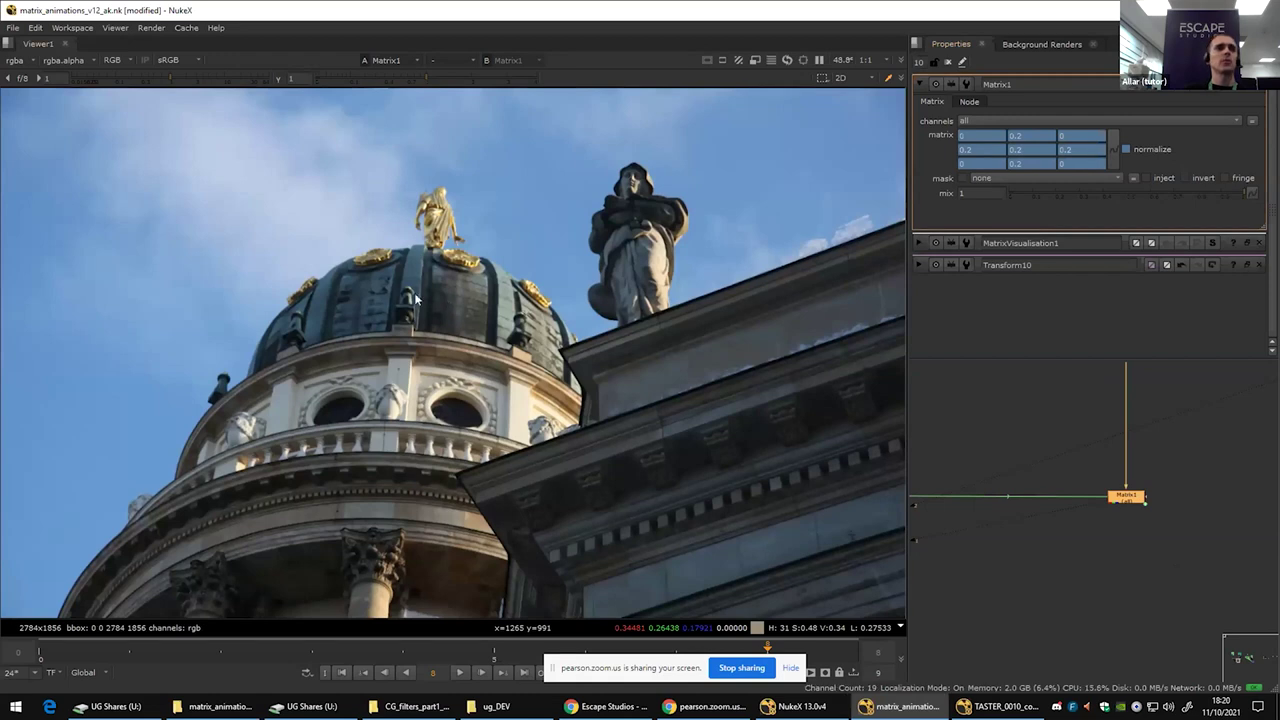
pyautogui.scroll(10, 414, 292)
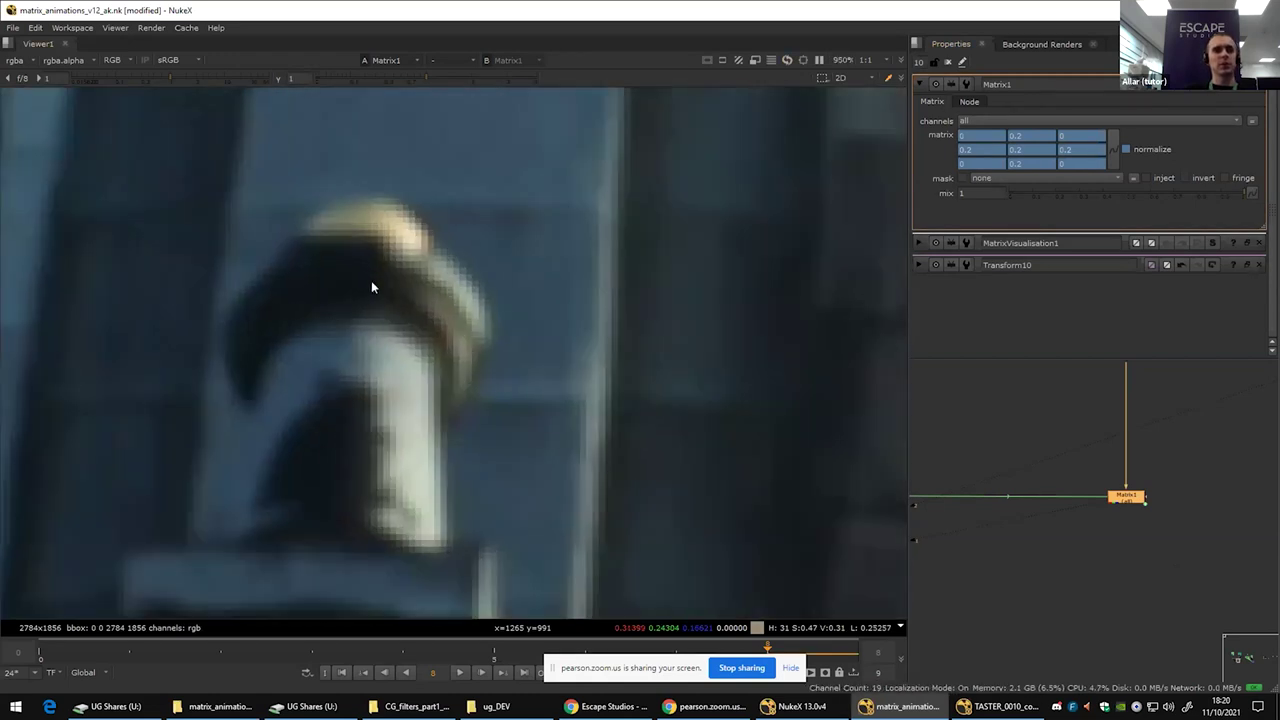
# Step: Compare the photo with Matrix1 disabled and enabled several times, looking closely at the golden statue's hand
pyautogui.scroll(-5, 500, 332)
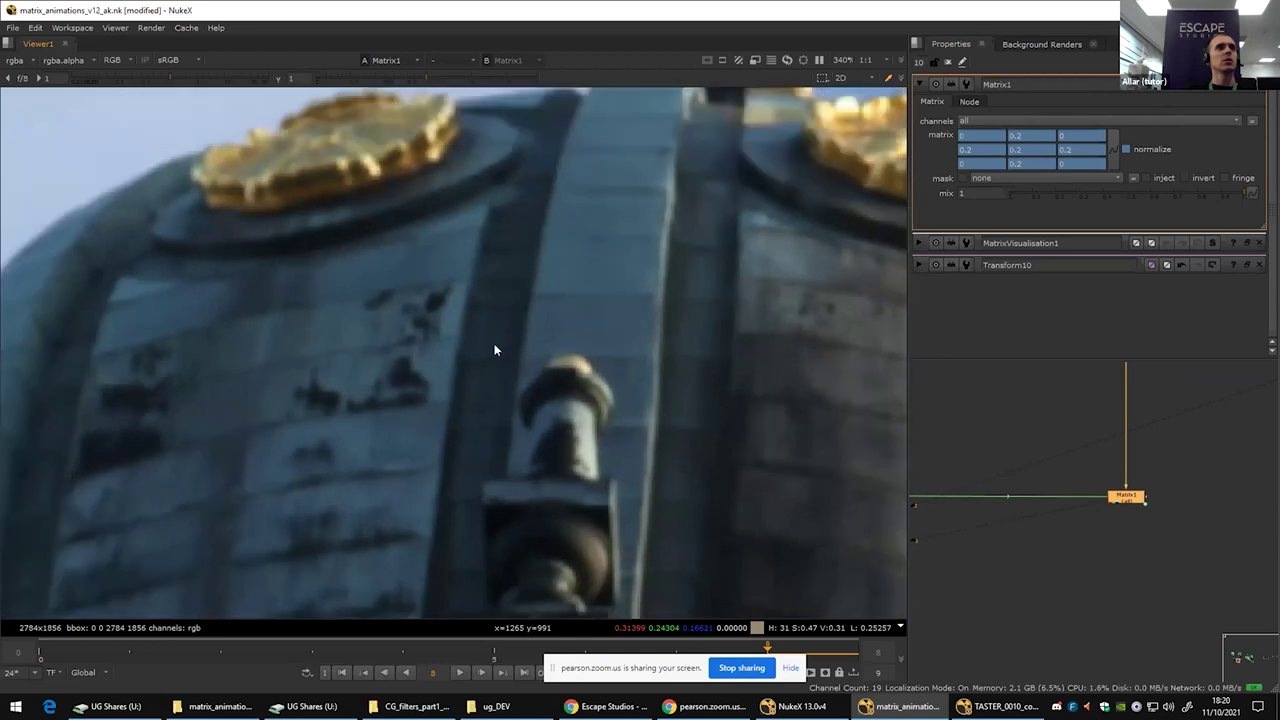
pyautogui.moveTo(494, 350); pyautogui.dragTo(434, 343)
pyautogui.scroll(-3, 589, 310)
pyautogui.moveTo(630, 268); pyautogui.dragTo(542, 414)
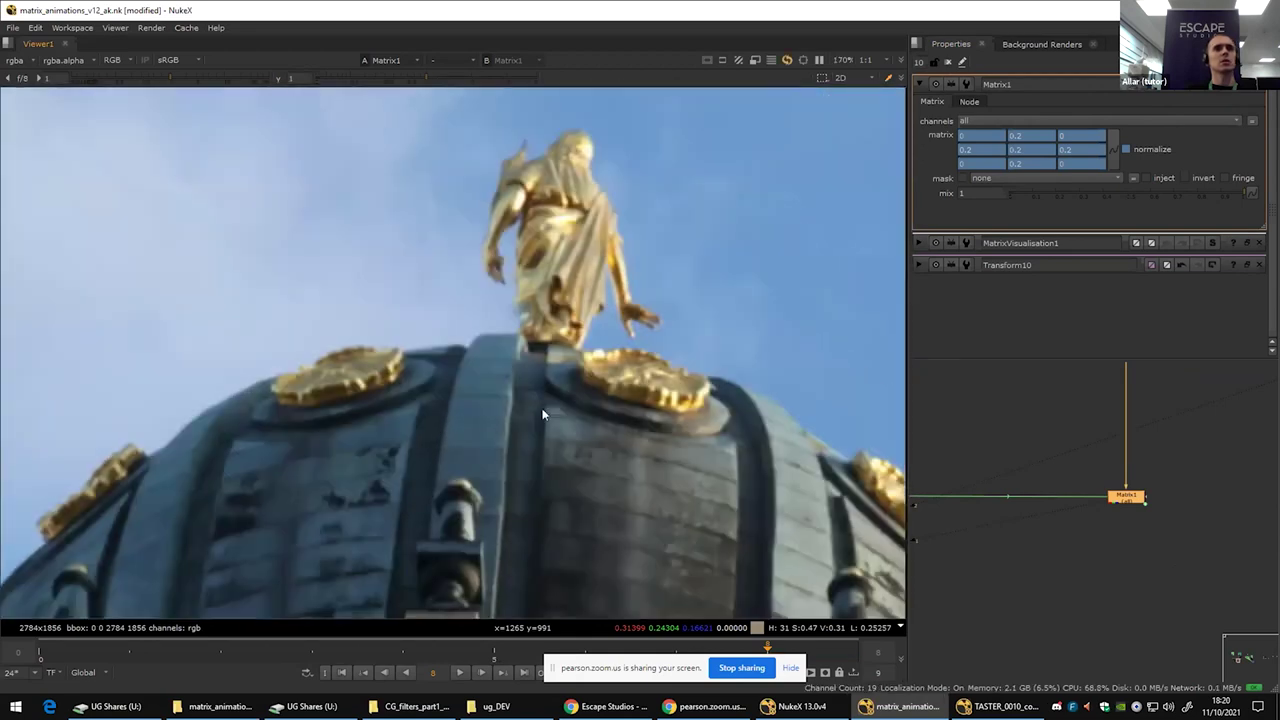
pyautogui.scroll(10, 606, 344)
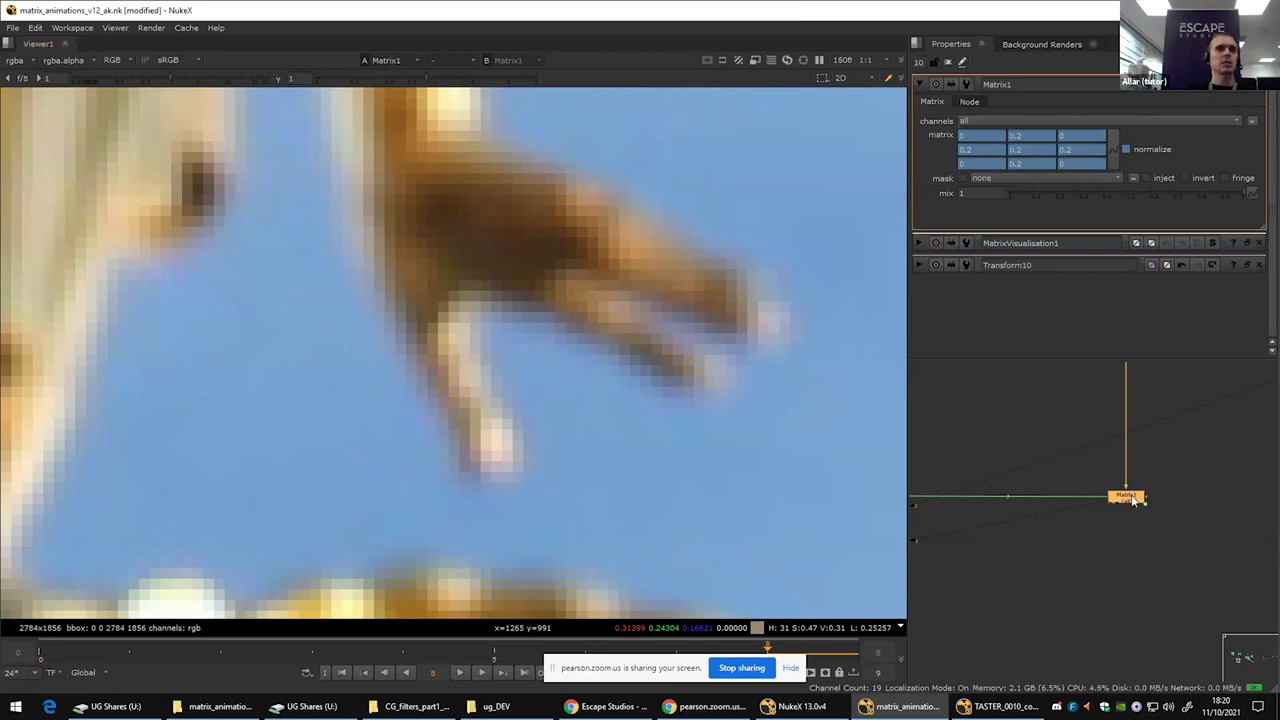
pyautogui.press('d')
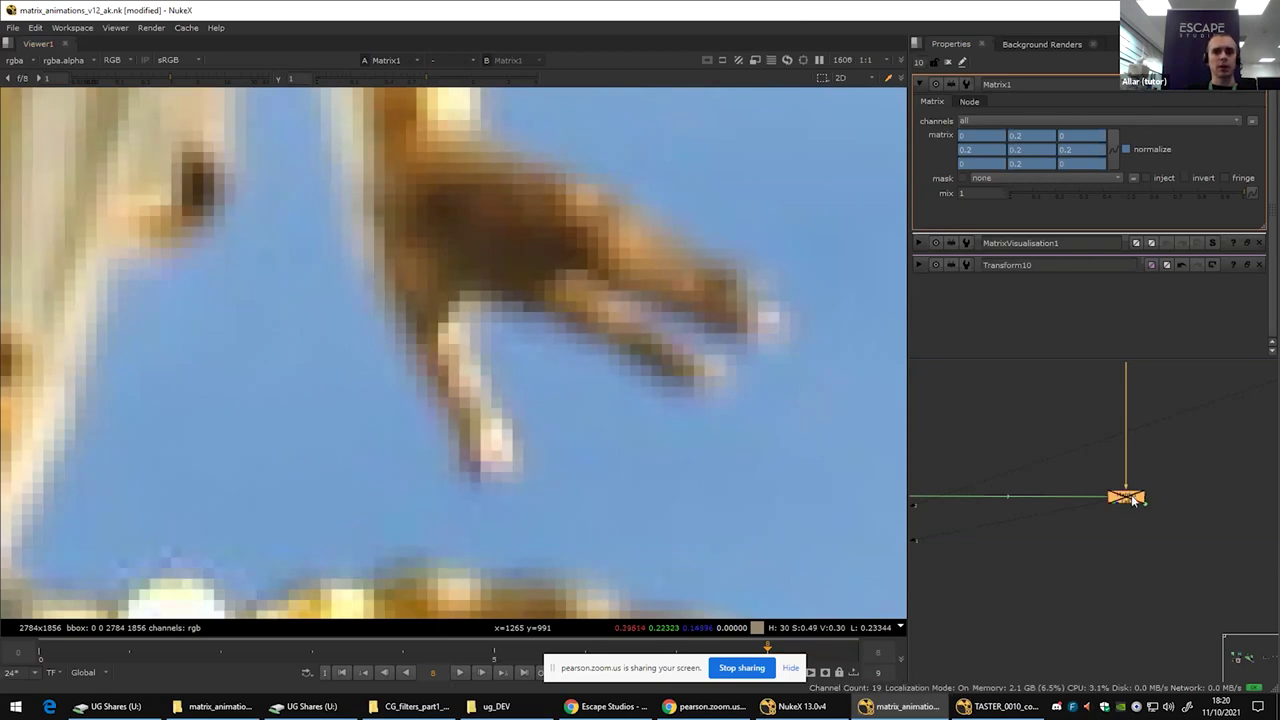
pyautogui.press('d')
pyautogui.press('d')
pyautogui.press('d')
pyautogui.press('d')
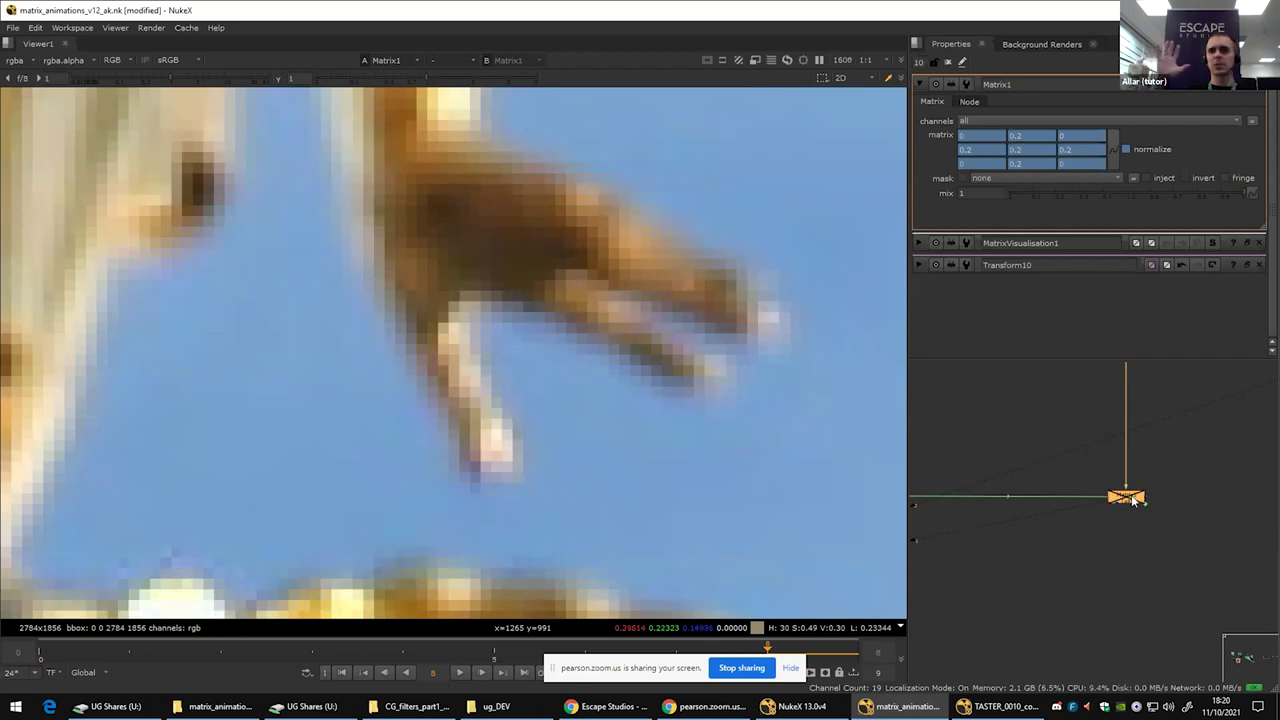
pyautogui.press('d')
pyautogui.press('d')
pyautogui.press('d')
pyautogui.press('d')
pyautogui.press('d')
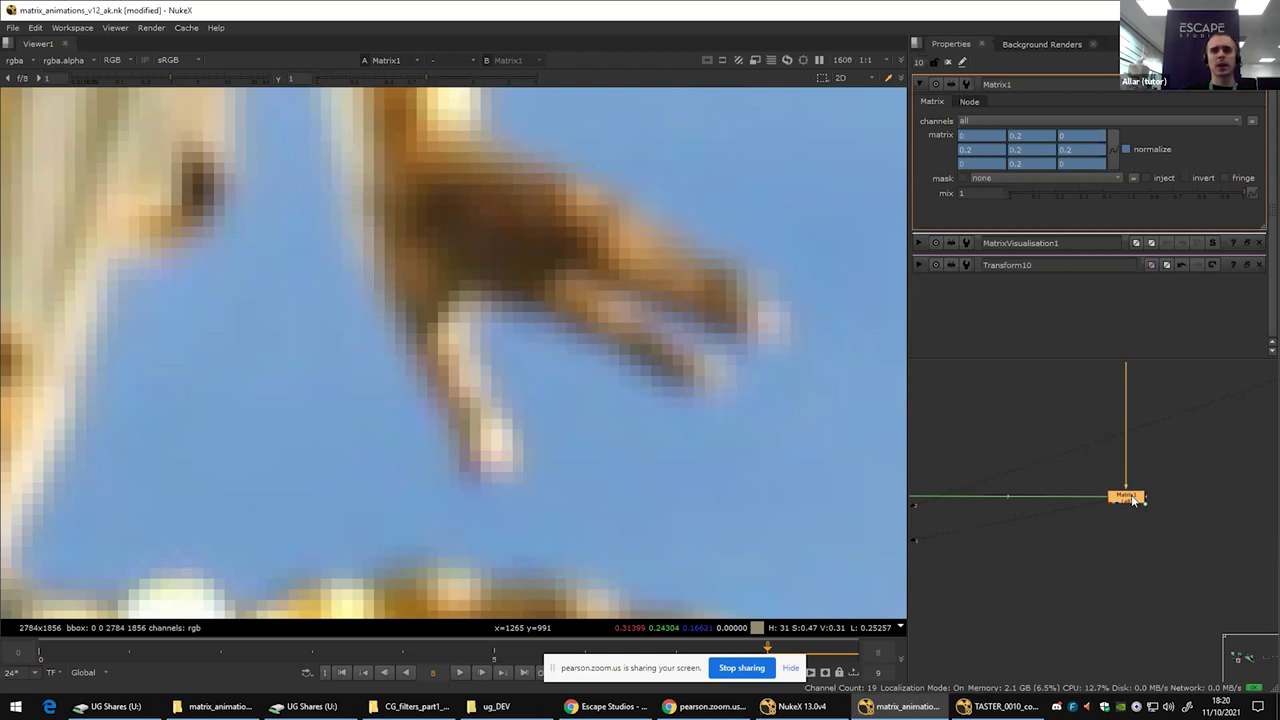
# Step: View MatrixVisualisation1's output and move its start pixel to x 642, y 134 near the lower edge of the input grid
pyautogui.scroll(-5, 1138, 532)
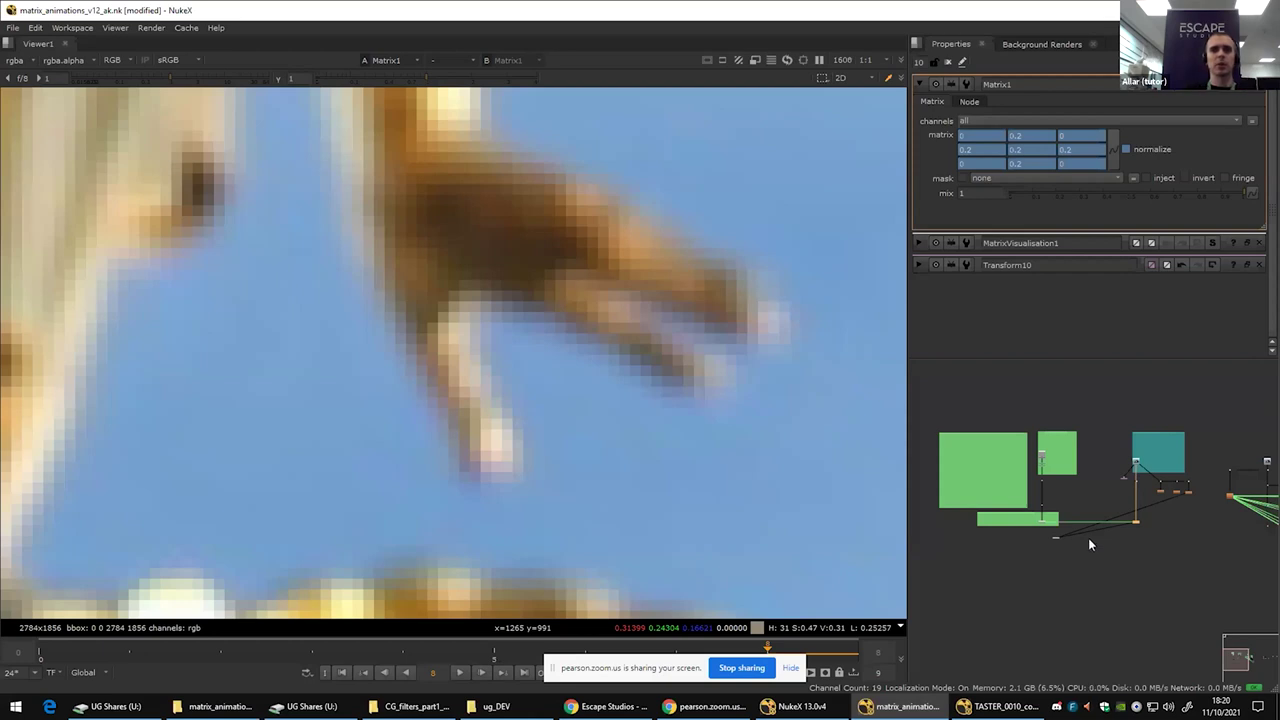
pyautogui.scroll(5, 1056, 538)
pyautogui.click(1020, 495)
pyautogui.press('1')
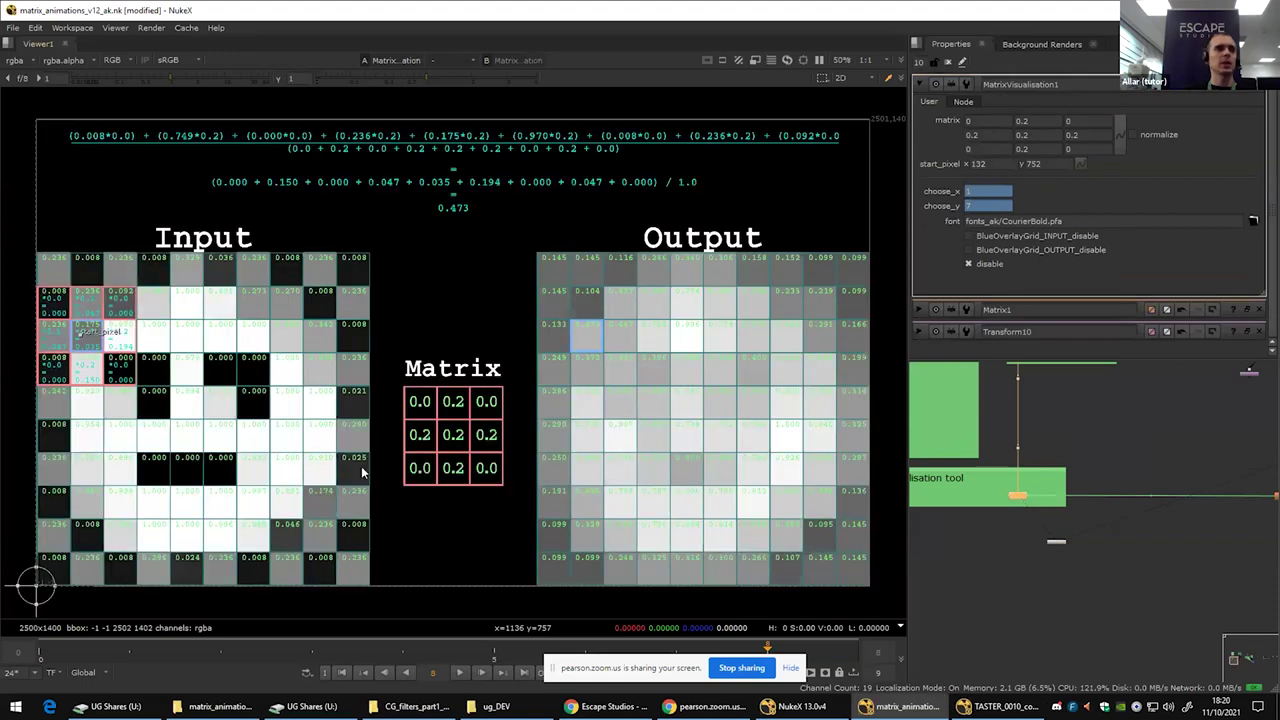
pyautogui.moveTo(81, 336); pyautogui.dragTo(257, 538)
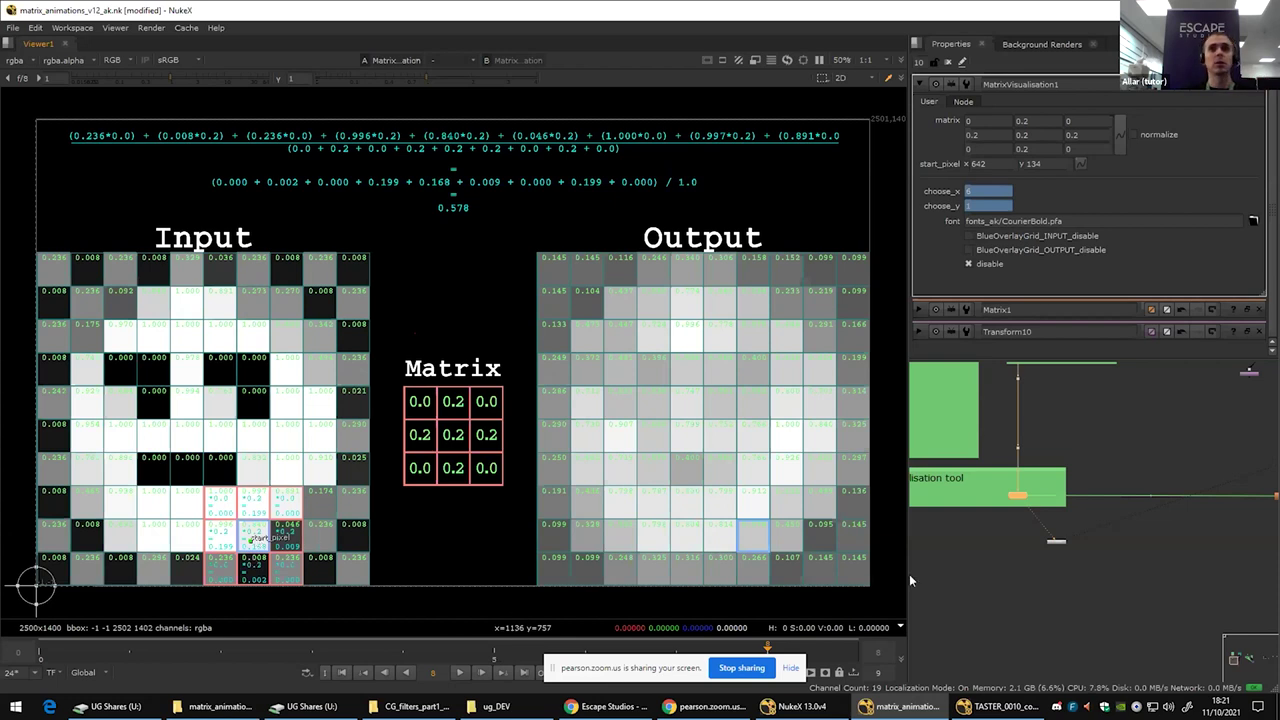
# Step: Delete the Viewer node below MatrixVisualisation1
pyautogui.scroll(-3, 1071, 560)
pyautogui.moveTo(1071, 560); pyautogui.dragTo(932, 560)
pyautogui.scroll(4, 932, 560)
pyautogui.moveTo(1080, 537); pyautogui.dragTo(1138, 539)
pyautogui.doubleClick(962, 543)
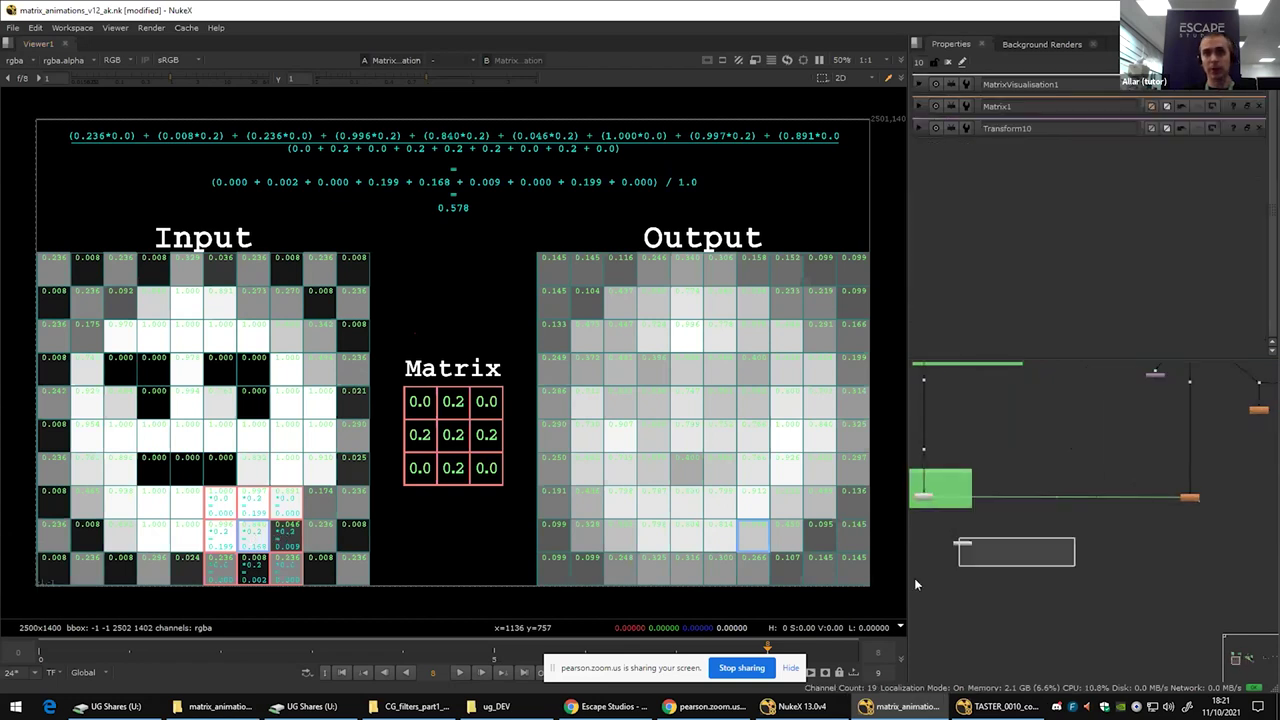
pyautogui.moveTo(915, 579); pyautogui.dragTo(909, 587)
pyautogui.press('Delete')
# Step: View the Berlin photo at Dot4, which feeds the manually built 3x3 Matrix group, in a new viewer
pyautogui.scroll(-4, 1088, 559)
pyautogui.moveTo(1255, 552); pyautogui.dragTo(937, 554)
pyautogui.scroll(5, 992, 464)
pyautogui.moveTo(996, 469); pyautogui.dragTo(1092, 472)
pyautogui.moveTo(1086, 474); pyautogui.dragTo(1076, 523)
pyautogui.press('1')
# Step: Widen the node graph area to show the Transform and Multiply nodes inside the 3x3 Matrix group
pyautogui.scroll(-3, 1007, 536)
pyautogui.scroll(2, 1049, 501)
pyautogui.scroll(2, 1097, 527)
pyautogui.scroll(4, 1177, 526)
pyautogui.moveTo(1177, 526); pyautogui.dragTo(1017, 436)
pyautogui.scroll(-3, 1108, 524)
pyautogui.scroll(3, 995, 478)
pyautogui.scroll(-2, 970, 485)
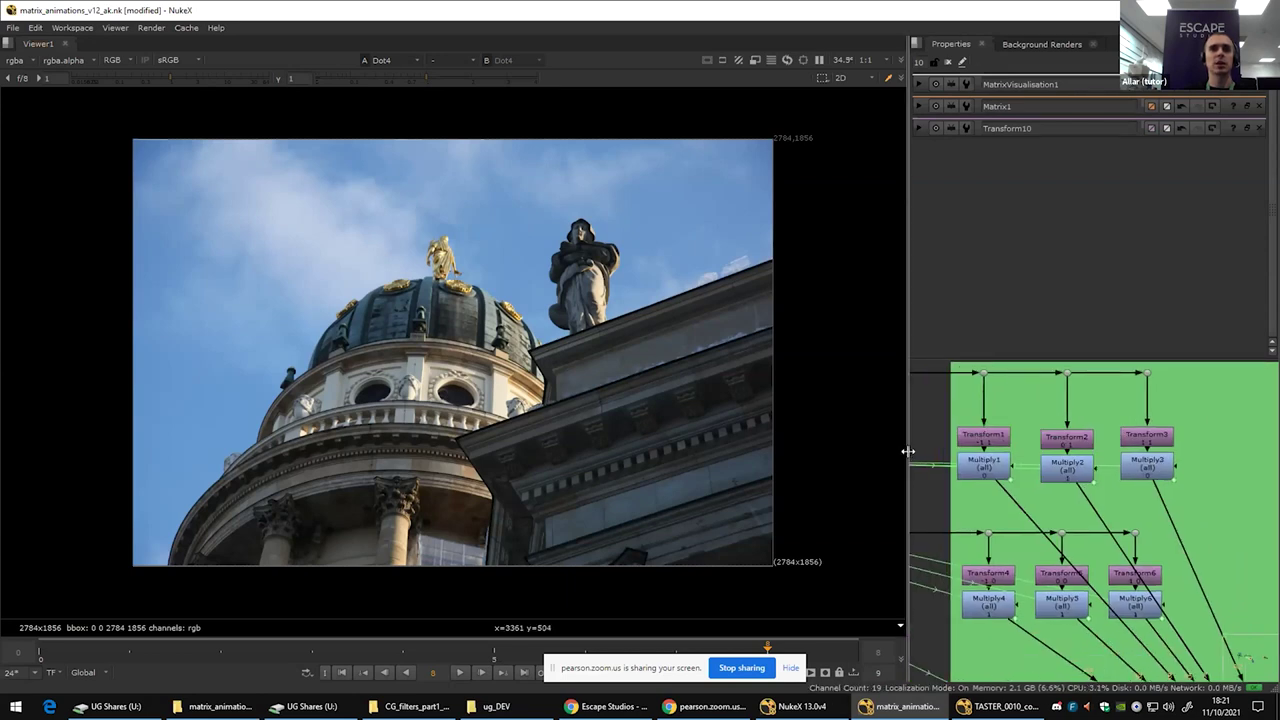
pyautogui.moveTo(907, 451); pyautogui.dragTo(766, 450)
# Step: View the outputs of Transform1, Transform2 and Transform3 one after another at pixel level to compare their offsets
pyautogui.scroll(2, 880, 450)
pyautogui.click(888, 438)
pyautogui.press('1')
pyautogui.scroll(8, 314, 337)
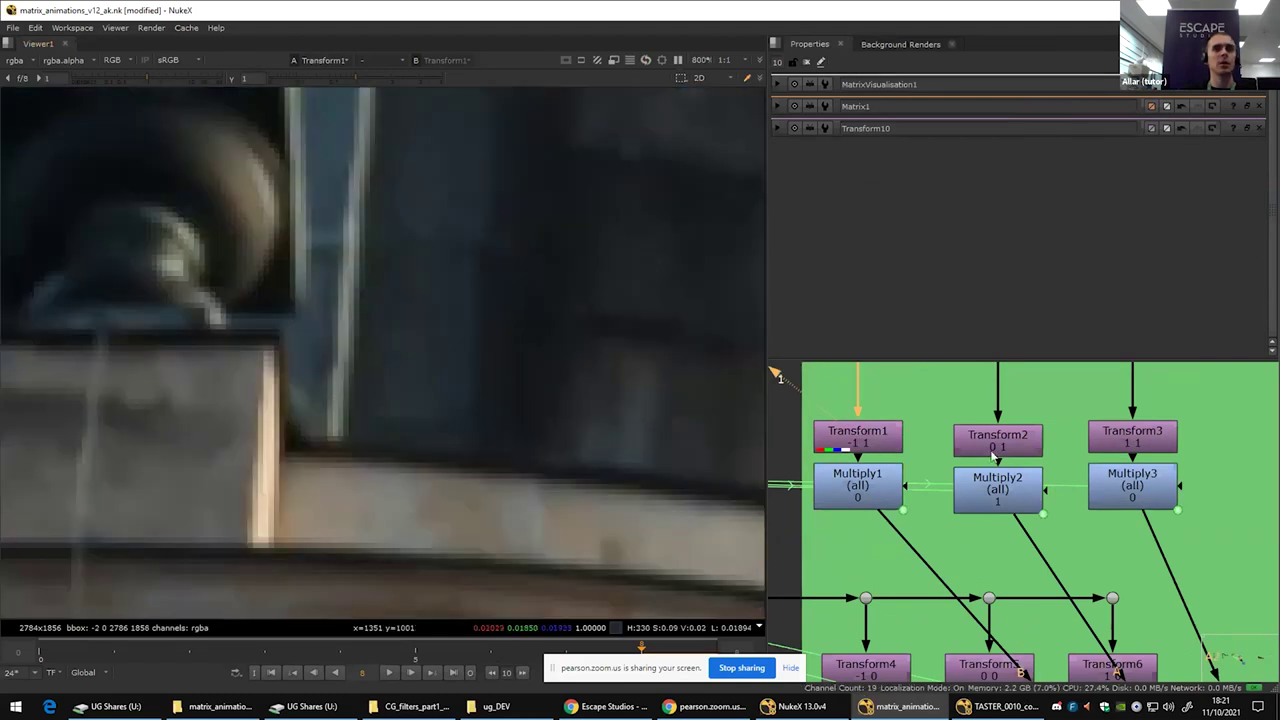
pyautogui.click(993, 455)
pyautogui.press('1')
pyautogui.click(1115, 450)
pyautogui.press('1')
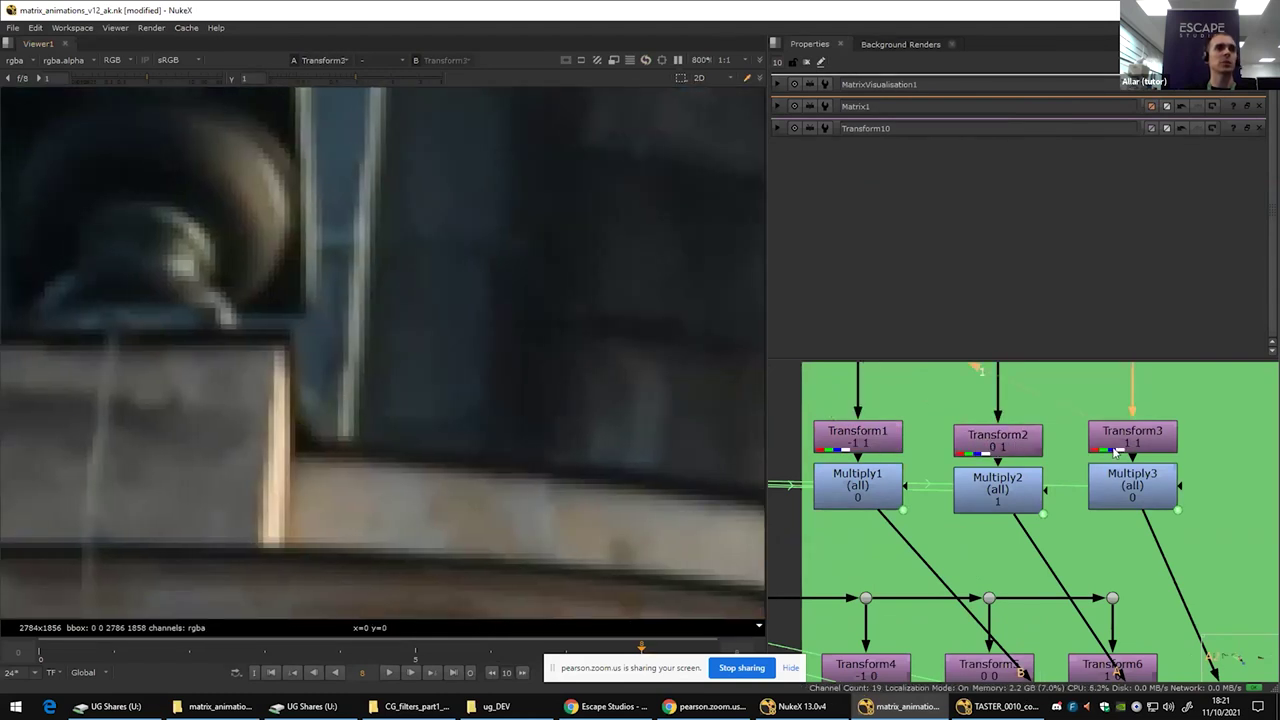
# Step: View the middle row's shifted copies one after another: Transform6, Transform5 and Transform4
pyautogui.scroll(-2, 1126, 529)
pyautogui.click(1117, 596)
pyautogui.press('1')
pyautogui.click(968, 598)
pyautogui.press('1')
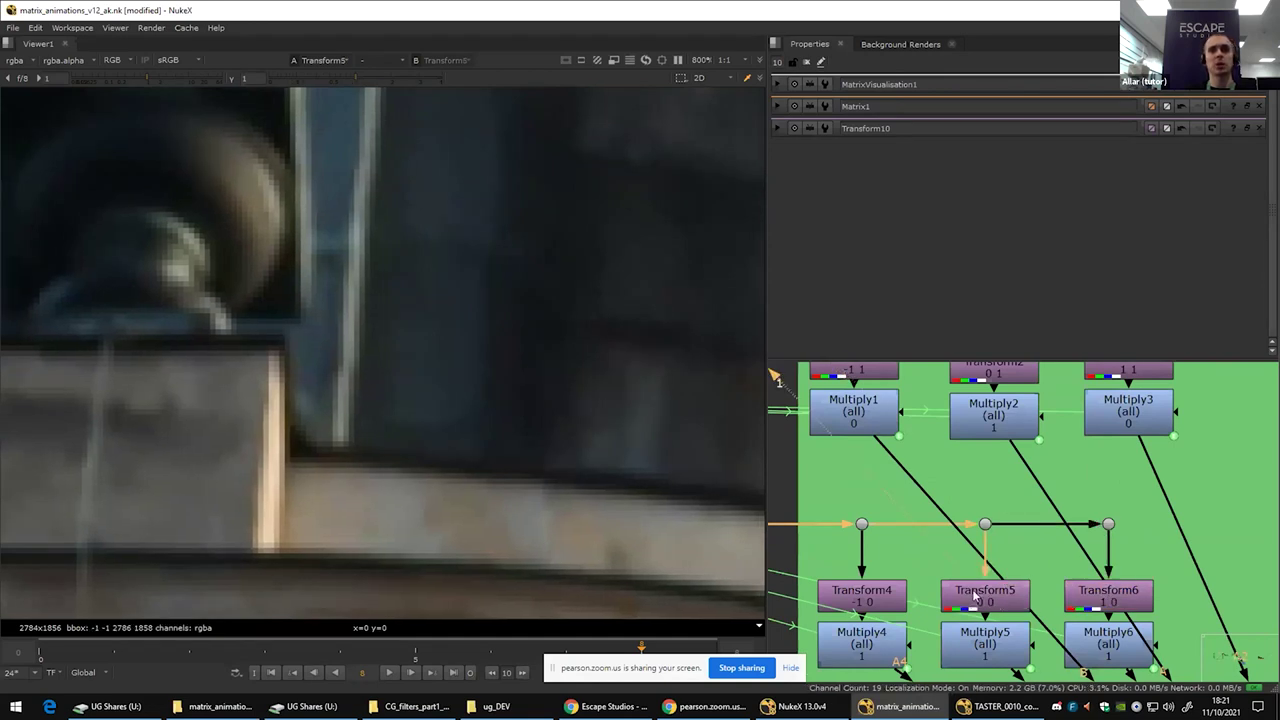
pyautogui.click(866, 604)
pyautogui.press('1')
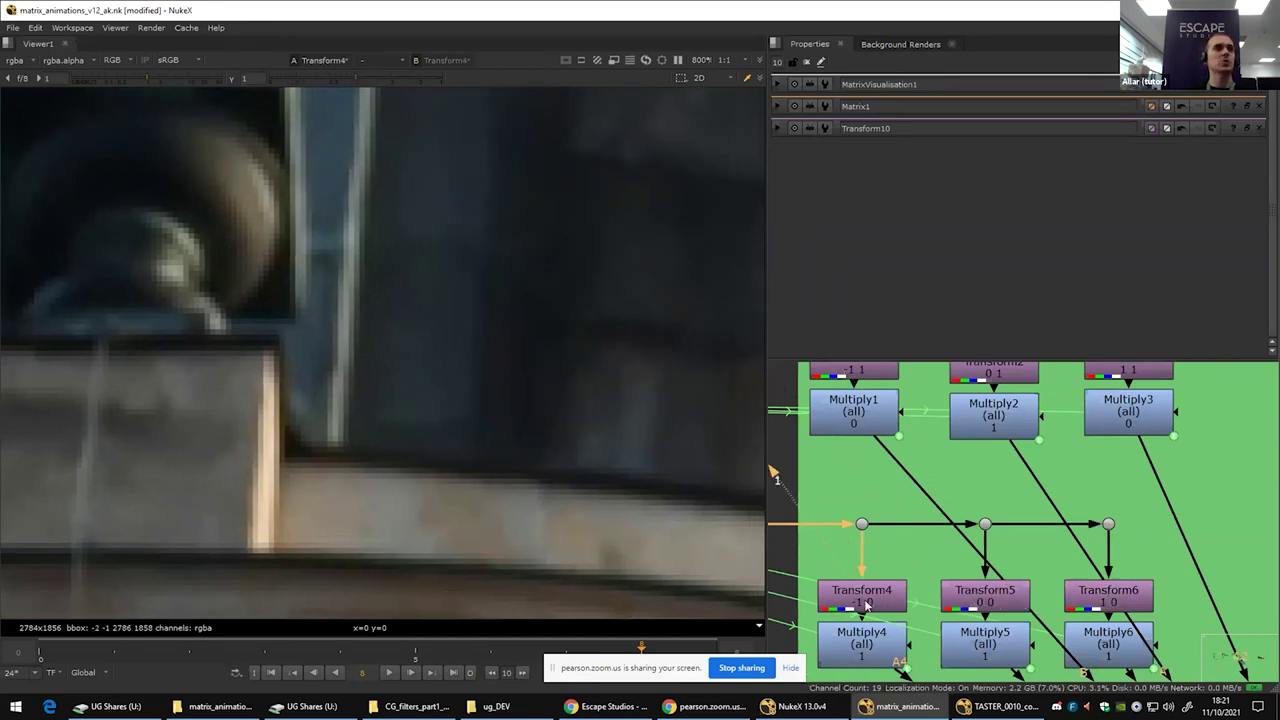
# Step: View the bottom row's shifted copies one after another: Transform7, Transform8 and Transform9
pyautogui.scroll(-3, 923, 575)
pyautogui.scroll(-1, 923, 573)
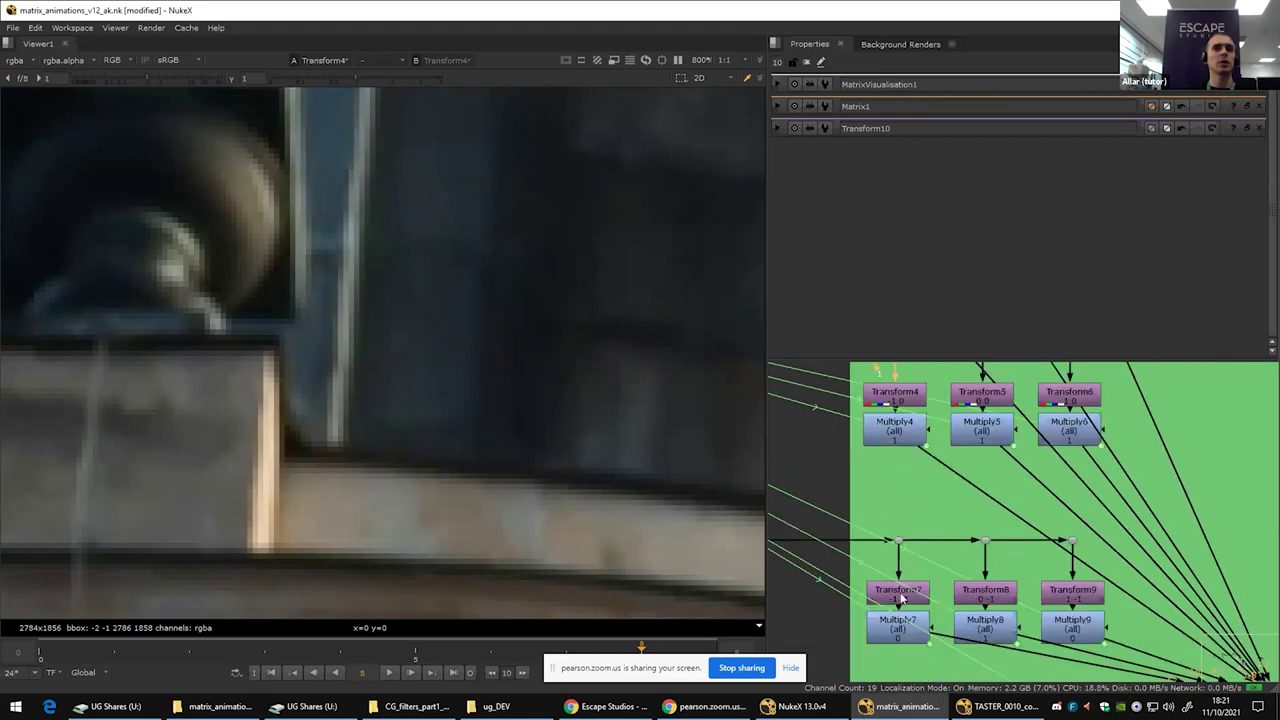
pyautogui.click(901, 597)
pyautogui.press('1')
pyautogui.click(980, 599)
pyautogui.press('1')
pyautogui.click(1068, 592)
pyautogui.press('1')
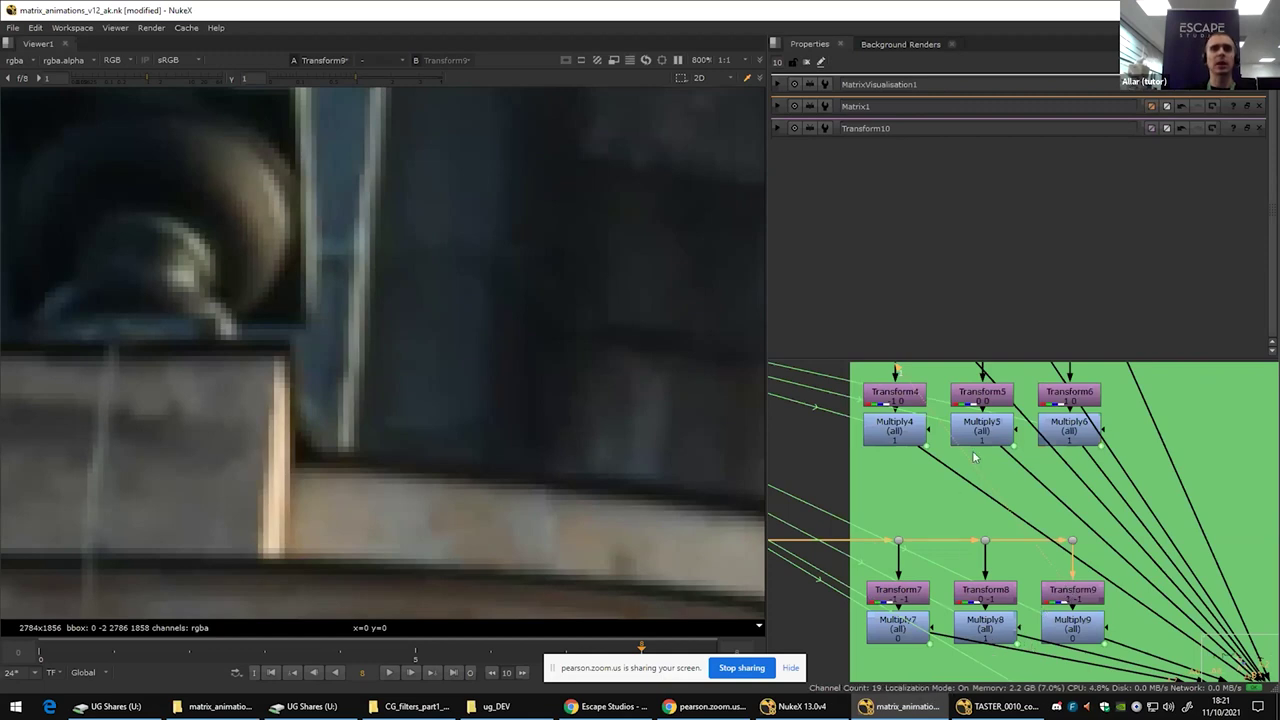
# Step: View the combined result of the nine multiplied copies at the Merge1 (plus) node
pyautogui.click(913, 434)
pyautogui.scroll(-3, 998, 576)
pyautogui.click(1000, 604)
pyautogui.press('1')
# Step: Open the Matrix10 node's settings and view its result to compare it with the manual build
pyautogui.scroll(-2, 1016, 570)
pyautogui.keyDown('alt'); pyautogui.moveTo(909, 542); pyautogui.dragTo(1106, 564); pyautogui.keyUp('alt')
pyautogui.doubleClick(897, 452)
pyautogui.press('1')
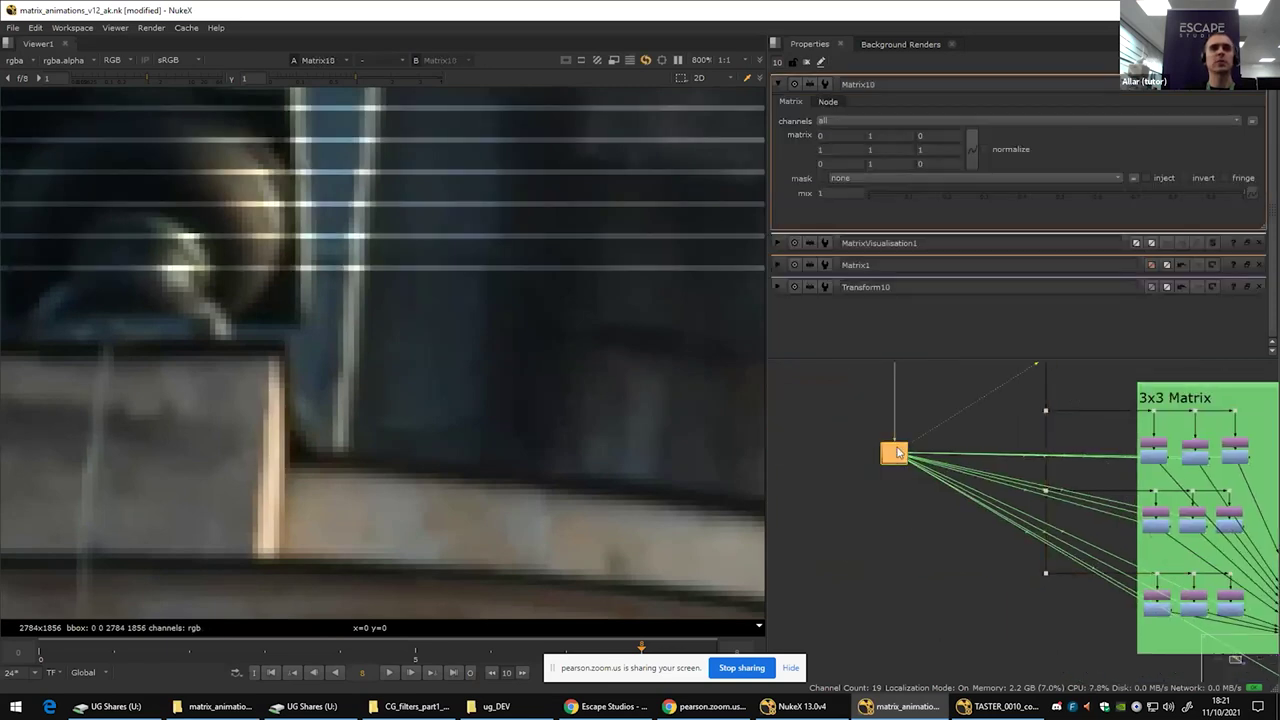
pyautogui.click(855, 149)
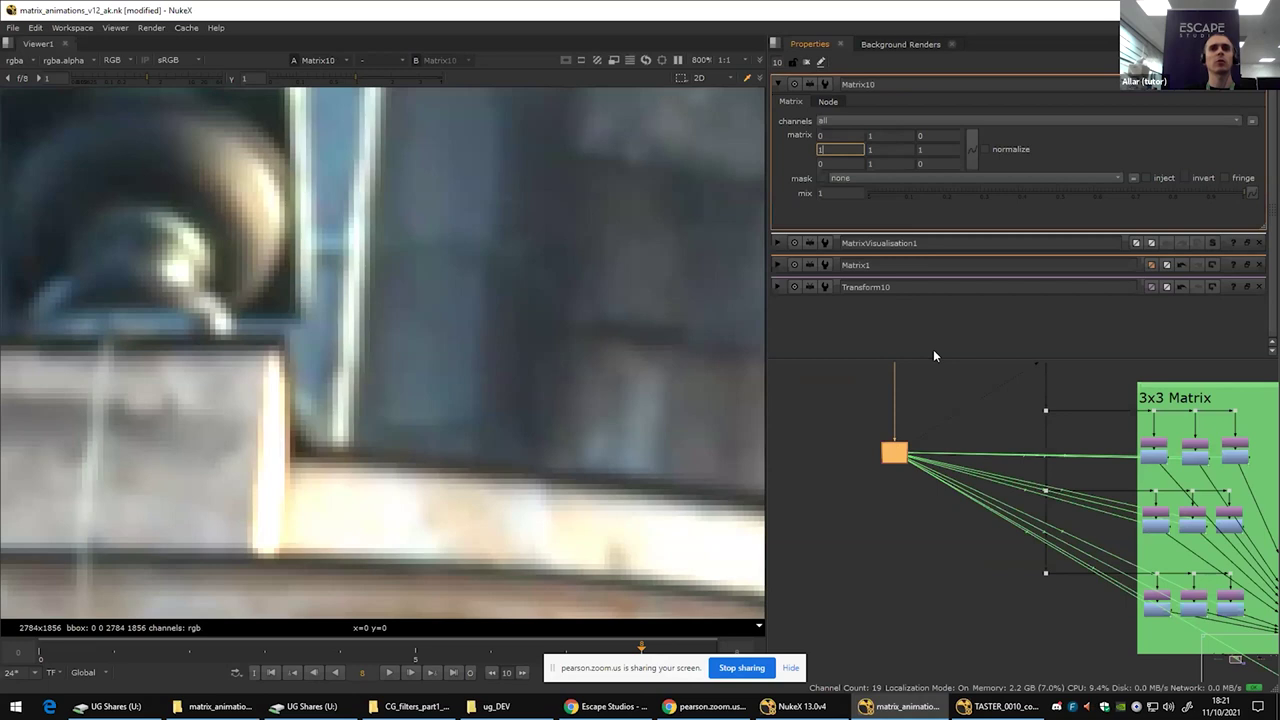
# Step: Open and view NoOp1 in the normalise group and inspect the expression behind its sum of the matrix
pyautogui.scroll(-5, 997, 500)
pyautogui.keyDown('alt'); pyautogui.moveTo(1146, 588); pyautogui.dragTo(1061, 509); pyautogui.keyUp('alt')
pyautogui.scroll(8, 1060, 508)
pyautogui.doubleClick(1023, 521)
pyautogui.doubleClick(1024, 522)
pyautogui.press('1')
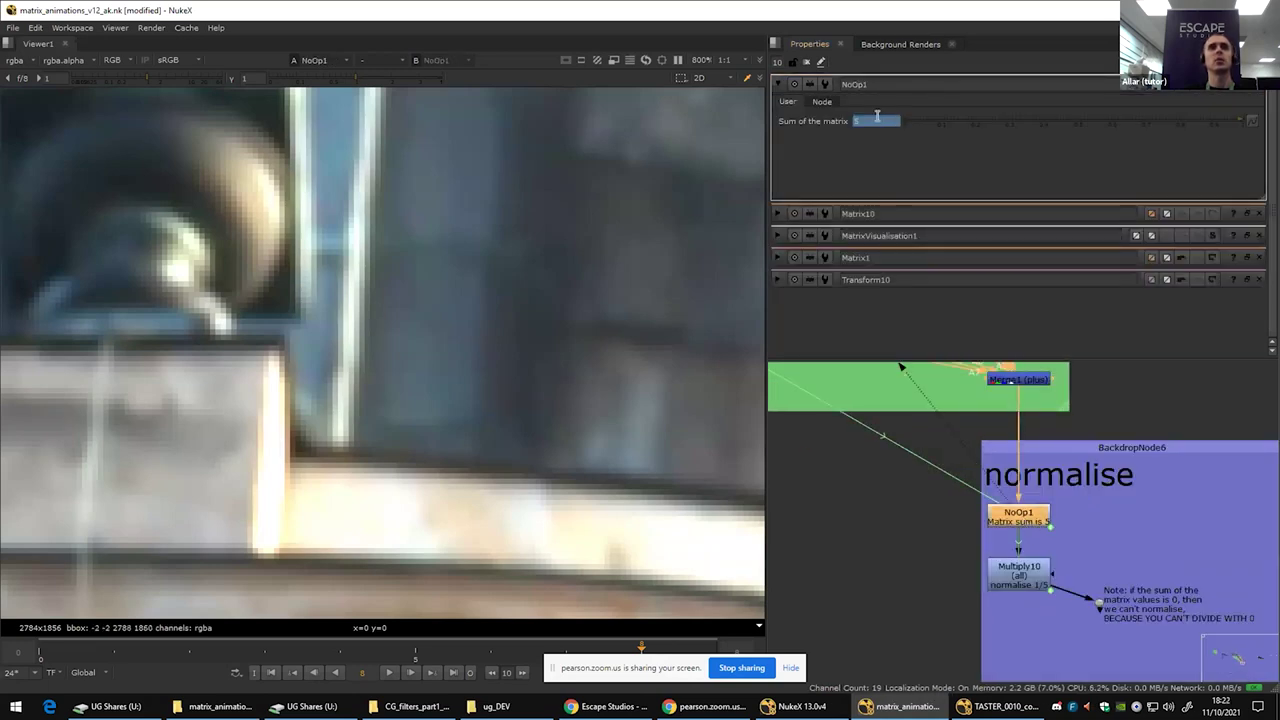
pyautogui.moveTo(877, 116)
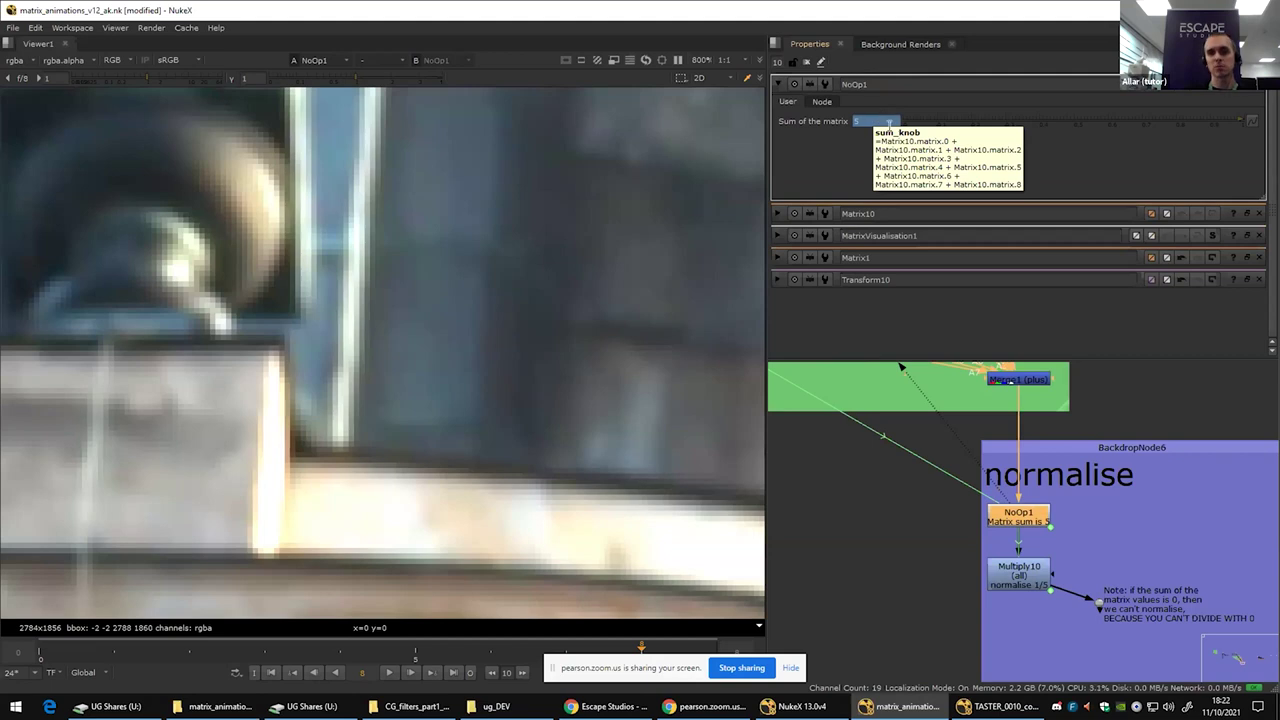
# Step: Open and view Multiply10 in the normalise group and inspect the expression behind its multiply value
pyautogui.scroll(-2, 1040, 507)
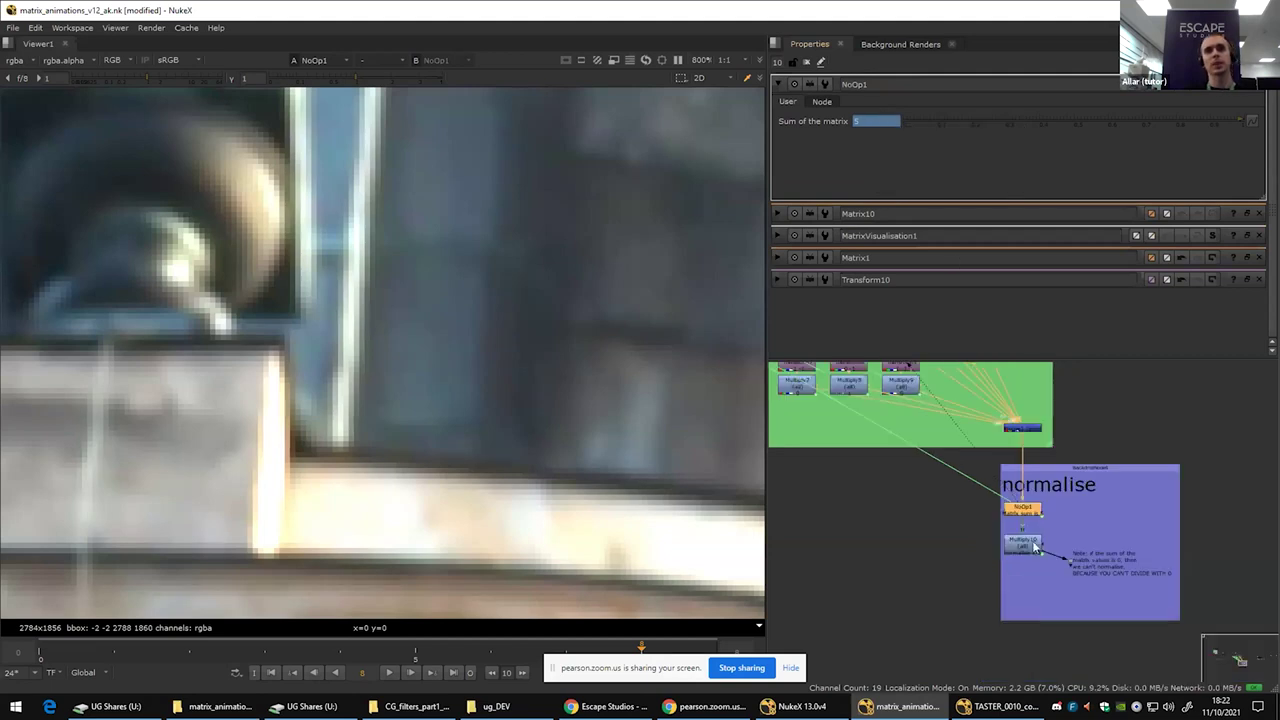
pyautogui.doubleClick(1035, 546)
pyautogui.press('1')
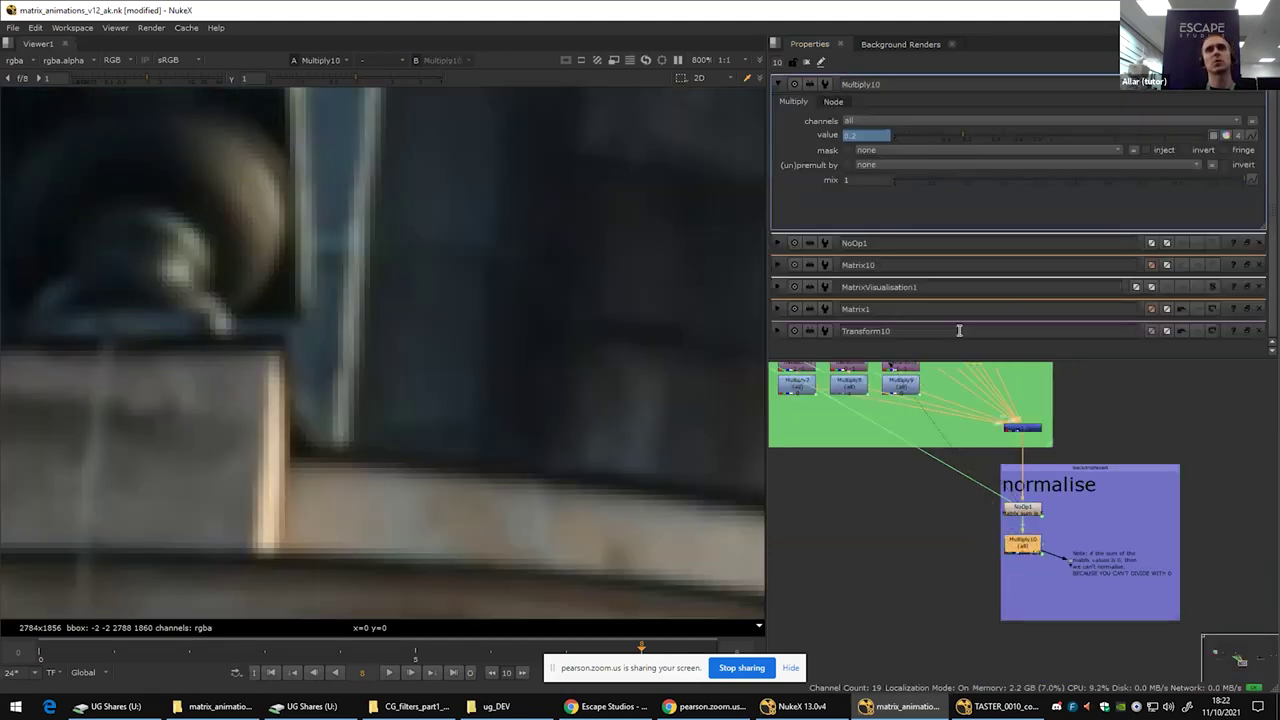
pyautogui.click(861, 137)
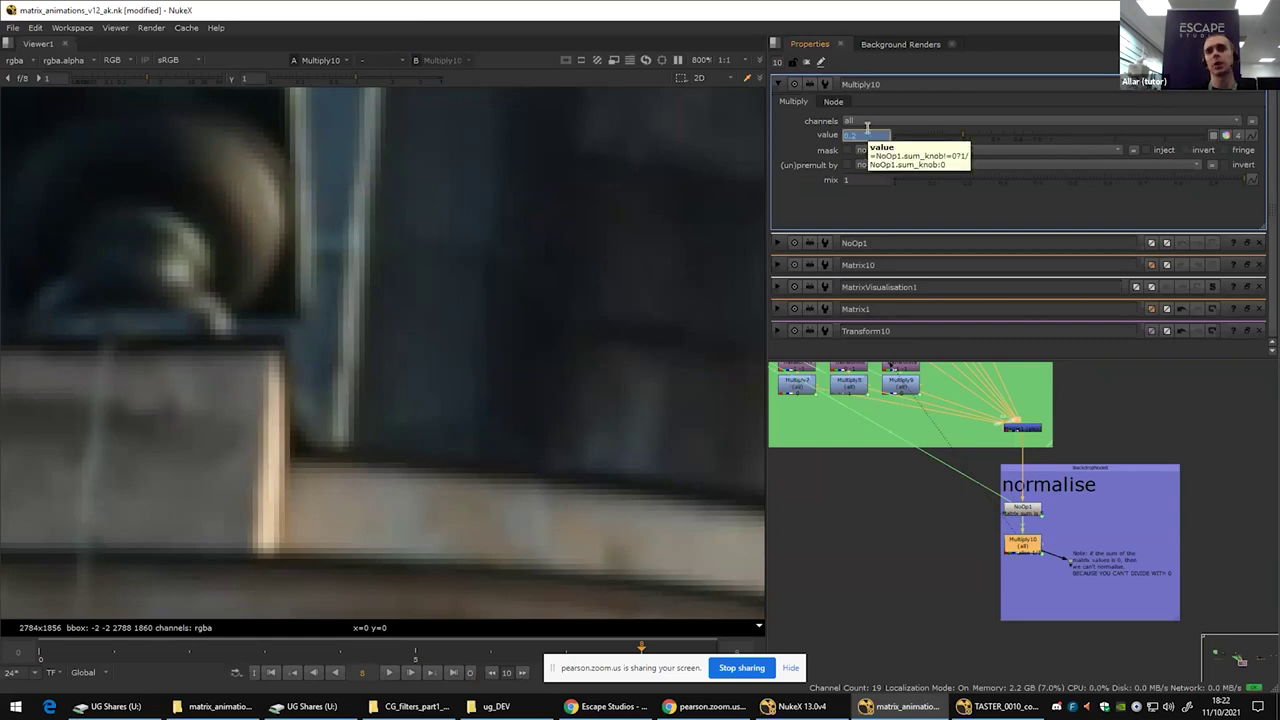
# Step: Delete the Viewer node above the 3x3 Matrix group
pyautogui.scroll(-6, 1073, 527)
pyautogui.moveTo(1006, 485); pyautogui.dragTo(1057, 534)
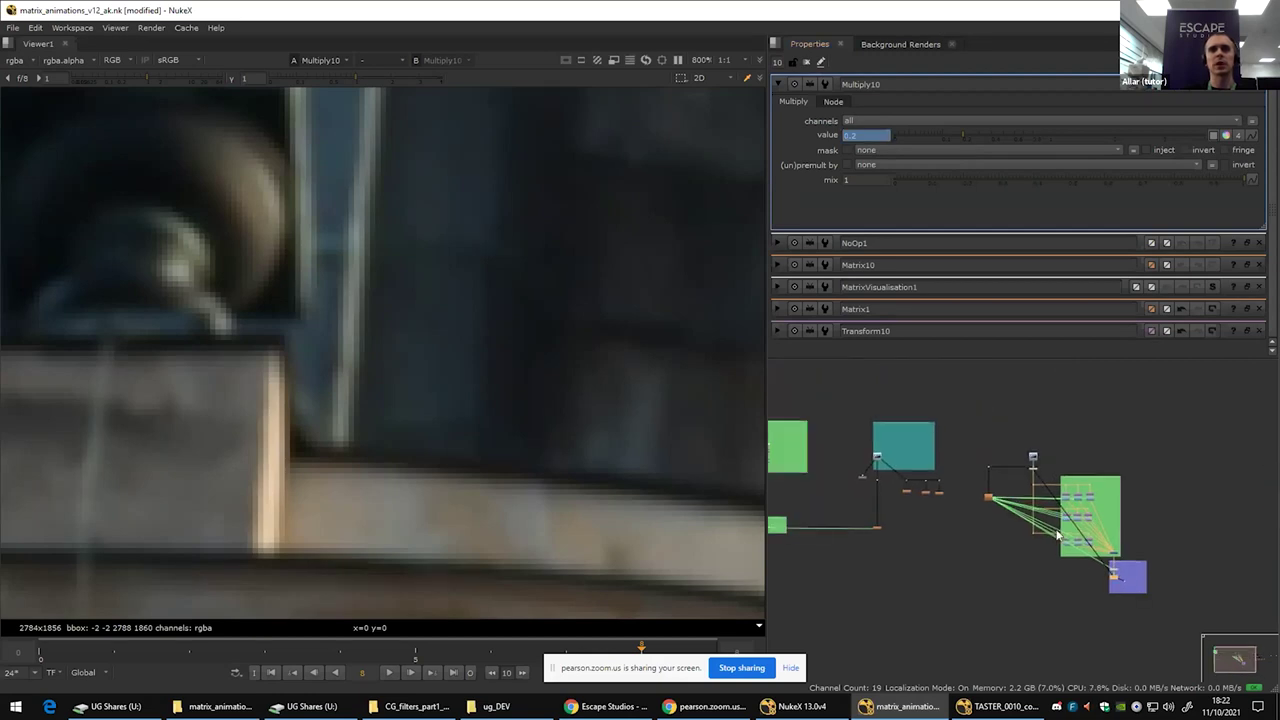
pyautogui.scroll(5, 1043, 506)
pyautogui.doubleClick(1123, 471)
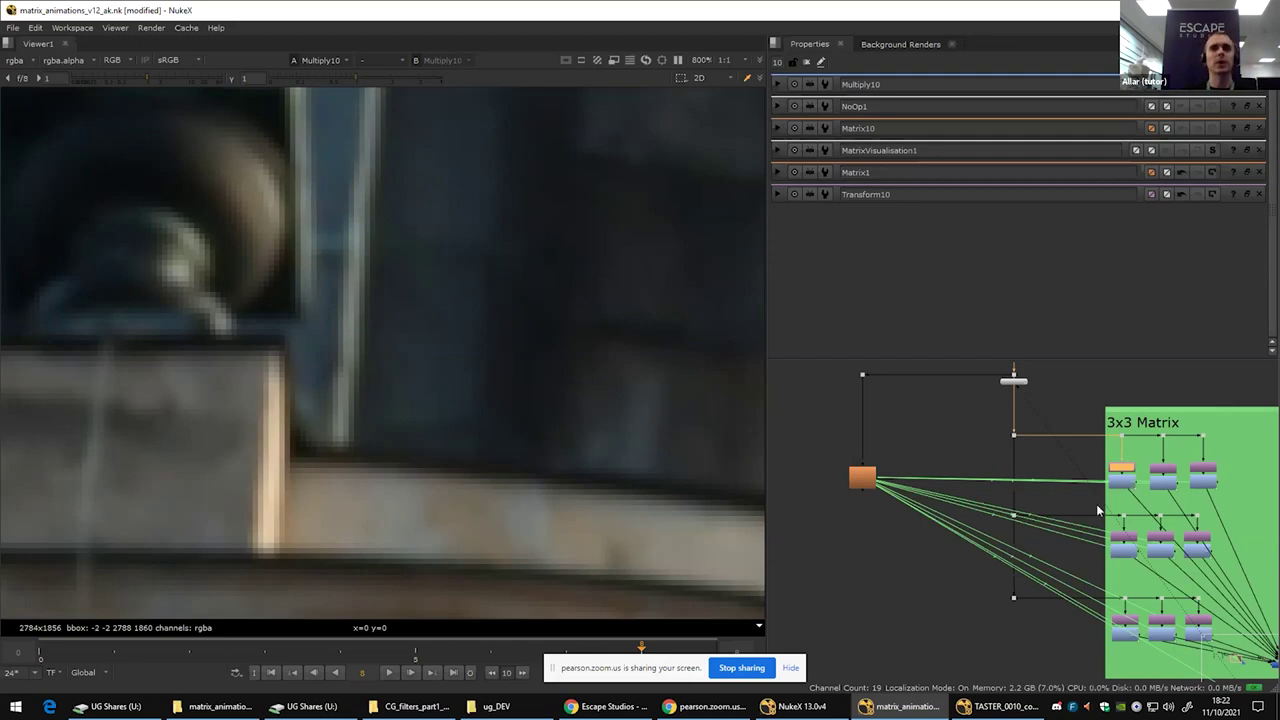
pyautogui.scroll(-5, 1098, 511)
pyautogui.scroll(8, 1040, 614)
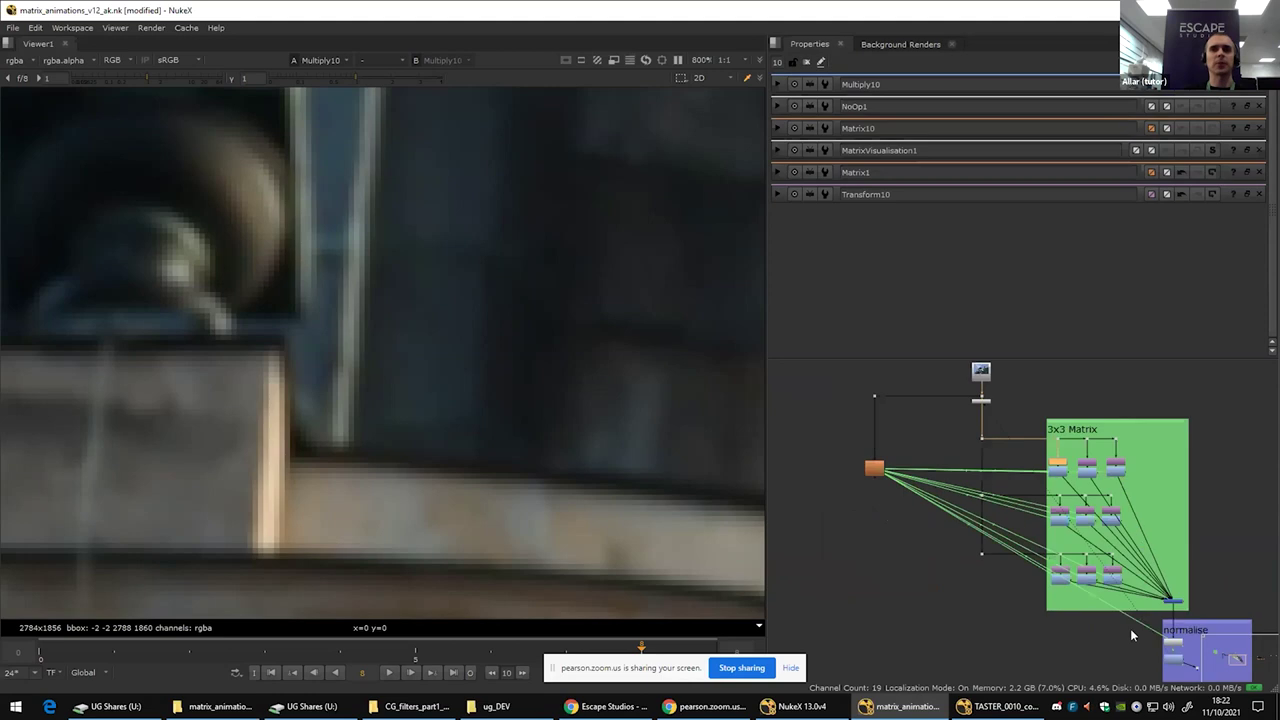
pyautogui.scroll(-3, 986, 377)
pyautogui.click(986, 375)
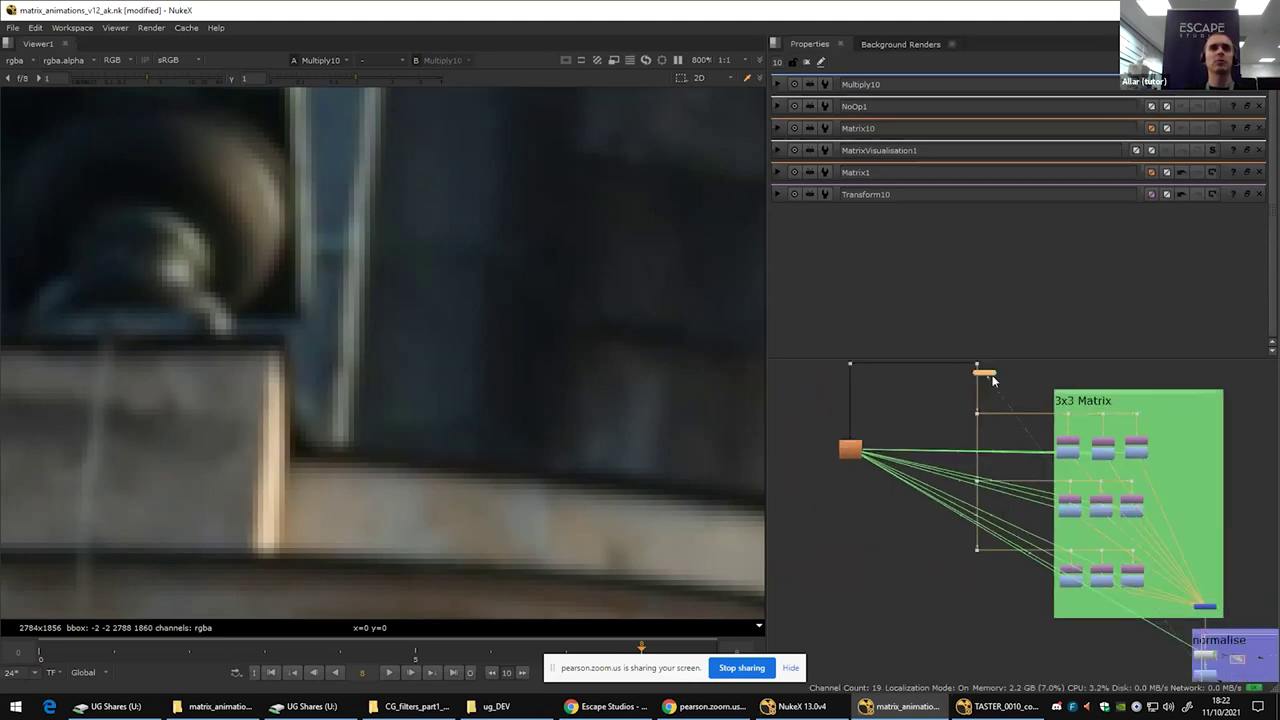
pyautogui.press('Delete')
# Step: Open Matrix1's settings, view its result in a new viewer, and delete that viewer again
pyautogui.scroll(-5, 991, 443)
pyautogui.moveTo(800, 497); pyautogui.dragTo(908, 500)
pyautogui.scroll(3, 907, 500)
pyautogui.doubleClick(944, 503)
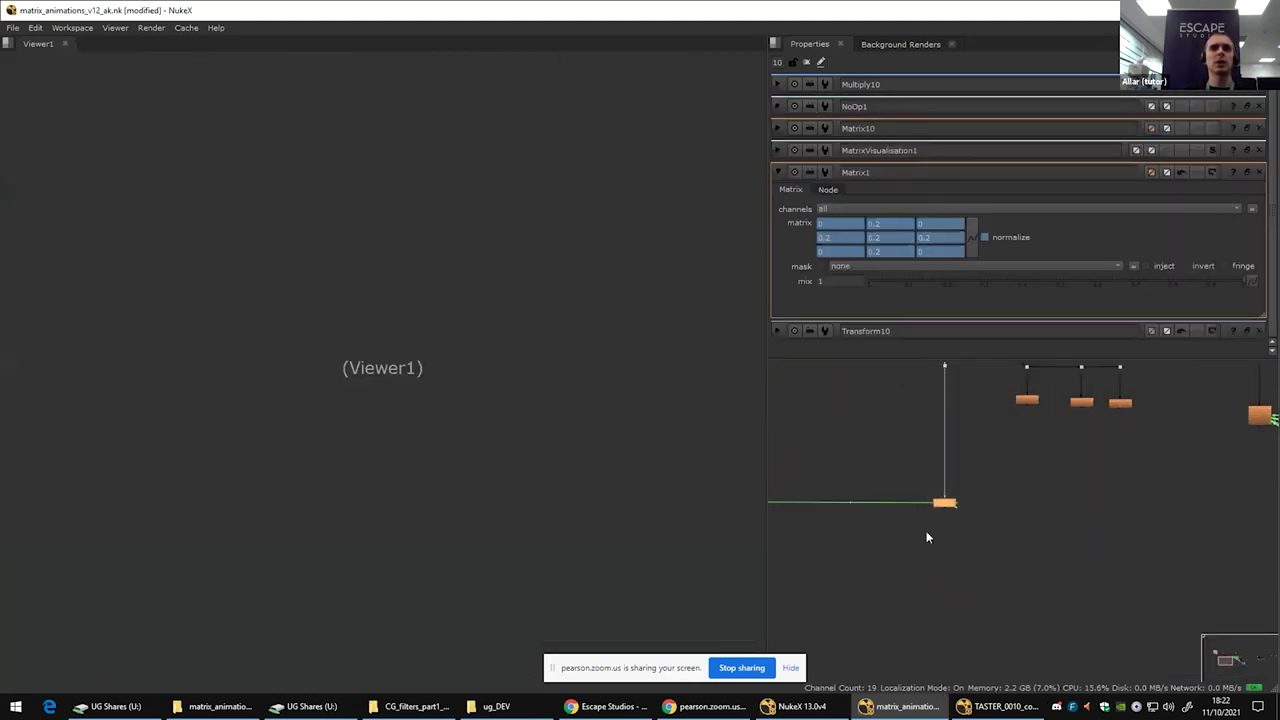
pyautogui.press('1')
pyautogui.scroll(-2, 937, 514)
pyautogui.moveTo(937, 514); pyautogui.dragTo(1048, 525)
pyautogui.scroll(2, 1082, 508)
pyautogui.press('Delete')
# Step: View MatrixVisualisation1's output in a new viewer and open the Matrix1 node's settings
pyautogui.doubleClick(941, 496)
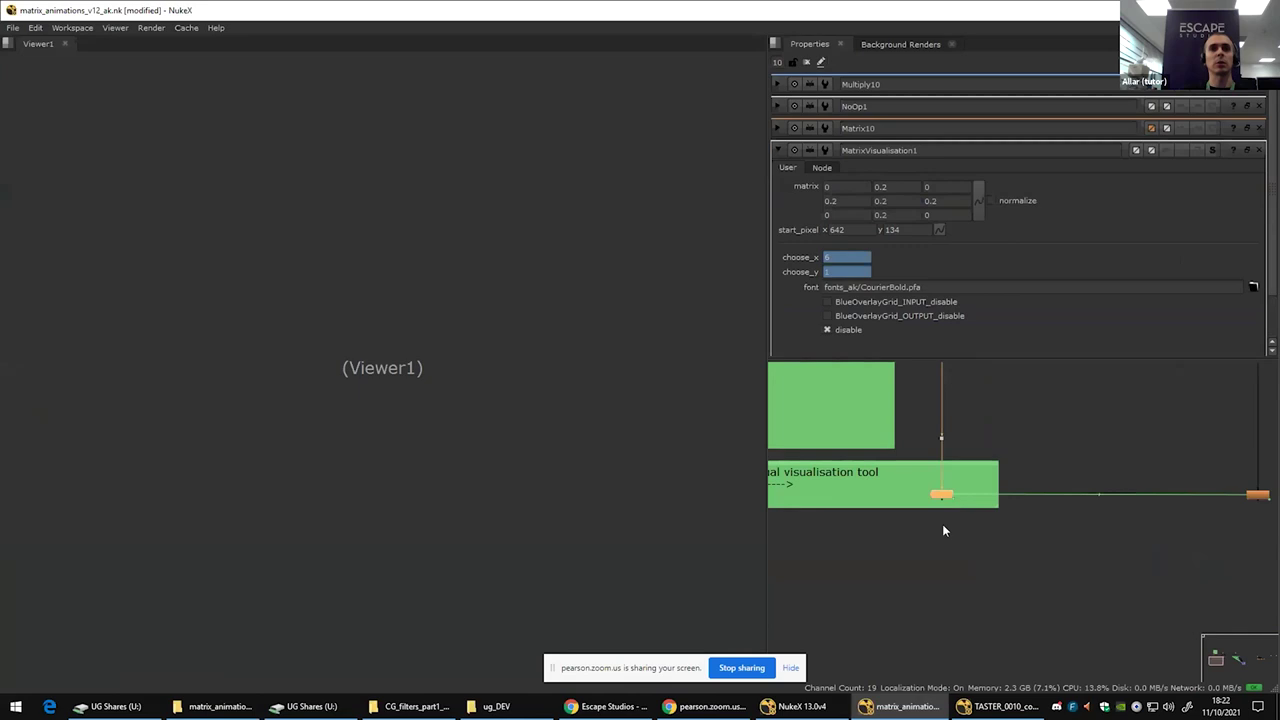
pyautogui.press('1')
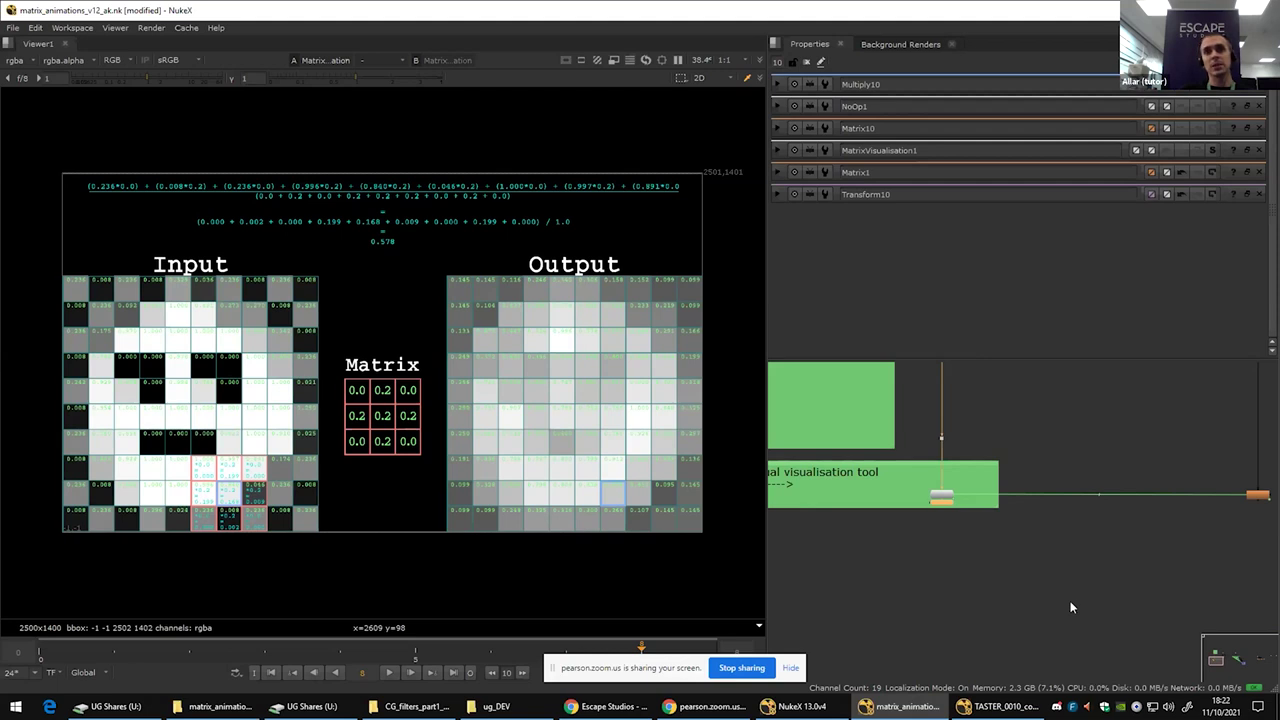
pyautogui.doubleClick(1262, 495)
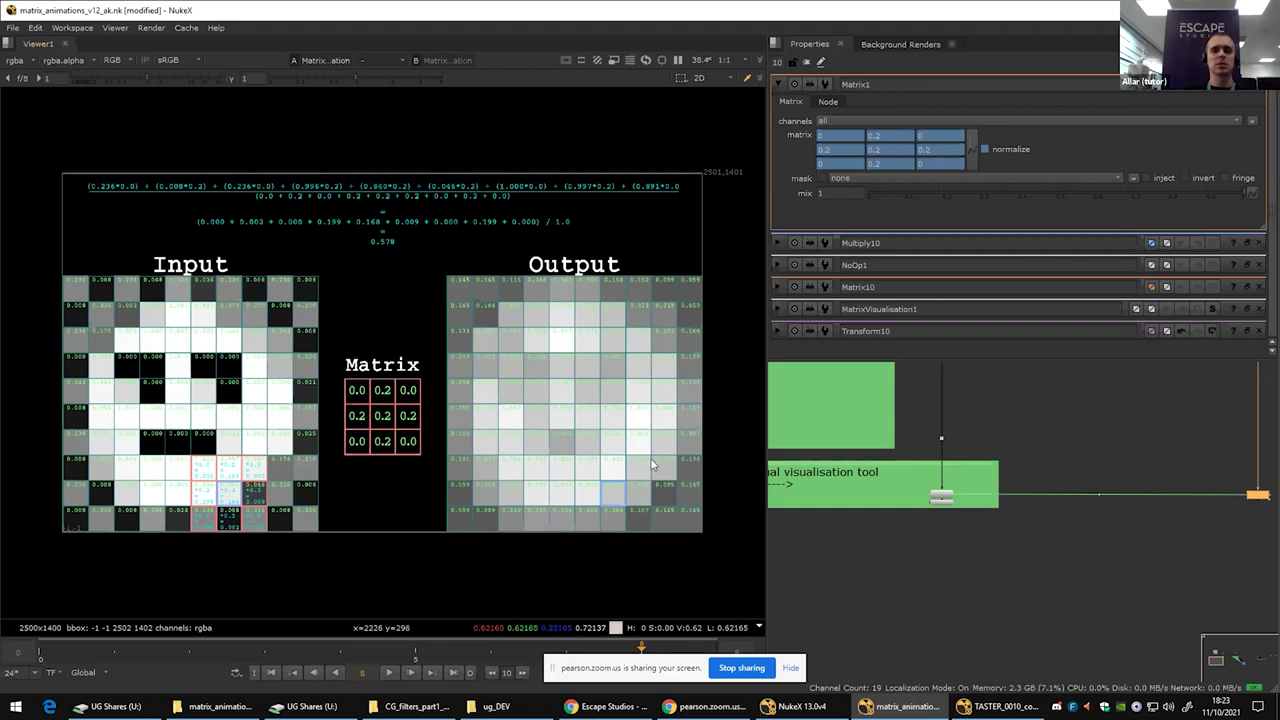
pyautogui.scroll(-2, 455, 444)
pyautogui.scroll(1, 455, 444)
pyautogui.scroll(2, 455, 444)
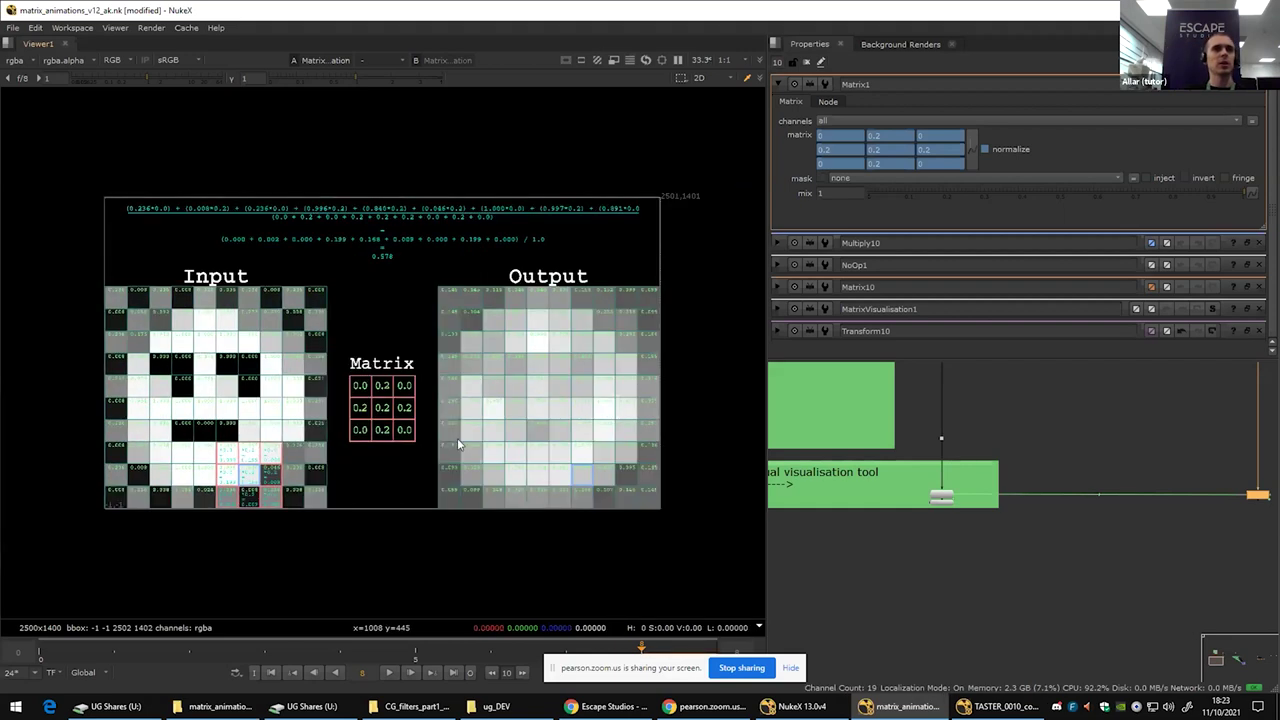
pyautogui.scroll(-4, 1010, 529)
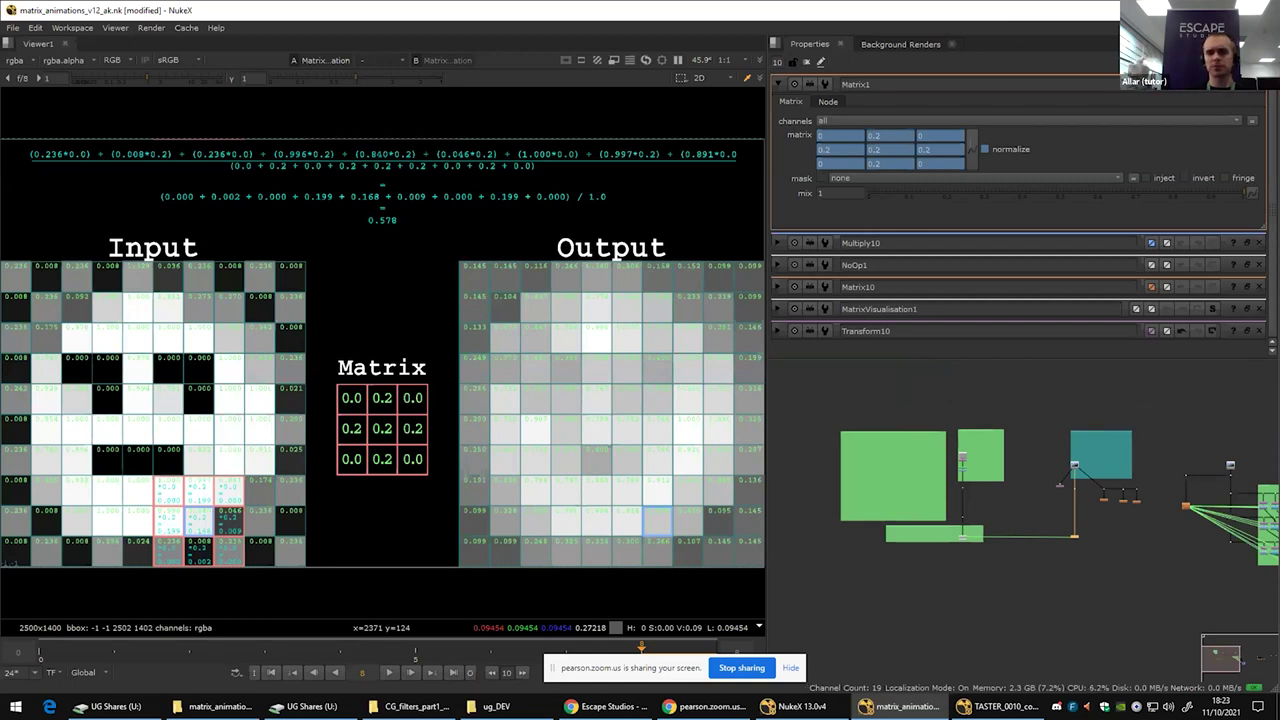
pyautogui.scroll(3, 1096, 467)
pyautogui.scroll(2, 1070, 474)
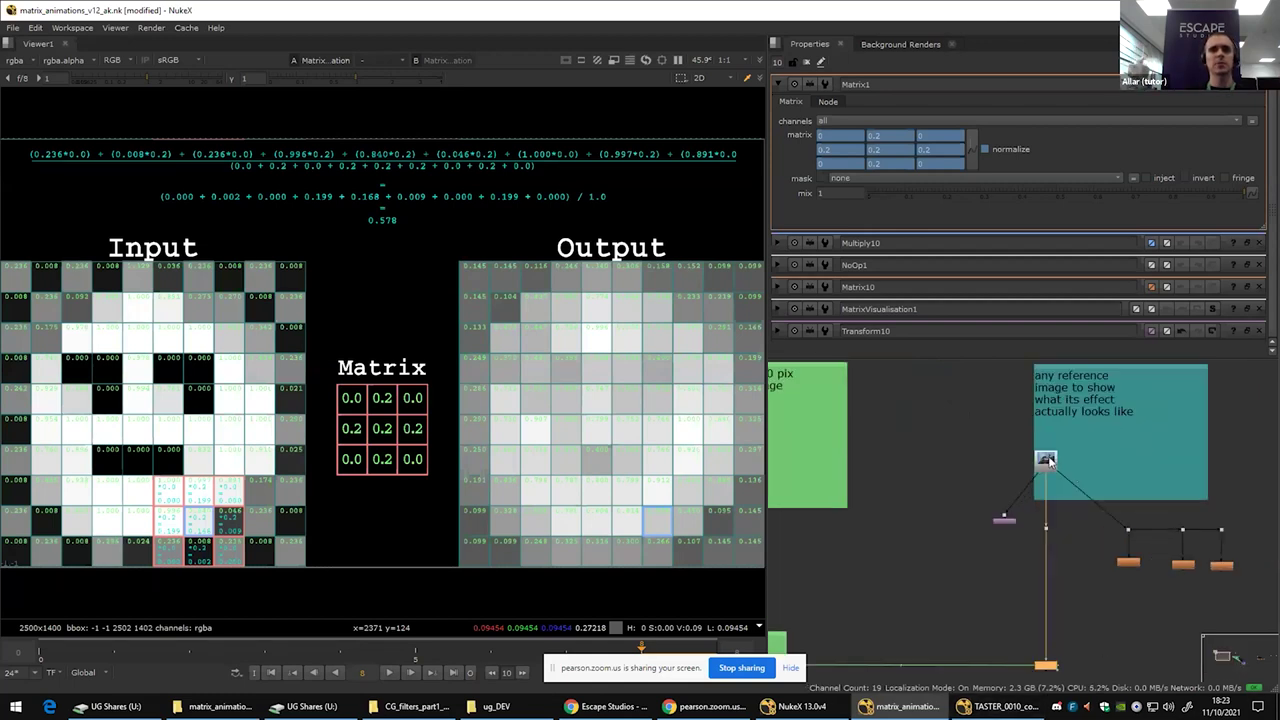
# Step: Paste a copy of the berlin.JPG Read node into an empty area of the node graph near the visualisation tool
pyautogui.click(1052, 462)
pyautogui.scroll(-3, 1079, 655)
pyautogui.moveTo(997, 605); pyautogui.dragTo(1017, 457)
pyautogui.scroll(6, 934, 566)
pyautogui.hotkey('ctrl', 'v')
pyautogui.scroll(-2, 890, 440)
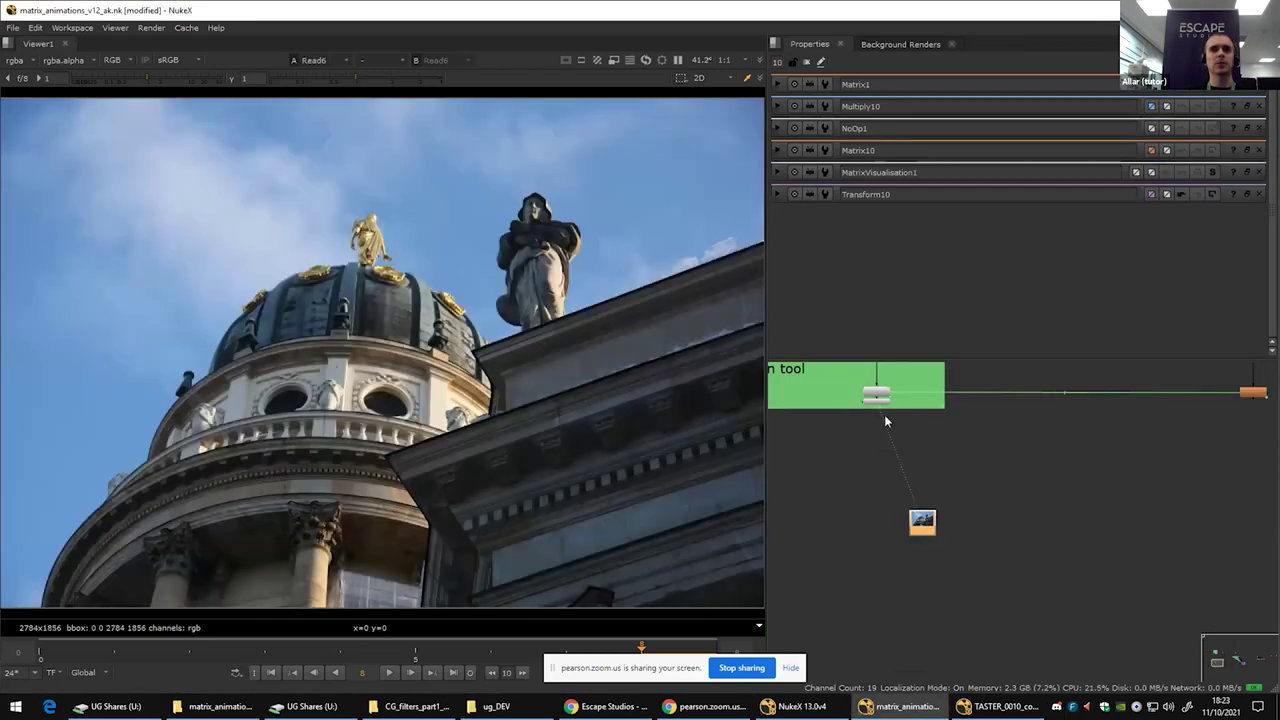
# Step: Place the Viewer below the pasted Read node, open the Read node's settings and leave space between the two nodes
pyautogui.moveTo(883, 403); pyautogui.dragTo(935, 557)
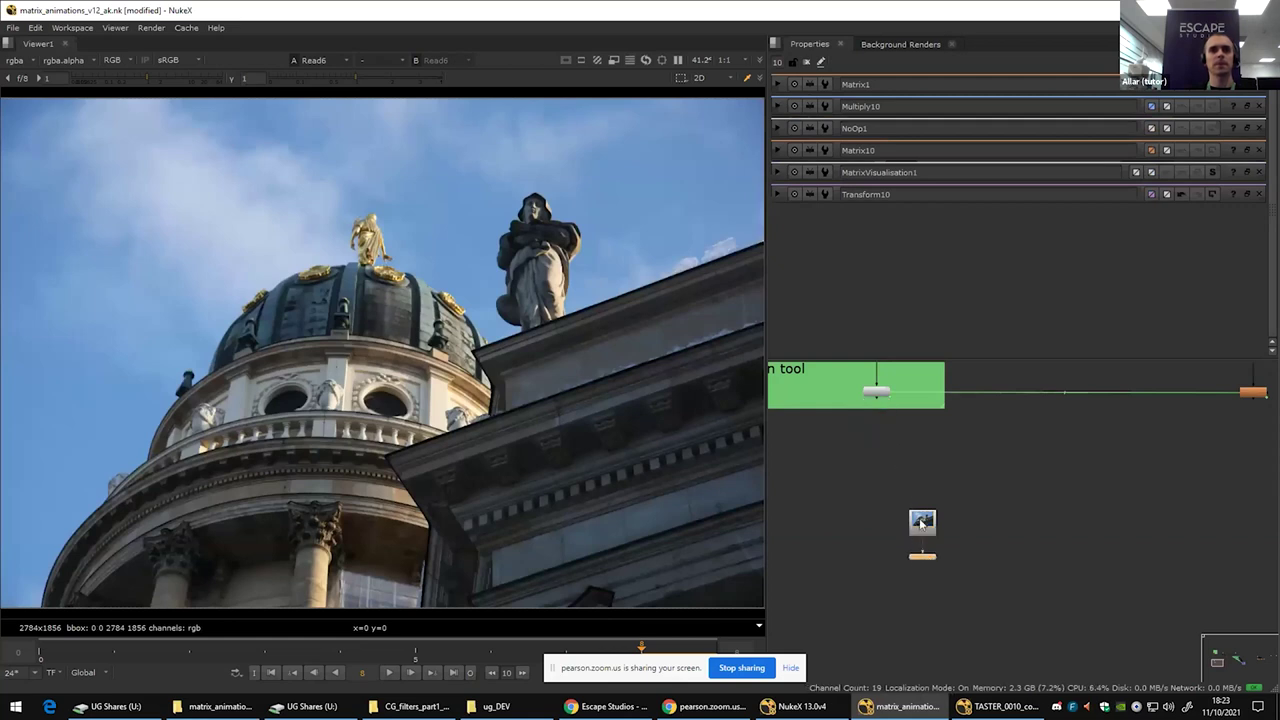
pyautogui.click(922, 522)
pyautogui.scroll(3, 948, 583)
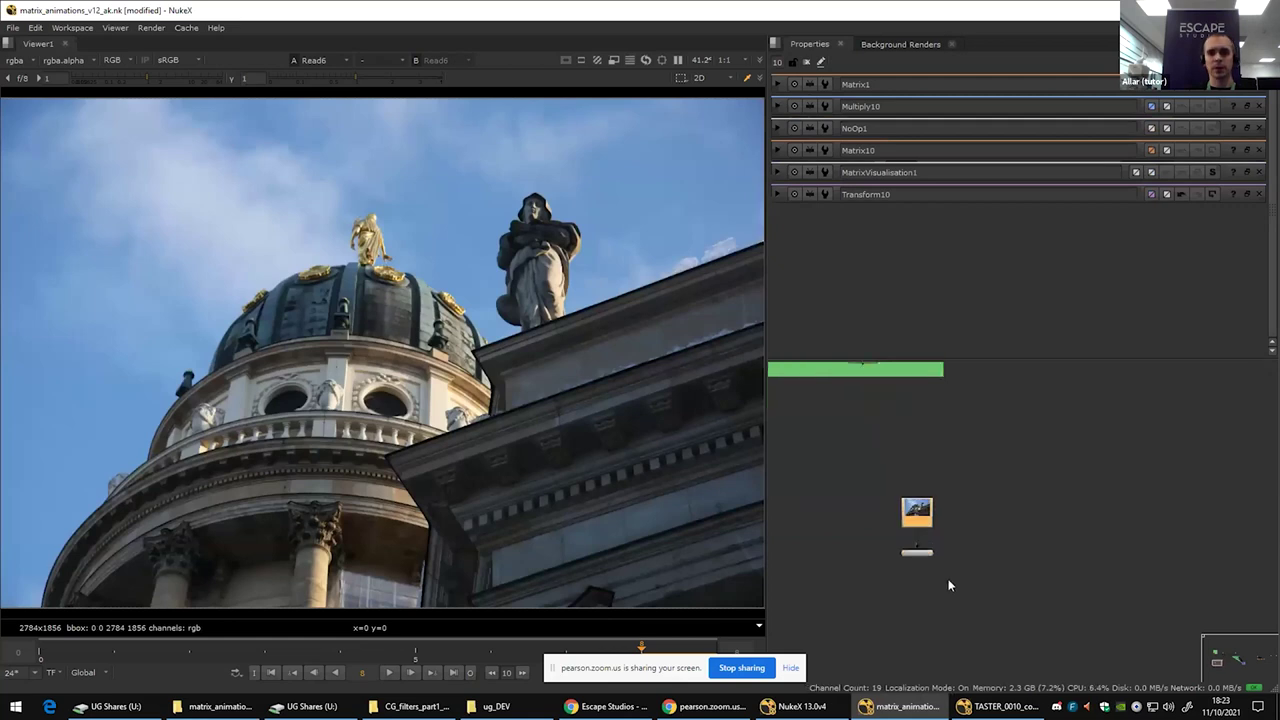
pyautogui.doubleClick(920, 503)
pyautogui.moveTo(924, 517); pyautogui.dragTo(920, 481)
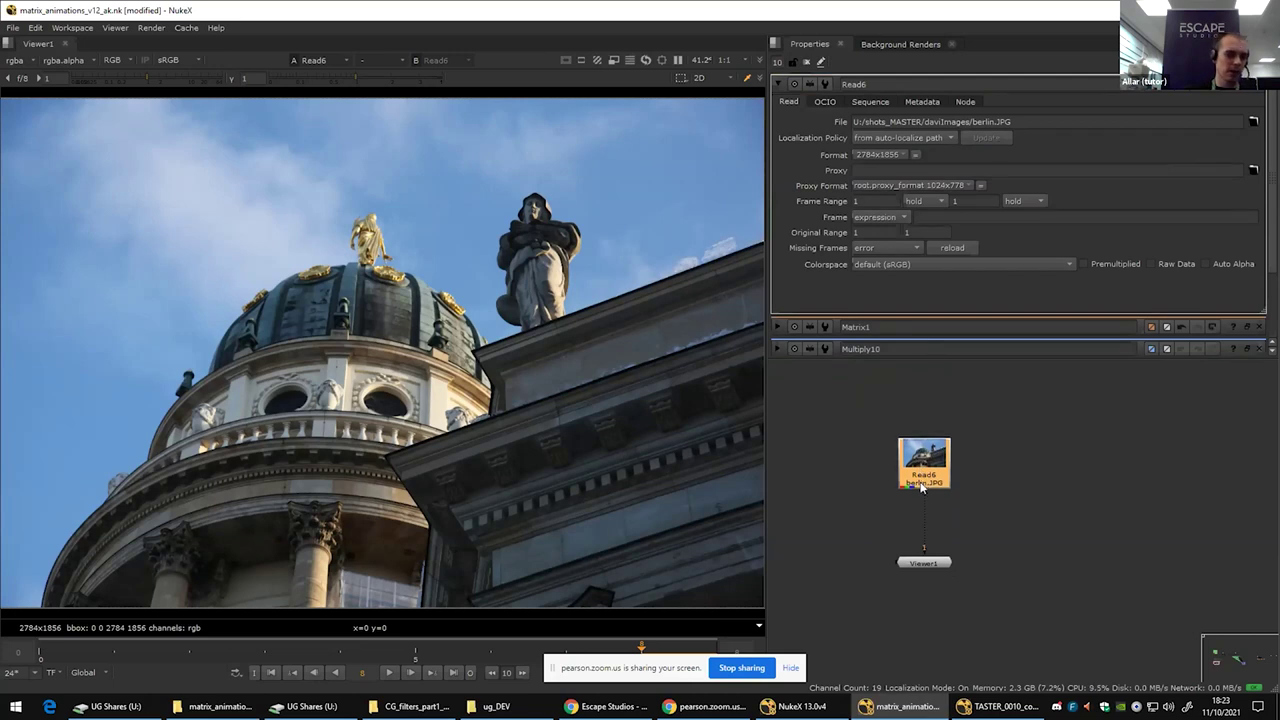
# Step: Add a Matrix node below the berlin.JPG Read node with a width of 9 and a height of 1
pyautogui.press('Tab')
pyautogui.write('matrix')
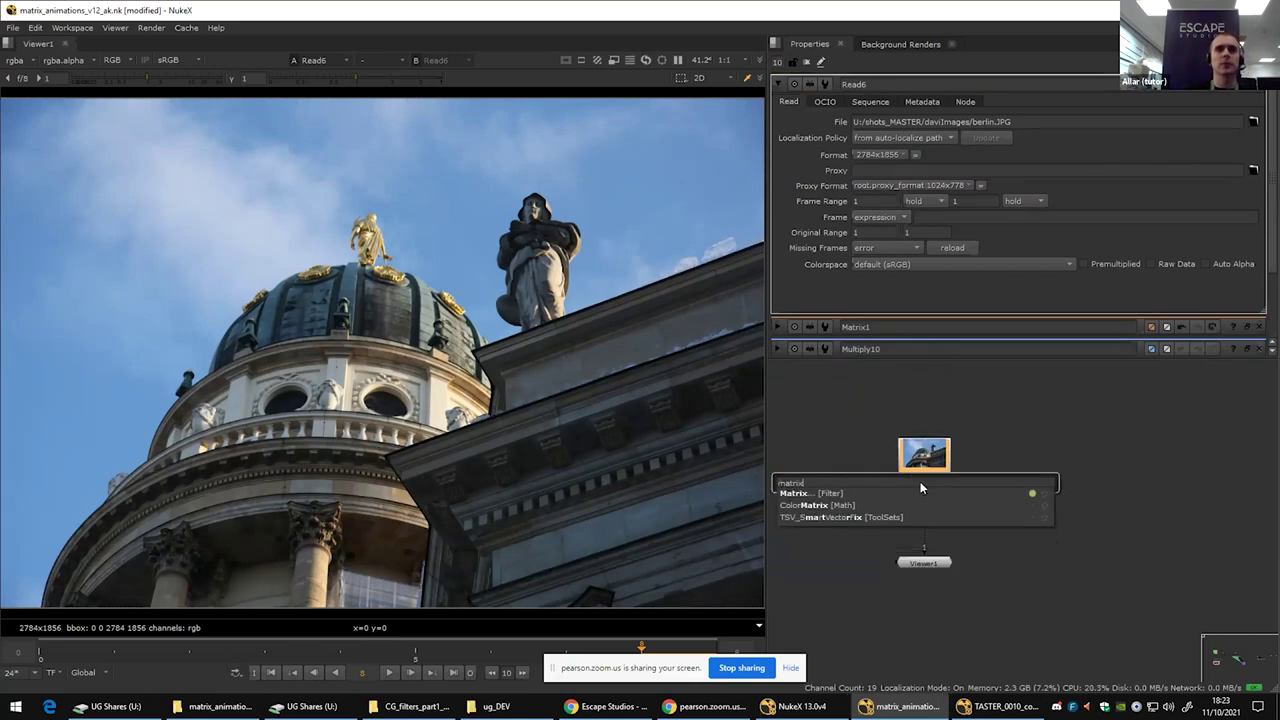
pyautogui.press('Return')
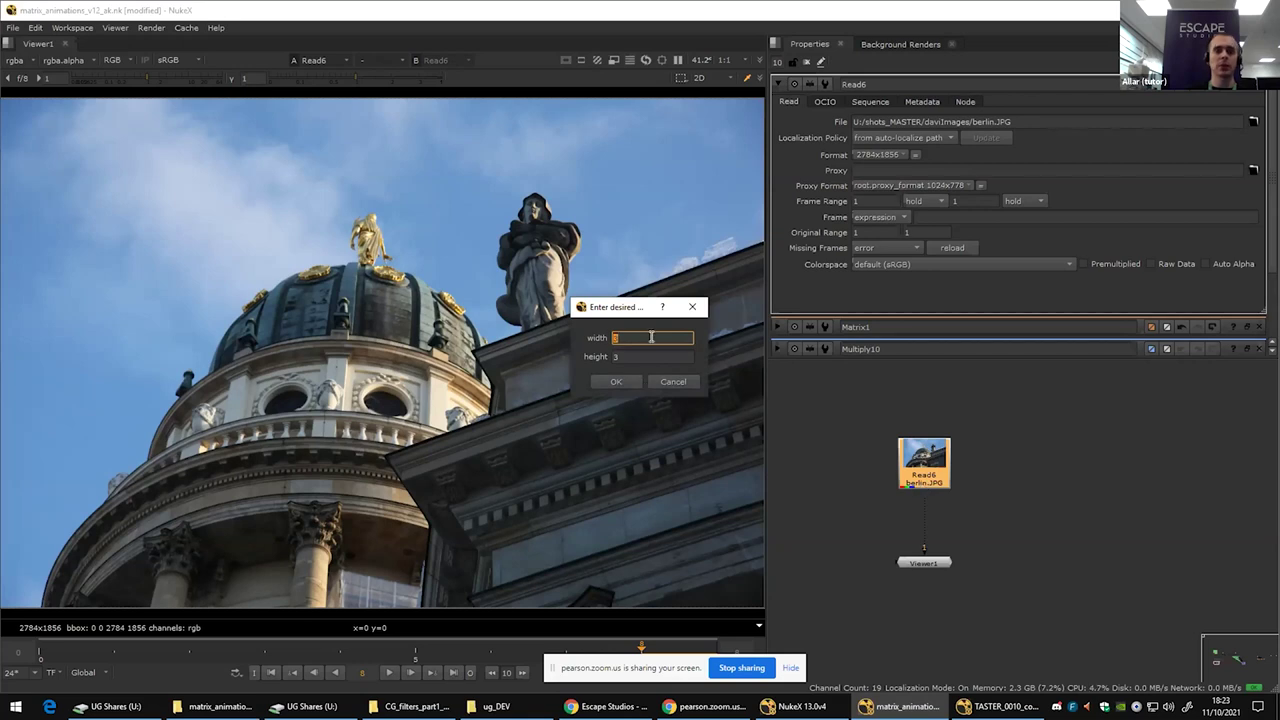
pyautogui.write('9')
pyautogui.press('Tab')
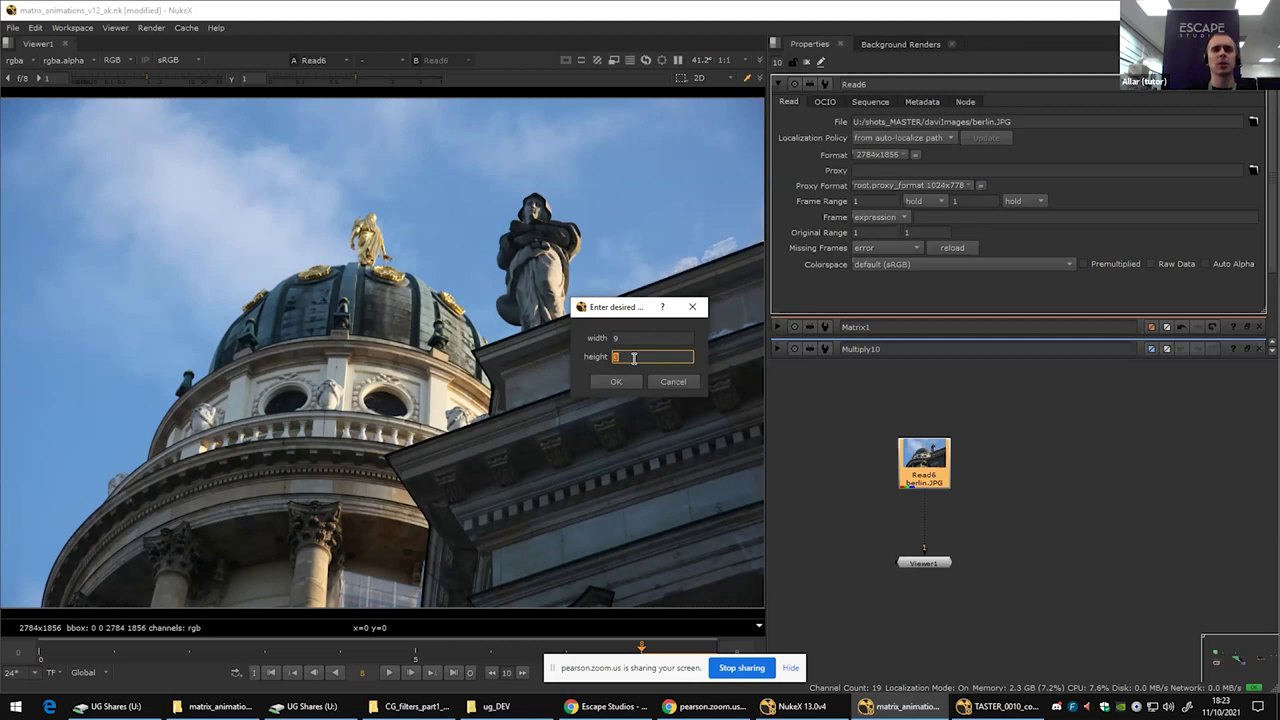
pyautogui.write('9')
pyautogui.press('Return')
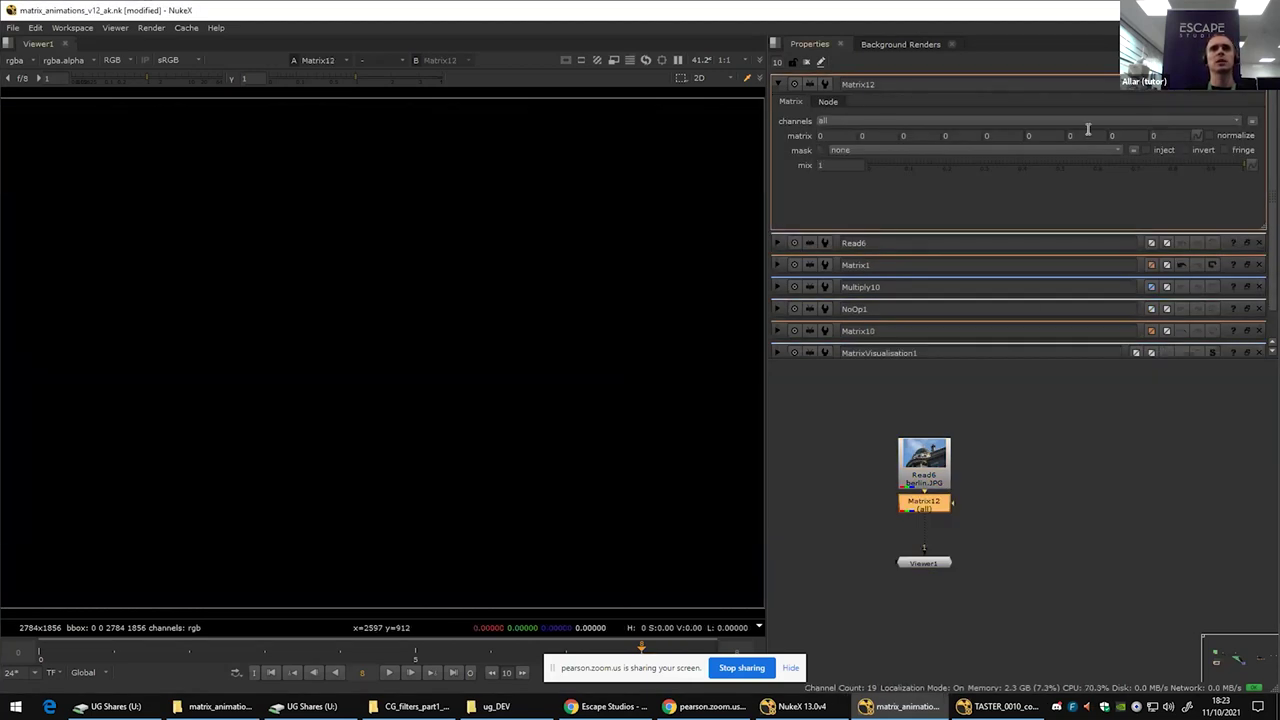
# Step: Set all nine values of the new Matrix node's single row to 1
pyautogui.click(835, 135)
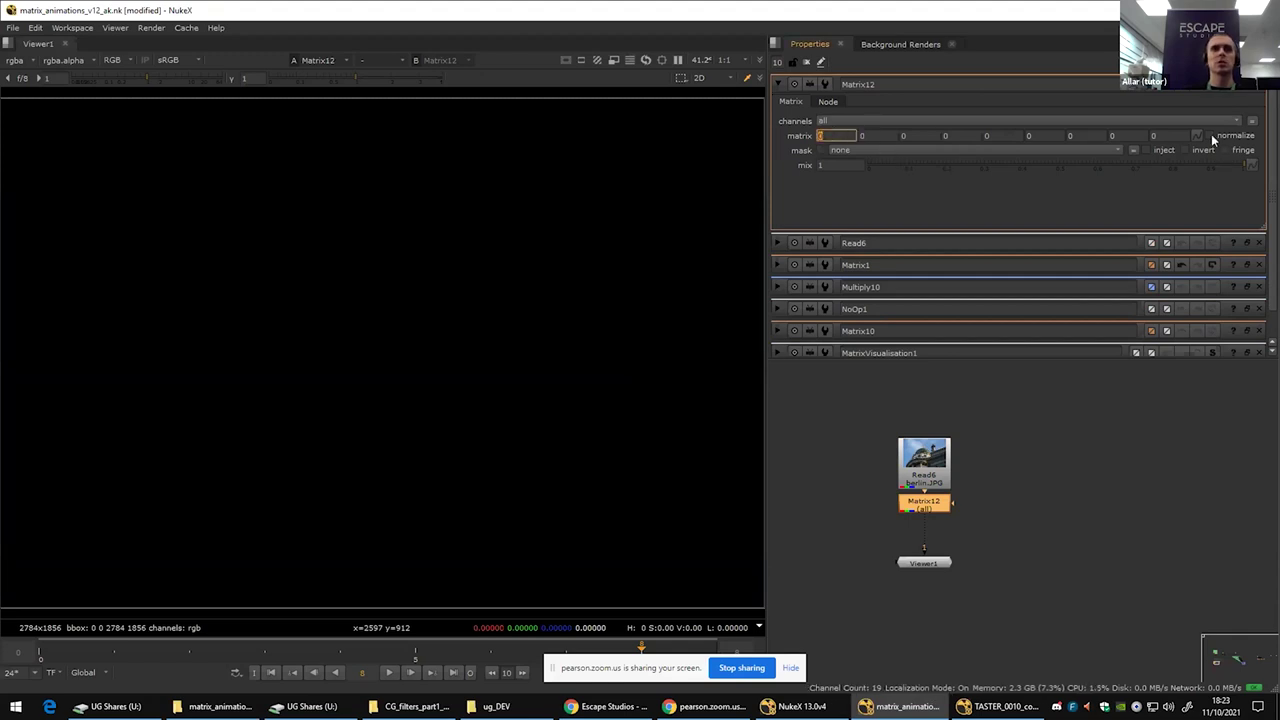
pyautogui.write('1')
pyautogui.press('Tab')
pyautogui.write('1')
pyautogui.press('Tab')
pyautogui.write('1')
pyautogui.press('Tab')
pyautogui.write('1\t1\t1\t1\t1\t1')
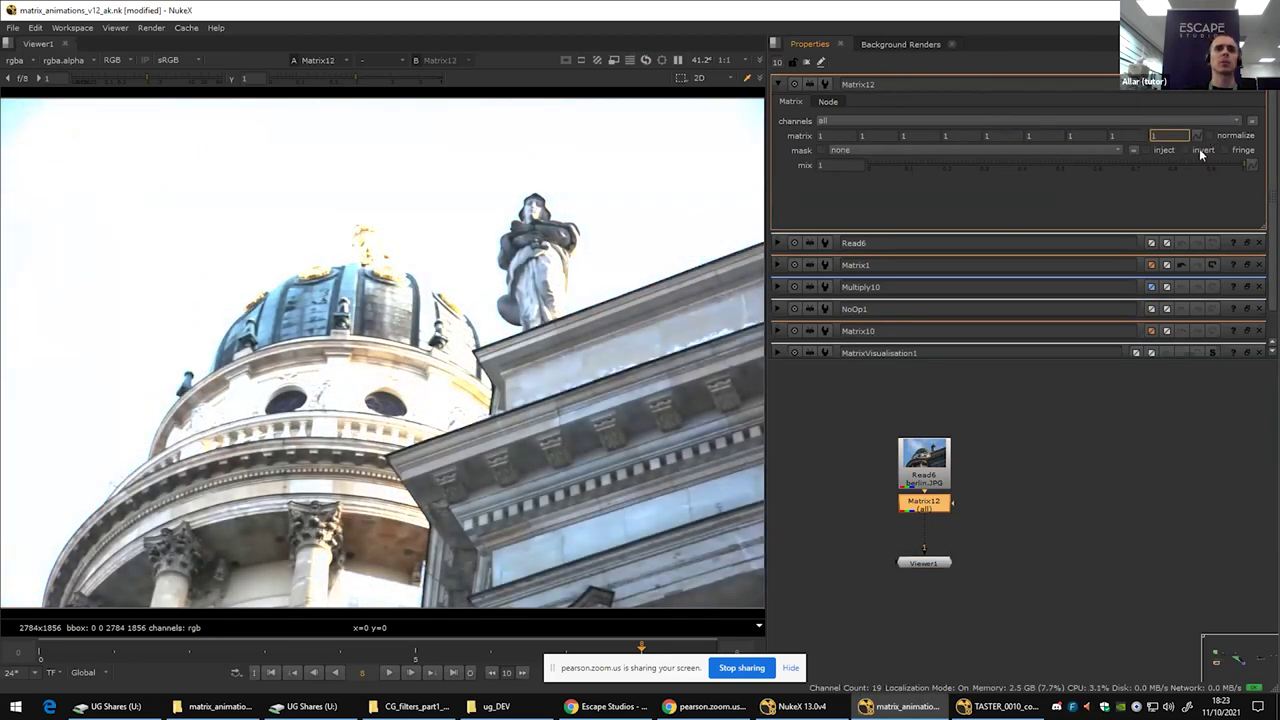
# Step: Turn on normalize for the nine-value Matrix node and move it slightly further below the Read node
pyautogui.click(1095, 467)
pyautogui.click(928, 506)
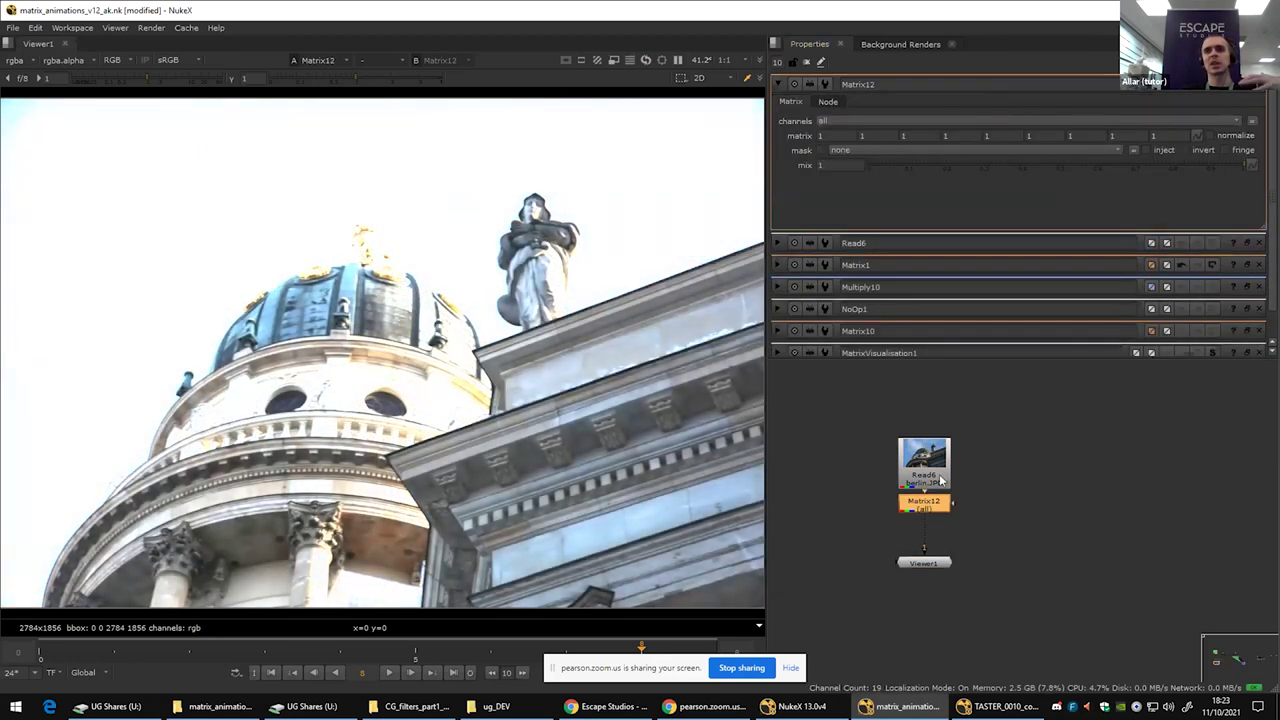
pyautogui.click(1209, 135)
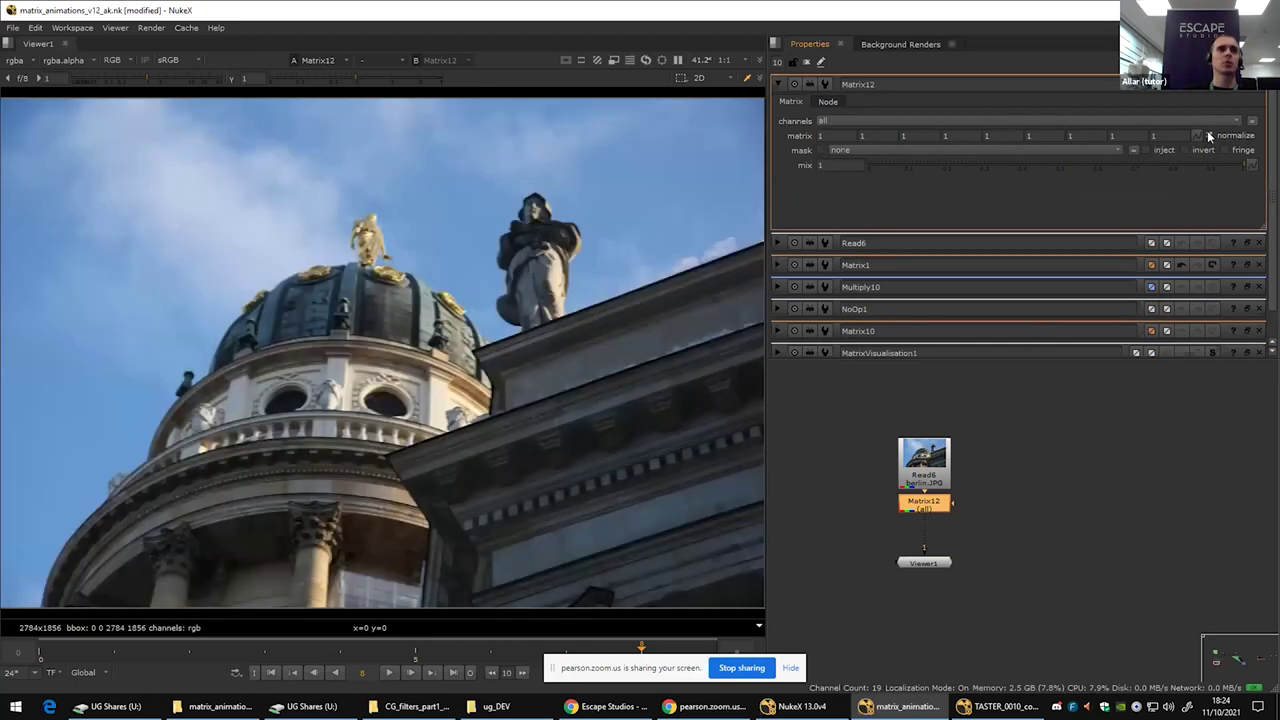
pyautogui.moveTo(930, 508); pyautogui.dragTo(930, 518)
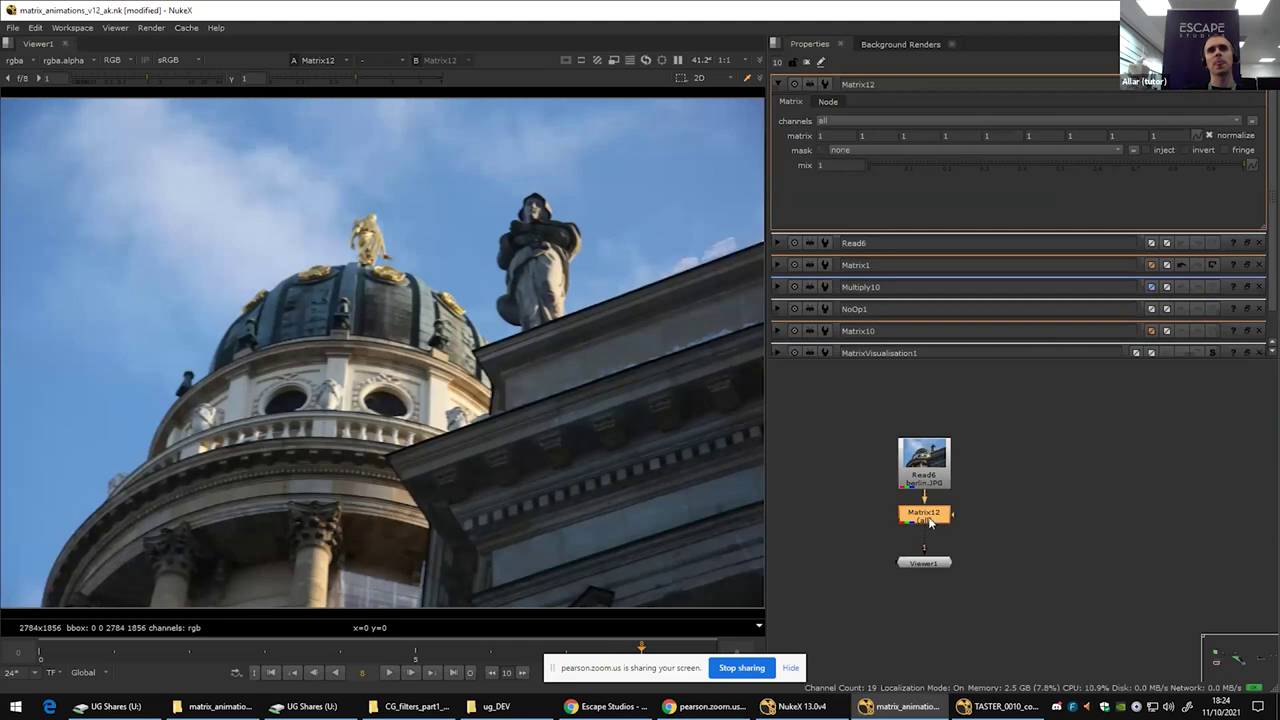
# Step: Examine the effect of the 9x1 matrix on the photo's balustrade, dome and statues
pyautogui.scroll(3, 593, 424)
pyautogui.scroll(-3, 519, 420)
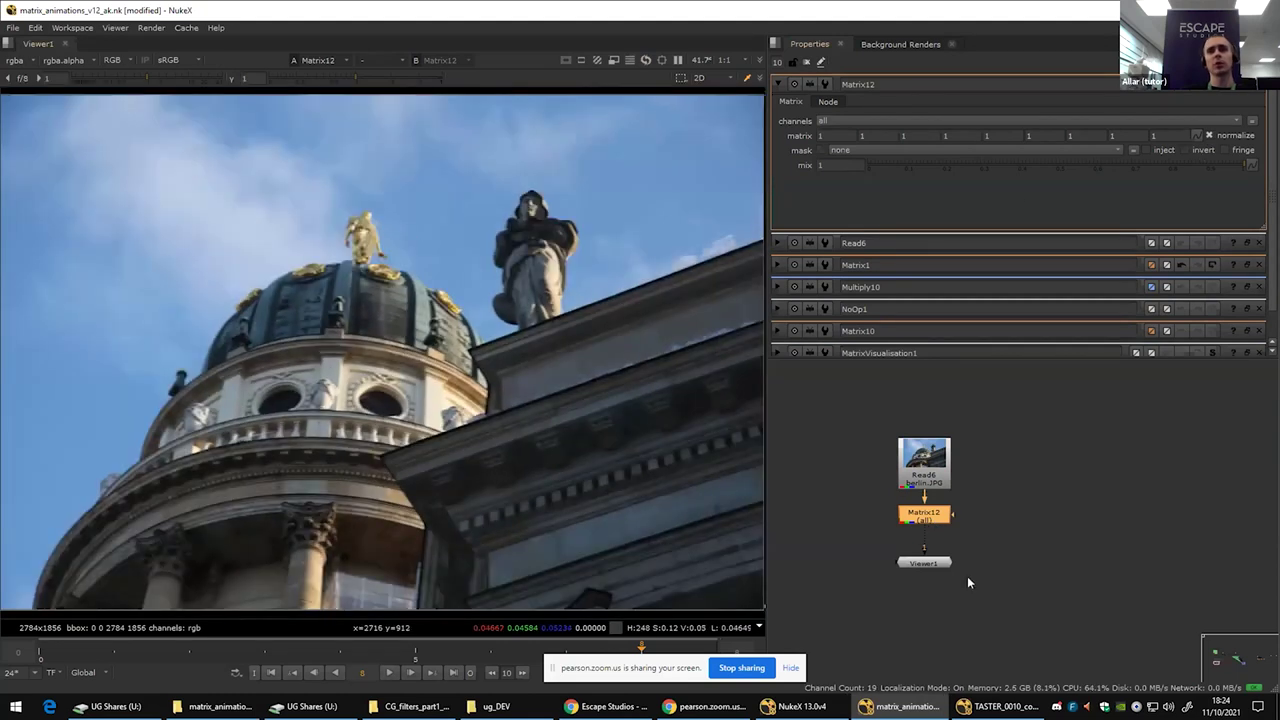
pyautogui.scroll(6, 302, 350)
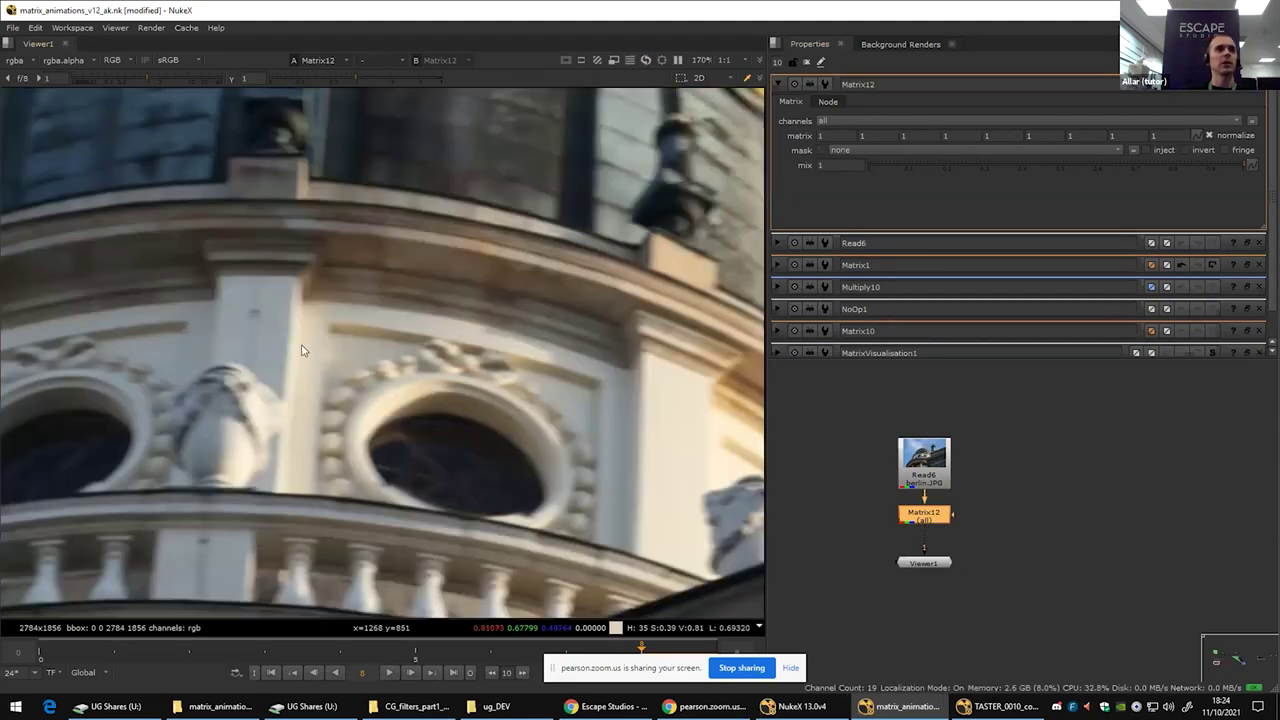
pyautogui.scroll(3, 288, 380)
pyautogui.scroll(-3, 245, 446)
pyautogui.moveTo(315, 98); pyautogui.dragTo(369, 382)
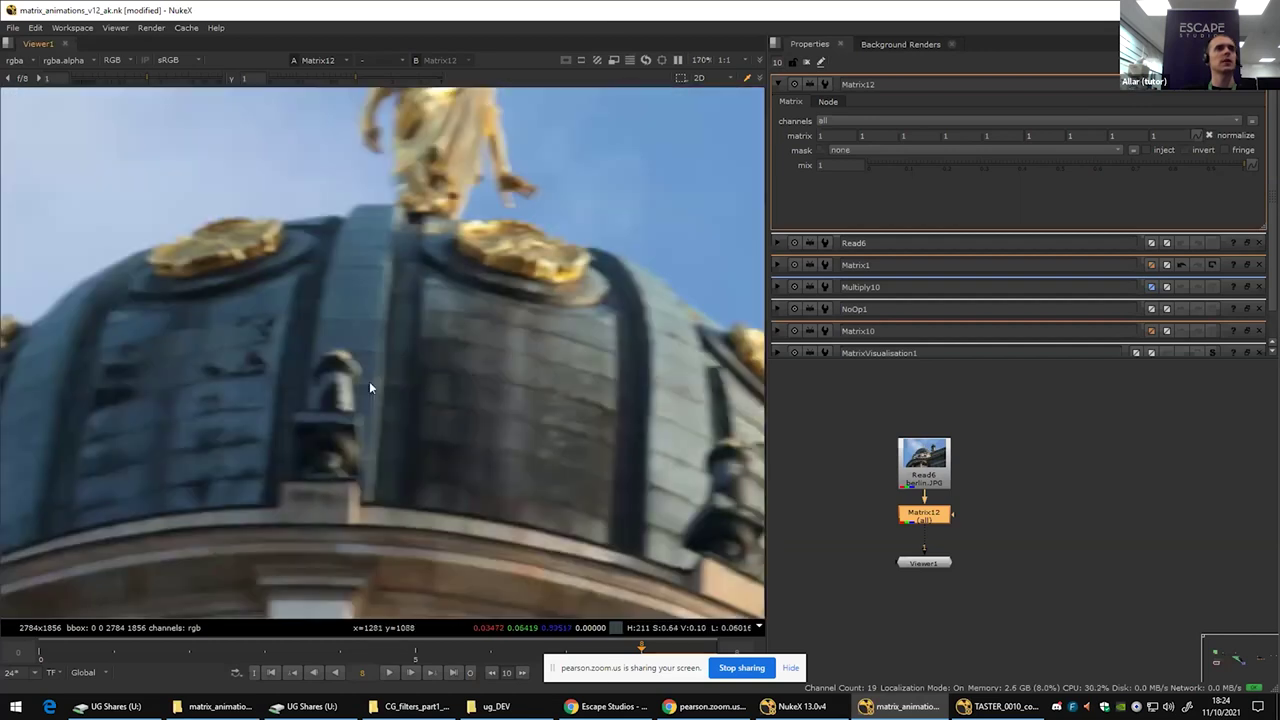
pyautogui.moveTo(678, 329); pyautogui.dragTo(312, 269)
pyautogui.scroll(-3, 505, 470)
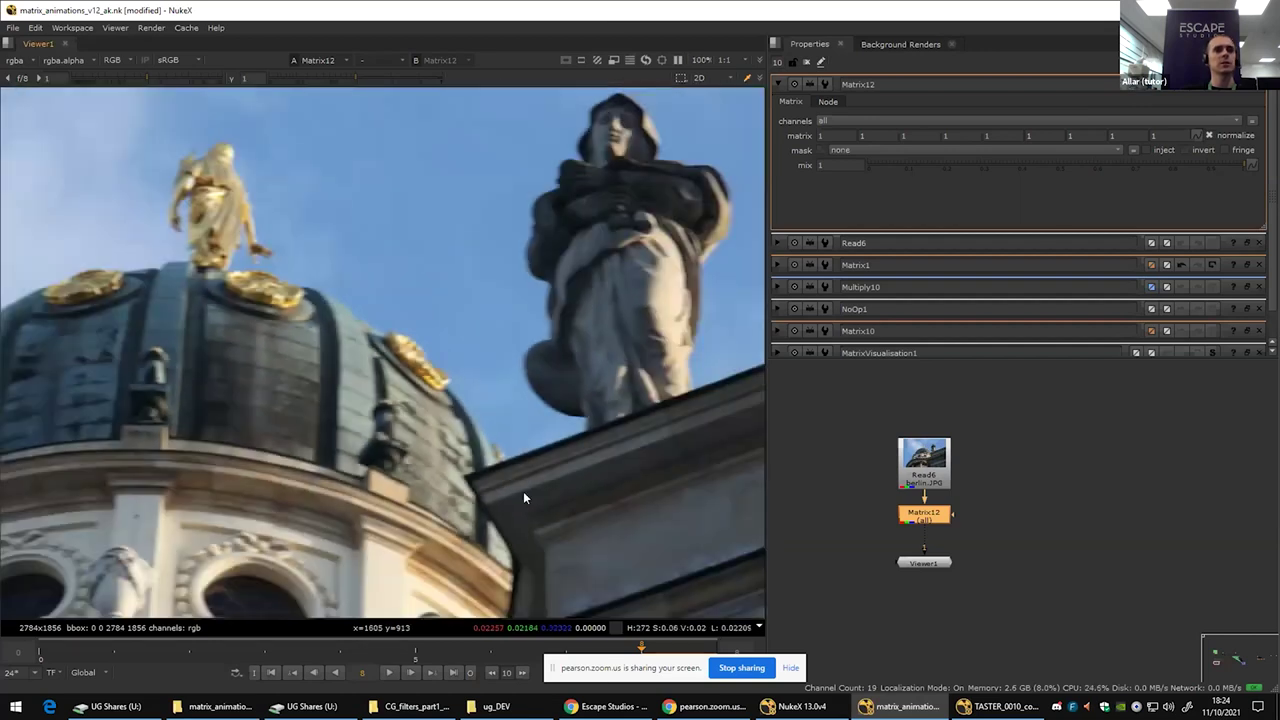
pyautogui.moveTo(523, 491); pyautogui.dragTo(427, 250)
# Step: Inspect the filtered cornice, column capital and curved frieze up close, ending on the small dark spot in the stonework
pyautogui.scroll(6, 497, 474)
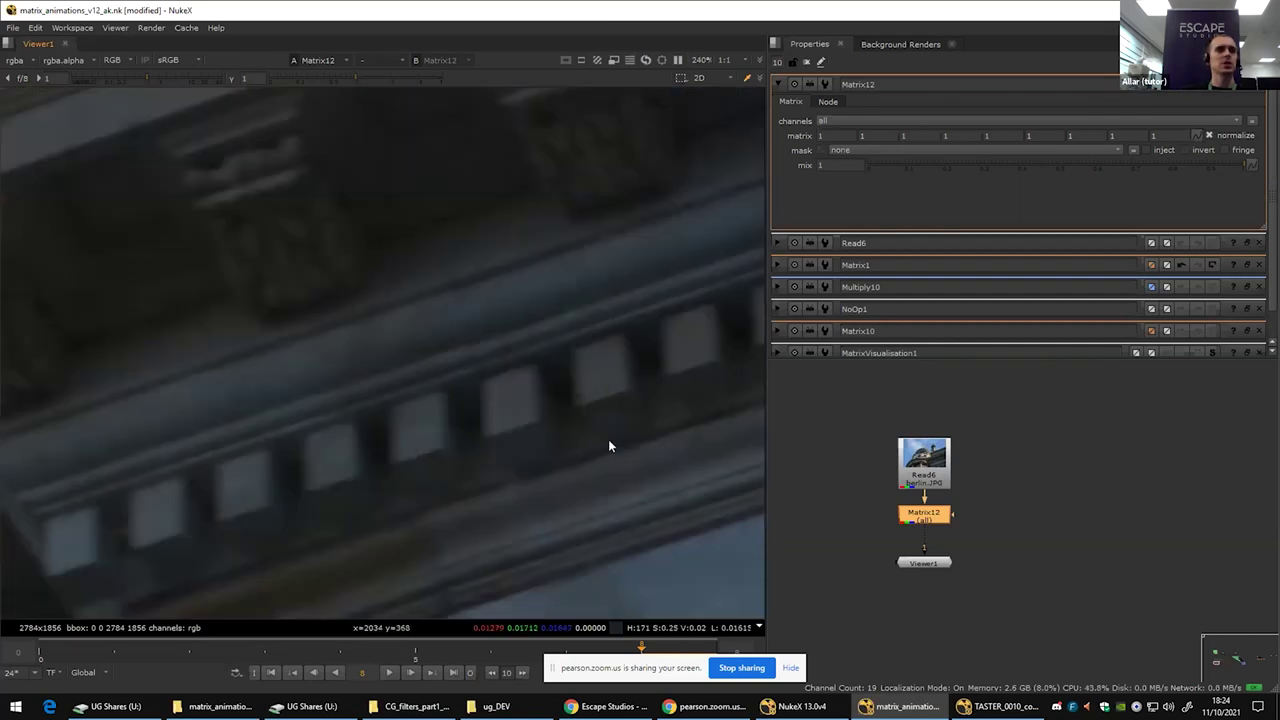
pyautogui.moveTo(606, 452); pyautogui.dragTo(650, 90)
pyautogui.scroll(-3, 585, 382)
pyautogui.moveTo(272, 588); pyautogui.dragTo(1015, 385)
pyautogui.scroll(-2, 411, 424)
pyautogui.scroll(5, 390, 350)
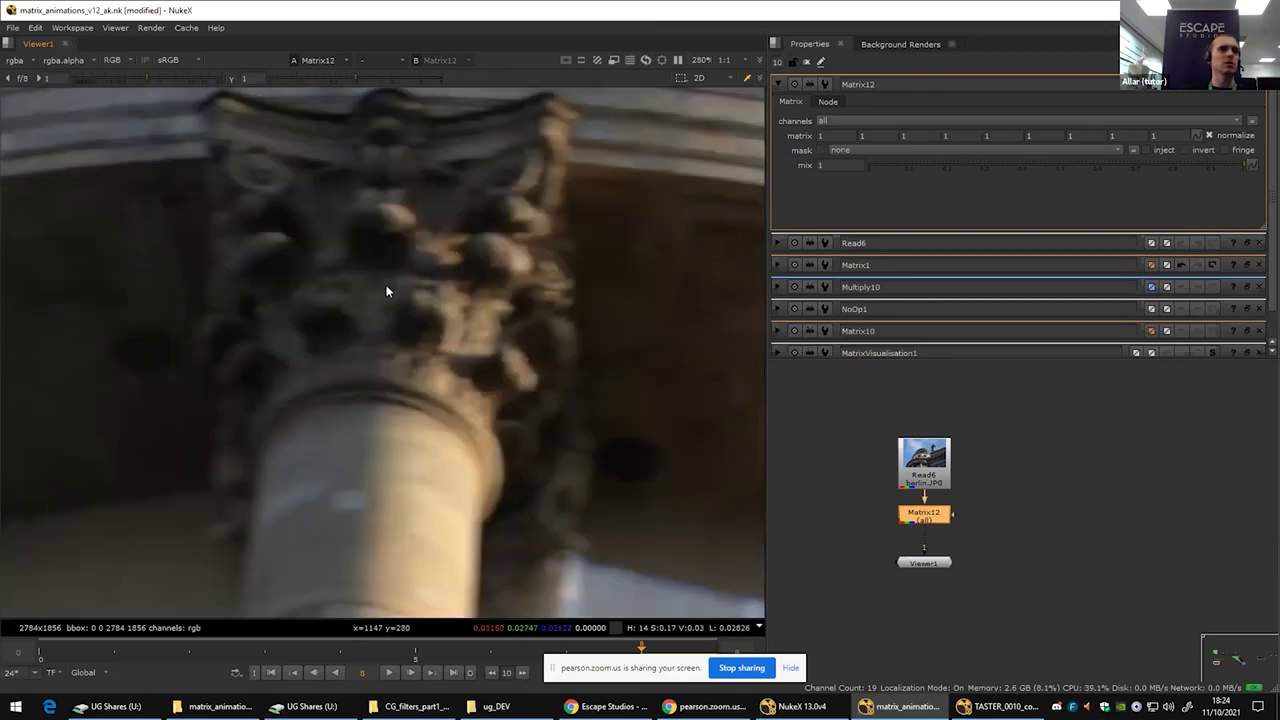
pyautogui.moveTo(550, 318); pyautogui.dragTo(708, 376)
pyautogui.scroll(-5, 428, 358)
pyautogui.moveTo(303, 298); pyautogui.dragTo(498, 345)
pyautogui.scroll(6, 498, 345)
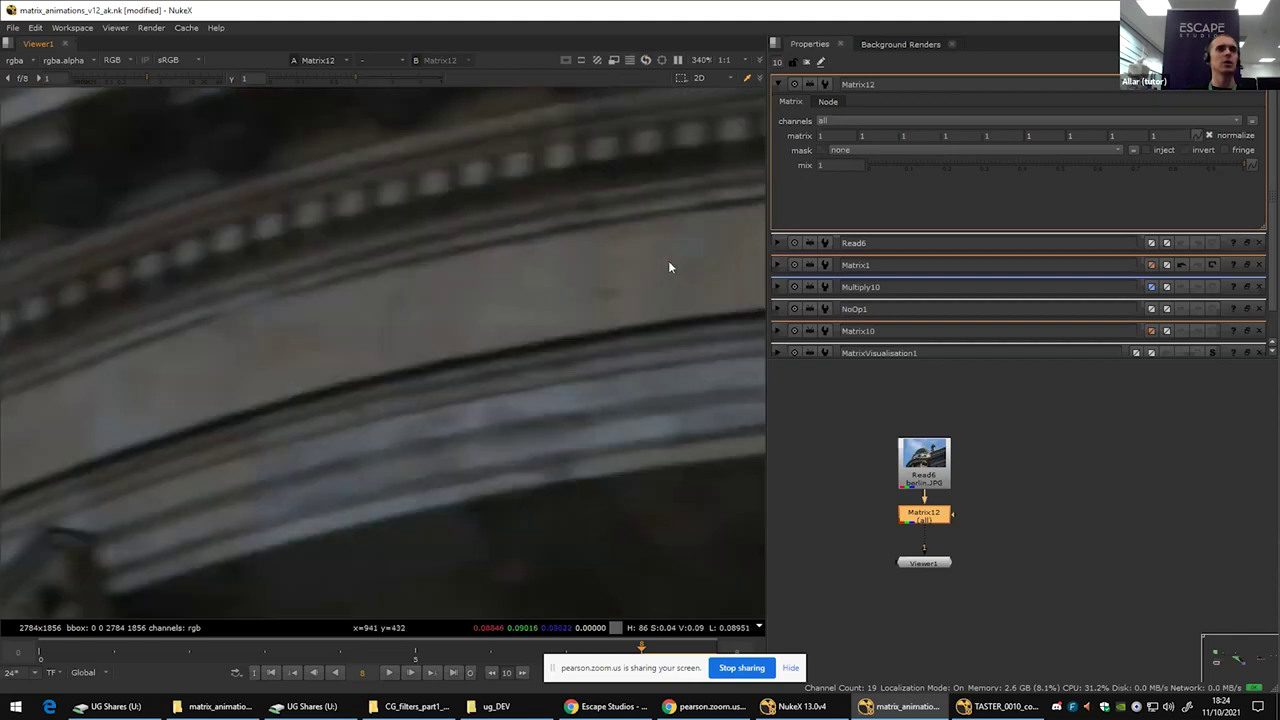
pyautogui.moveTo(668, 260); pyautogui.dragTo(219, 286)
pyautogui.scroll(8, 578, 265)
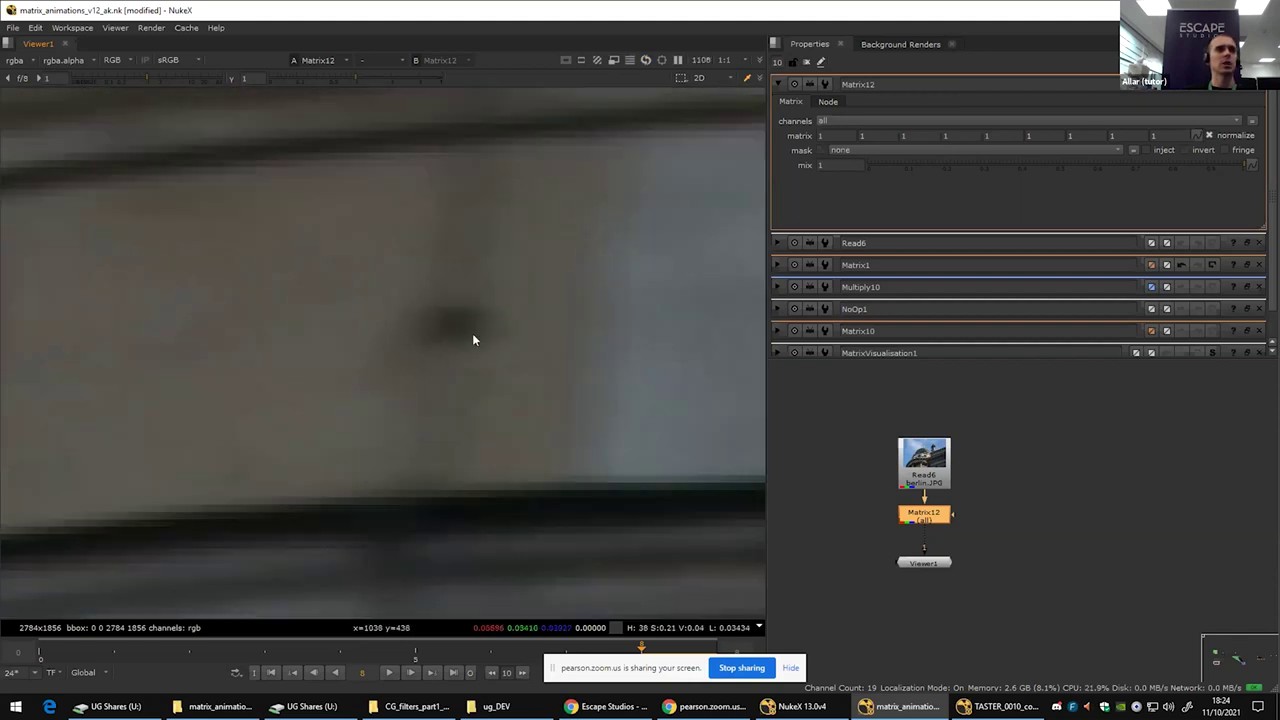
pyautogui.scroll(1, 476, 338)
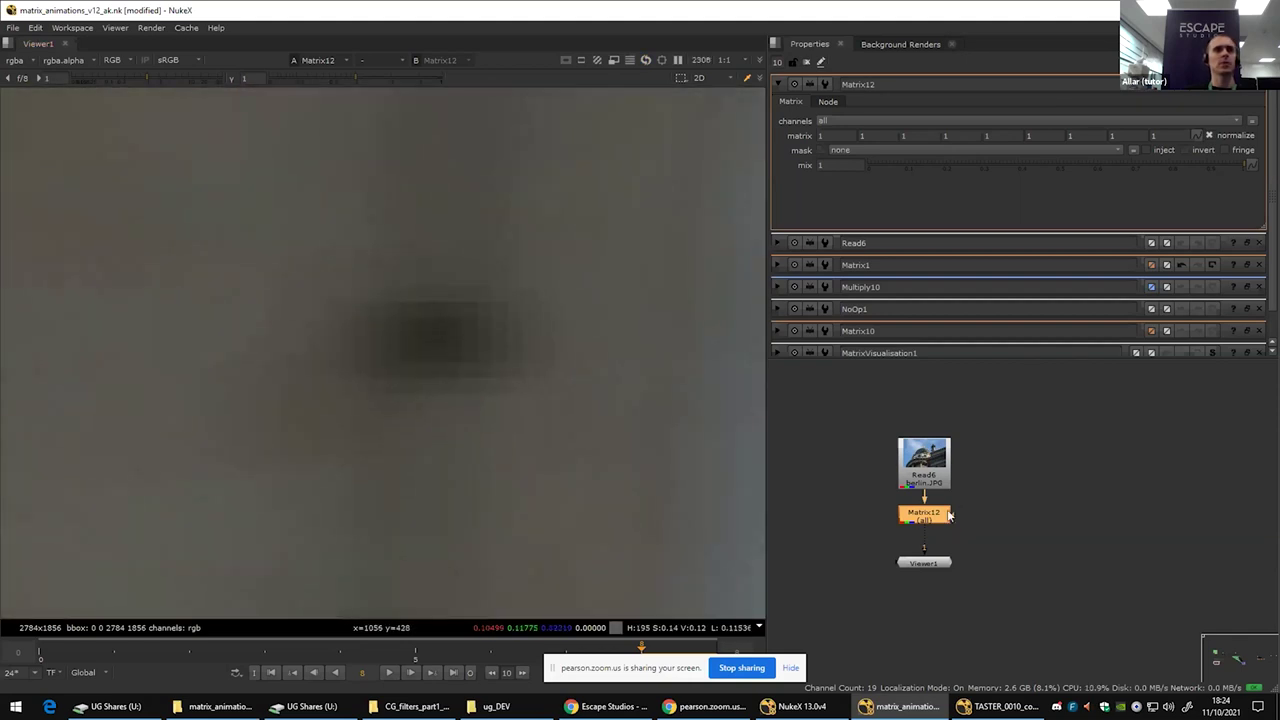
# Step: Disable and re-enable Matrix12 repeatedly to compare the original and filtered pixels around the dark spot
pyautogui.press('d')
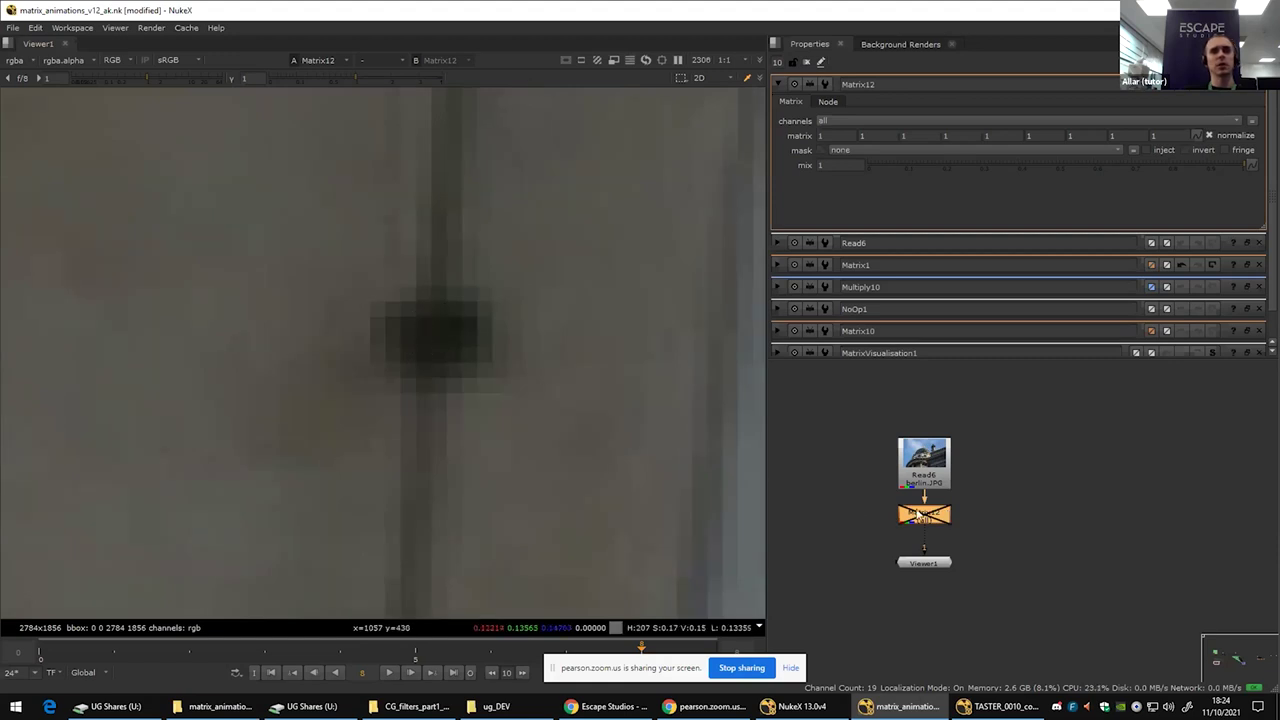
pyautogui.press('d')
pyautogui.press('d')
pyautogui.press('d')
pyautogui.press('d')
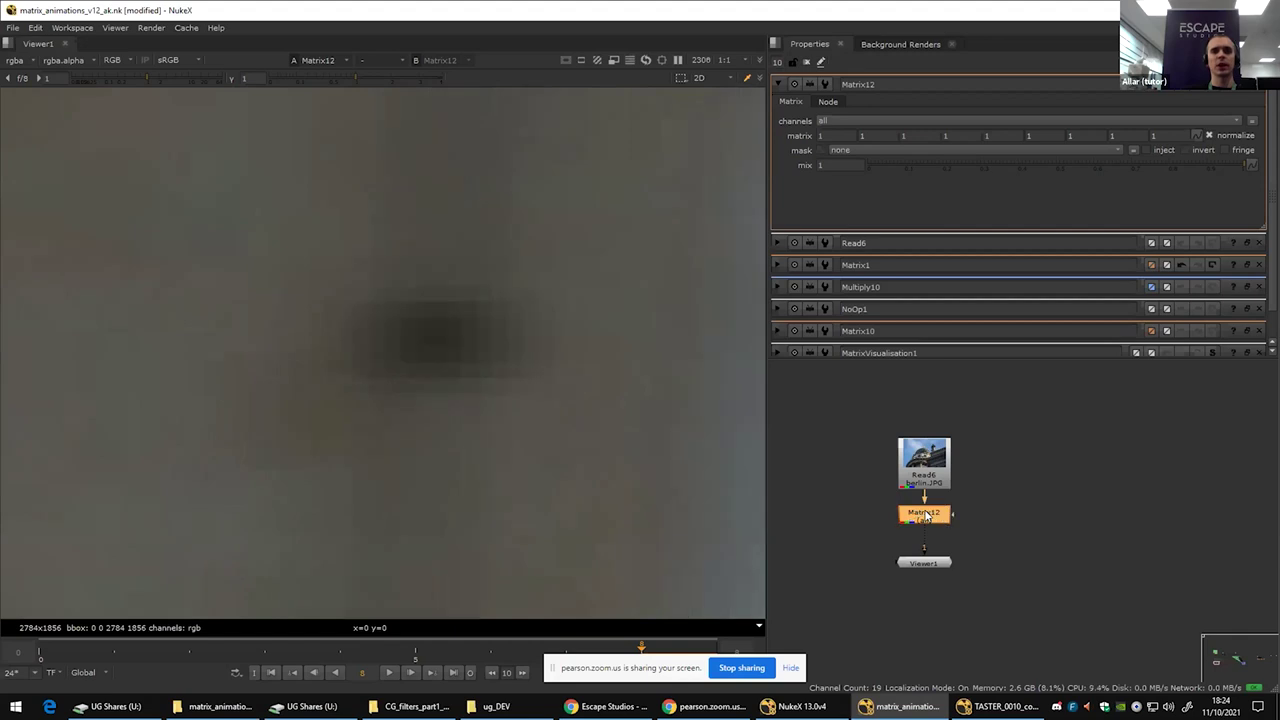
pyautogui.press('d')
pyautogui.press('d')
pyautogui.press('d')
pyautogui.press('d')
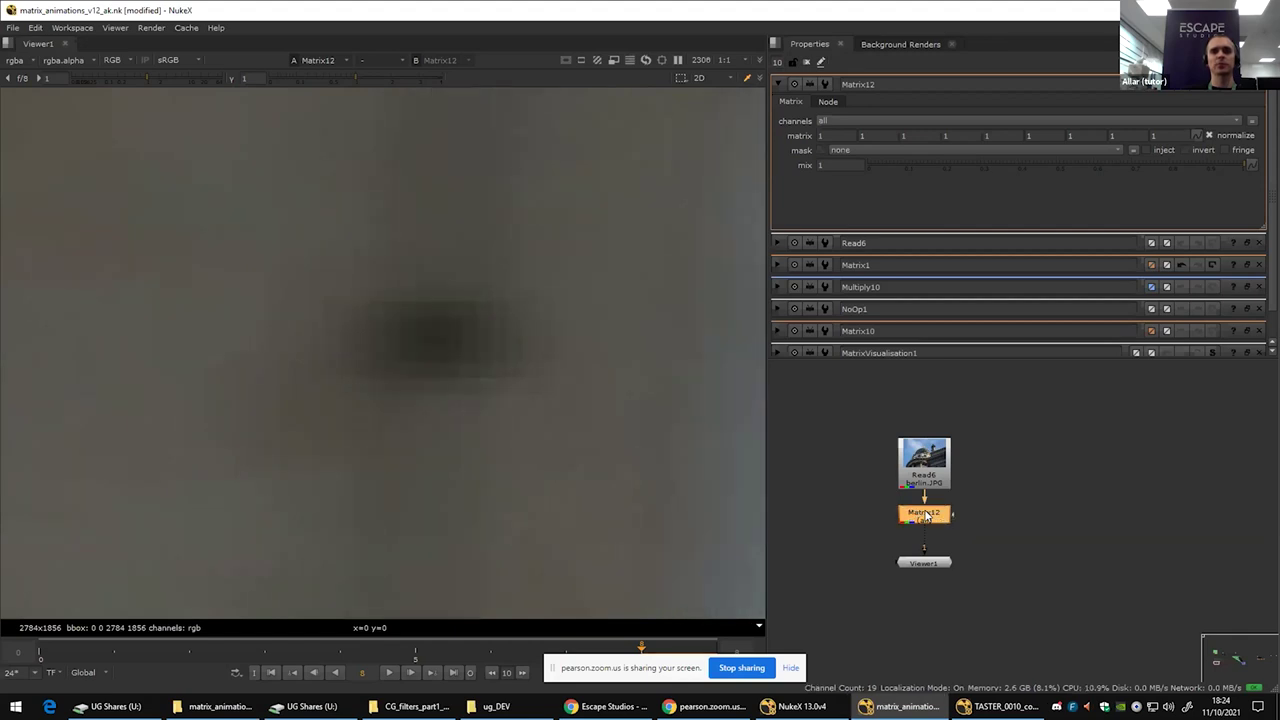
pyautogui.press('d')
pyautogui.press('d')
pyautogui.press('d')
# Step: Sample a 9x1 pixel region across the dark spot and compare it with Matrix12 disabled and enabled
pyautogui.moveTo(370, 320); pyautogui.dragTo(477, 347)
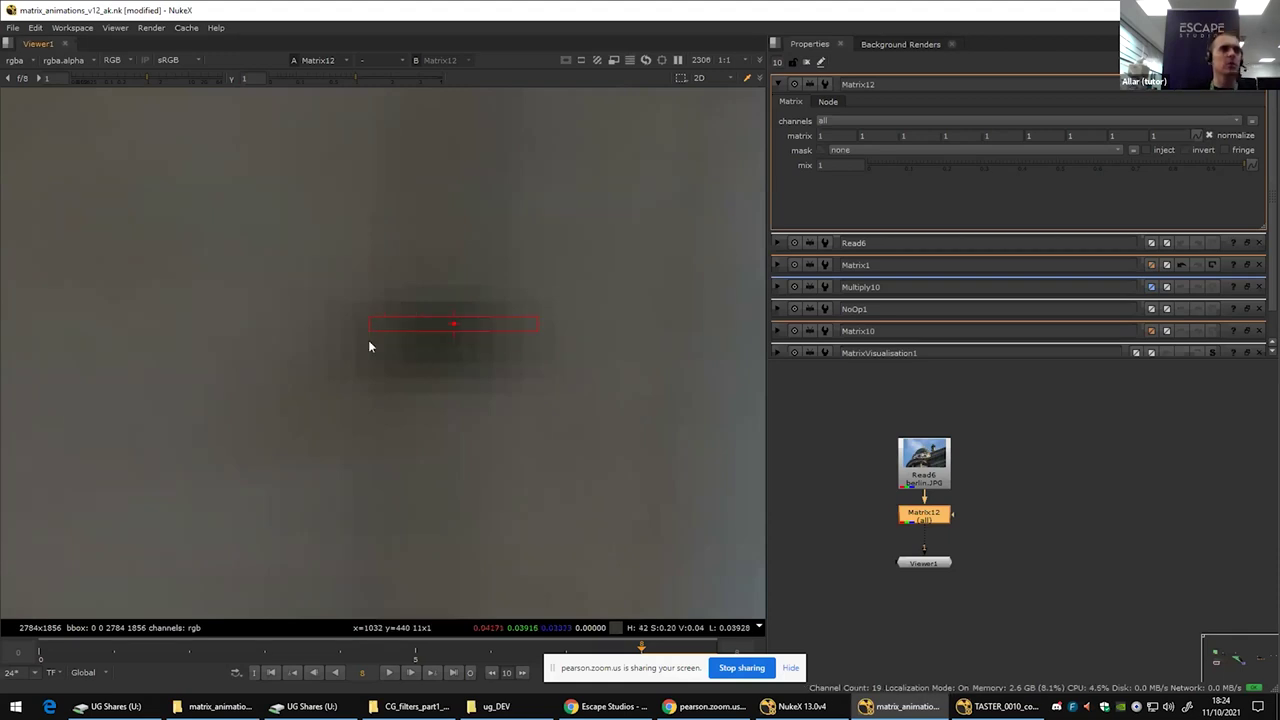
pyautogui.moveTo(538, 325); pyautogui.dragTo(490, 328)
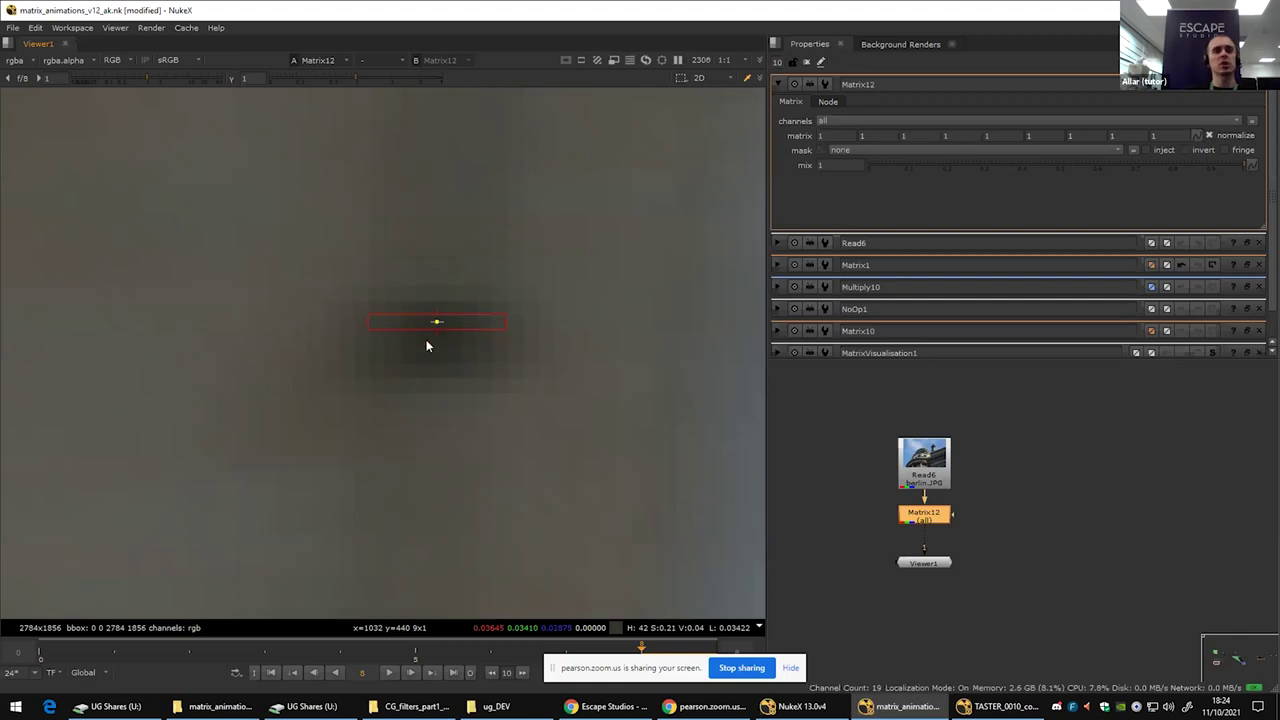
pyautogui.press('d')
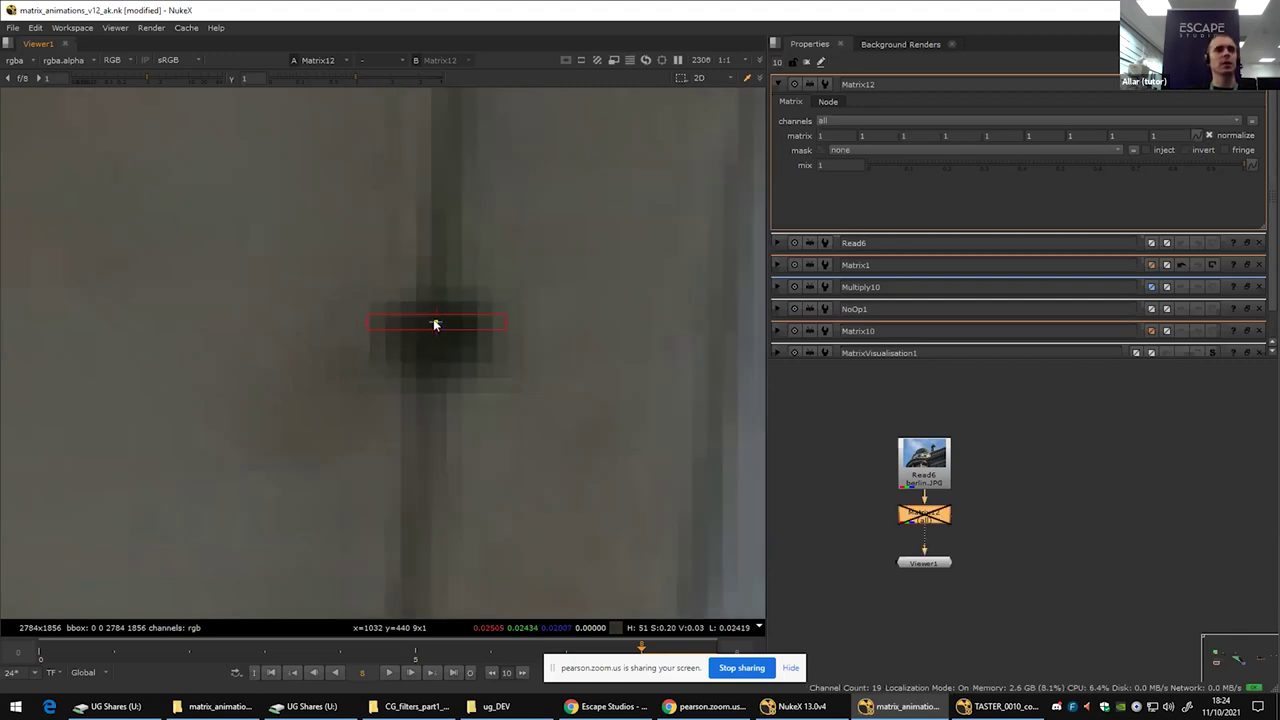
pyautogui.press('d')
pyautogui.press('d')
pyautogui.press('d')
pyautogui.press('d')
pyautogui.press('d')
pyautogui.press('d')
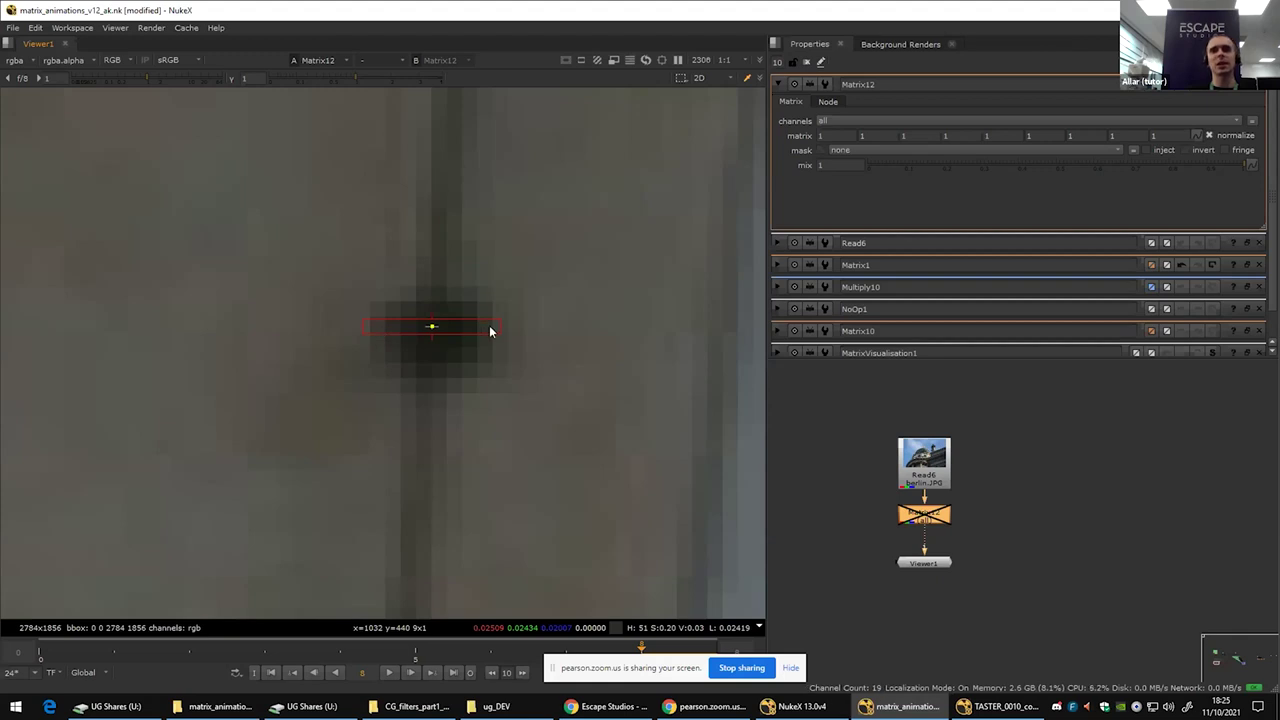
pyautogui.press('d')
pyautogui.press('d')
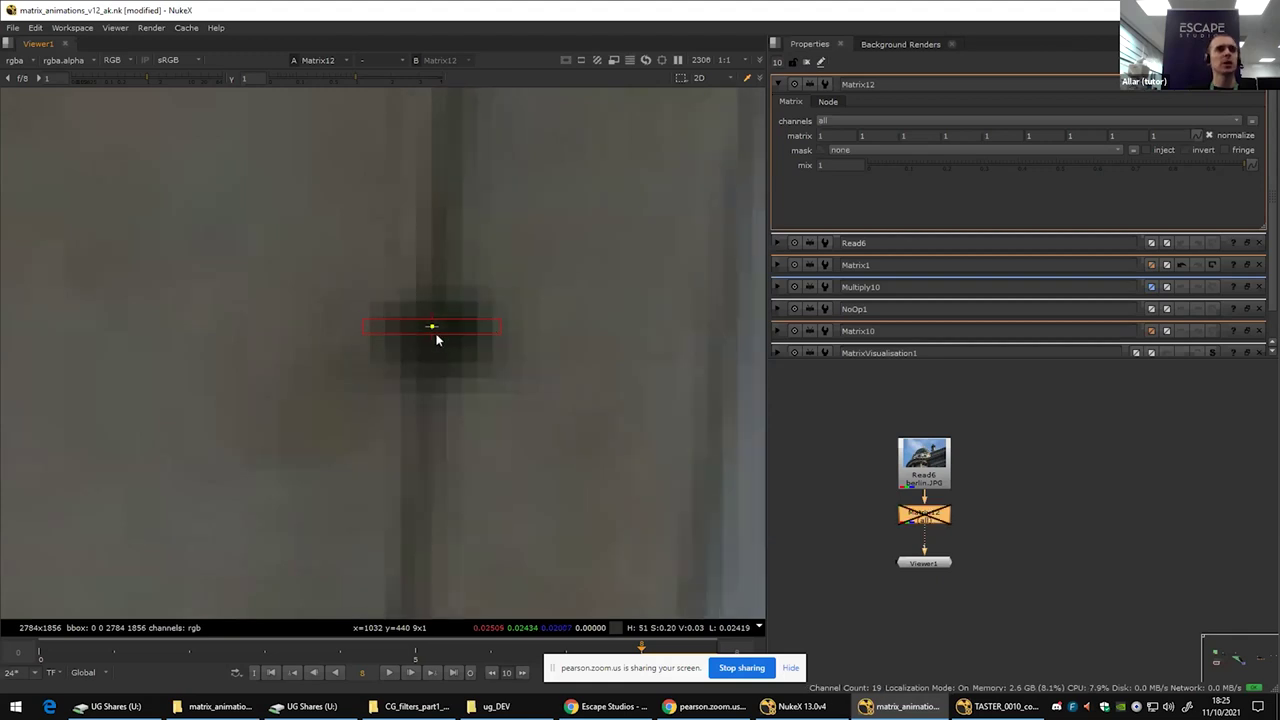
# Step: Compare individual pixels inside the 9x1 sample at high magnification with Matrix12 toggled off and on
pyautogui.scroll(4, 436, 329)
pyautogui.press('d')
pyautogui.press('d')
pyautogui.press('d')
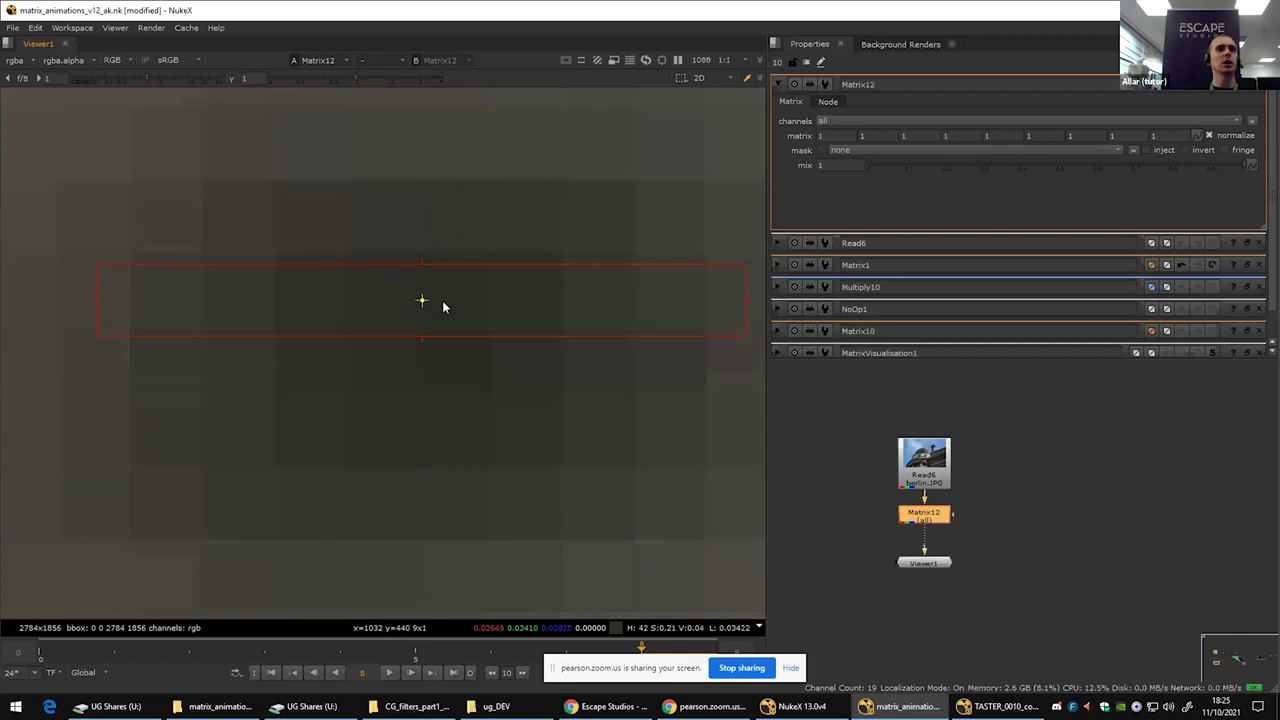
pyautogui.press('d')
pyautogui.press('d')
pyautogui.press('d')
pyautogui.press('d')
# Step: Compare the whole dark spot and its surroundings at a wider view while toggling Matrix12 off and on
pyautogui.scroll(-4, 474, 312)
pyautogui.press('d')
pyautogui.press('d')
pyautogui.press('d')
pyautogui.press('d')
pyautogui.scroll(-3, 473, 312)
pyautogui.press('d')
pyautogui.press('d')
pyautogui.press('d')
pyautogui.press('d')
pyautogui.press('d')
pyautogui.press('d')
pyautogui.press('d')
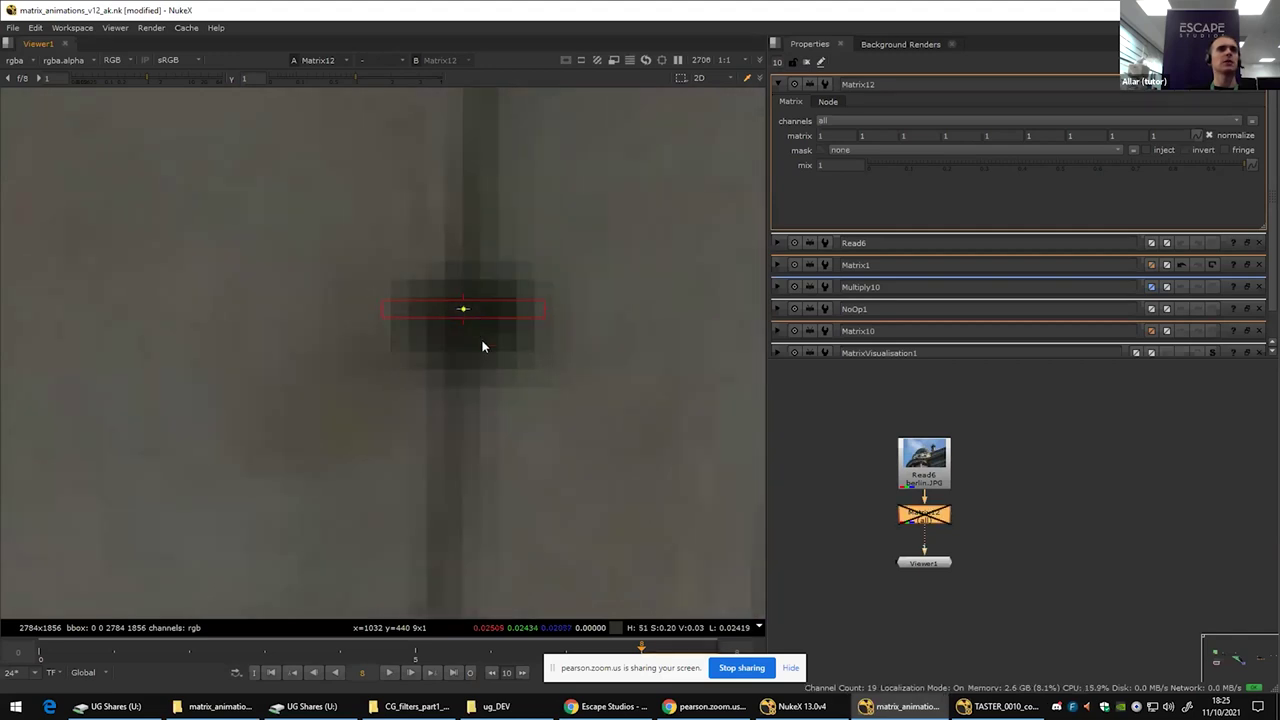
pyautogui.press('d')
pyautogui.press('d')
pyautogui.press('d')
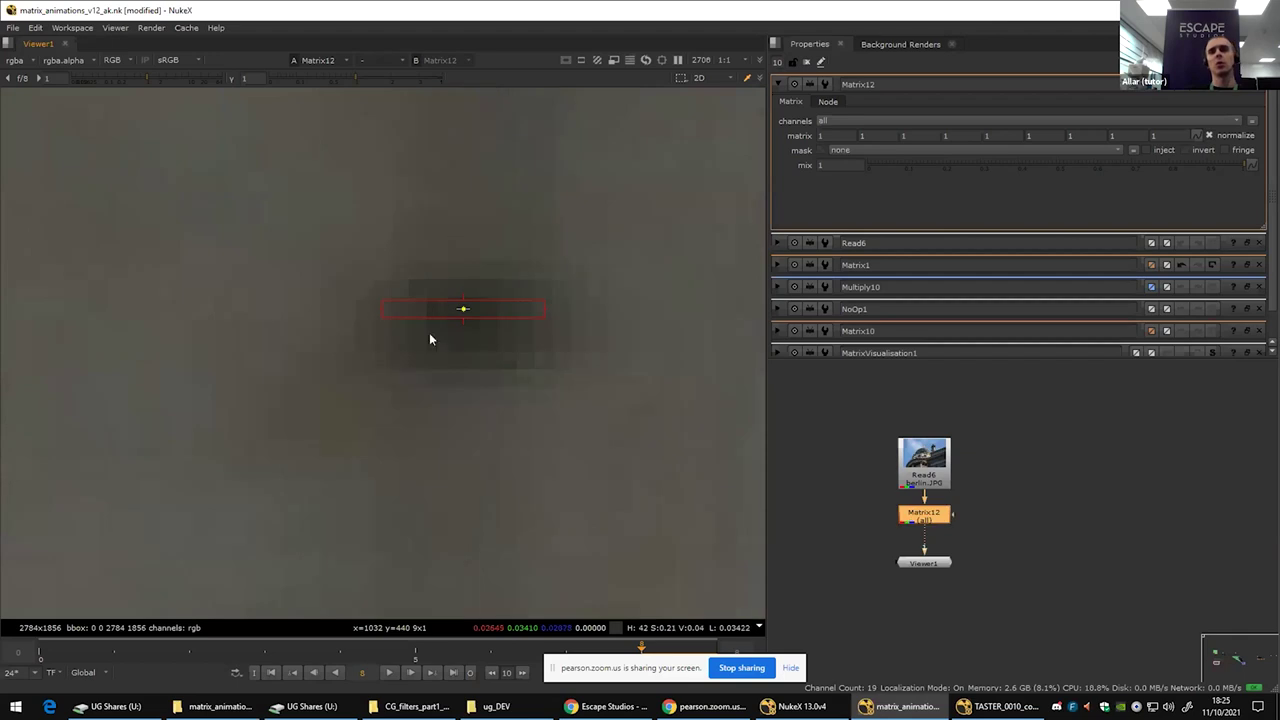
pyautogui.press('d')
# Step: Shift the 9x1 sample region to the dark spot's left edge and compare its pixels with Matrix12 off and on
pyautogui.scroll(3, 431, 275)
pyautogui.scroll(1, 431, 273)
pyautogui.press('d')
pyautogui.press('d')
pyautogui.scroll(-2, 437, 308)
pyautogui.moveTo(479, 335); pyautogui.dragTo(360, 334)
pyautogui.scroll(4, 361, 334)
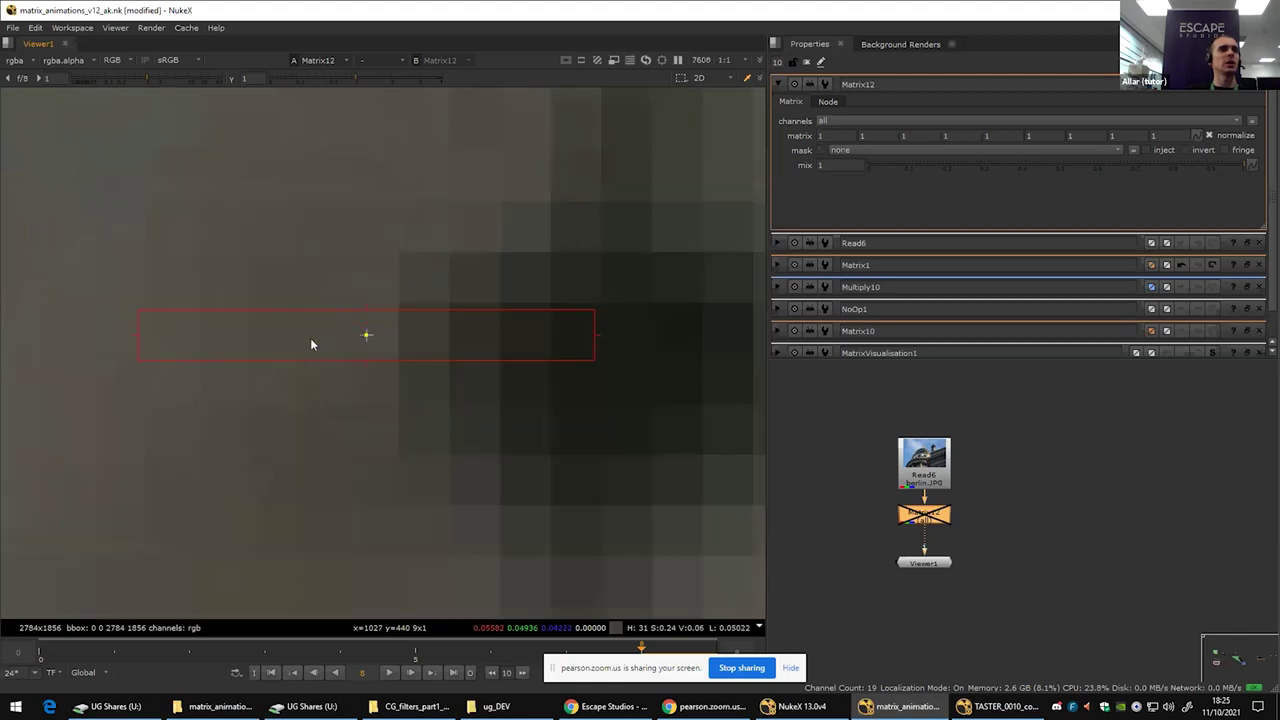
pyautogui.scroll(-1, 360, 337)
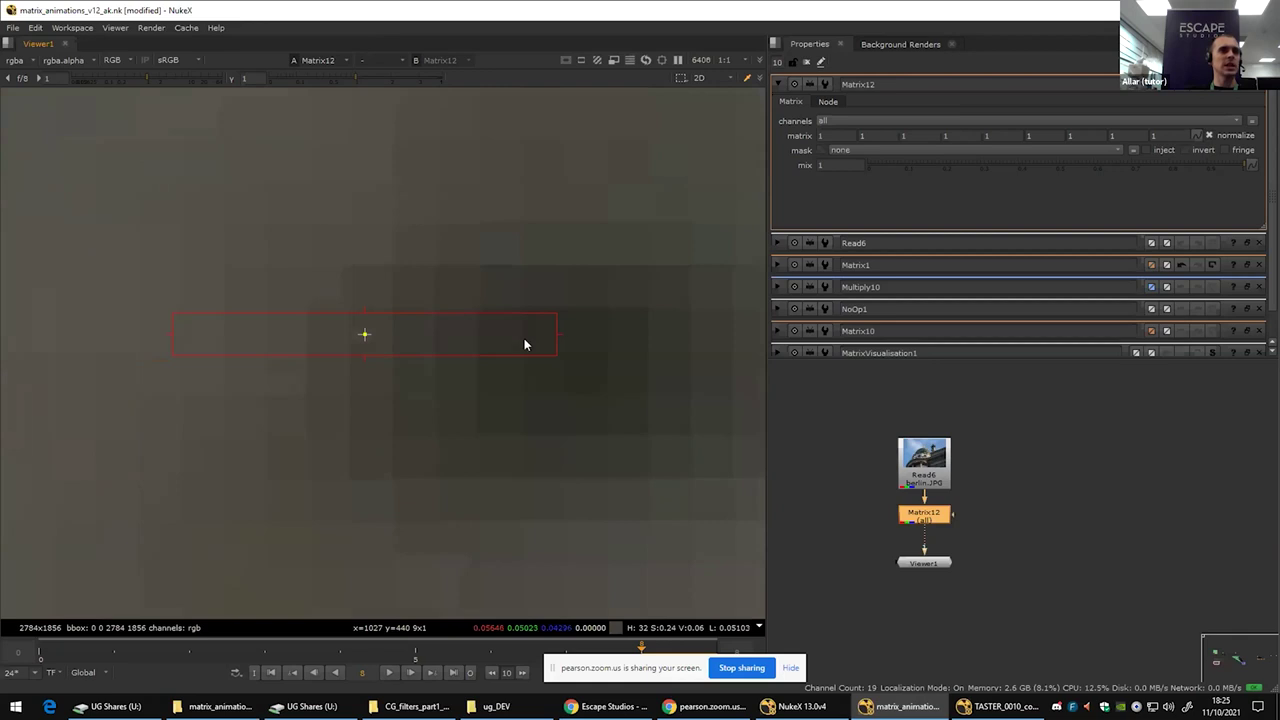
# Step: Compare the pixels inside the 9x1 sample at very high magnification with Matrix12 repeatedly disabled and enabled
pyautogui.scroll(2, 366, 338)
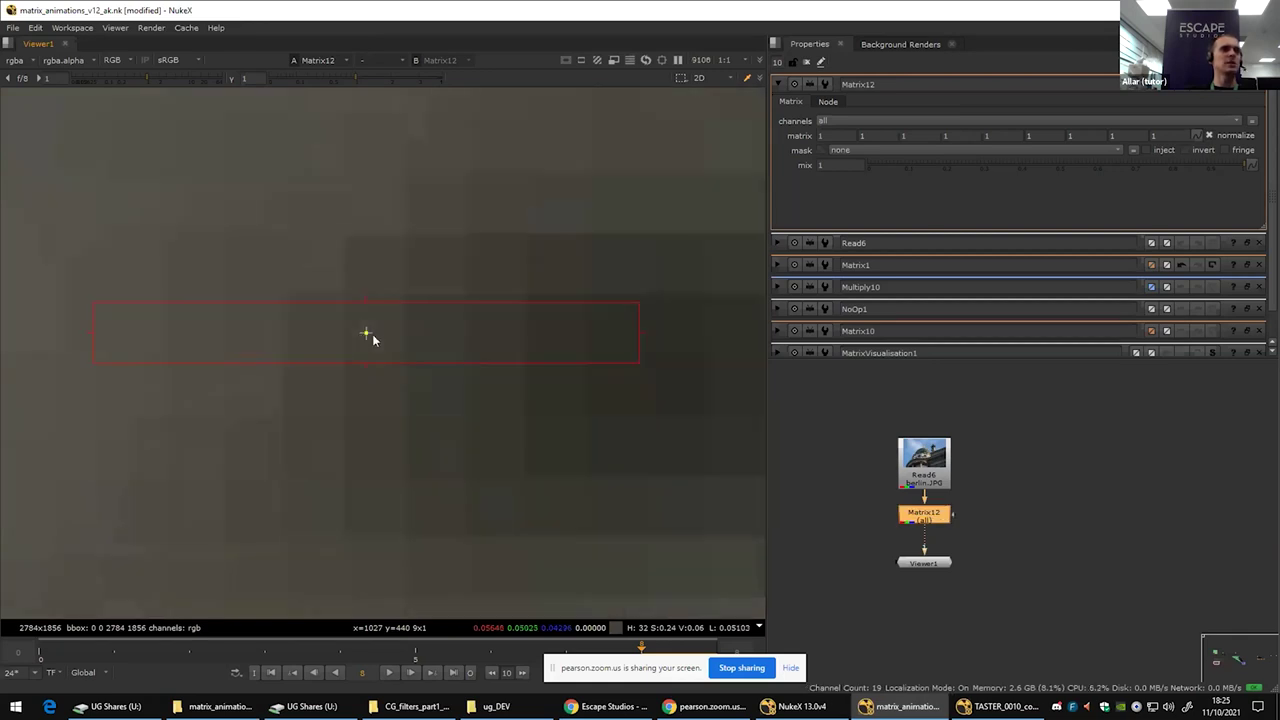
pyautogui.press('d')
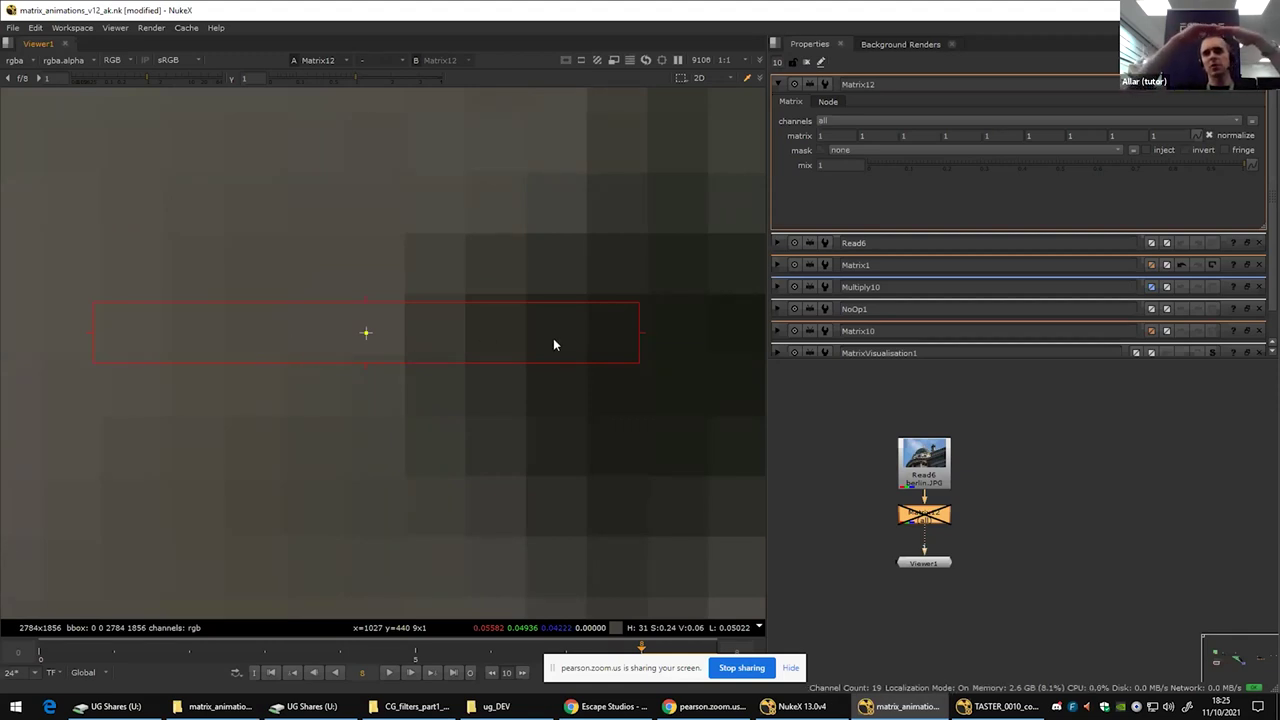
pyautogui.press('d')
pyautogui.press('d')
pyautogui.press('d')
pyautogui.press('d')
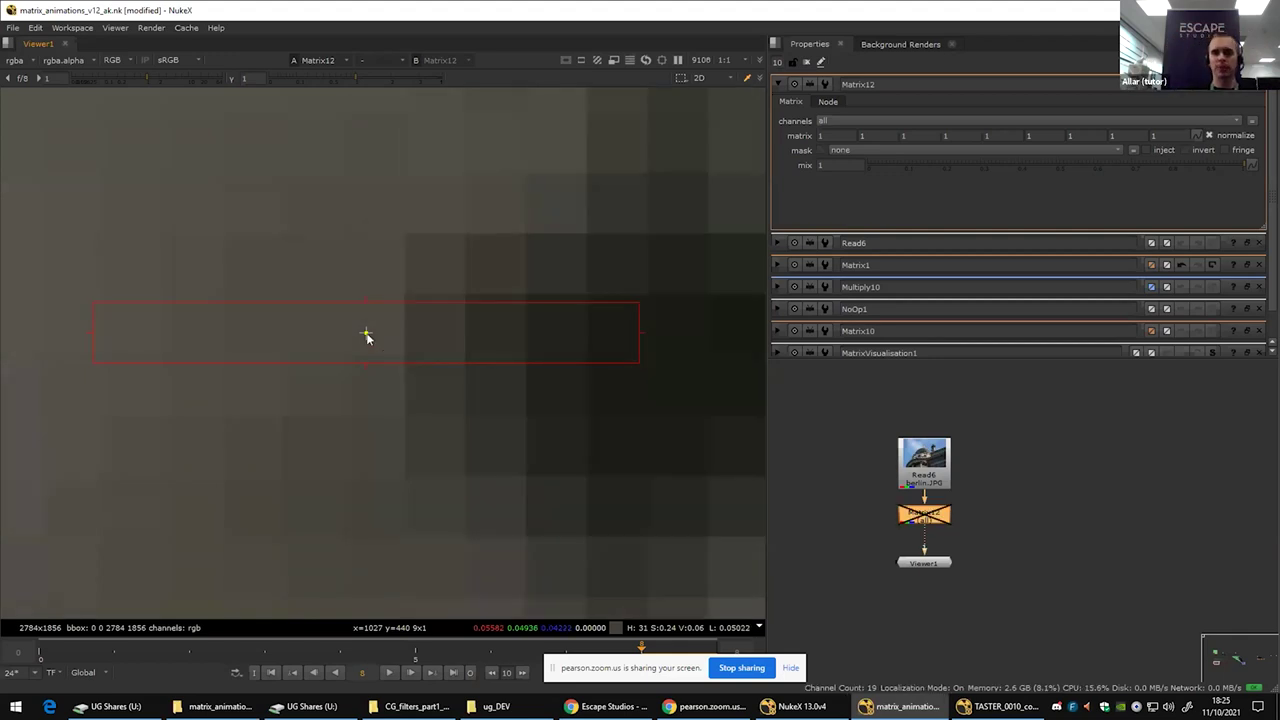
# Step: Examine the dark spot within the surrounding stonework, with Matrix12 both disabled and enabled
pyautogui.scroll(-10, 400, 360)
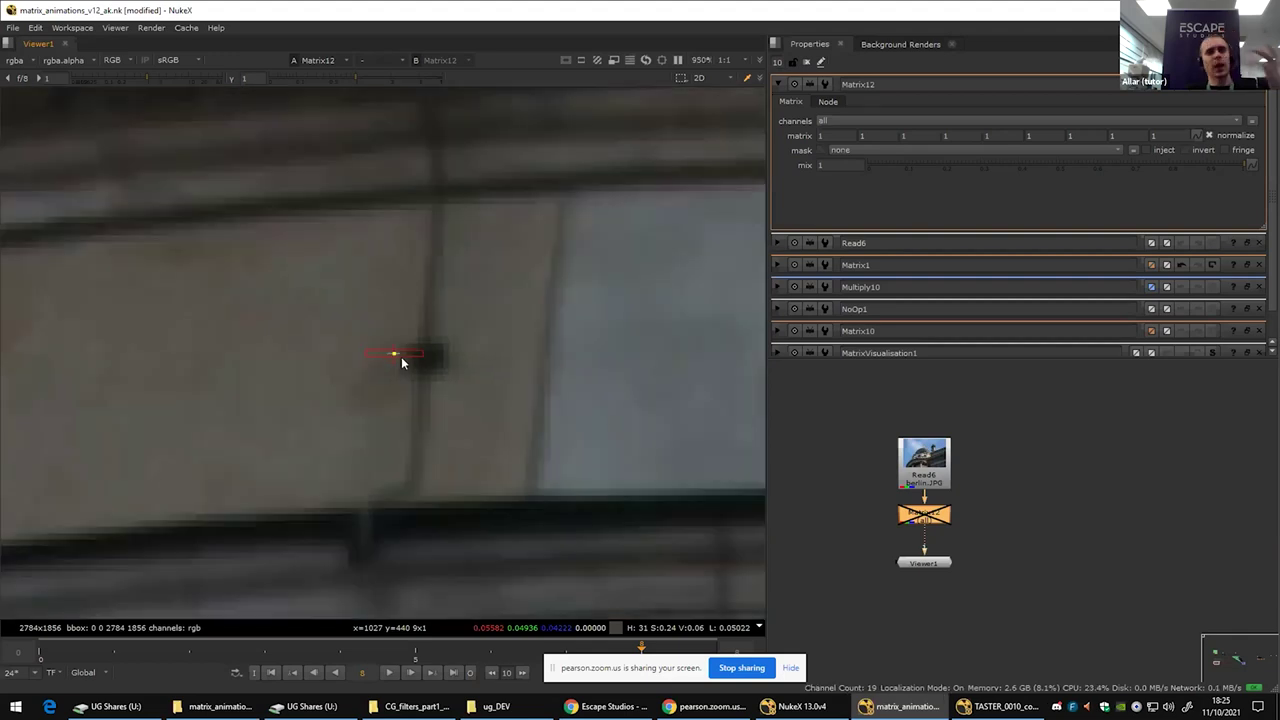
pyautogui.scroll(-5, 401, 362)
pyautogui.moveTo(459, 335); pyautogui.dragTo(447, 411)
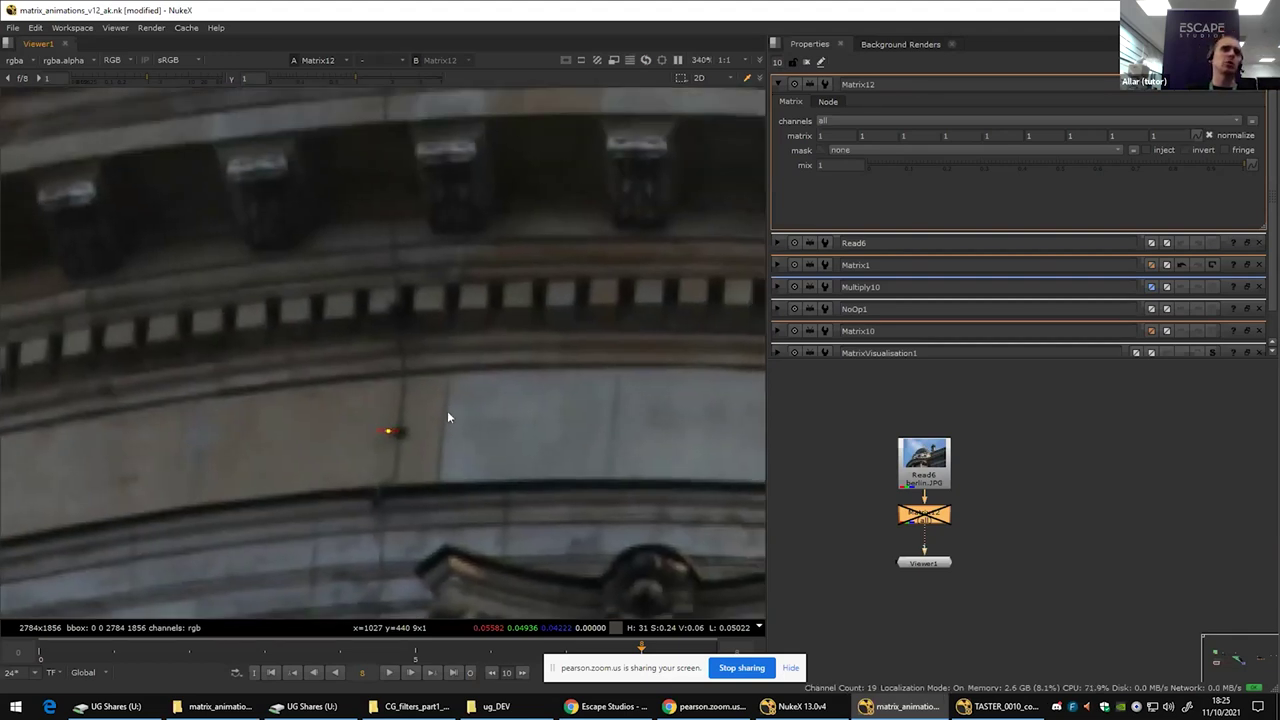
pyautogui.scroll(6, 446, 412)
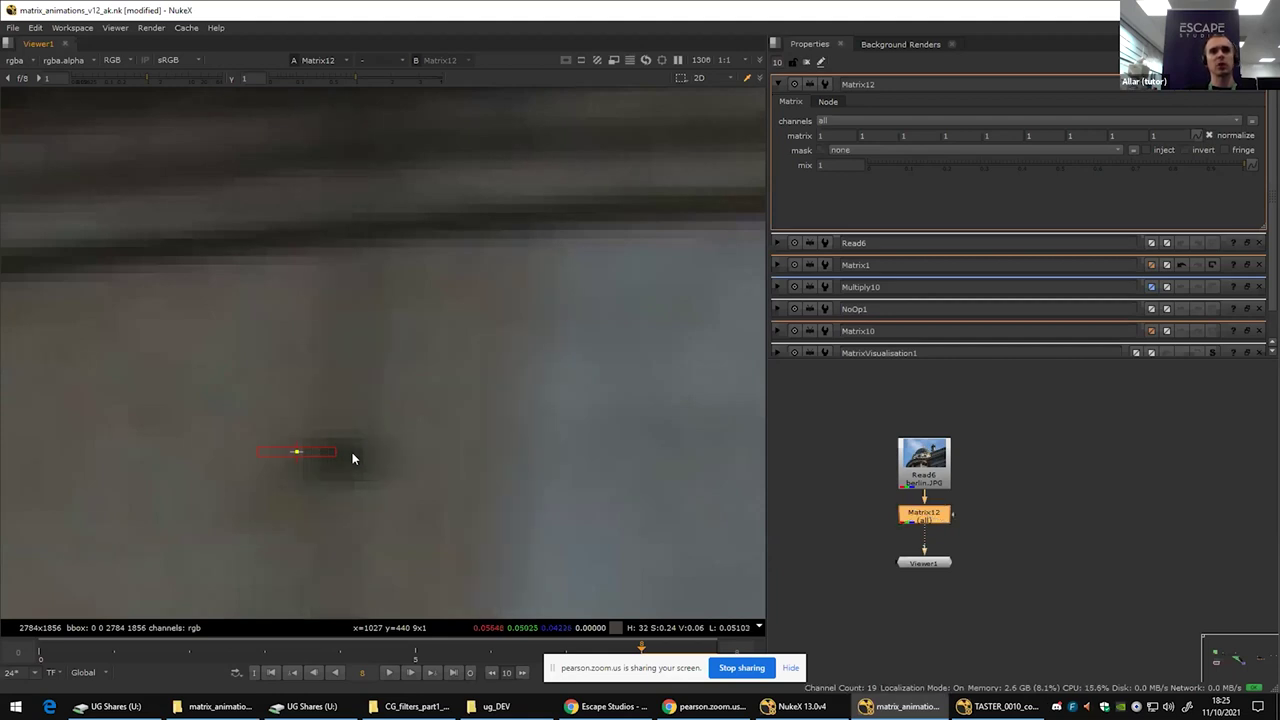
pyautogui.press('d')
# Step: Branch a Blur node off Read6, place it beside Matrix12 and show its output in the viewer
pyautogui.doubleClick(933, 468)
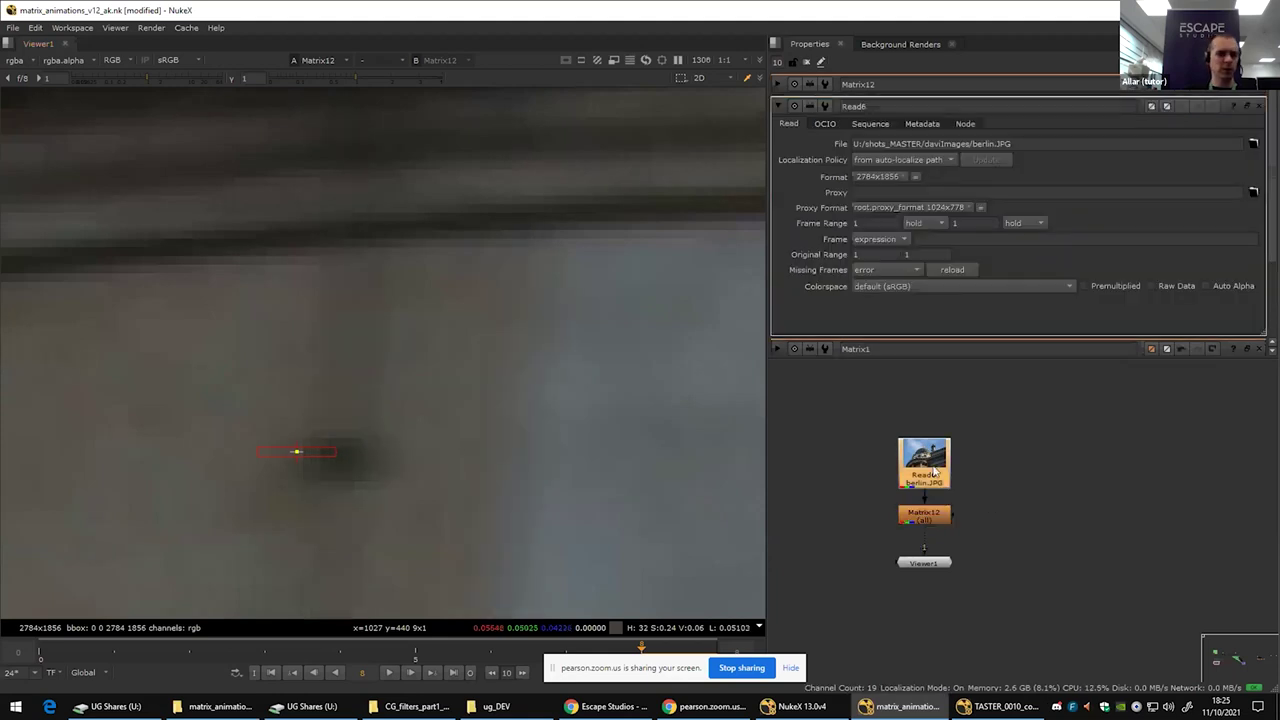
pyautogui.hotkey('shift', 'b')
pyautogui.moveTo(1000, 460); pyautogui.dragTo(1020, 523)
pyautogui.press('1')
pyautogui.click(778, 84)
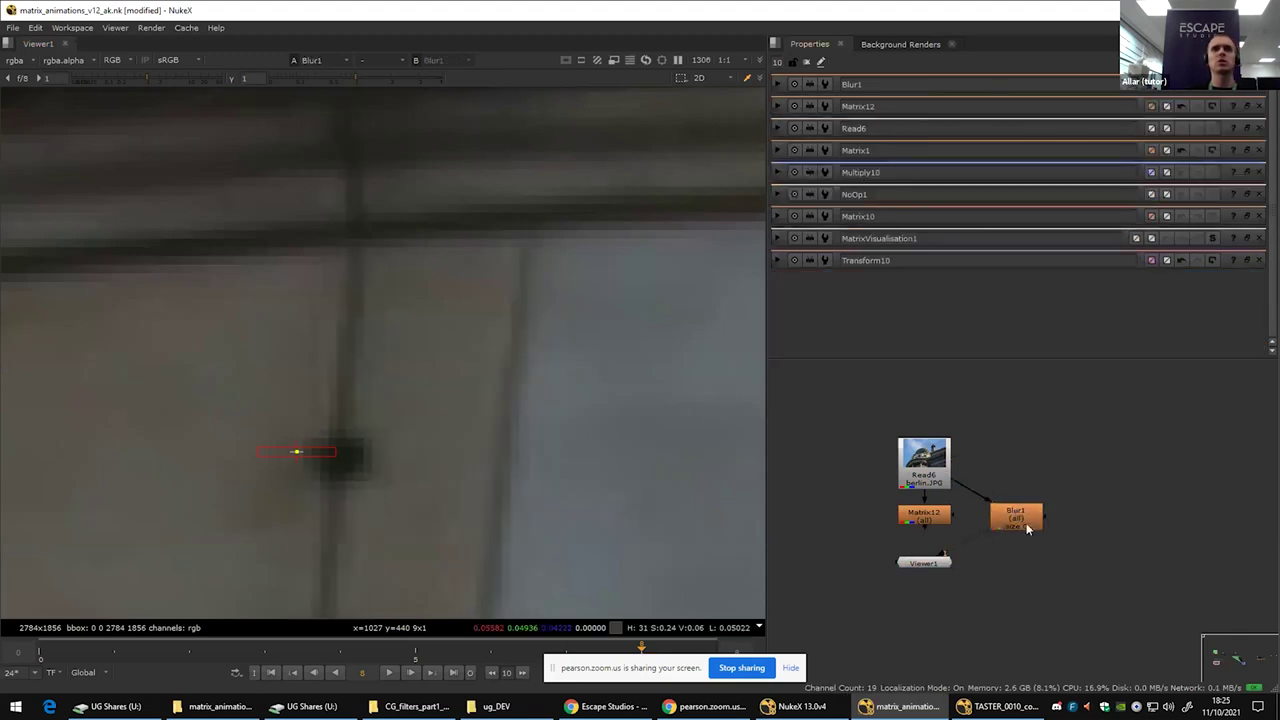
# Step: Split the Blur1 size into width and height, choose the box filter and set the width to 9 with height 0
pyautogui.doubleClick(1026, 523)
pyautogui.click(1238, 136)
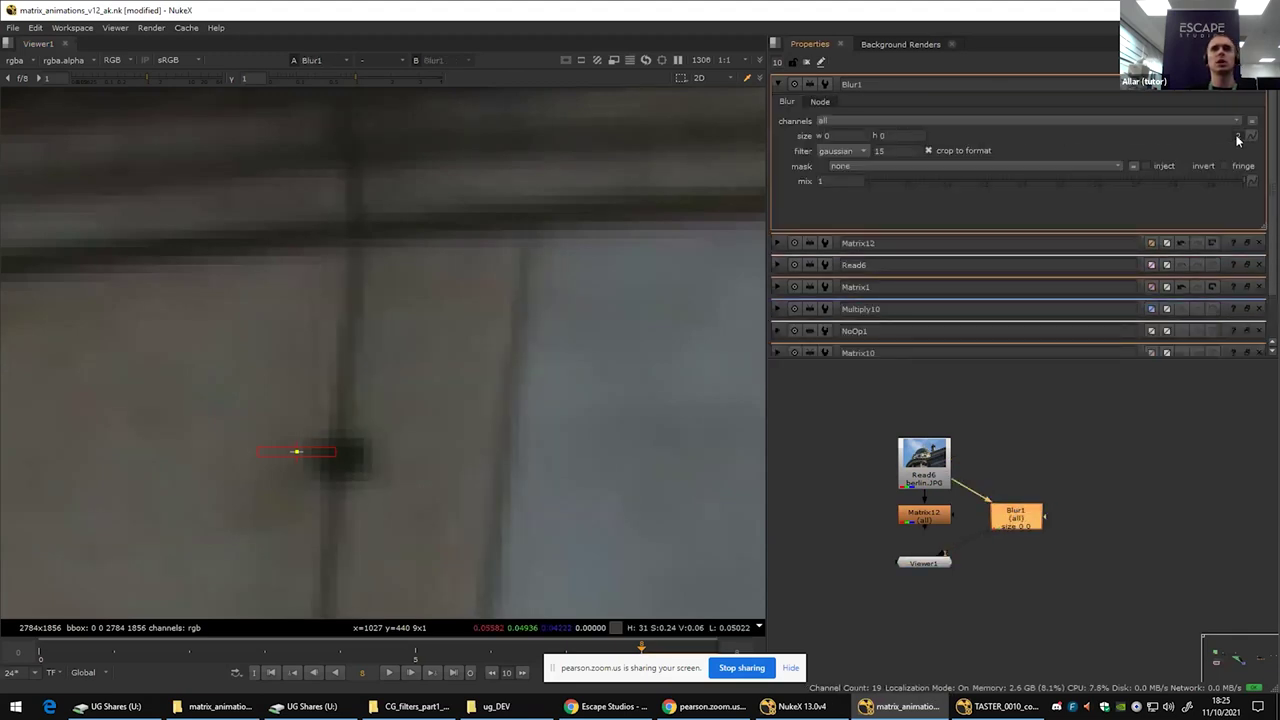
pyautogui.click(845, 153)
pyautogui.click(845, 108)
pyautogui.click(847, 132)
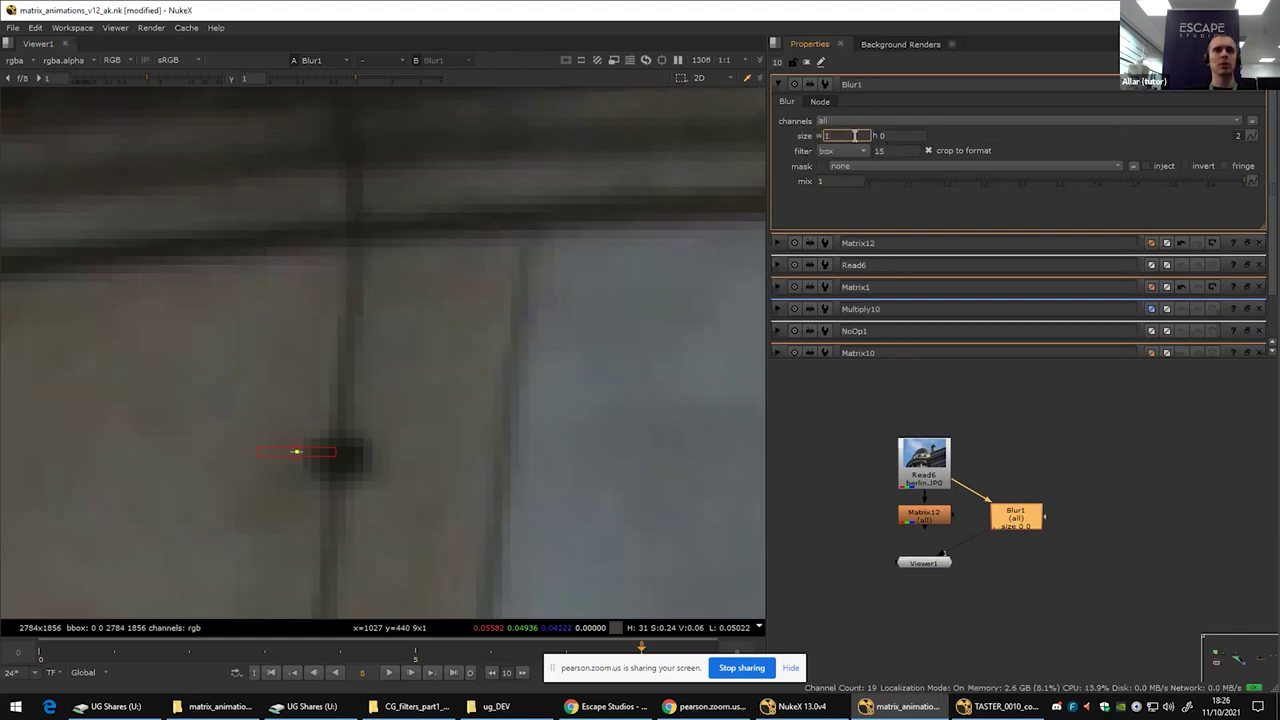
pyautogui.write('9')
pyautogui.press('Return')
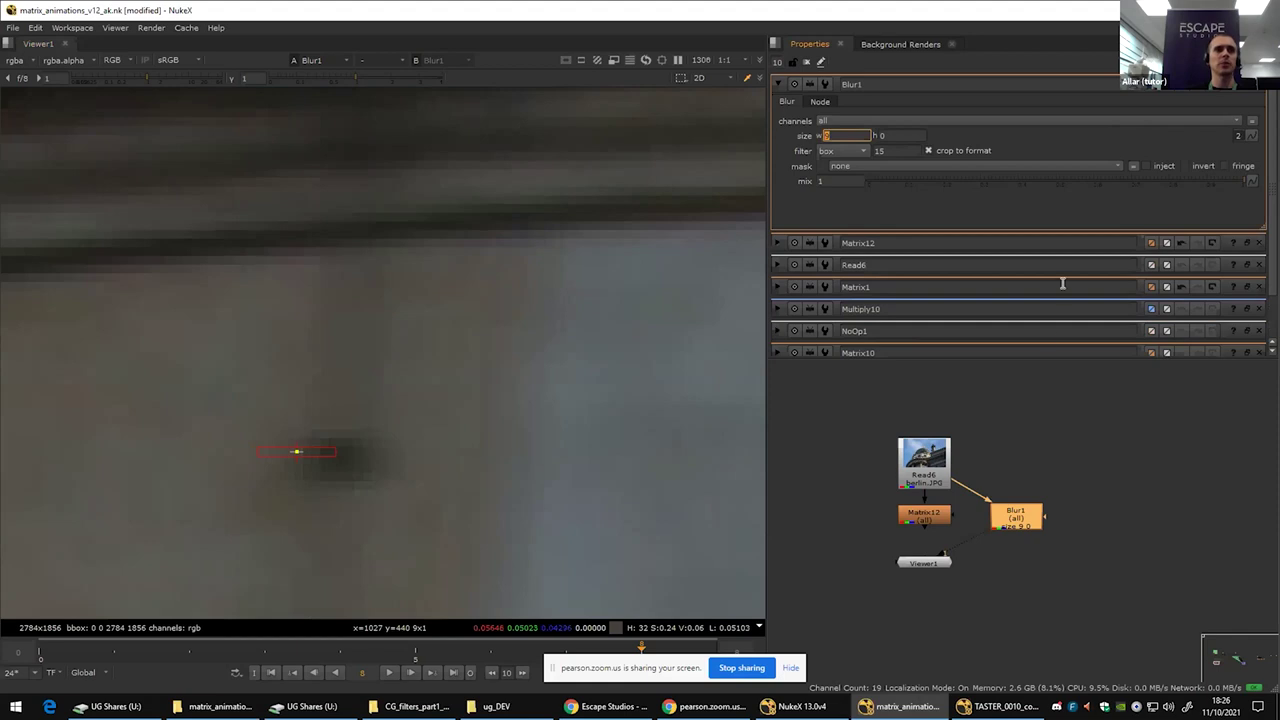
# Step: Connect Matrix12 and Blur1 to separate inputs of Viewer1
pyautogui.doubleClick(938, 513)
pyautogui.press('1')
pyautogui.click(1020, 529)
pyautogui.press('1')
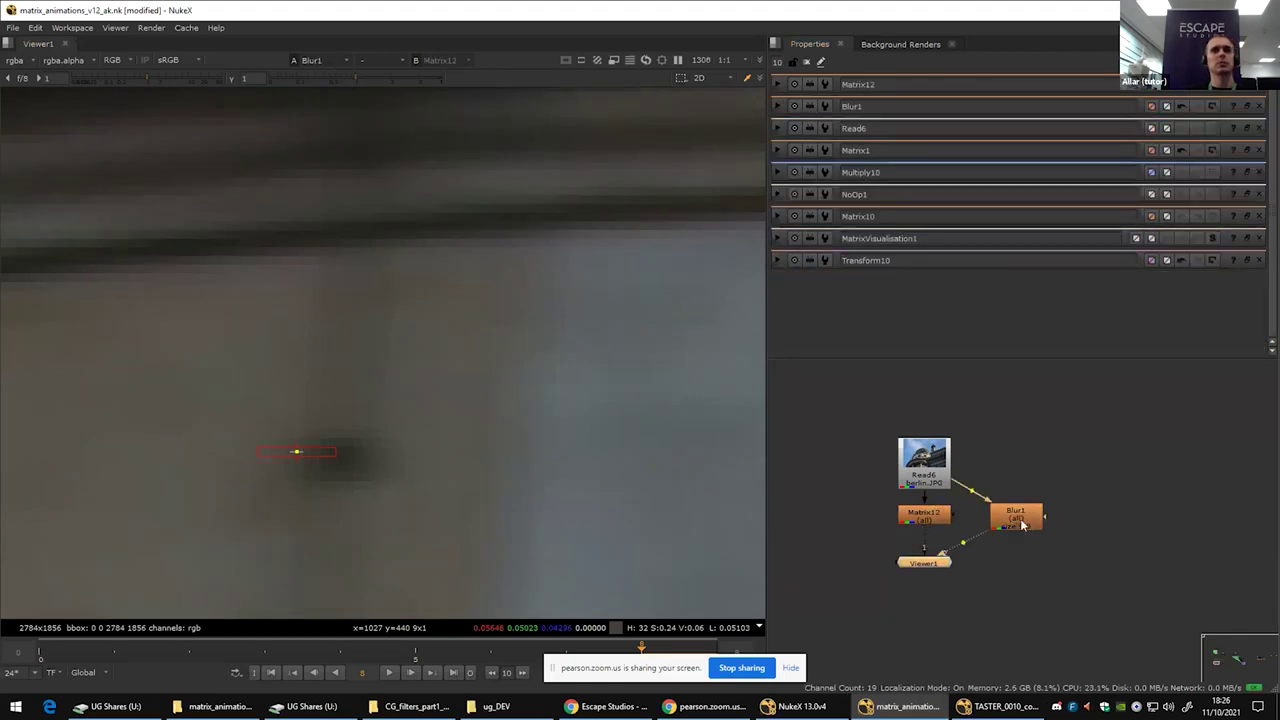
# Step: Open the Blur1 and Matrix12 properties in floating windows and arrange them so both sets of settings are readable
pyautogui.keyDown('ctrl'); pyautogui.doubleClick(1021, 525); pyautogui.keyUp('ctrl')
pyautogui.moveTo(900, 444); pyautogui.dragTo(1068, 87)
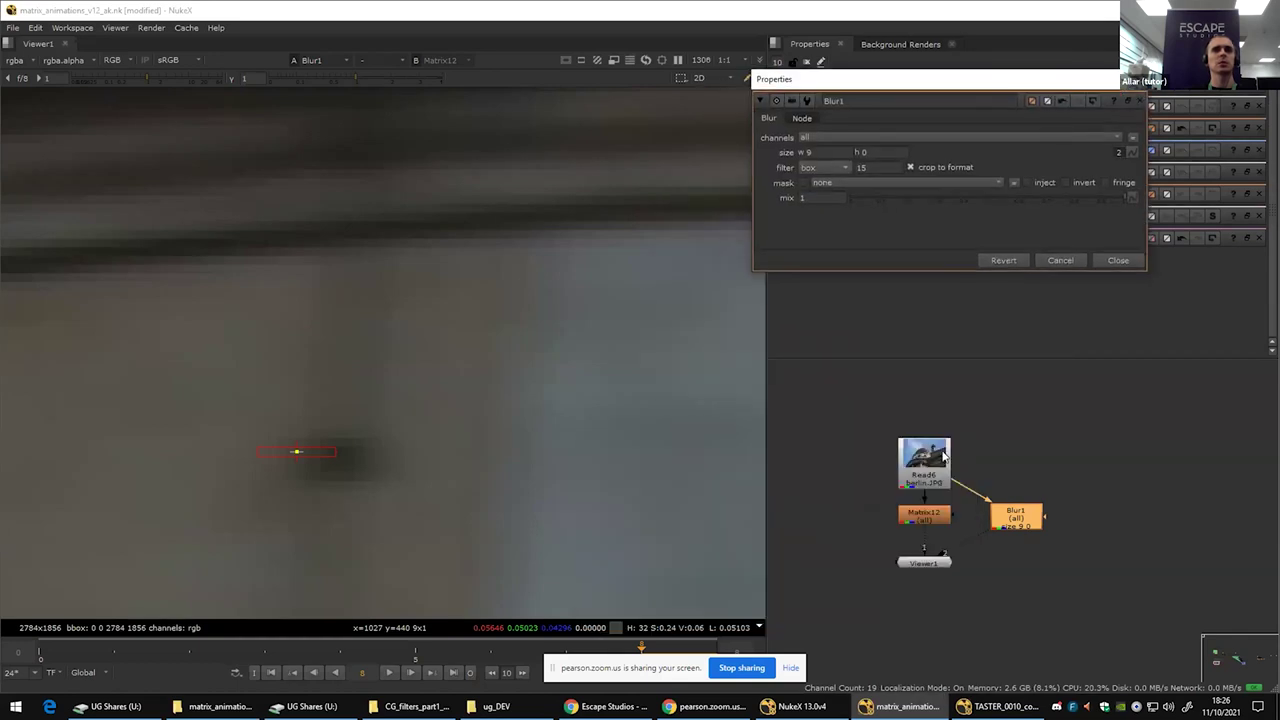
pyautogui.doubleClick(924, 514)
pyautogui.moveTo(656, 450); pyautogui.dragTo(1035, 210)
# Step: Compare the Matrix12 and Blur1 results around the dark spot by switching repeatedly between the two viewer inputs
pyautogui.click(924, 562)
pyautogui.press('2')
pyautogui.press('1')
pyautogui.press('1')
pyautogui.press('2')
pyautogui.press('1')
pyautogui.press('2')
pyautogui.press('1')
pyautogui.press('1')
pyautogui.press('2')
pyautogui.press('1')
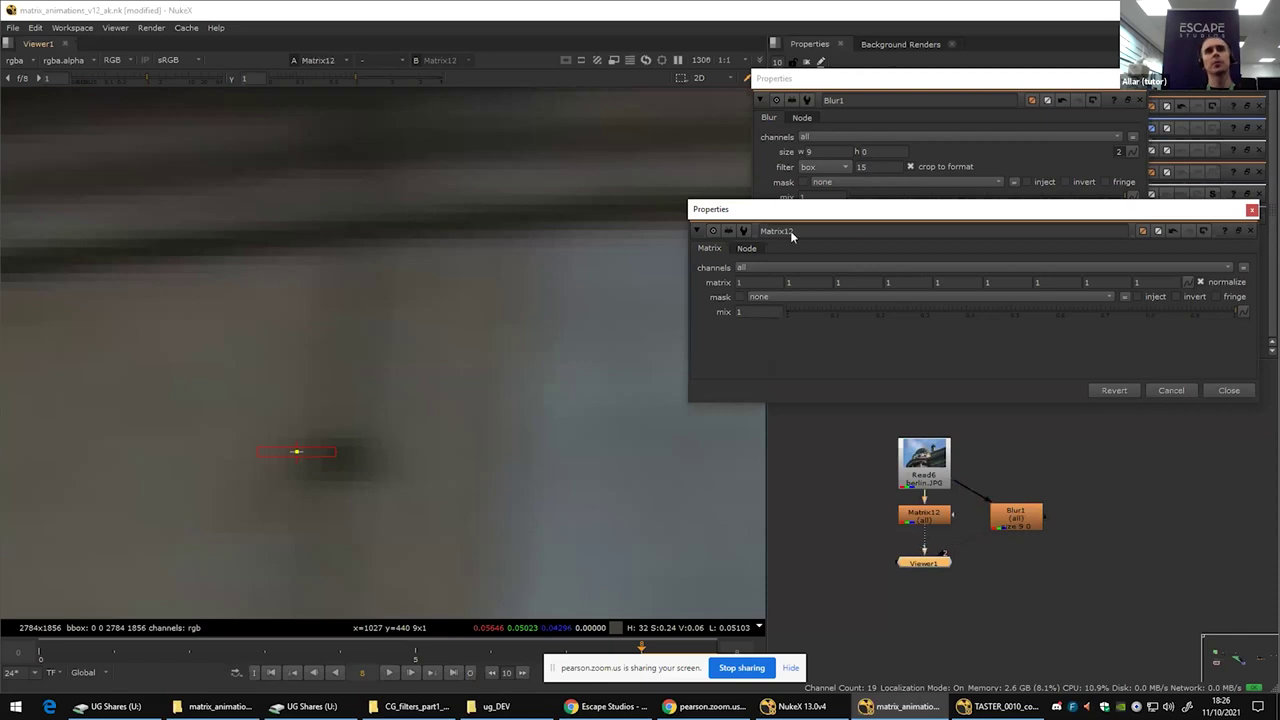
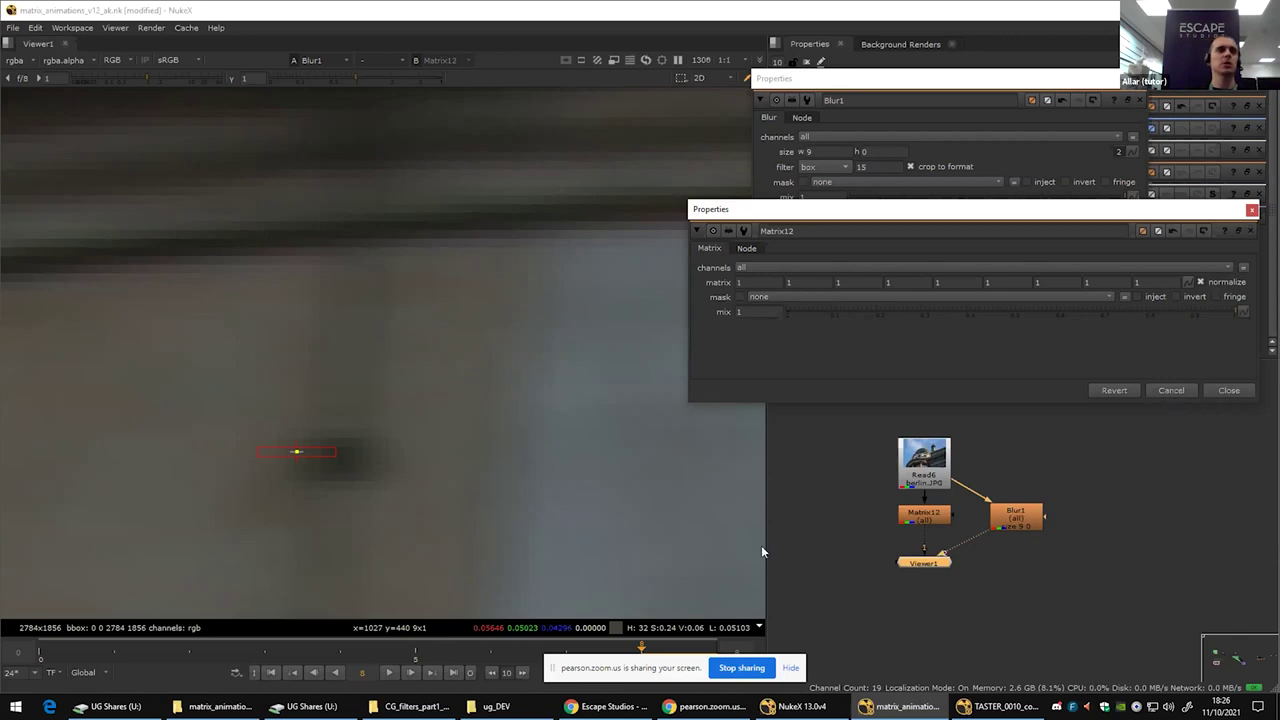
# Step: Branch a RotoPaint node off Read6, view its output and open its properties
pyautogui.scroll(-2, 953, 620)
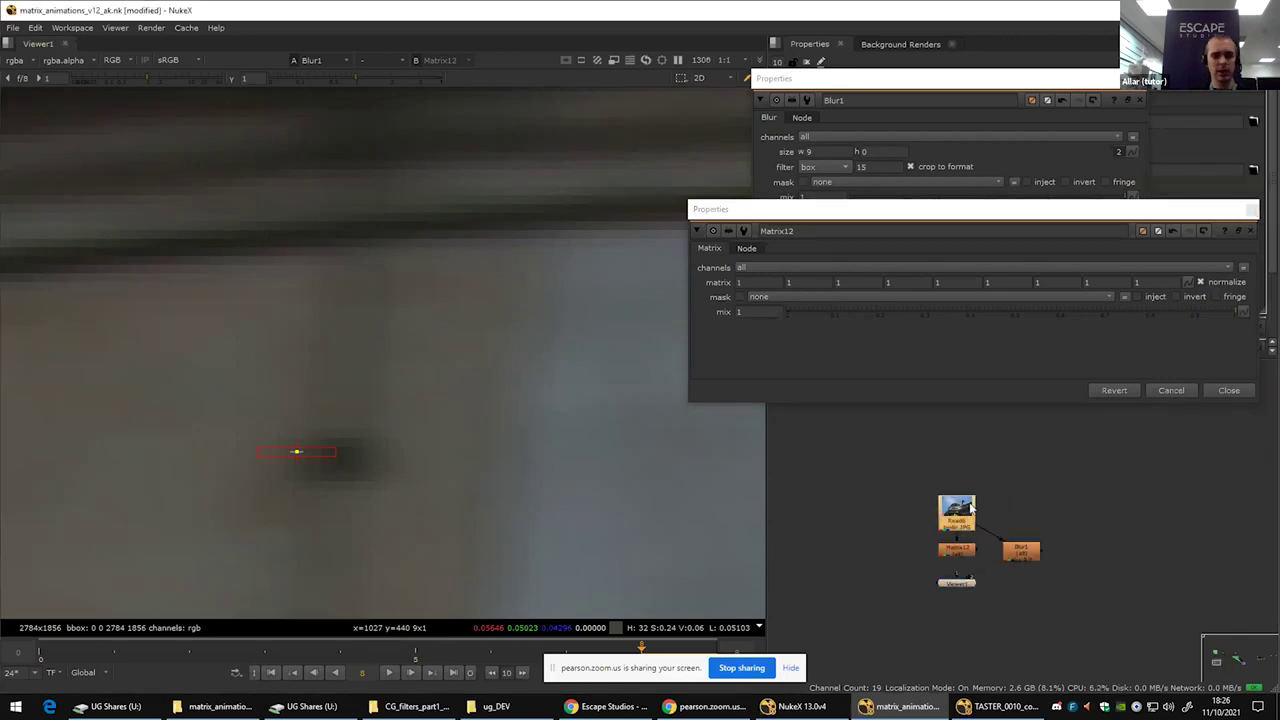
pyautogui.press('o')
pyautogui.moveTo(1017, 503); pyautogui.dragTo(872, 555)
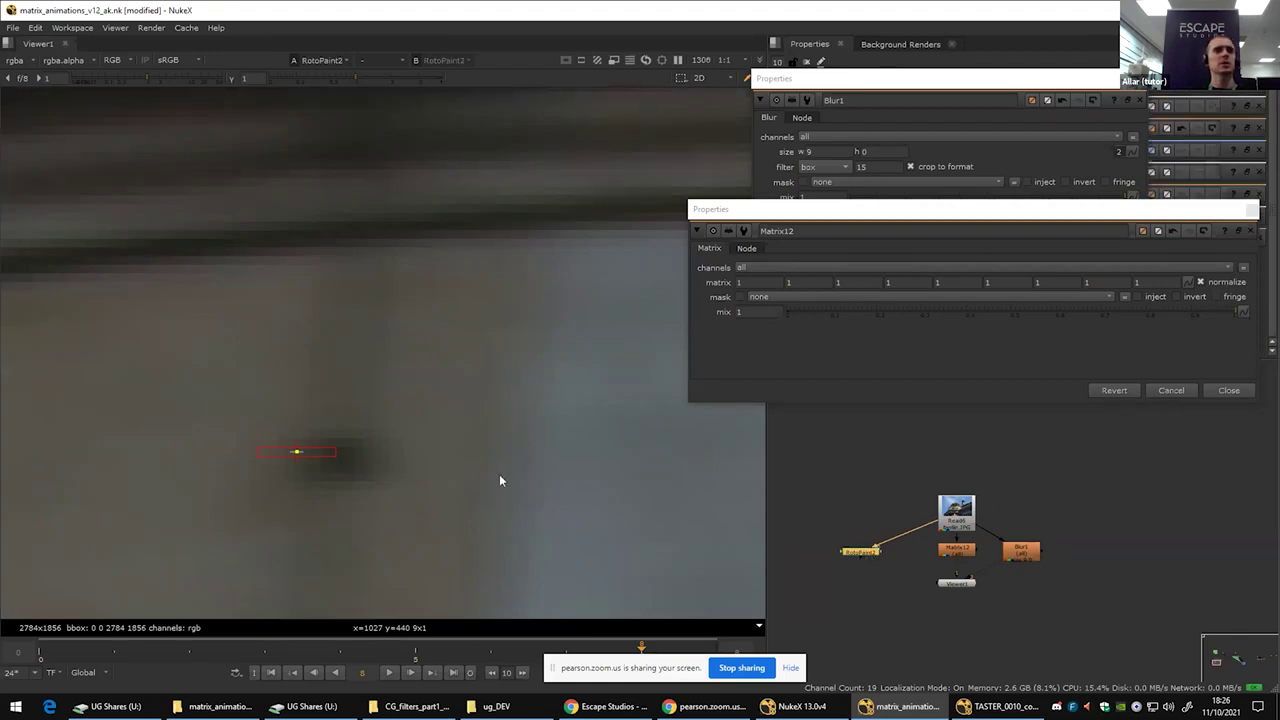
pyautogui.click(822, 355)
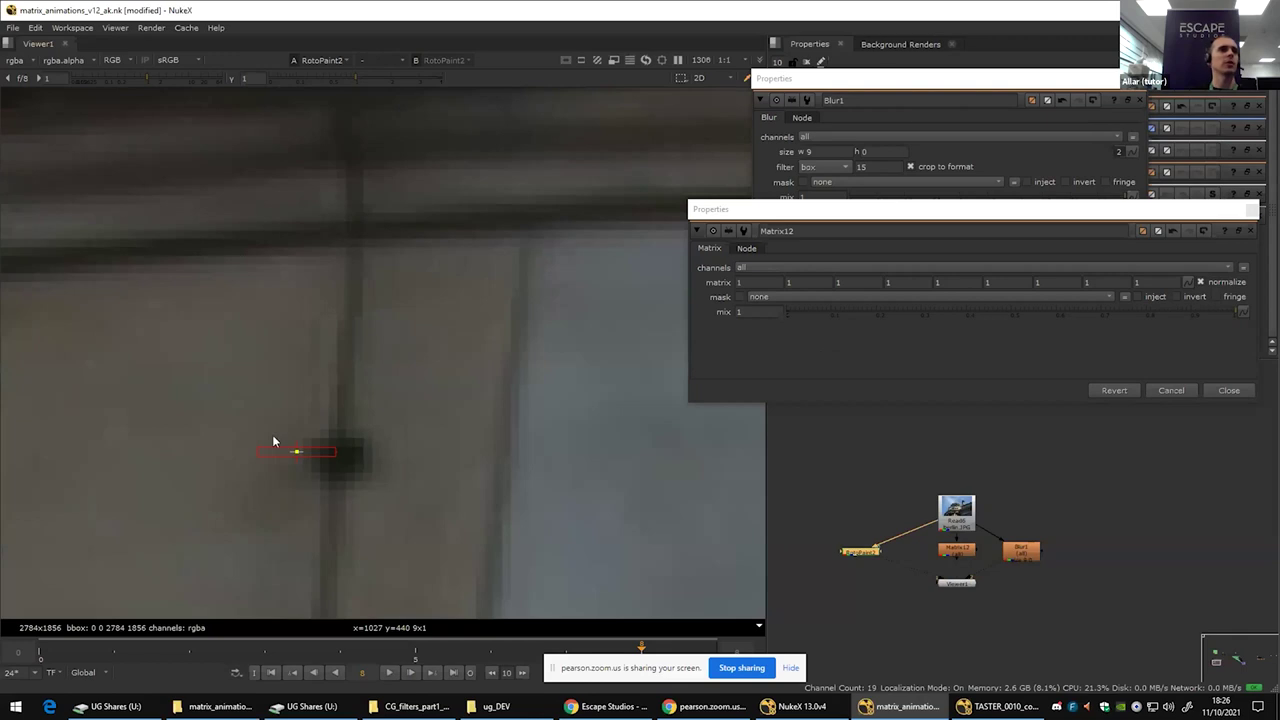
pyautogui.doubleClick(858, 551)
# Step: Paint a straight horizontal white line across both vertical seams with brush size 1, and close the floating Blur1 and Matrix12 properties
pyautogui.click(11, 181)
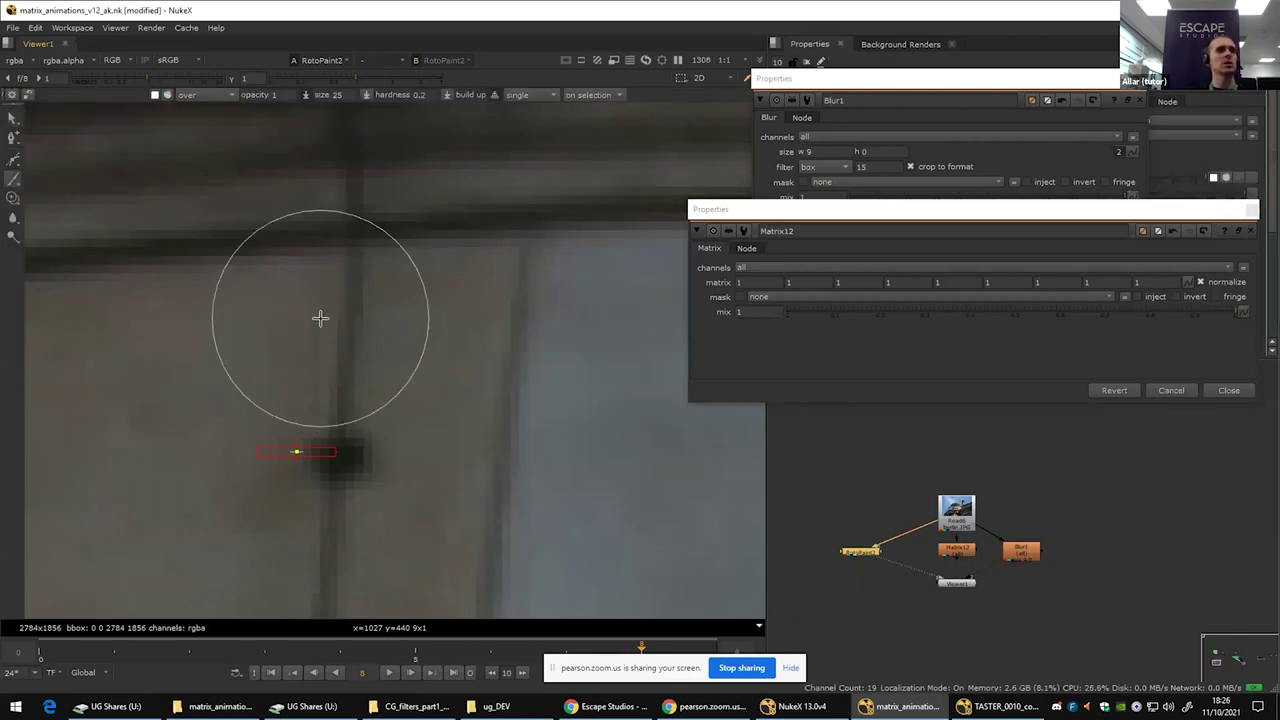
pyautogui.moveTo(165, 299); pyautogui.dragTo(670, 299)
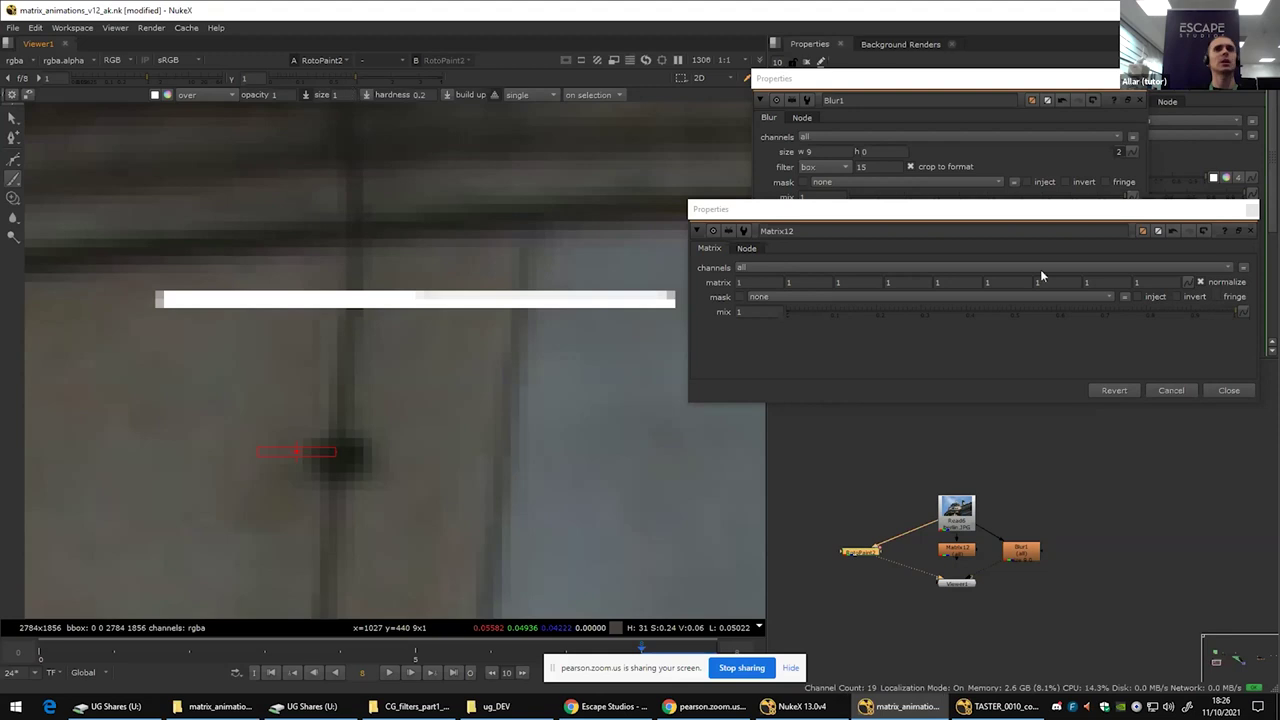
pyautogui.click(1147, 93)
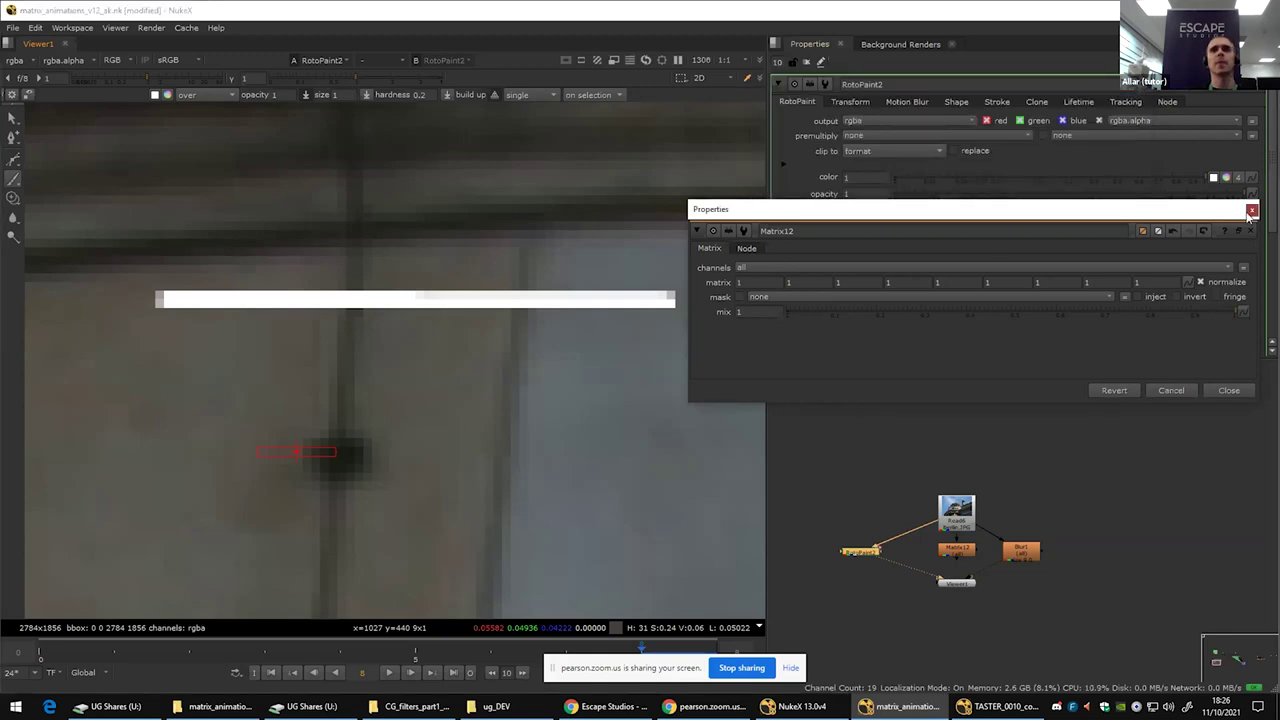
pyautogui.click(1250, 209)
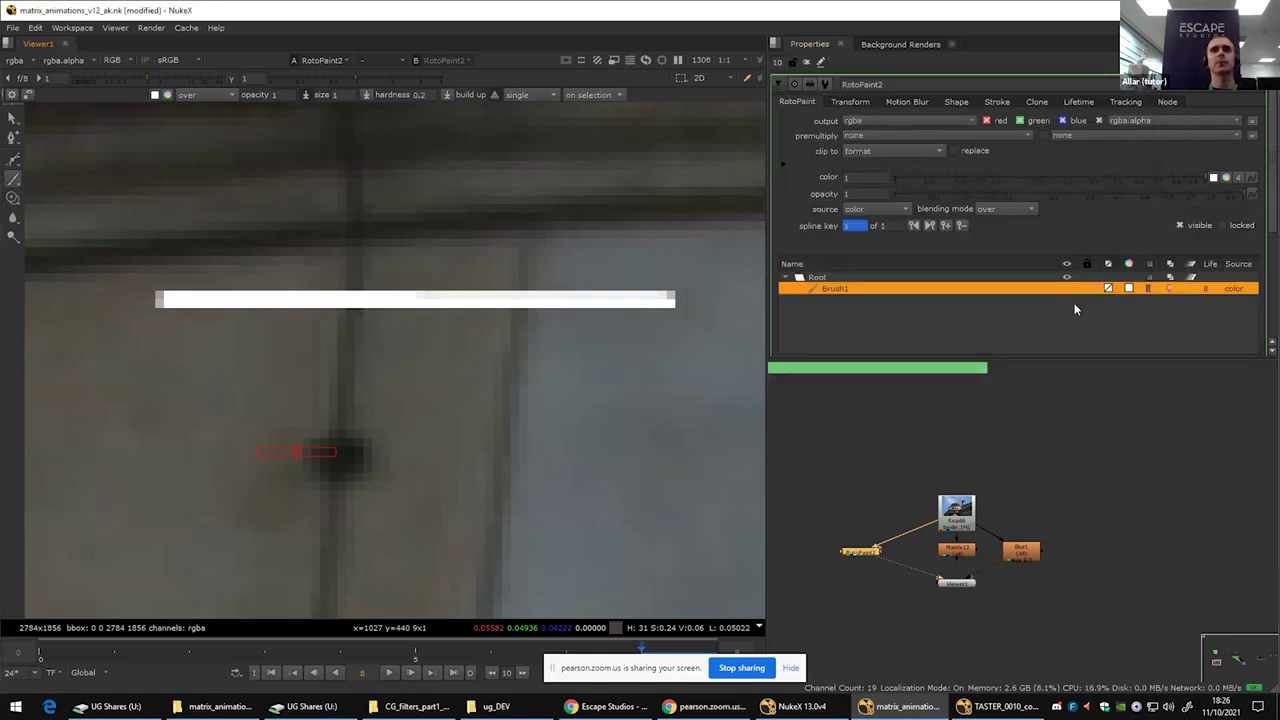
# Step: Lower the white brush stroke's opacity to 0.006
pyautogui.click(956, 102)
pyautogui.click(997, 104)
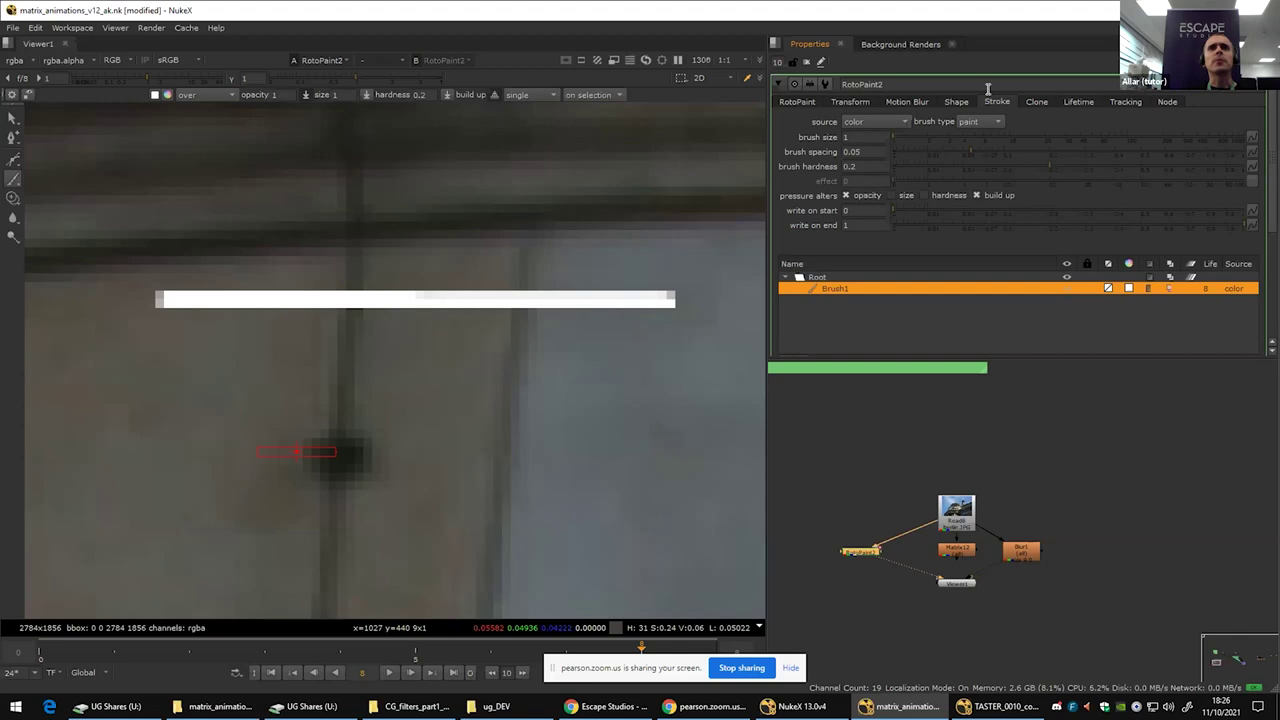
pyautogui.click(808, 103)
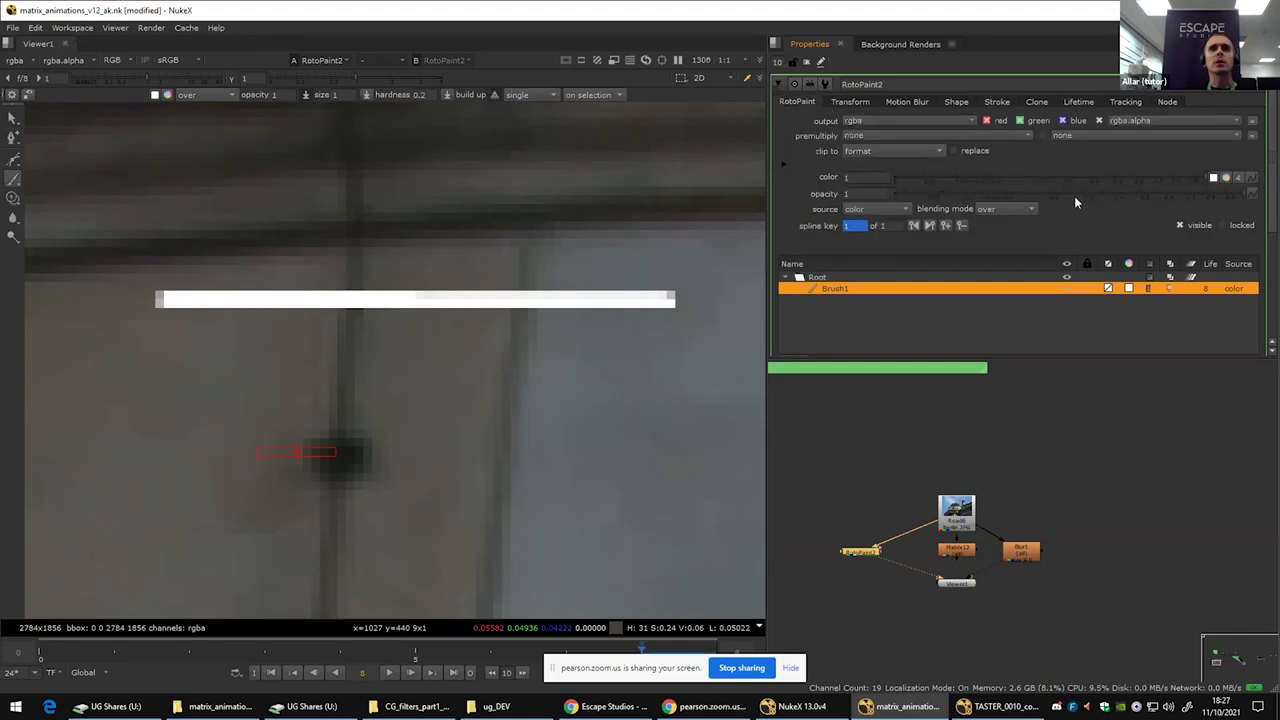
pyautogui.moveTo(1117, 194)
pyautogui.mouseDown()
pyautogui.moveTo(900, 194)
pyautogui.moveTo(921, 199)
pyautogui.mouseUp()
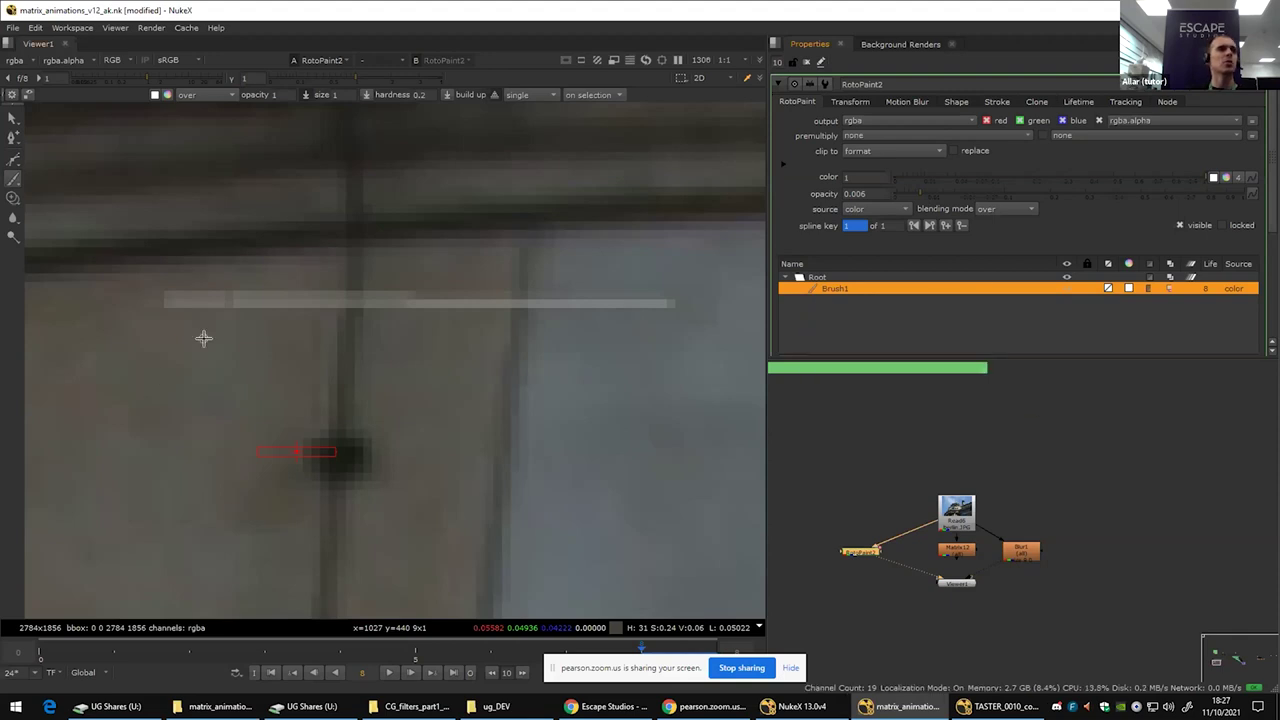
# Step: Set the paint colour to blue and paint a brightness profile along the faint line, dipping at both dark seams and rising over the blue-grey area
pyautogui.click(168, 95)
pyautogui.click(839, 420)
pyautogui.click(924, 106)
pyautogui.moveTo(166, 256)
pyautogui.mouseDown()
pyautogui.moveTo(343, 265)
pyautogui.moveTo(360, 300)
pyautogui.moveTo(374, 262)
pyautogui.moveTo(502, 256)
pyautogui.moveTo(516, 298)
pyautogui.moveTo(532, 262)
pyautogui.moveTo(674, 257)
pyautogui.mouseUp()
pyautogui.hotkey('ctrl', 'z')
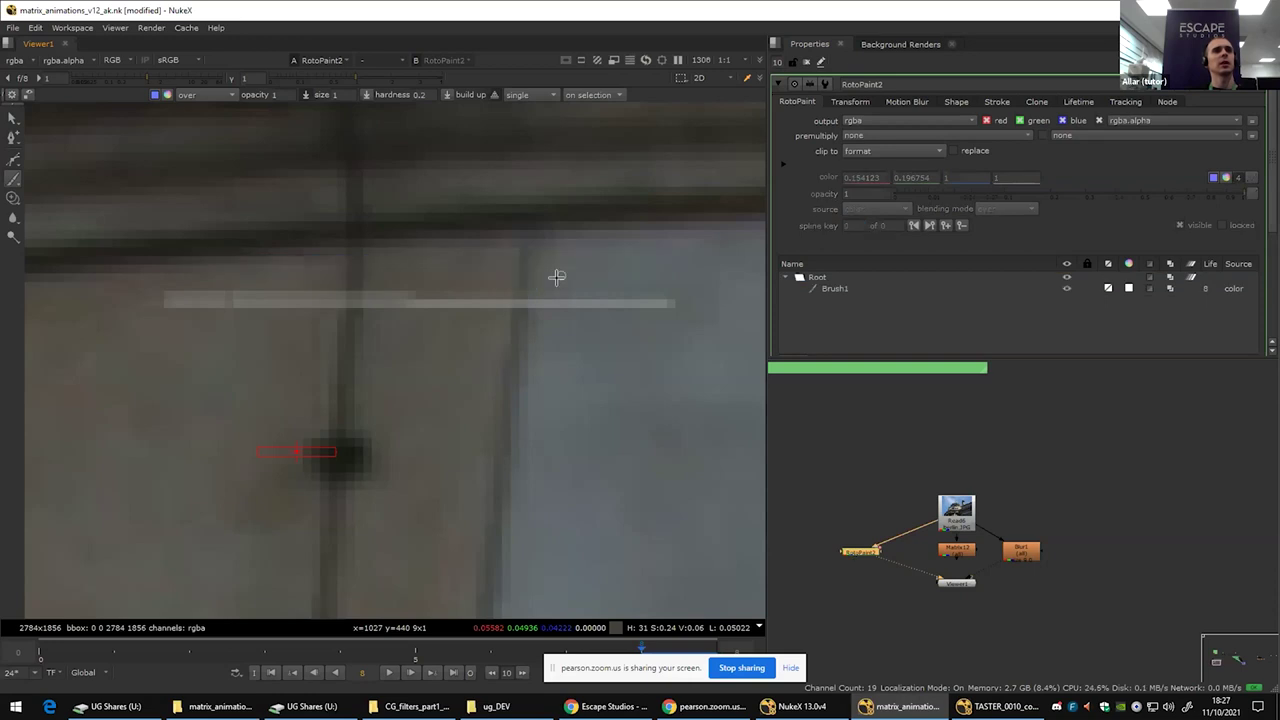
pyautogui.moveTo(165, 264)
pyautogui.mouseDown()
pyautogui.moveTo(300, 265)
pyautogui.moveTo(345, 304)
pyautogui.moveTo(424, 262)
pyautogui.moveTo(480, 262)
pyautogui.moveTo(524, 296)
pyautogui.moveTo(545, 222)
pyautogui.moveTo(683, 220)
pyautogui.mouseUp()
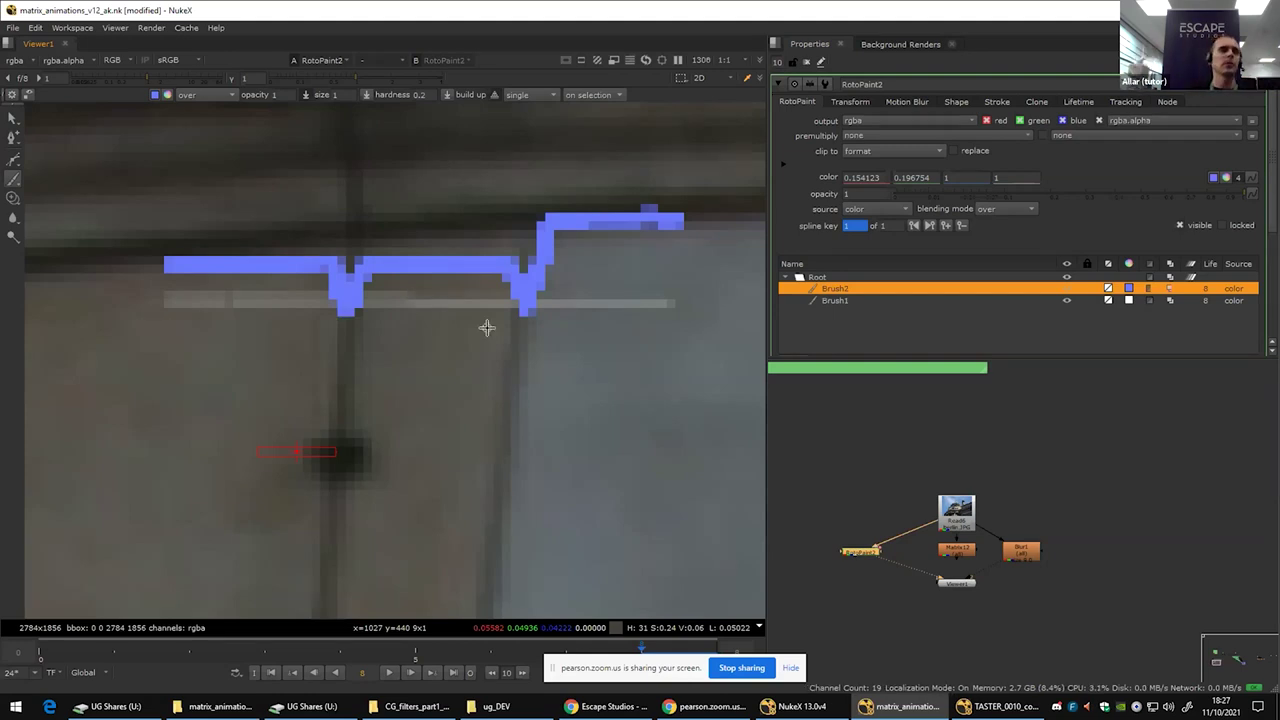
pyautogui.click(12, 27)
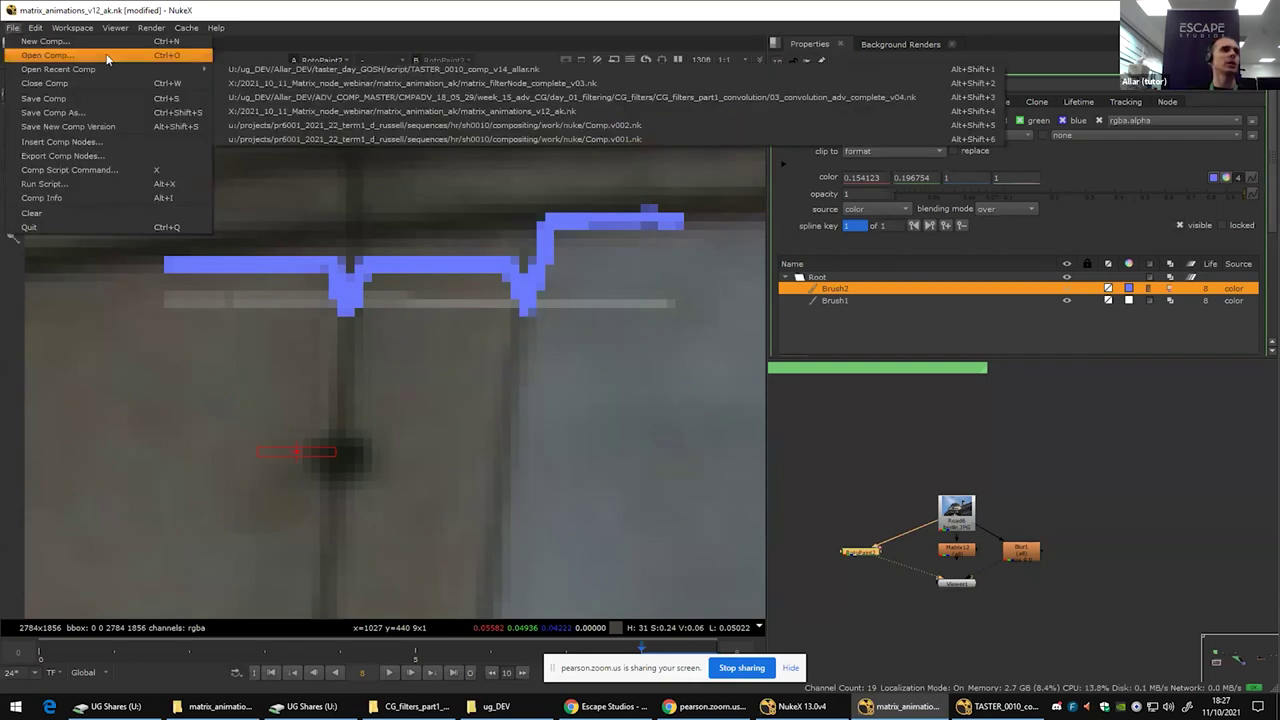
pyautogui.moveTo(33, 28)
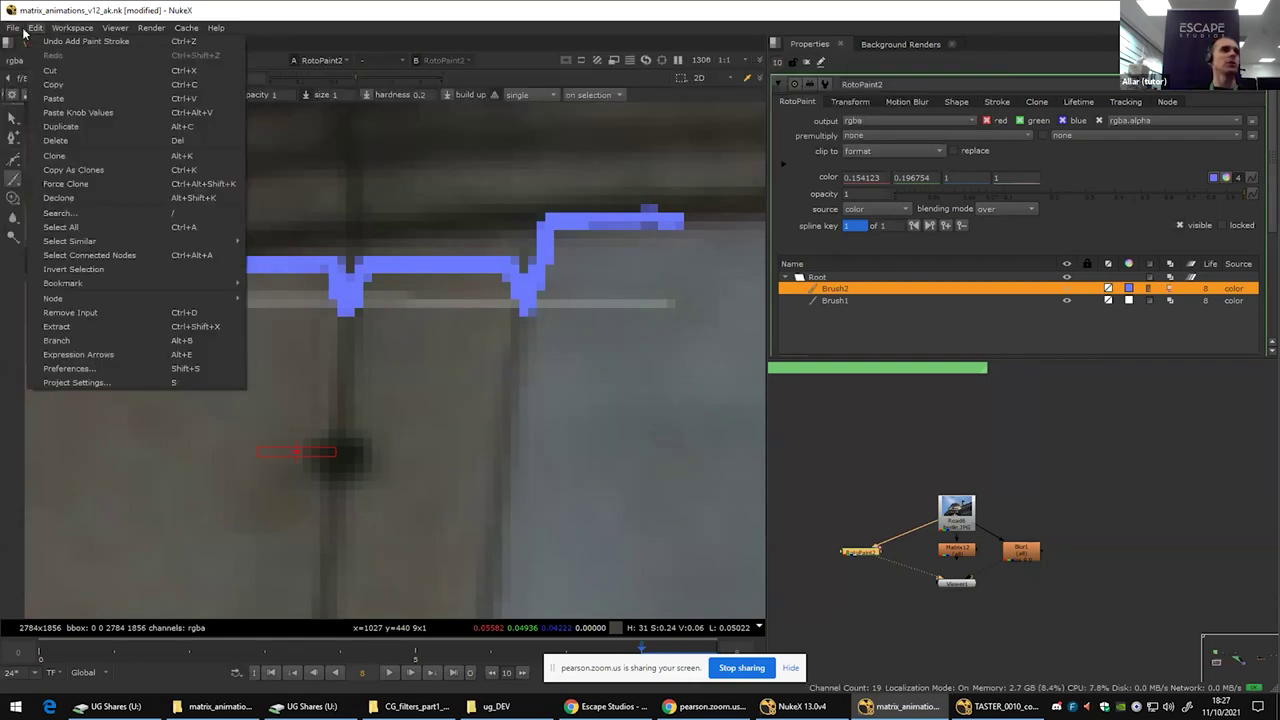
pyautogui.click(537, 46)
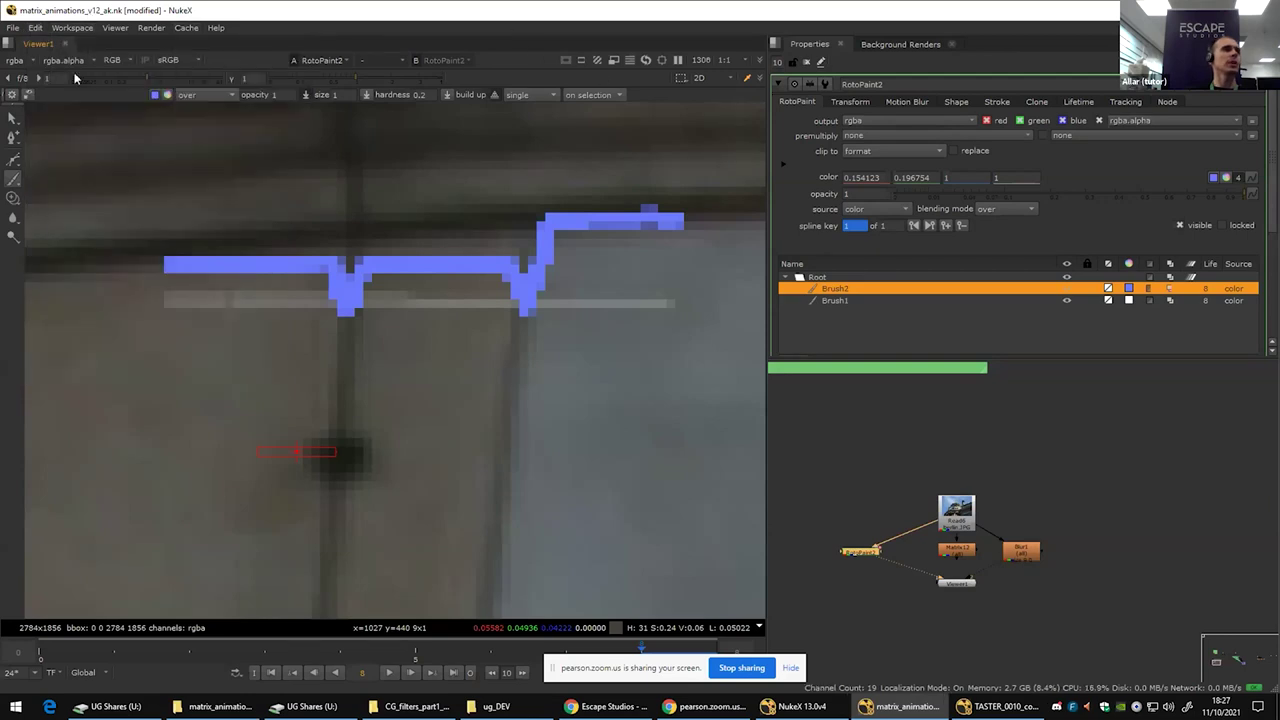
# Step: Open a new Waveform scope, enlarge its window and move it over the middle of the screen
pyautogui.click(5, 45)
pyautogui.moveTo(67, 173)
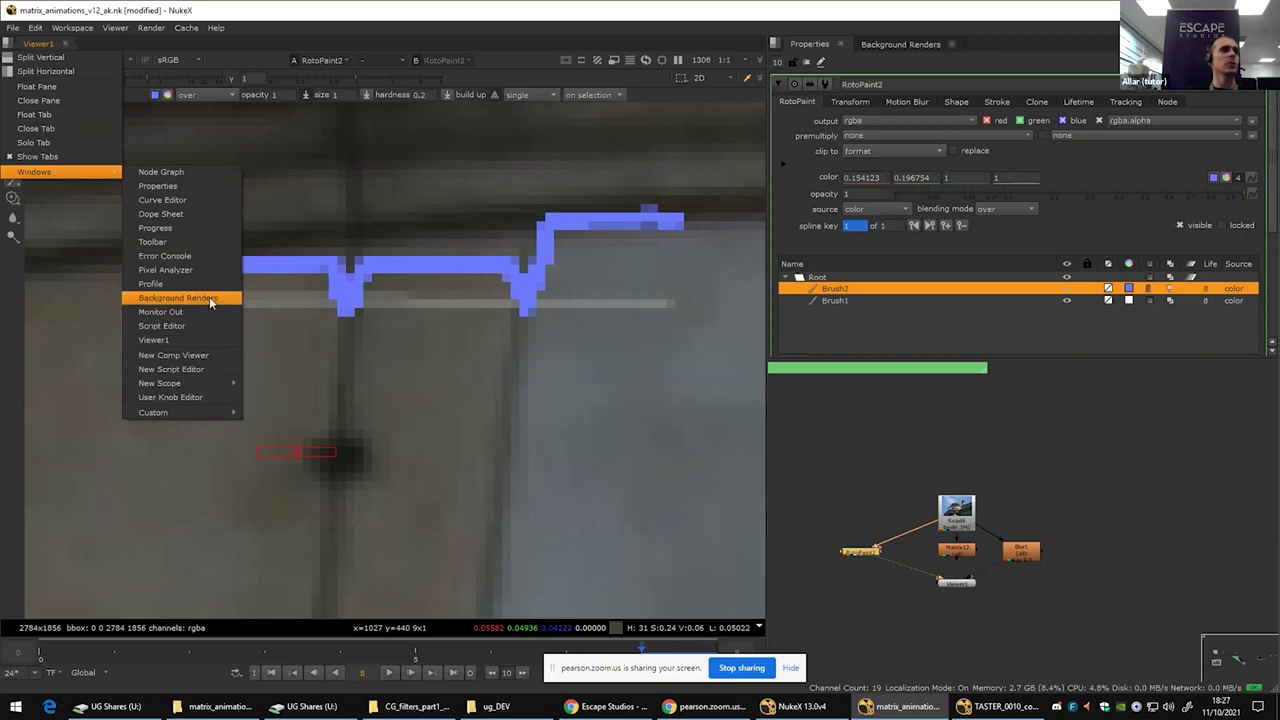
pyautogui.moveTo(218, 383)
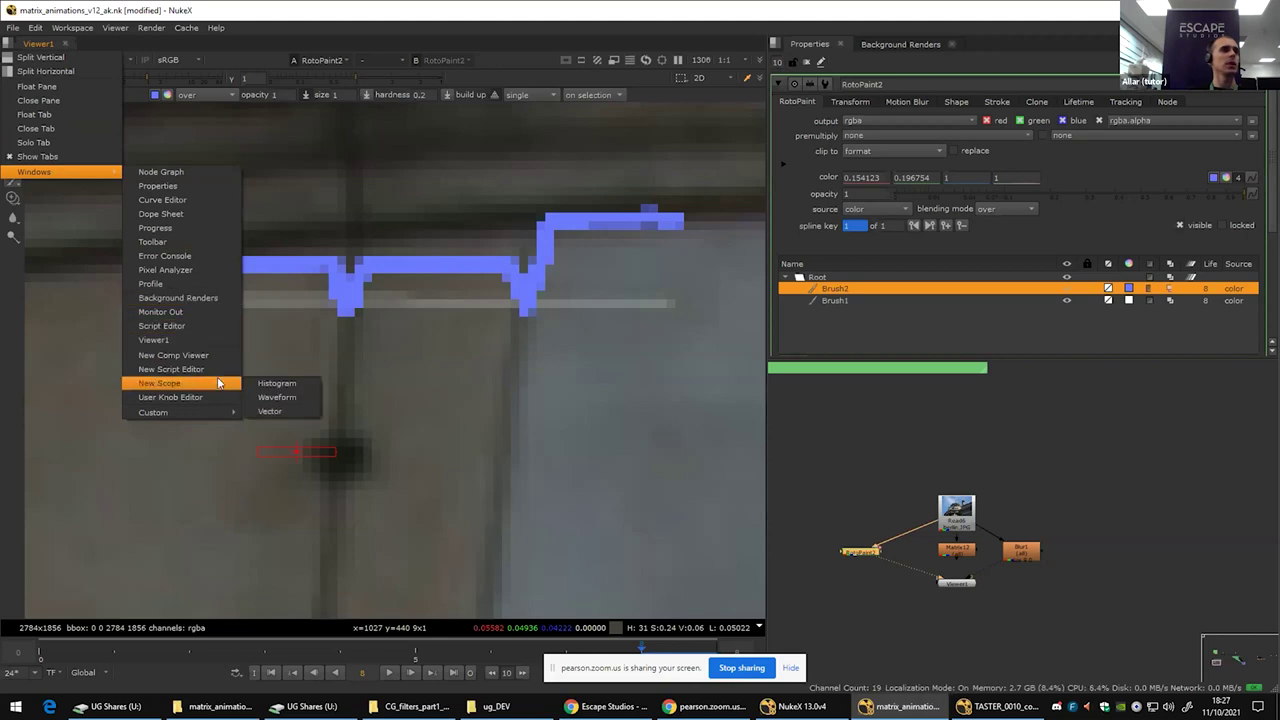
pyautogui.click(272, 396)
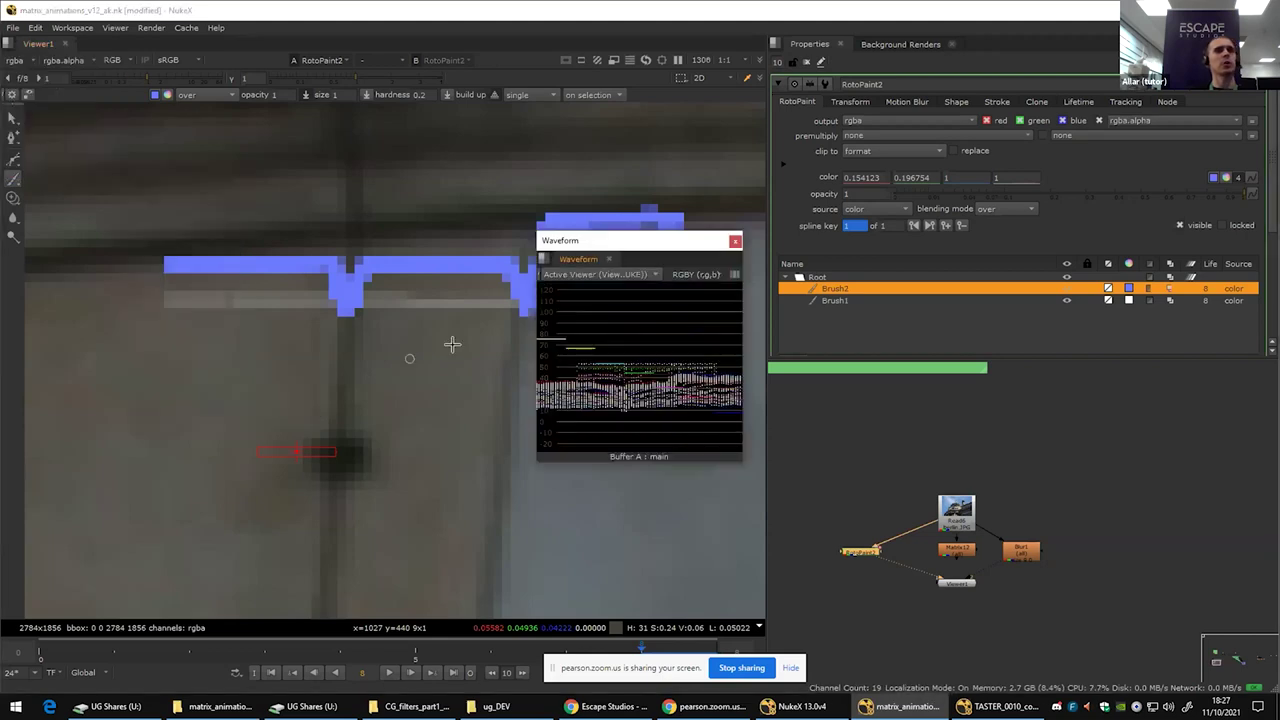
pyautogui.moveTo(740, 461); pyautogui.dragTo(1278, 569)
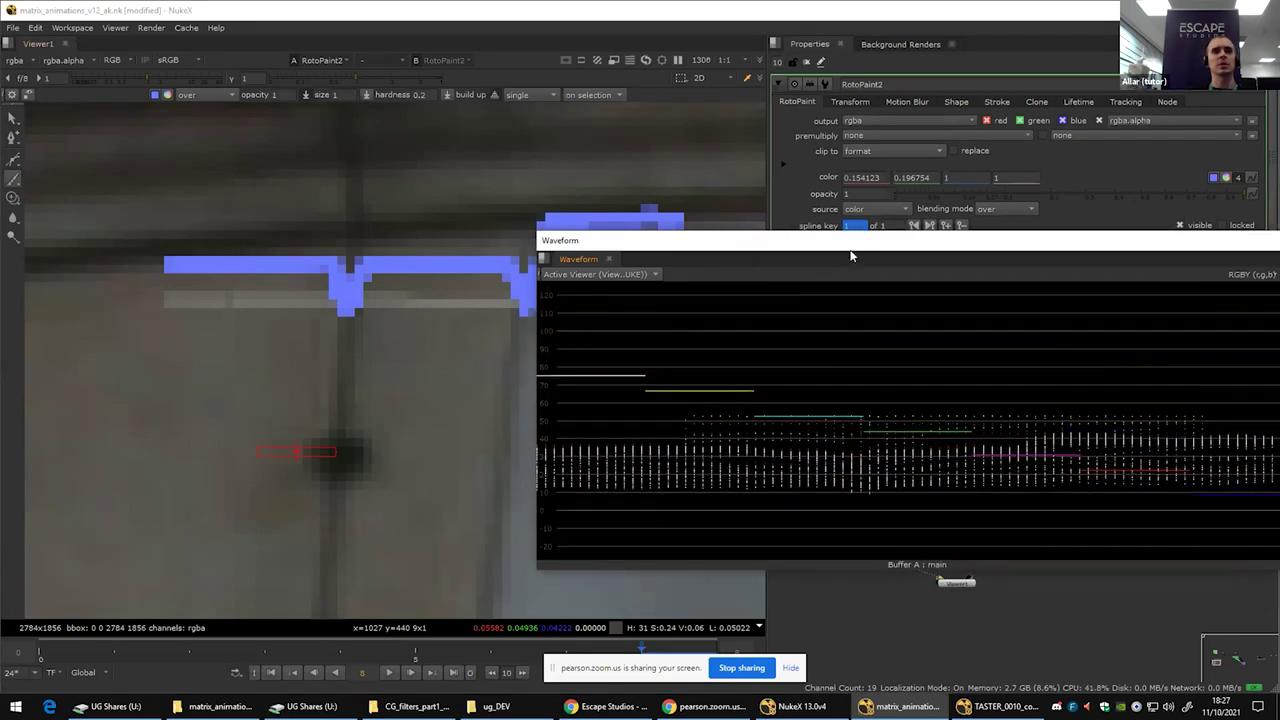
pyautogui.moveTo(850, 256); pyautogui.dragTo(590, 226)
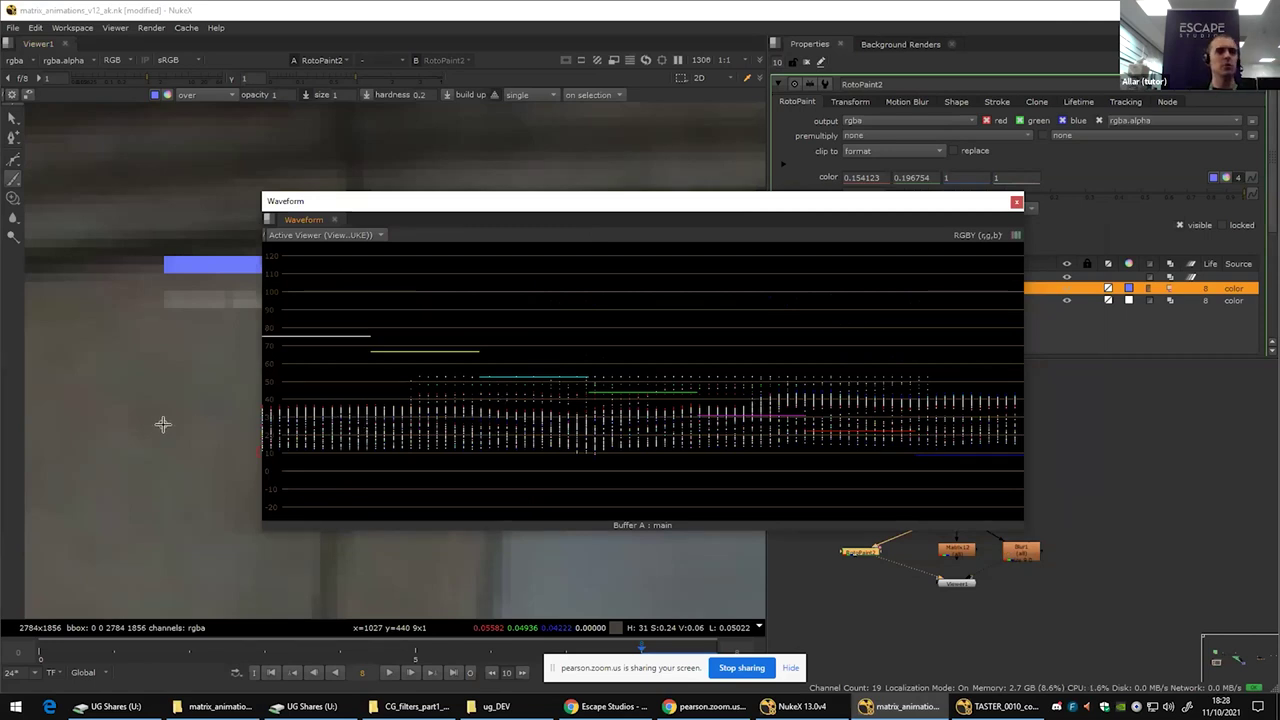
# Step: Switch the Waveform scope from RGBY to Luma, then close the scope window
pyautogui.scroll(-9, 163, 425)
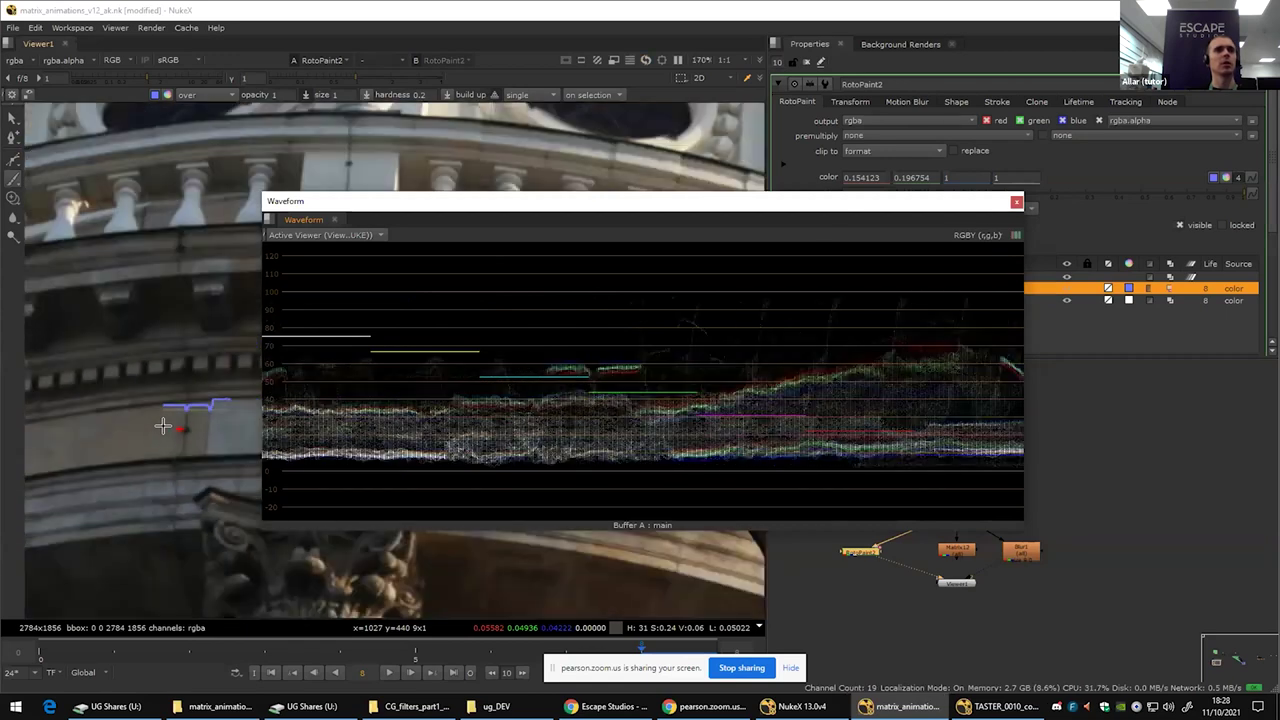
pyautogui.click(993, 240)
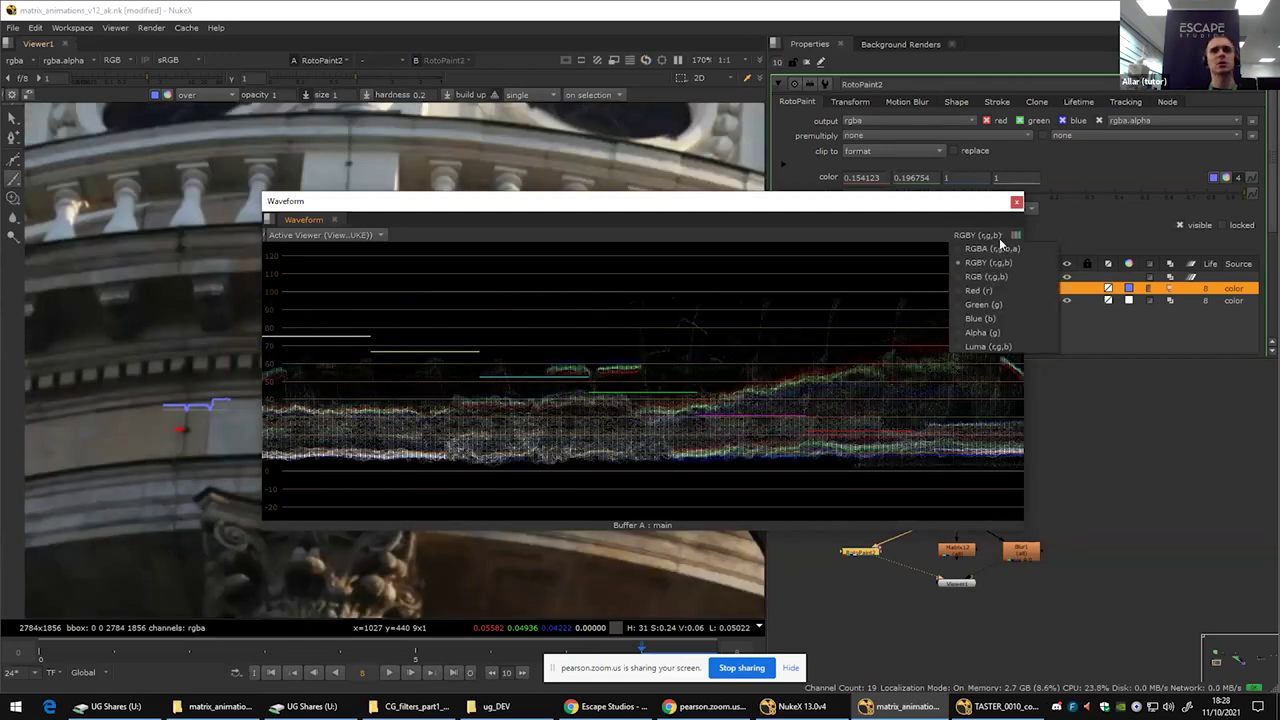
pyautogui.click(989, 347)
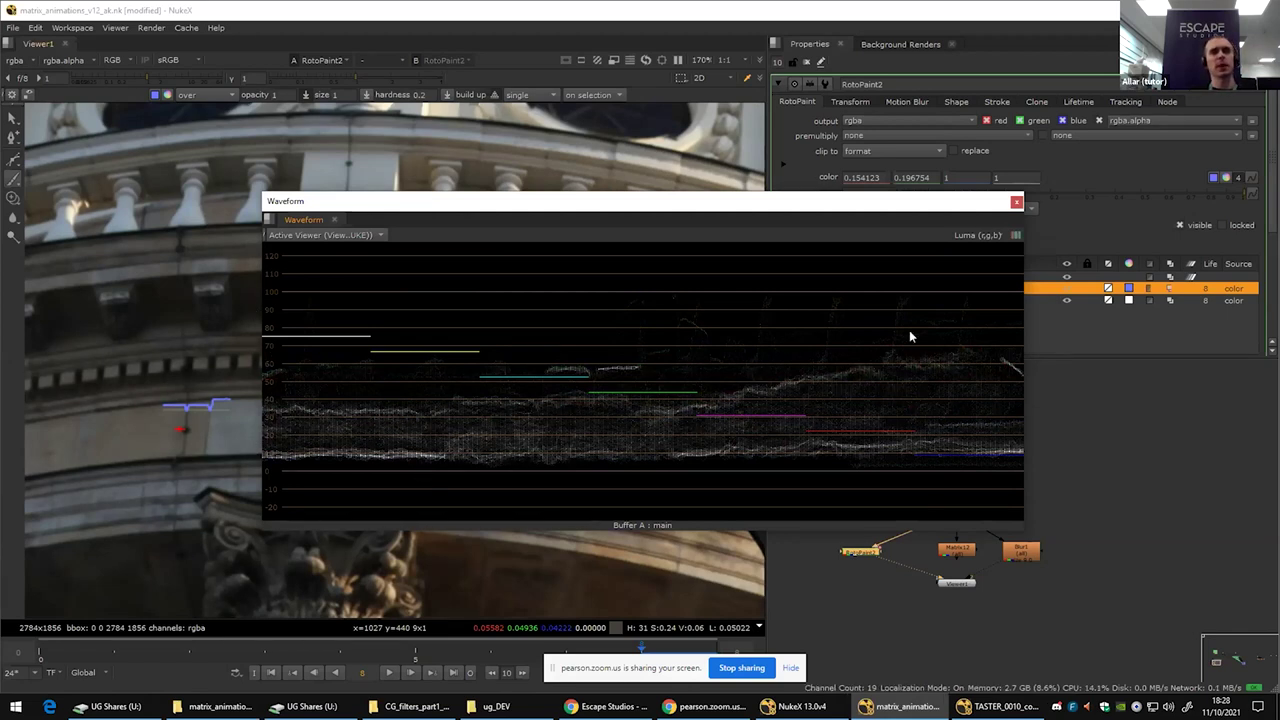
pyautogui.click(1016, 201)
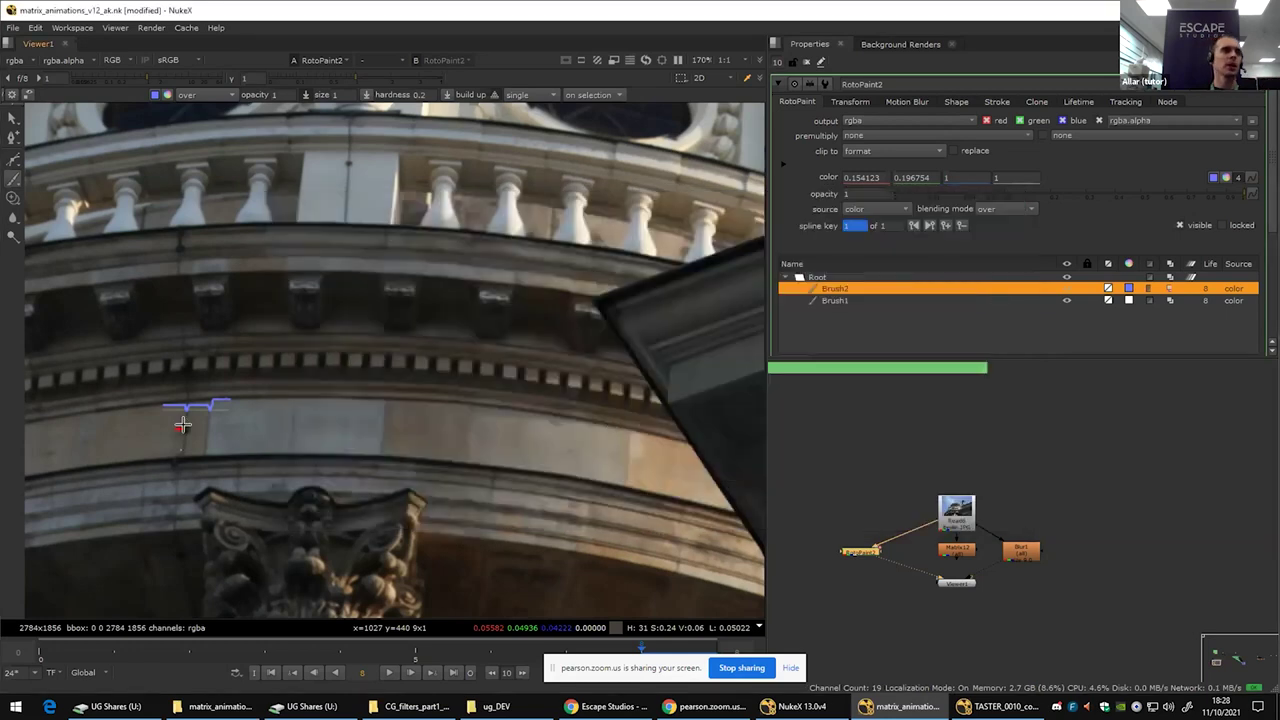
# Step: Examine the painted brightness profile against the dark seams and the red 9x1 sample box around the dark spot
pyautogui.scroll(5, 182, 425)
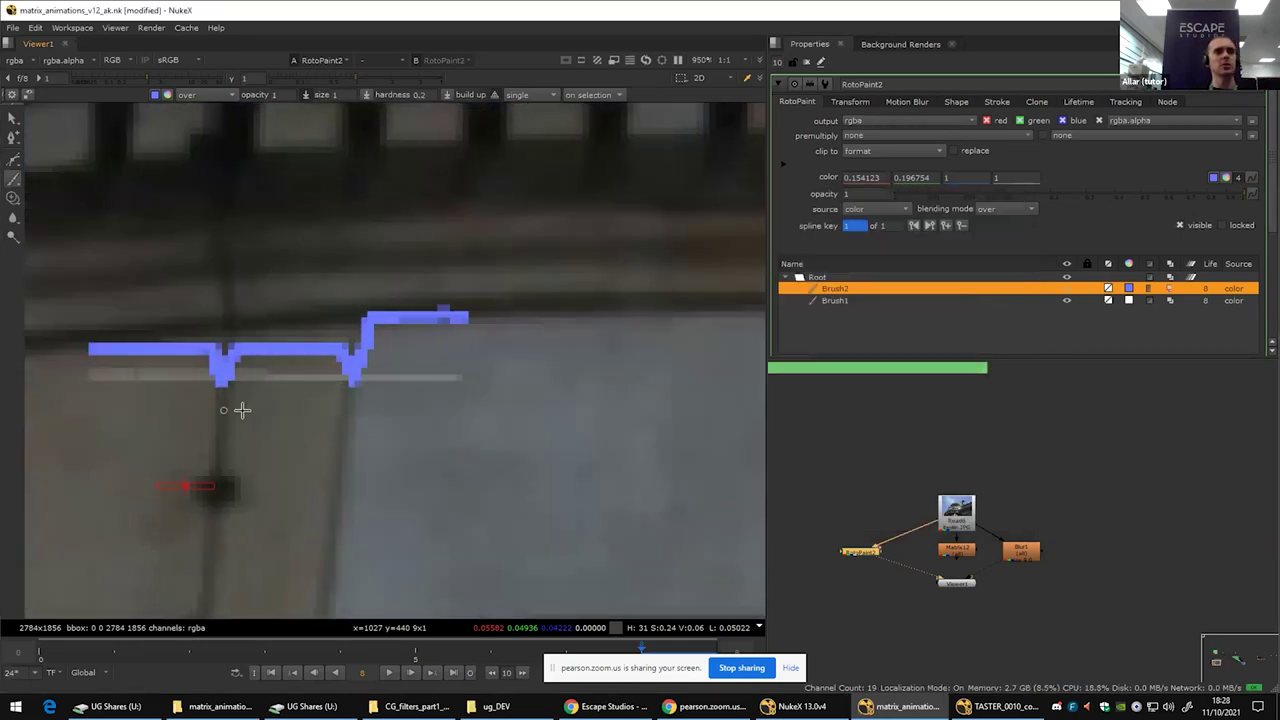
pyautogui.scroll(2, 236, 402)
pyautogui.moveTo(236, 398); pyautogui.dragTo(377, 392)
pyautogui.moveTo(475, 400); pyautogui.dragTo(430, 423)
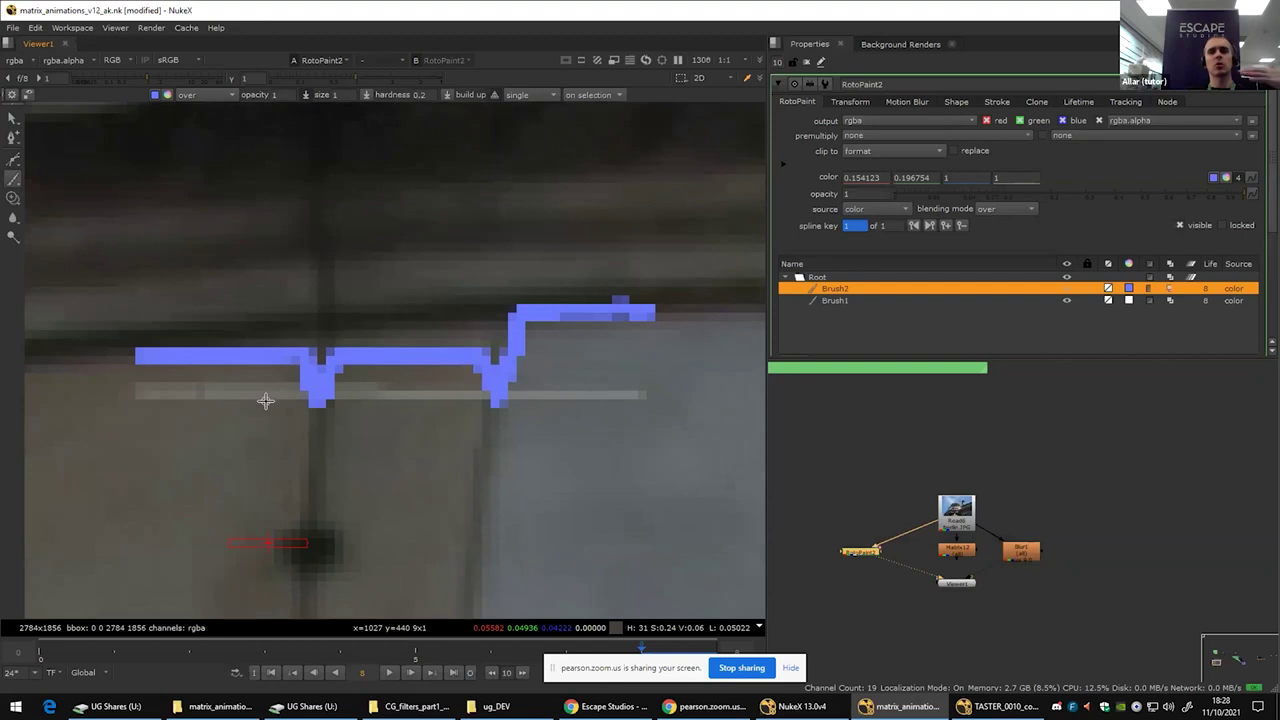
pyautogui.scroll(-1, 278, 448)
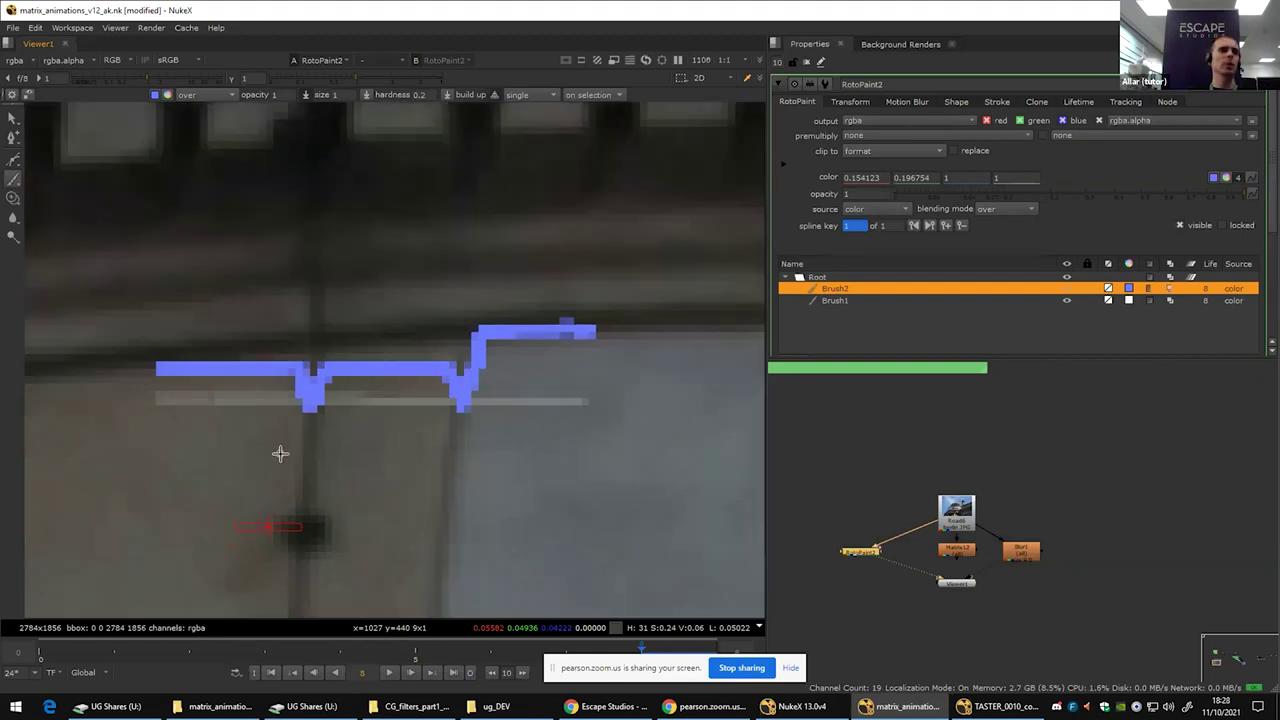
pyautogui.scroll(-4, 280, 454)
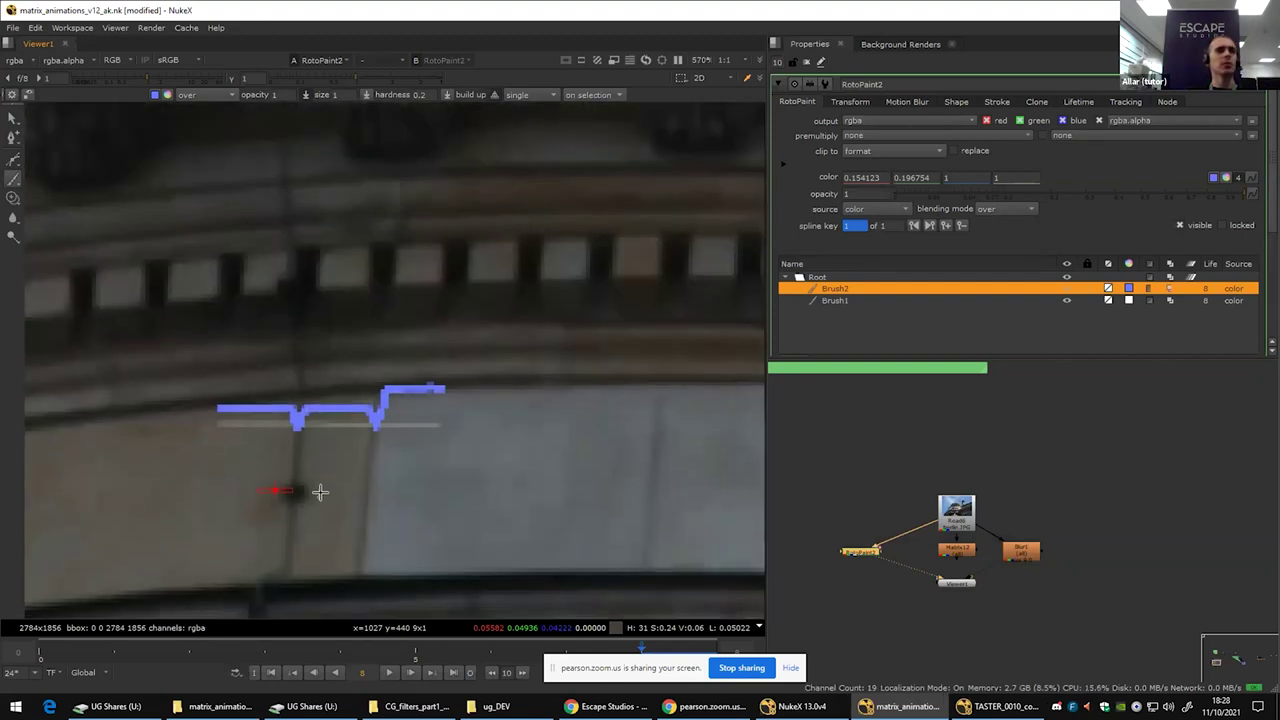
pyautogui.scroll(4, 320, 491)
pyautogui.scroll(3, 260, 370)
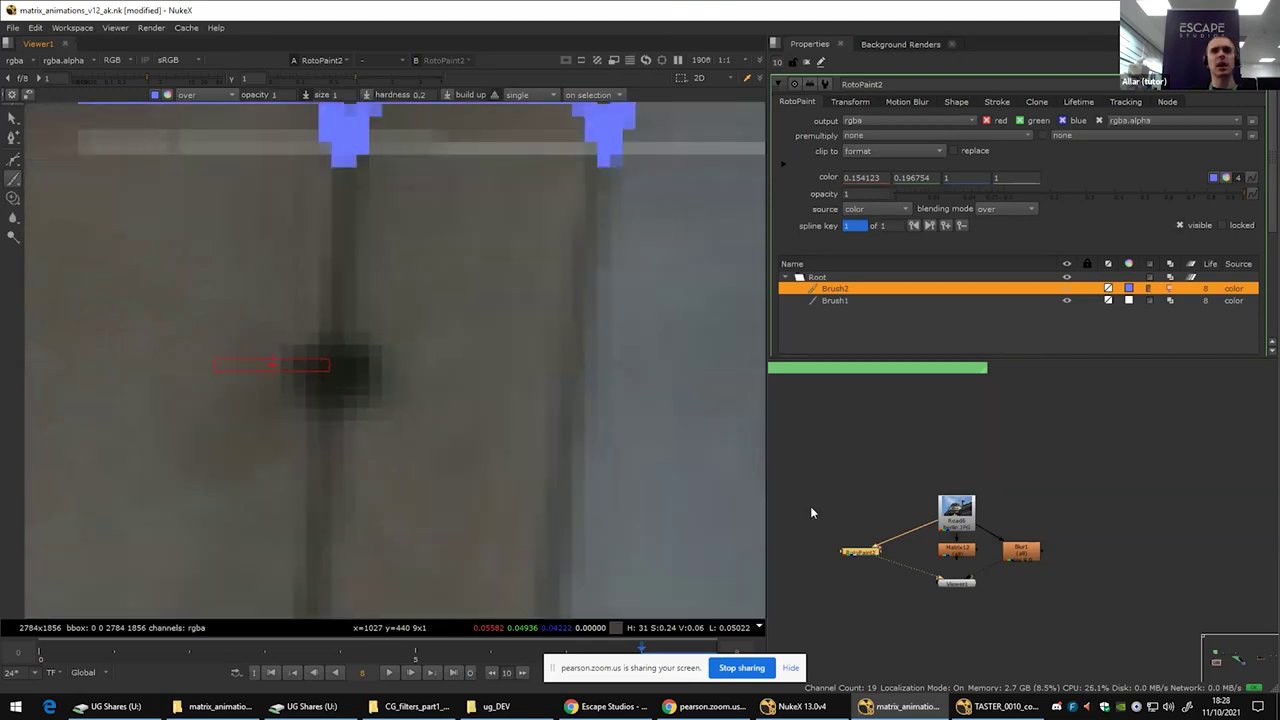
# Step: Open Matrix12's properties in a floating window and reopen RotoPaint2 for painting
pyautogui.doubleClick(970, 554)
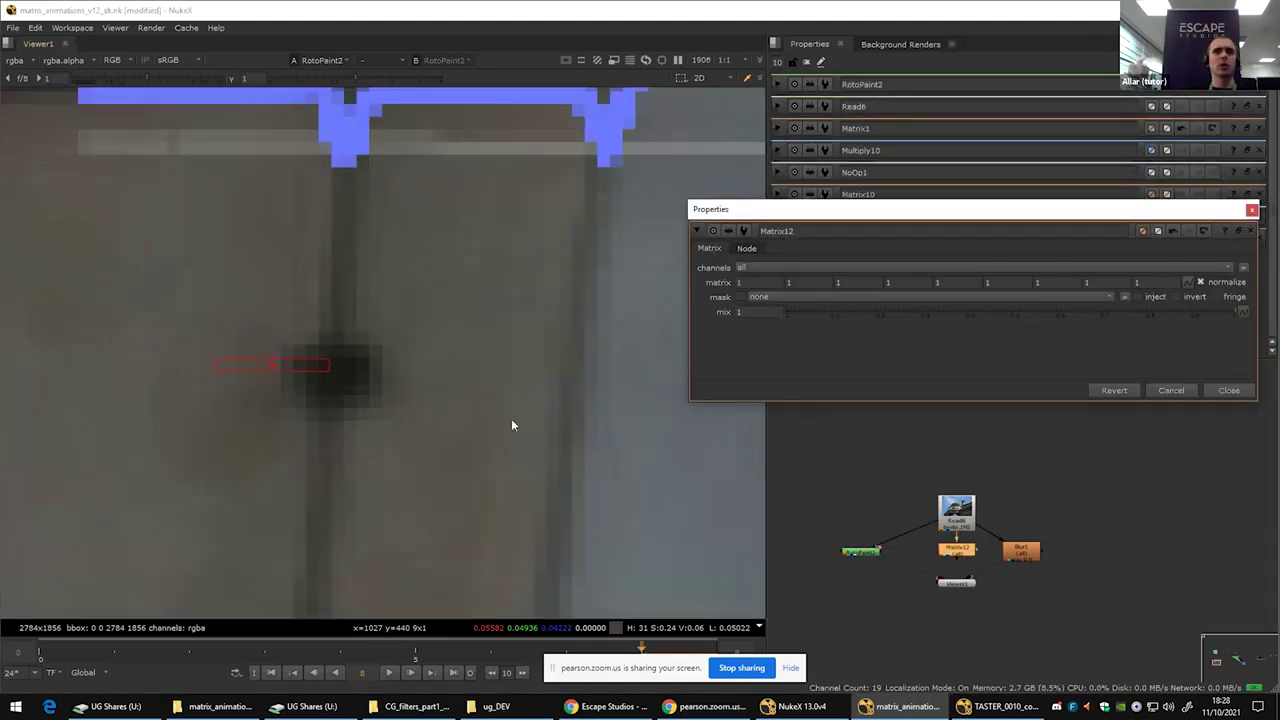
pyautogui.scroll(-3, 235, 400)
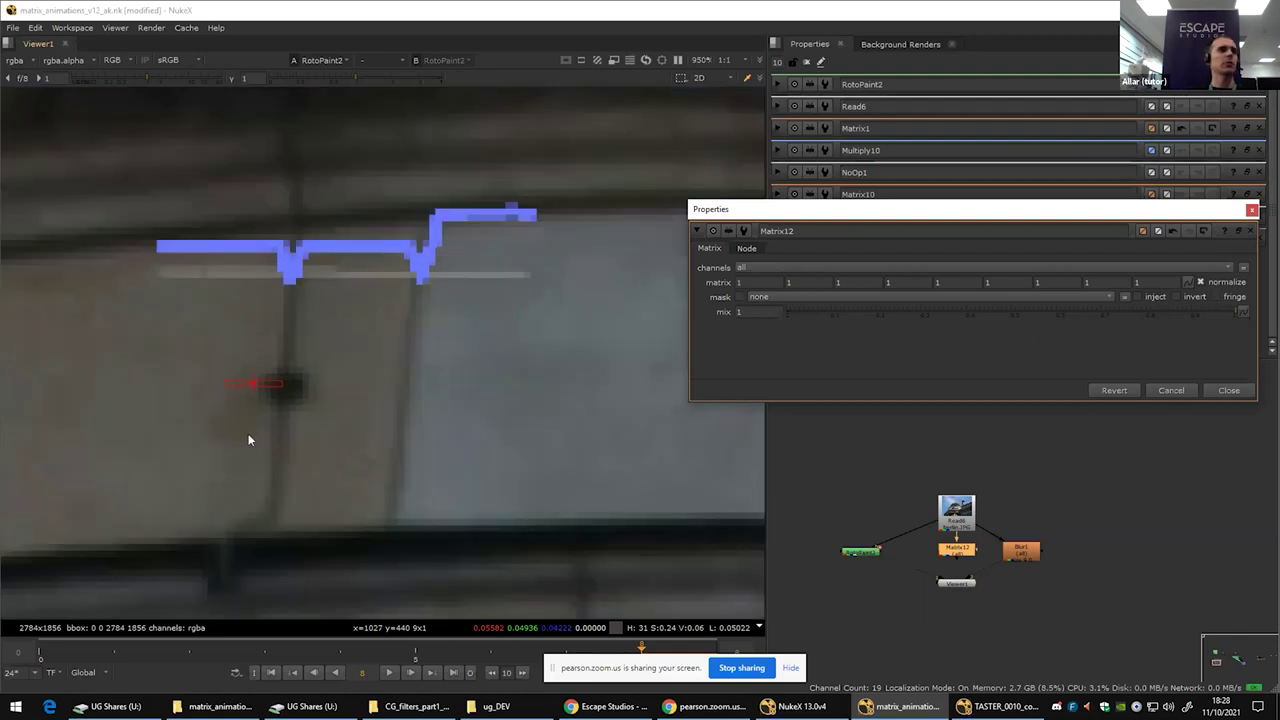
pyautogui.scroll(1, 285, 433)
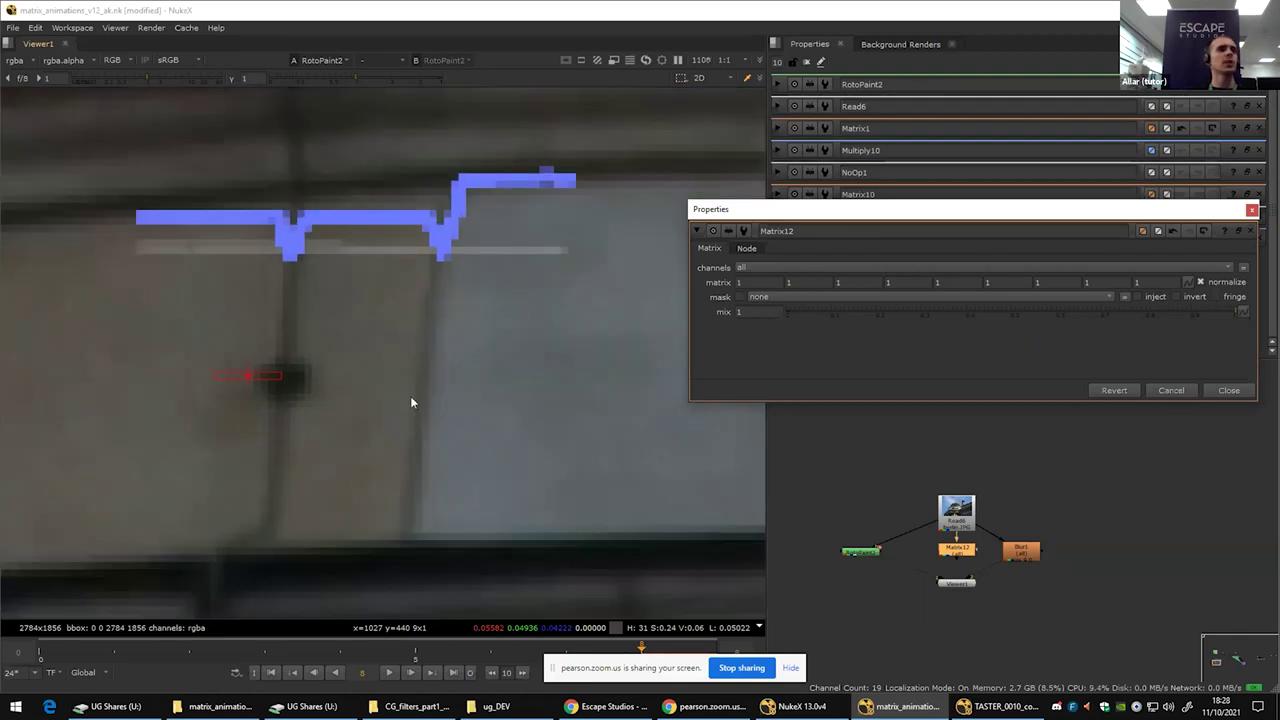
pyautogui.doubleClick(860, 551)
# Step: Paint a flat-topped, box-shaped blue profile below the brightness profile, across the second seam and the blue-grey stone
pyautogui.moveTo(340, 450)
pyautogui.mouseDown()
pyautogui.moveTo(338, 412)
pyautogui.moveTo(684, 410)
pyautogui.mouseUp()
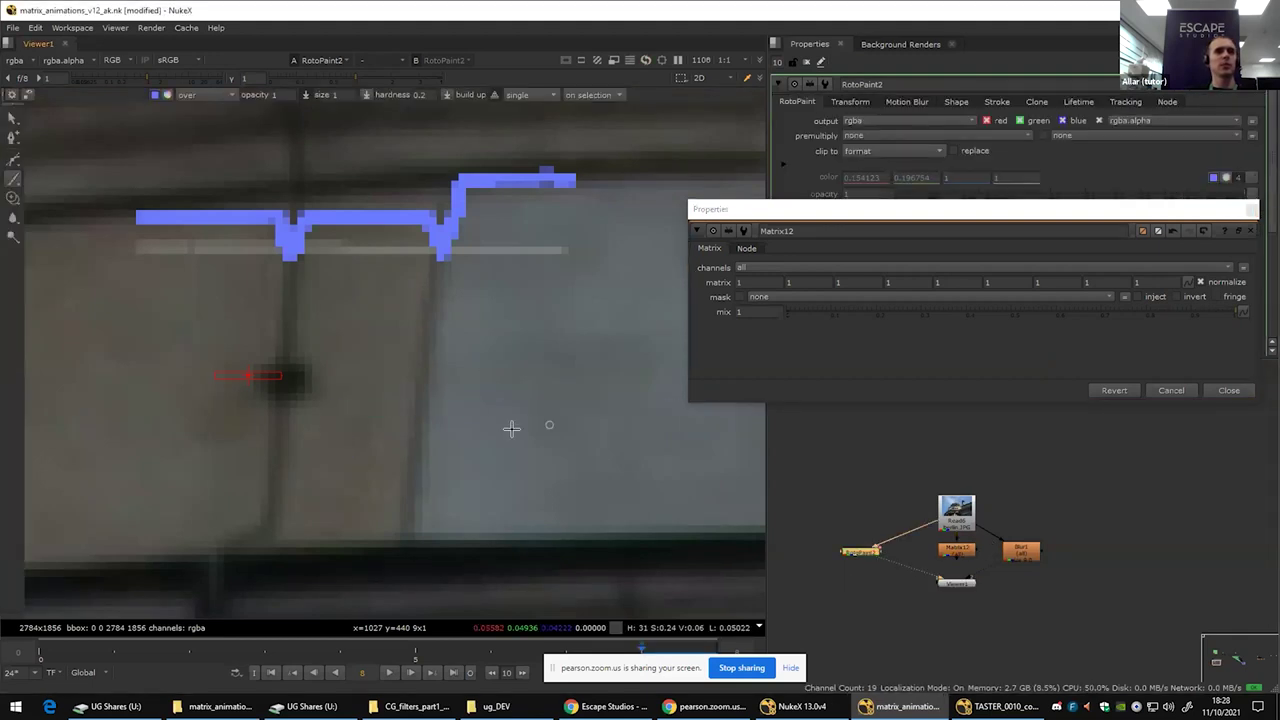
pyautogui.moveTo(346, 448)
pyautogui.mouseDown()
pyautogui.moveTo(348, 410)
pyautogui.moveTo(638, 401)
pyautogui.moveTo(660, 401)
pyautogui.moveTo(697, 444)
pyautogui.mouseUp()
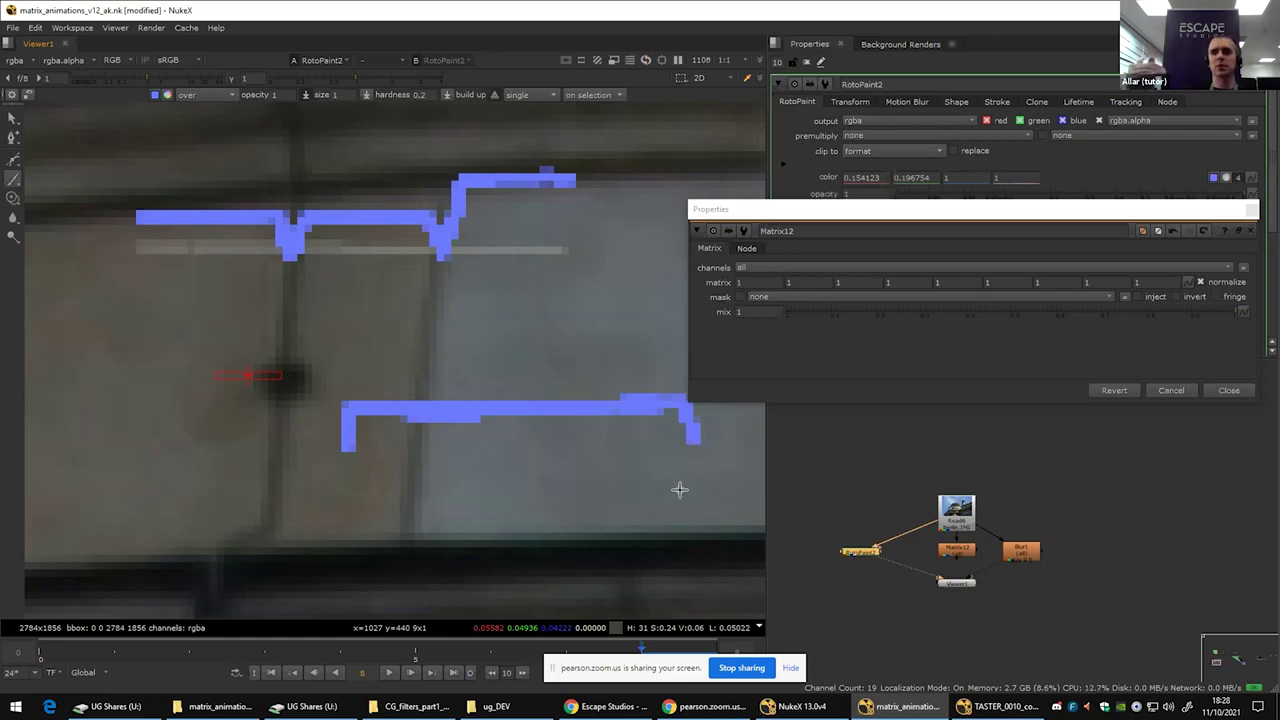
pyautogui.scroll(-1, 377, 513)
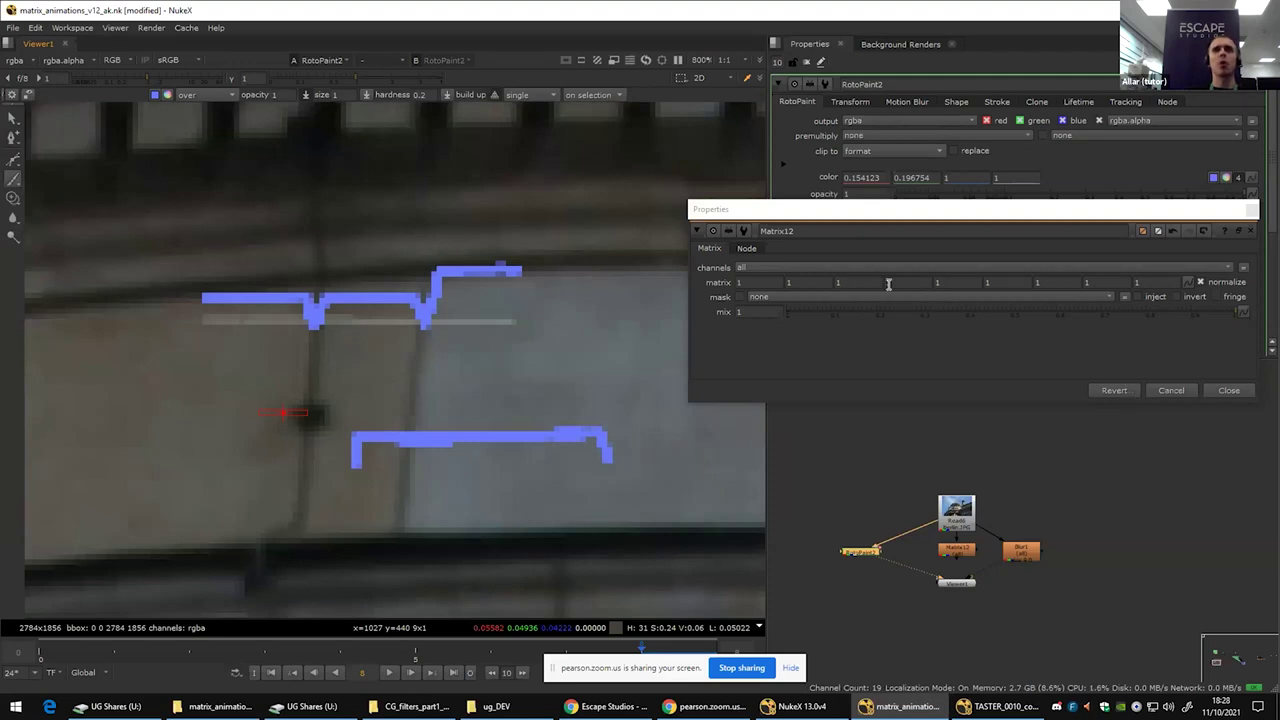
# Step: Undo the box-shaped stroke and paint a sharply peaked curve with tapering sides in its place
pyautogui.click(805, 283)
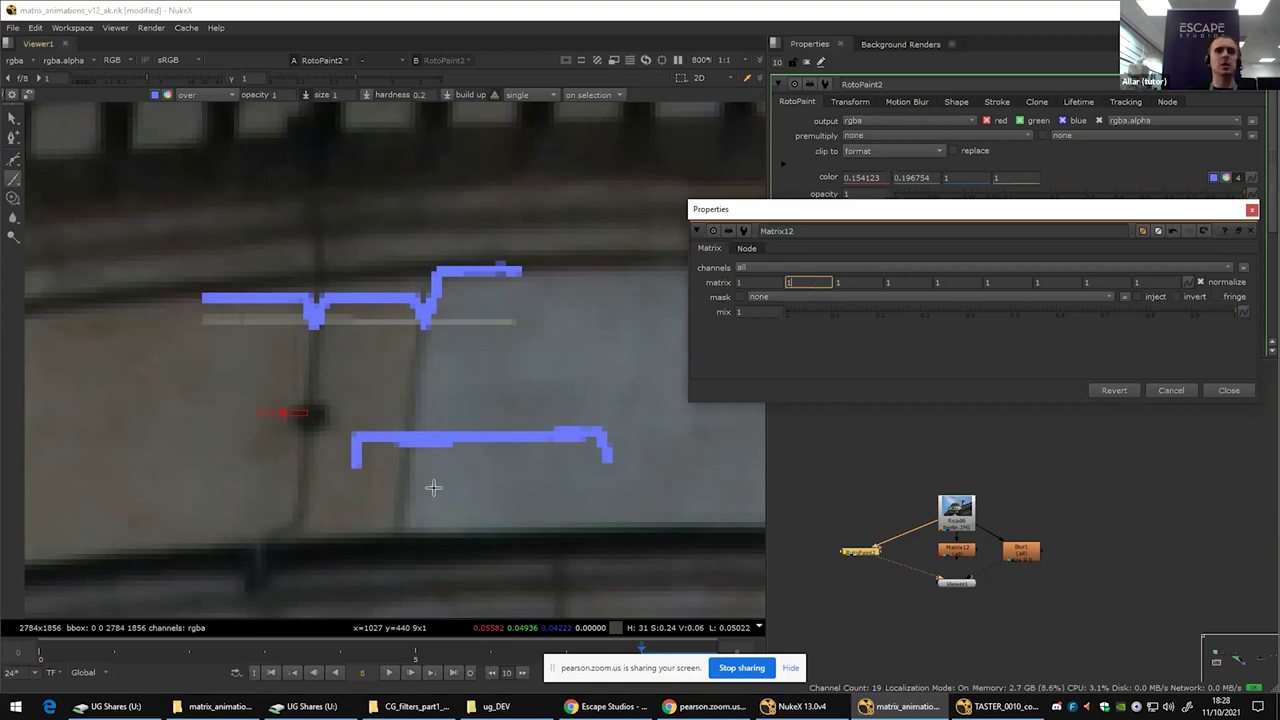
pyautogui.hotkey('ctrl', 'z')
pyautogui.moveTo(371, 487)
pyautogui.mouseDown()
pyautogui.moveTo(491, 434)
pyautogui.moveTo(514, 320)
pyautogui.moveTo(518, 417)
pyautogui.moveTo(640, 480)
pyautogui.moveTo(676, 481)
pyautogui.mouseUp()
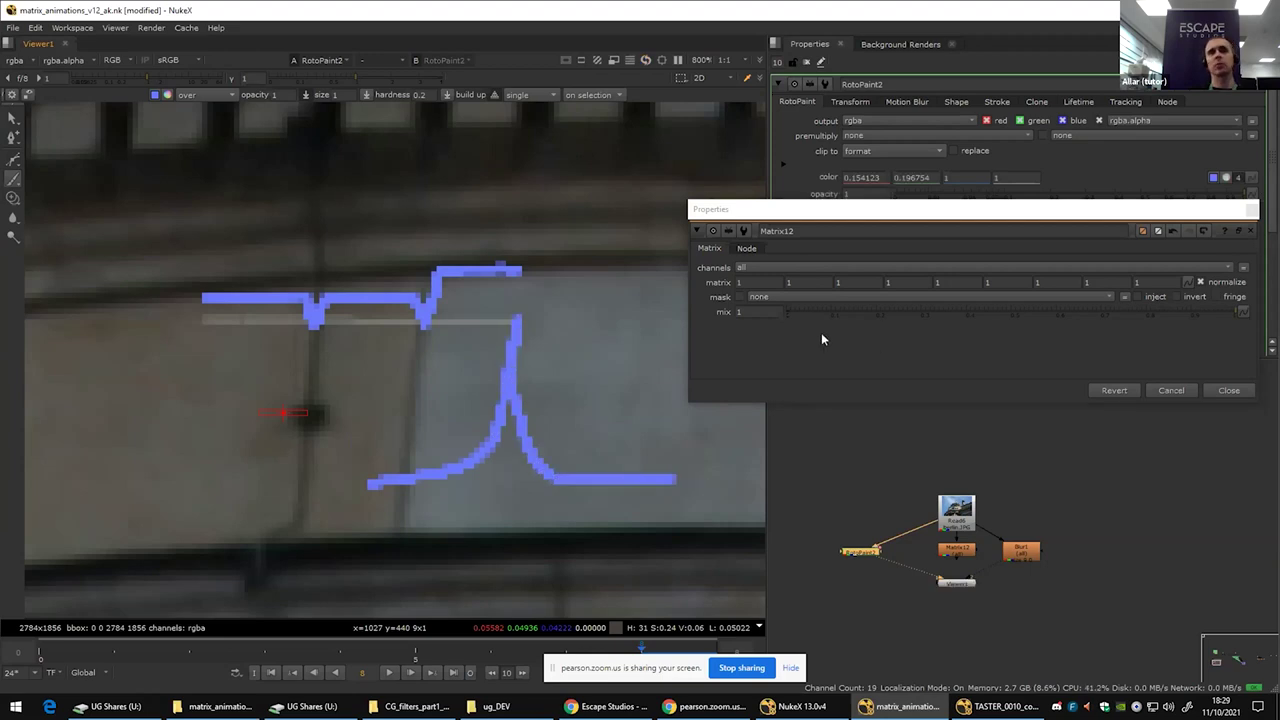
# Step: Set the nine Matrix12 weights to 1, 2, 4, 8, 16, 8, 4, 2, 1 and close its floating properties
pyautogui.click(805, 282)
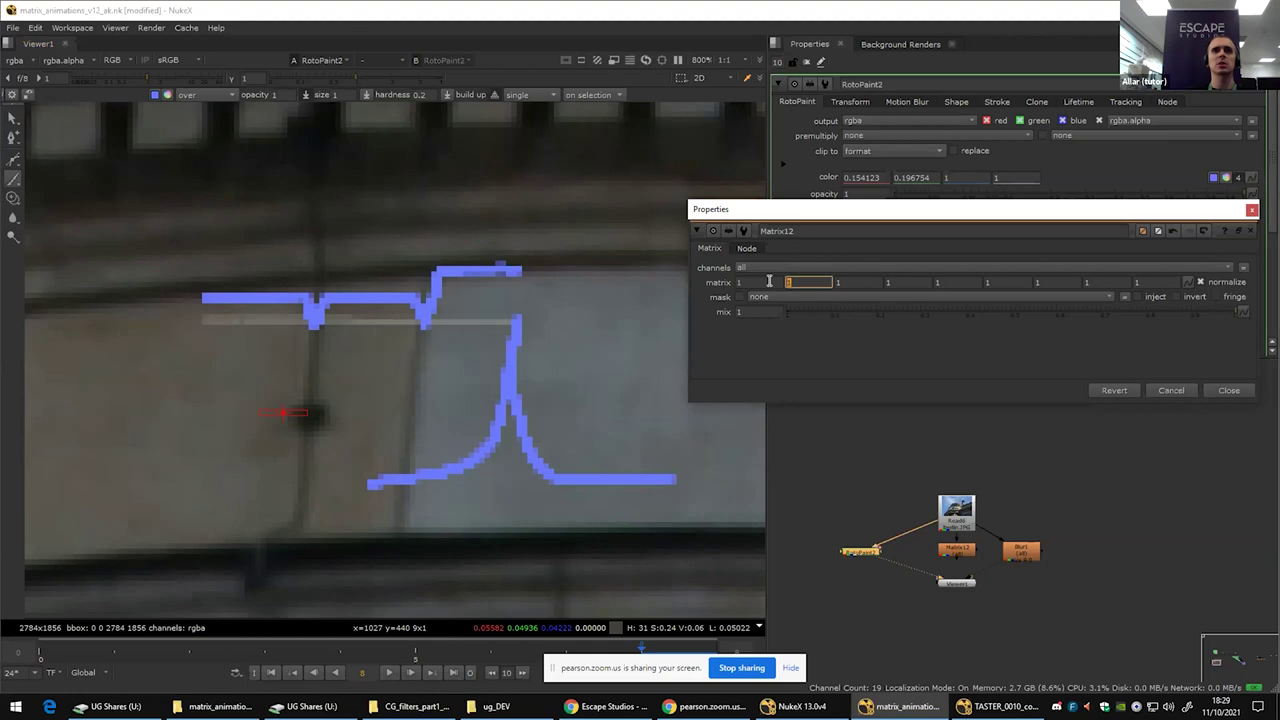
pyautogui.write('2')
pyautogui.press('Tab')
pyautogui.write('4')
pyautogui.press('Tab')
pyautogui.press('Tab')
pyautogui.write('8')
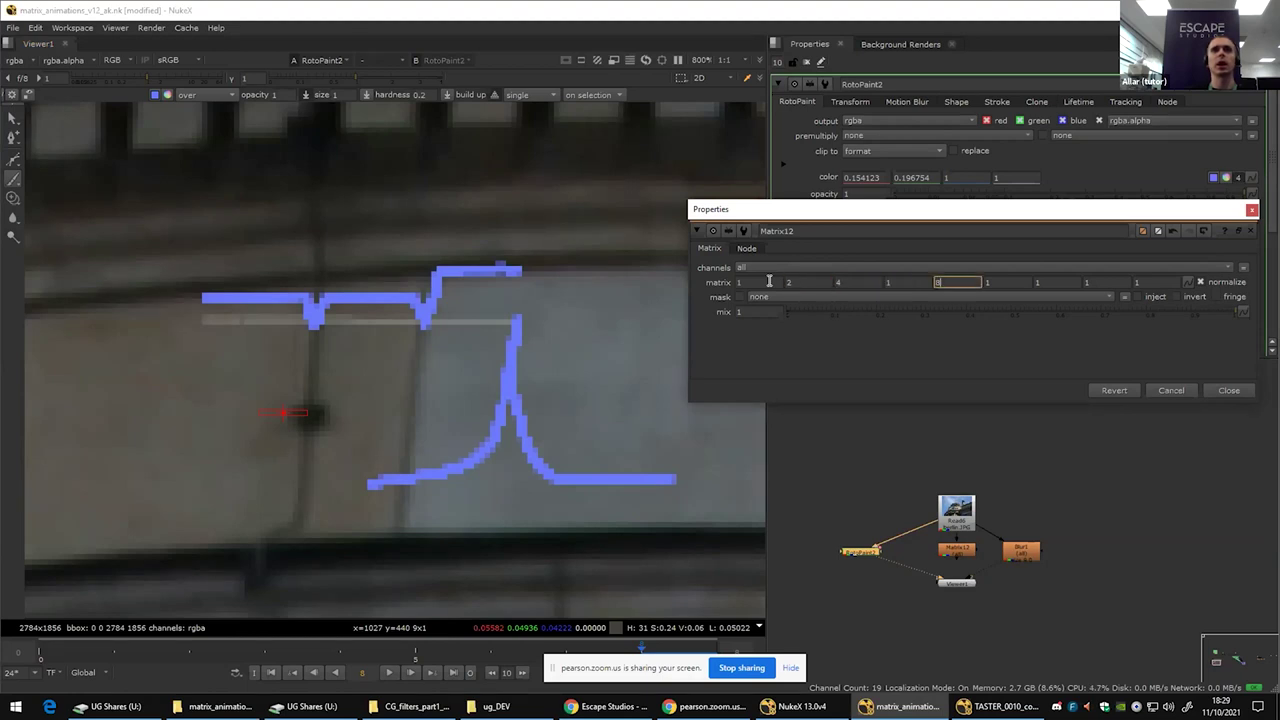
pyautogui.hotkey('shift', 'Tab')
pyautogui.write('8')
pyautogui.press('Tab')
pyautogui.write('16')
pyautogui.press('Tab')
pyautogui.write('8')
pyautogui.press('Tab')
pyautogui.write('4')
pyautogui.press('Tab')
pyautogui.write('2')
pyautogui.press('Tab')
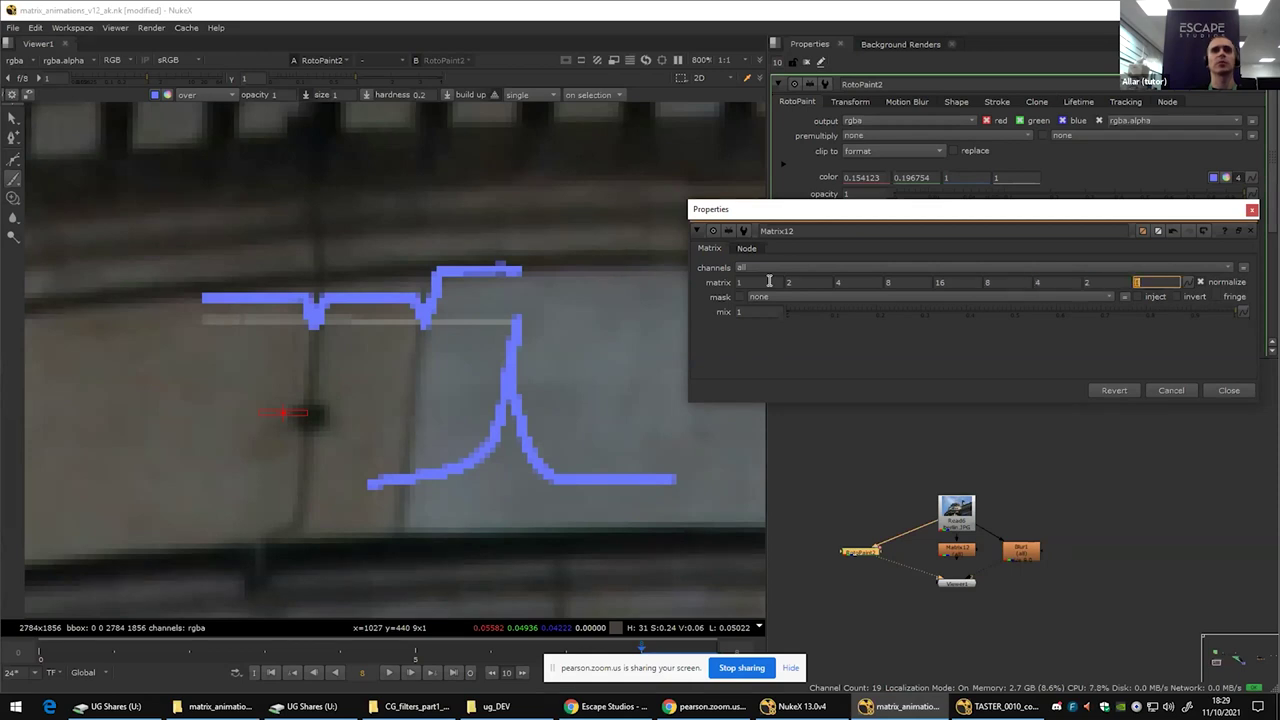
pyautogui.click(1233, 393)
# Step: View Matrix12's output and examine its horizontal blur around the dark spot, both close up and across the facade
pyautogui.click(957, 556)
pyautogui.press('1')
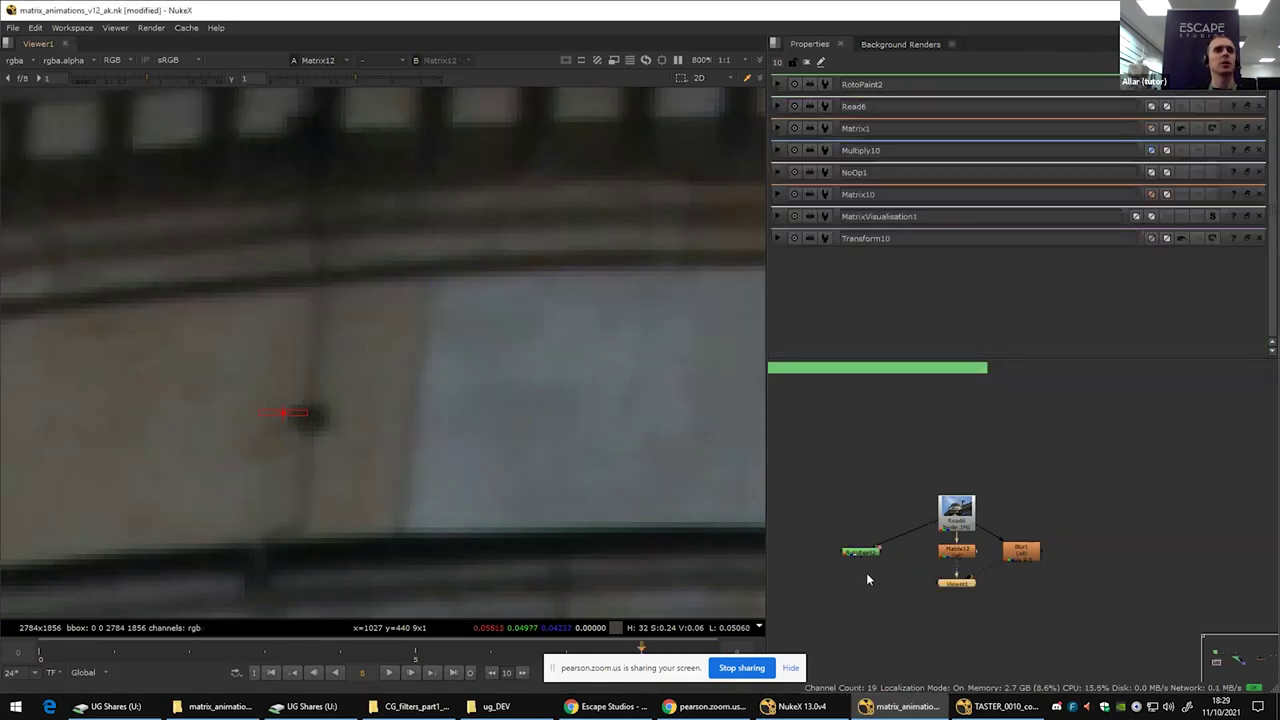
pyautogui.scroll(3, 289, 400)
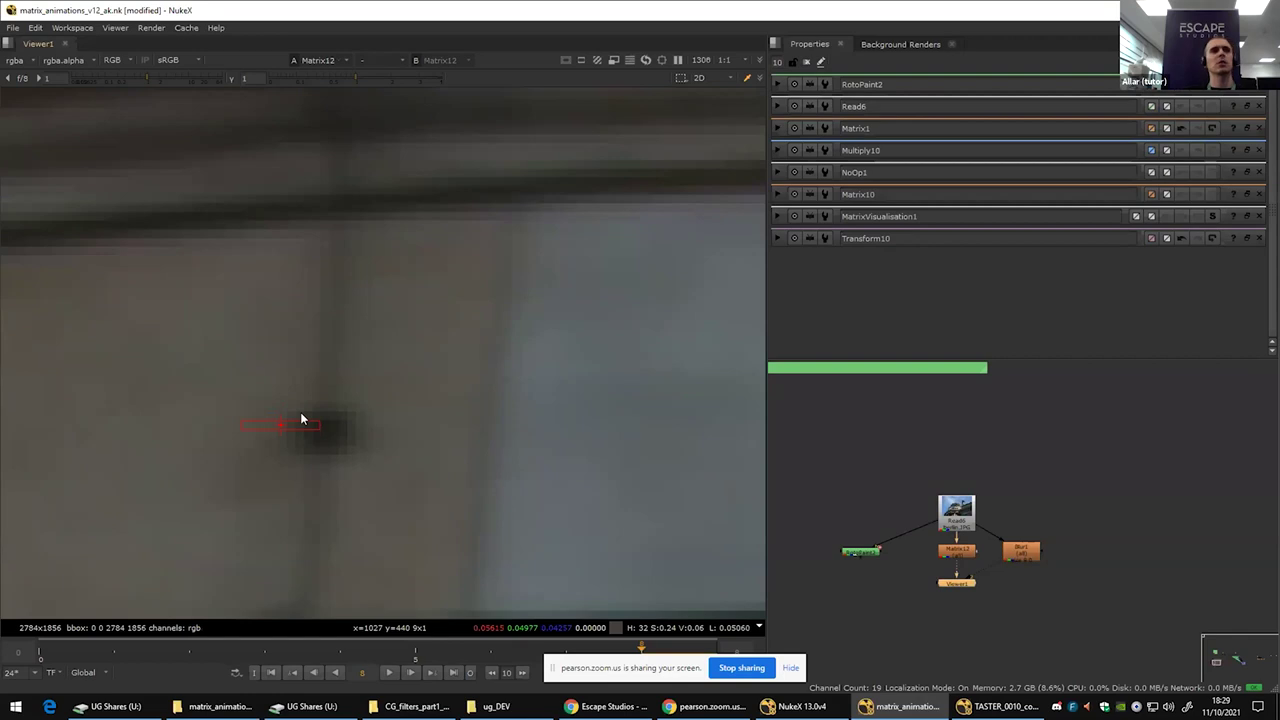
pyautogui.scroll(-12, 300, 420)
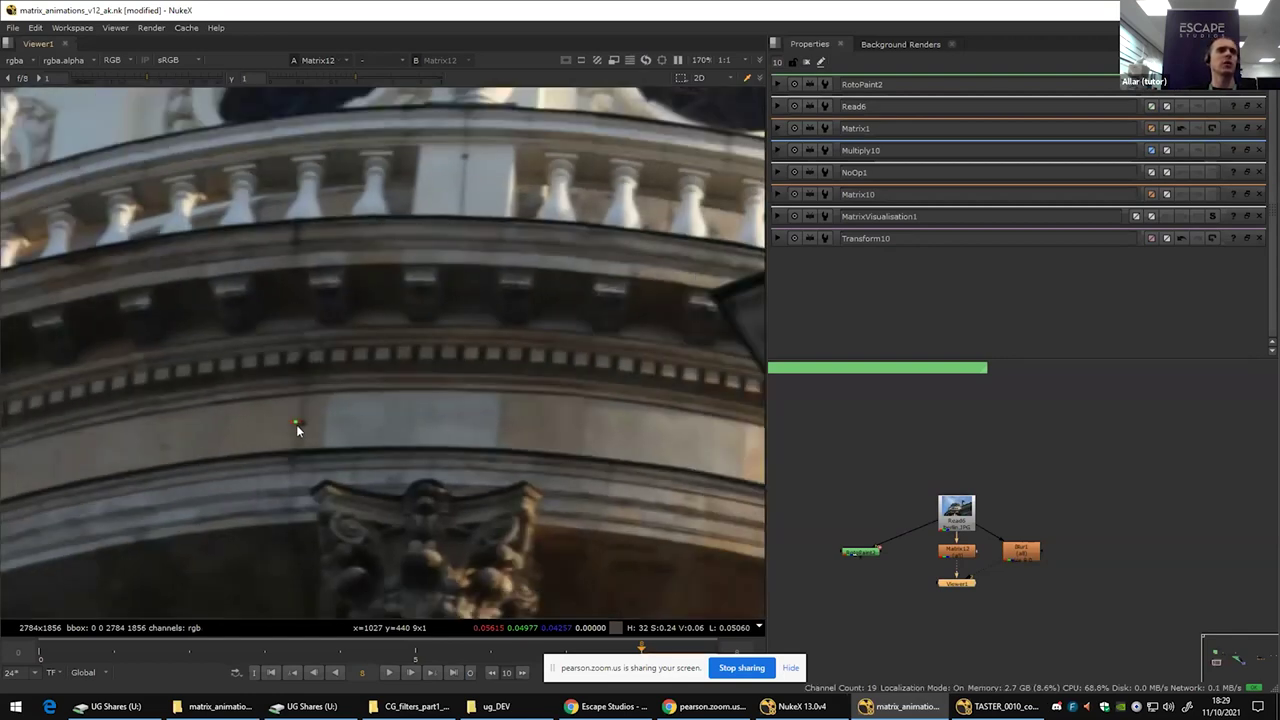
pyautogui.scroll(-4, 298, 424)
pyautogui.scroll(5, 300, 495)
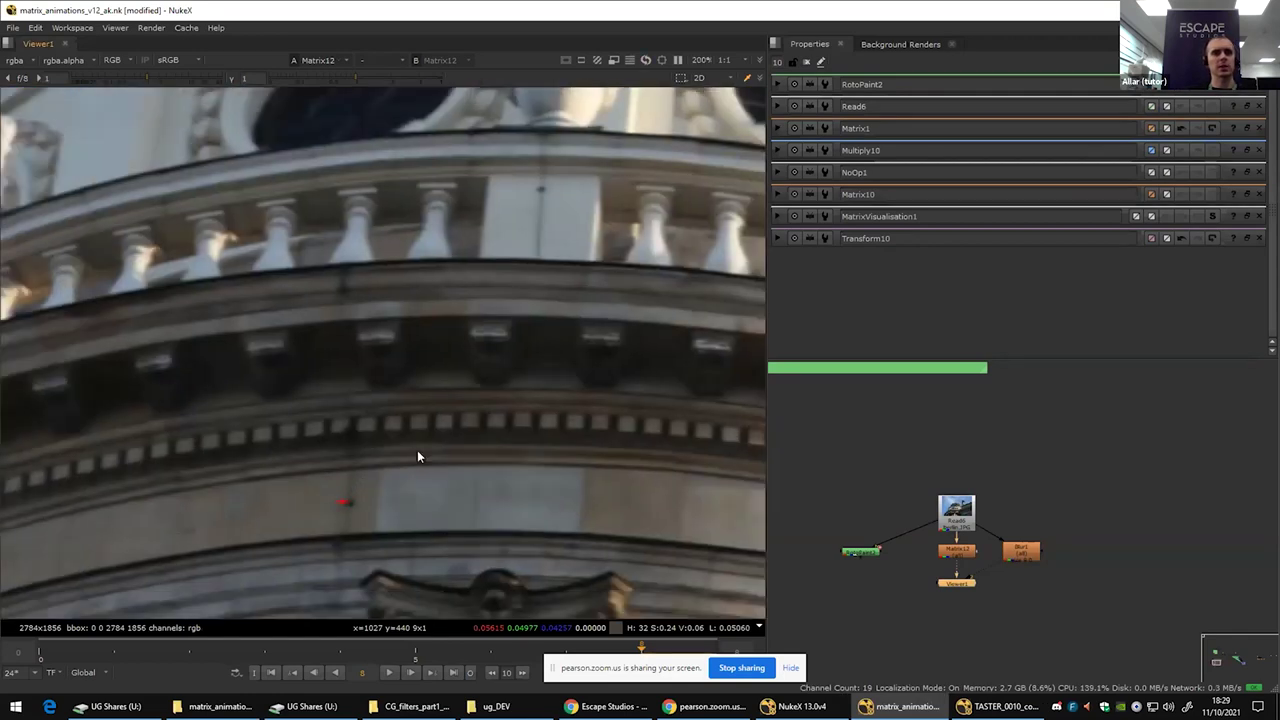
pyautogui.scroll(8, 417, 456)
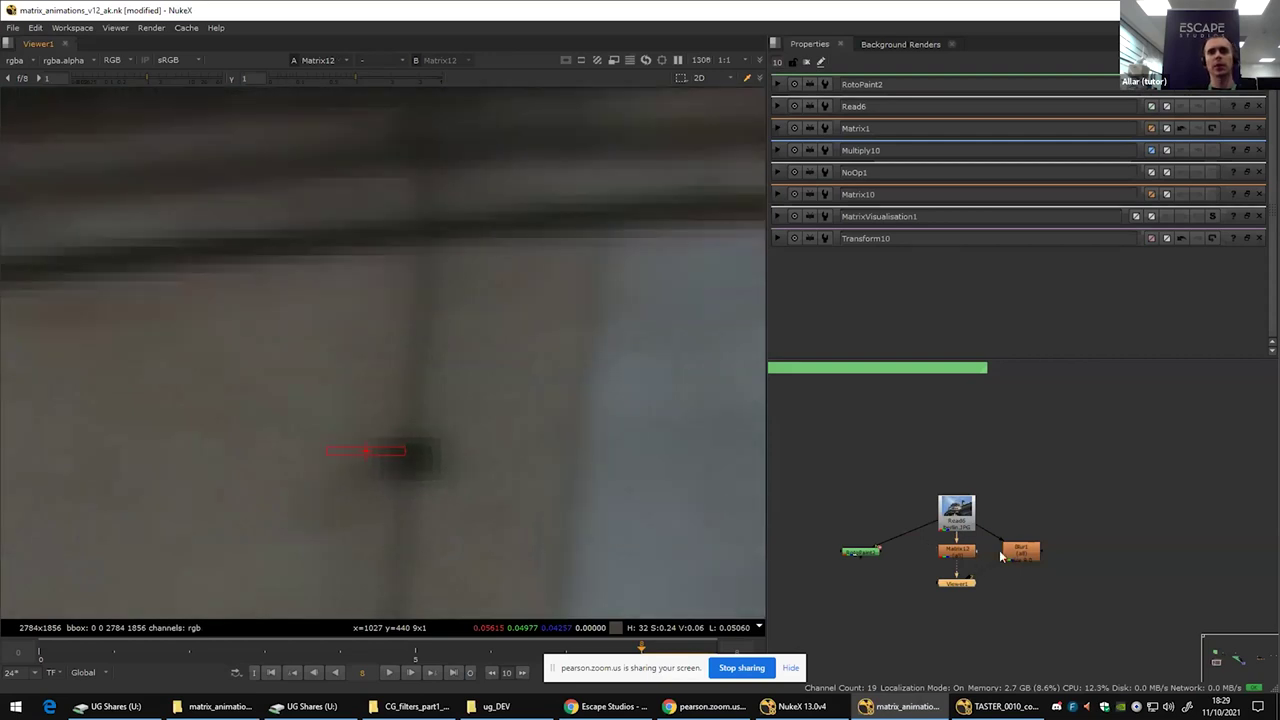
# Step: Open Matrix12's properties, then reopen RotoPaint2 and show it in the viewer
pyautogui.doubleClick(965, 559)
pyautogui.doubleClick(865, 553)
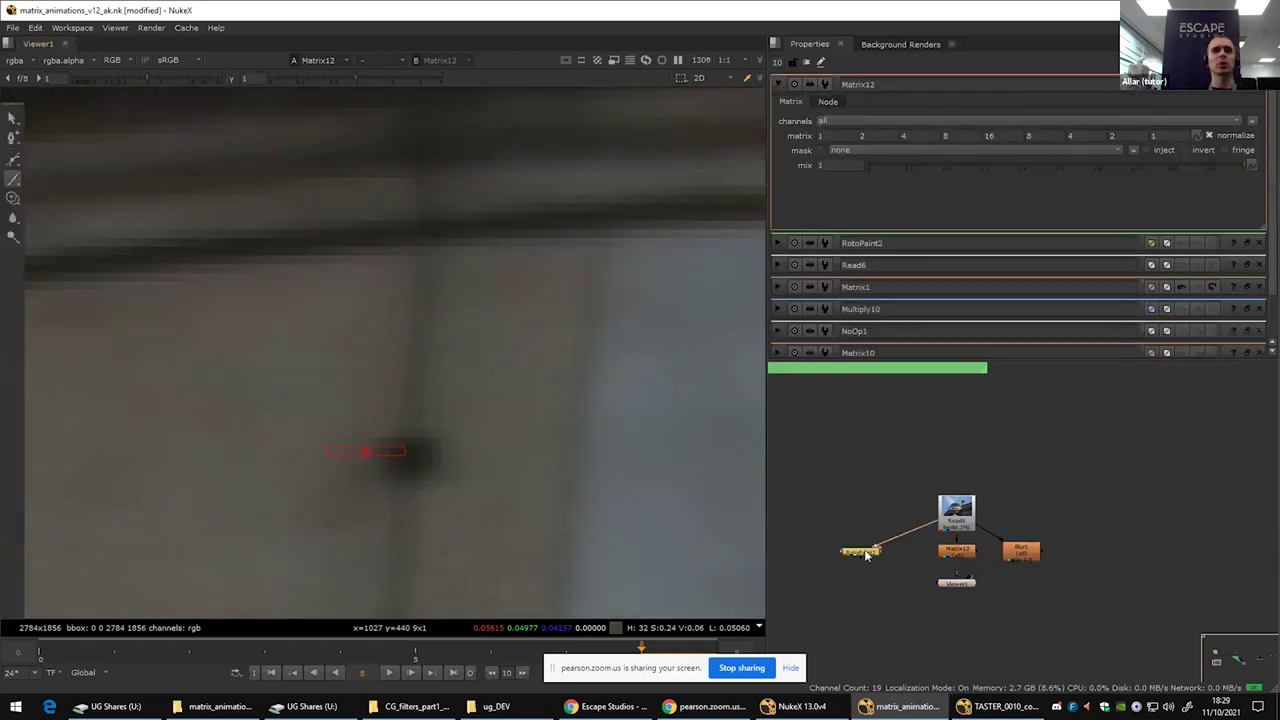
pyautogui.press('1')
pyautogui.scroll(-6, 394, 429)
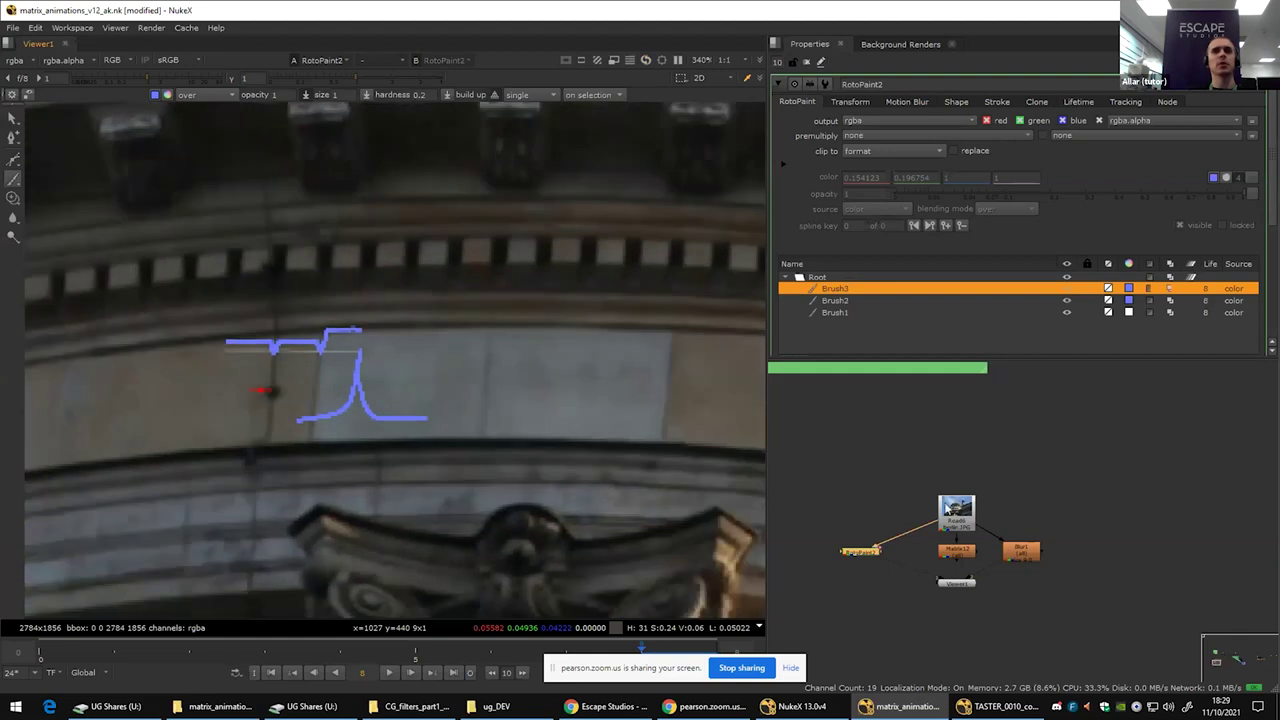
# Step: Set Blur1's filter to triangle
pyautogui.doubleClick(1021, 551)
pyautogui.click(843, 150)
pyautogui.click(843, 164)
pyautogui.scroll(5, 263, 400)
pyautogui.scroll(1, 230, 396)
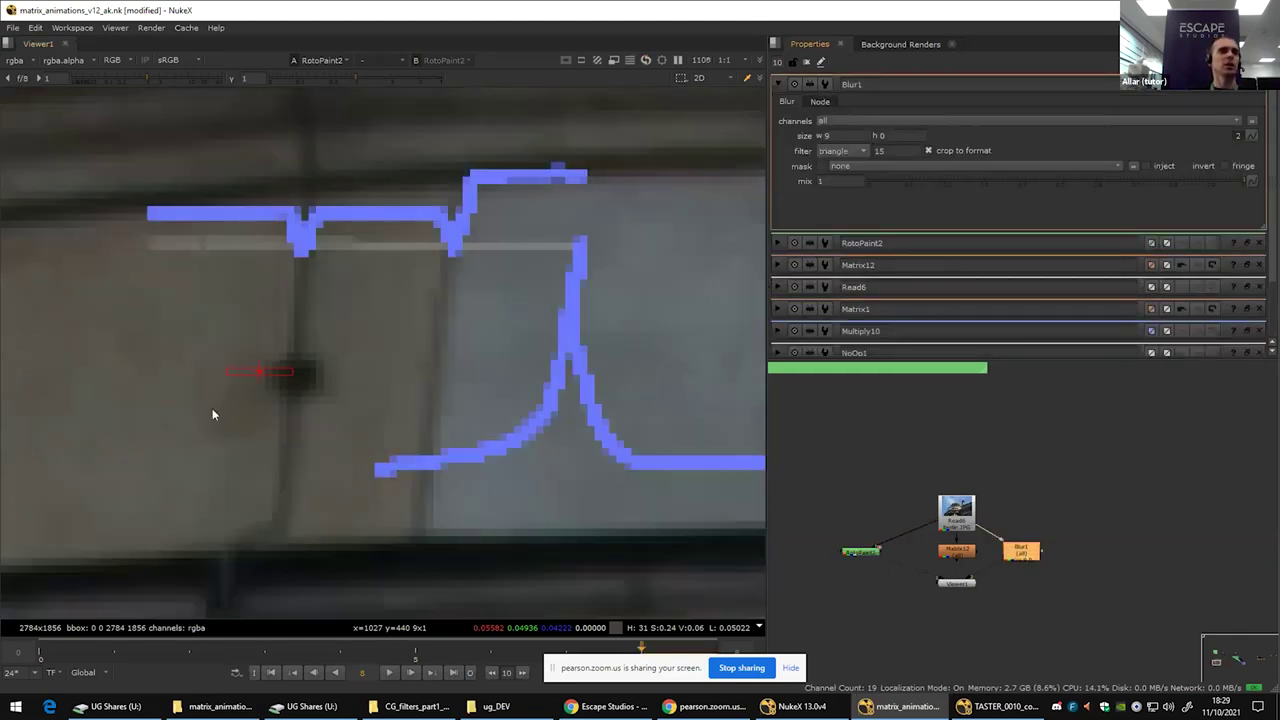
# Step: Reopen RotoPaint2 and paint a triangular profile below the red sample box, with a rounded bell curve beneath it
pyautogui.scroll(-4, 190, 440)
pyautogui.moveTo(165, 483); pyautogui.dragTo(170, 410)
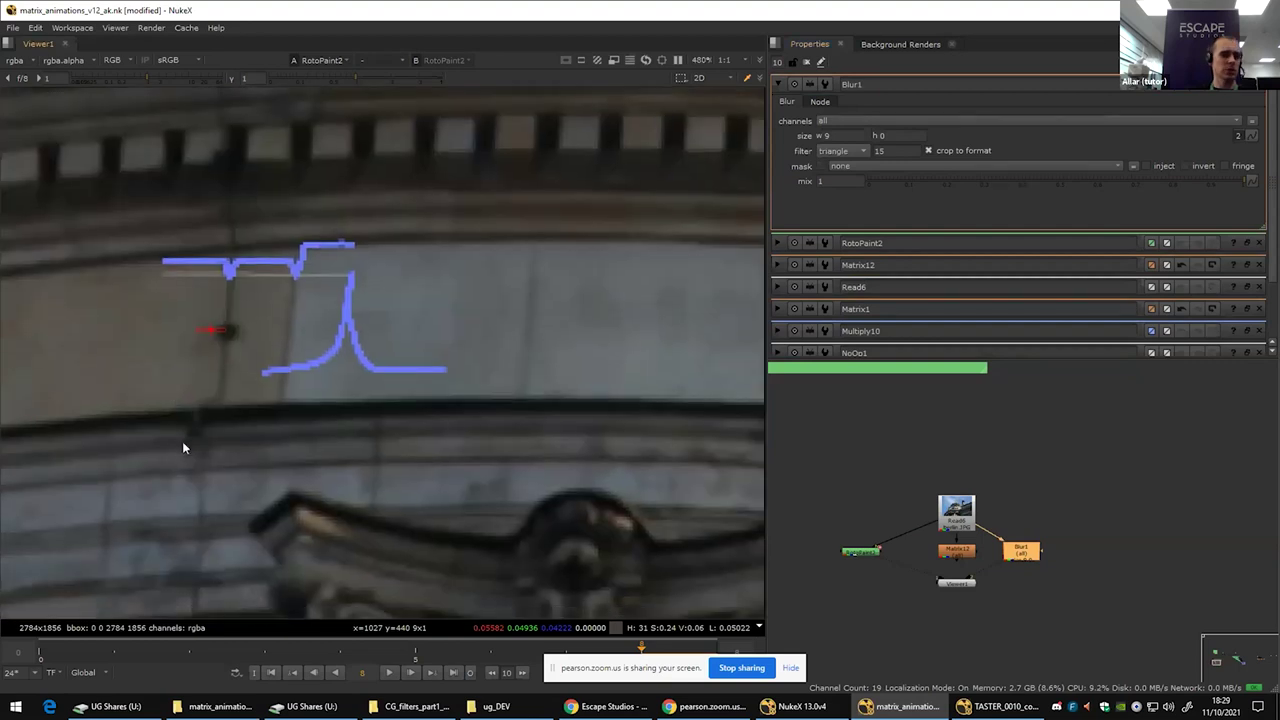
pyautogui.press('Tab')
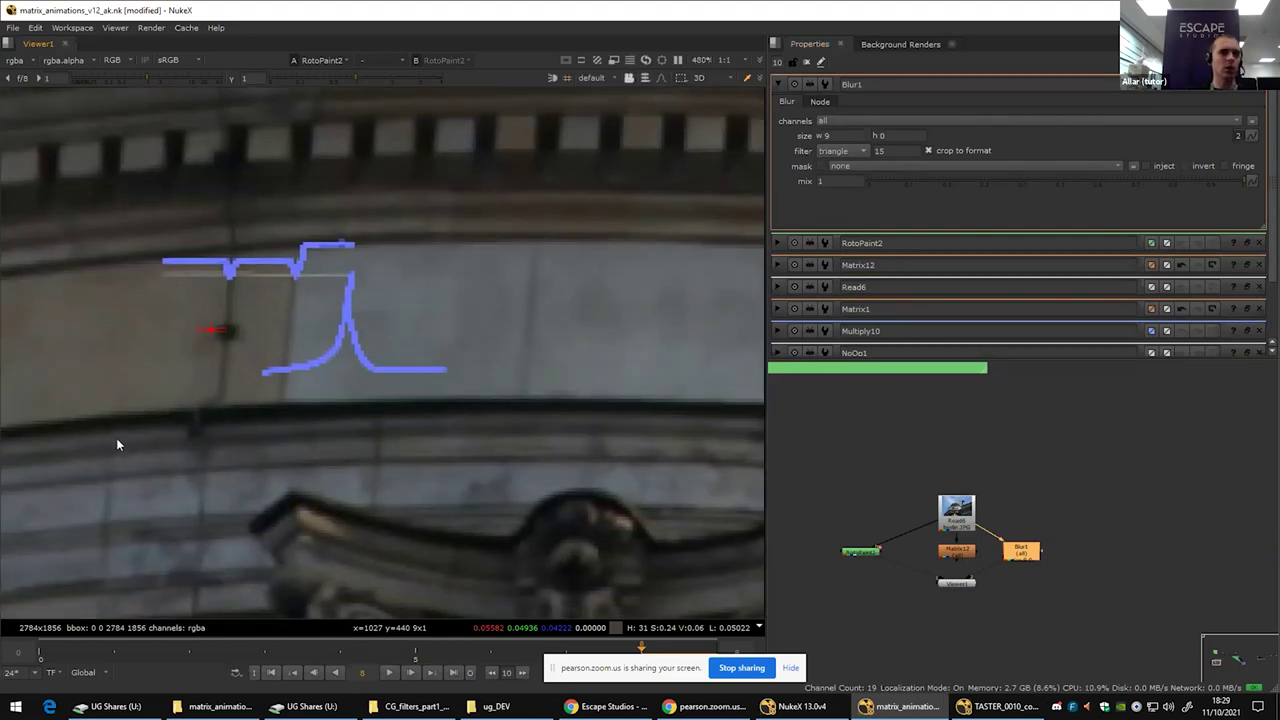
pyautogui.doubleClick(869, 555)
pyautogui.press('Tab')
pyautogui.moveTo(155, 434)
pyautogui.mouseDown()
pyautogui.moveTo(228, 396)
pyautogui.moveTo(296, 430)
pyautogui.mouseUp()
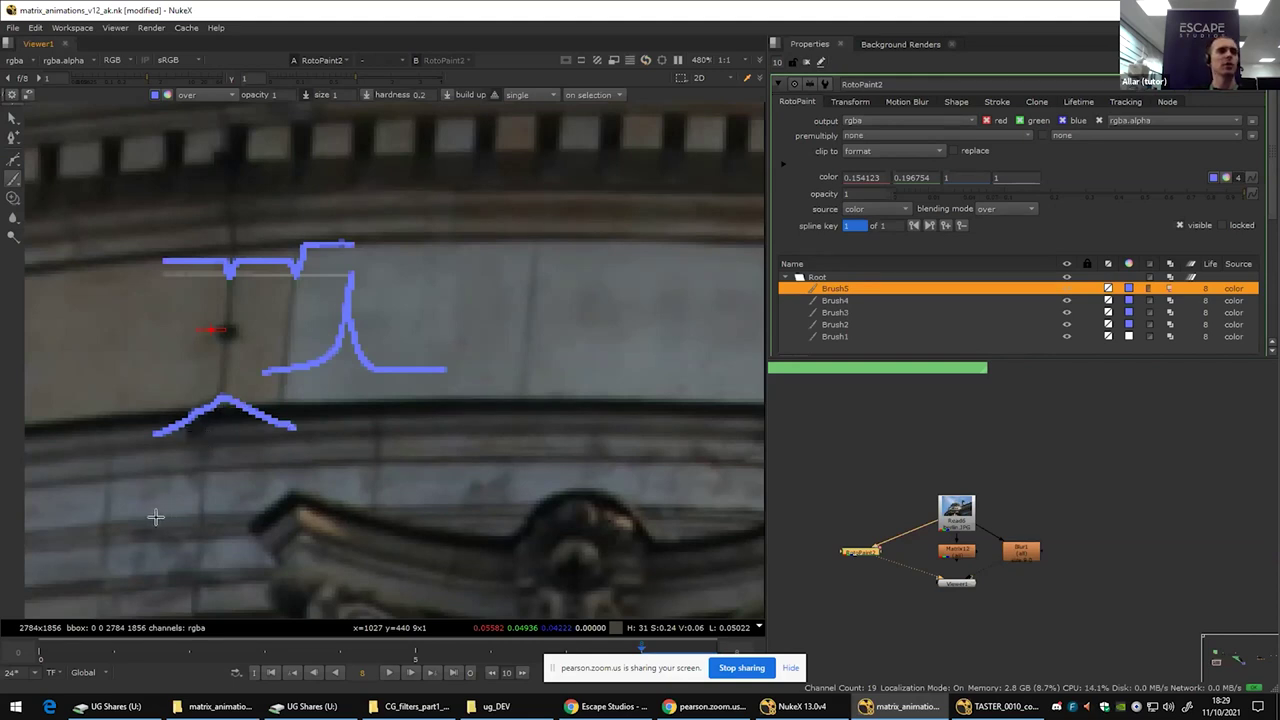
pyautogui.moveTo(149, 517); pyautogui.dragTo(188, 503)
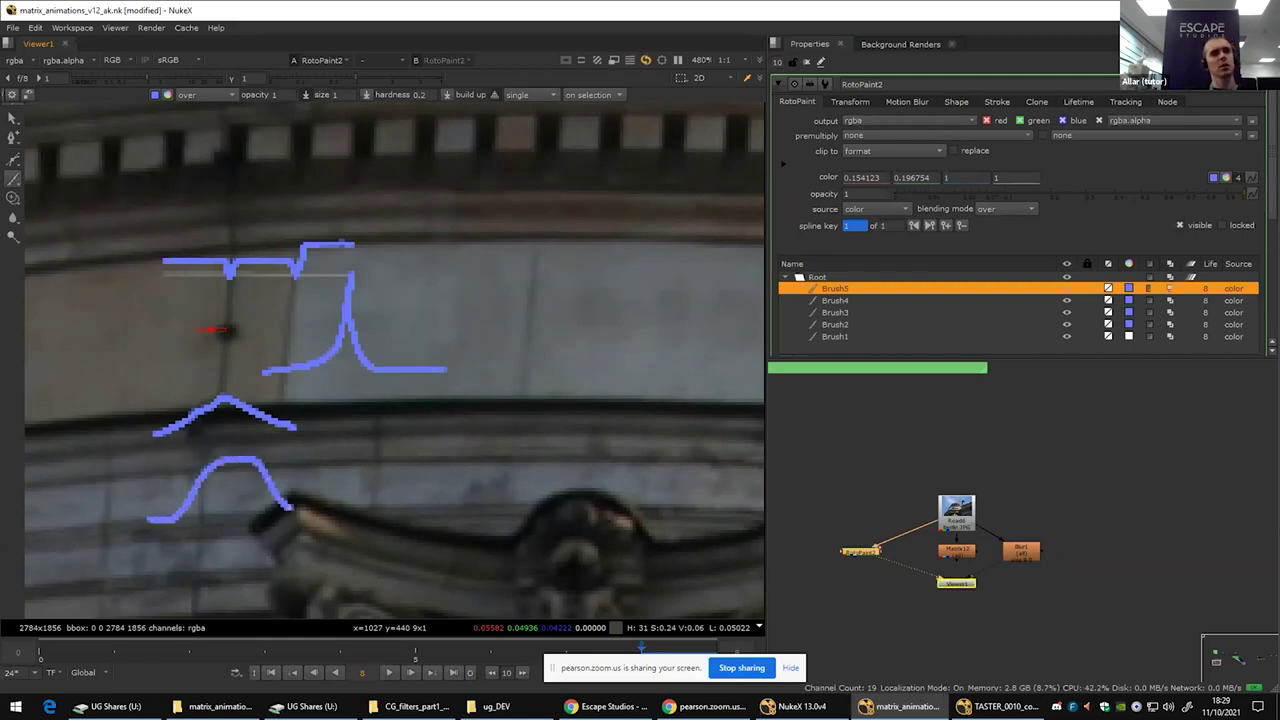
pyautogui.moveTo(336, 511); pyautogui.dragTo(346, 511)
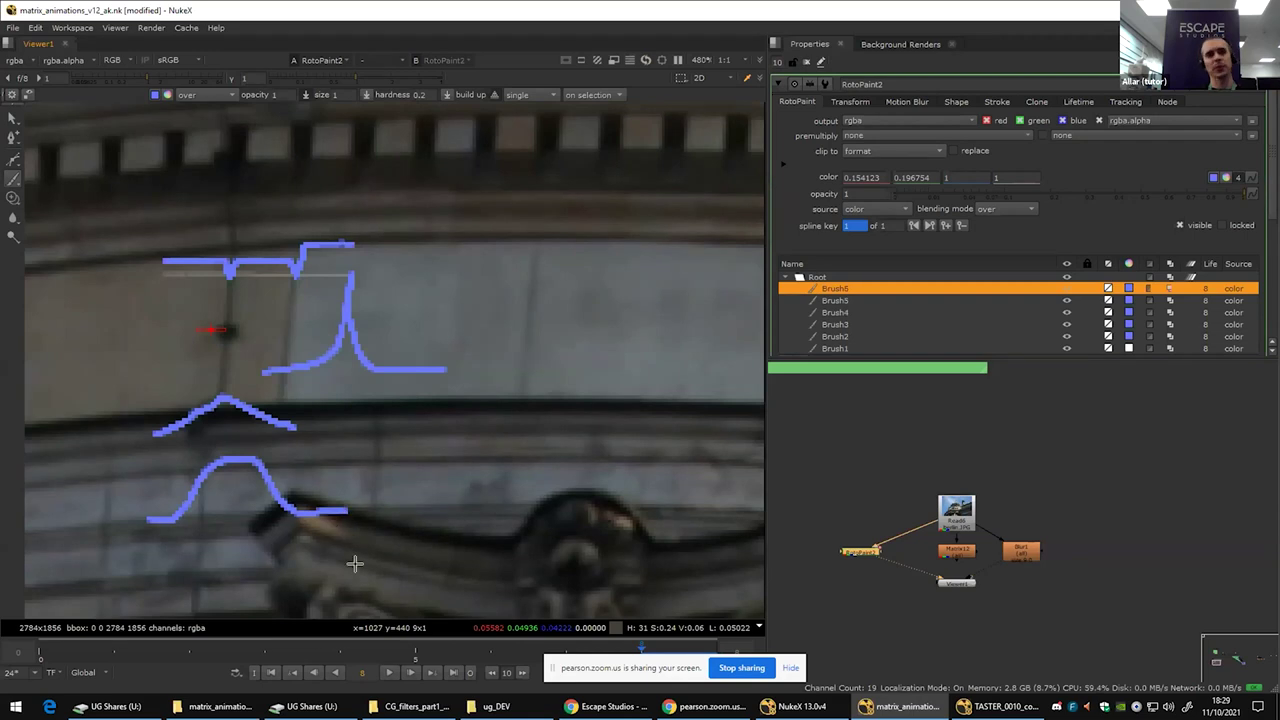
# Step: Open Blur1's properties and show its output in the viewer
pyautogui.scroll(3, 986, 580)
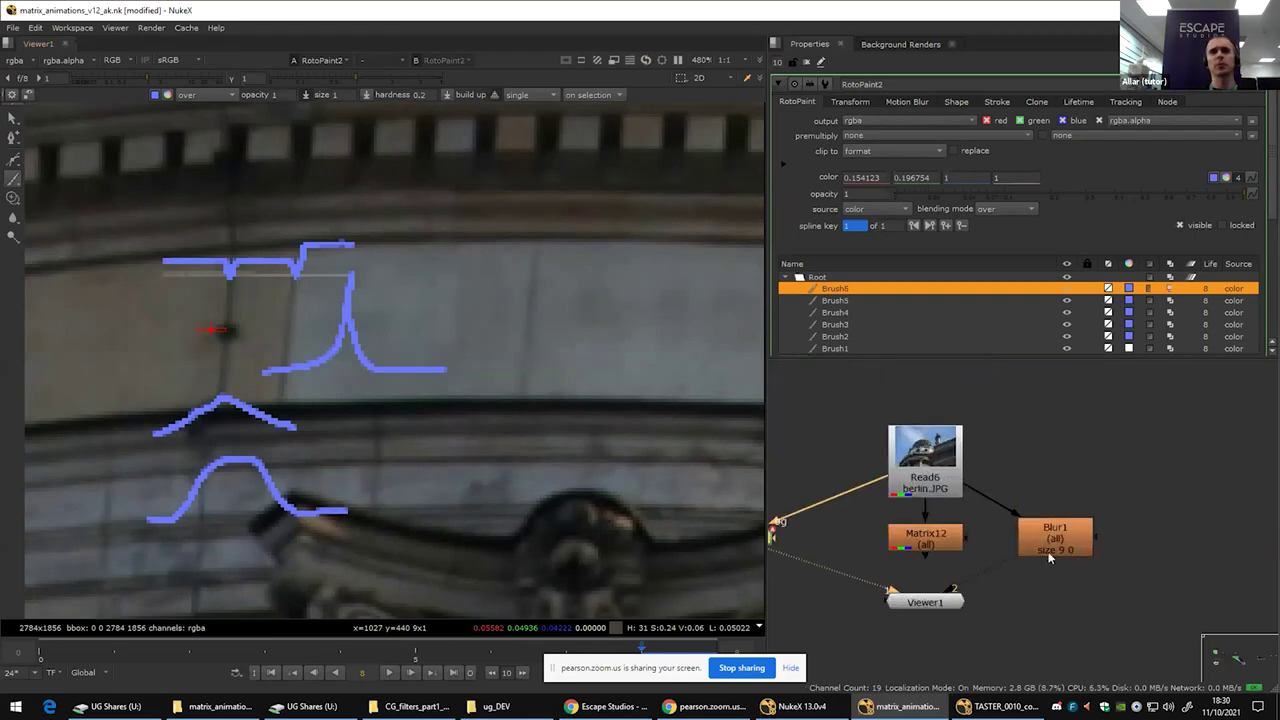
pyautogui.doubleClick(1050, 556)
pyautogui.press('1')
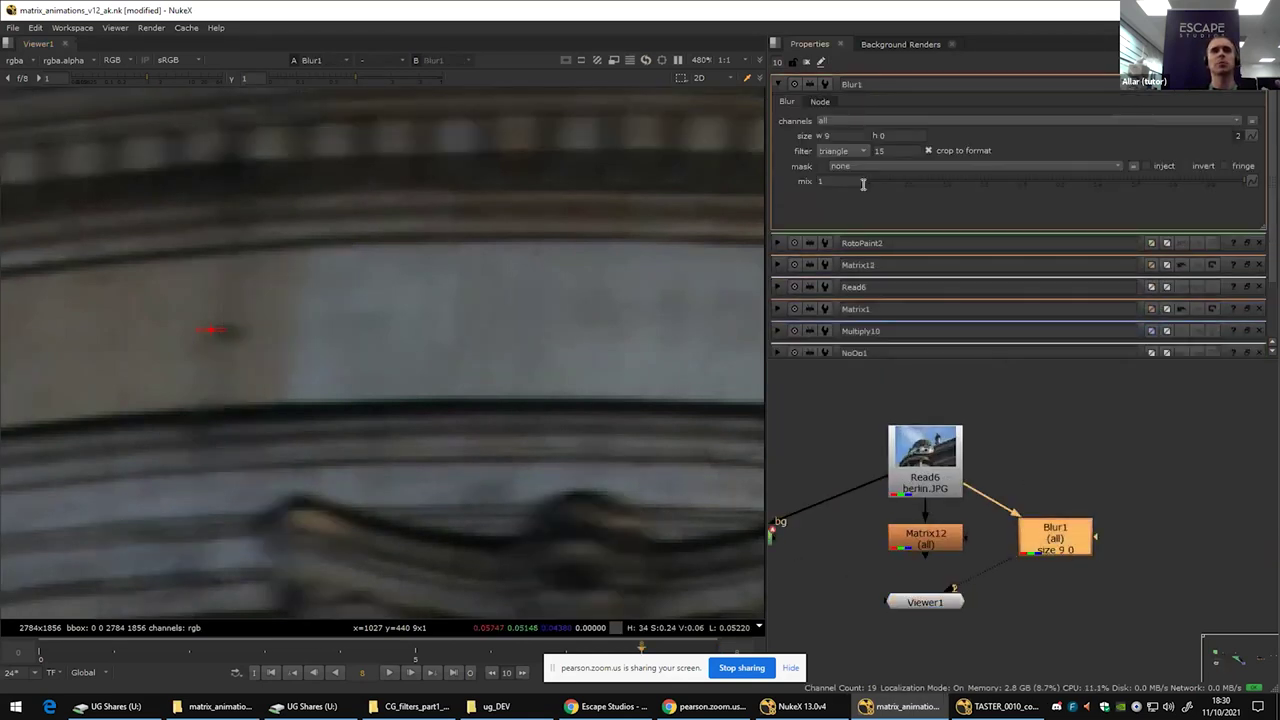
# Step: Try the quadratic filter on Blur1
pyautogui.click(849, 150)
pyautogui.click(851, 170)
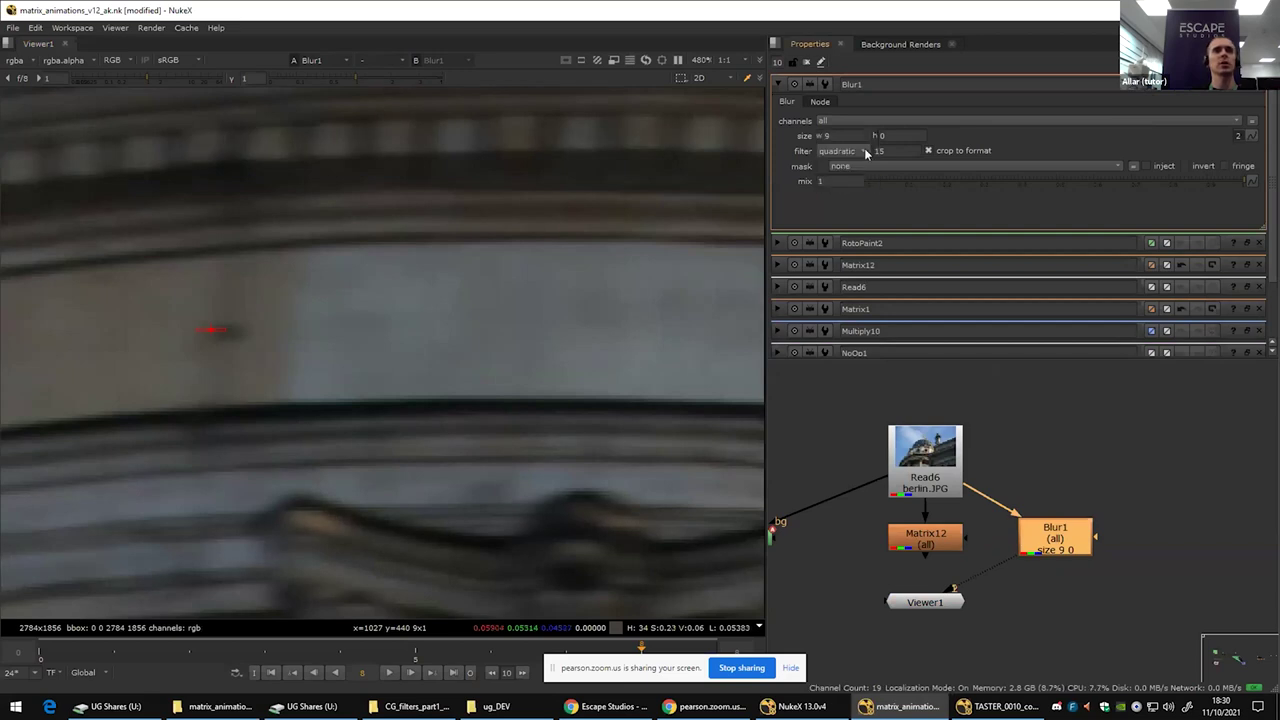
pyautogui.scroll(-6, 208, 297)
pyautogui.click(840, 150)
pyautogui.click(839, 170)
# Step: Switch Blur1's filter back through triangle to box and examine the blurred dark spot on the stone
pyautogui.click(847, 151)
pyautogui.click(849, 136)
pyautogui.click(850, 152)
pyautogui.click(851, 136)
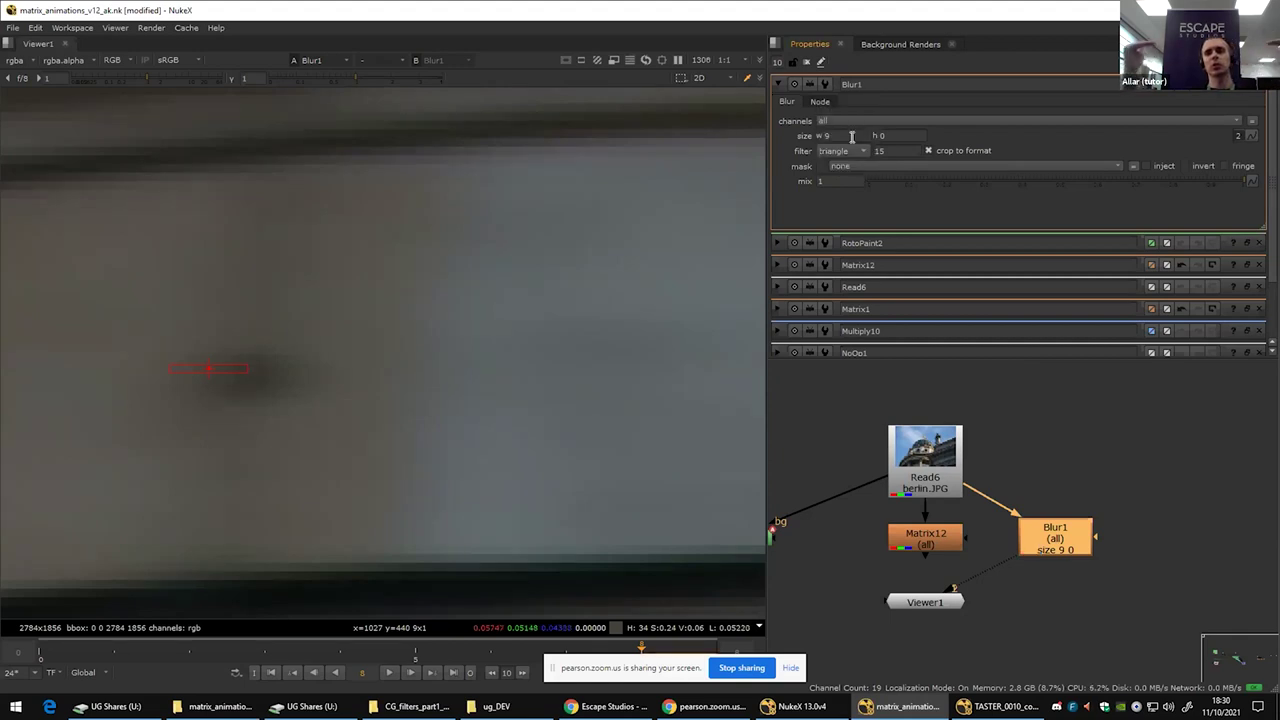
pyautogui.click(851, 152)
pyautogui.click(849, 139)
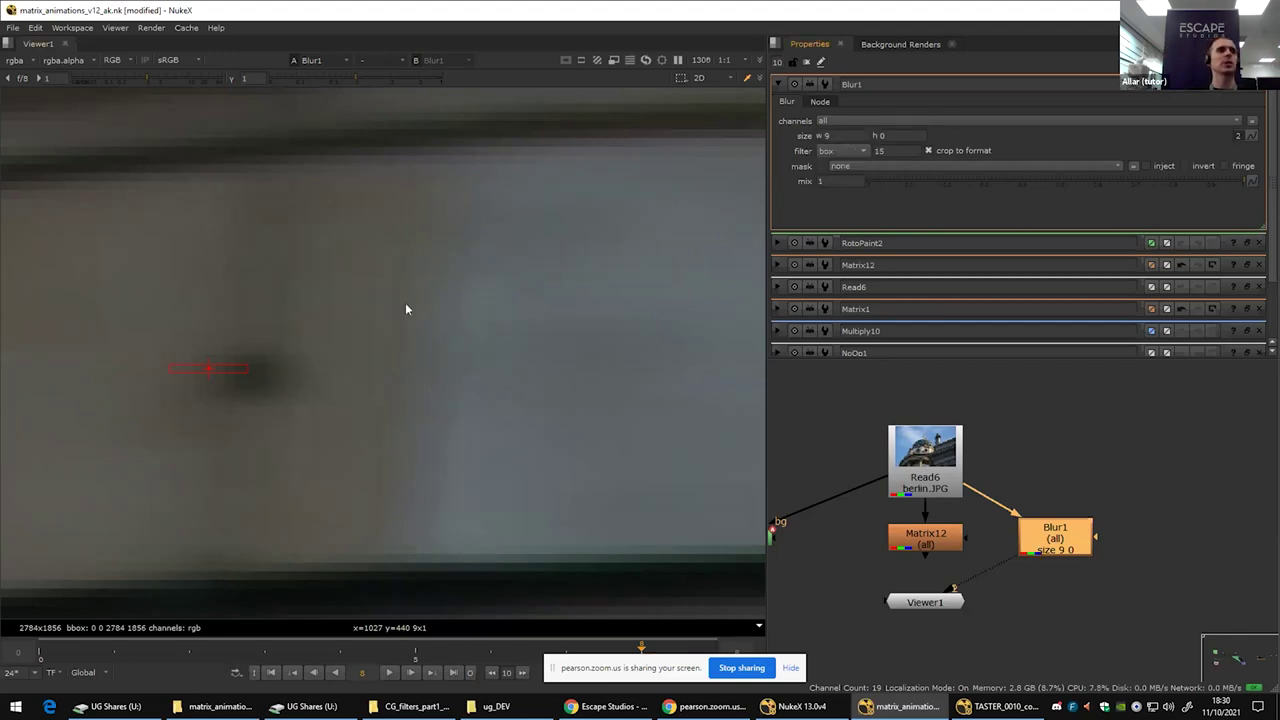
pyautogui.scroll(-5, 349, 326)
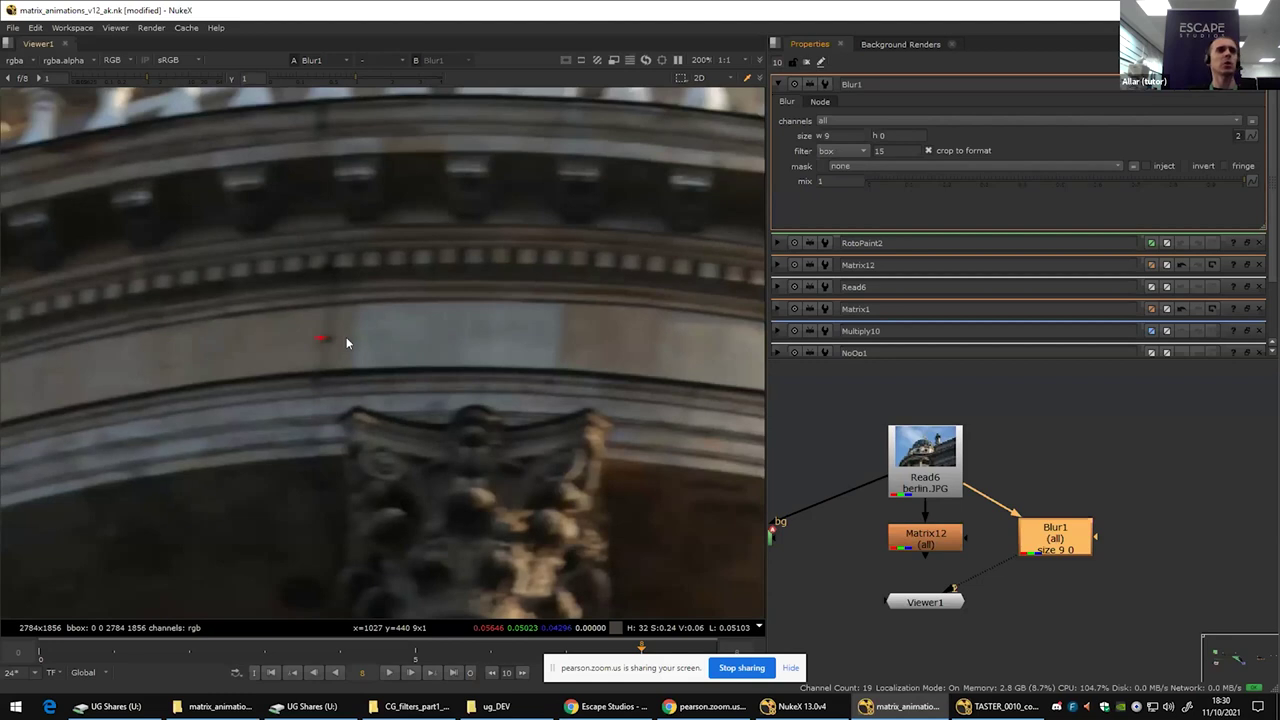
pyautogui.scroll(6, 346, 340)
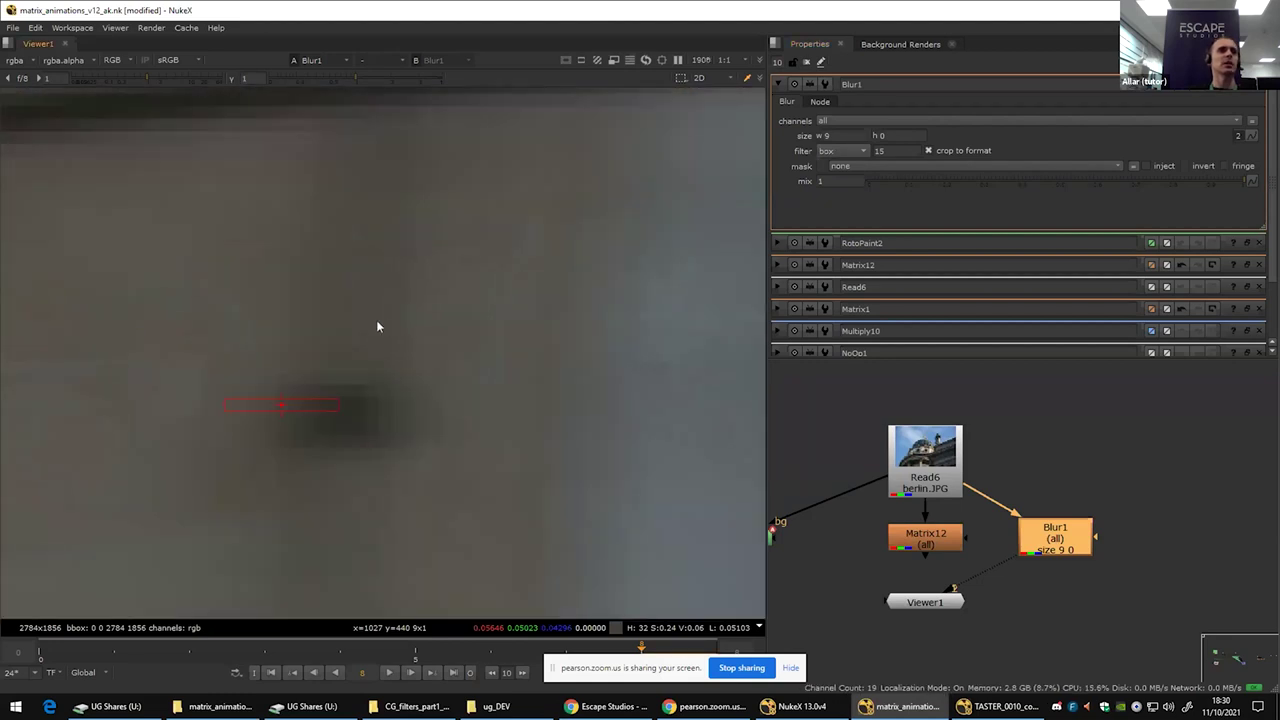
pyautogui.scroll(-2, 377, 326)
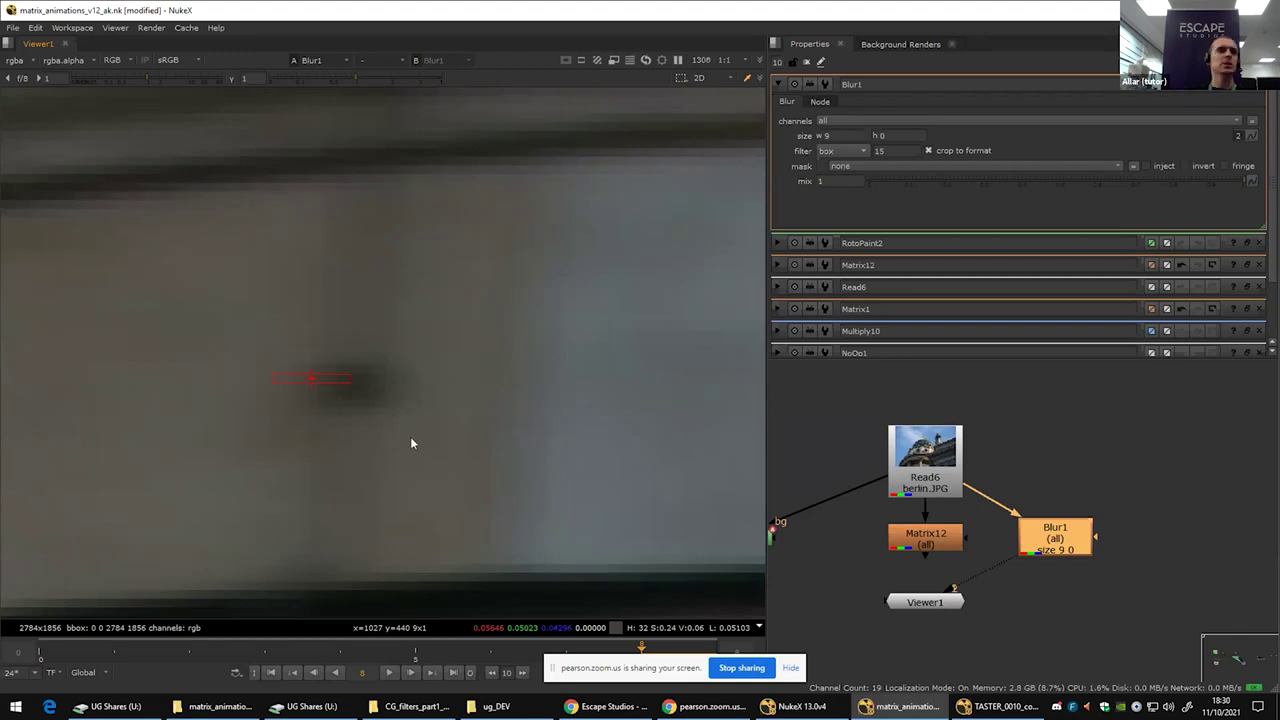
# Step: Insert a RotoPaint node between Read6 and Matrix12, keeping Blur1 and RotoPaint2 connected directly to Read6
pyautogui.scroll(-3, 968, 568)
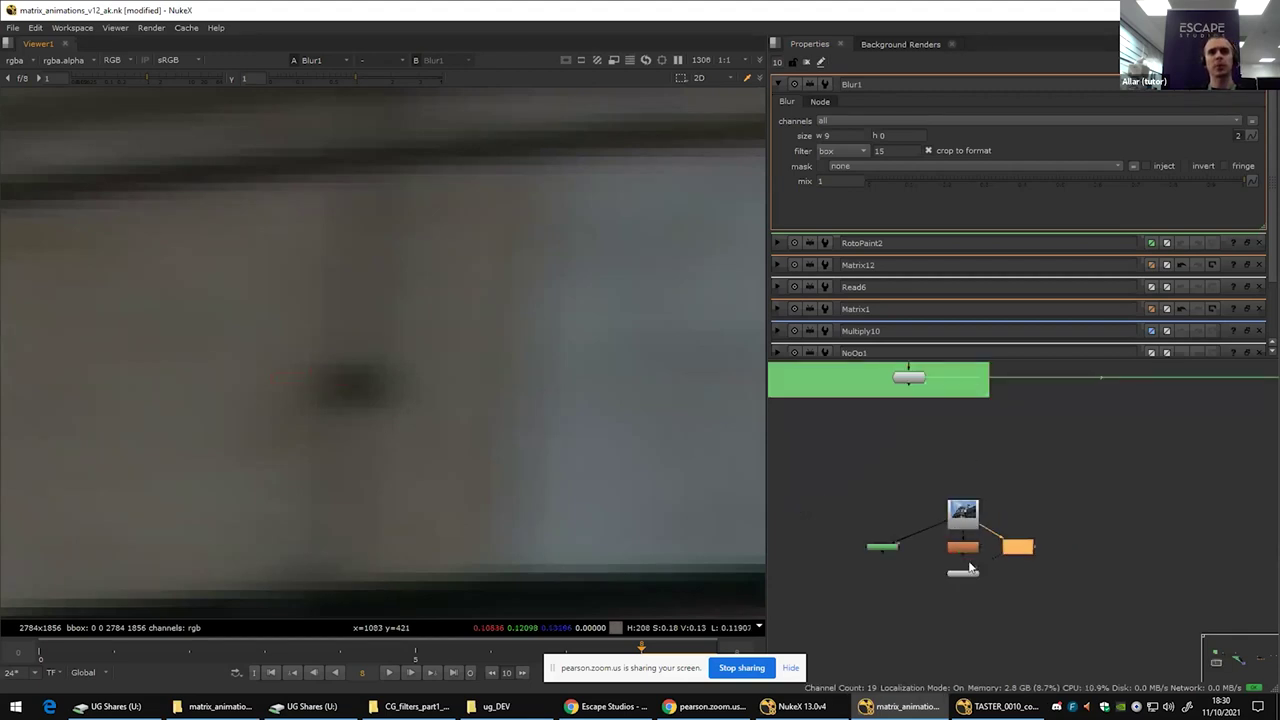
pyautogui.doubleClick(963, 547)
pyautogui.scroll(3, 963, 550)
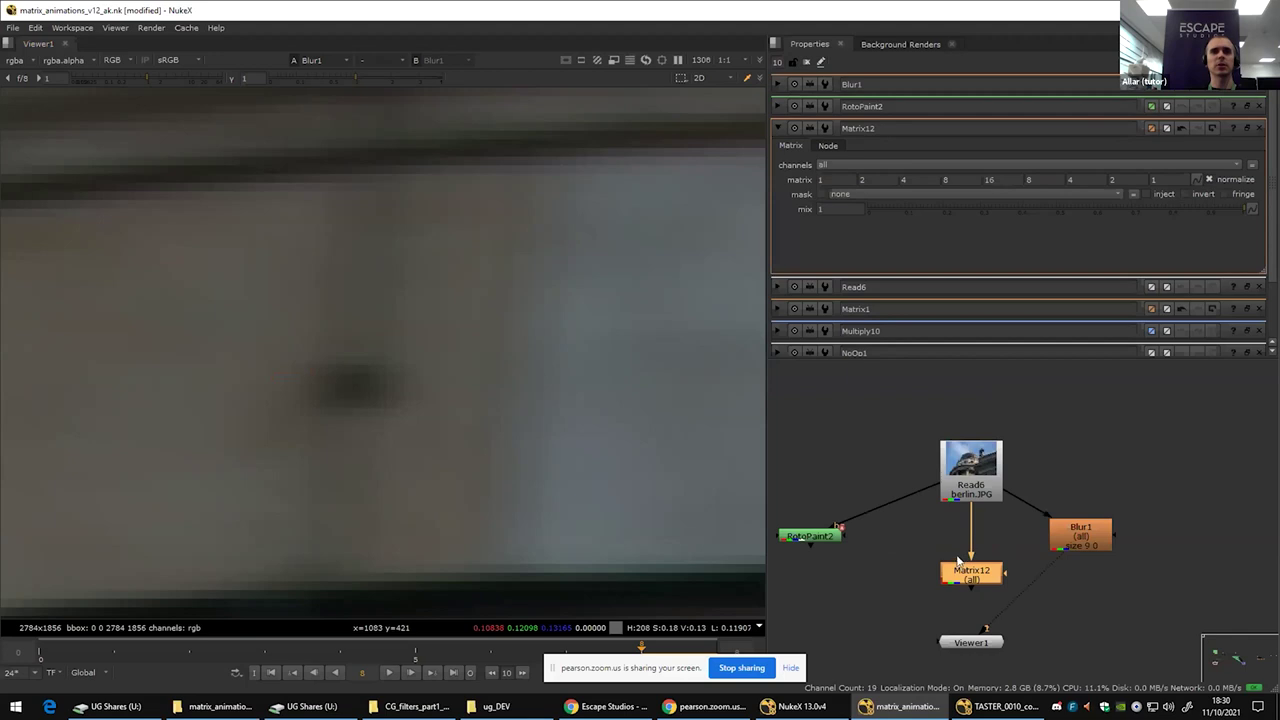
pyautogui.scroll(2, 942, 562)
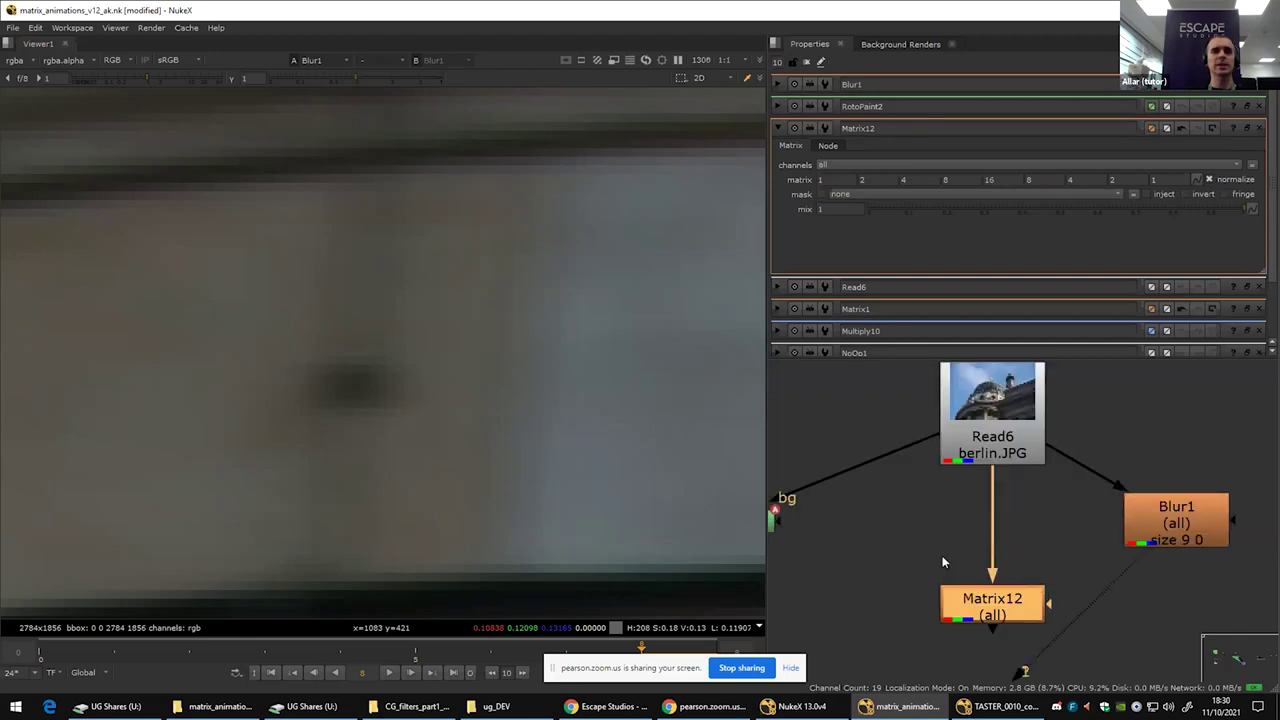
pyautogui.doubleClick(975, 458)
pyautogui.press('p')
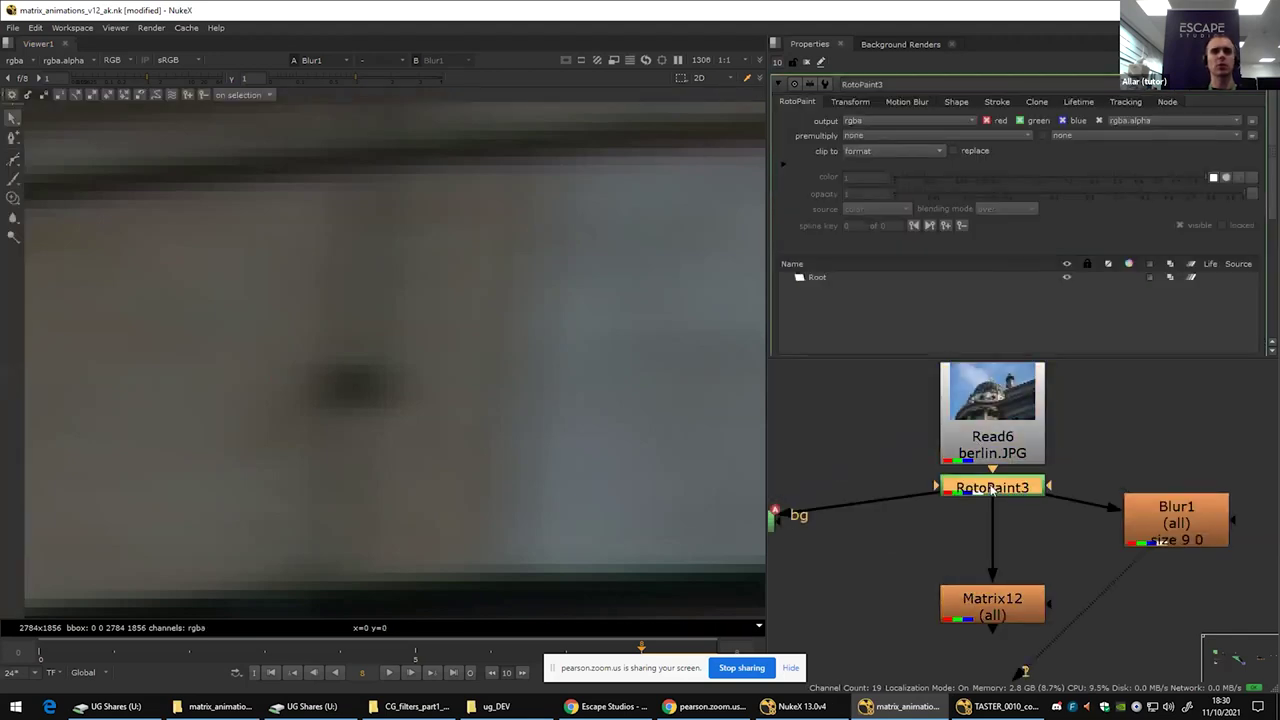
pyautogui.moveTo(1066, 511); pyautogui.dragTo(1020, 448)
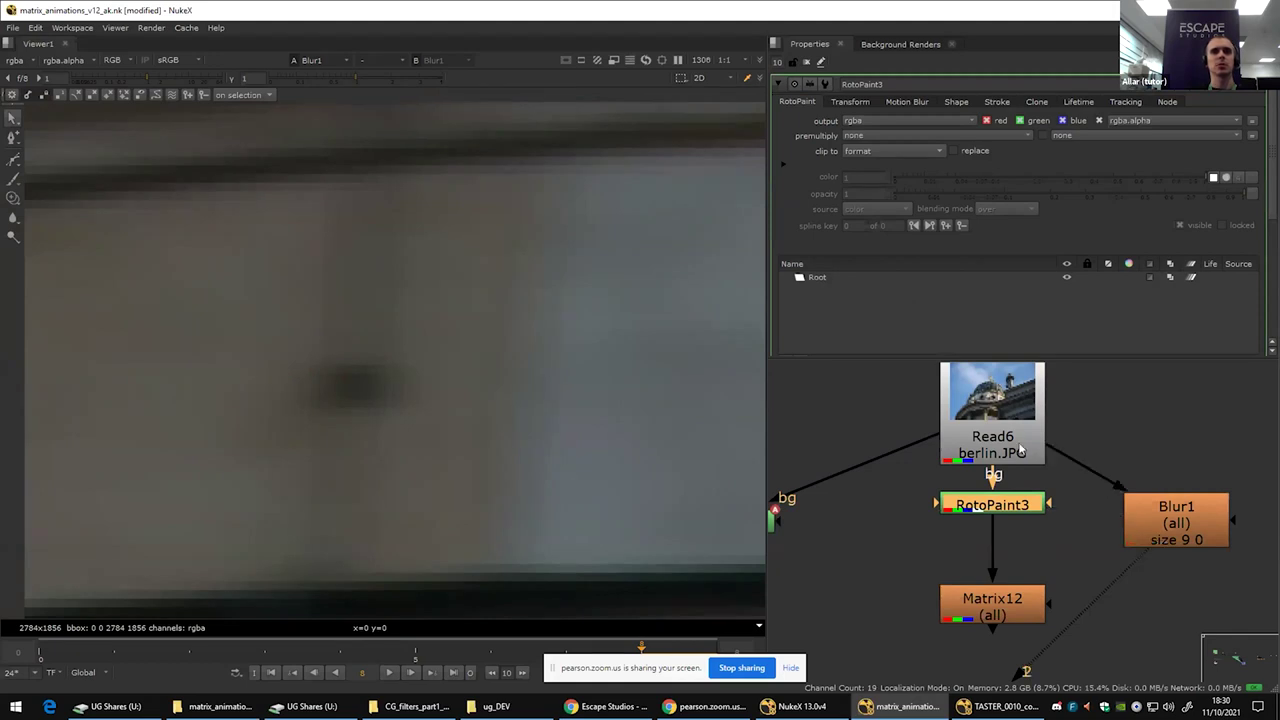
pyautogui.moveTo(1025, 505); pyautogui.dragTo(1025, 513)
# Step: Choose the brush for RotoPaint3, show its output in the viewer and set the brush hardness to 1
pyautogui.click(14, 179)
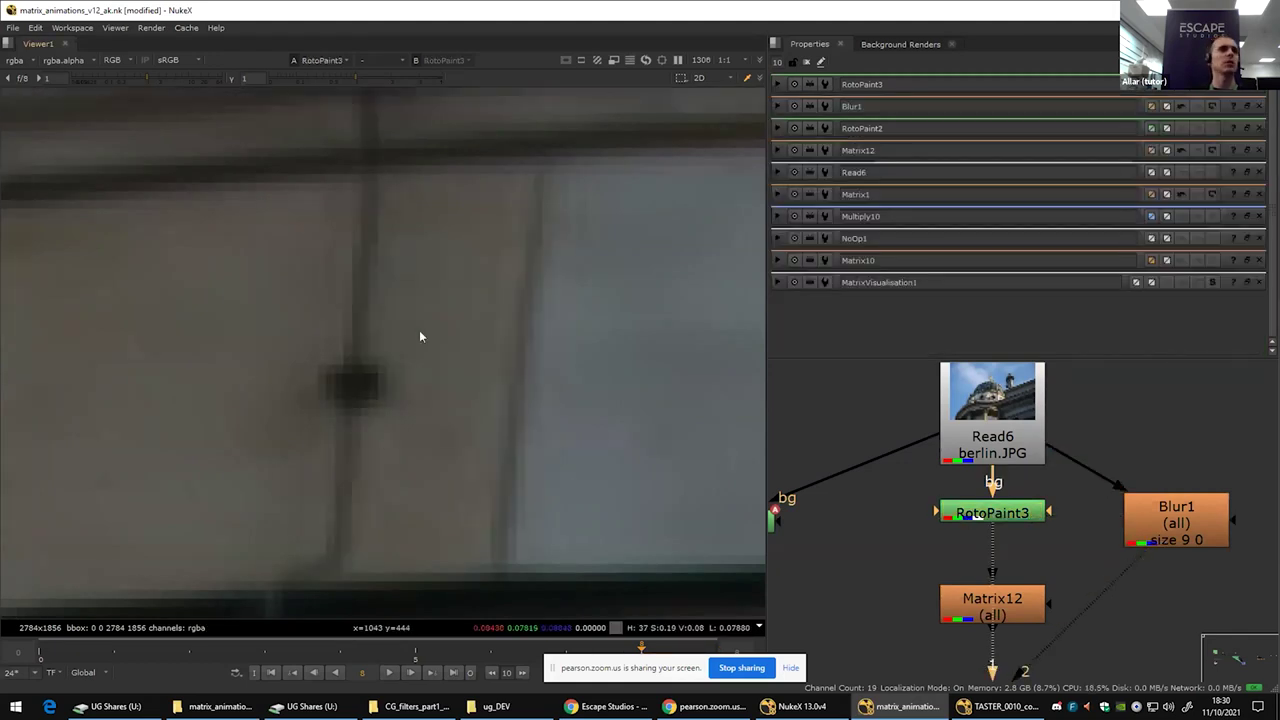
pyautogui.scroll(-3, 300, 300)
pyautogui.moveTo(326, 314); pyautogui.dragTo(352, 342)
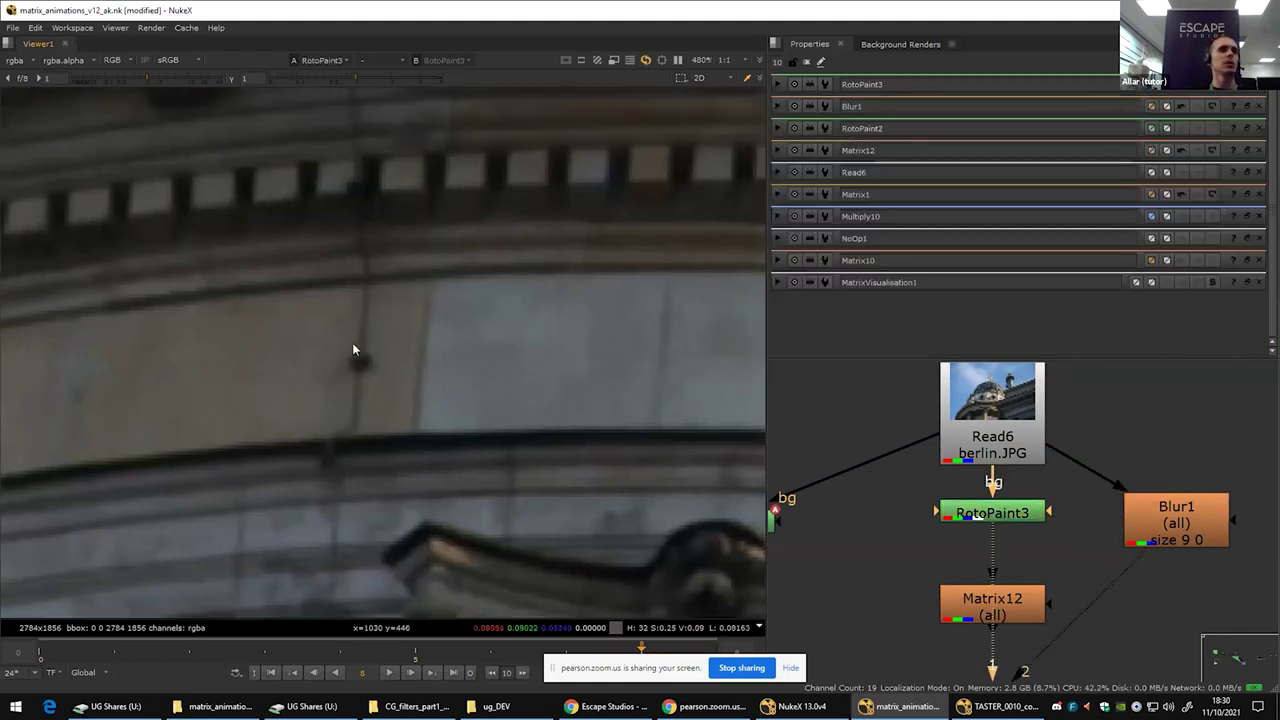
pyautogui.scroll(3, 354, 334)
pyautogui.moveTo(378, 280); pyautogui.dragTo(509, 288)
pyautogui.moveTo(384, 389); pyautogui.dragTo(552, 423)
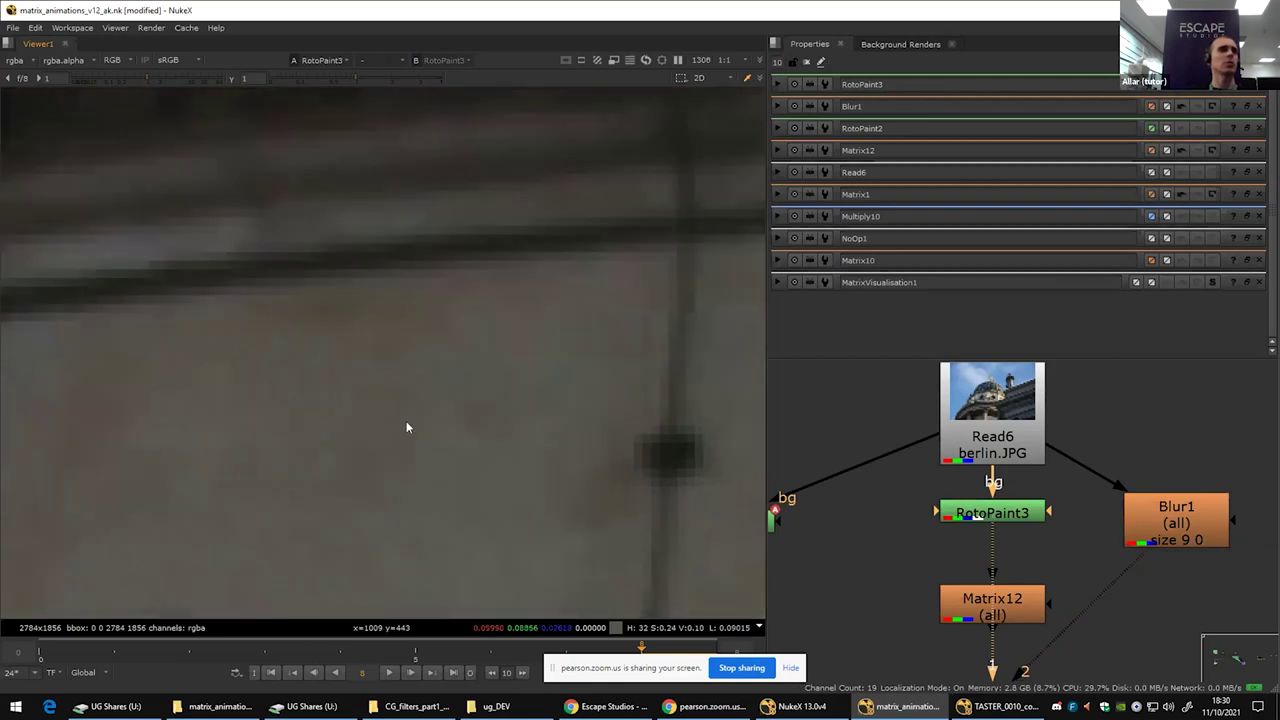
pyautogui.doubleClick(979, 519)
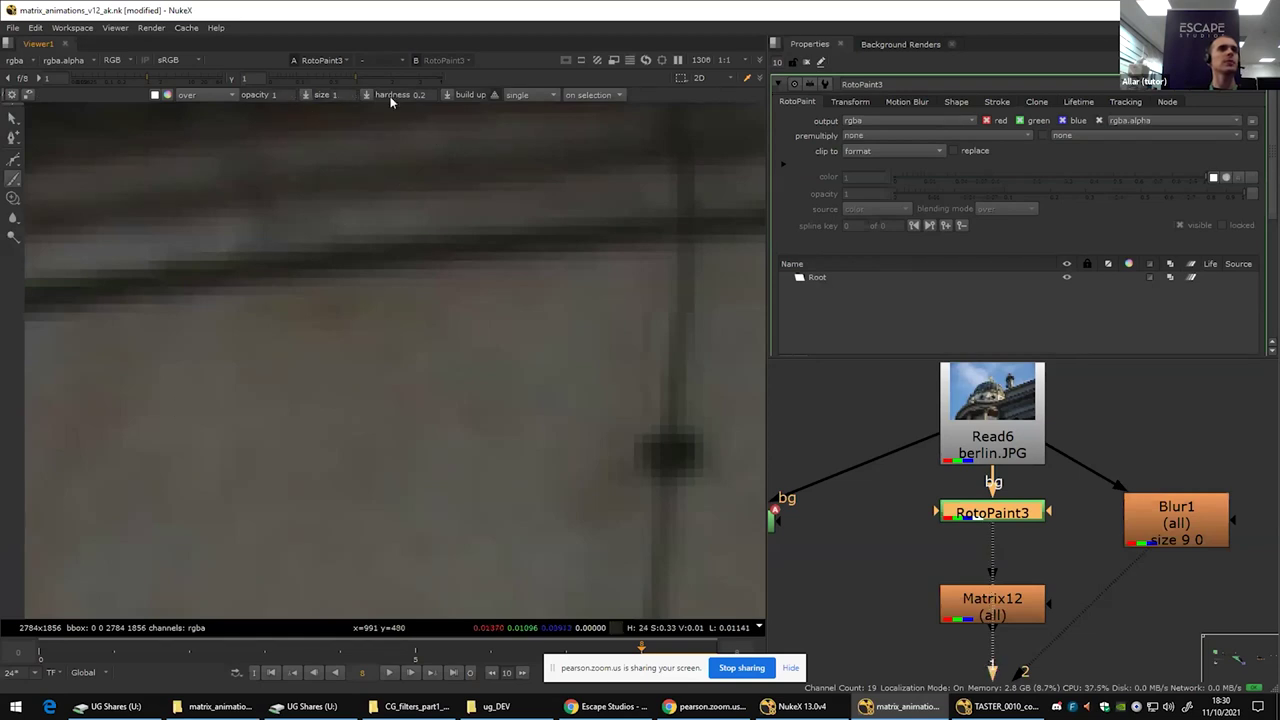
pyautogui.write('1')
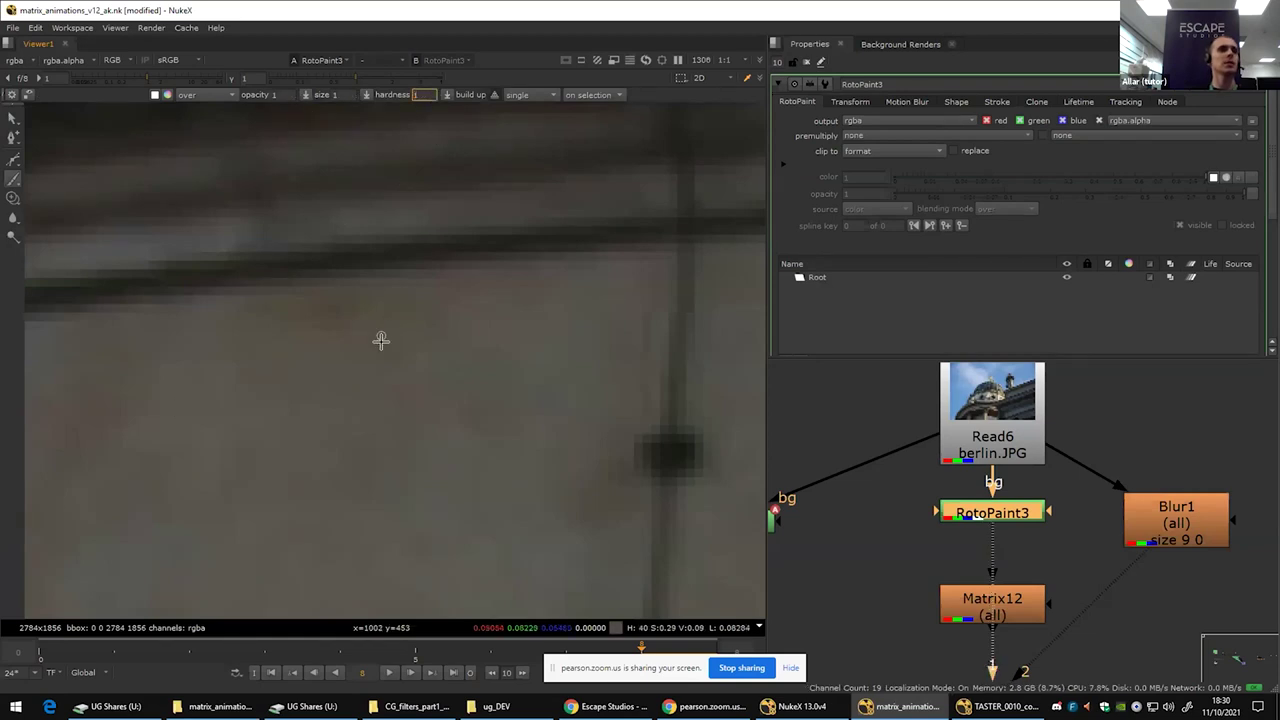
# Step: Paint a thin vertical white line with the size 1 brush on the plain stone beside the dark spot
pyautogui.scroll(6, 369, 352)
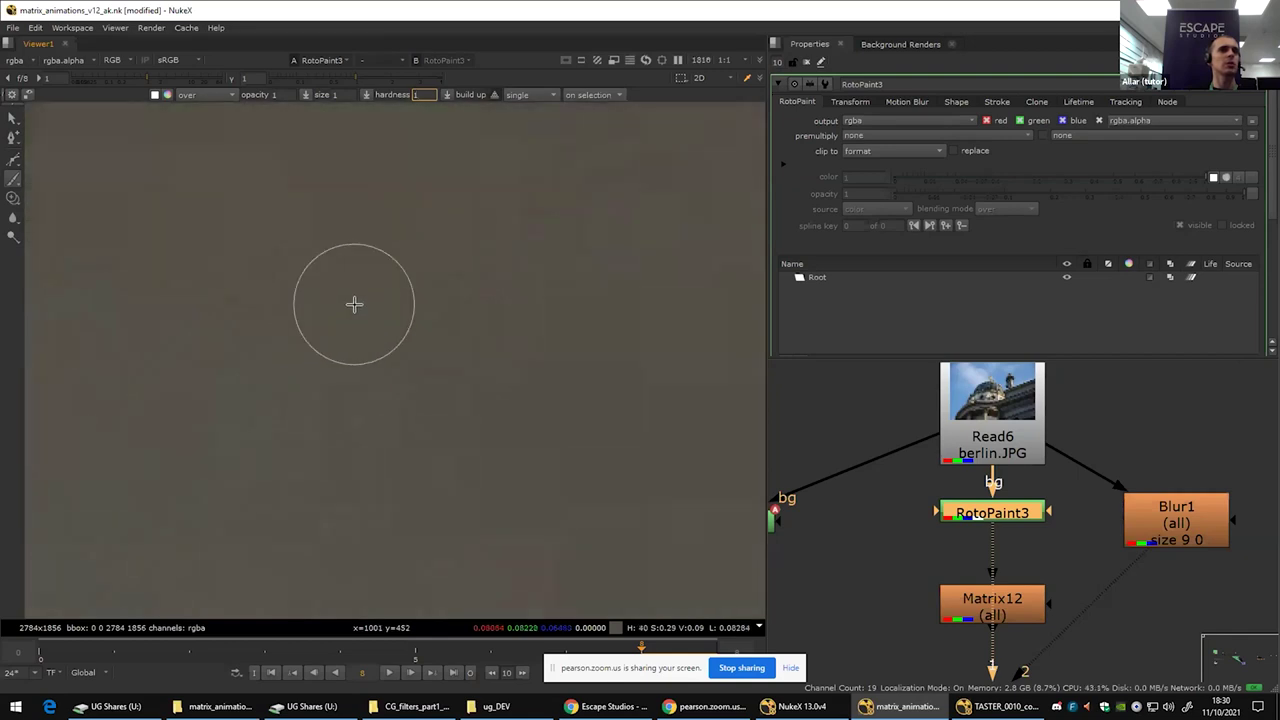
pyautogui.moveTo(351, 266); pyautogui.dragTo(349, 509)
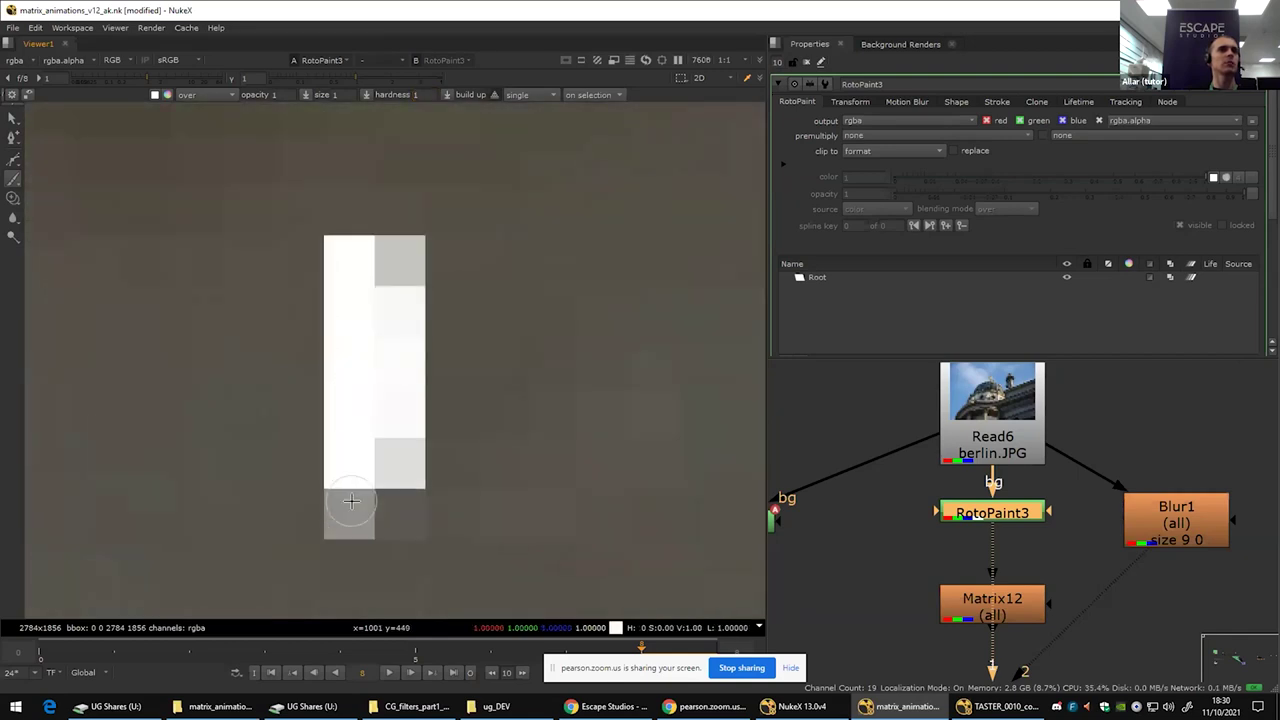
pyautogui.scroll(-5, 351, 466)
pyautogui.moveTo(390, 262)
pyautogui.mouseDown()
pyautogui.moveTo(381, 414)
pyautogui.moveTo(393, 520)
pyautogui.moveTo(374, 503)
pyautogui.mouseUp()
pyautogui.moveTo(387, 272)
pyautogui.mouseDown()
pyautogui.moveTo(385, 112)
pyautogui.moveTo(388, 170)
pyautogui.mouseUp()
pyautogui.scroll(-2, 388, 178)
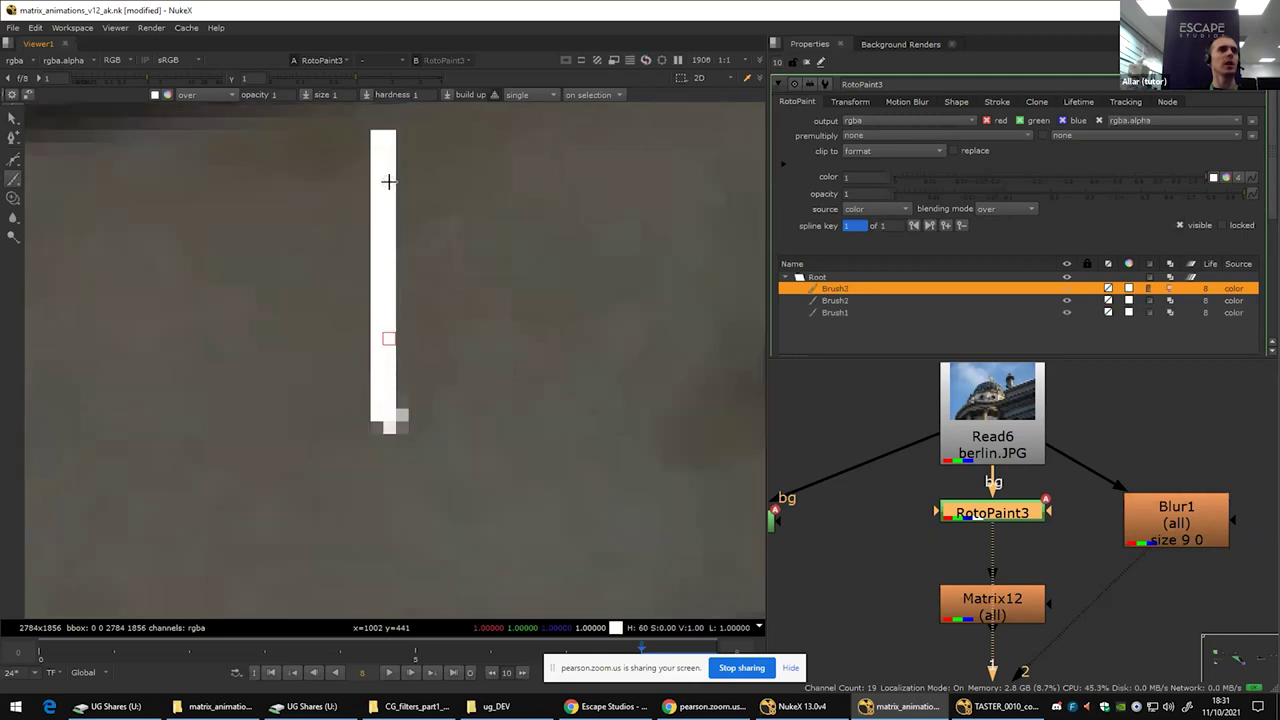
pyautogui.scroll(-1, 389, 243)
pyautogui.moveTo(389, 243); pyautogui.dragTo(389, 322)
pyautogui.moveTo(386, 246); pyautogui.dragTo(388, 224)
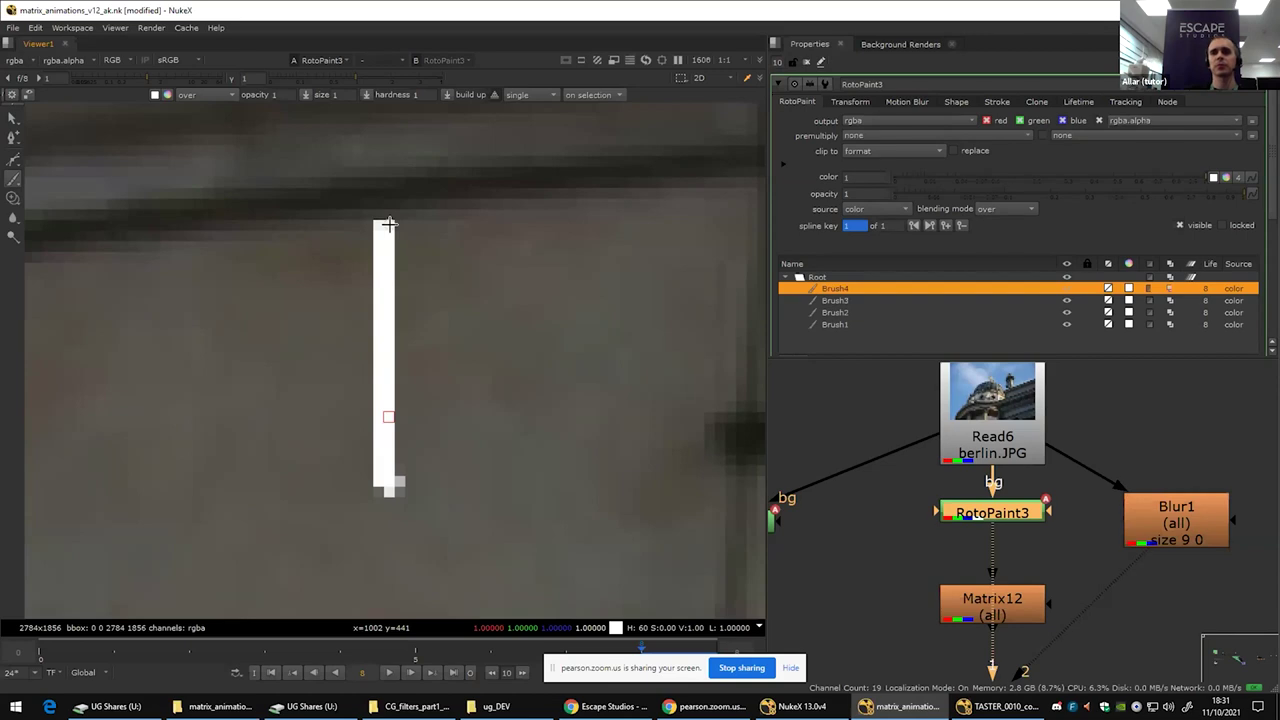
# Step: Show Matrix12's output in the viewer and open its properties
pyautogui.click(994, 612)
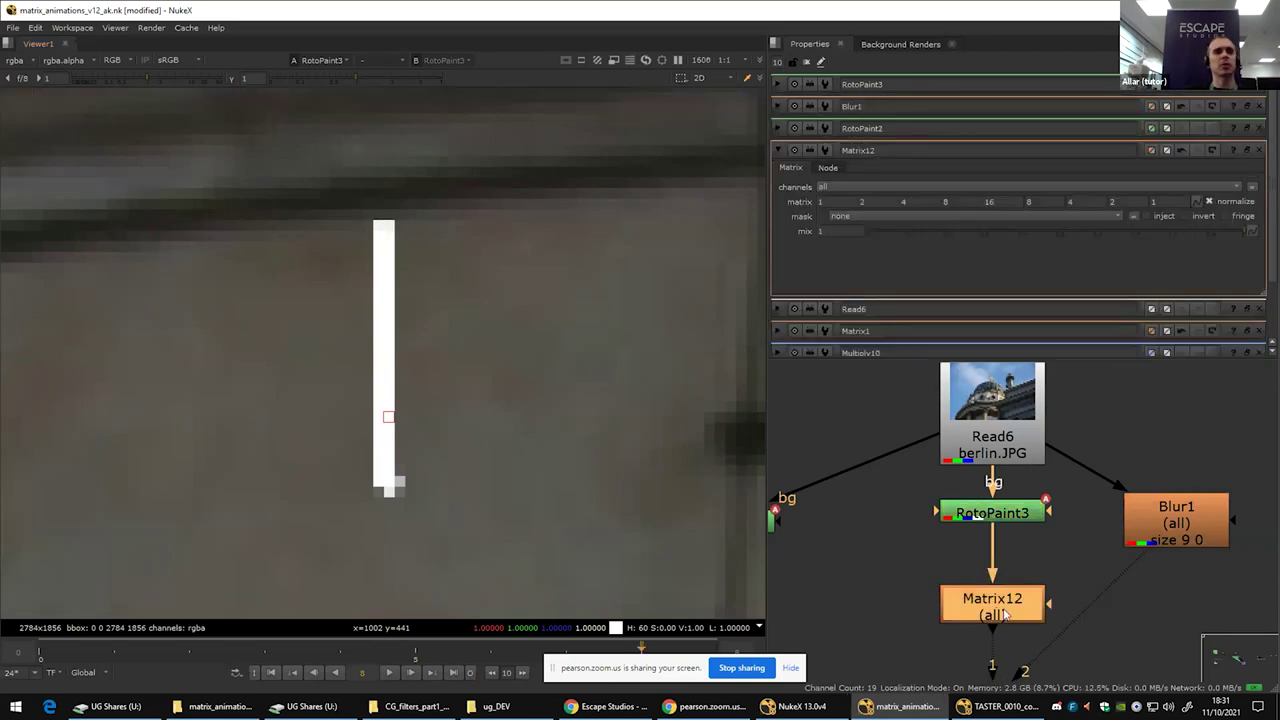
pyautogui.press('1')
pyautogui.doubleClick(1003, 612)
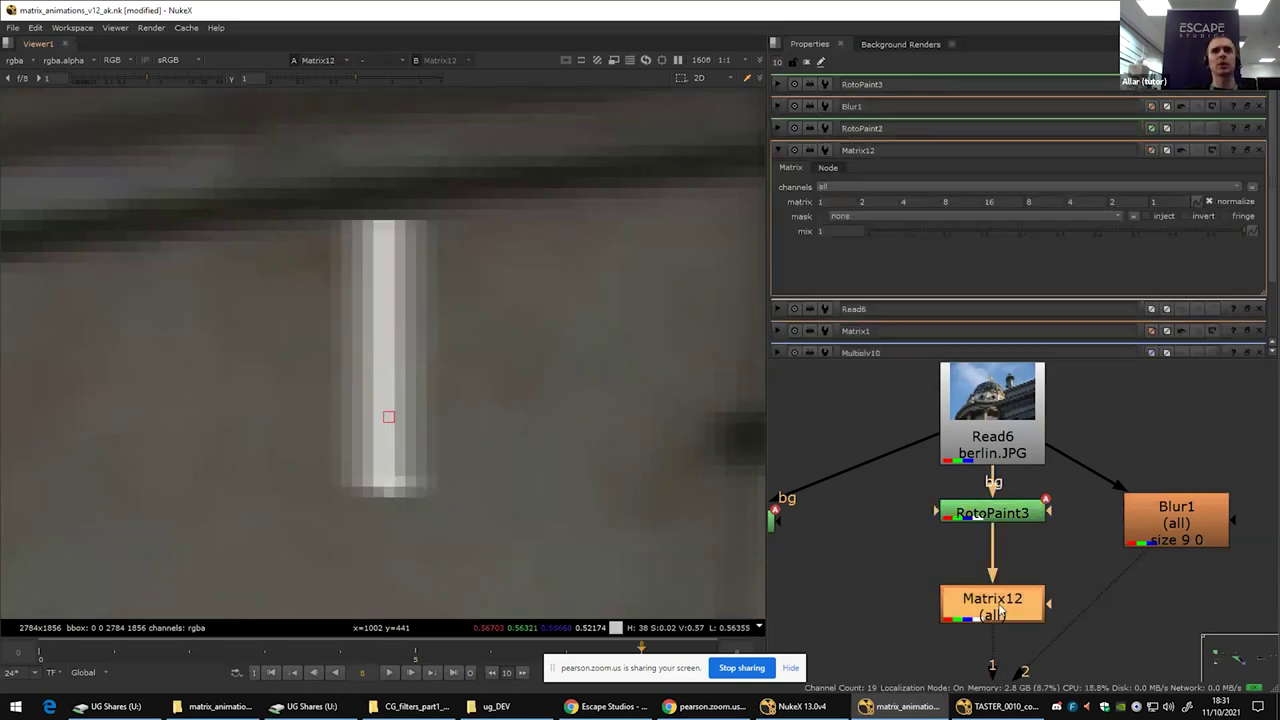
# Step: Set all nine Matrix12 weights to 1
pyautogui.click(823, 136)
pyautogui.write('1\t1\t1\t11\t1\t11\t1')
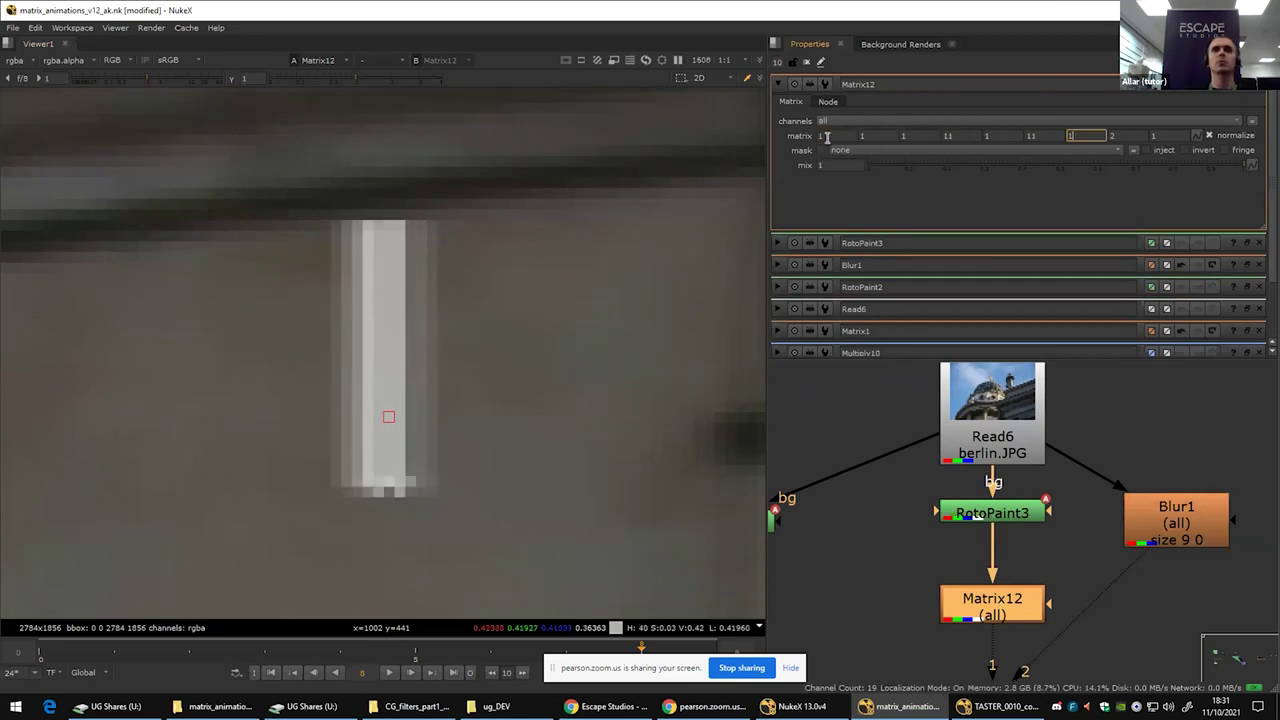
pyautogui.hotkey('shift', 'Tab')
pyautogui.hotkey('shift', 'Tab')
pyautogui.hotkey('shift', 'Tab')
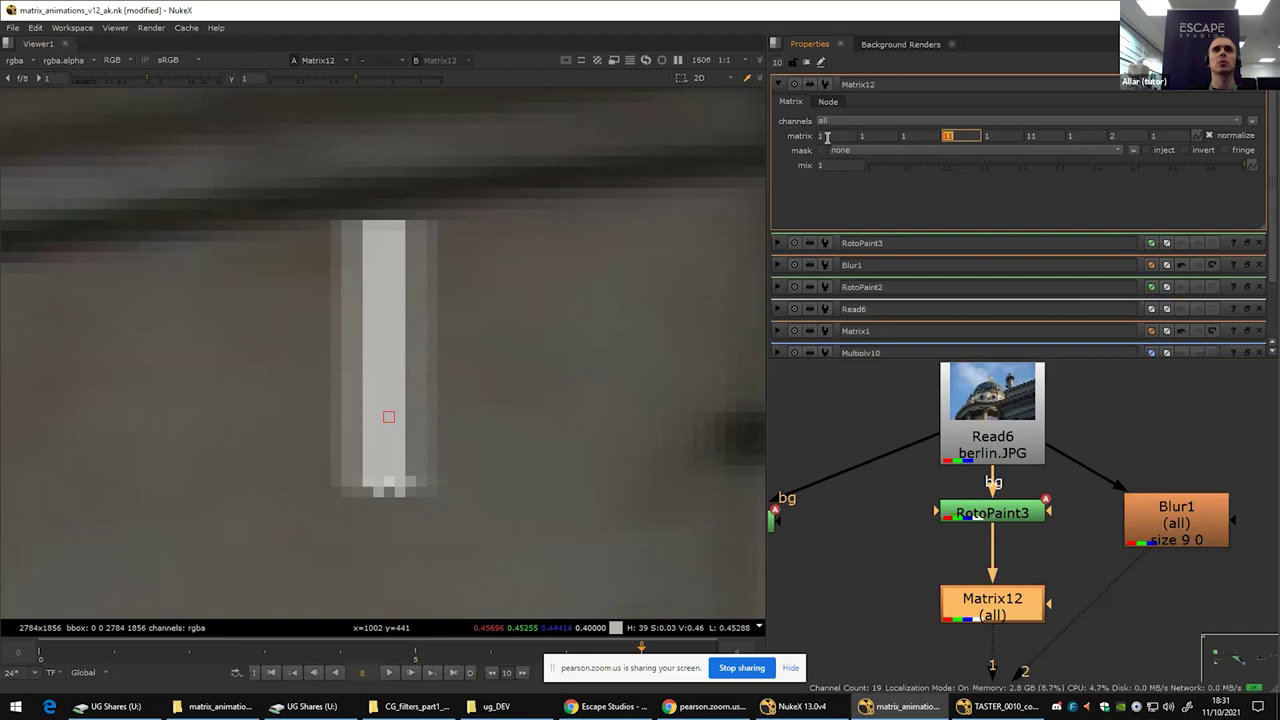
pyautogui.write('1\t1\t1\t1\t1\t')
pyautogui.write('1')
pyautogui.press('Tab')
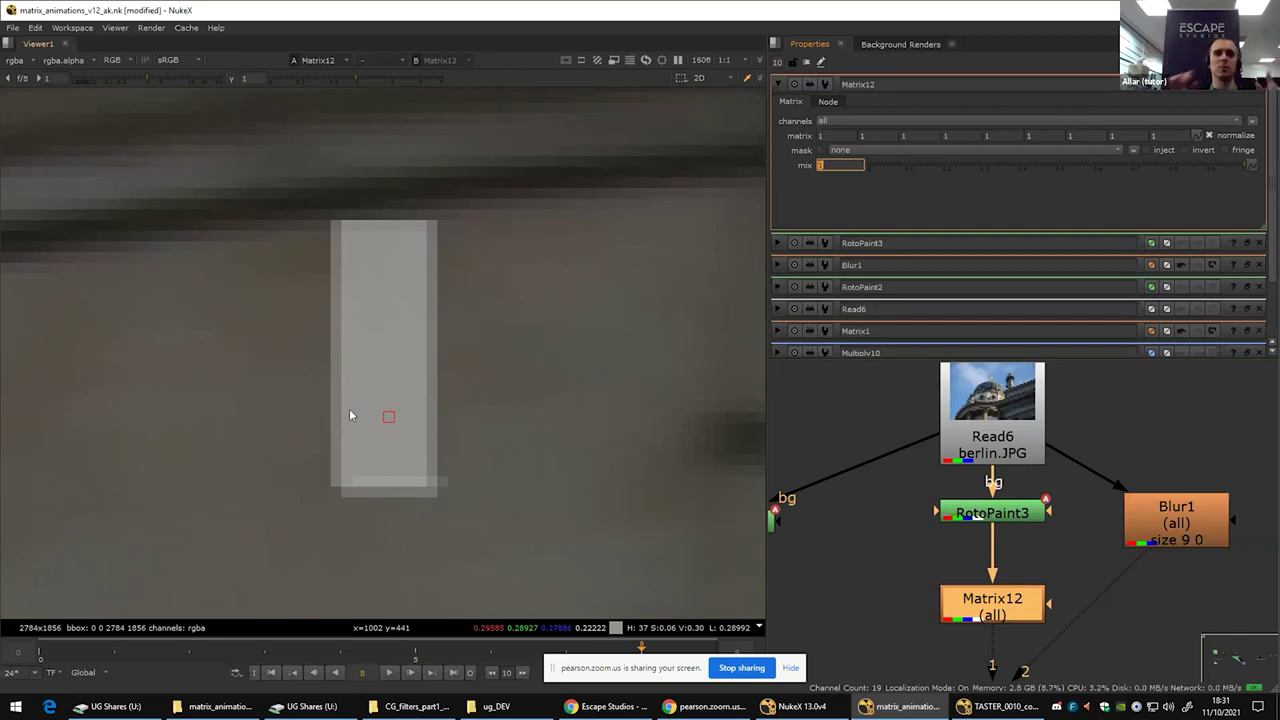
# Step: Place a 9x1 pixel sample box just left of the white line and disable Matrix12
pyautogui.moveTo(310, 414); pyautogui.dragTo(397, 441)
pyautogui.moveTo(294, 418); pyautogui.dragTo(372, 400)
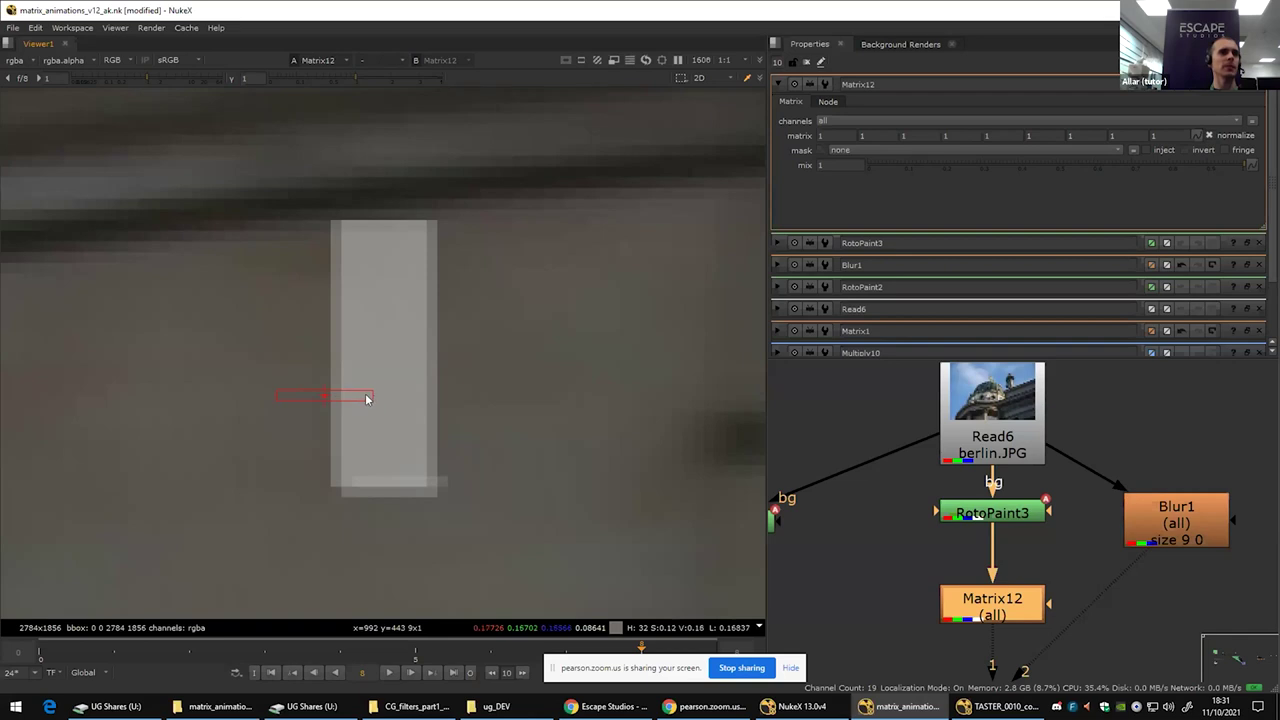
pyautogui.scroll(2, 365, 418)
pyautogui.press('d')
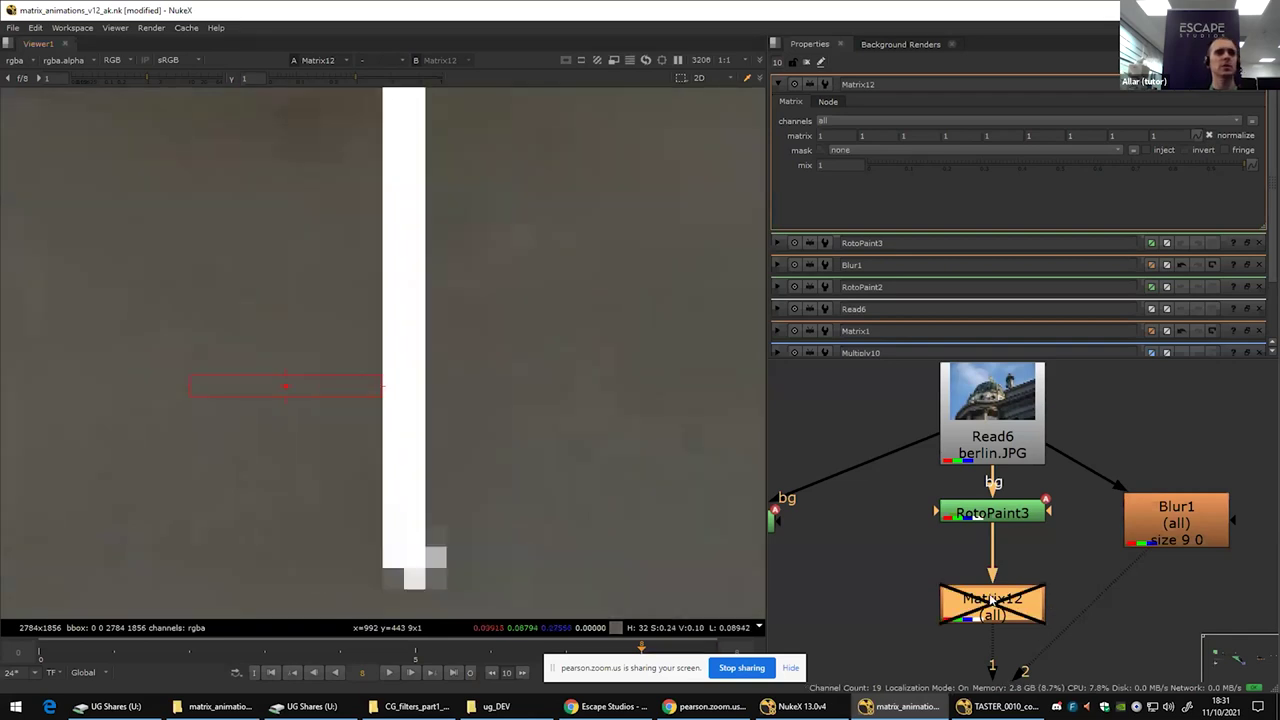
# Step: Move the 9x1 sample box to the white line's right edge, then across its middle to its left edge
pyautogui.scroll(-1, 423, 437)
pyautogui.scroll(1, 343, 409)
pyautogui.moveTo(348, 405); pyautogui.dragTo(572, 409)
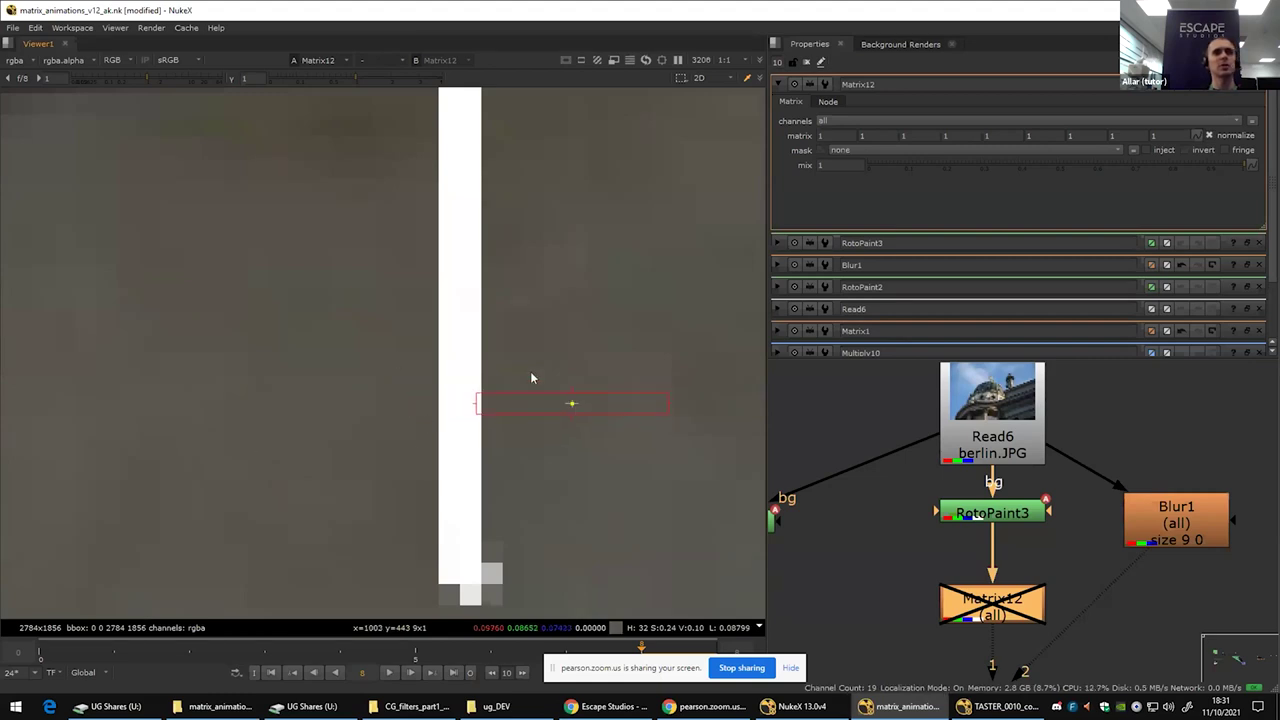
pyautogui.moveTo(571, 405); pyautogui.dragTo(480, 404)
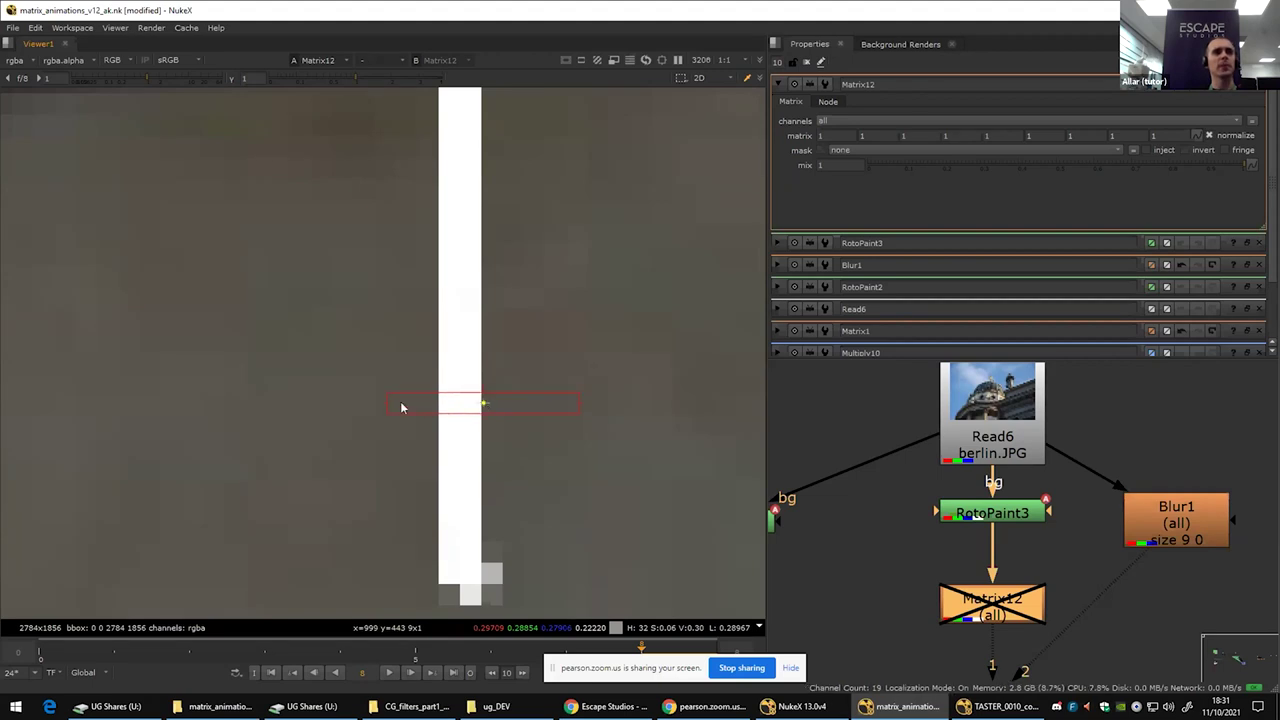
pyautogui.moveTo(480, 407); pyautogui.dragTo(388, 406)
pyautogui.scroll(-2, 744, 485)
pyautogui.scroll(2, 604, 486)
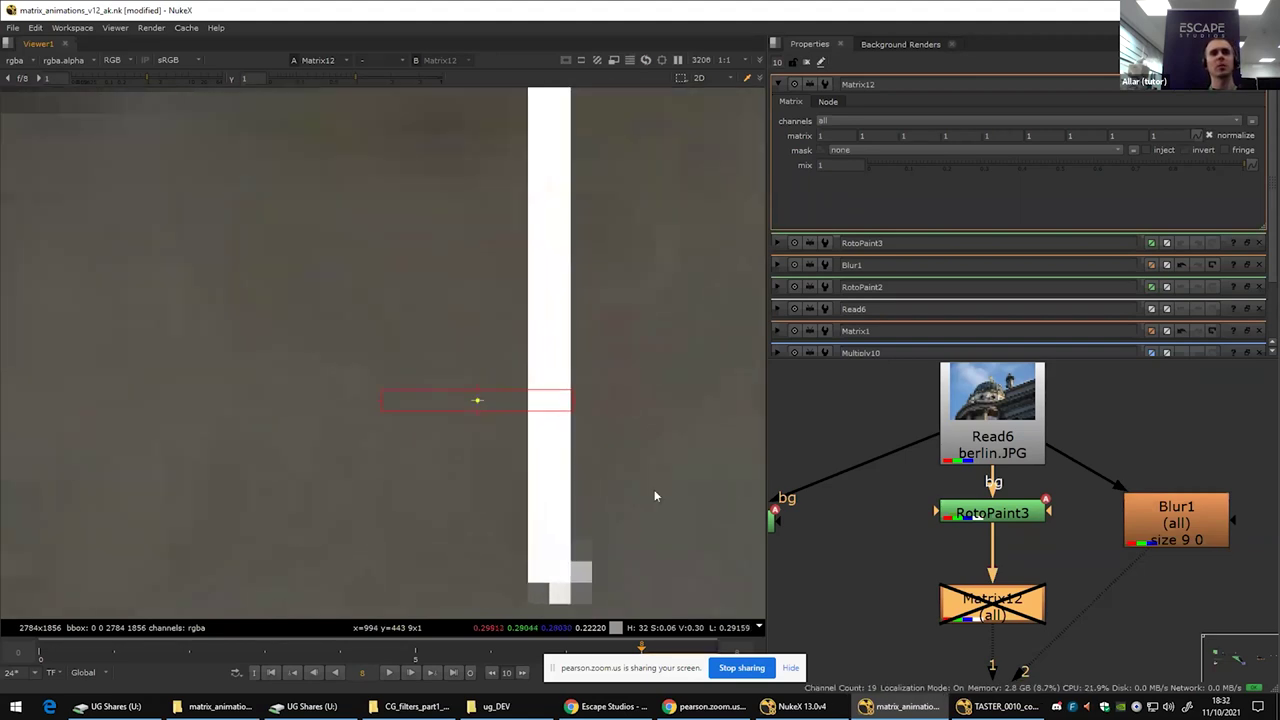
# Step: Reconnect Blur1's input to RotoPaint3, keep the blur enabled and open its properties
pyautogui.doubleClick(1149, 543)
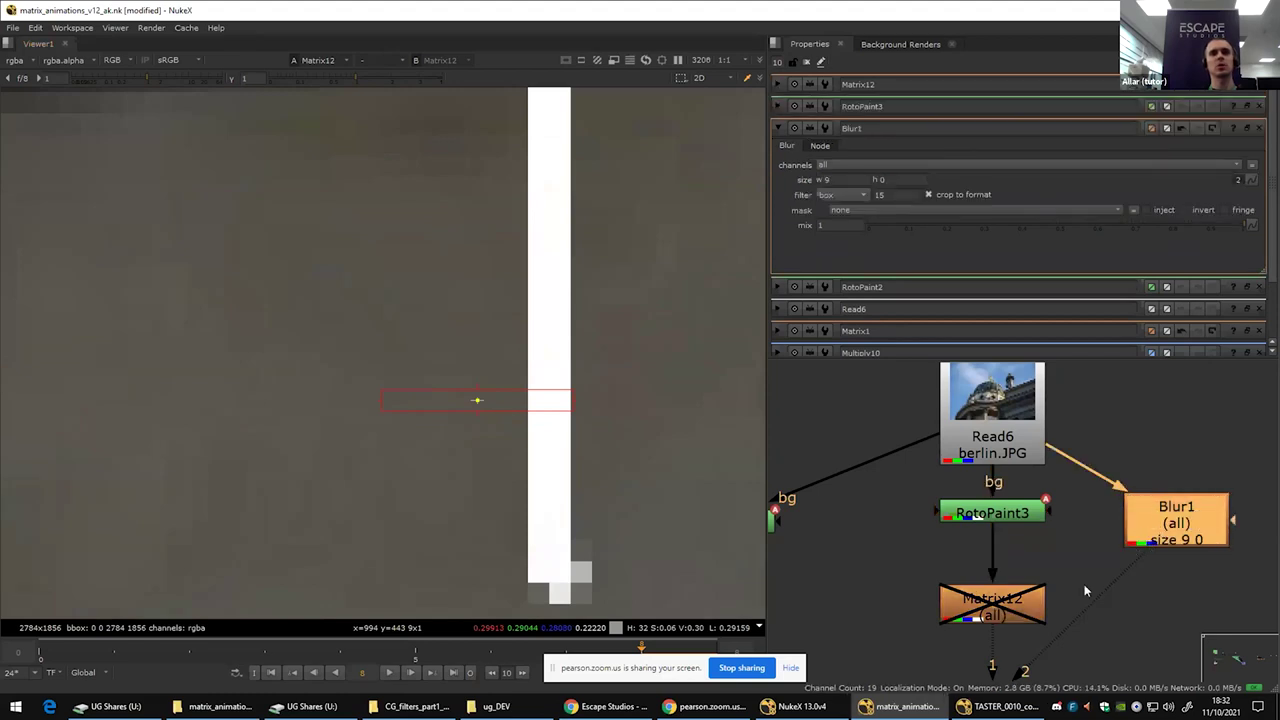
pyautogui.scroll(-3, 1155, 538)
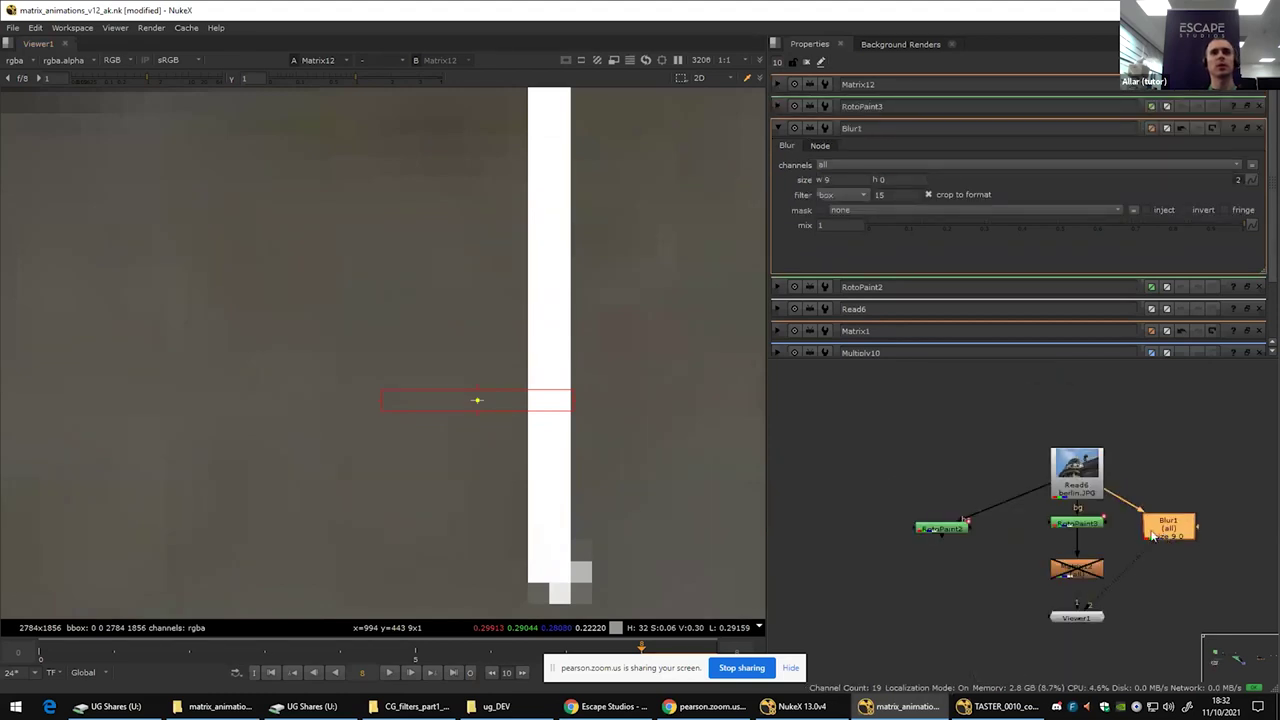
pyautogui.click(1110, 502)
pyautogui.moveTo(1109, 497); pyautogui.dragTo(1092, 523)
pyautogui.doubleClick(1181, 539)
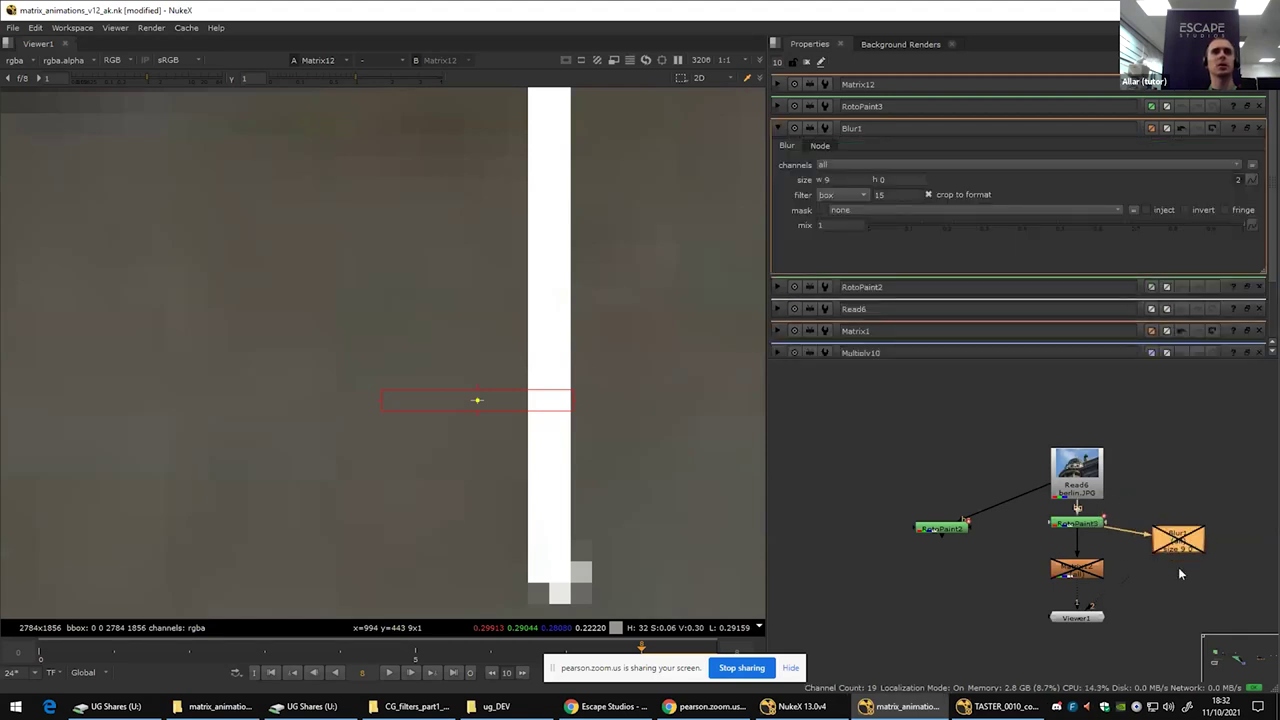
pyautogui.press('d')
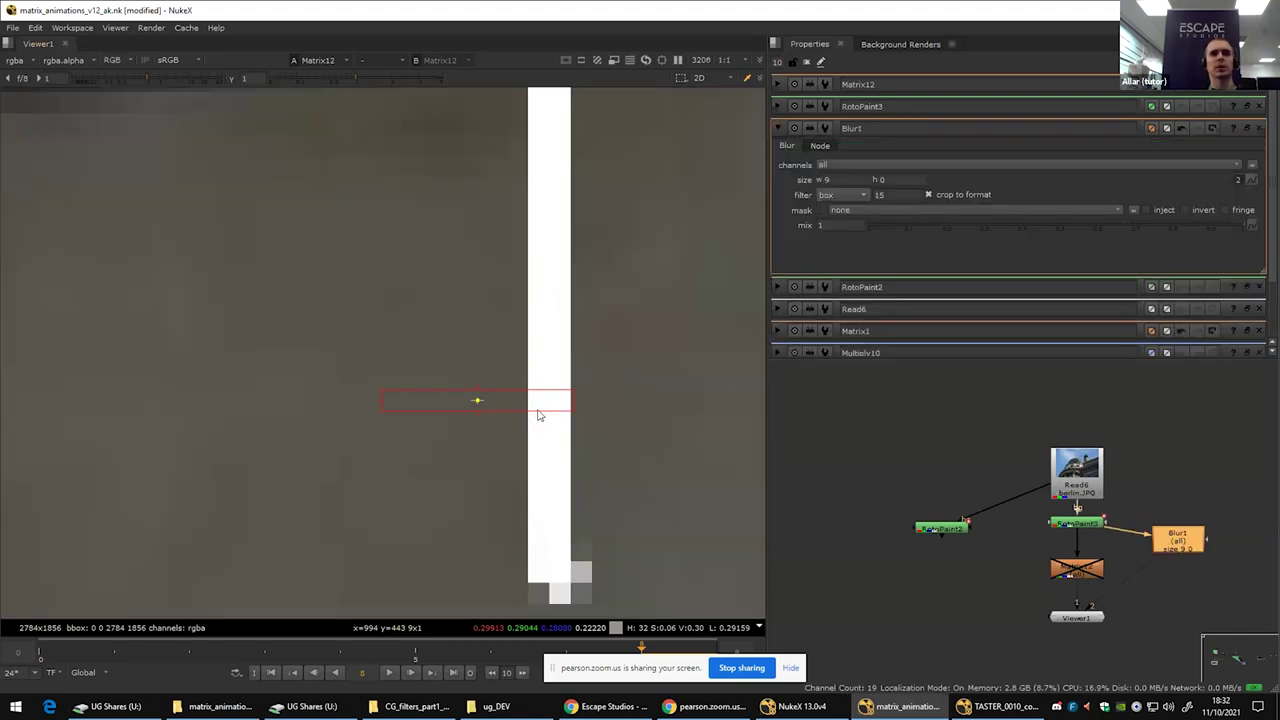
pyautogui.doubleClick(1176, 540)
pyautogui.scroll(-5, 600, 320)
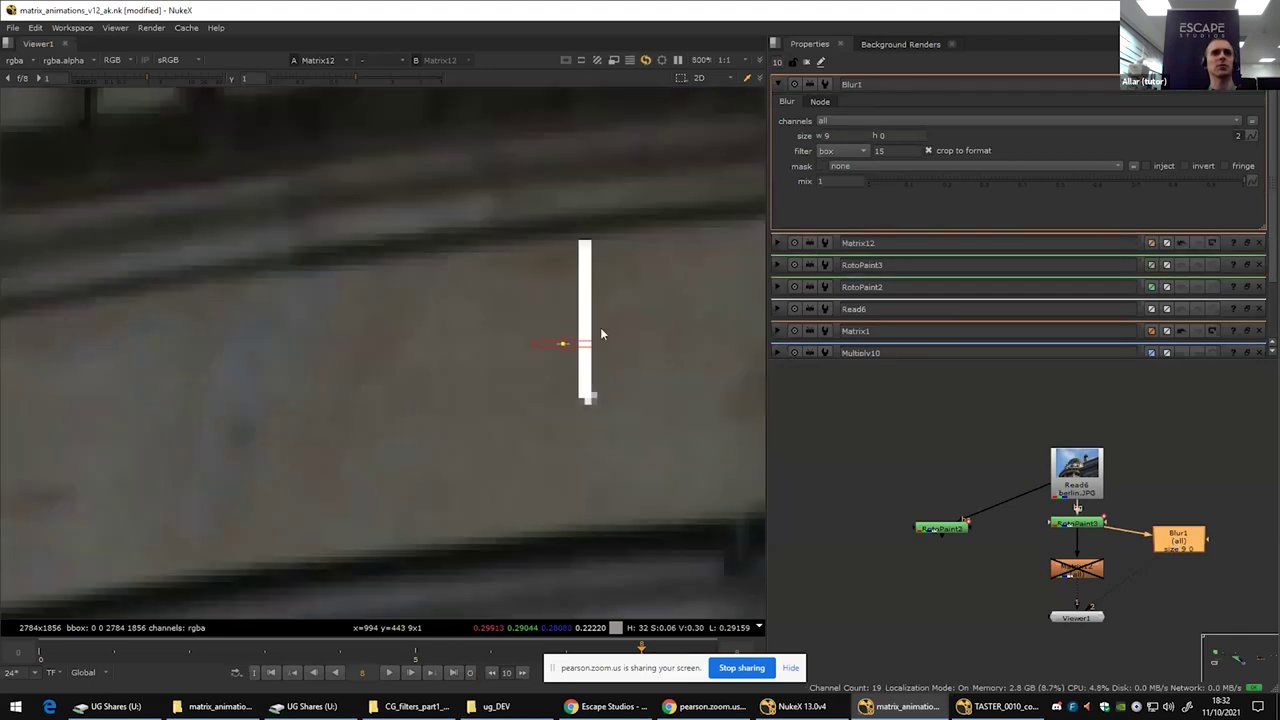
# Step: View the output of Blur1 with its box filter applied to the painted white line
pyautogui.click(1104, 530)
pyautogui.click(1180, 543)
pyautogui.press('1')
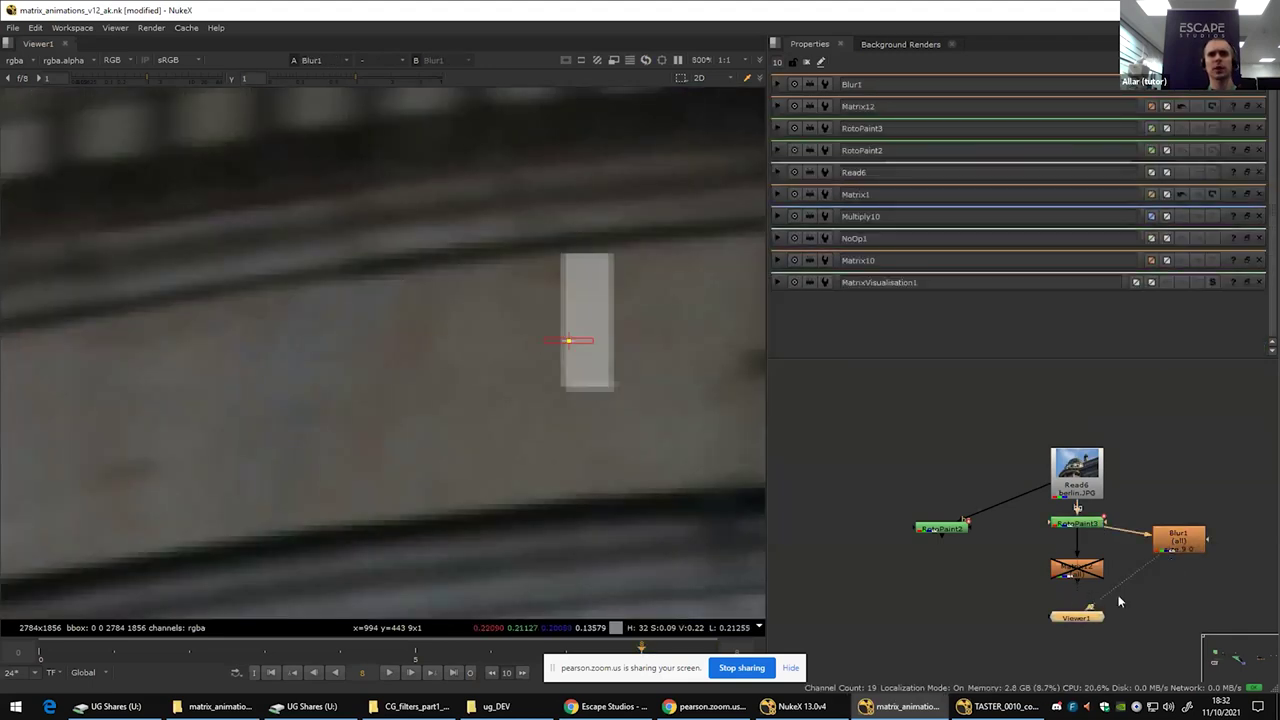
pyautogui.moveTo(1113, 600); pyautogui.dragTo(1115, 600)
pyautogui.click(1160, 547)
pyautogui.press('1')
# Step: Re-enable Matrix12 and view its output around the painted white line
pyautogui.click(1079, 569)
pyautogui.press('1')
pyautogui.doubleClick(1078, 572)
pyautogui.press('d')
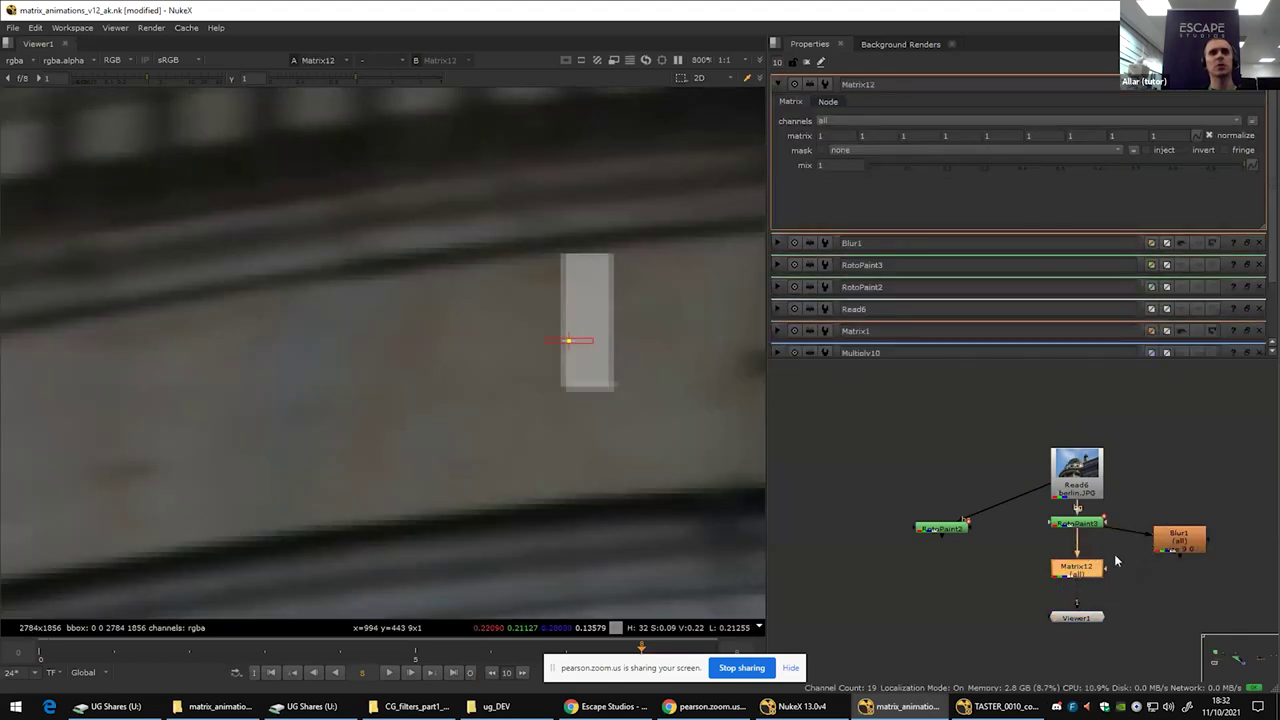
pyautogui.scroll(2, 611, 343)
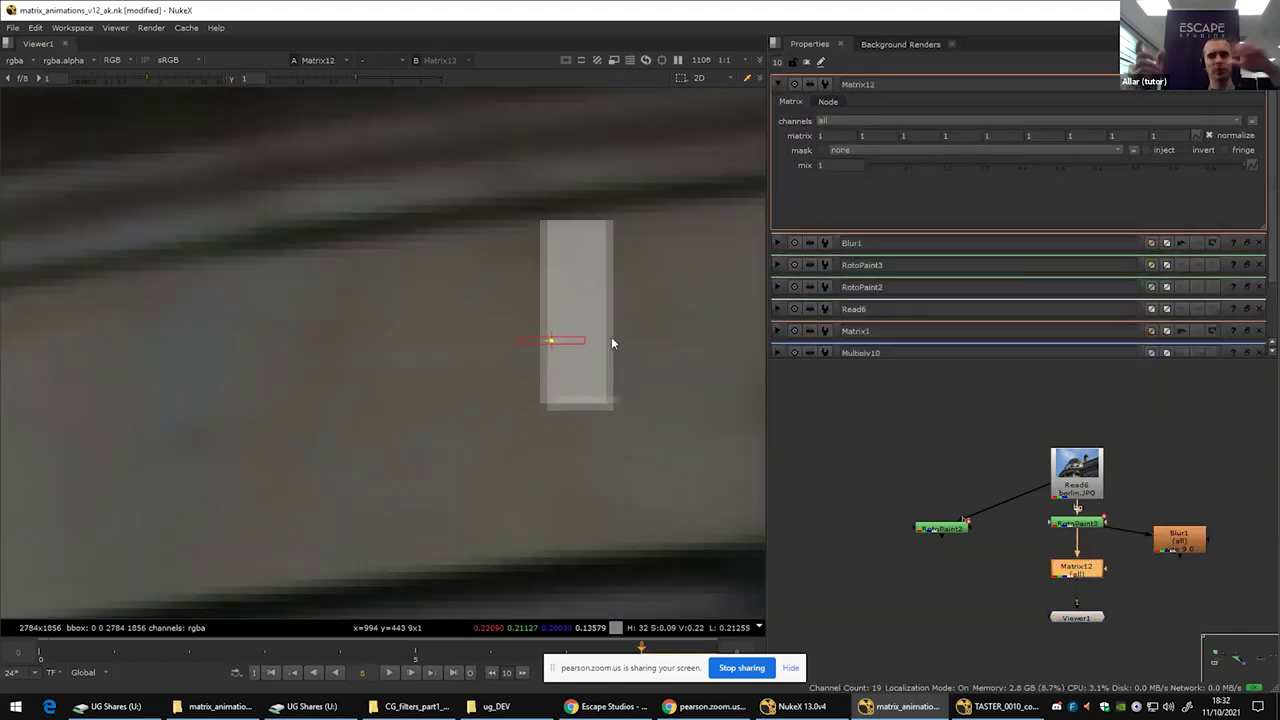
pyautogui.scroll(-2, 611, 342)
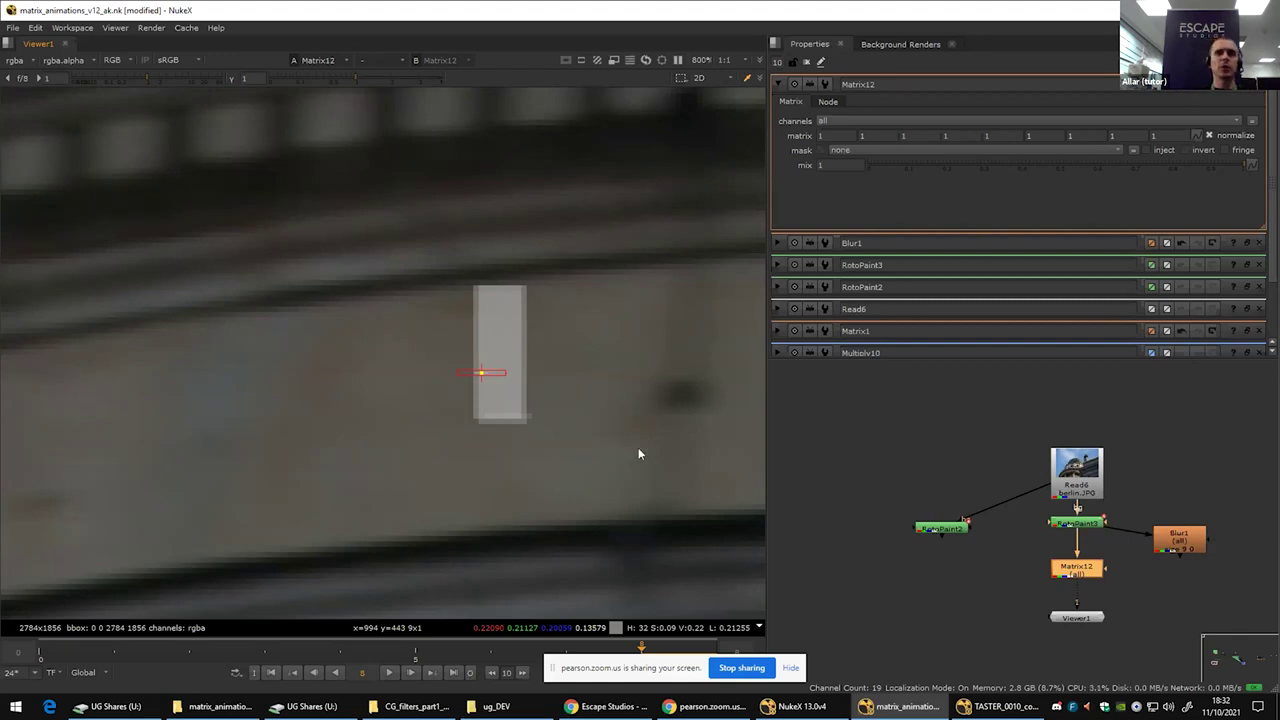
# Step: Compare the original Read6 image with the painted white line in RotoPaint3's output
pyautogui.moveTo(1087, 619); pyautogui.dragTo(1087, 628)
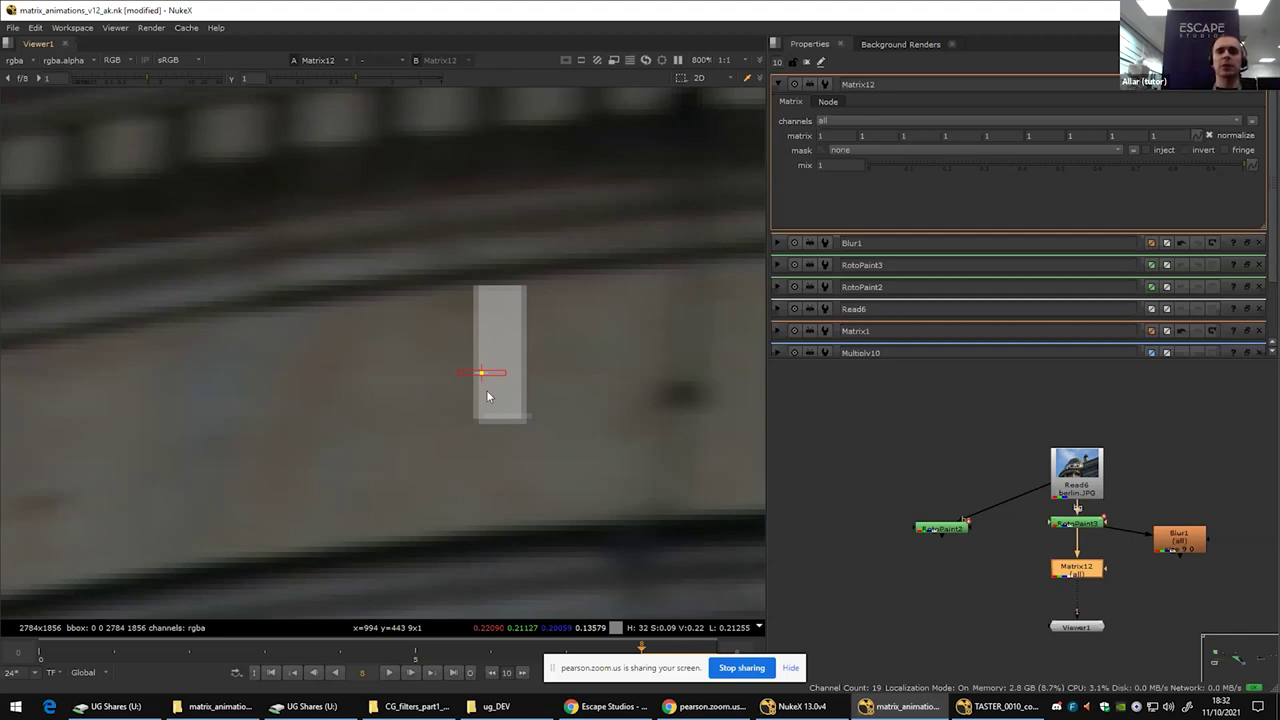
pyautogui.doubleClick(1075, 523)
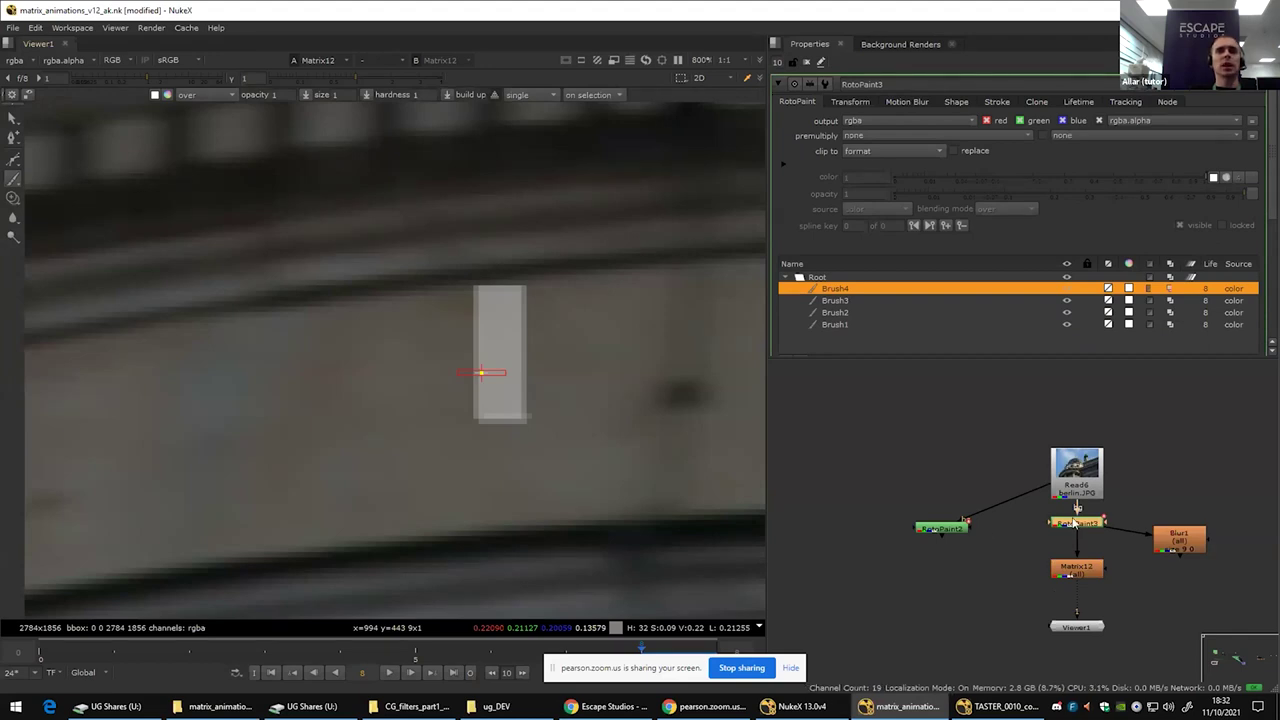
pyautogui.click(1080, 486)
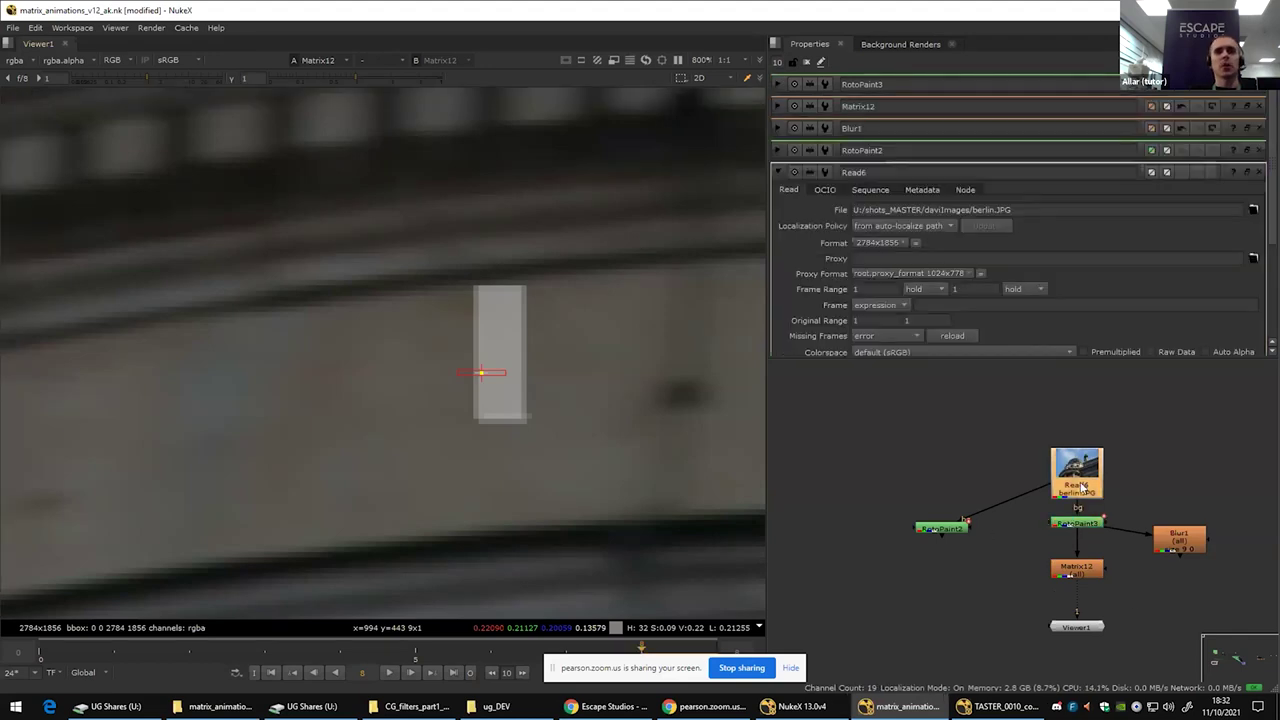
pyautogui.press('1')
pyautogui.scroll(2, 421, 356)
pyautogui.scroll(-1, 417, 357)
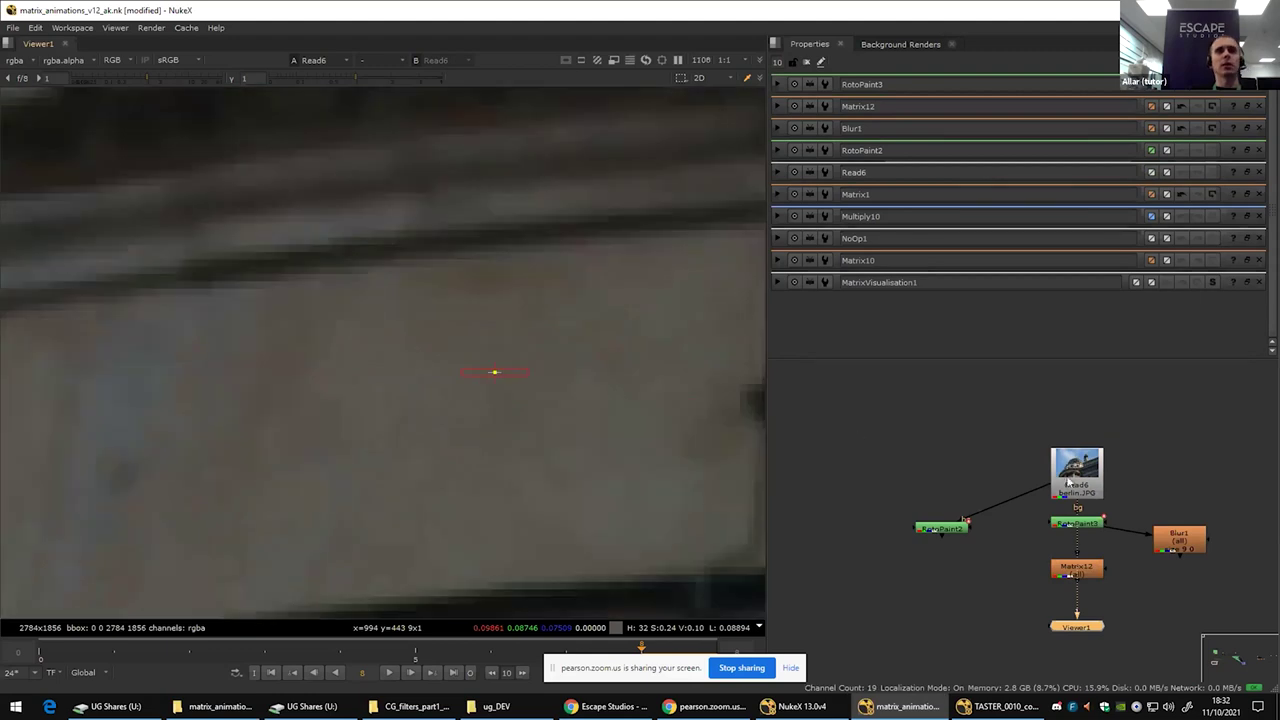
pyautogui.doubleClick(1078, 526)
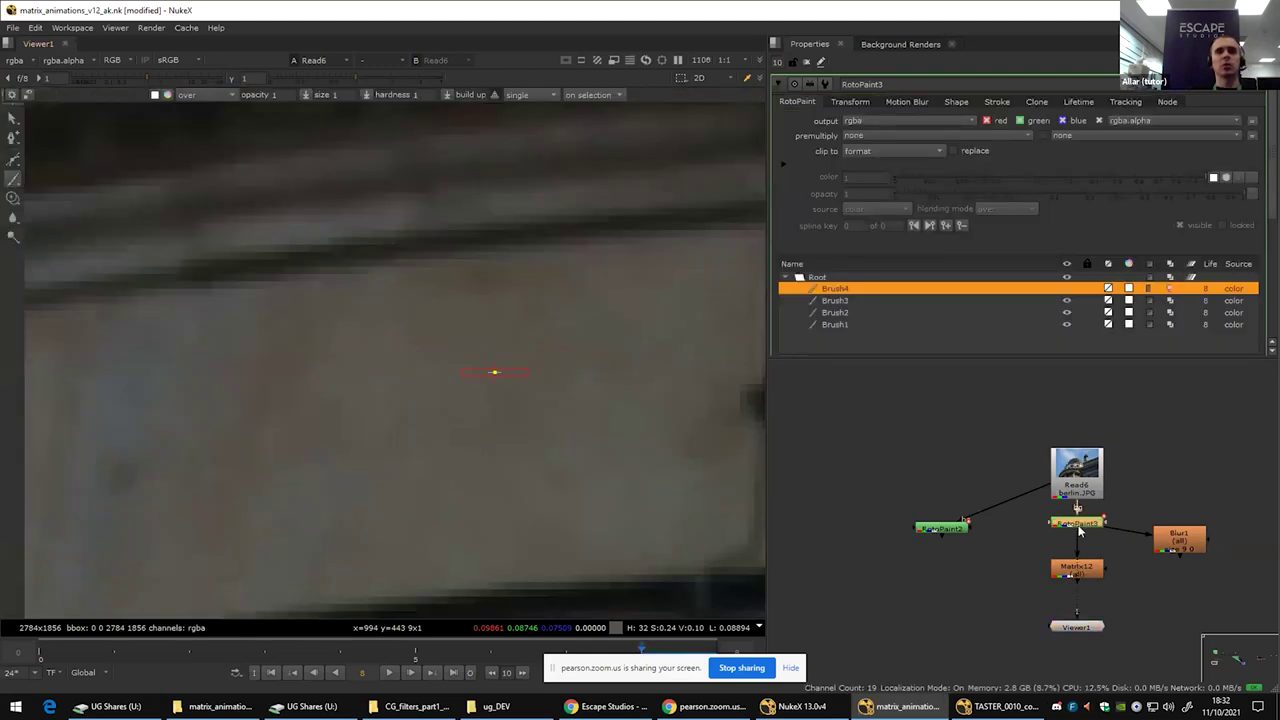
pyautogui.press('1')
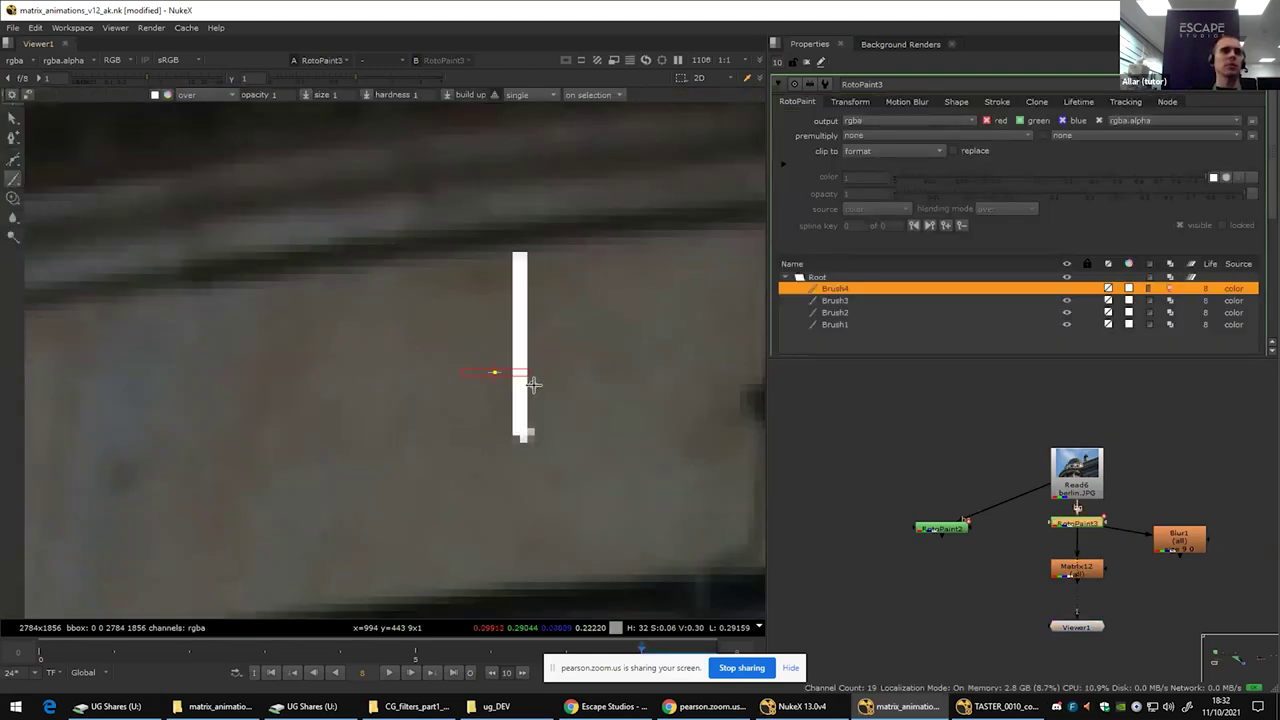
# Step: Paint a single small white dab on frame 9 in RotoPaint3 with the size 1 brush
pyautogui.press('Right')
pyautogui.scroll(8, 512, 355)
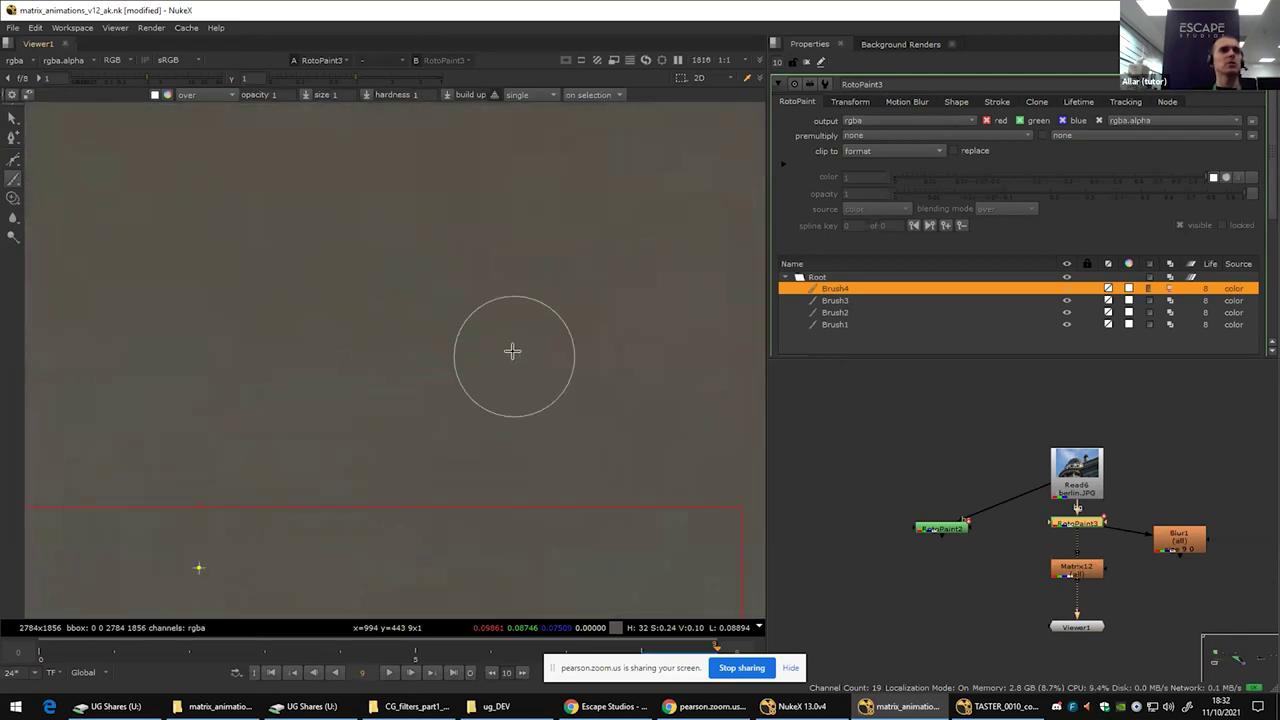
pyautogui.click(489, 203)
pyautogui.scroll(-3, 523, 260)
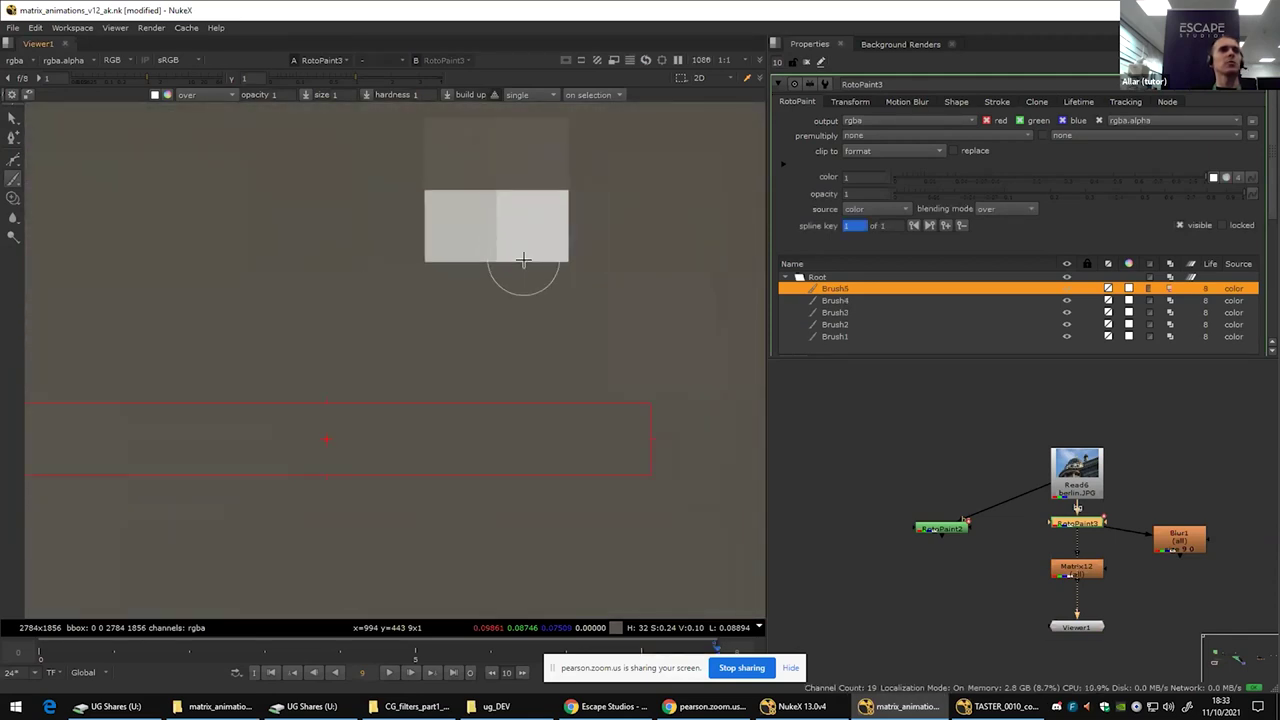
pyautogui.scroll(-2, 206, 346)
# Step: Set the Eraser's size to 1, try it around the white dab and undo the test strokes
pyautogui.press('n')
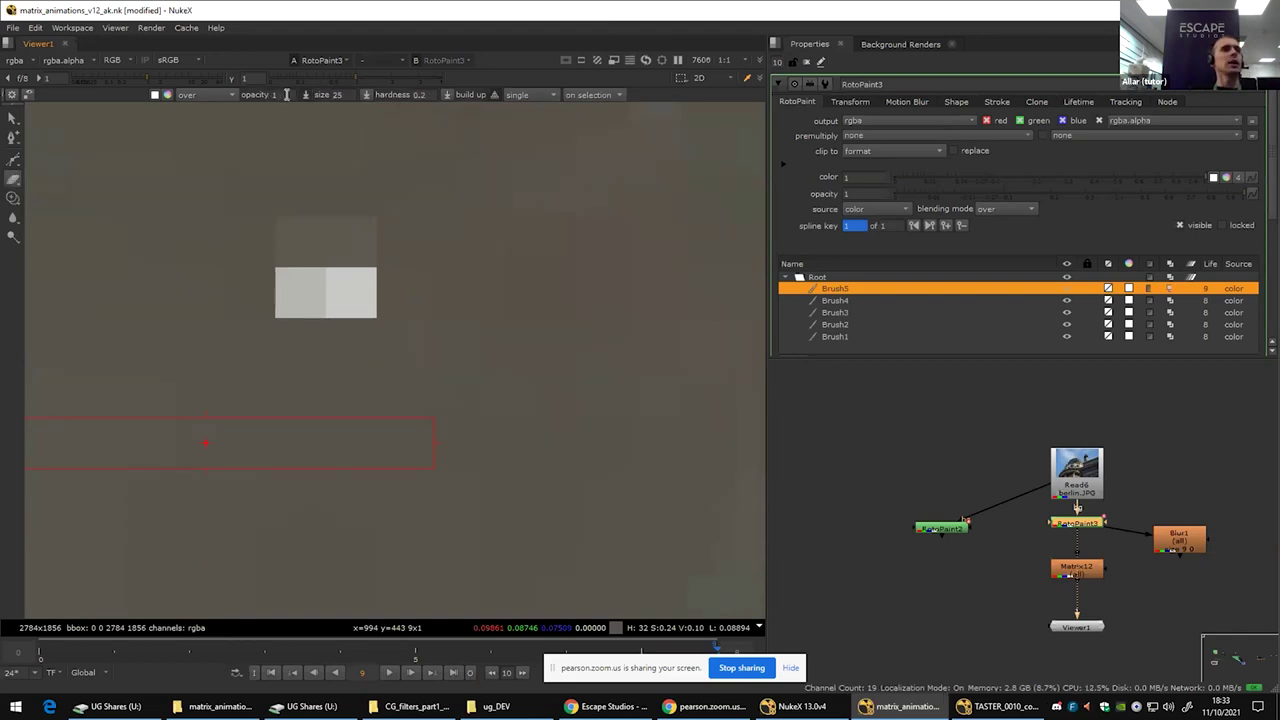
pyautogui.moveTo(428, 94); pyautogui.dragTo(401, 97)
pyautogui.write('1')
pyautogui.click(298, 282)
pyautogui.hotkey('ctrl', 'z')
pyautogui.click(294, 188)
pyautogui.hotkey('ctrl', 'z')
# Step: Erase the dab's surplus neighbouring pixels, leaving one isolated white pixel
pyautogui.moveTo(320, 180)
pyautogui.mouseDown()
pyautogui.moveTo(189, 269)
pyautogui.moveTo(25, 300)
pyautogui.mouseUp()
pyautogui.moveTo(274, 233)
pyautogui.mouseDown()
pyautogui.moveTo(272, 314)
pyautogui.moveTo(445, 216)
pyautogui.mouseUp()
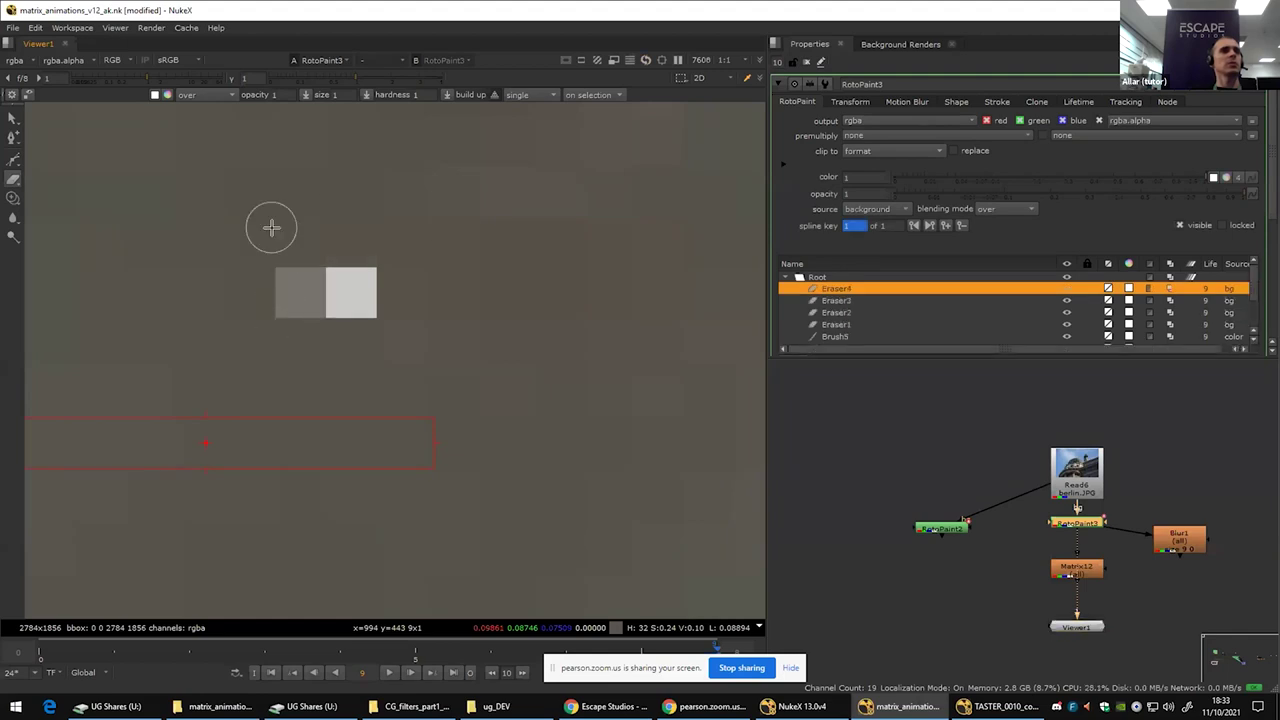
pyautogui.click(278, 294)
pyautogui.click(268, 298)
pyautogui.click(266, 286)
pyautogui.click(281, 298)
pyautogui.scroll(-3, 282, 264)
pyautogui.scroll(-1, 267, 278)
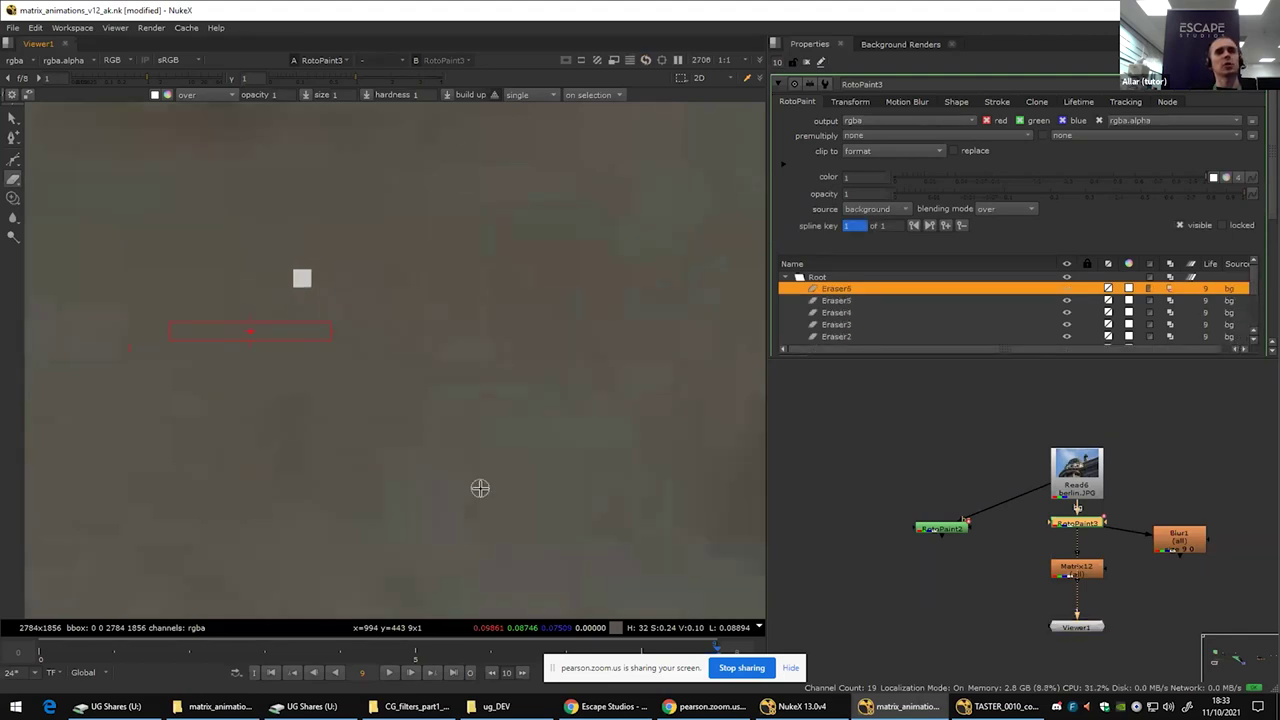
# Step: Compare how Matrix12 and Blur1's box filter spread the single white pixel
pyautogui.click(1092, 570)
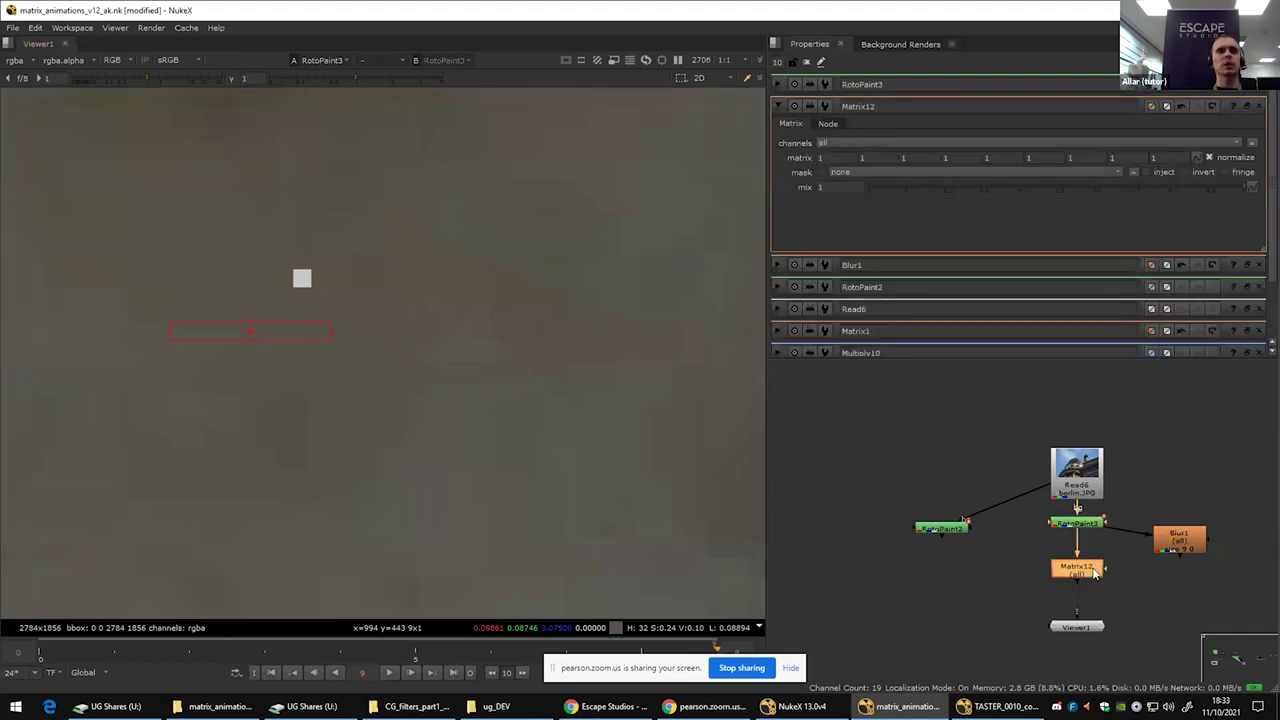
pyautogui.press('1')
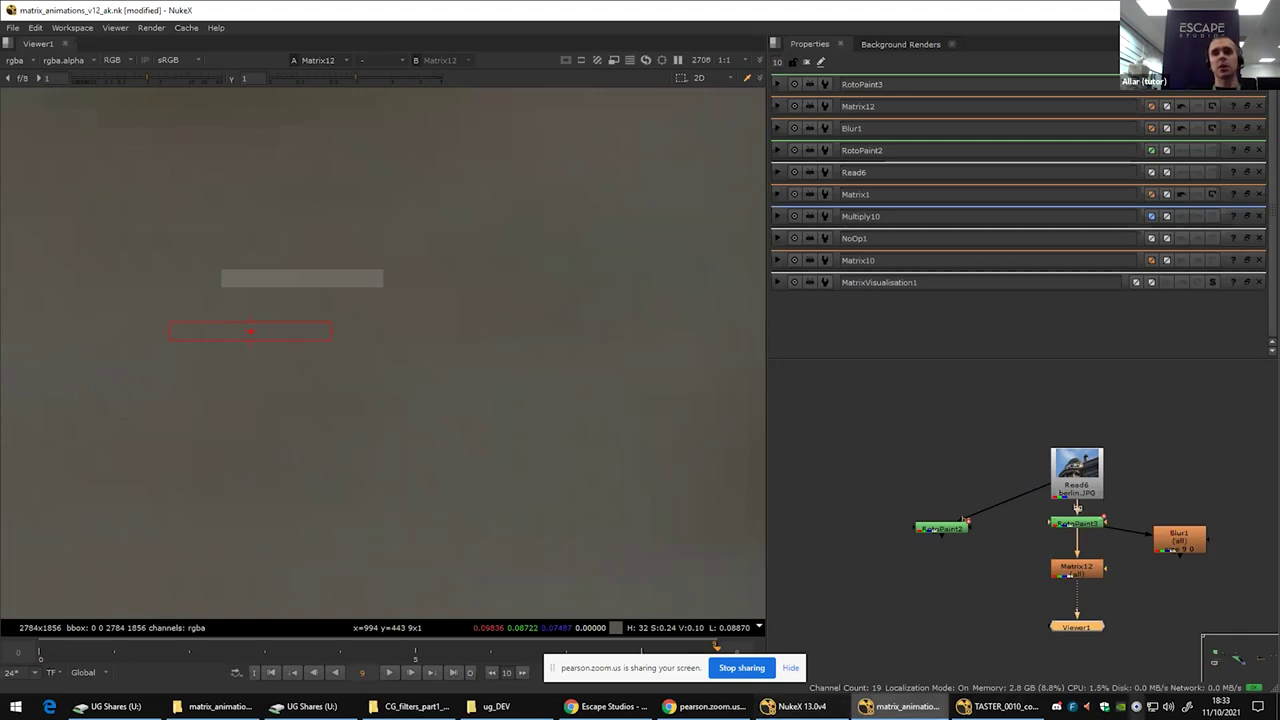
pyautogui.doubleClick(1168, 545)
pyautogui.press('1')
# Step: Compare Blur1's triangle, gaussian and quadratic filters on the single white pixel, ending with the filter set to triangle
pyautogui.click(861, 150)
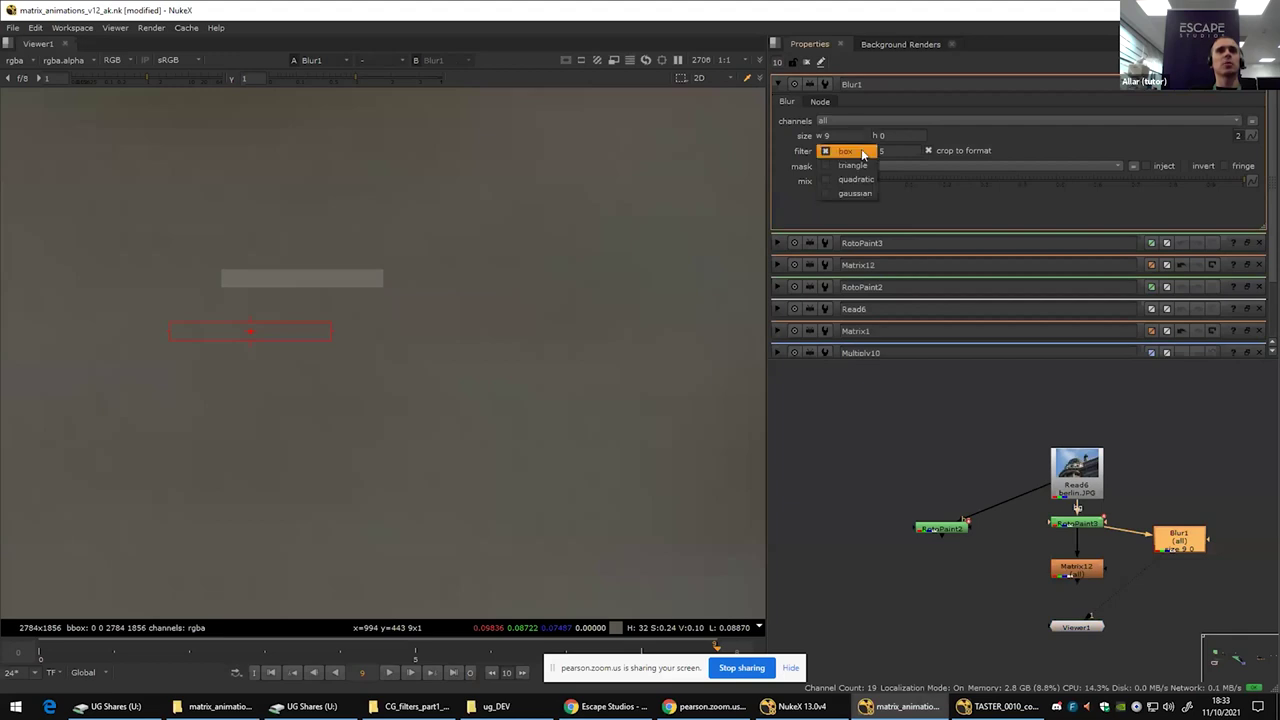
pyautogui.click(863, 161)
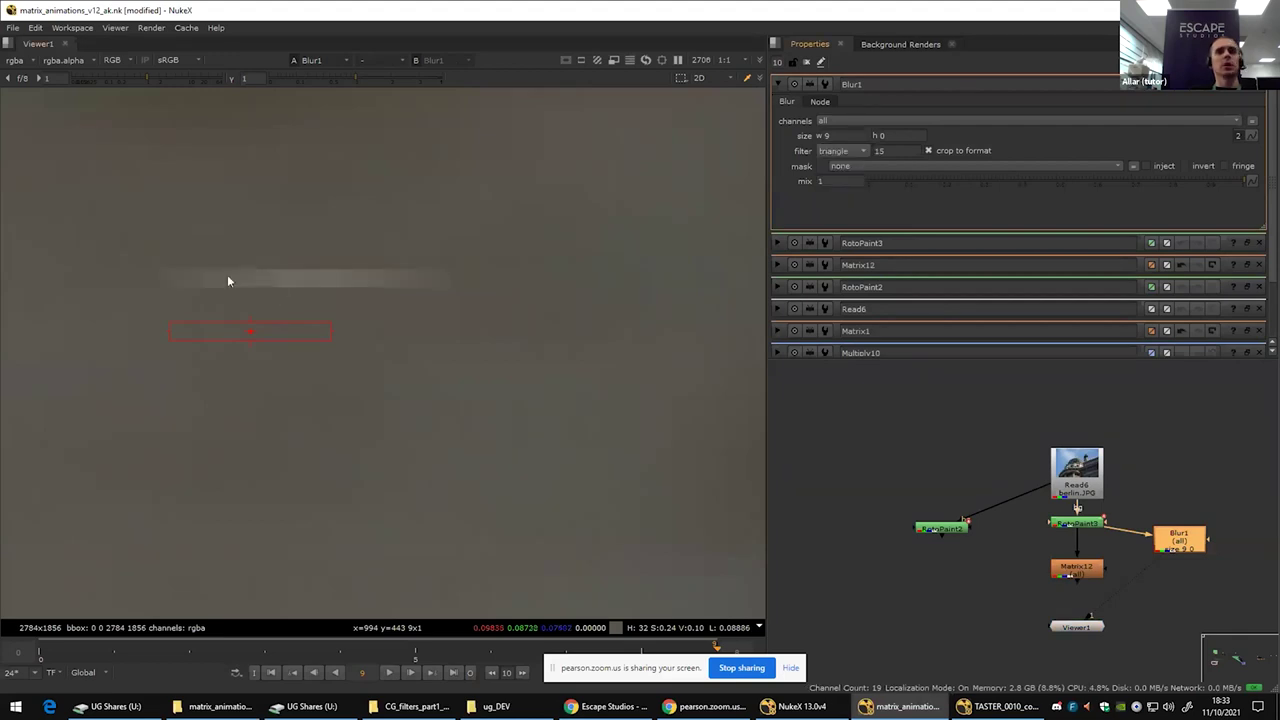
pyautogui.click(843, 153)
pyautogui.click(845, 166)
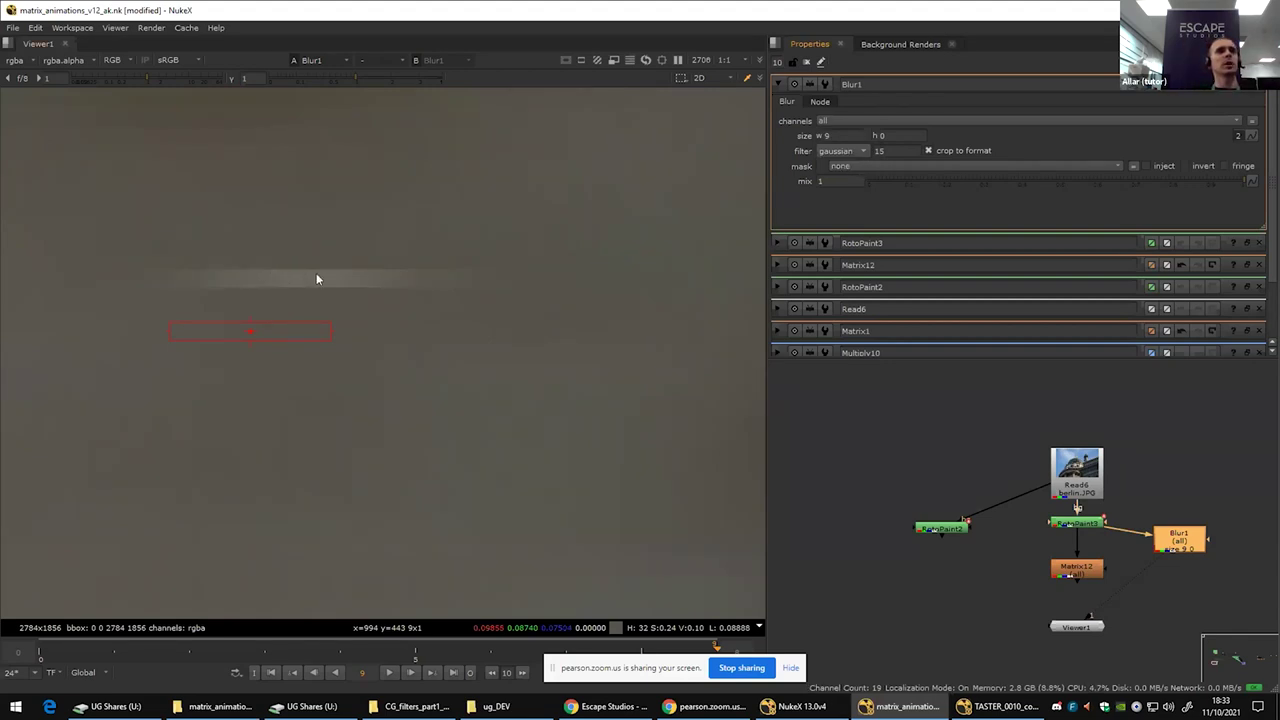
pyautogui.click(830, 152)
pyautogui.click(835, 135)
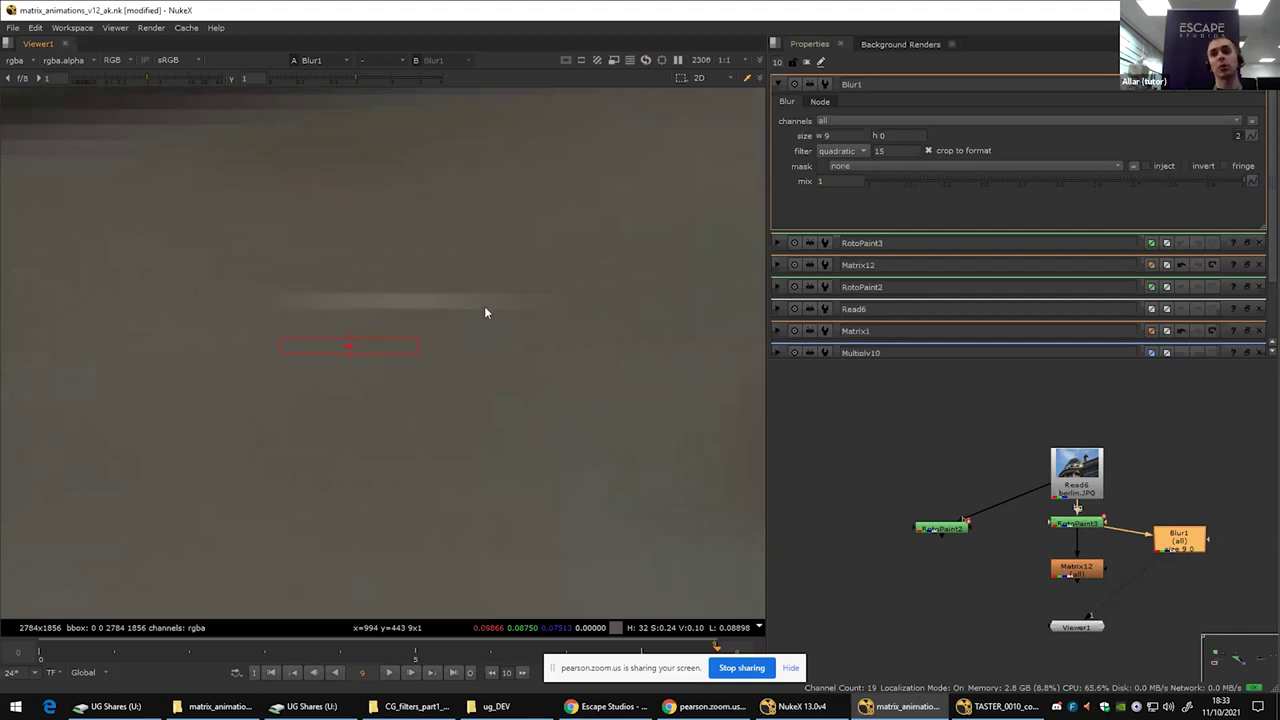
pyautogui.click(842, 151)
pyautogui.click(844, 166)
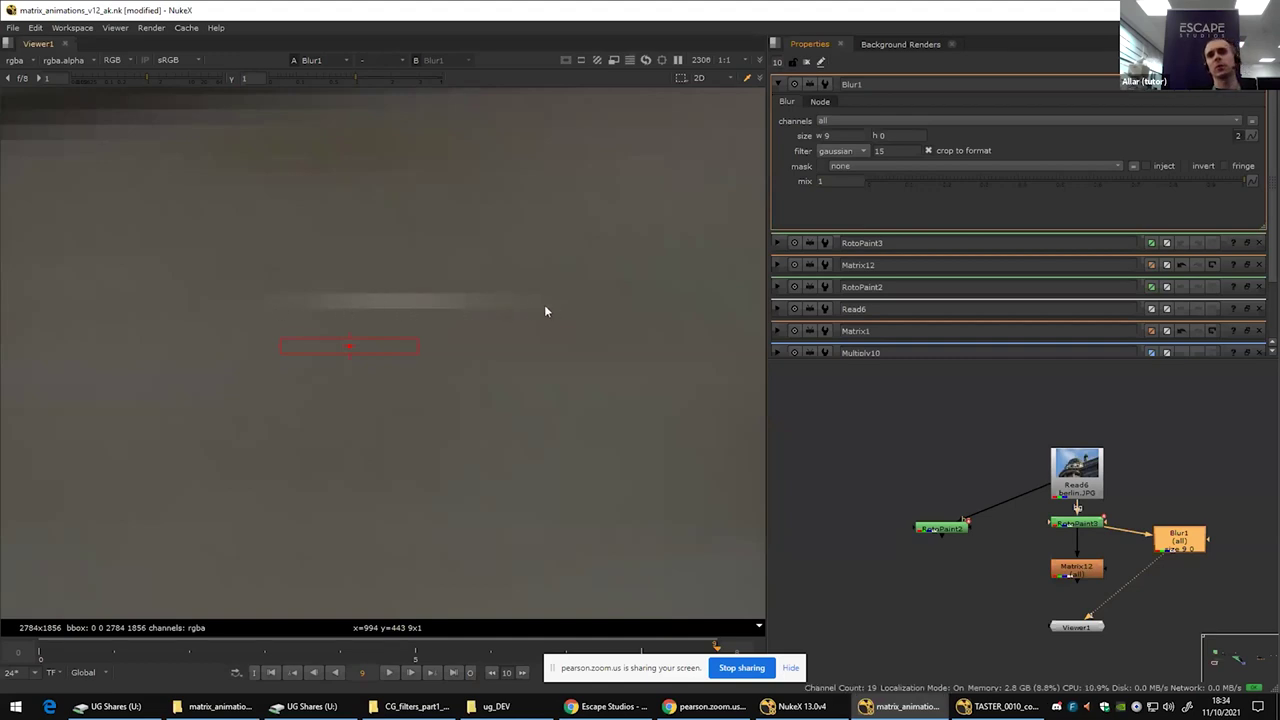
pyautogui.click(840, 150)
pyautogui.click(832, 122)
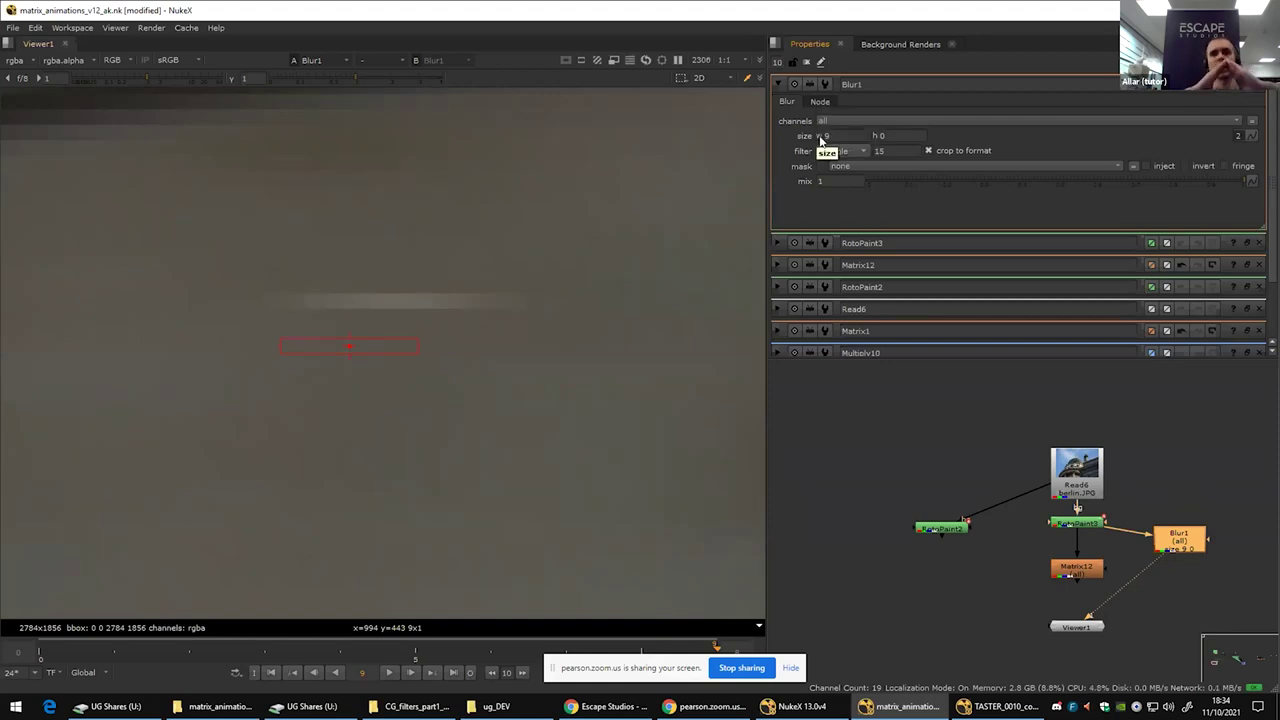
# Step: Detach Viewer1, move it further below the Matrix12 node and view Matrix12's output
pyautogui.scroll(-2, 1031, 460)
pyautogui.scroll(-4, 1031, 460)
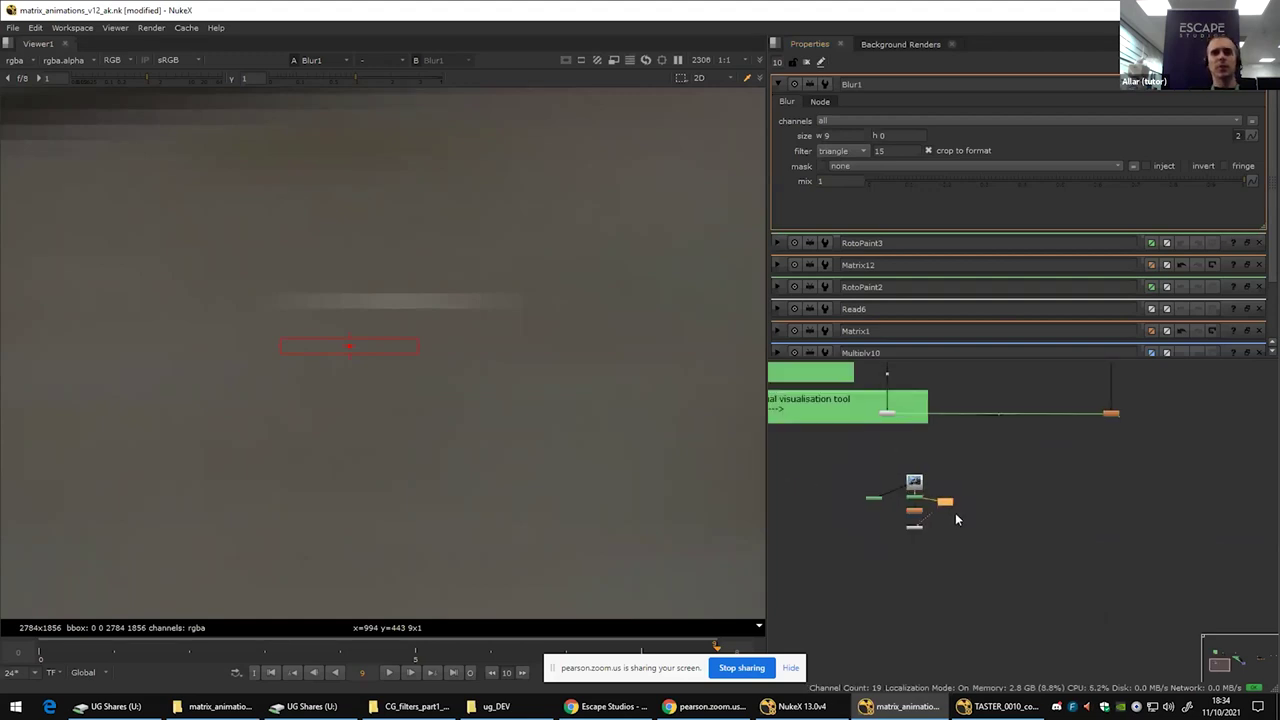
pyautogui.scroll(4, 921, 519)
pyautogui.doubleClick(917, 532)
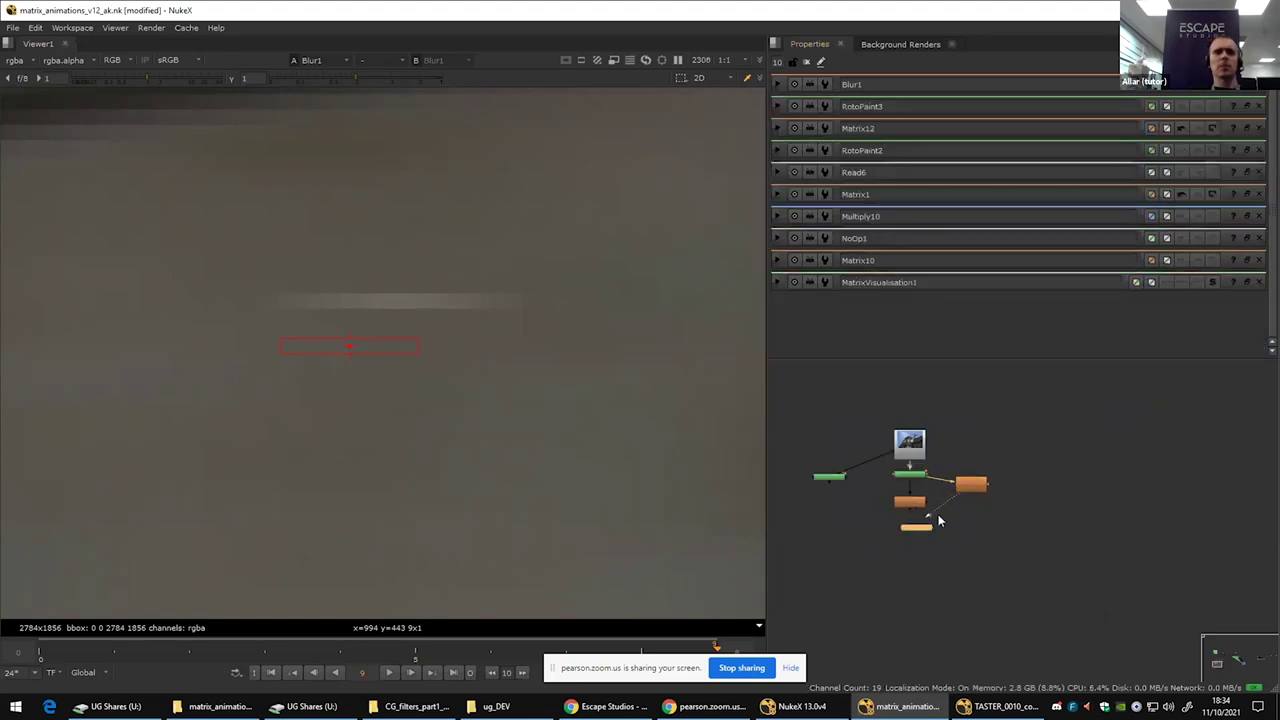
pyautogui.hotkey('ctrl', 'd')
pyautogui.moveTo(923, 526); pyautogui.dragTo(940, 555)
pyautogui.scroll(4, 922, 498)
pyautogui.click(919, 505)
pyautogui.press('1')
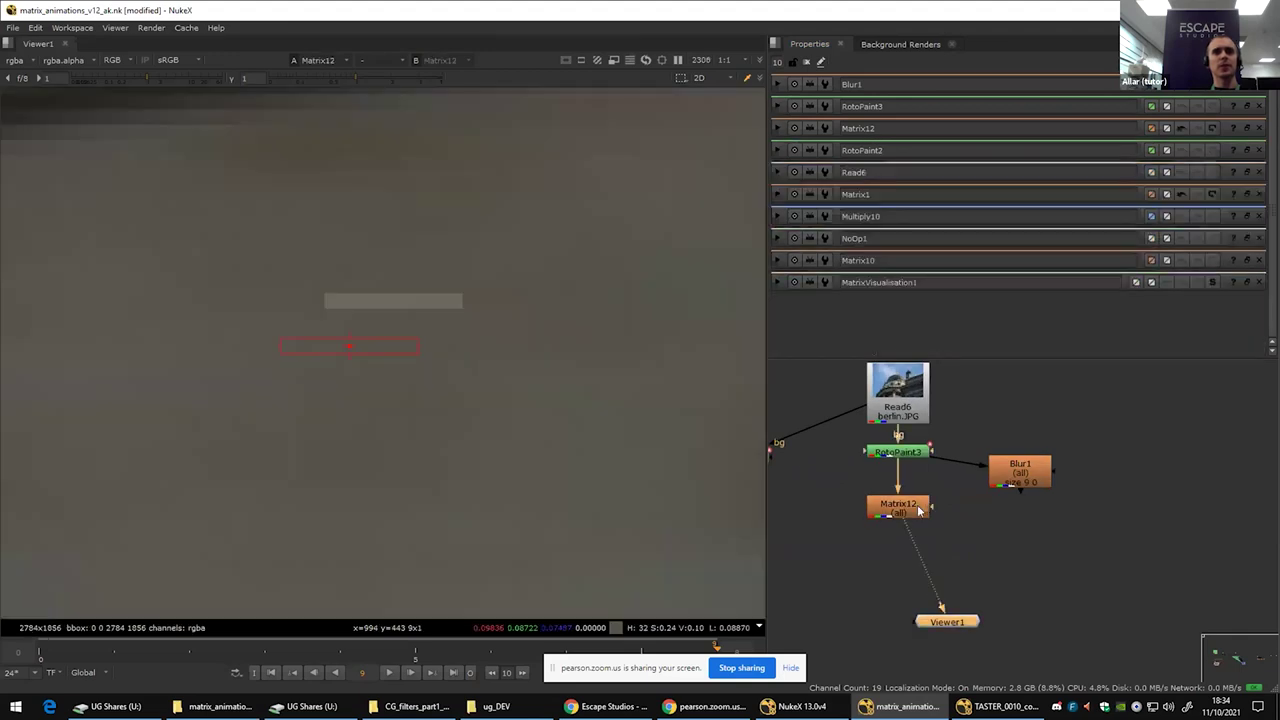
# Step: Duplicate the Read6 berlin.JPG node into the empty node graph area below the existing setup
pyautogui.scroll(-3, 920, 511)
pyautogui.doubleClick(924, 462)
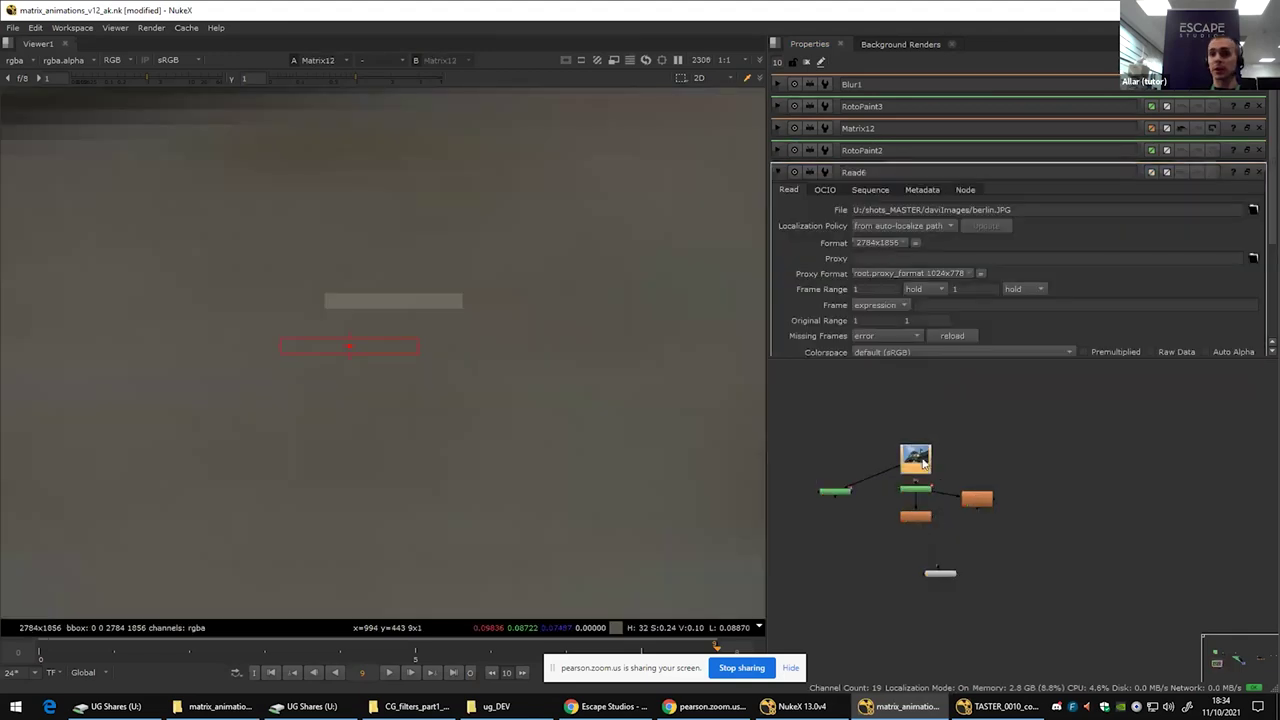
pyautogui.scroll(-2, 918, 458)
pyautogui.scroll(5, 920, 460)
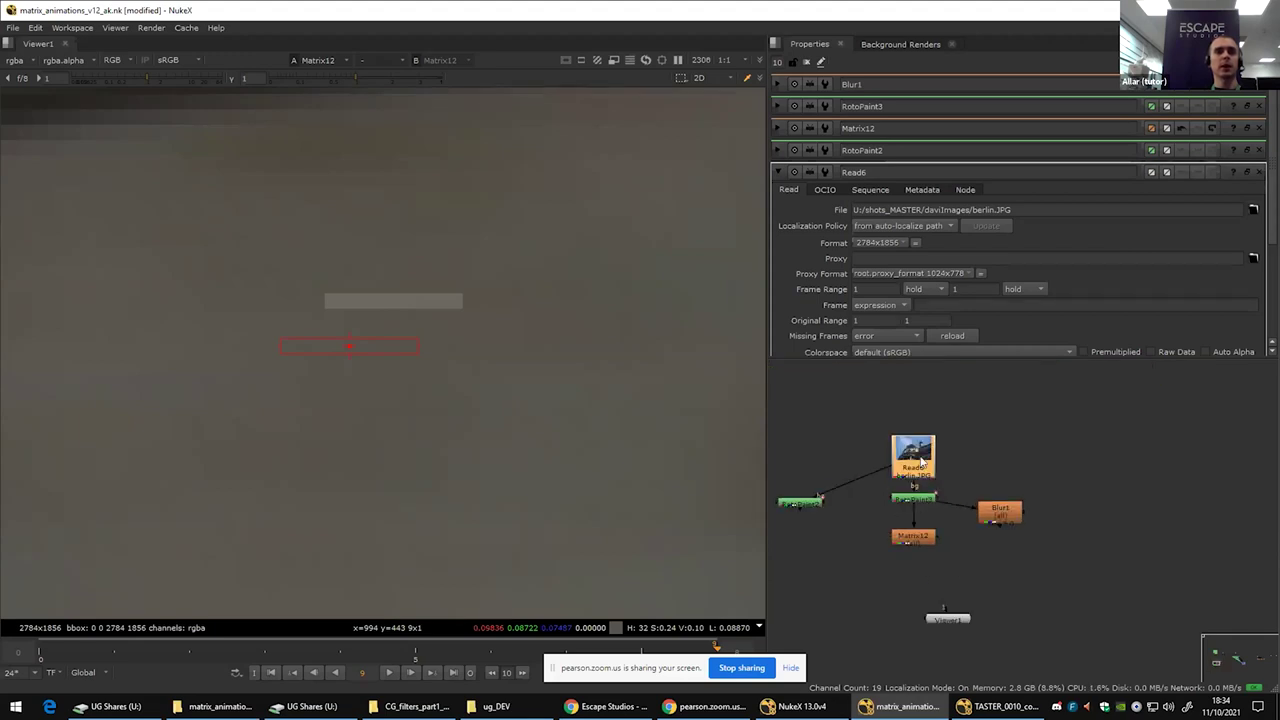
pyautogui.scroll(-3, 859, 586)
pyautogui.moveTo(801, 634); pyautogui.dragTo(907, 514)
pyautogui.scroll(1, 889, 524)
pyautogui.hotkey('ctrl', 'v')
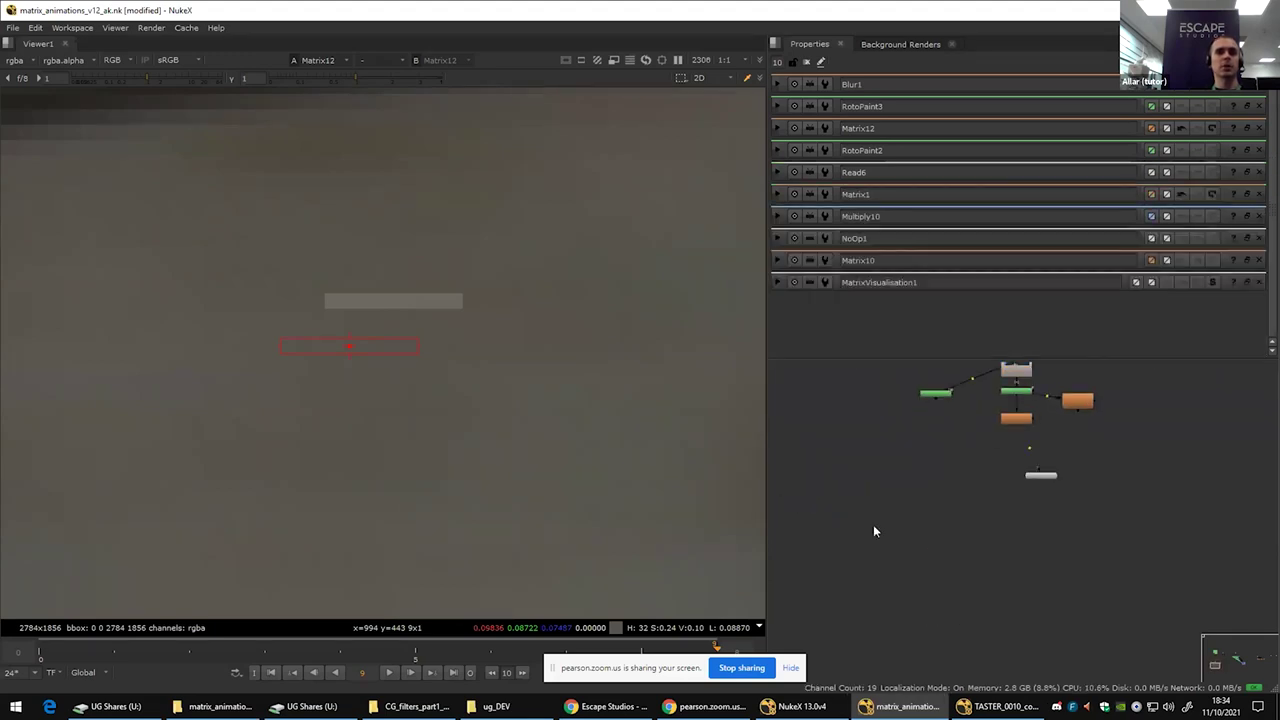
# Step: View the duplicated Read node and move Viewer1 close below it
pyautogui.press('1')
pyautogui.doubleClick(873, 525)
pyautogui.moveTo(1029, 479); pyautogui.dragTo(942, 571)
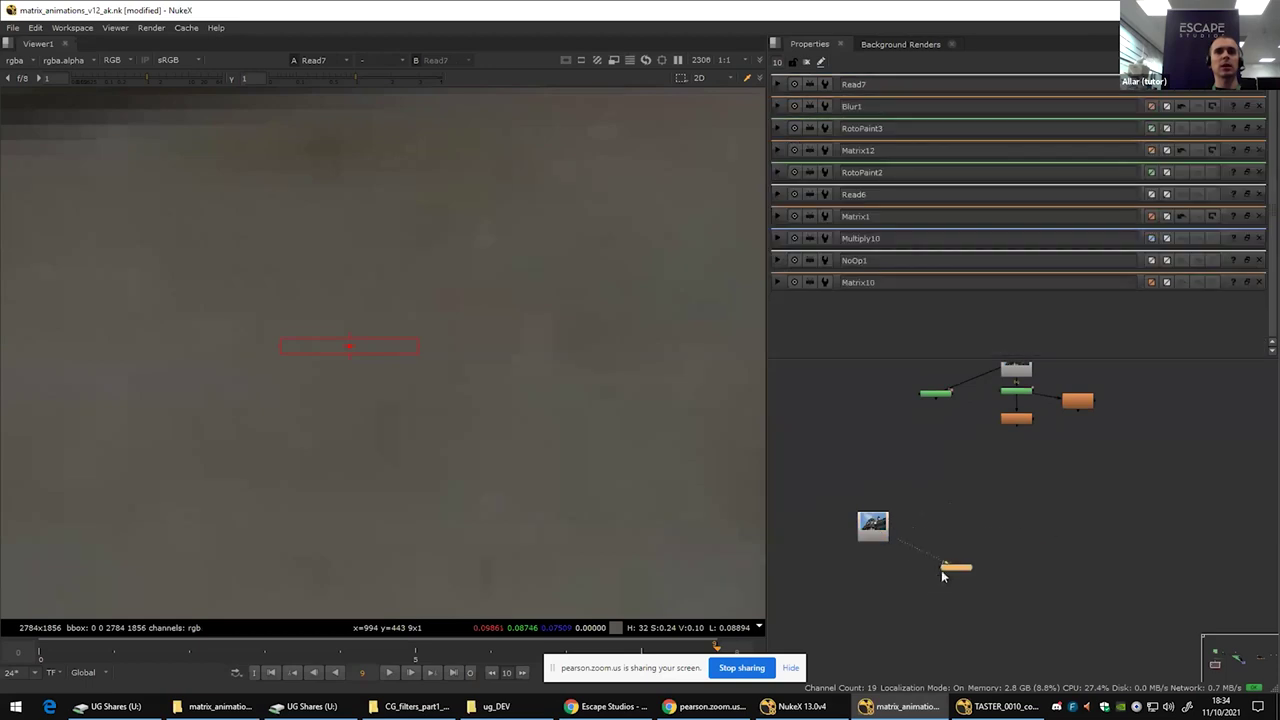
pyautogui.scroll(3, 991, 412)
# Step: Open the properties of the Matrix12 node and of the duplicated Read7 node
pyautogui.doubleClick(1032, 422)
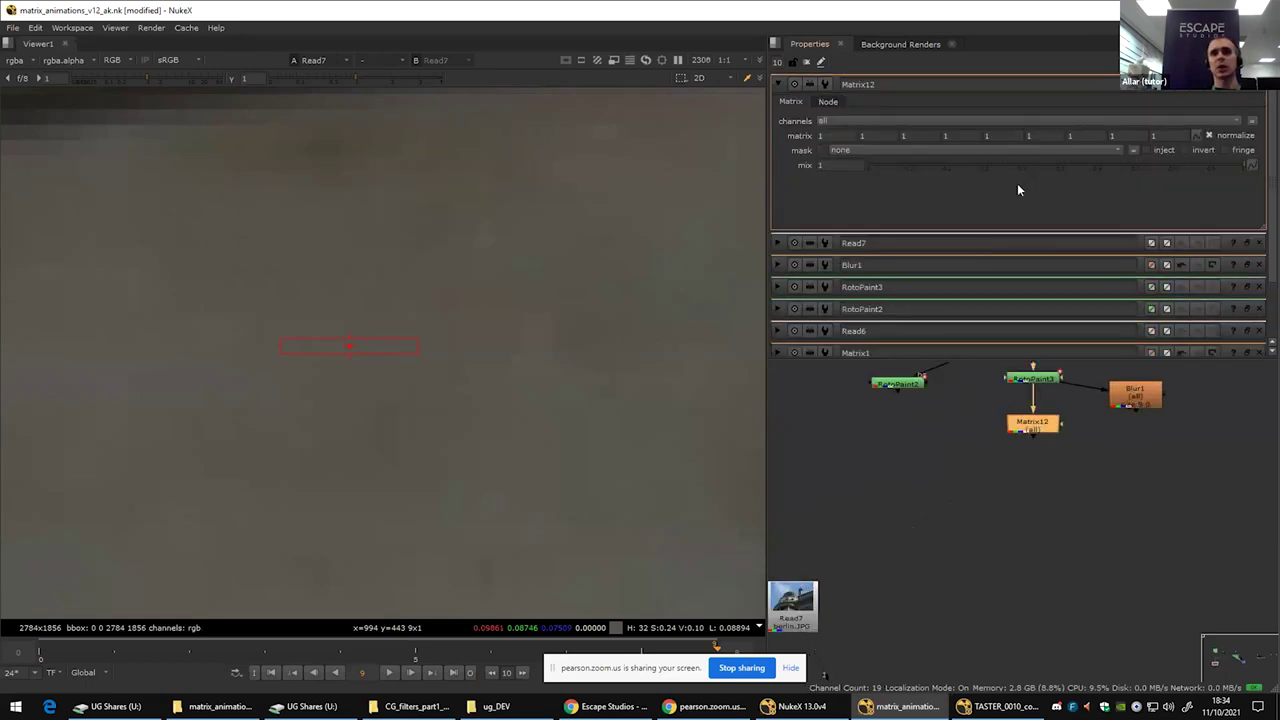
pyautogui.scroll(-5, 1066, 506)
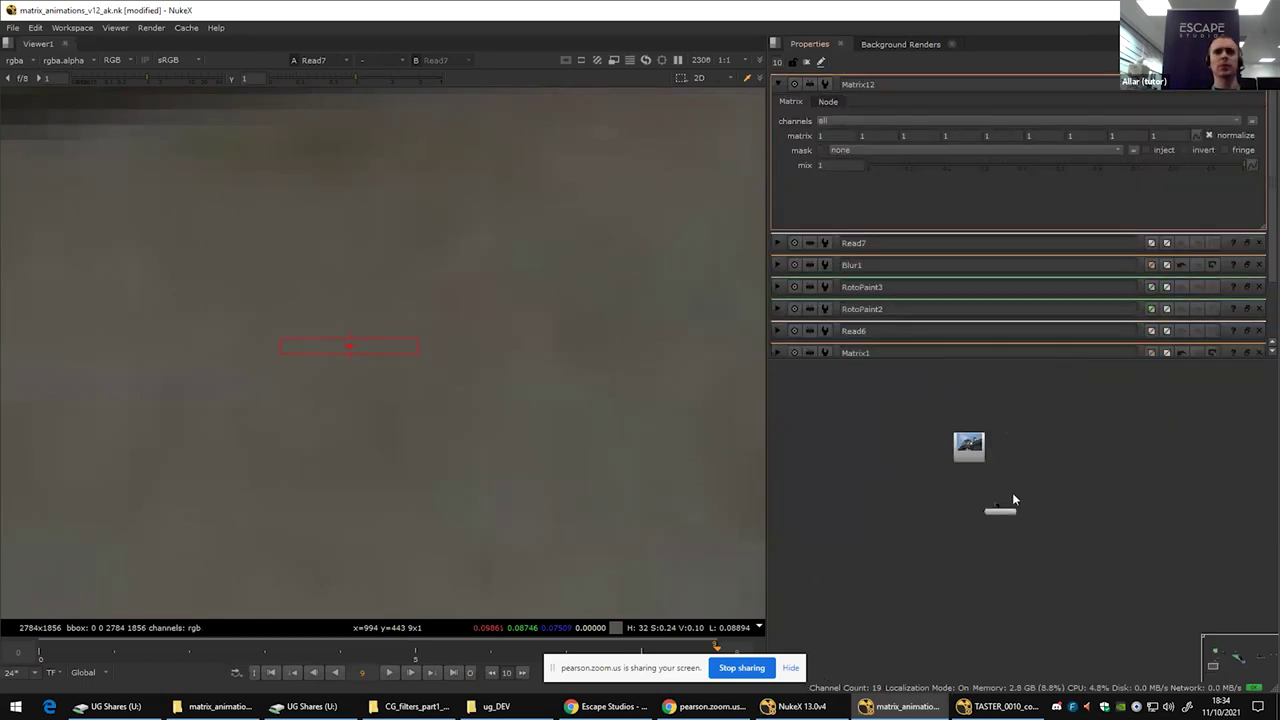
pyautogui.scroll(4, 1006, 490)
pyautogui.doubleClick(936, 428)
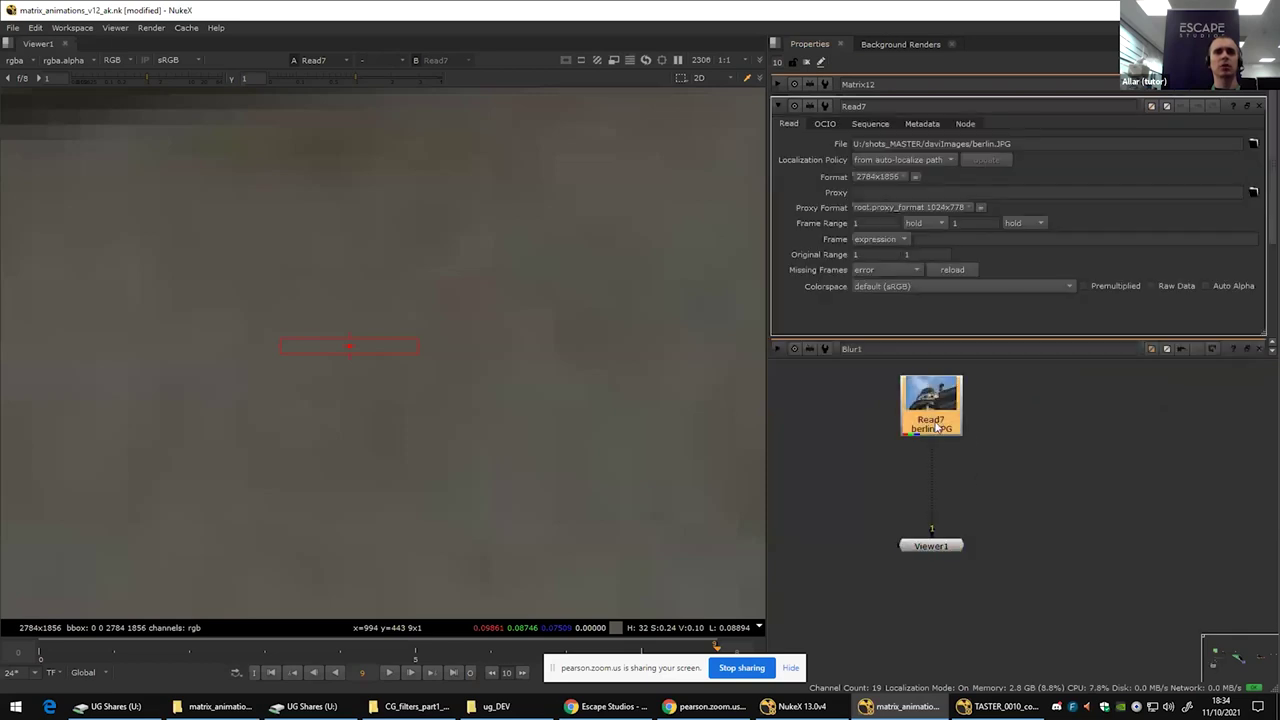
# Step: Copy the single-pixel RotoPaint node below the Read7 berlin.JPG node, view its output and move Viewer1 further down
pyautogui.moveTo(1007, 373); pyautogui.dragTo(999, 479)
pyautogui.scroll(-6, 1006, 466)
pyautogui.moveTo(1063, 424); pyautogui.dragTo(1046, 479)
pyautogui.scroll(4, 1045, 476)
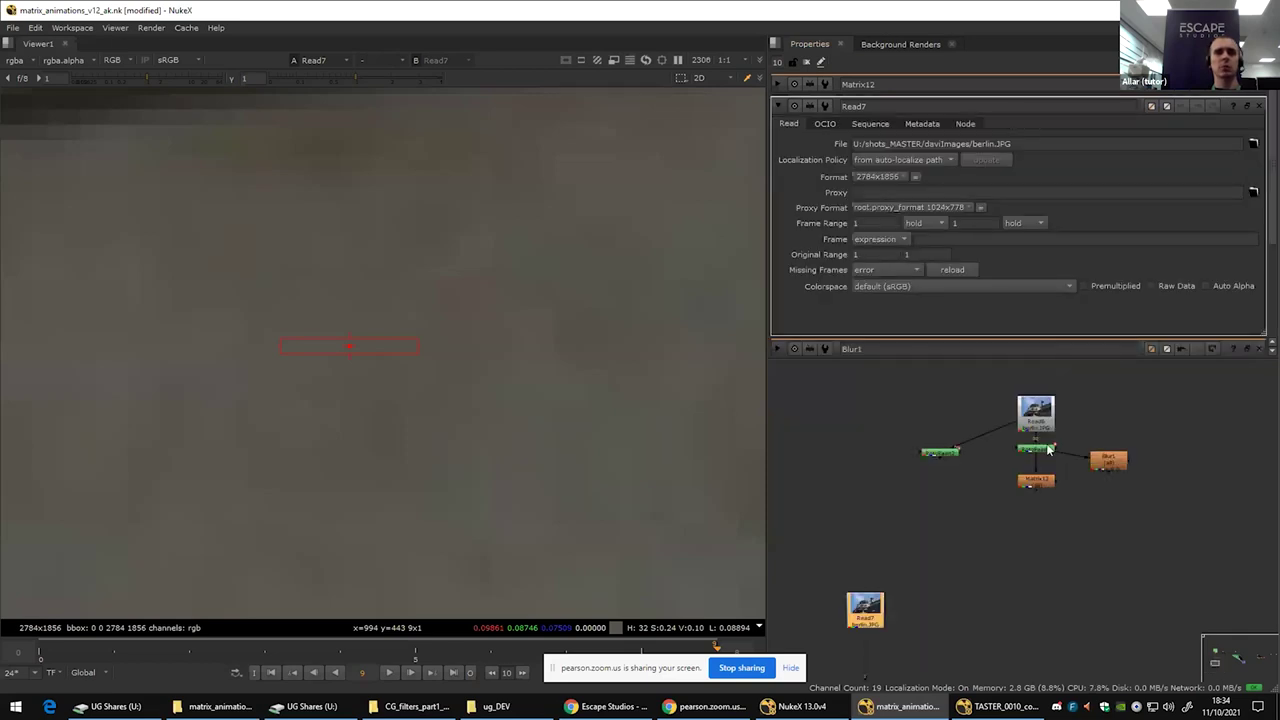
pyautogui.doubleClick(1047, 448)
pyautogui.scroll(-5, 989, 594)
pyautogui.moveTo(980, 597); pyautogui.dragTo(949, 445)
pyautogui.scroll(4, 917, 454)
pyautogui.doubleClick(901, 448)
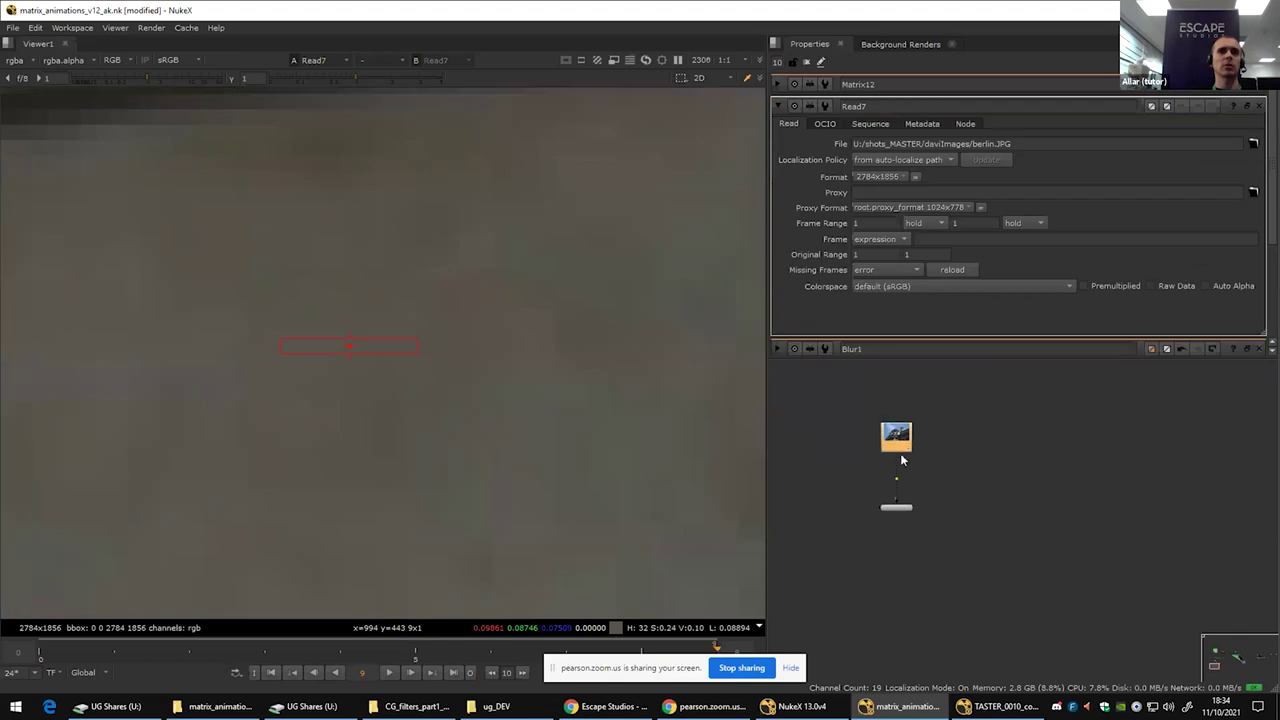
pyautogui.moveTo(897, 527); pyautogui.dragTo(895, 572)
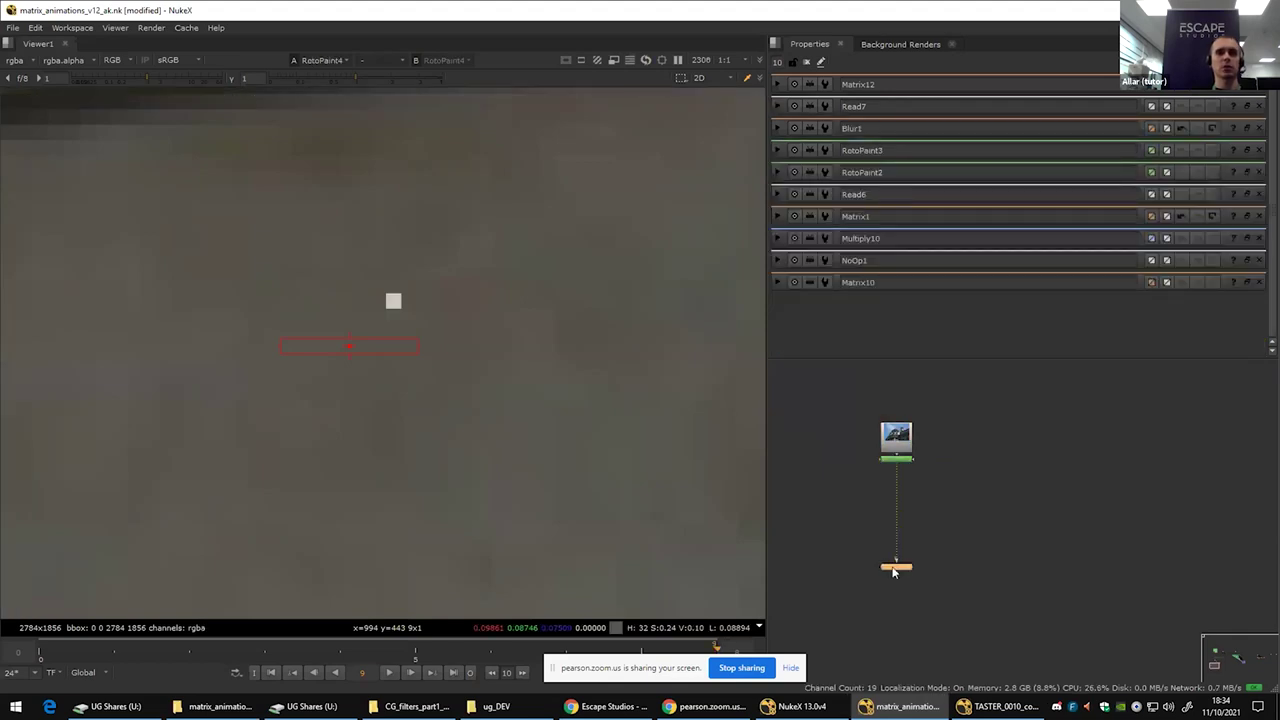
# Step: Add a Matrix node with width 11 and height 11 after the RotoPaint4 node
pyautogui.scroll(3, 900, 533)
pyautogui.click(890, 386)
pyautogui.press('Tab')
pyautogui.write('matric')
pyautogui.press('BackSpace')
pyautogui.write('x')
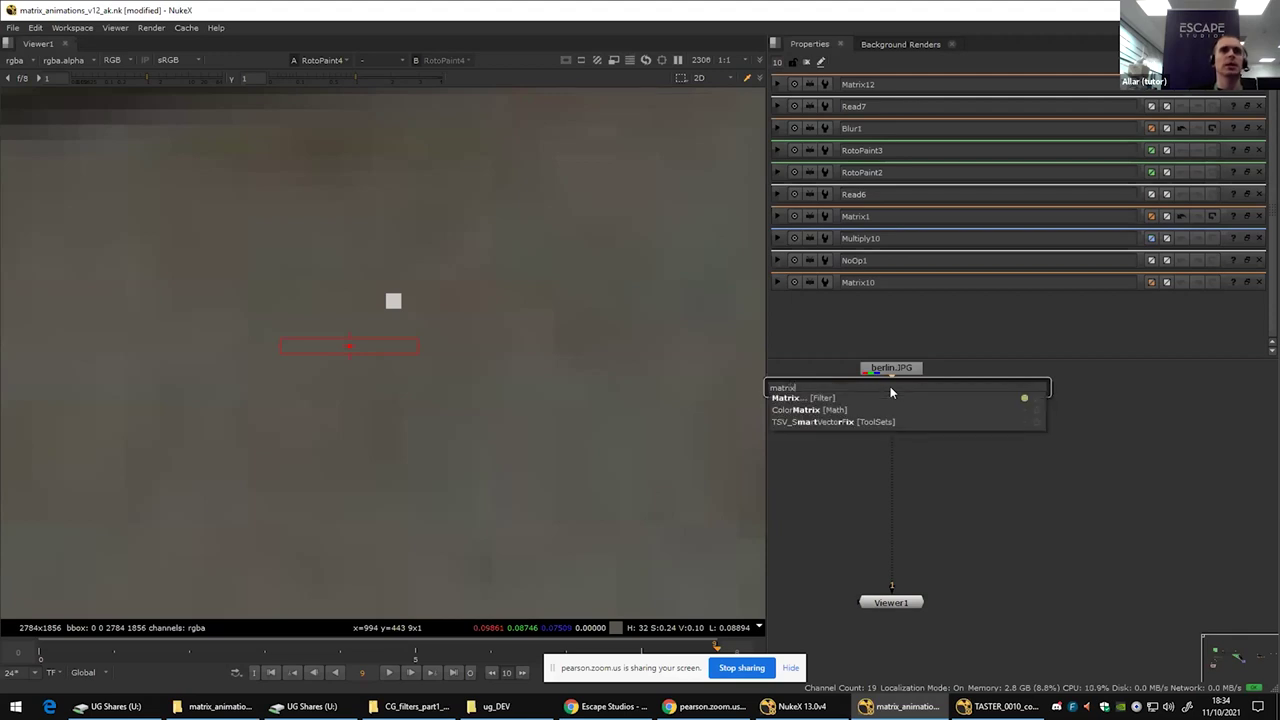
pyautogui.press('Down')
pyautogui.press('Return')
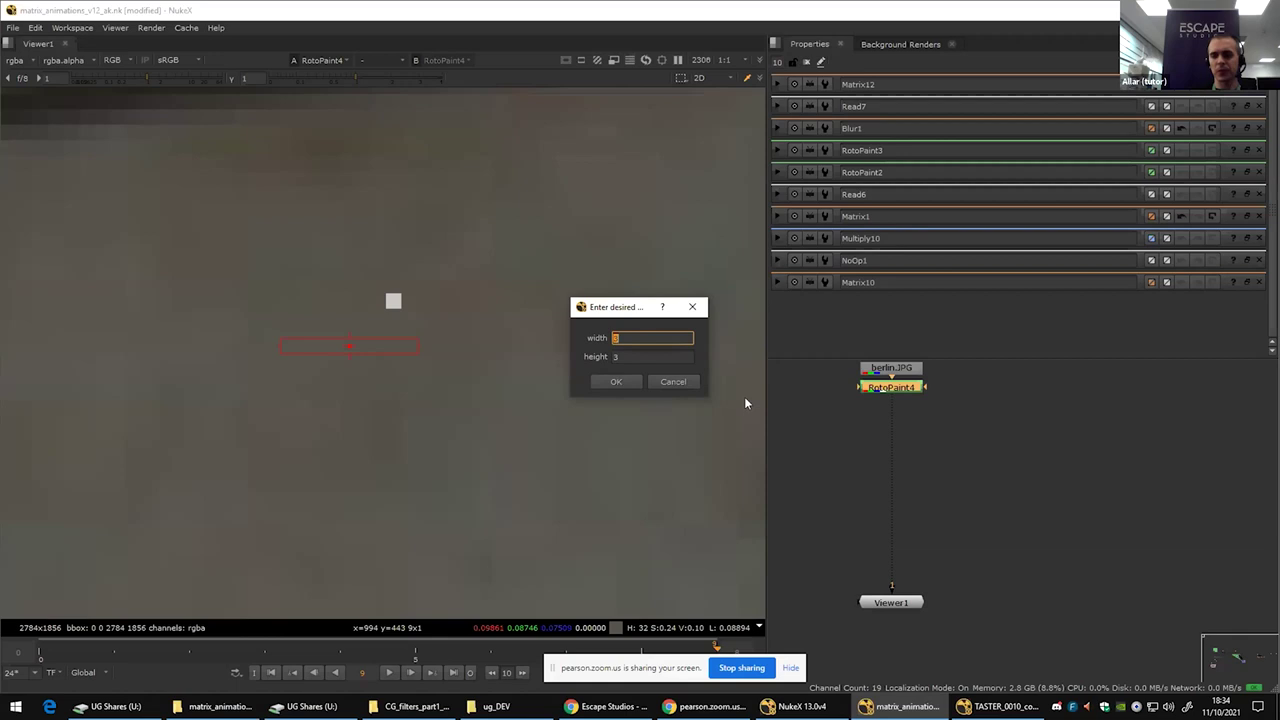
pyautogui.write('11')
pyautogui.press('Tab')
pyautogui.write('11')
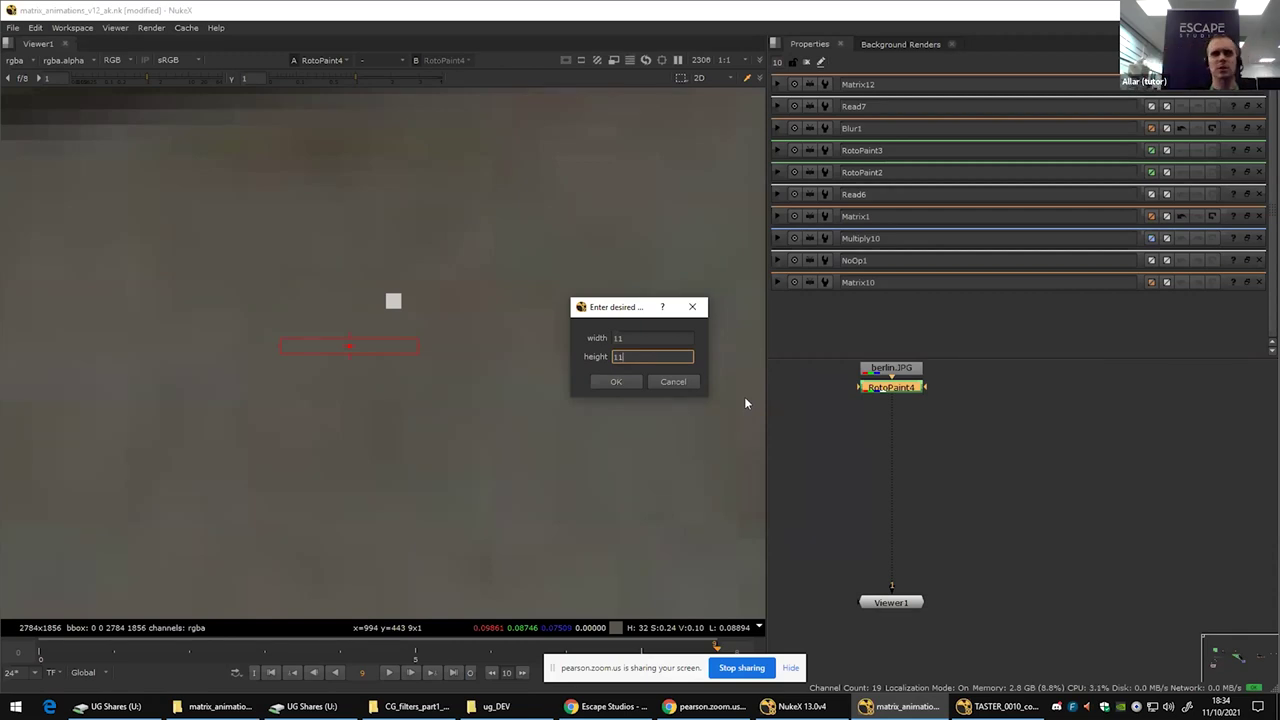
pyautogui.click(612, 386)
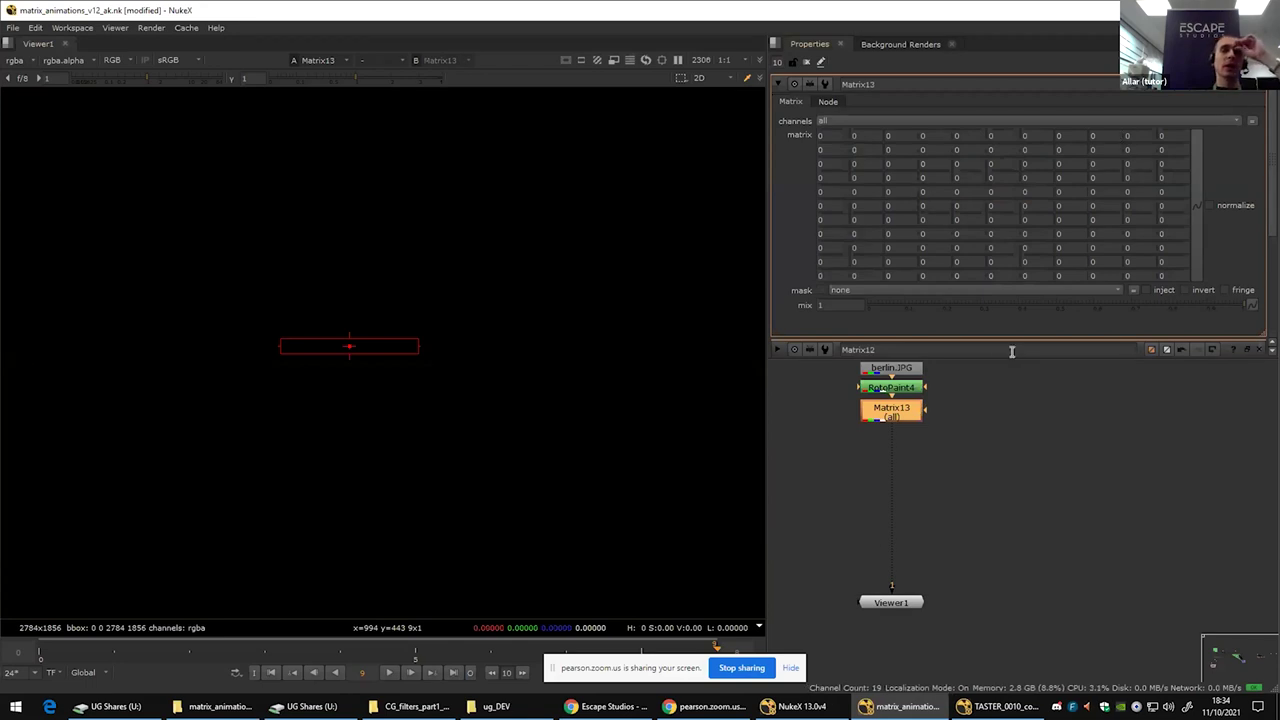
# Step: Move Matrix13 slightly below RotoPaint4, set its centre matrix value to 1 and enable normalize
pyautogui.moveTo(902, 412); pyautogui.dragTo(905, 432)
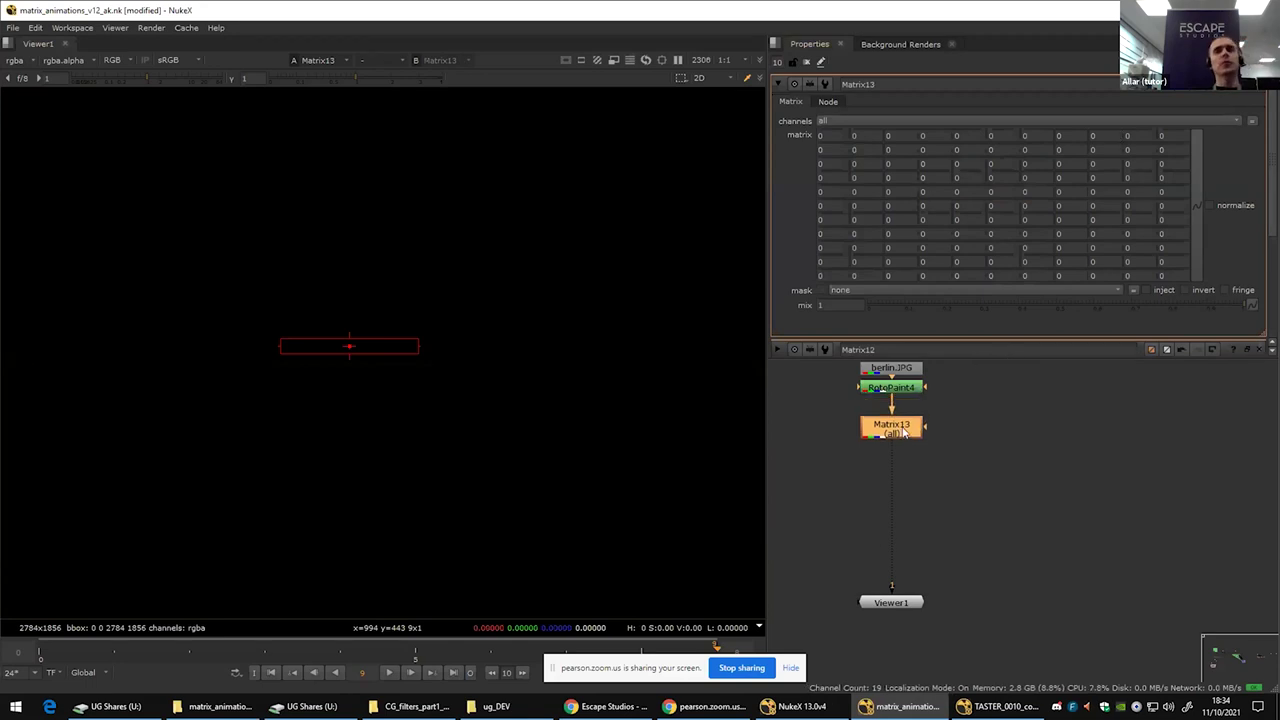
pyautogui.doubleClick(903, 431)
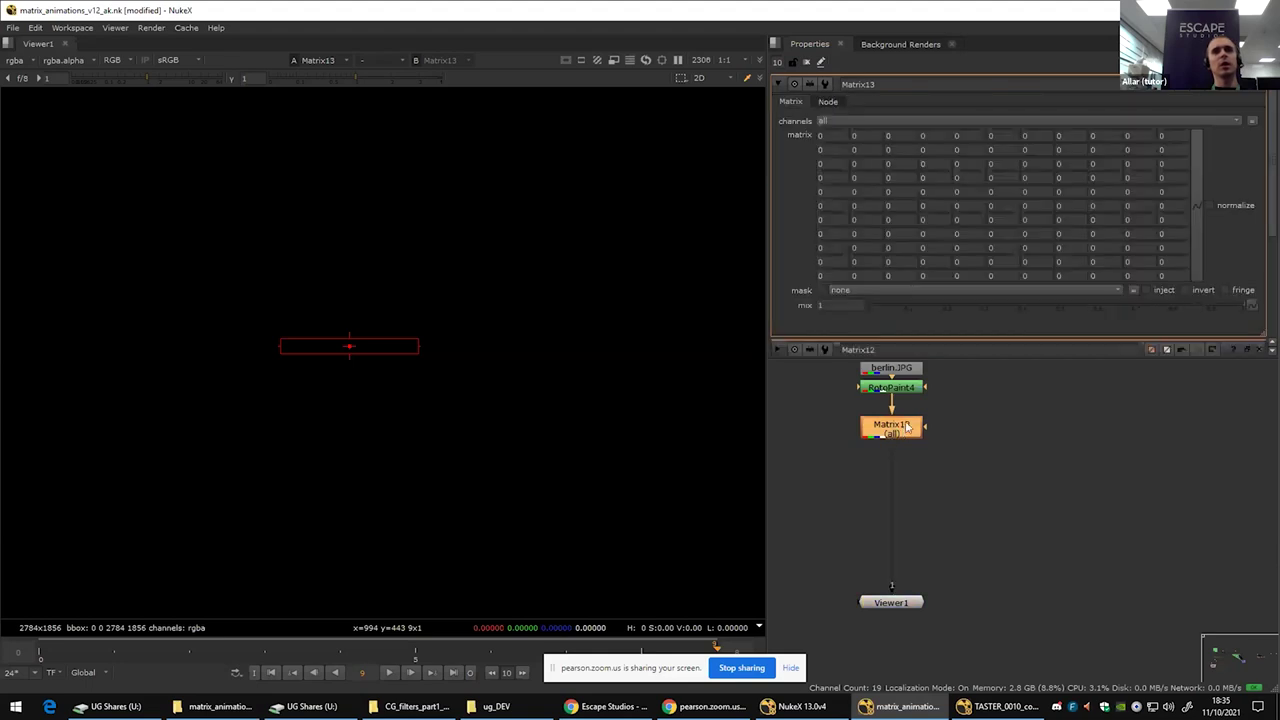
pyautogui.click(986, 205)
pyautogui.write('1')
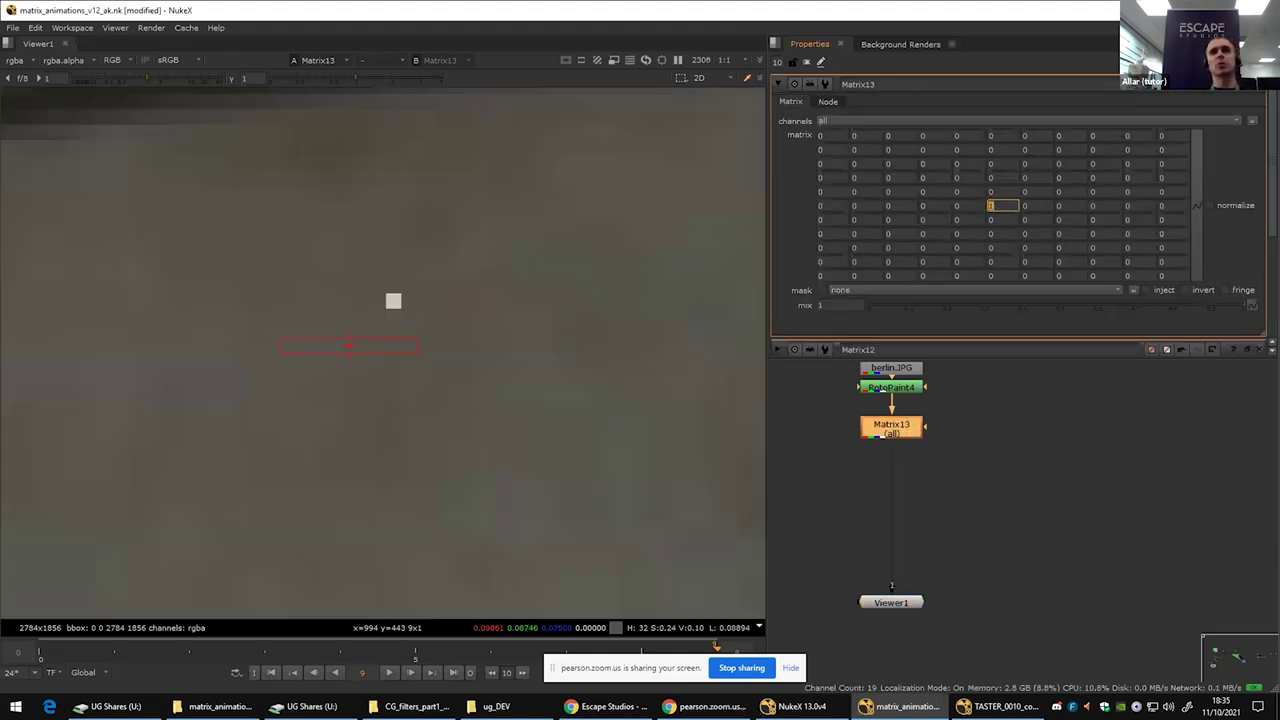
pyautogui.click(1234, 206)
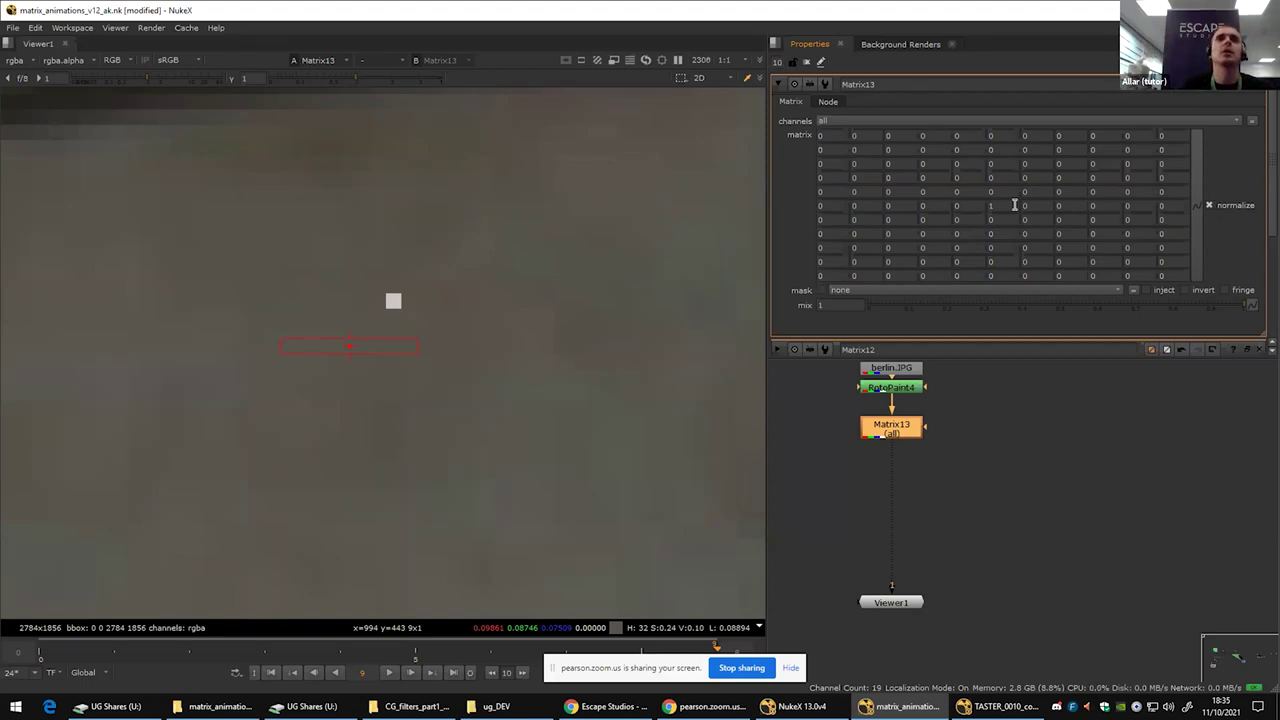
# Step: Fill a 2x2 block of Matrix13 values with 1 in rows 3-4, columns 3-4, as the smiley's first eye
pyautogui.click(890, 164)
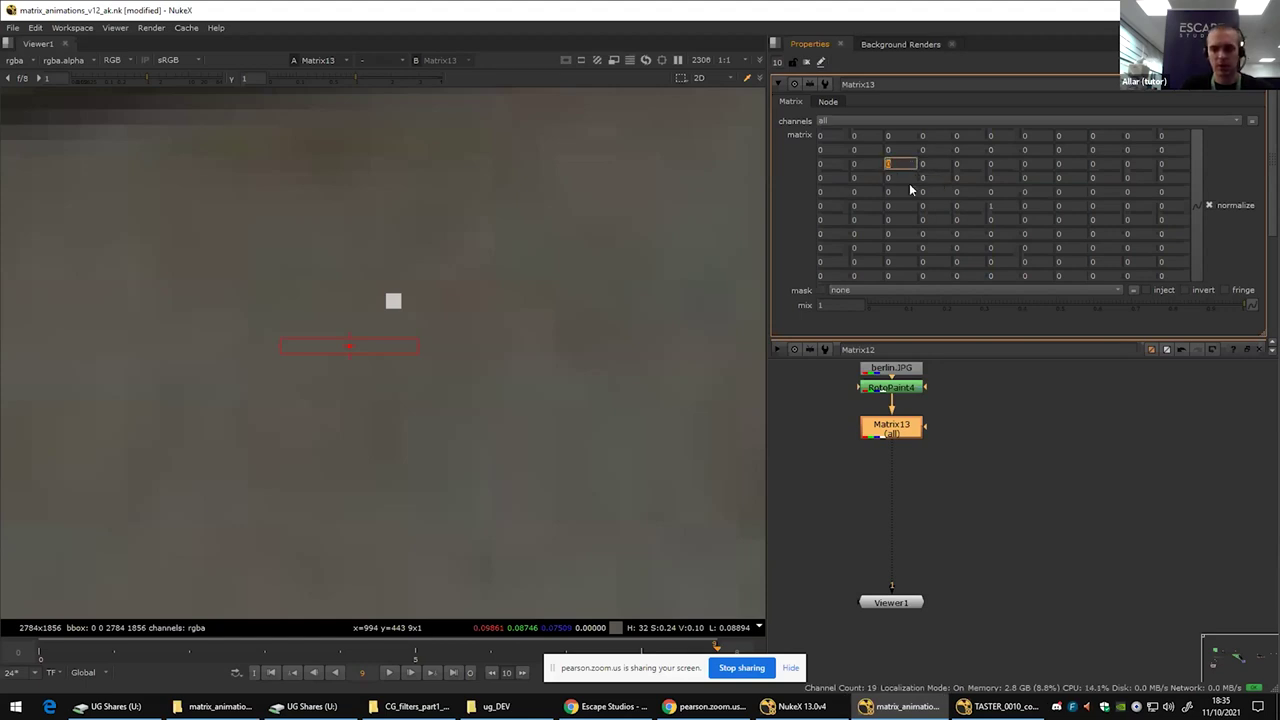
pyautogui.click(904, 172)
pyautogui.write('1')
pyautogui.click(896, 163)
pyautogui.write('1')
pyautogui.click(927, 163)
pyautogui.write('1')
pyautogui.click(925, 177)
pyautogui.write('1')
# Step: Fill a matching 2x2 block with 1 in rows 3-4, columns 8-9, as the second eye
pyautogui.click(1080, 164)
pyautogui.write('1')
pyautogui.click(1096, 164)
pyautogui.write('1')
pyautogui.click(1085, 177)
pyautogui.write('1')
pyautogui.click(1092, 177)
pyautogui.write('1')
# Step: Form a smile of 1s in Matrix13: row 8 columns 3 and 9, row 9 columns 4 and 8, row 10 columns 5-7
pyautogui.click(958, 248)
pyautogui.click(890, 234)
pyautogui.write('1')
pyautogui.click(922, 248)
pyautogui.write('1')
pyautogui.click(956, 262)
pyautogui.write('1')
pyautogui.click(990, 262)
pyautogui.write('1')
pyautogui.click(1024, 262)
pyautogui.write('1')
pyautogui.click(1058, 248)
pyautogui.write('1')
pyautogui.click(1095, 235)
pyautogui.write('1')
pyautogui.click(1137, 236)
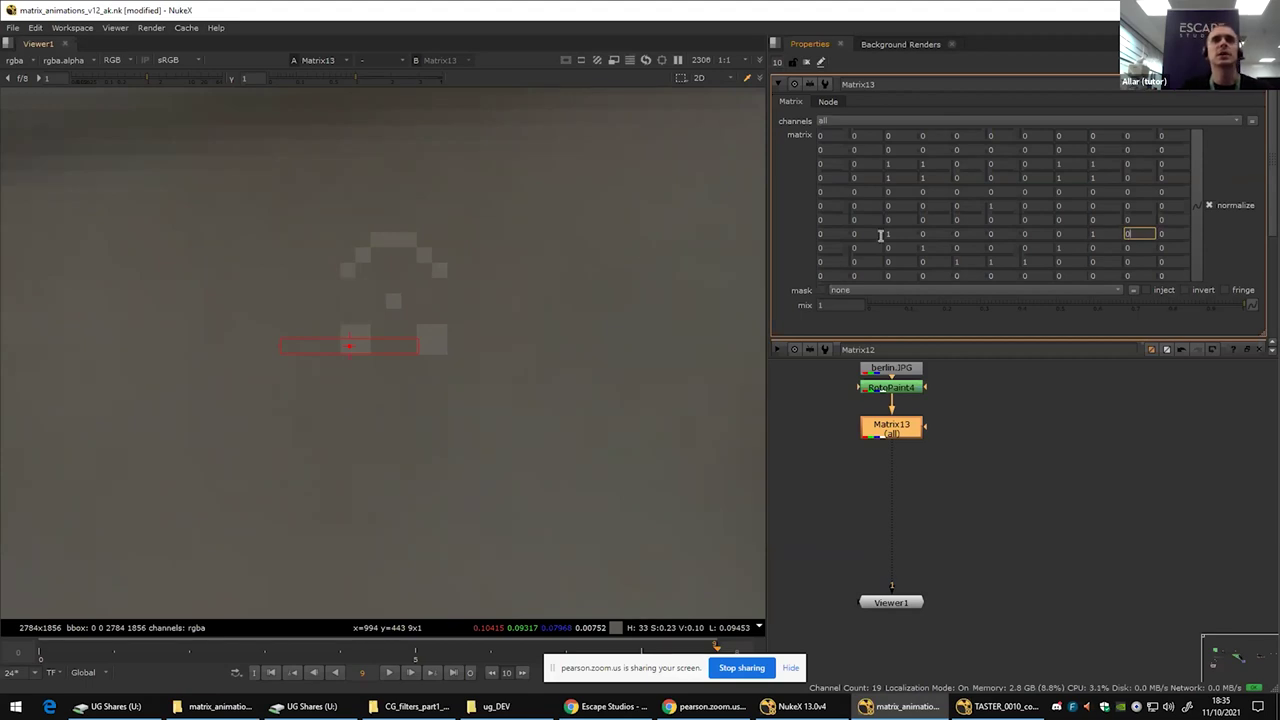
pyautogui.click(887, 164)
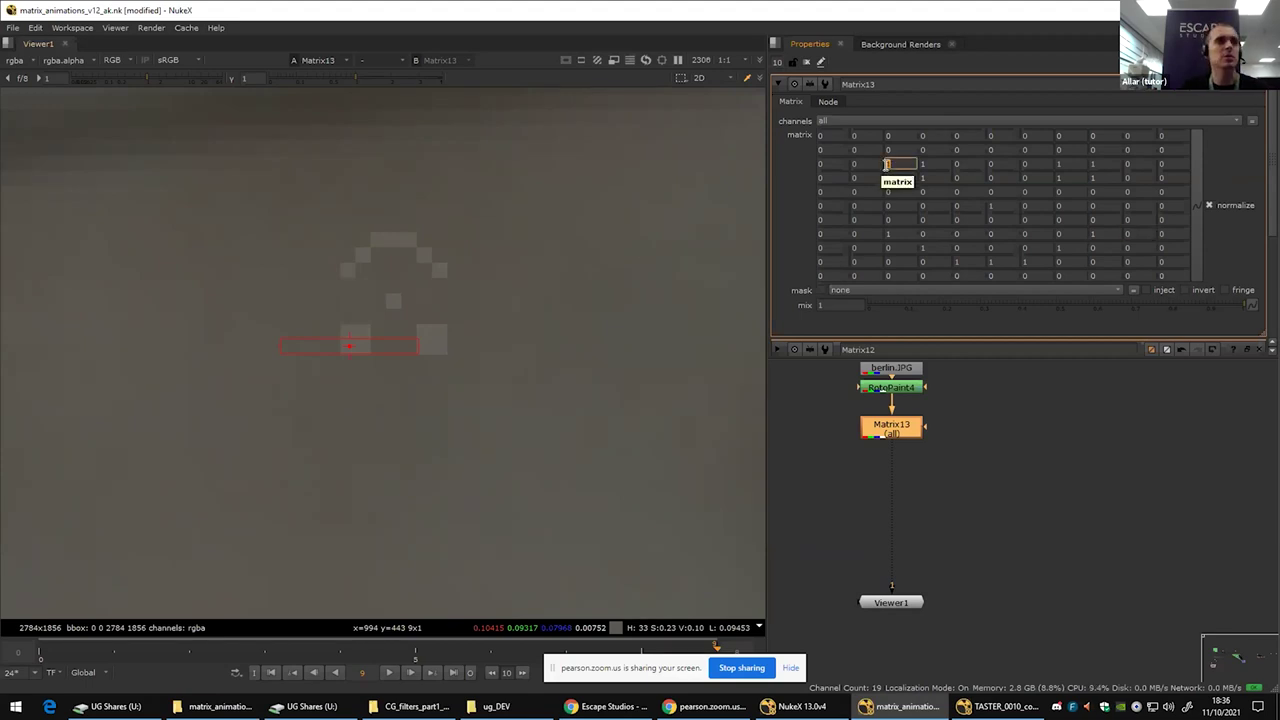
# Step: Set the value in the third row, third column of the Matrix13 kernel to 0
pyautogui.click(1101, 425)
pyautogui.doubleClick(900, 428)
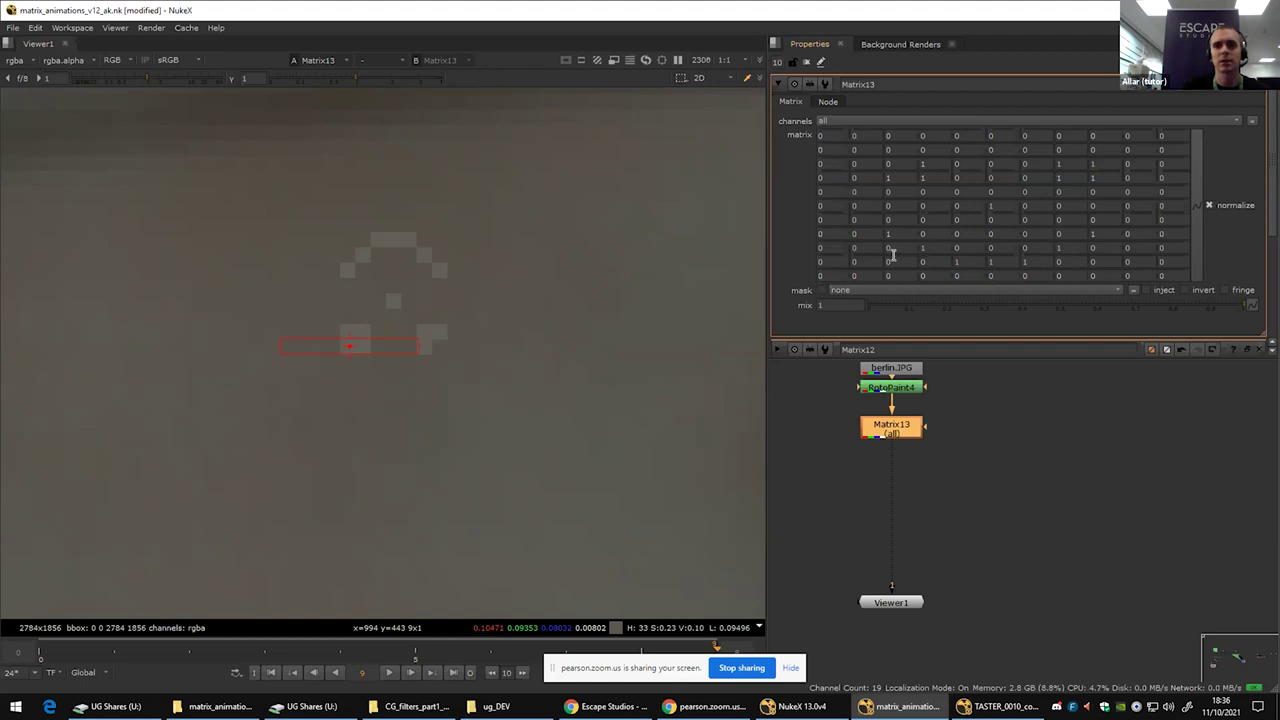
pyautogui.click(989, 207)
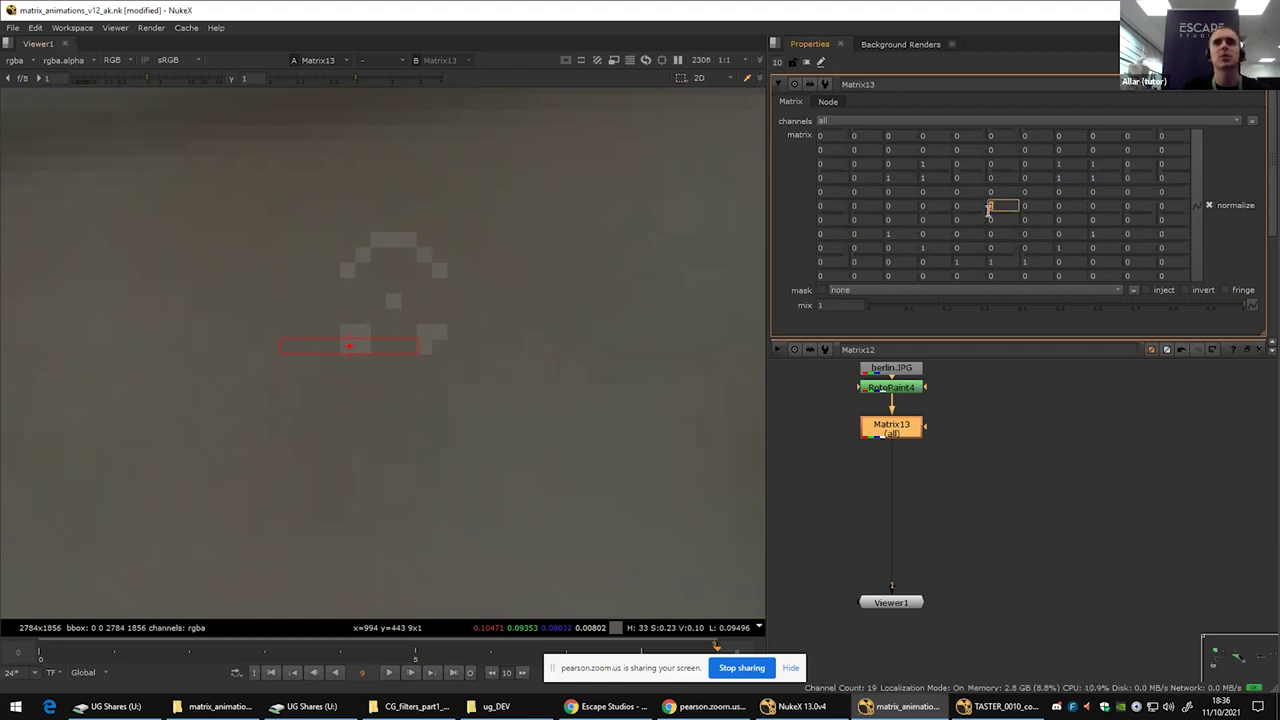
pyautogui.click(1097, 177)
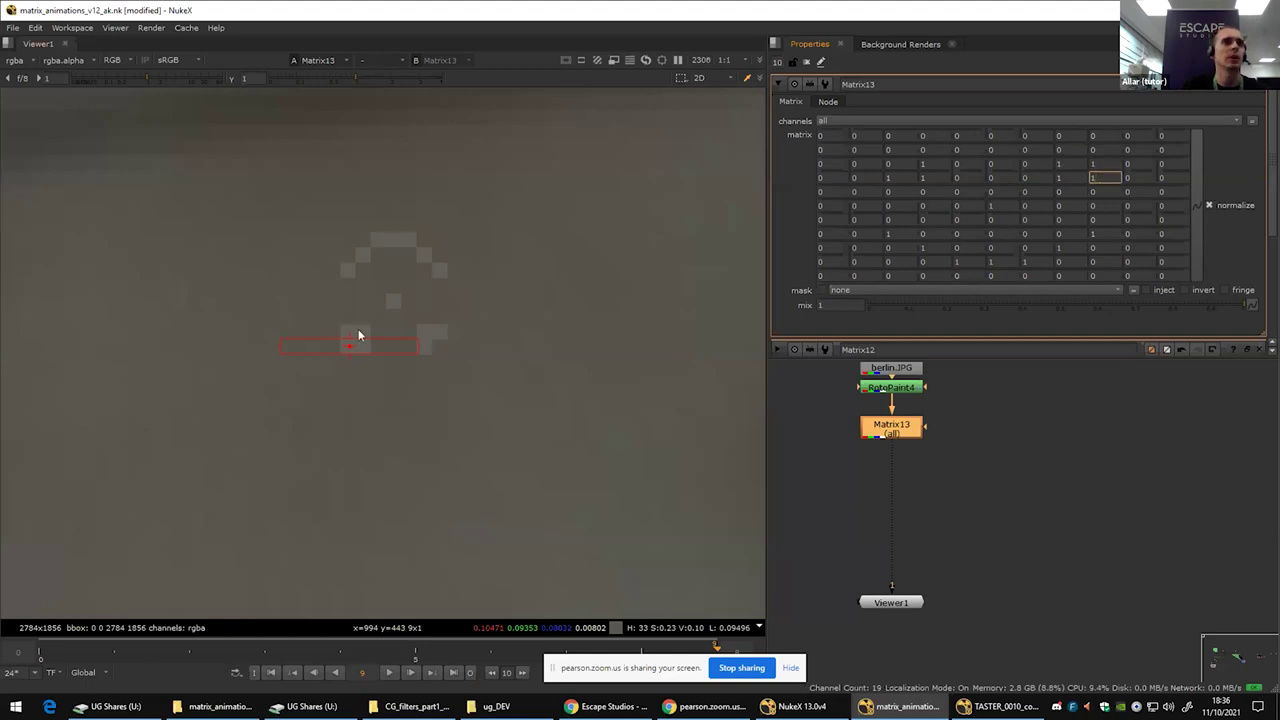
# Step: Sample an 11x11 pixel area of the viewer centred on the pattern's middle pixel
pyautogui.keyDown('ctrl'); pyautogui.rightClick(380, 379); pyautogui.keyUp('ctrl')
pyautogui.moveTo(405, 372); pyautogui.dragTo(314, 391)
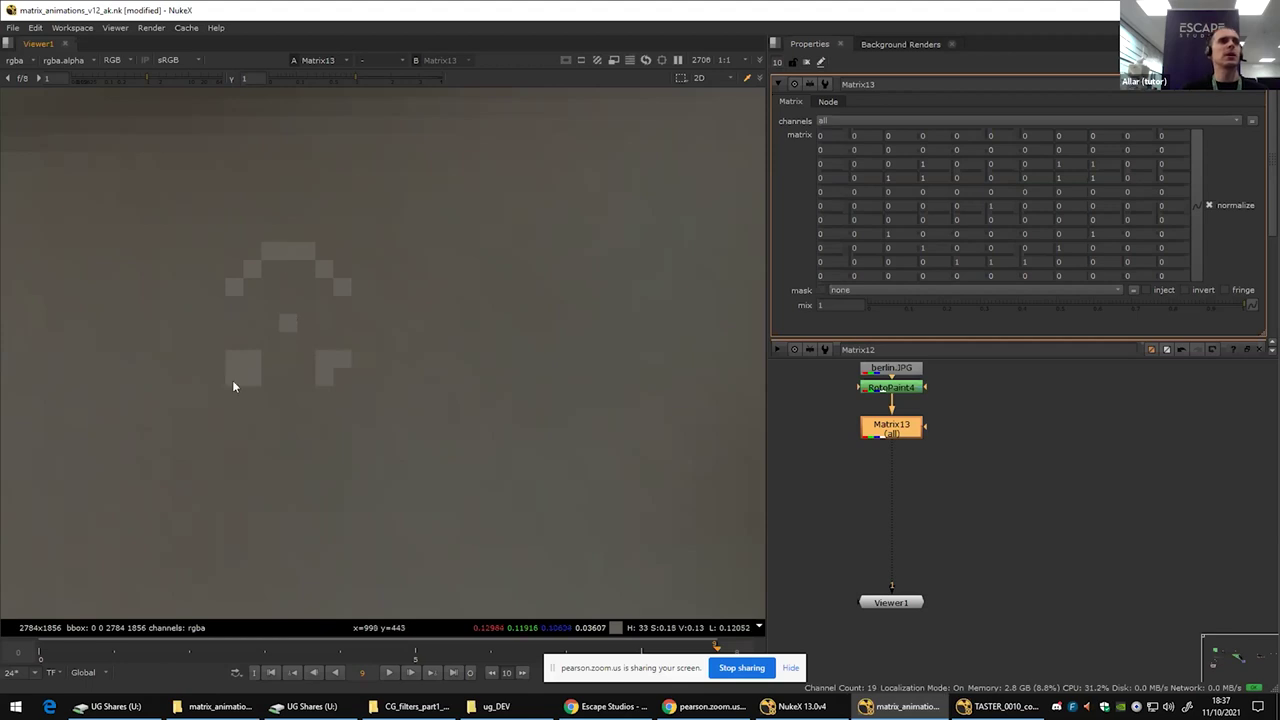
pyautogui.moveTo(226, 403); pyautogui.dragTo(343, 256)
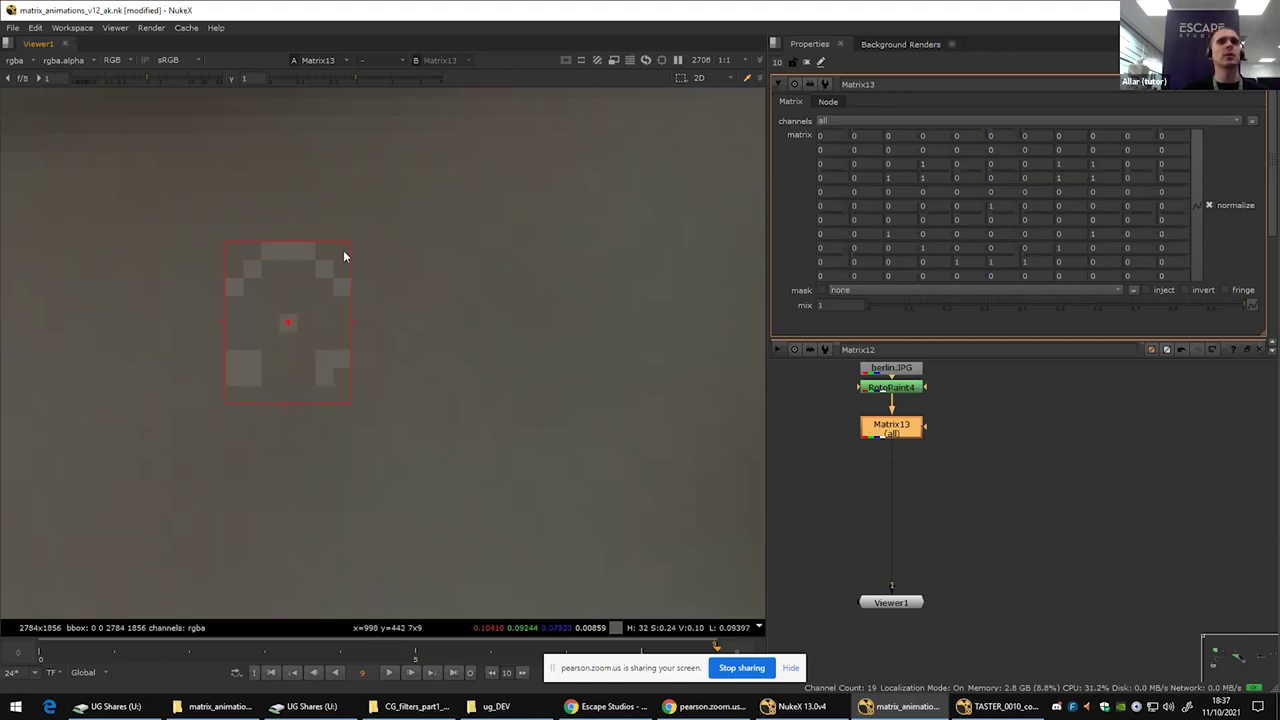
pyautogui.moveTo(189, 403); pyautogui.dragTo(382, 221)
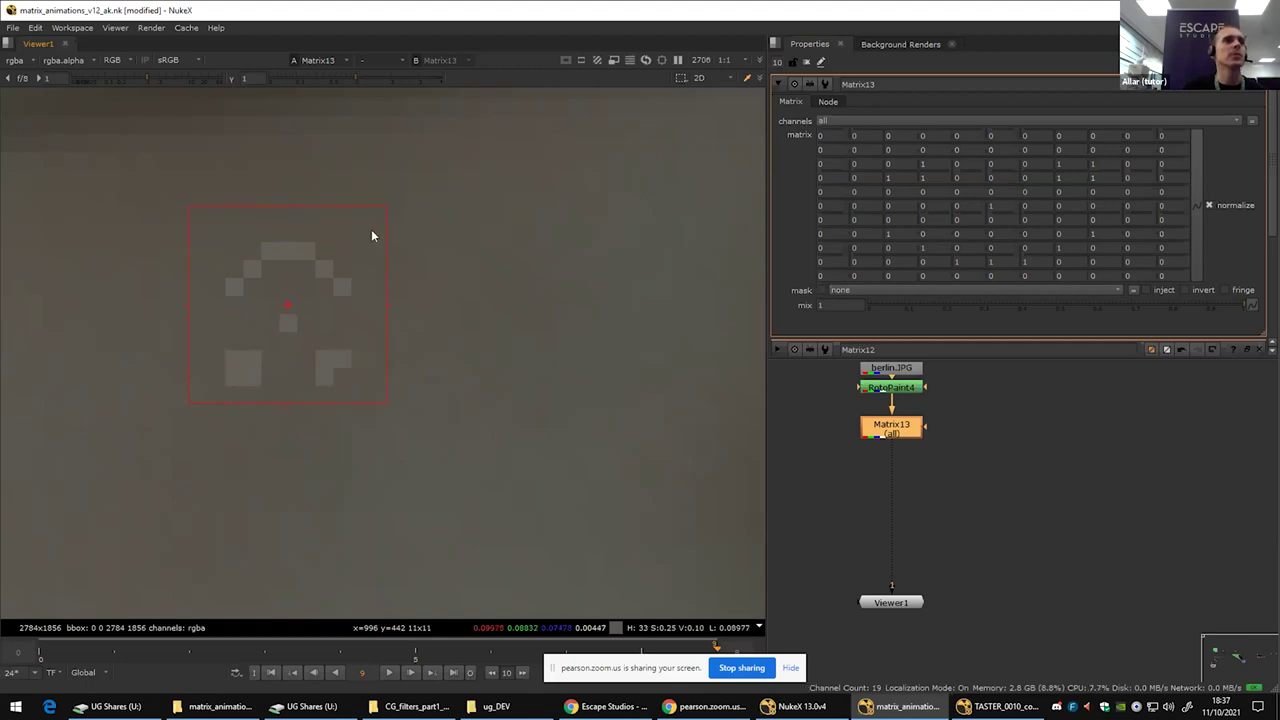
pyautogui.moveTo(289, 310); pyautogui.dragTo(286, 323)
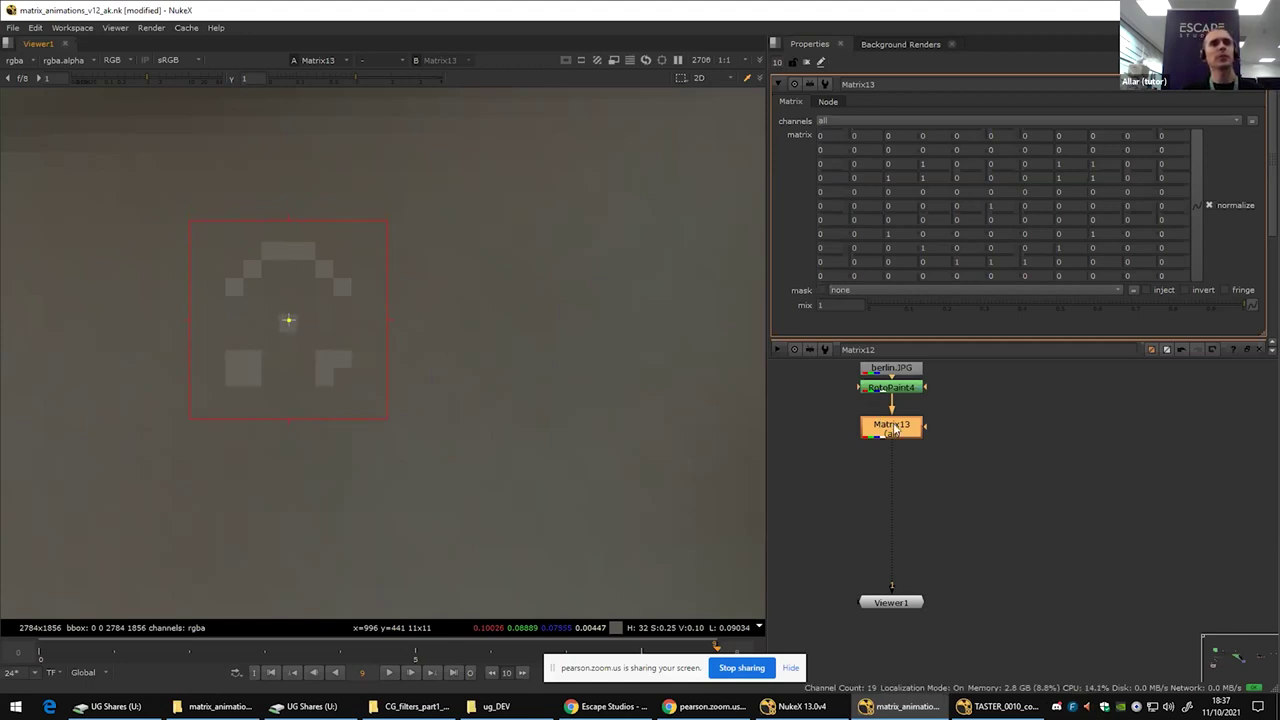
# Step: Compare the image with Matrix13 disabled and enabled, moving the 11x11 sample area up to the centre of the pattern's upper edge
pyautogui.press('d')
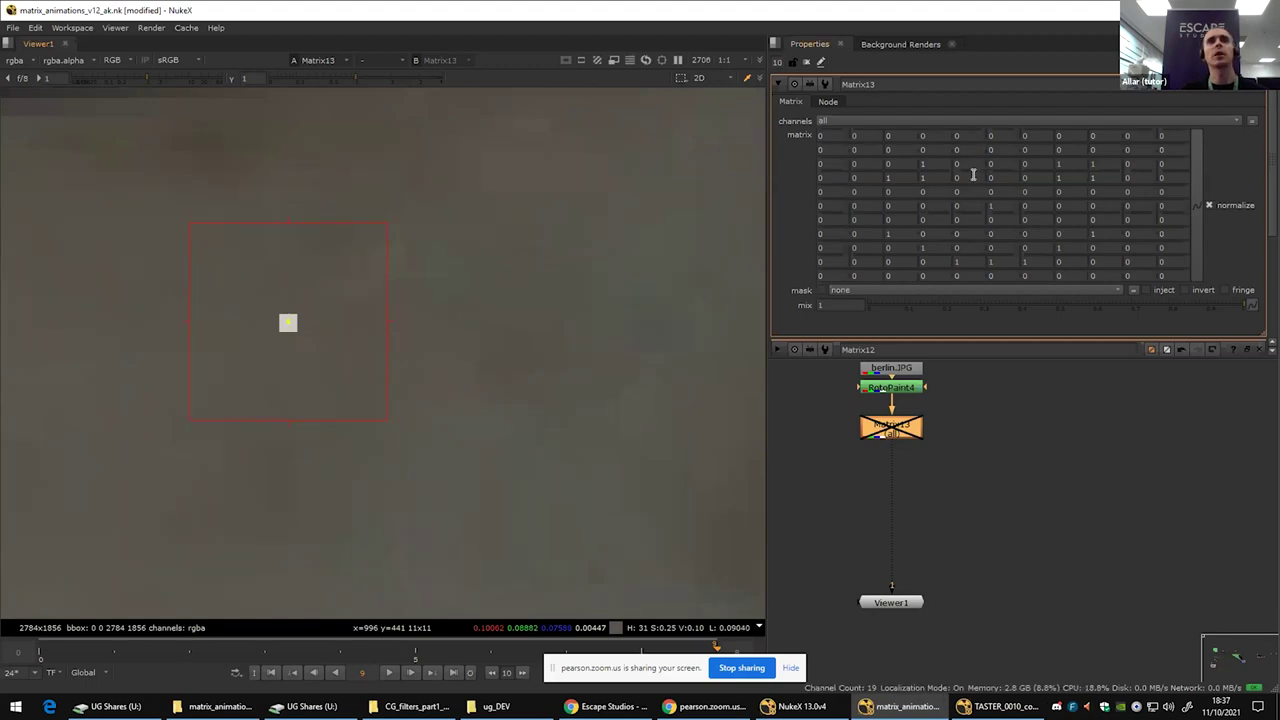
pyautogui.click(992, 261)
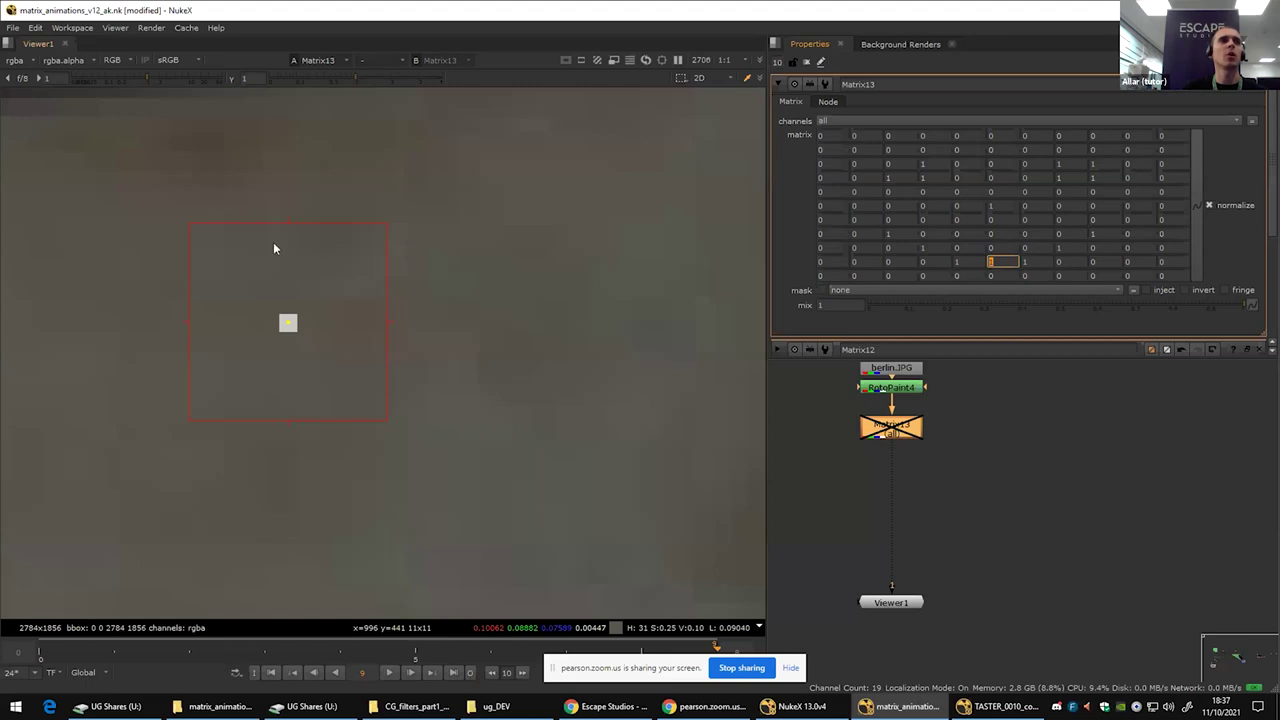
pyautogui.moveTo(289, 323); pyautogui.dragTo(289, 249)
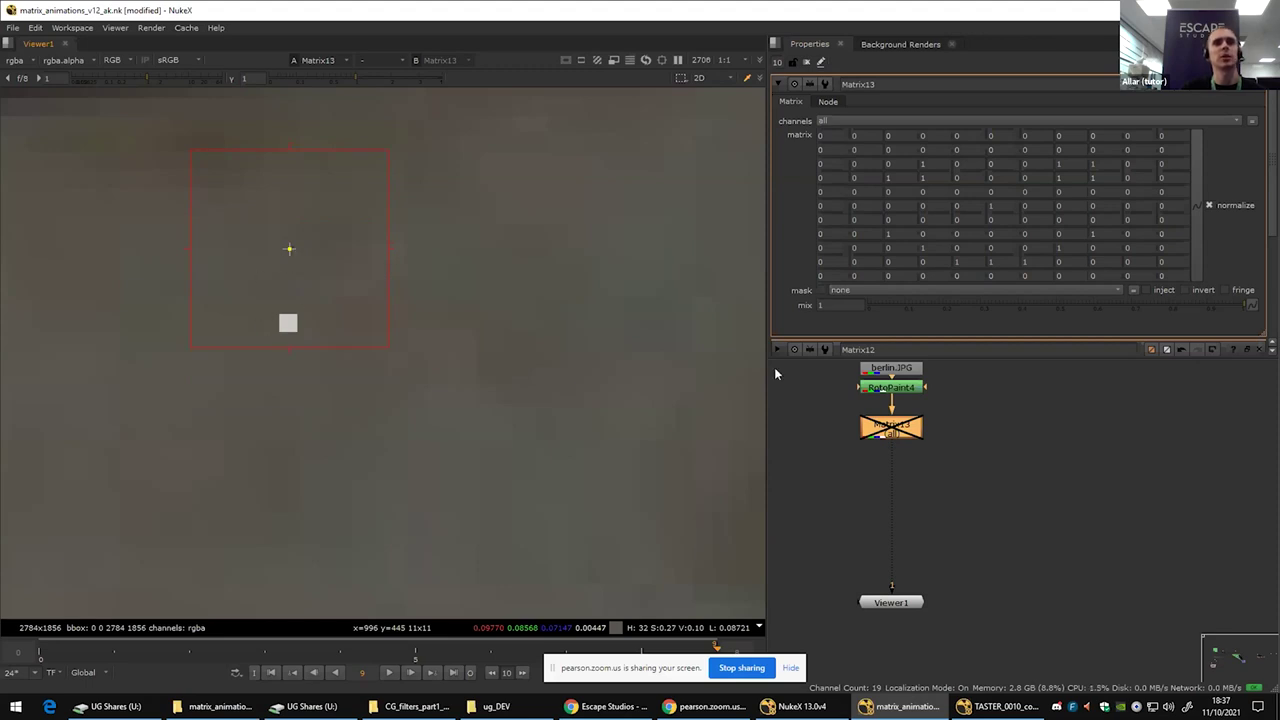
pyautogui.press('d')
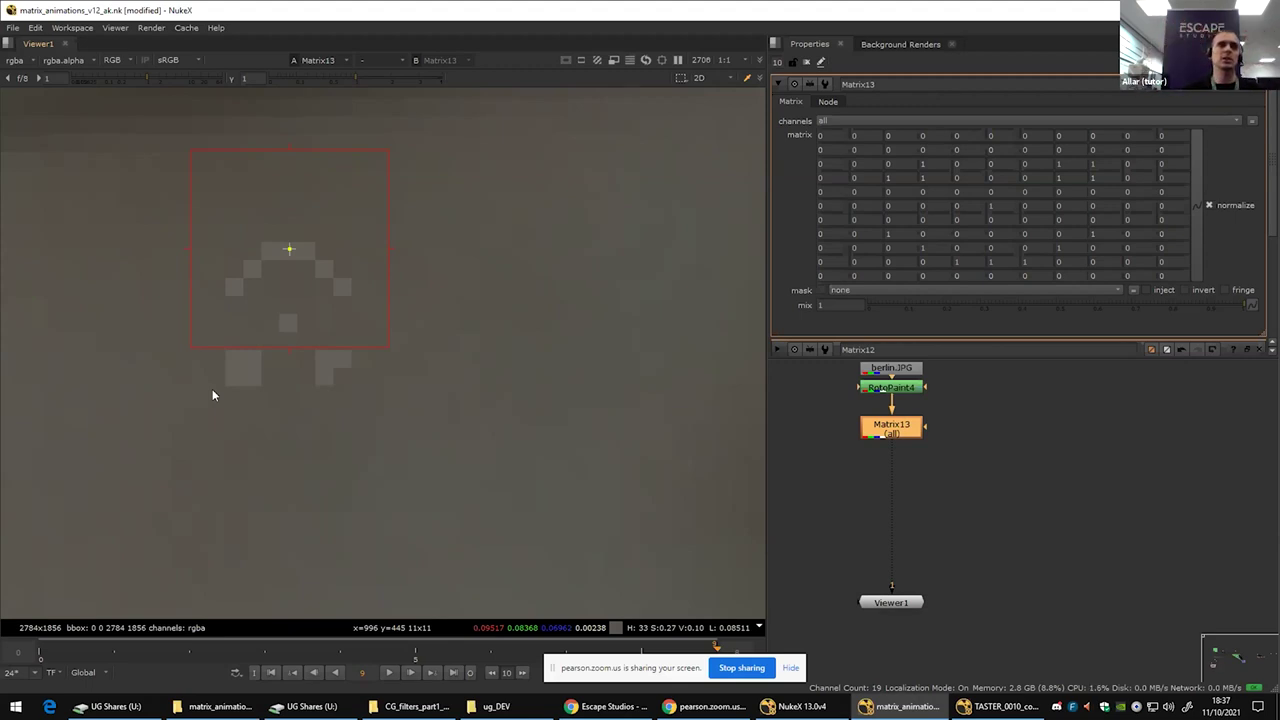
# Step: Show the matrix visualisation tool's output and examine its input, matrix and output grids with the calculation
pyautogui.scroll(-5, 1094, 420)
pyautogui.moveTo(1039, 418); pyautogui.dragTo(1039, 508)
pyautogui.scroll(2, 1039, 508)
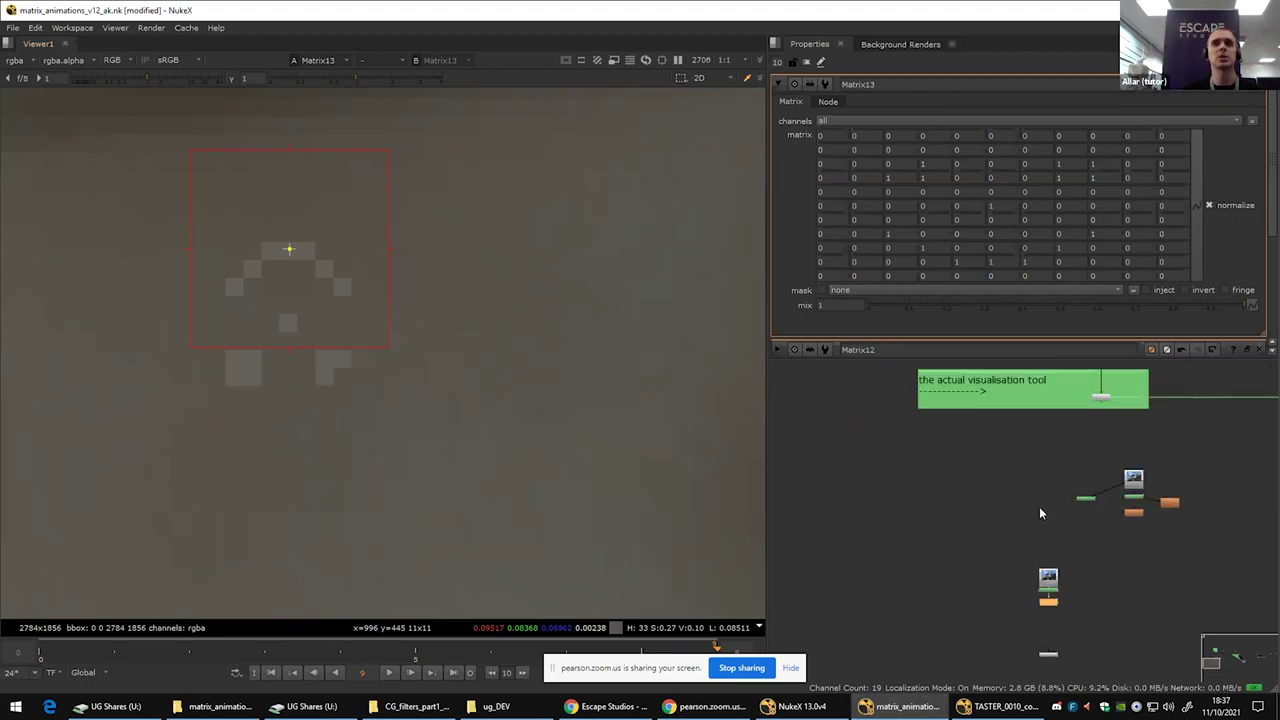
pyautogui.moveTo(1085, 422); pyautogui.dragTo(989, 508)
pyautogui.scroll(4, 989, 508)
pyautogui.click(1020, 463)
pyautogui.press('1')
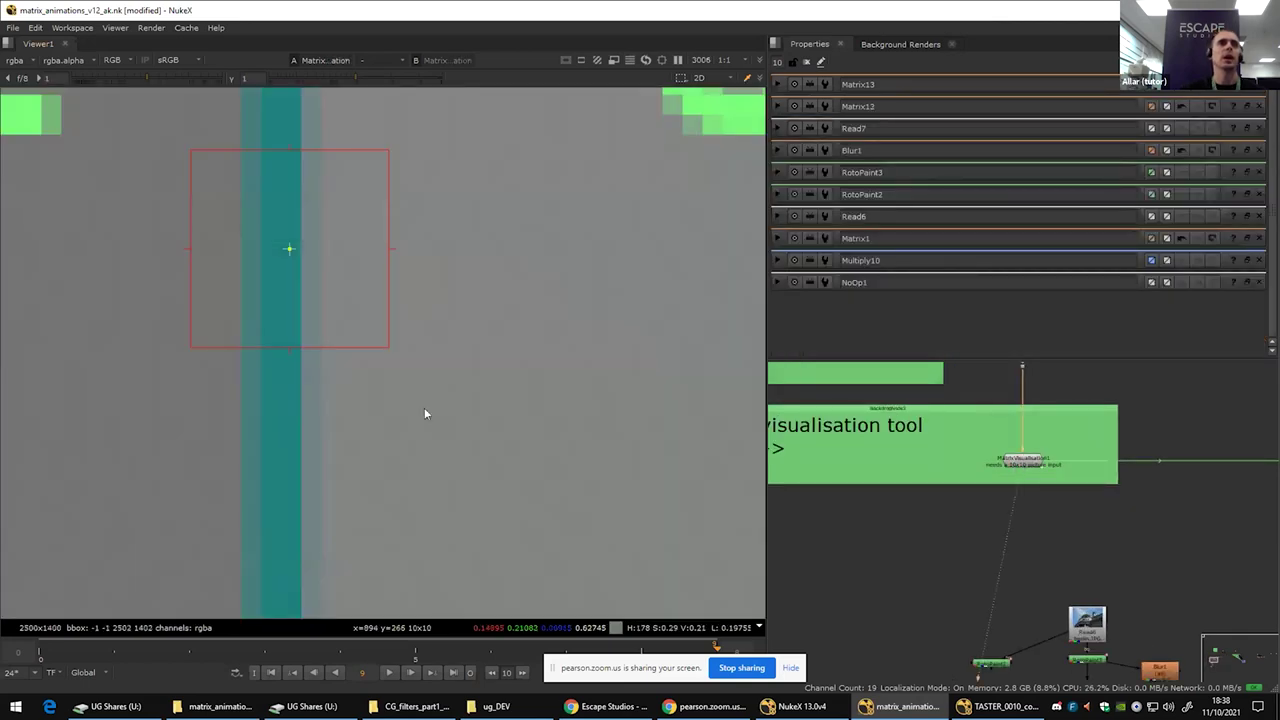
pyautogui.scroll(-10, 424, 413)
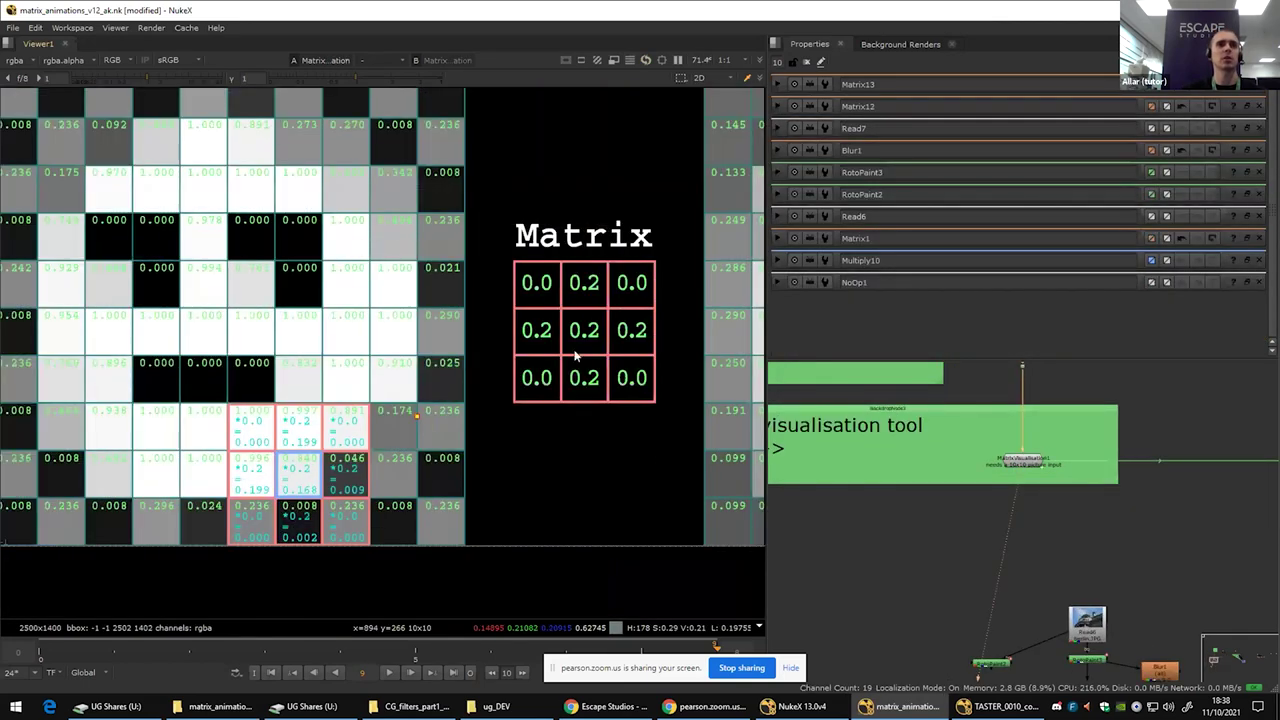
pyautogui.scroll(-2, 578, 395)
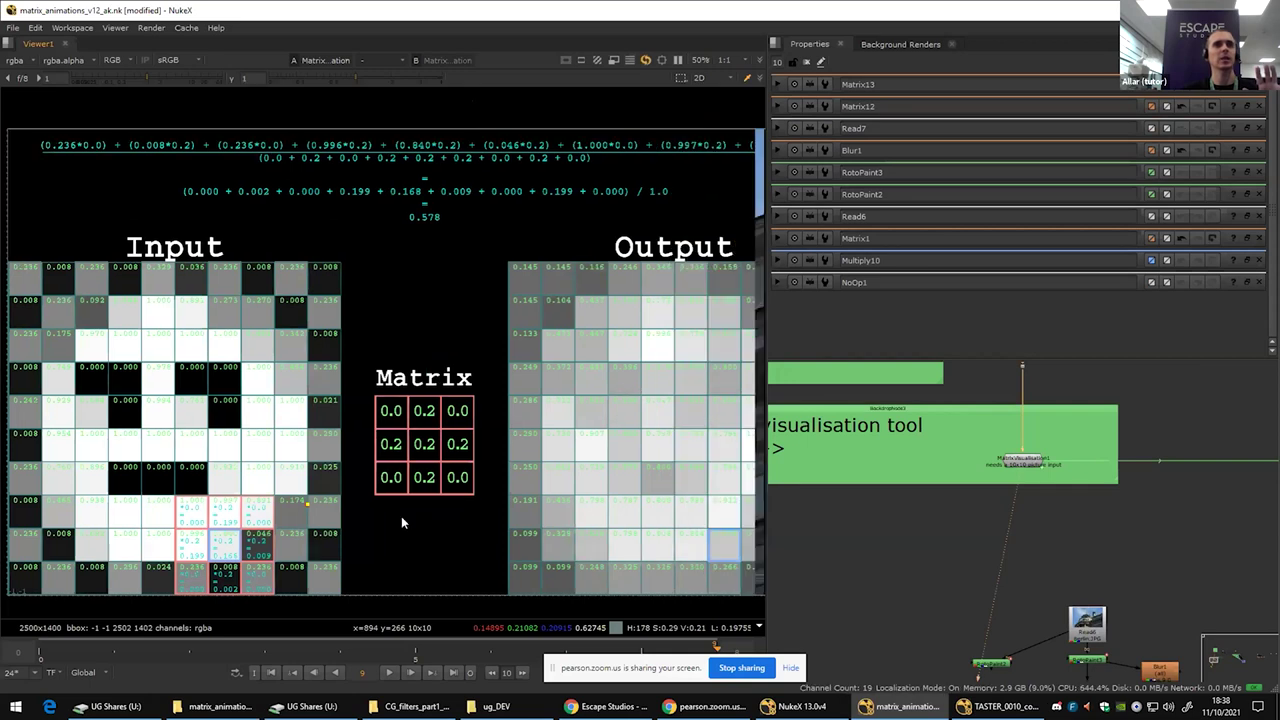
pyautogui.scroll(-1, 401, 522)
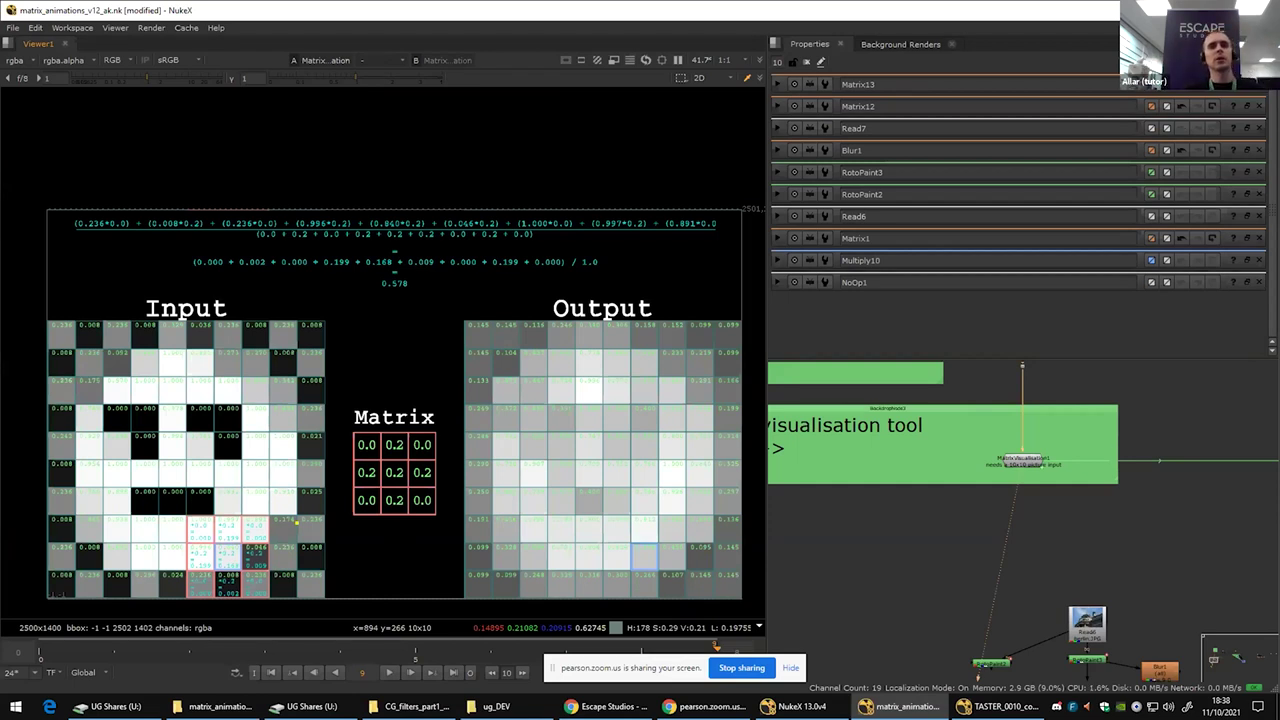
# Step: Show Matrix13's output again with its properties open and inspect the pixel pattern up close
pyautogui.scroll(-5, 955, 550)
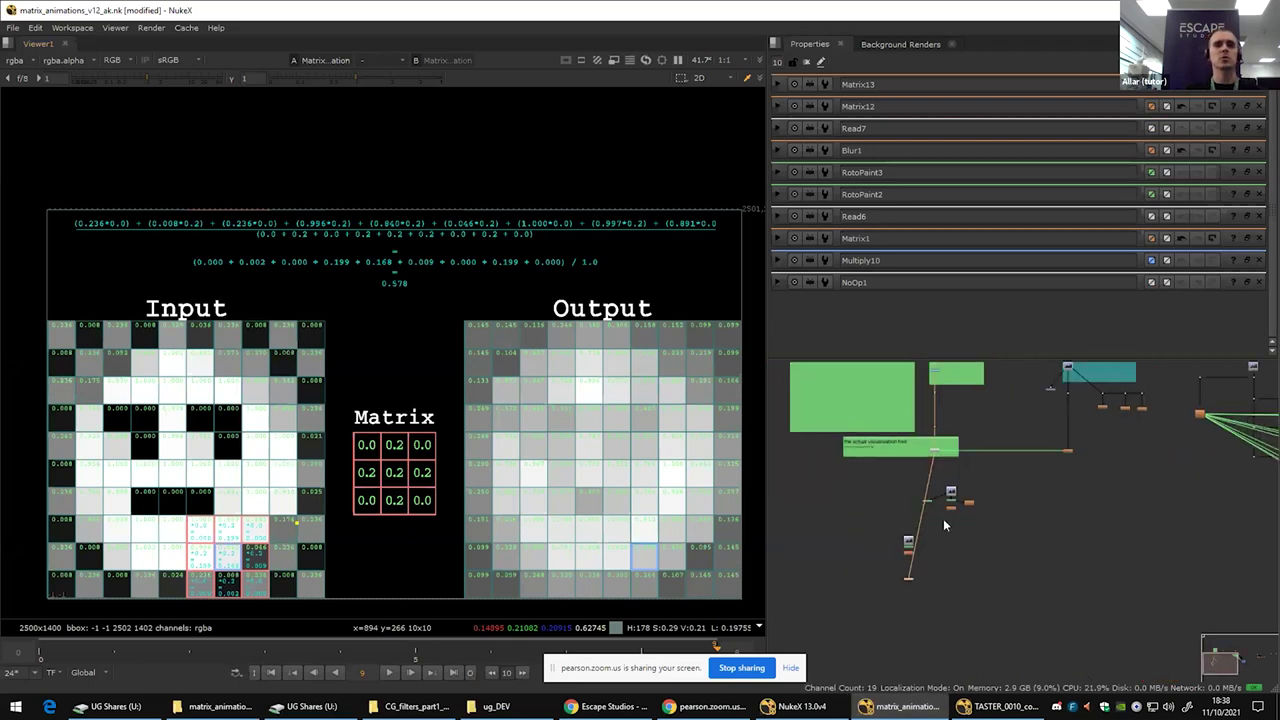
pyautogui.scroll(8, 925, 560)
pyautogui.moveTo(925, 563); pyautogui.dragTo(1011, 542)
pyautogui.click(1003, 537)
pyautogui.press('1')
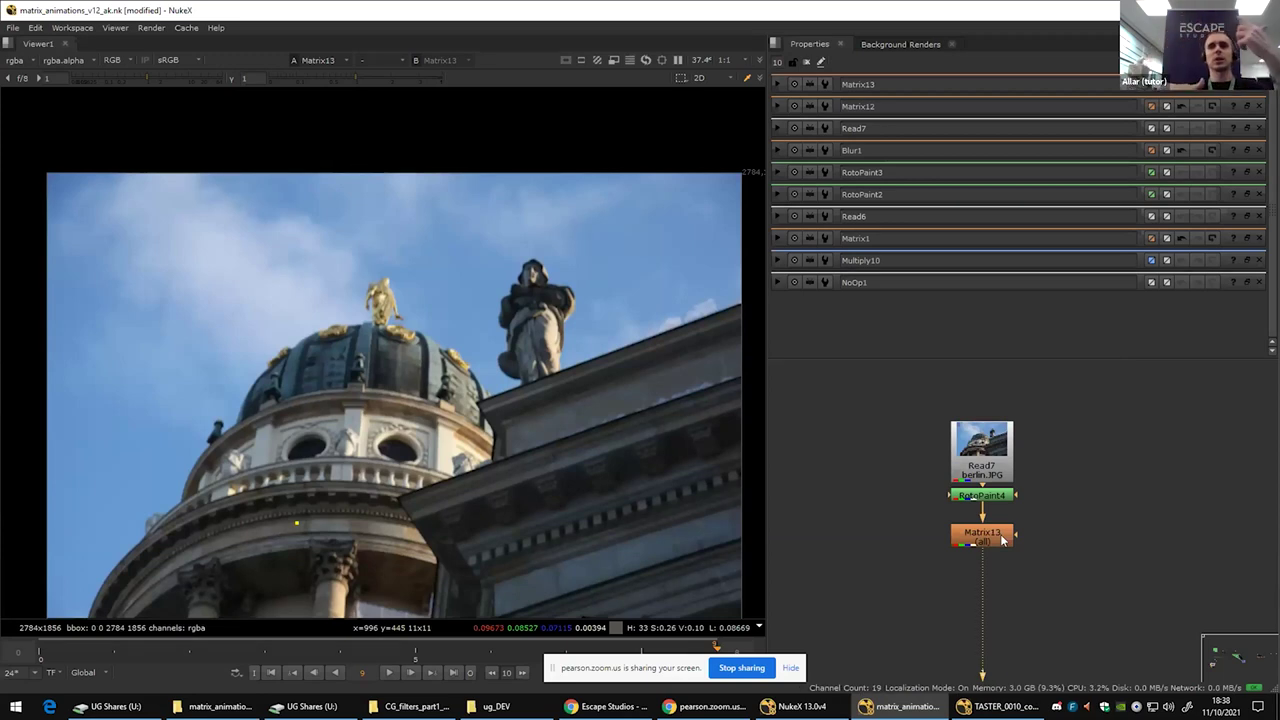
pyautogui.doubleClick(1003, 540)
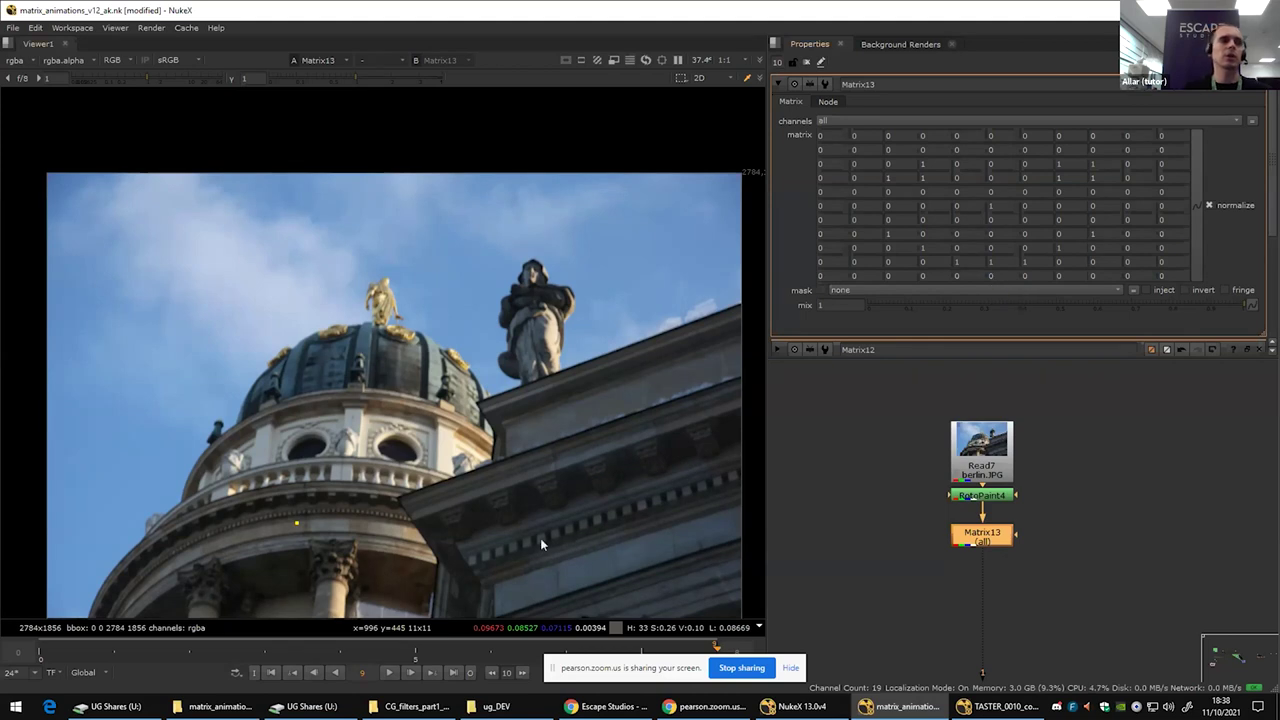
pyautogui.scroll(5, 223, 518)
pyautogui.scroll(-6, 201, 570)
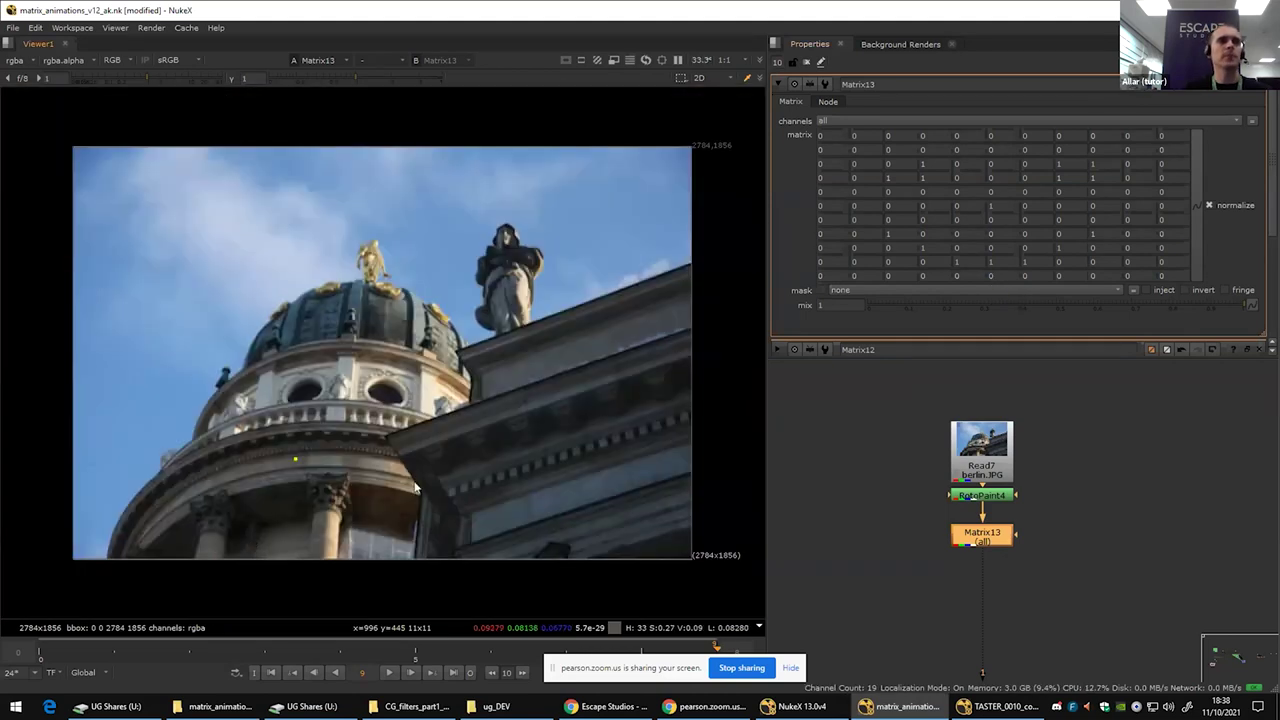
pyautogui.scroll(8, 289, 464)
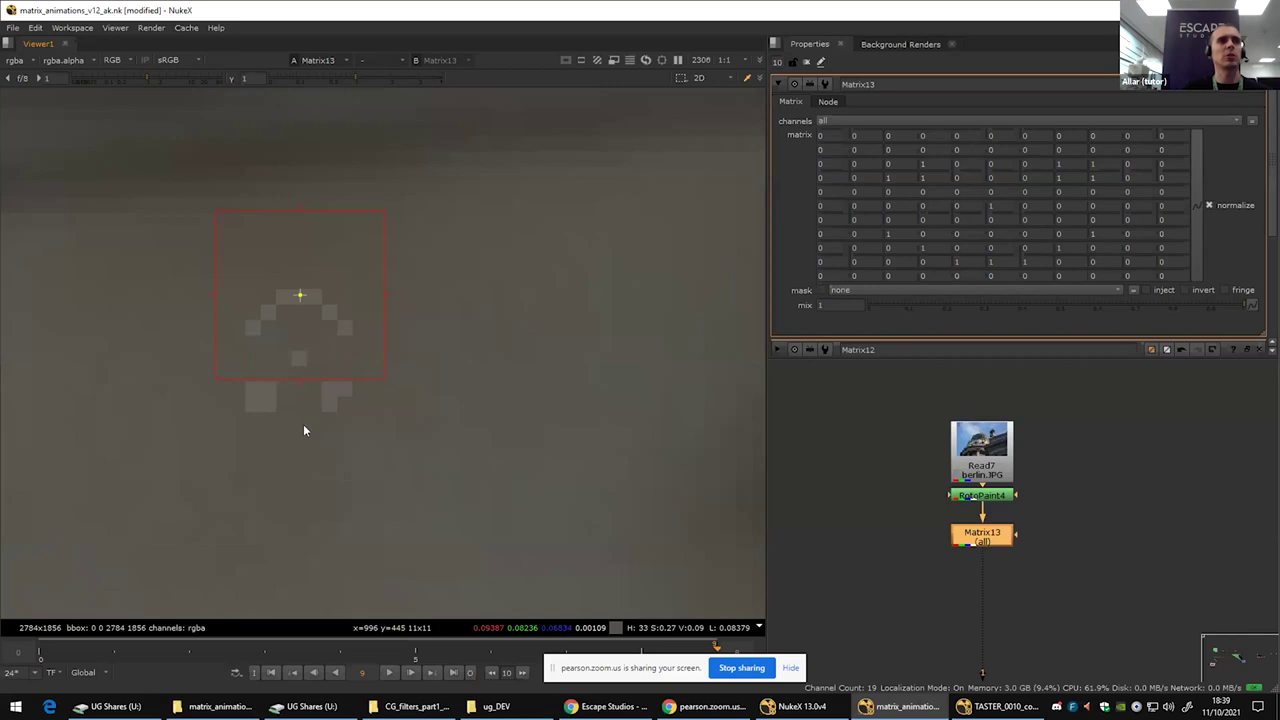
# Step: Show the RotoPaint4 output and sample individual pixels around the painted white pixel
pyautogui.doubleClick(985, 478)
pyautogui.press('1')
pyautogui.click(983, 494)
pyautogui.press('1')
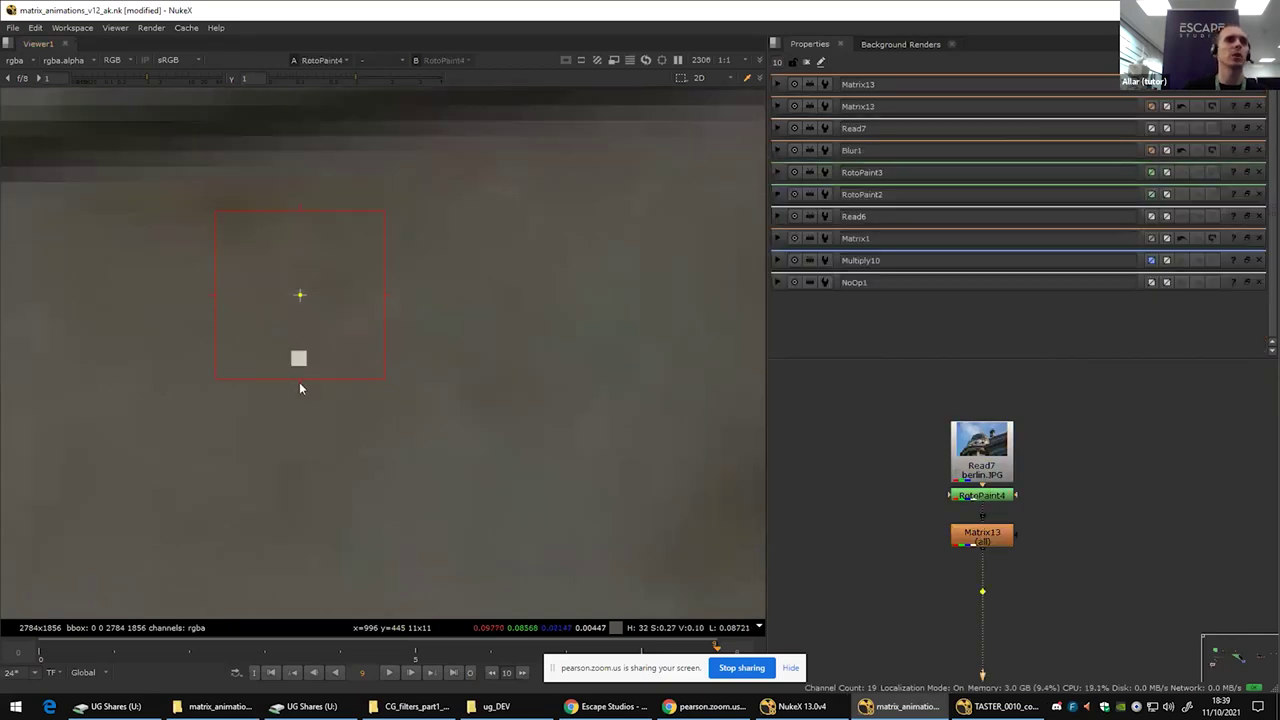
pyautogui.moveTo(172, 455); pyautogui.dragTo(199, 441)
pyautogui.keyDown('ctrl'); pyautogui.click(372, 480); pyautogui.keyUp('ctrl')
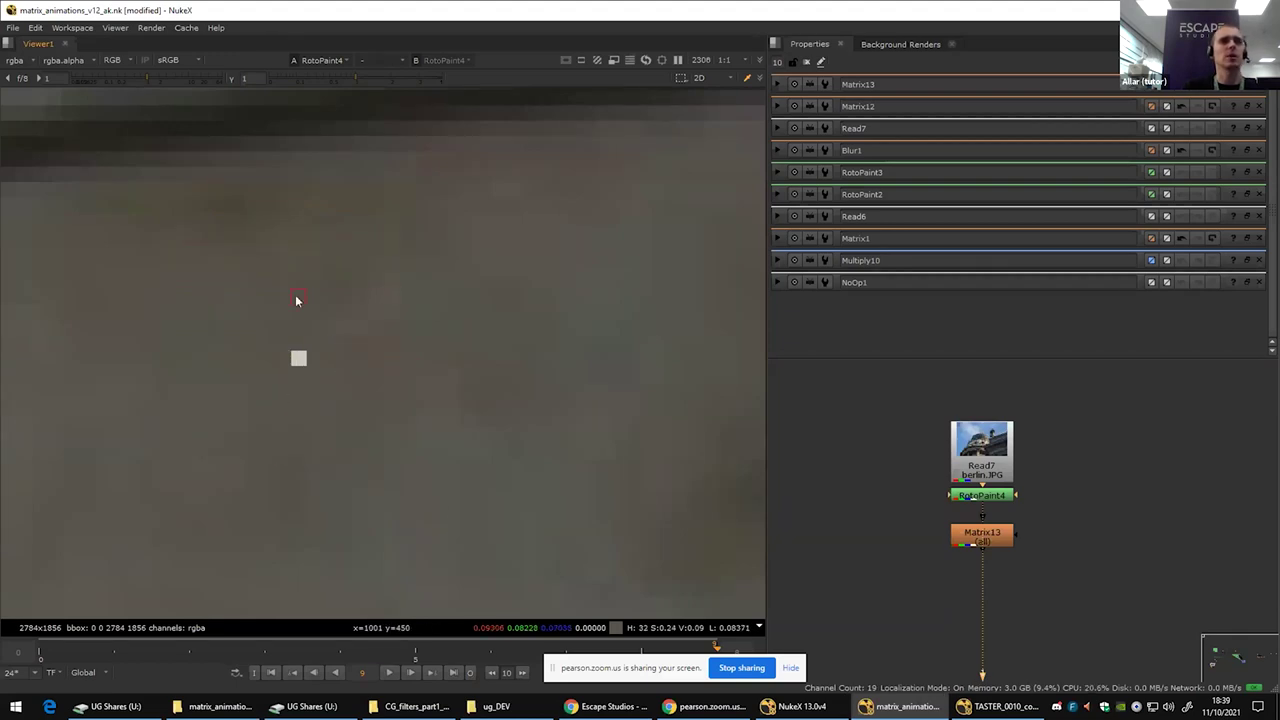
pyautogui.keyDown('ctrl'); pyautogui.click(269, 360); pyautogui.keyUp('ctrl')
pyautogui.keyDown('ctrl'); pyautogui.click(281, 372); pyautogui.keyUp('ctrl')
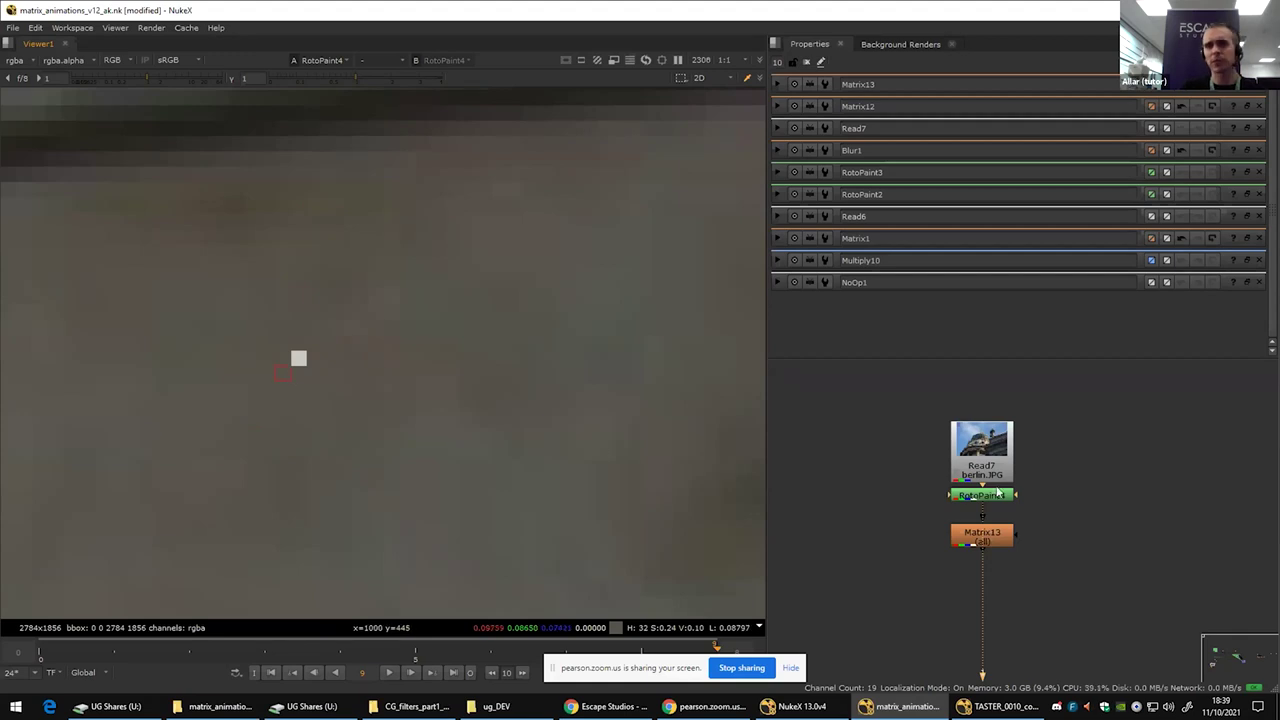
# Step: Show Matrix13's output with its properties open and check the kernel's cell values against the pixel pattern
pyautogui.doubleClick(986, 535)
pyautogui.press('1')
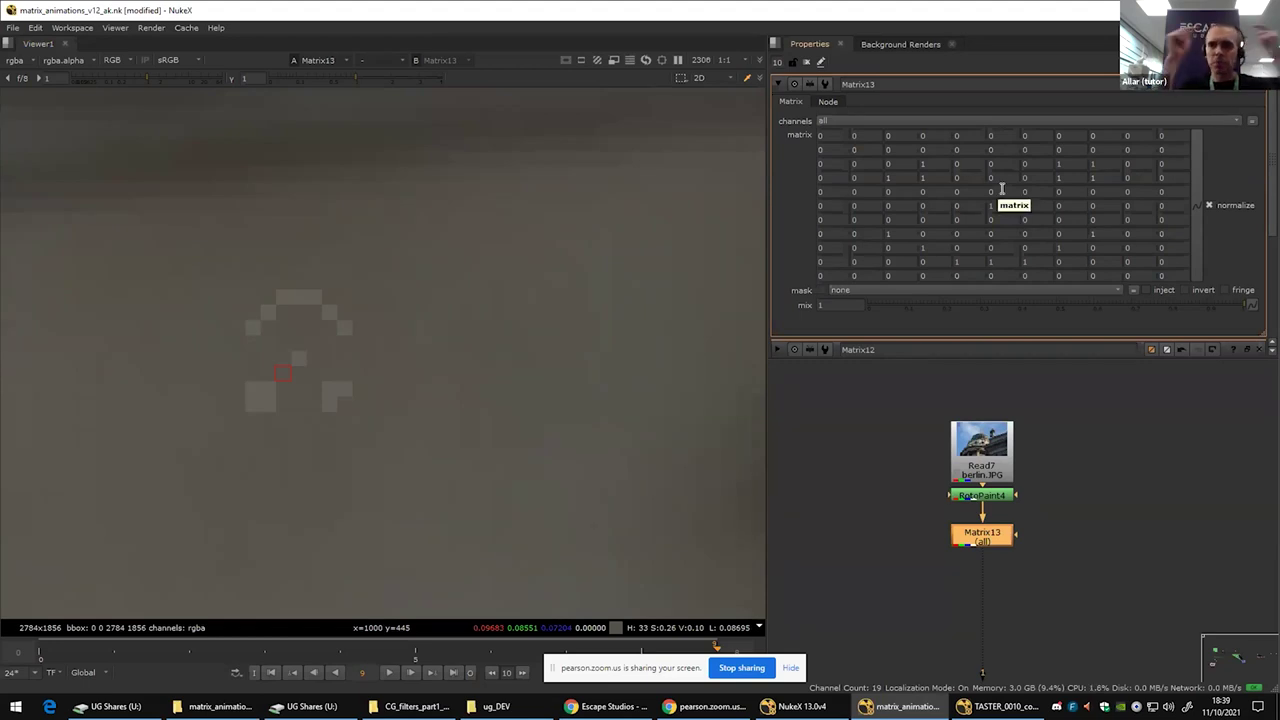
pyautogui.click(922, 163)
pyautogui.click(1096, 175)
pyautogui.click(1077, 166)
pyautogui.click(1078, 180)
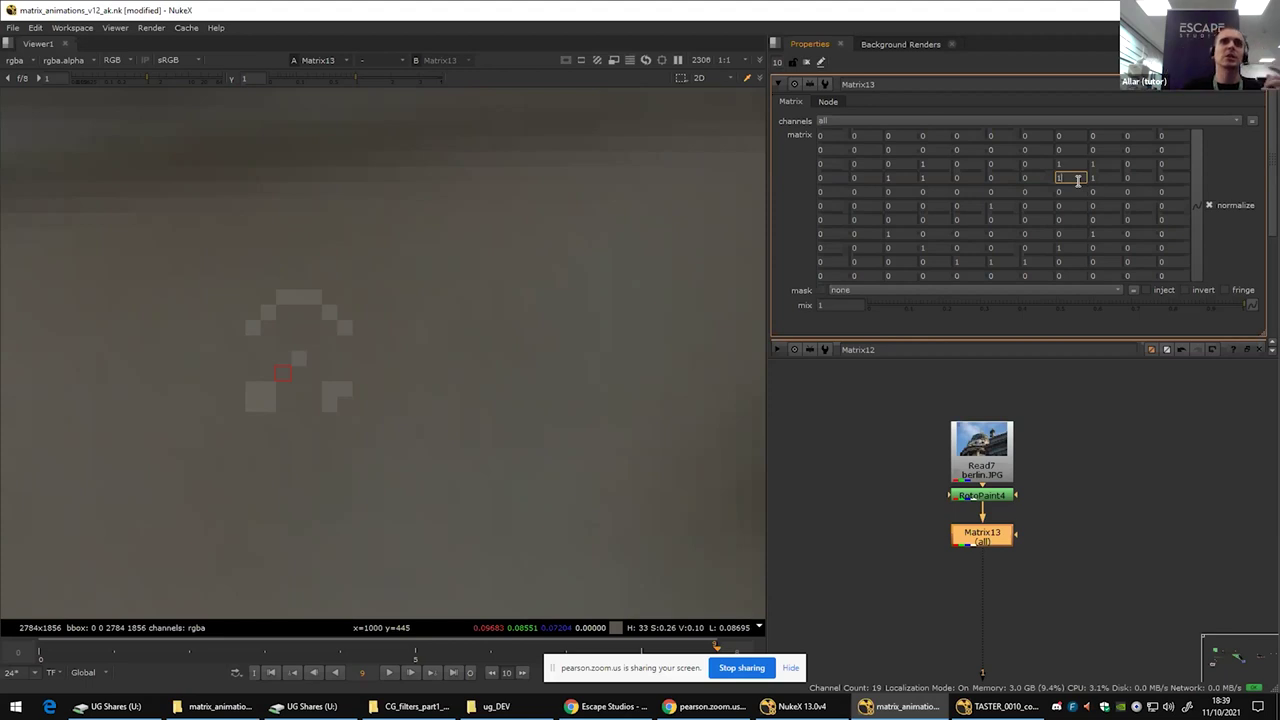
pyautogui.click(928, 178)
pyautogui.click(930, 164)
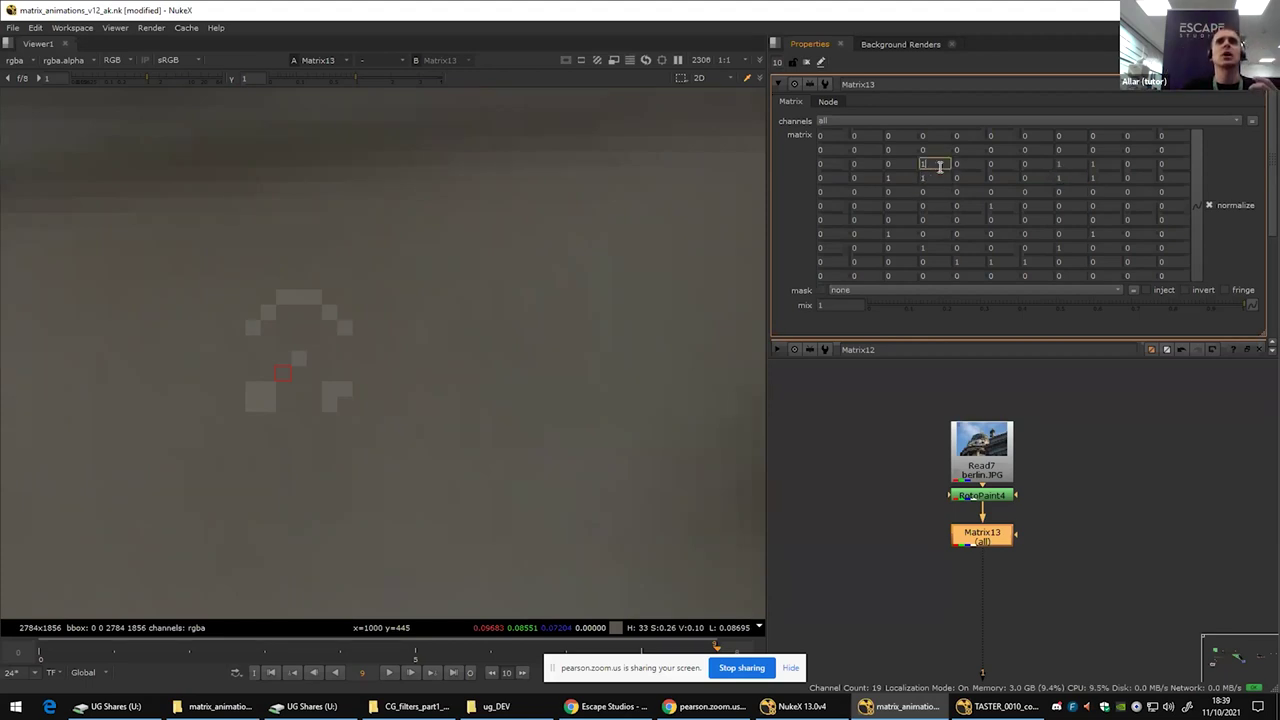
pyautogui.click(1003, 204)
pyautogui.click(930, 246)
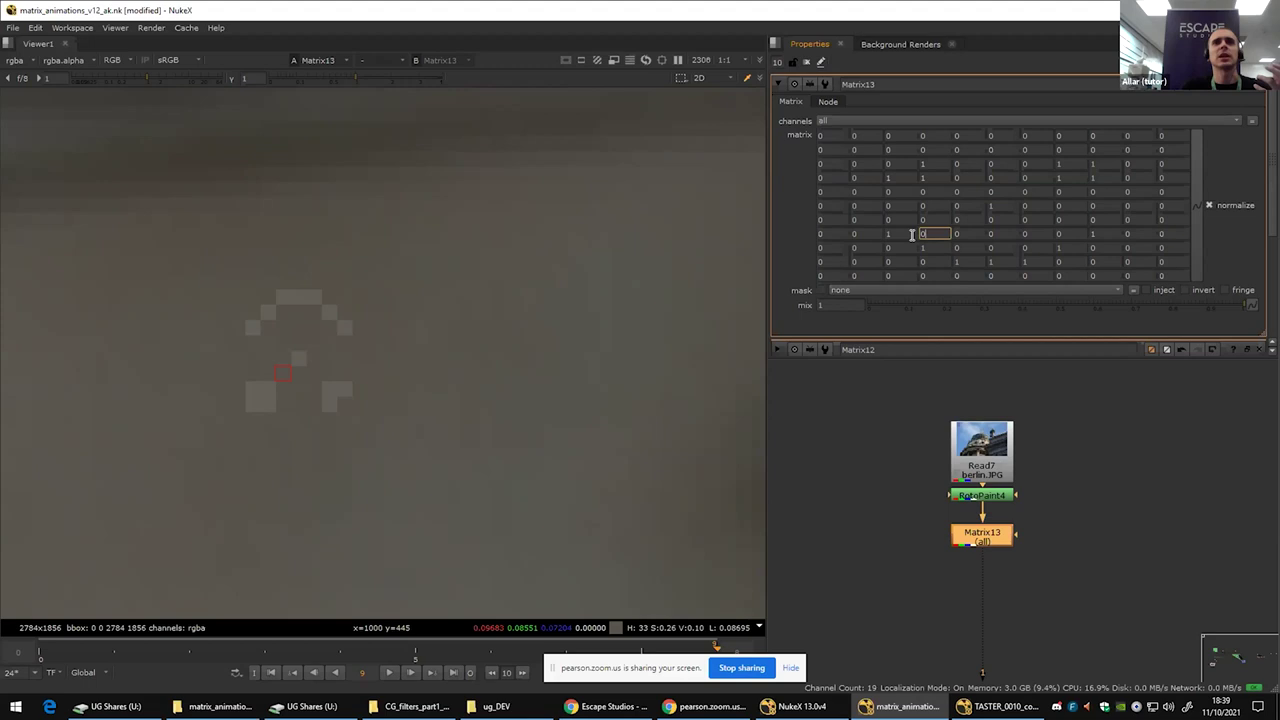
pyautogui.click(1099, 234)
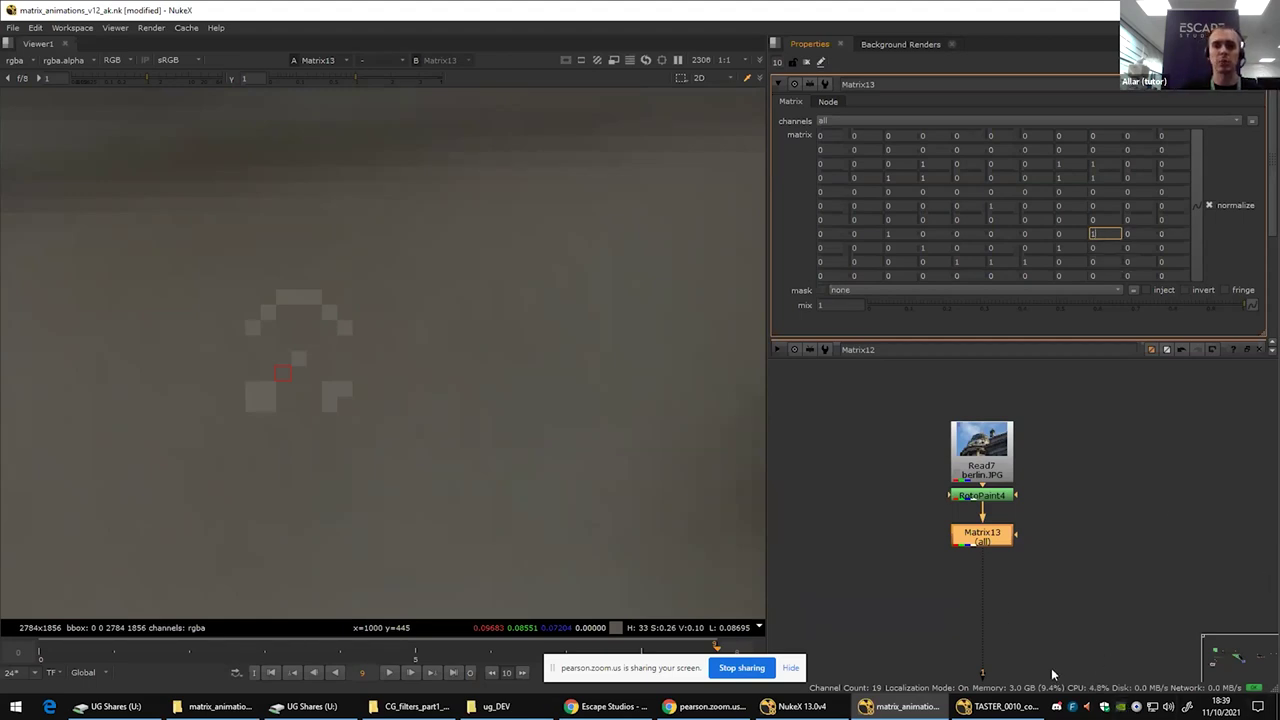
# Step: Paste a copy of the Read7 and RotoPaint4 nodes into an empty area of the node graph and view the copied RotoPaint
pyautogui.doubleClick(1000, 447)
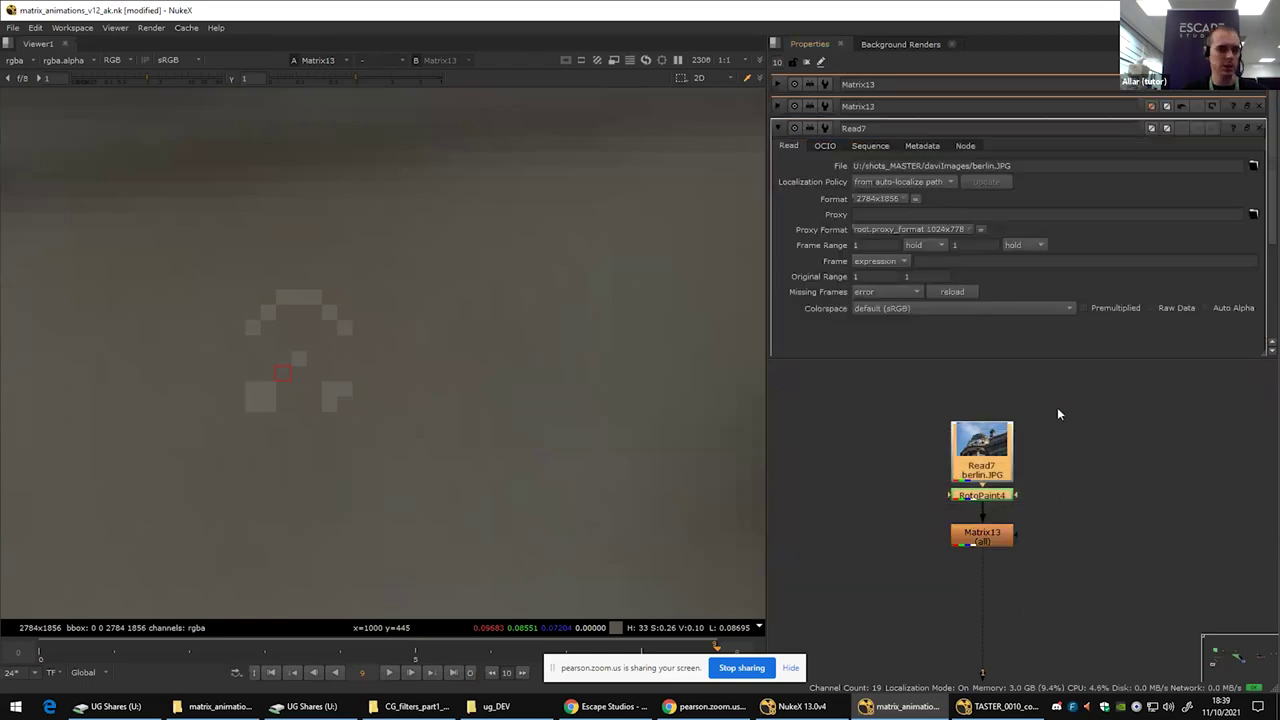
pyautogui.scroll(-3, 1077, 622)
pyautogui.click(887, 530)
pyautogui.scroll(-2, 887, 530)
pyautogui.scroll(4, 888, 540)
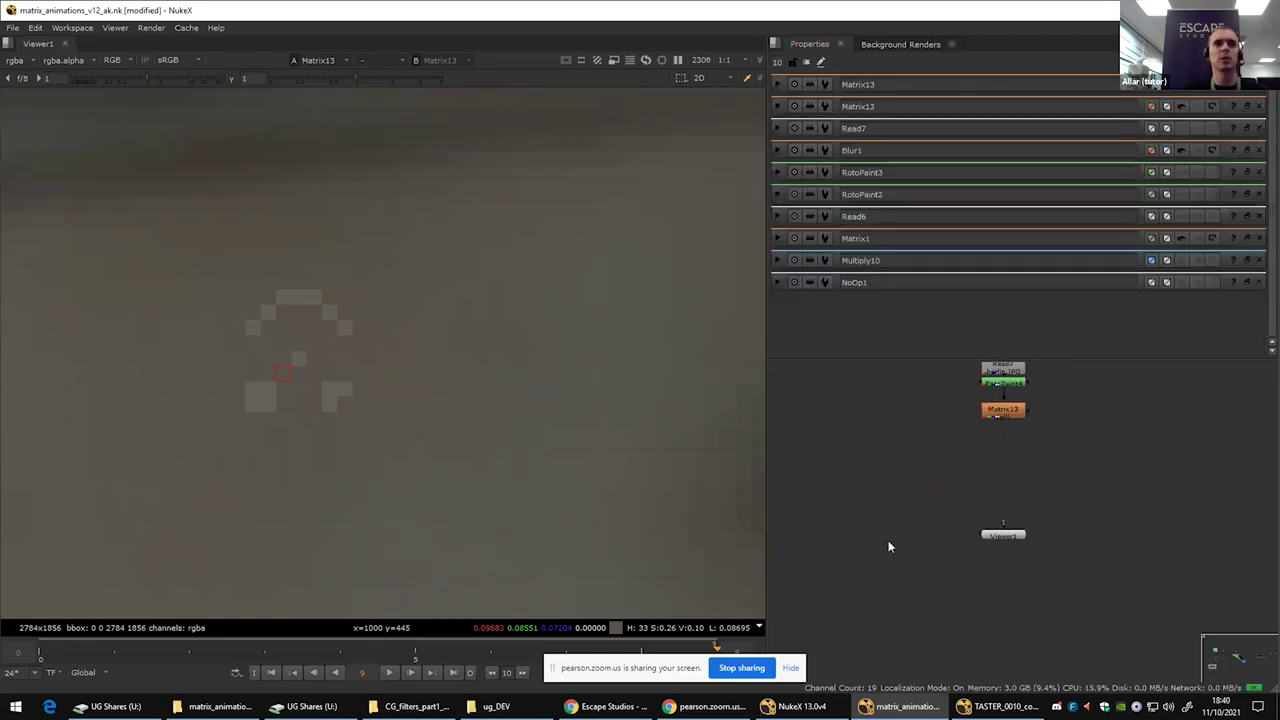
pyautogui.hotkey('ctrl', 'v')
pyautogui.press('1')
# Step: Move the Viewer1 node below the copied Read and RotoPaint nodes
pyautogui.moveTo(986, 537); pyautogui.dragTo(853, 648)
pyautogui.moveTo(926, 625); pyautogui.dragTo(1009, 573)
pyautogui.scroll(4, 997, 558)
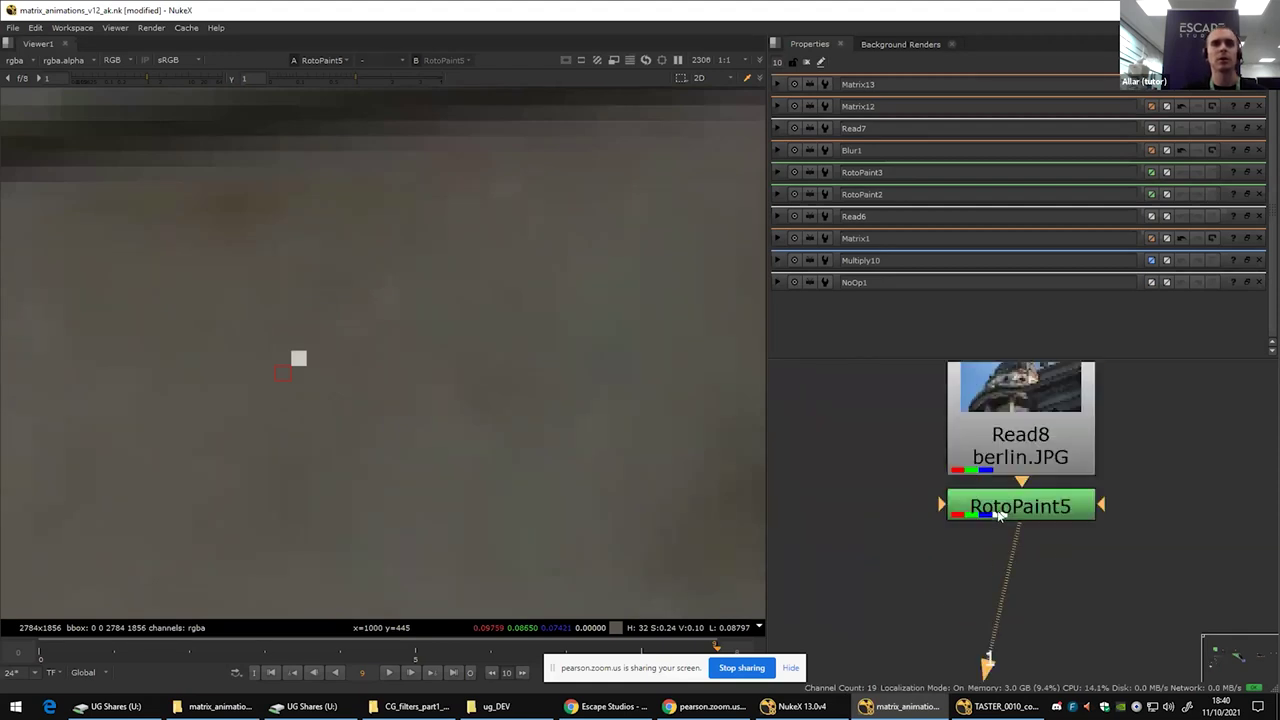
pyautogui.scroll(-4, 396, 371)
pyautogui.scroll(2, 396, 373)
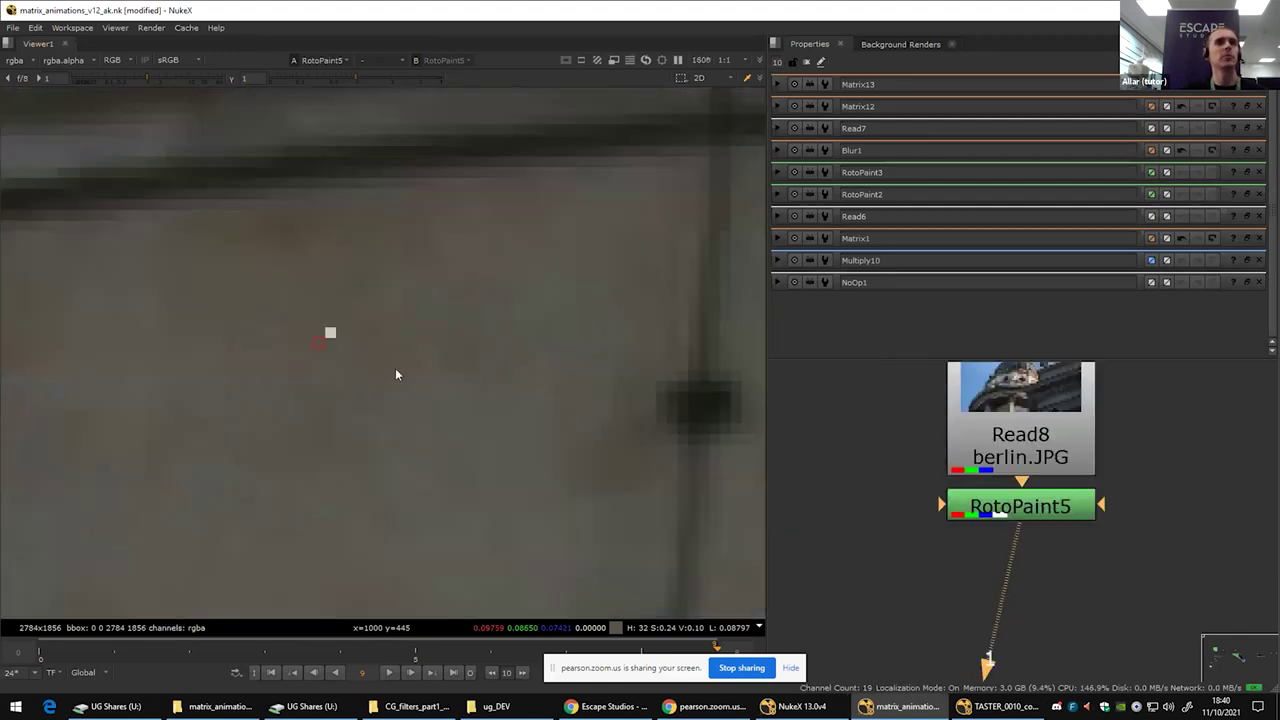
pyautogui.scroll(-2, 878, 476)
pyautogui.scroll(-3, 878, 476)
pyautogui.scroll(2, 822, 498)
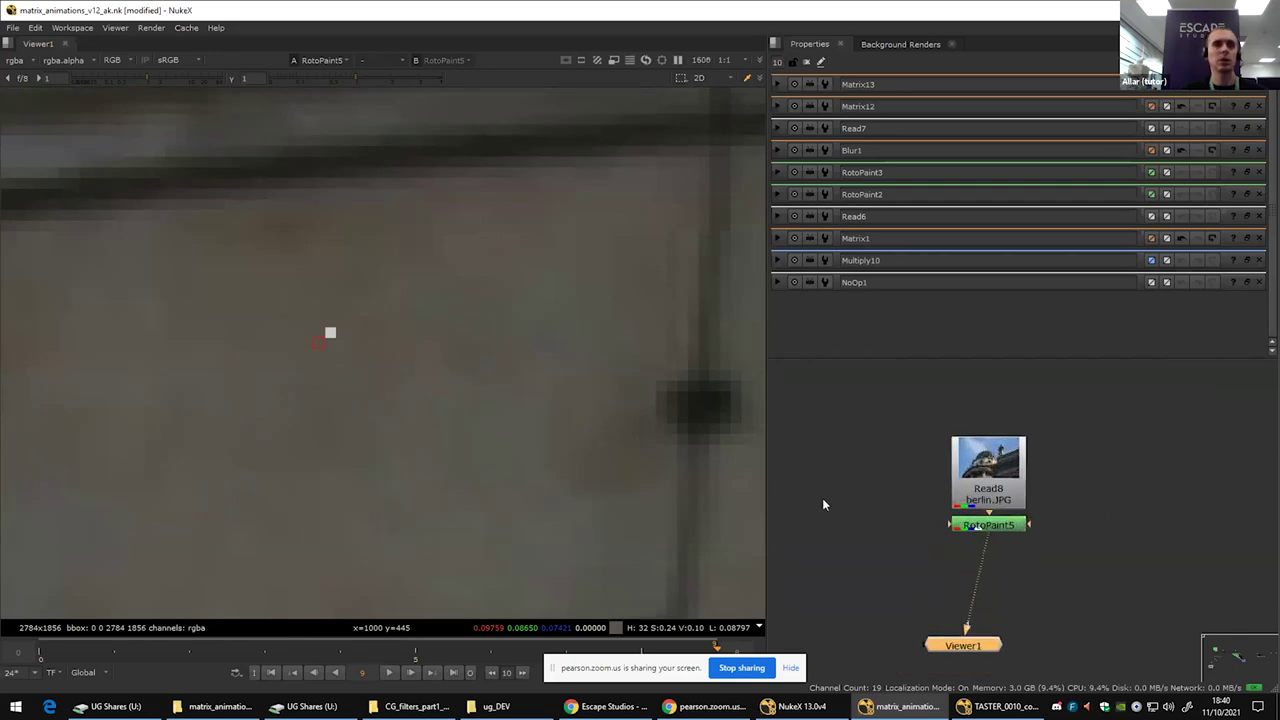
# Step: Add a Constant node beside the copied Read and RotoPaint nodes
pyautogui.press('Tab')
pyautogui.write('constant')
pyautogui.press('Return')
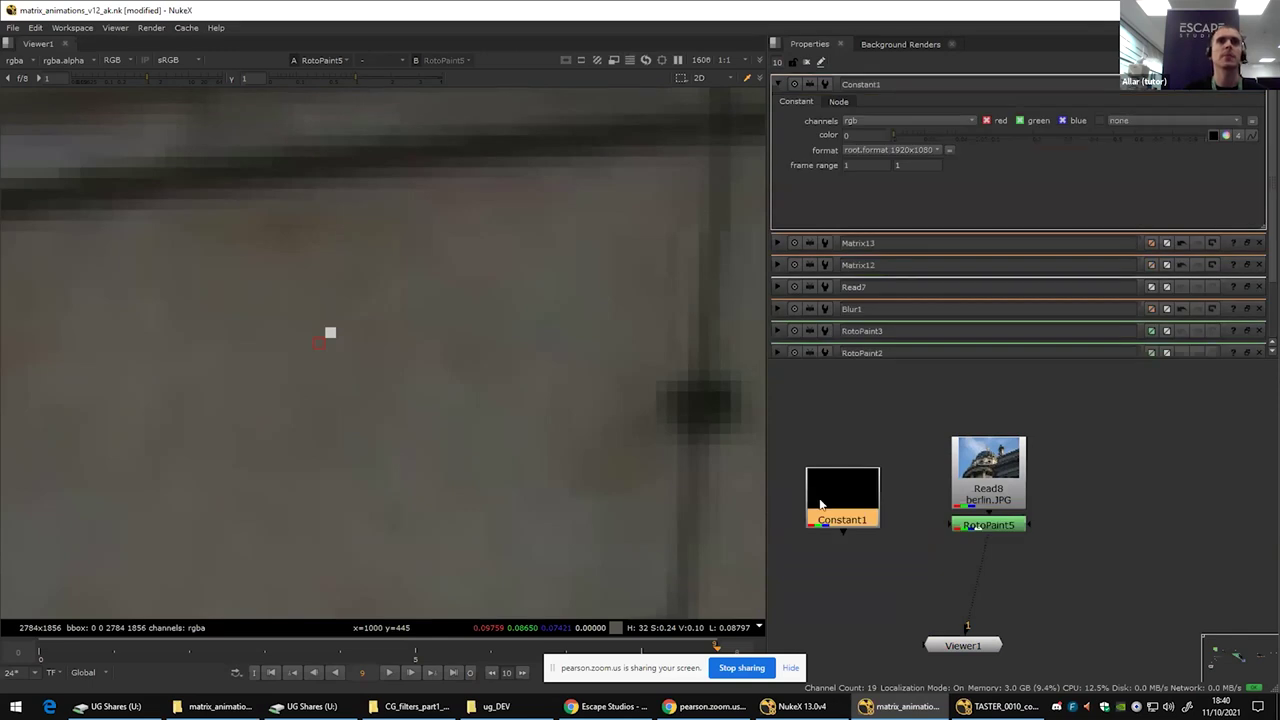
# Step: Move the Constant node slightly and attach a Crop node beneath it
pyautogui.moveTo(828, 508); pyautogui.dragTo(836, 494)
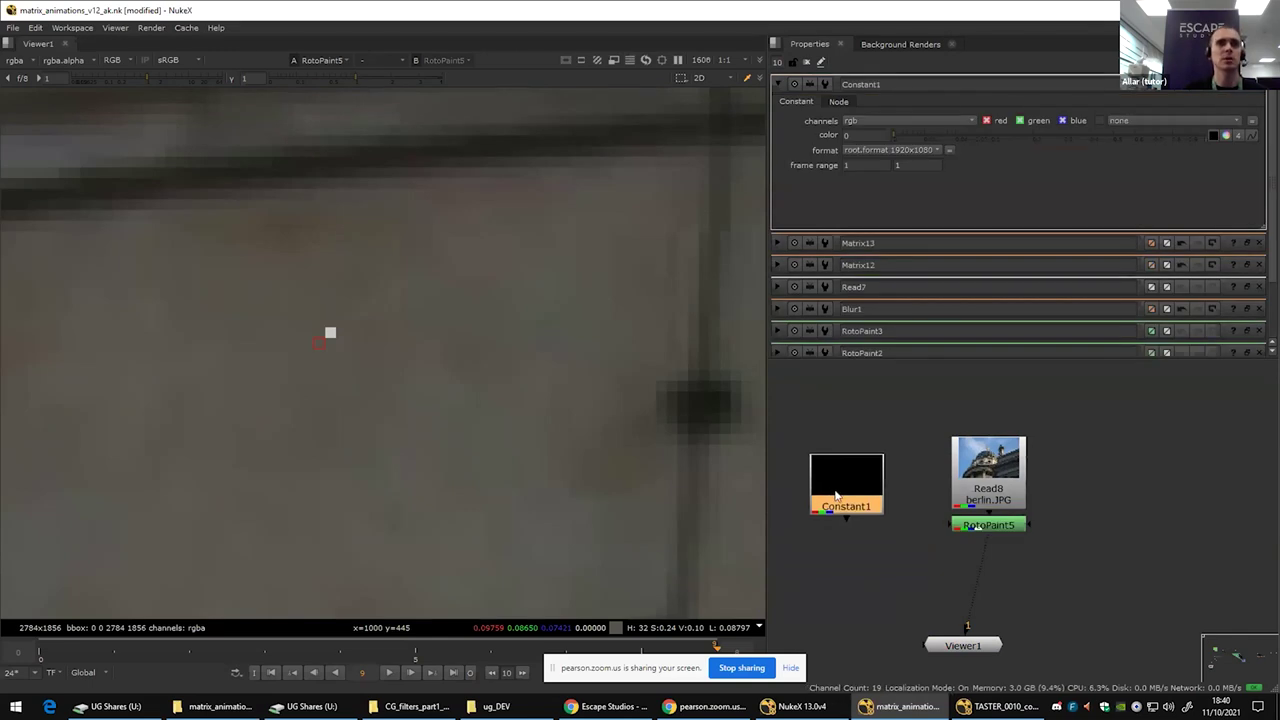
pyautogui.press('Tab')
pyautogui.write('crop')
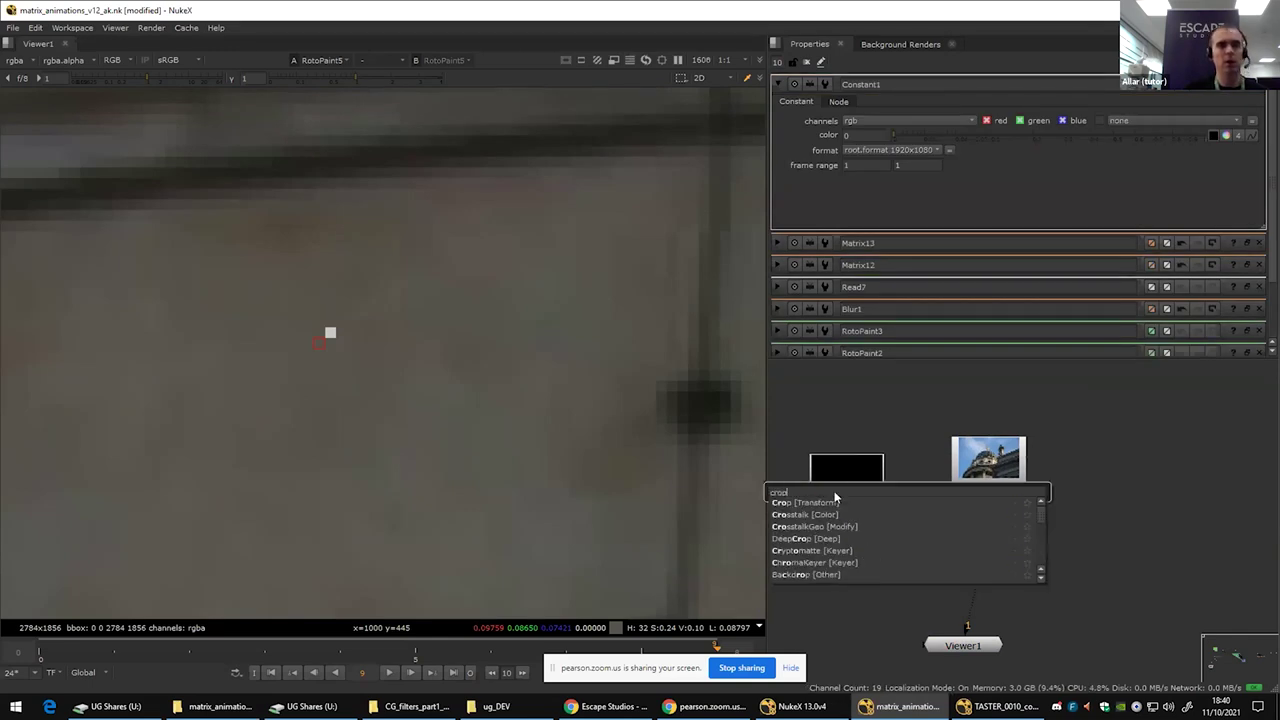
pyautogui.press('Return')
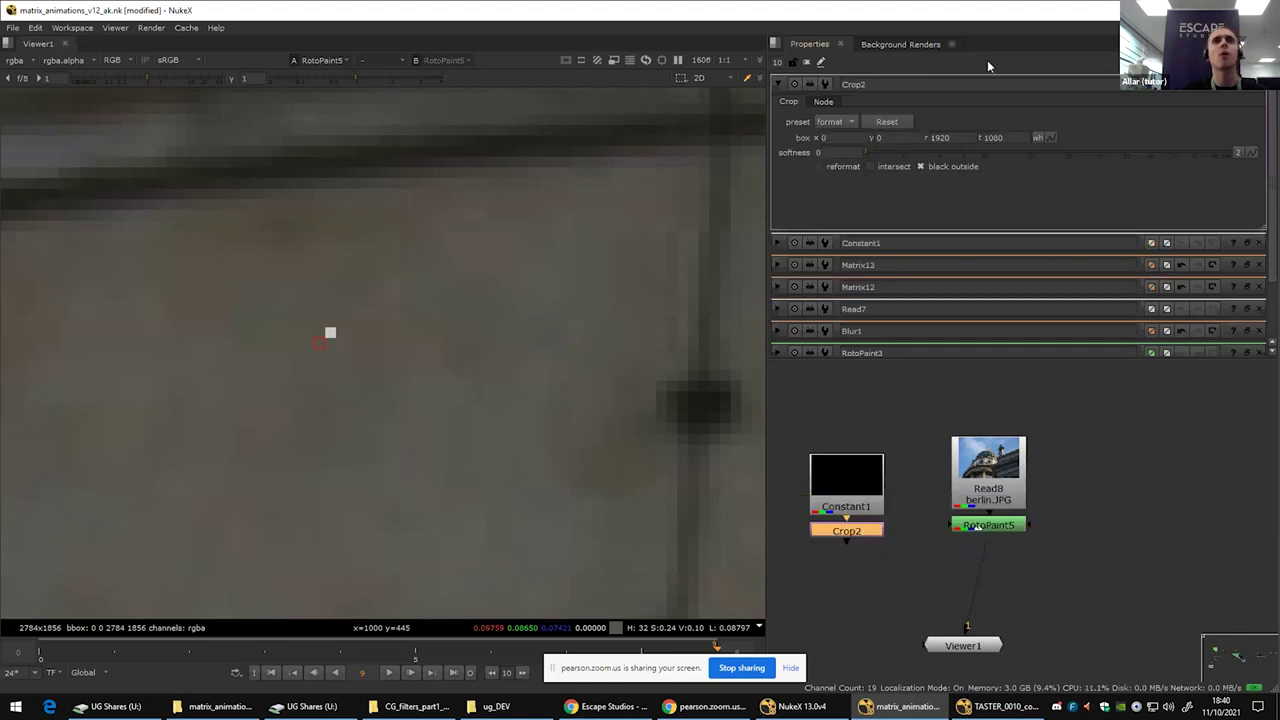
# Step: Set the Crop box to r 25 and t 25, enable reformat, disable black outside, and view the Crop's output
pyautogui.doubleClick(966, 137)
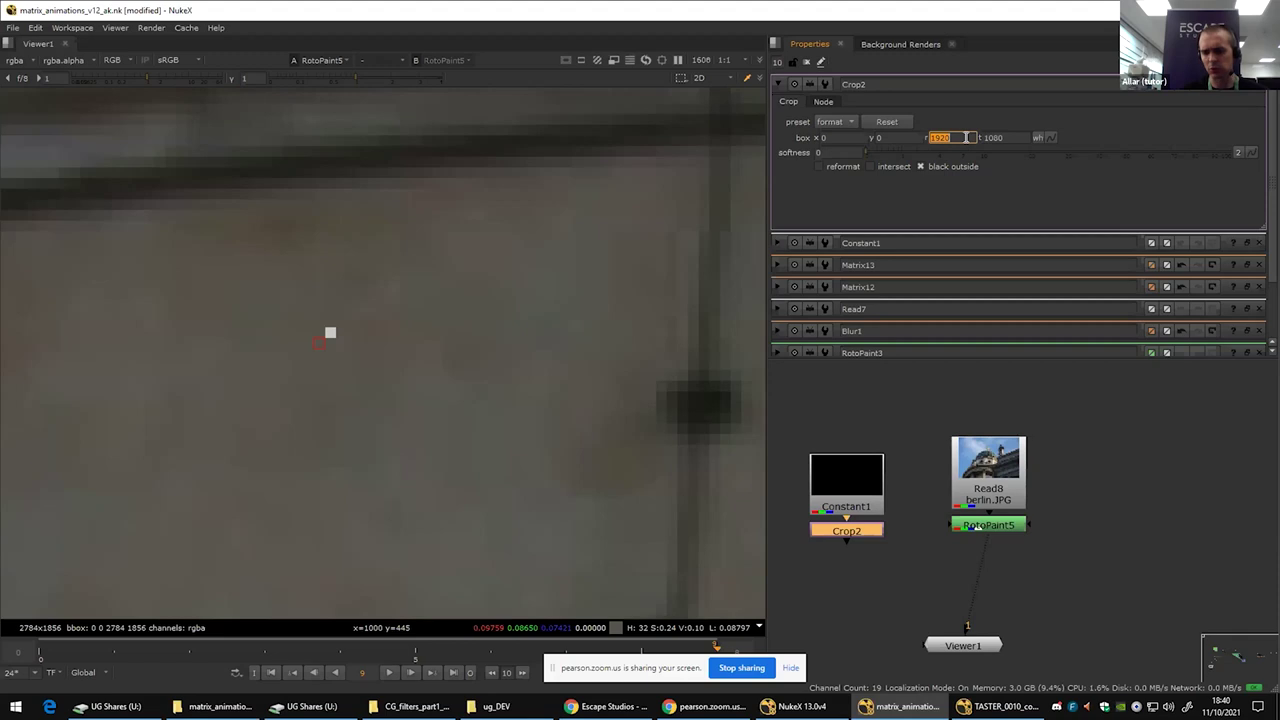
pyautogui.press('Tab')
pyautogui.write('2')
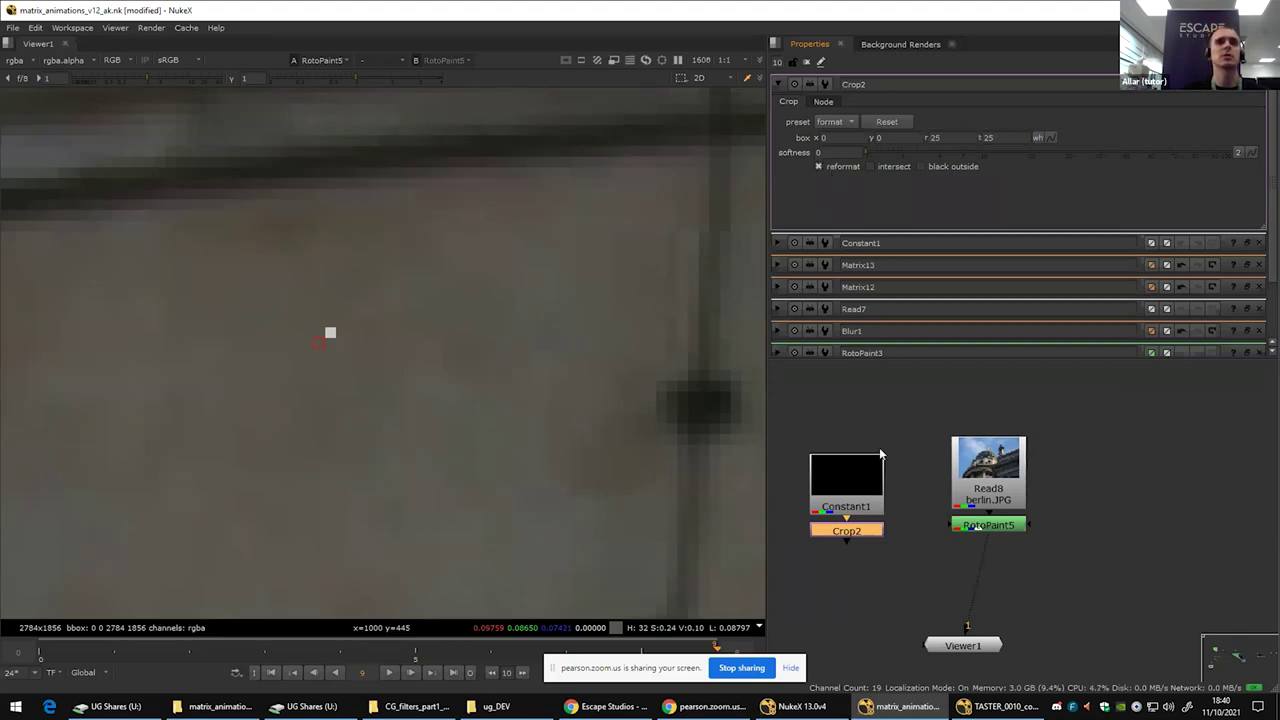
pyautogui.write('1f')
pyautogui.scroll(-3, 488, 412)
pyautogui.scroll(3, 487, 421)
pyautogui.doubleClick(812, 530)
pyautogui.scroll(-3, 850, 545)
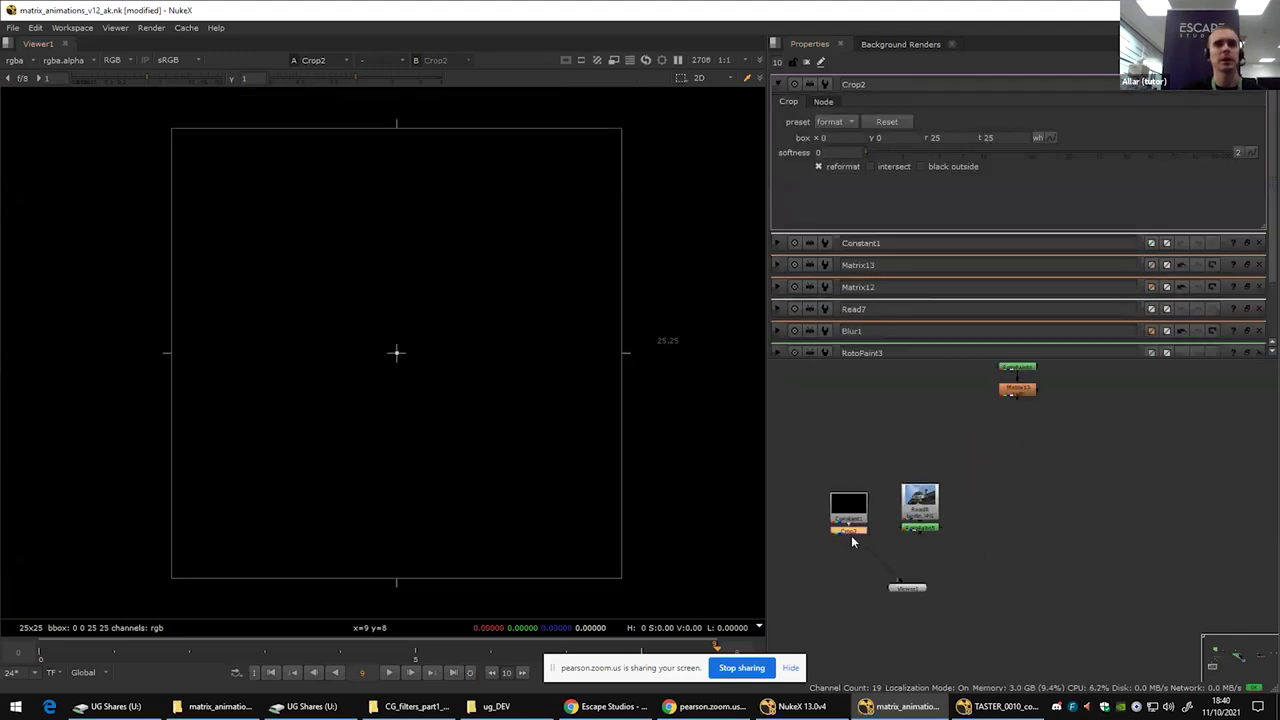
# Step: Add a RotoPaint node below the Crop and set its brush to size 1 and hardness 1
pyautogui.press('p')
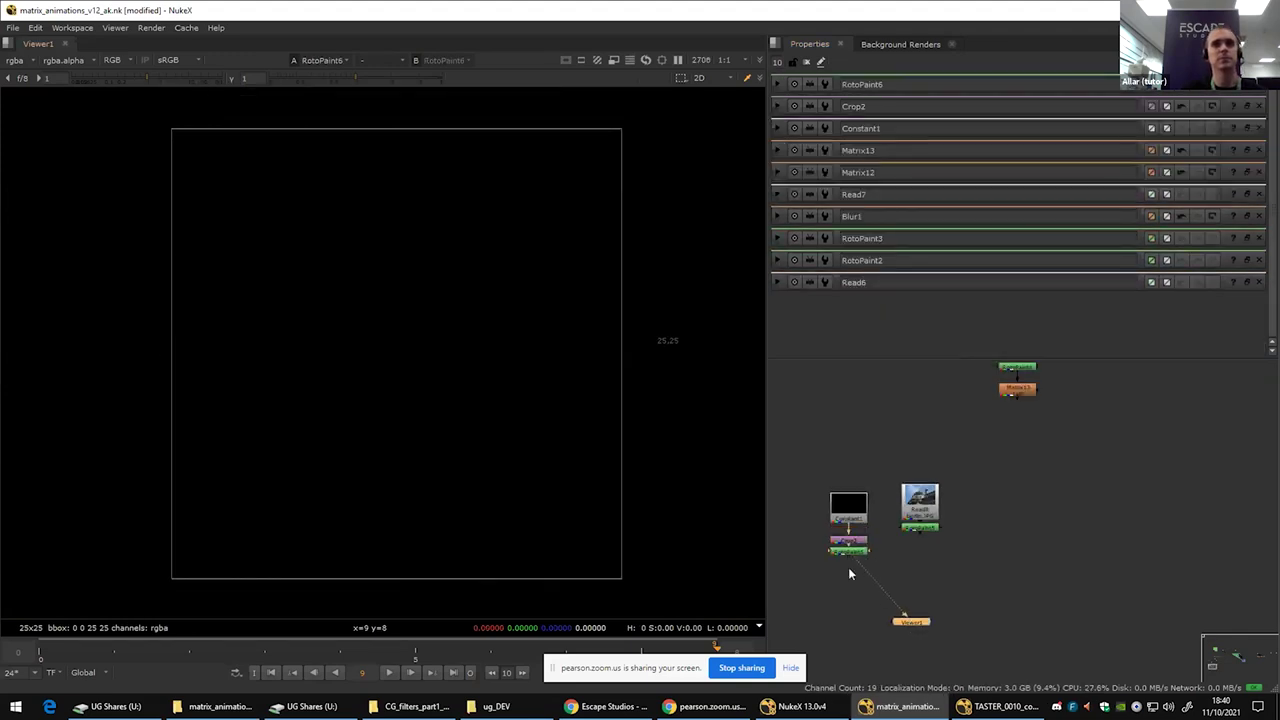
pyautogui.click(13, 178)
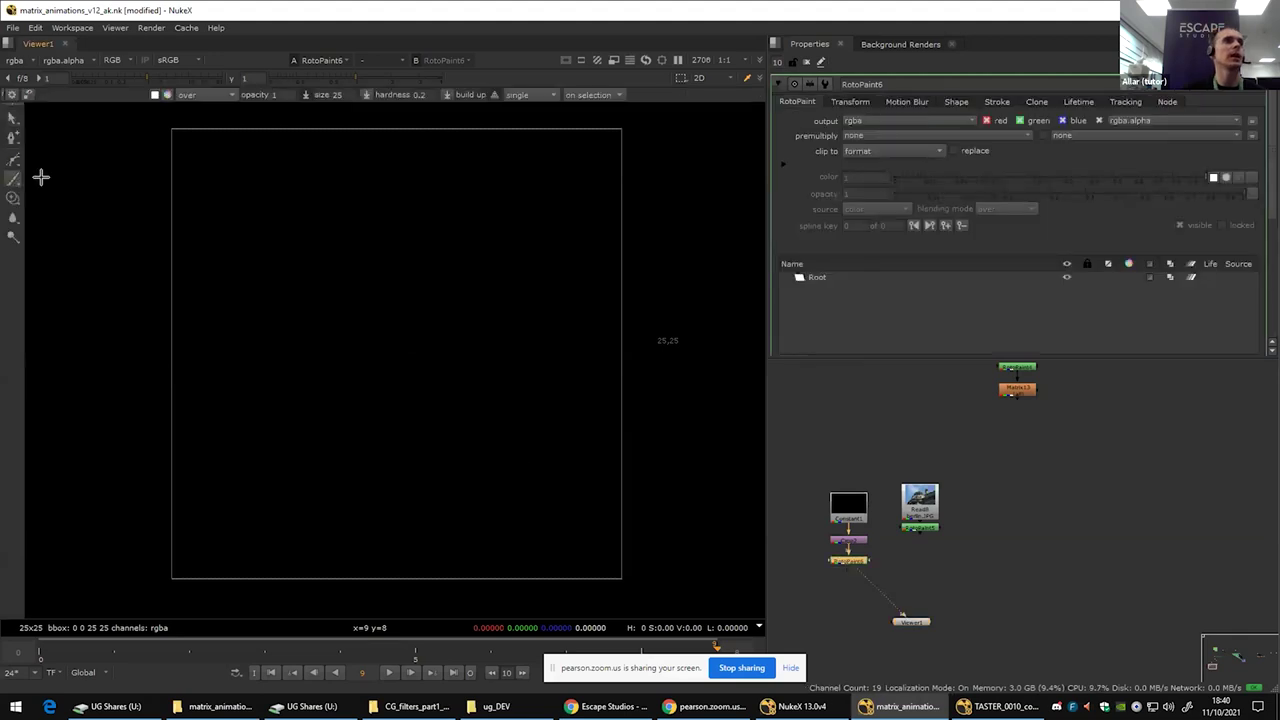
pyautogui.moveTo(255, 377); pyautogui.dragTo(200, 377)
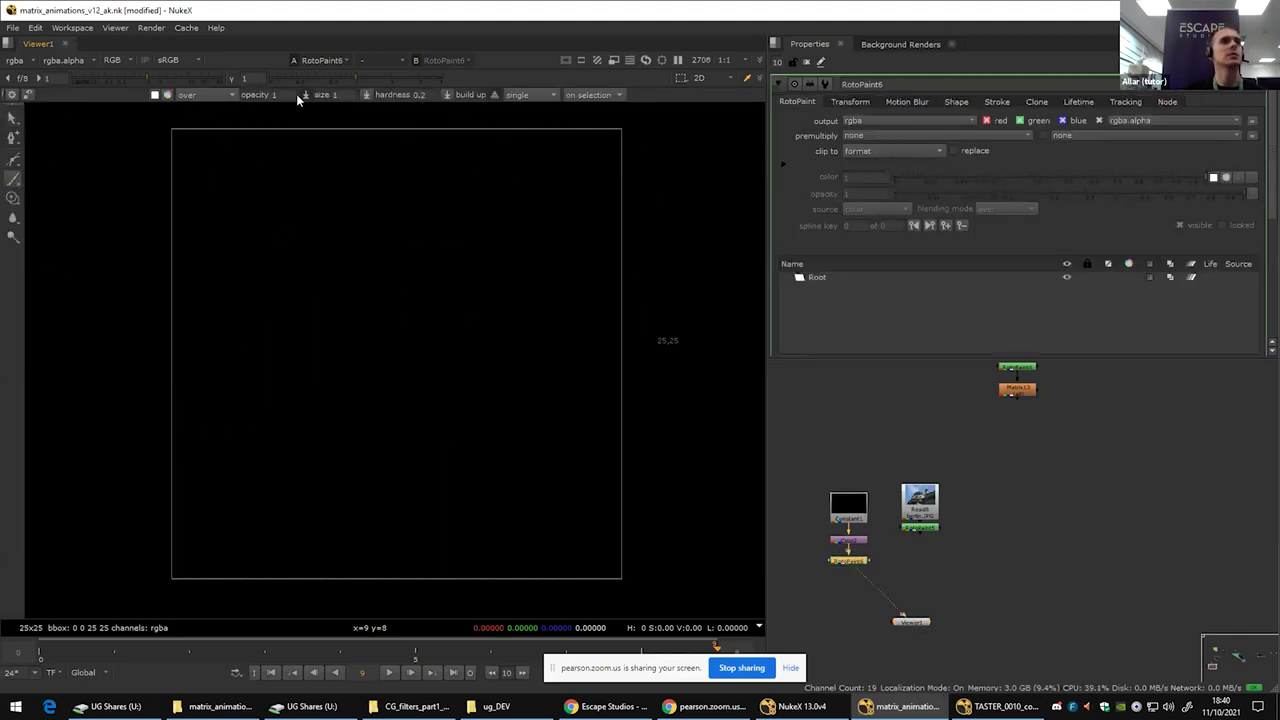
pyautogui.click(440, 172)
pyautogui.hotkey('ctrl', 'z')
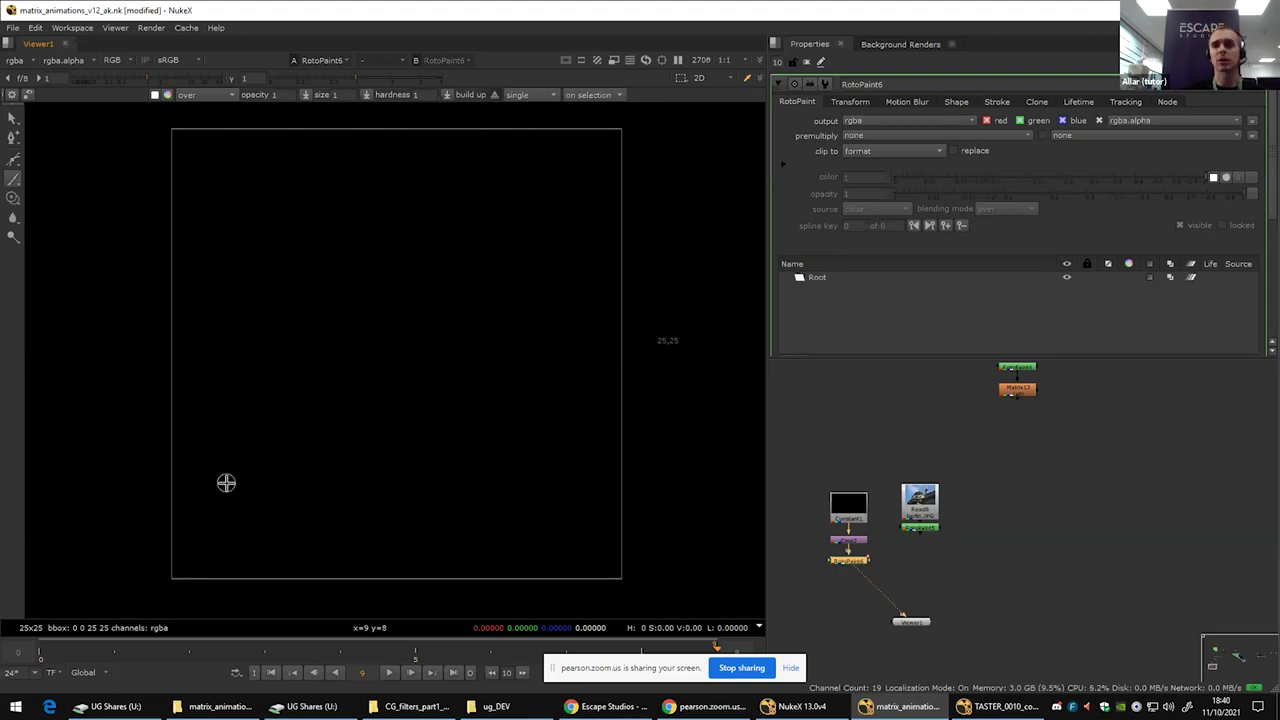
pyautogui.moveTo(226, 487)
pyautogui.mouseDown()
pyautogui.moveTo(297, 206)
pyautogui.moveTo(345, 340)
pyautogui.moveTo(435, 500)
pyautogui.mouseUp()
pyautogui.moveTo(518, 212)
pyautogui.mouseDown()
pyautogui.moveTo(370, 322)
pyautogui.moveTo(540, 455)
pyautogui.mouseUp()
pyautogui.moveTo(290, 378); pyautogui.dragTo(350, 380)
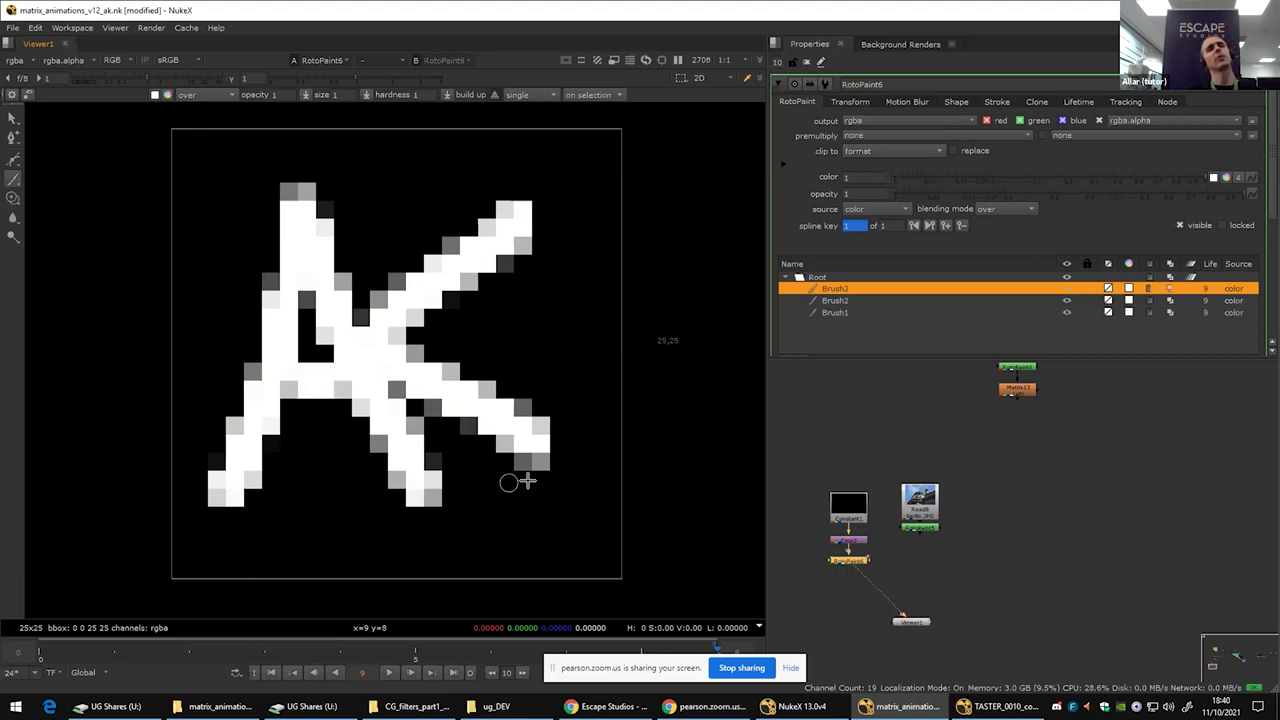
pyautogui.moveTo(528, 446); pyautogui.dragTo(565, 484)
pyautogui.moveTo(374, 194); pyautogui.dragTo(370, 238)
pyautogui.moveTo(370, 238); pyautogui.dragTo(368, 331)
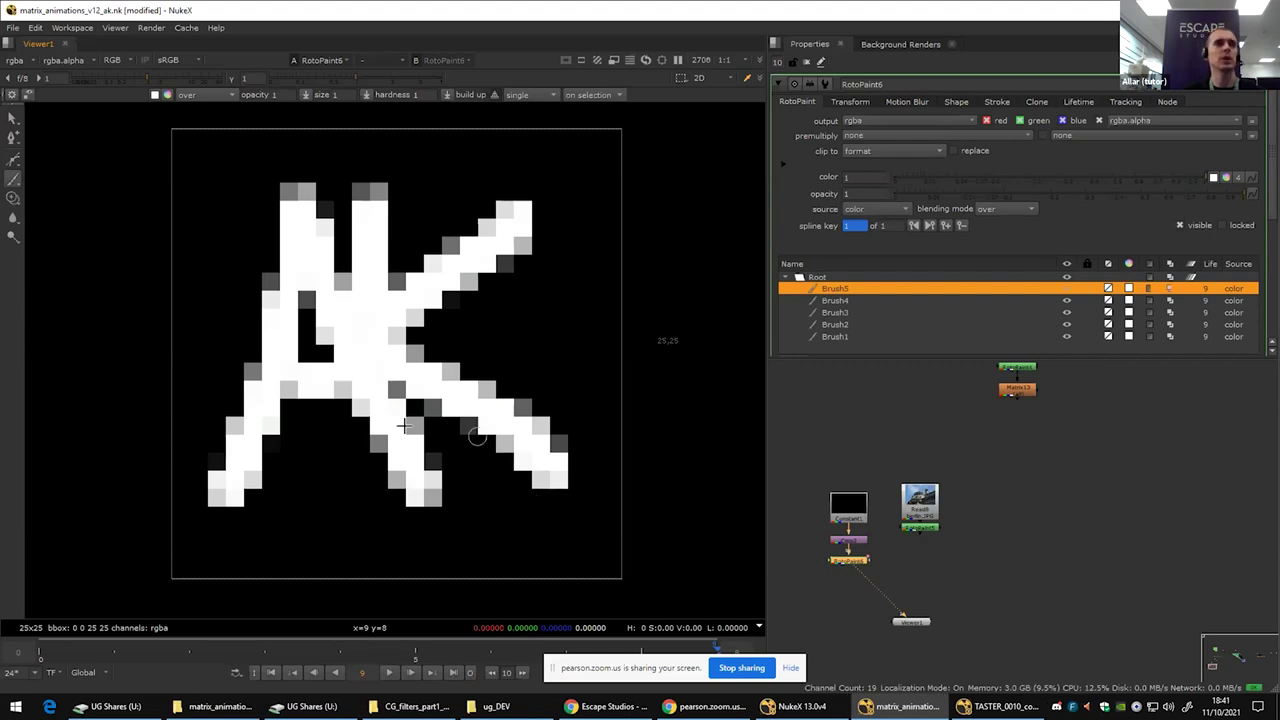
pyautogui.hotkey('ctrl', 'z')
pyautogui.hotkey('ctrl', 'z')
pyautogui.hotkey('ctrl', 'z')
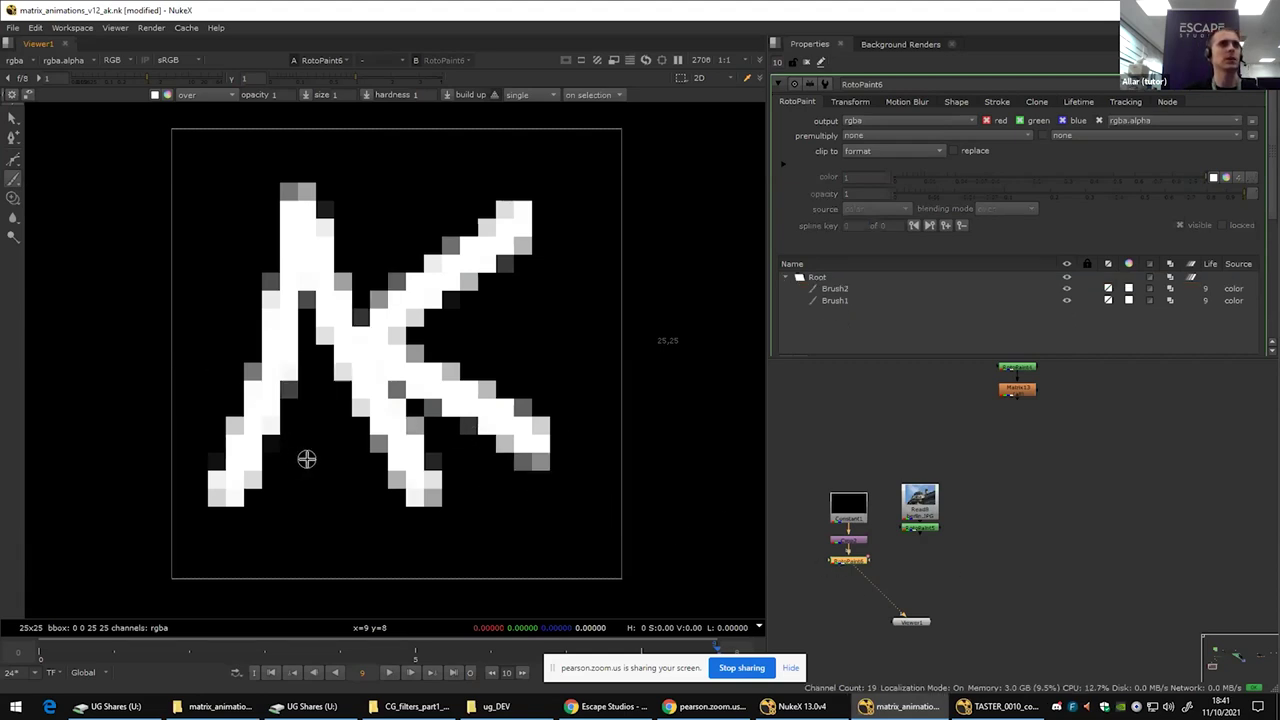
pyautogui.hotkey('ctrl', 'z')
pyautogui.hotkey('ctrl', 'z')
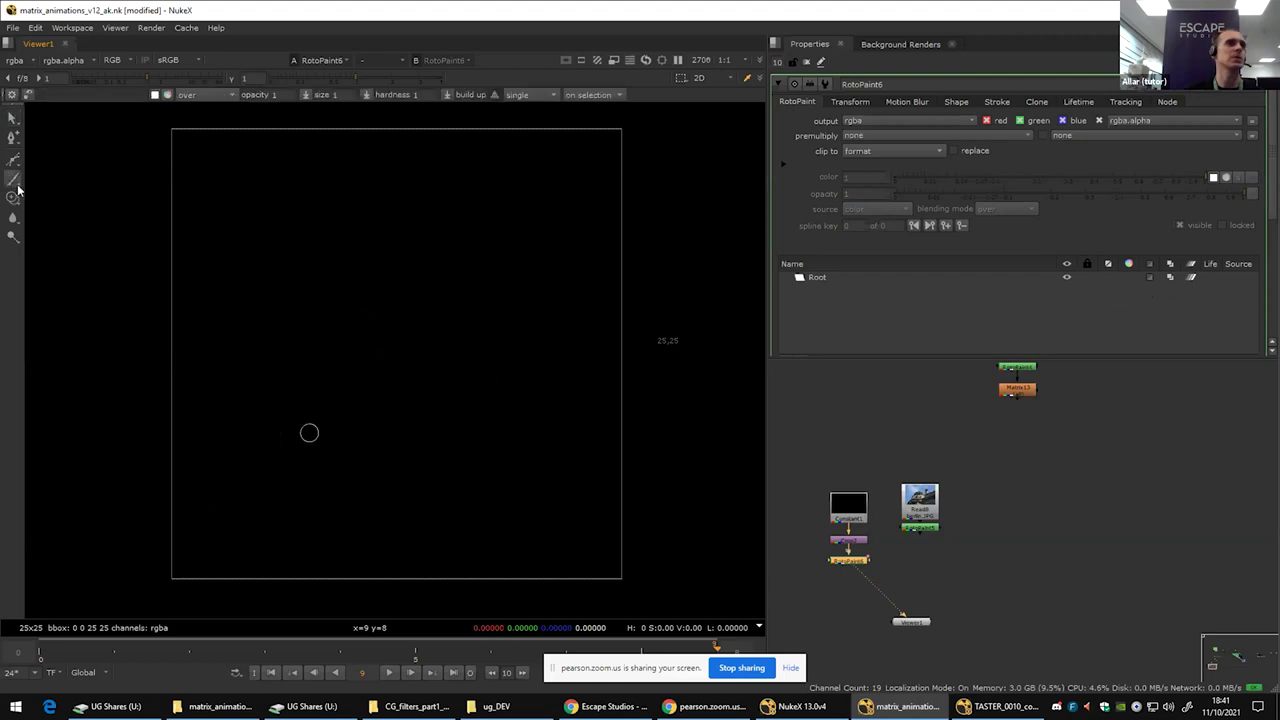
# Step: Paint a white cat face filling the 25 x 25 frame, with an eared outline, two eyes, a nose and a mouth
pyautogui.moveTo(234, 351)
pyautogui.mouseDown()
pyautogui.moveTo(220, 346)
pyautogui.moveTo(216, 428)
pyautogui.moveTo(251, 160)
pyautogui.moveTo(315, 250)
pyautogui.moveTo(449, 255)
pyautogui.moveTo(522, 165)
pyautogui.moveTo(540, 262)
pyautogui.moveTo(582, 305)
pyautogui.moveTo(624, 426)
pyautogui.moveTo(520, 555)
pyautogui.moveTo(277, 506)
pyautogui.moveTo(215, 400)
pyautogui.mouseUp()
pyautogui.click(286, 346)
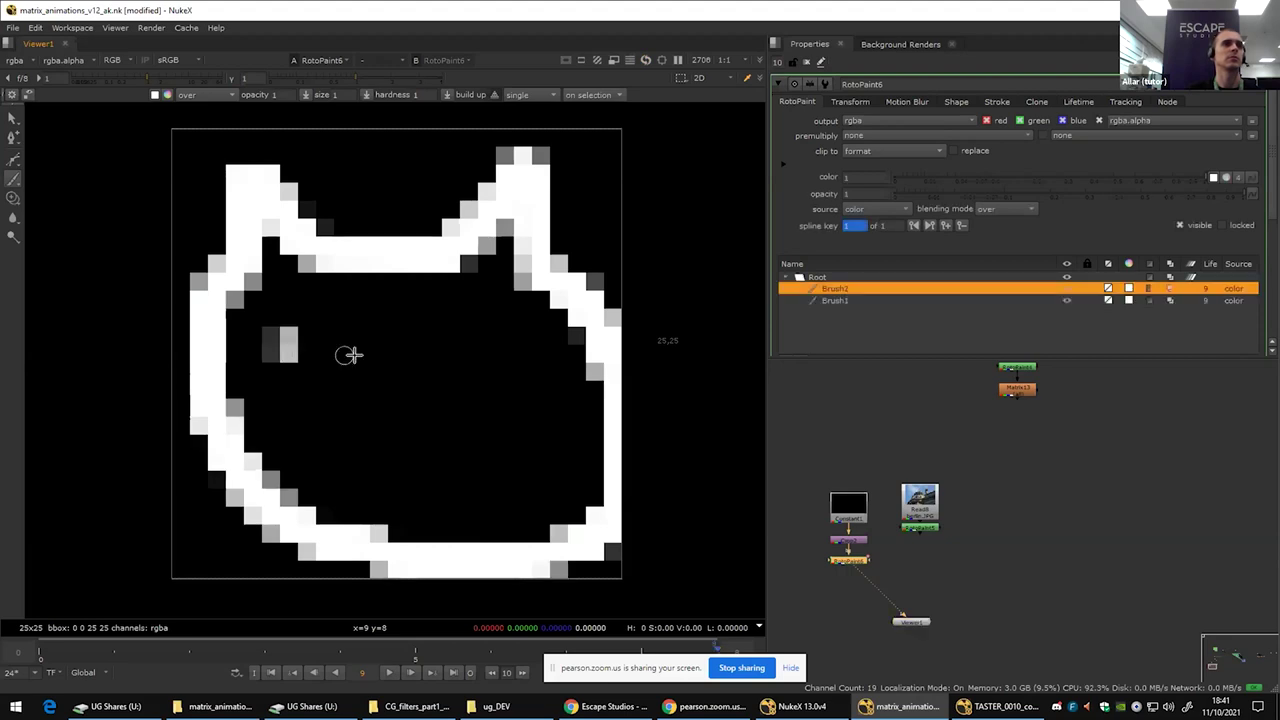
pyautogui.click(462, 342)
pyautogui.moveTo(387, 414); pyautogui.dragTo(320, 472)
pyautogui.moveTo(386, 410)
pyautogui.mouseDown()
pyautogui.moveTo(506, 460)
pyautogui.moveTo(387, 372)
pyautogui.mouseUp()
pyautogui.moveTo(372, 440); pyautogui.dragTo(374, 466)
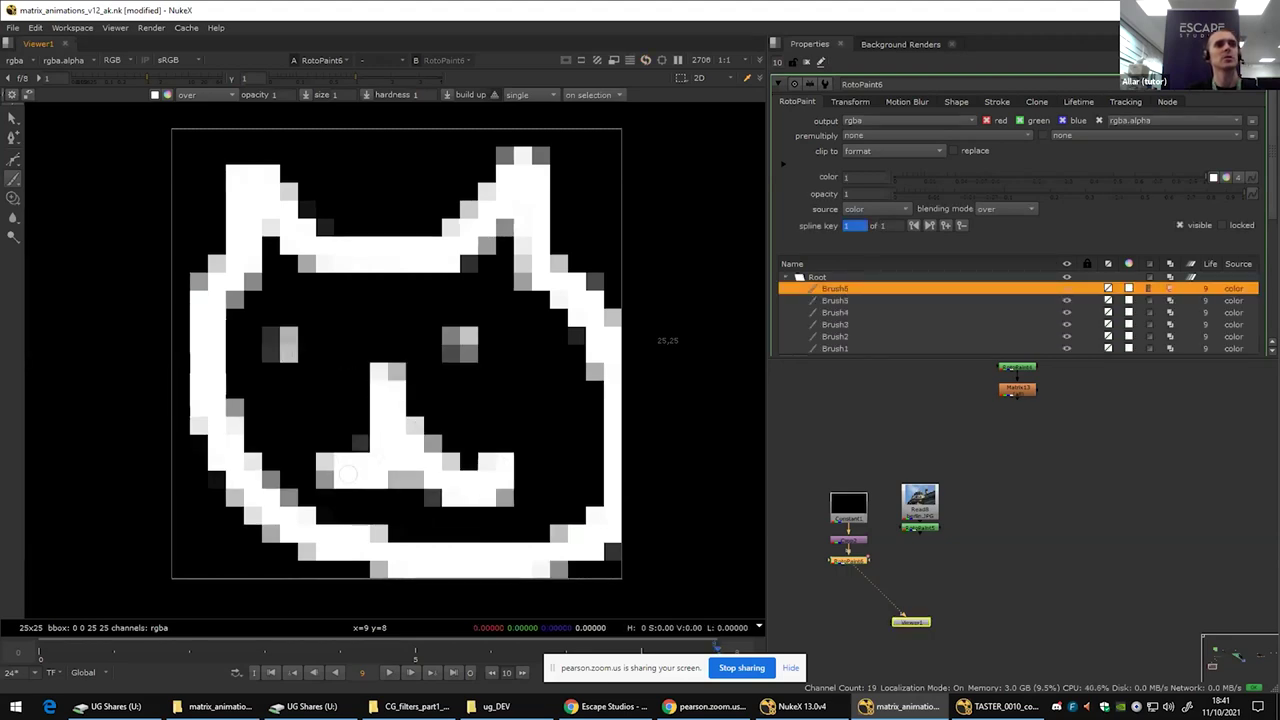
# Step: Leave the paint brush, view the RotoPaint6 output and inspect the pixels of the painted cat face
pyautogui.scroll(-4, 866, 508)
pyautogui.scroll(5, 870, 513)
pyautogui.scroll(-2, 882, 548)
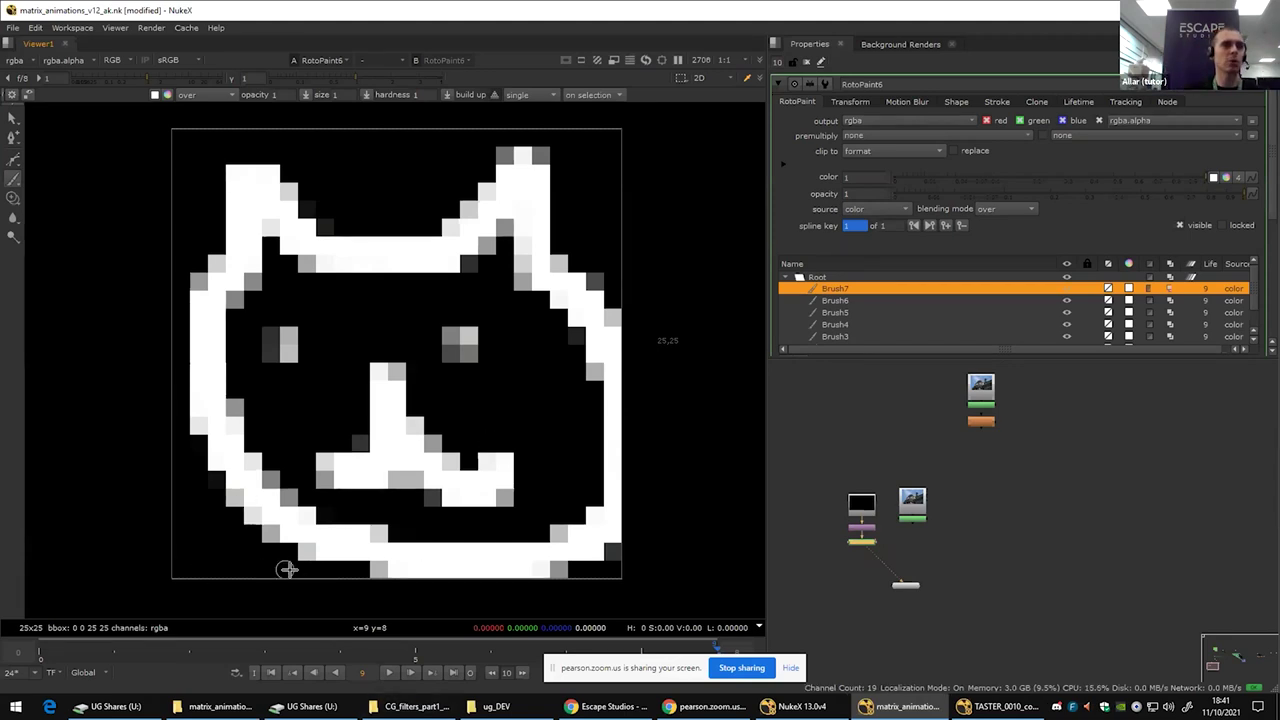
pyautogui.click(13, 118)
pyautogui.moveTo(870, 550); pyautogui.dragTo(855, 576)
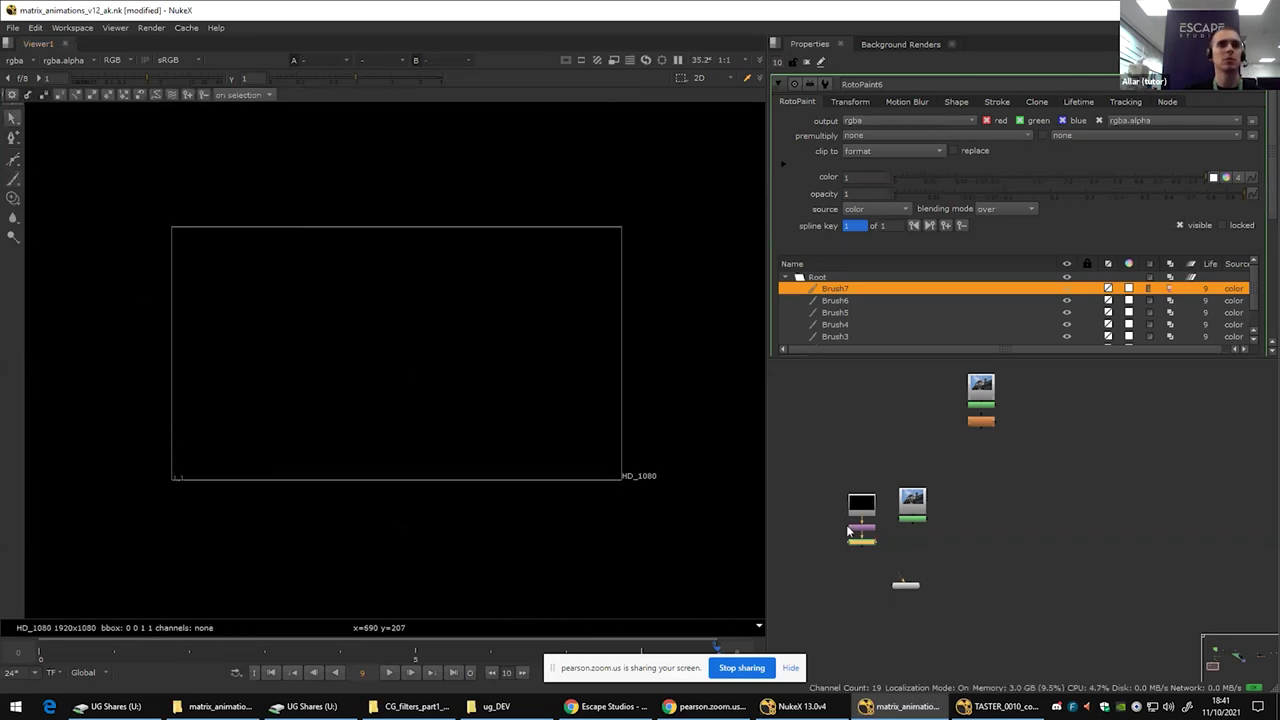
pyautogui.press('1')
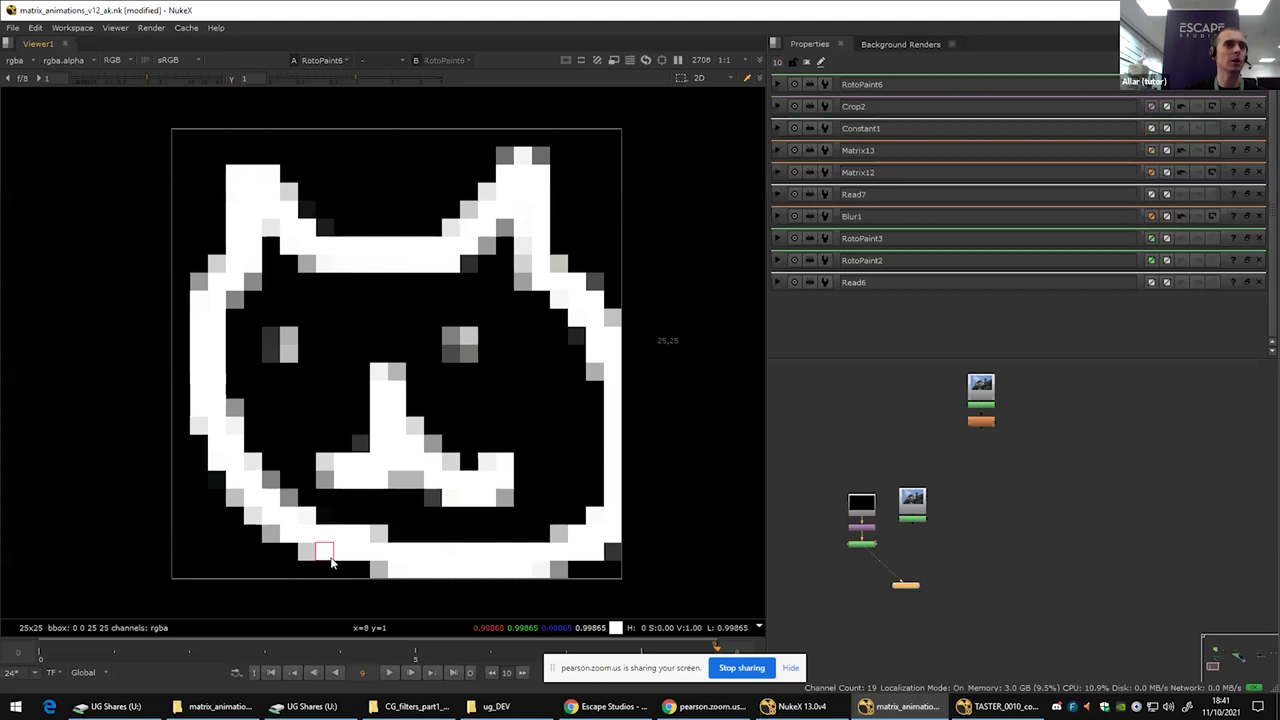
pyautogui.scroll(2, 332, 563)
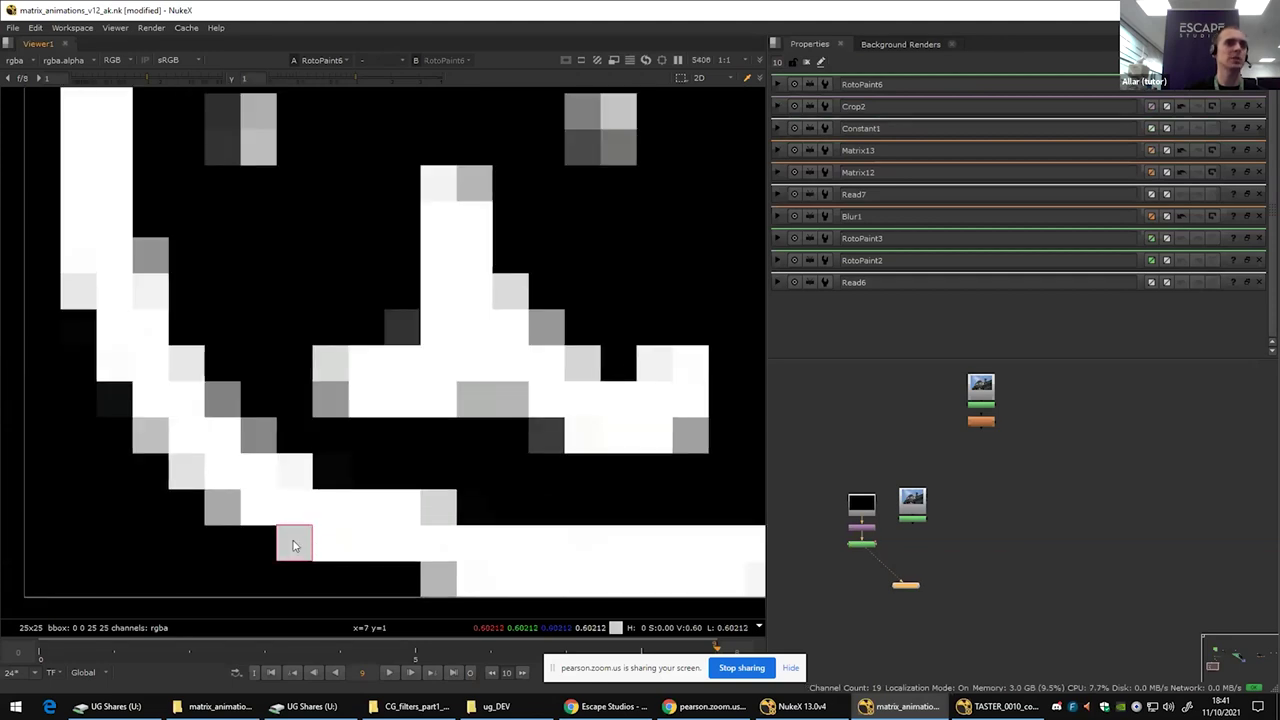
pyautogui.scroll(-2, 293, 545)
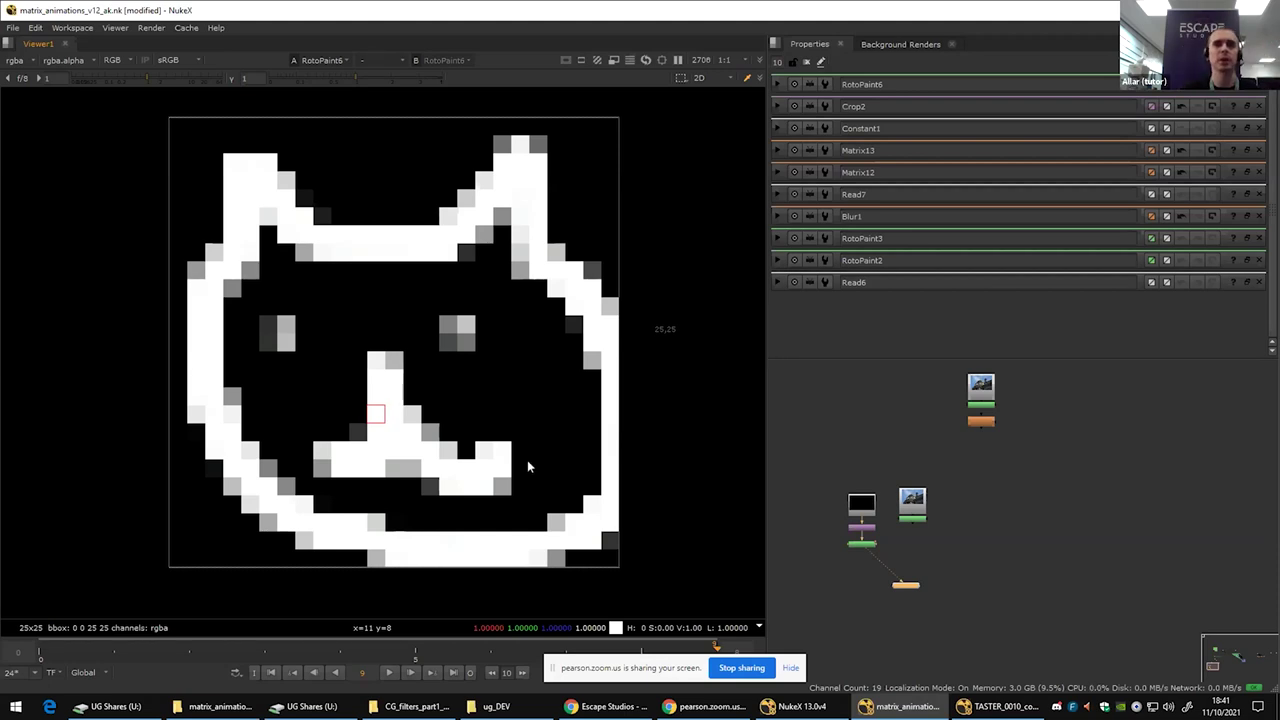
# Step: Add a Convolve node between the cat-face RotoPaint and the berlin.JPG branch
pyautogui.scroll(2, 580, 438)
pyautogui.scroll(2, 975, 530)
pyautogui.moveTo(873, 548); pyautogui.dragTo(947, 548)
pyautogui.scroll(1, 935, 547)
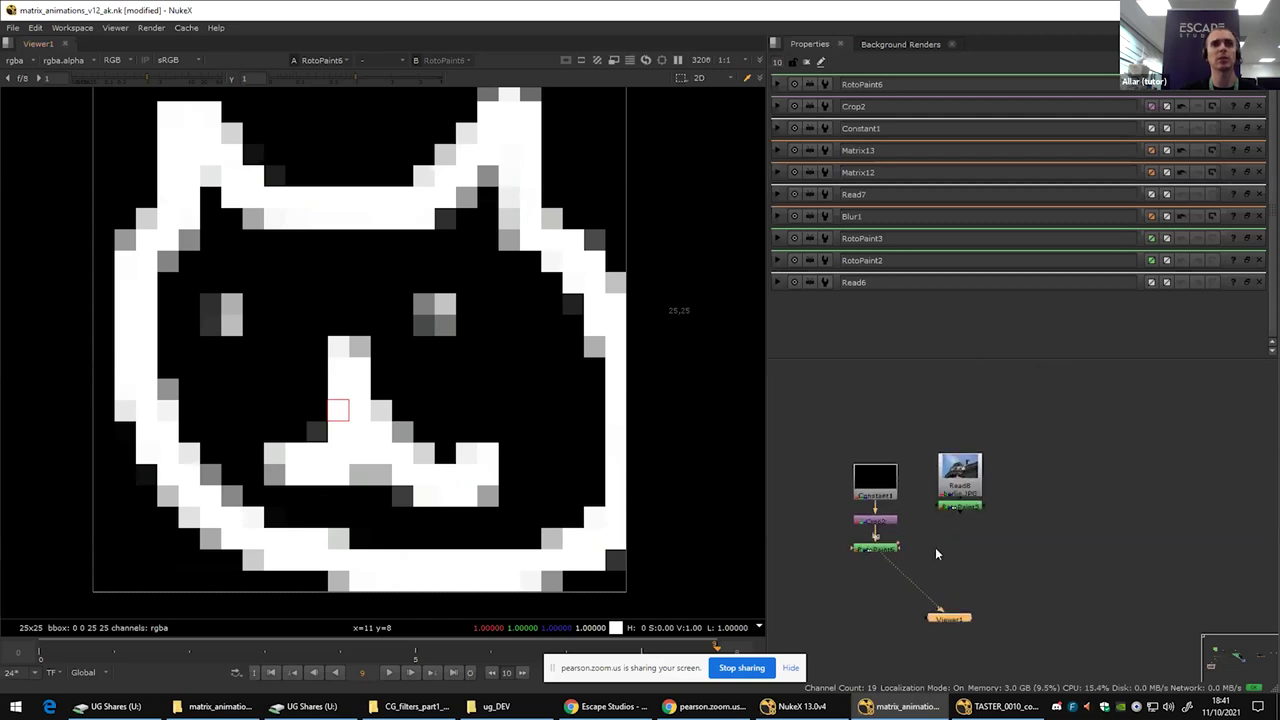
pyautogui.scroll(3, 935, 547)
pyautogui.press('Tab')
pyautogui.write('conv')
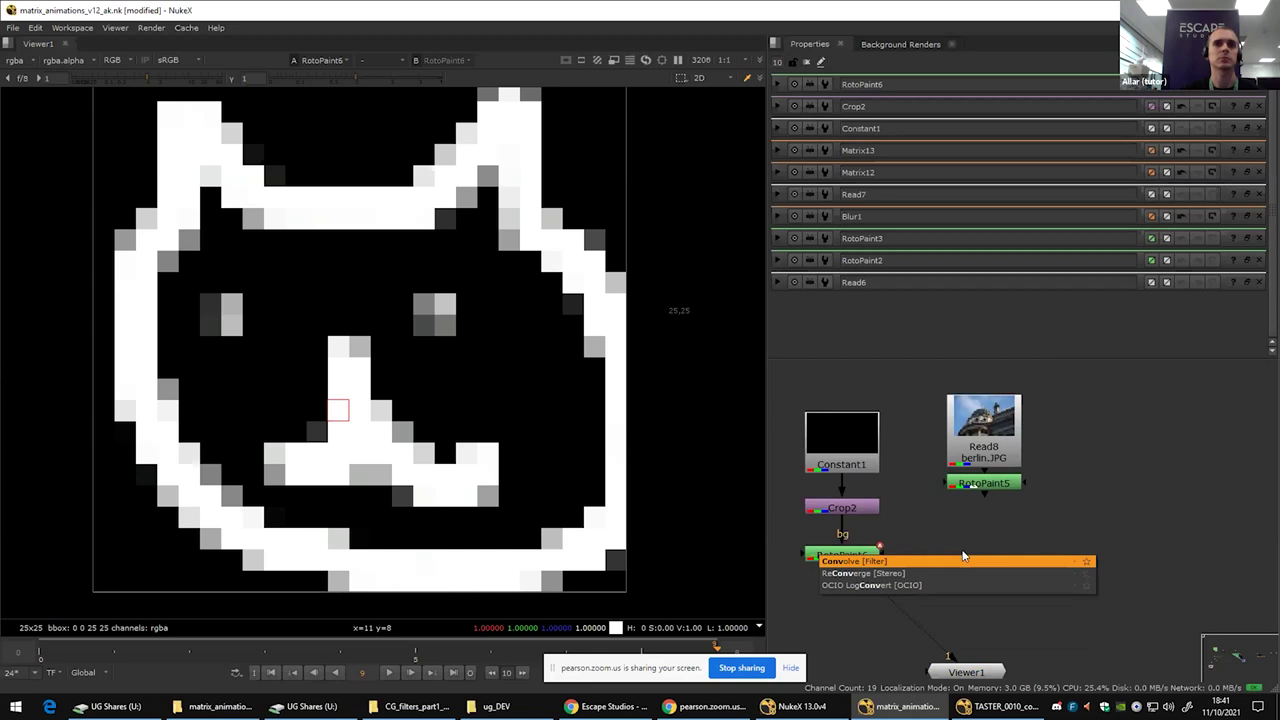
pyautogui.press('Return')
# Step: Connect the Convolve's filter input to RotoPaint6 and its image input to RotoPaint5, and view the Convolve
pyautogui.moveTo(940, 560); pyautogui.dragTo(870, 562)
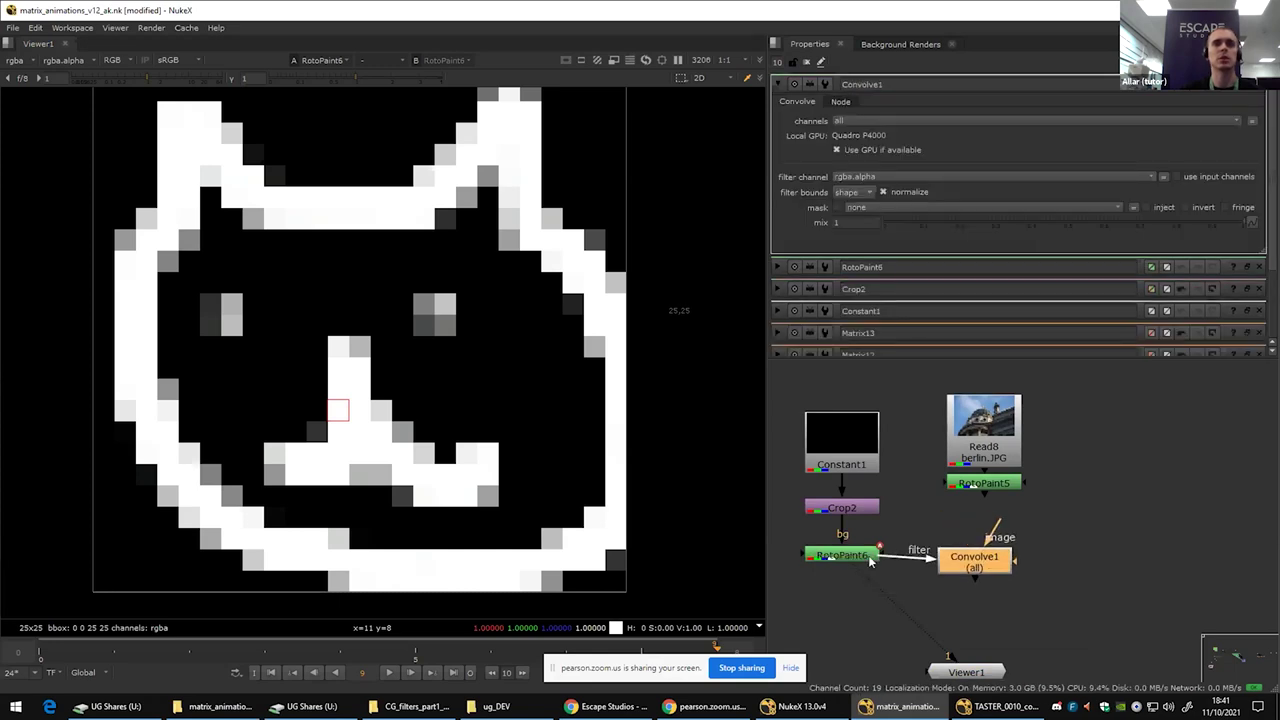
pyautogui.moveTo(998, 522); pyautogui.dragTo(984, 487)
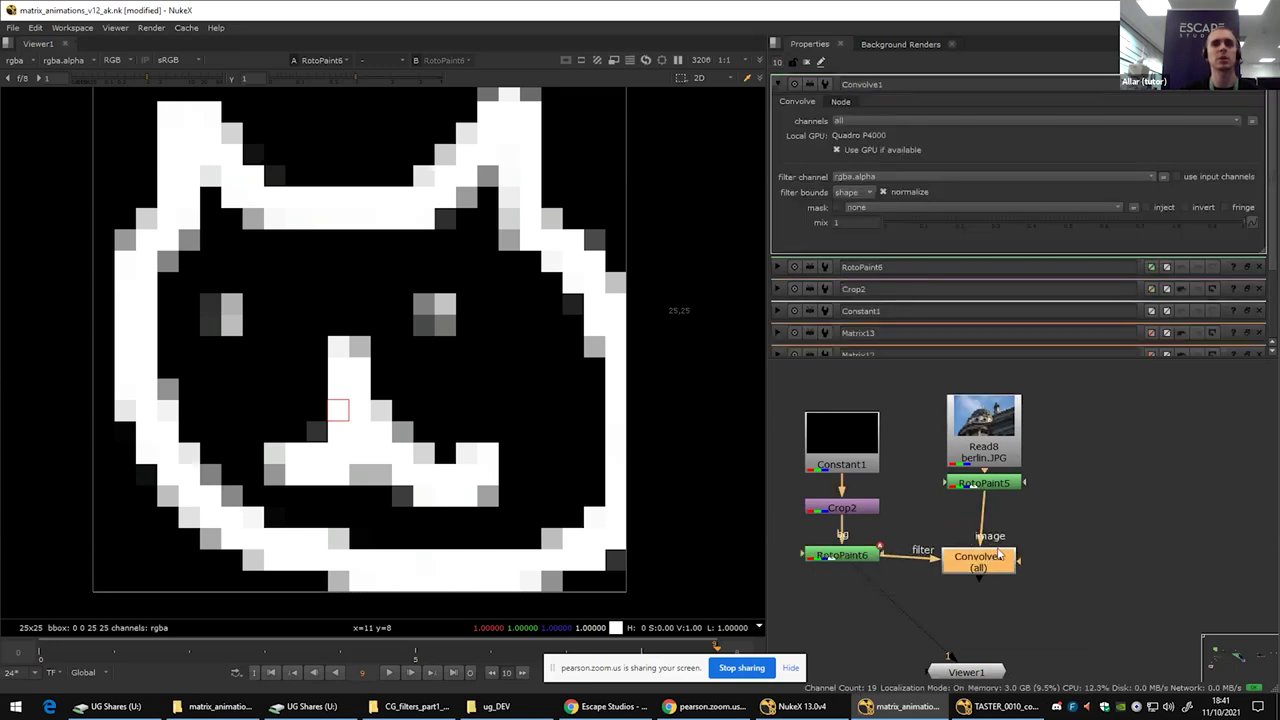
pyautogui.press('1')
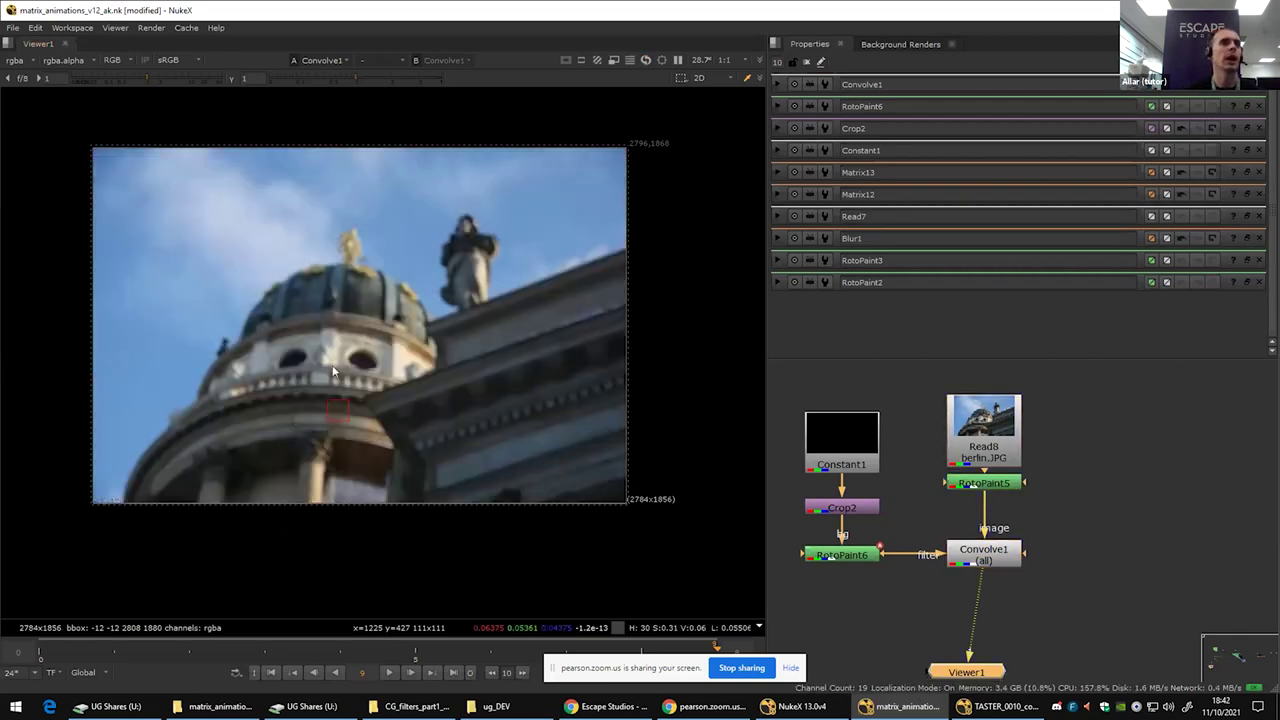
# Step: Examine the convolved berlin image up close around the dome, balustrade and dark cornice
pyautogui.scroll(10, 324, 300)
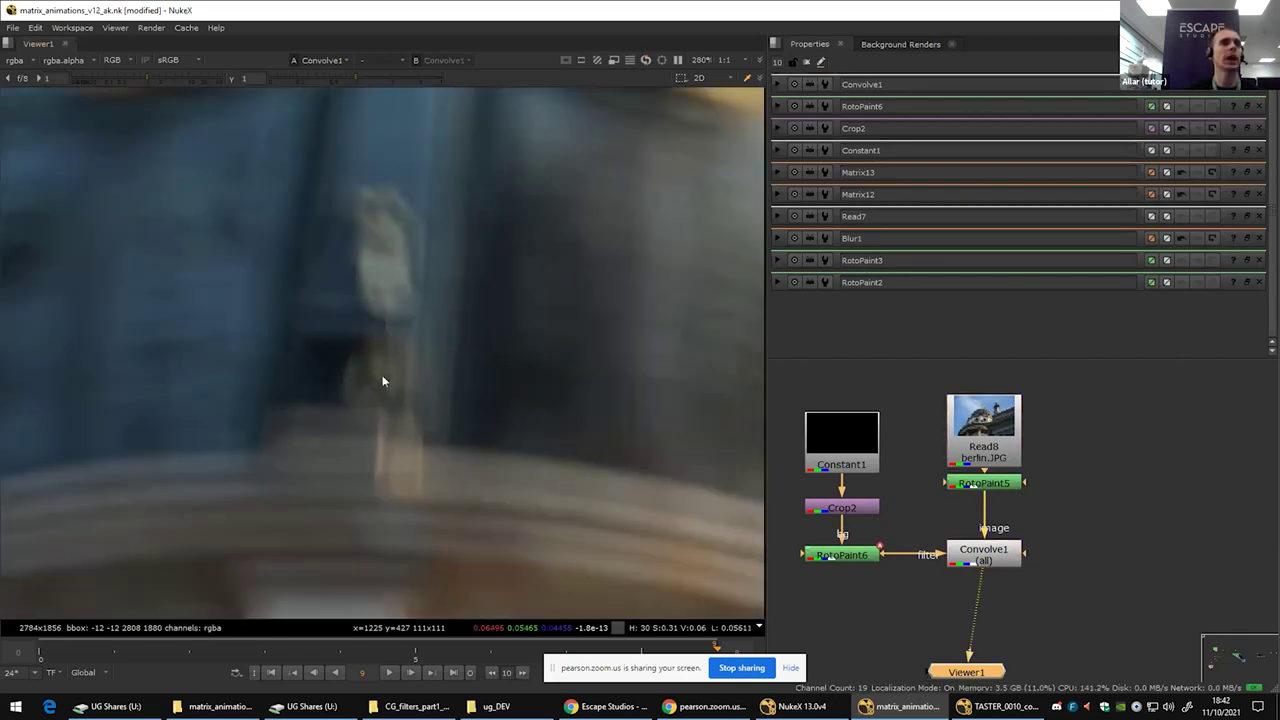
pyautogui.scroll(-4, 384, 386)
pyautogui.moveTo(386, 397); pyautogui.dragTo(401, 276)
pyautogui.scroll(-3, 512, 468)
pyautogui.scroll(6, 417, 516)
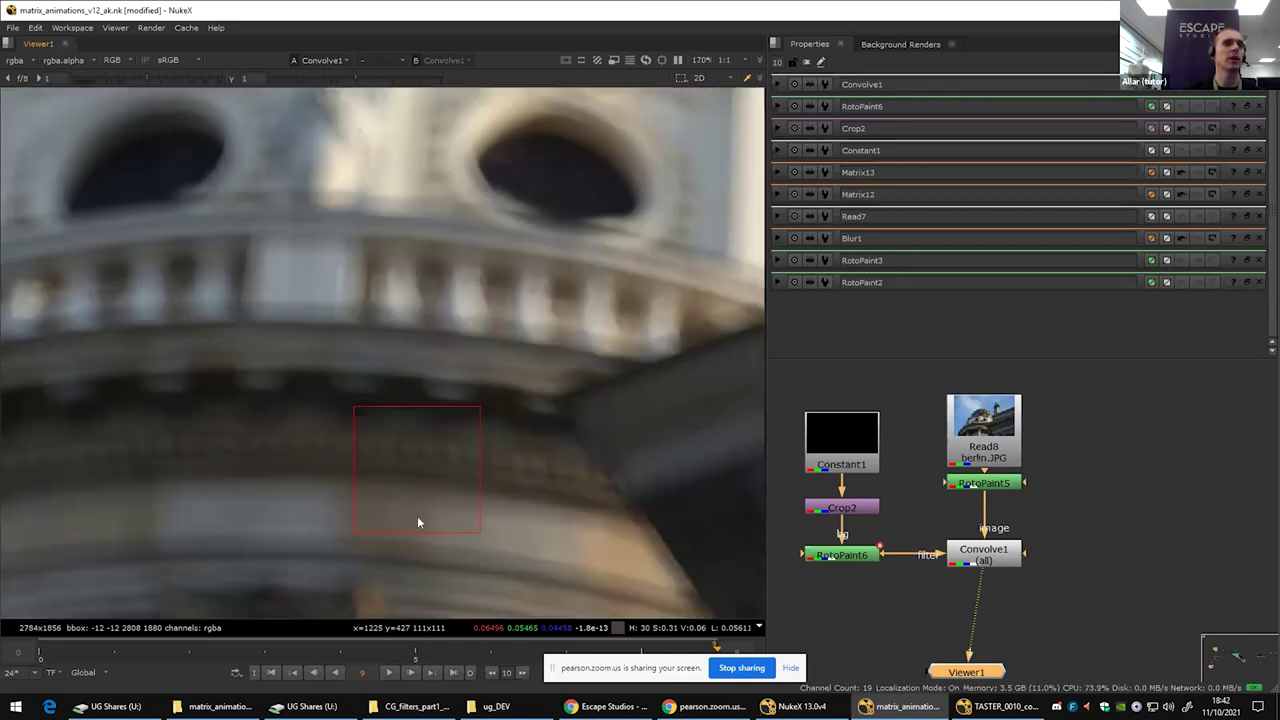
pyautogui.scroll(-2, 416, 514)
pyautogui.scroll(4, 368, 466)
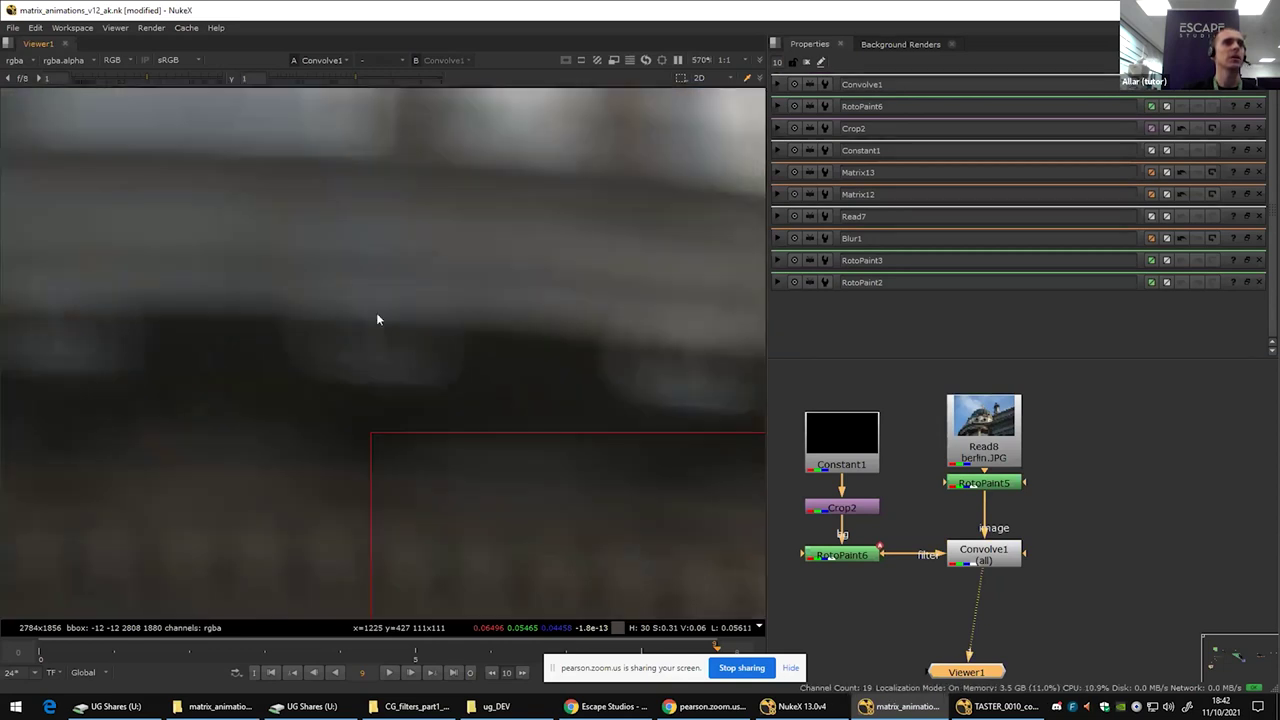
pyautogui.scroll(-2, 400, 417)
pyautogui.scroll(-5, 428, 474)
pyautogui.moveTo(417, 496); pyautogui.dragTo(172, 394)
# Step: View the RotoPaint5 output and compare the unfiltered berlin image with the convolved one
pyautogui.doubleClick(962, 484)
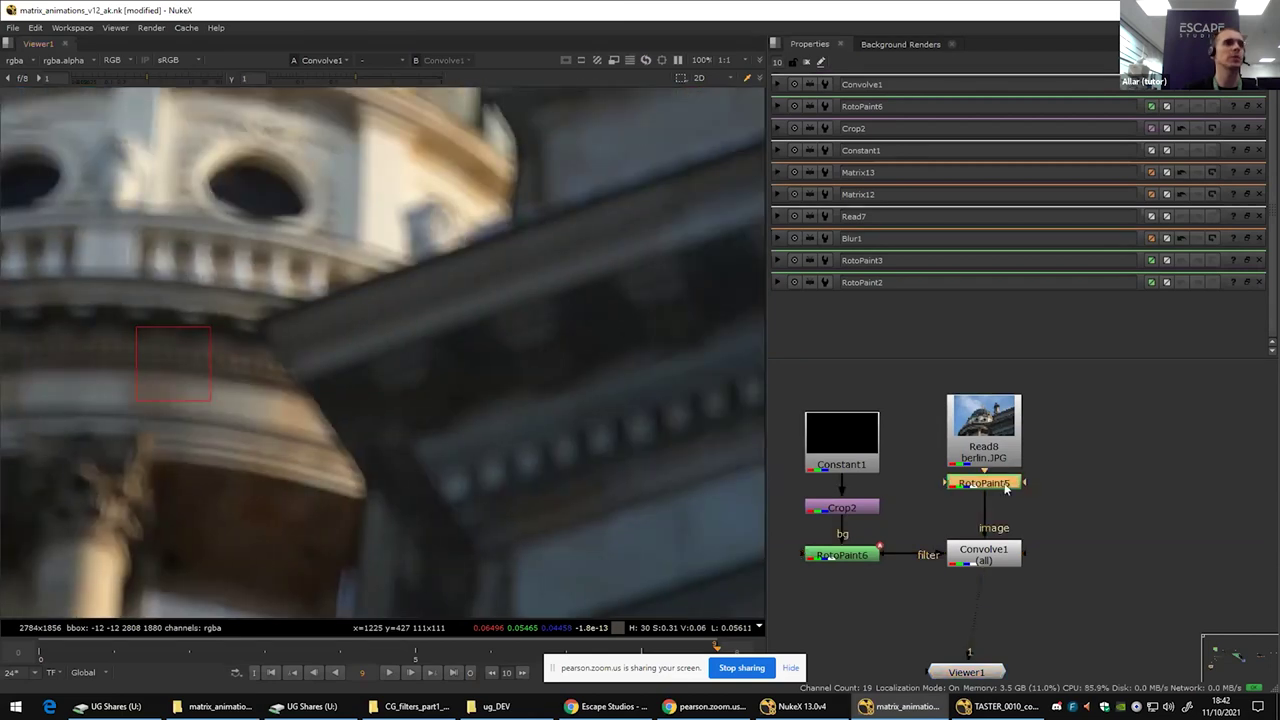
pyautogui.press('1')
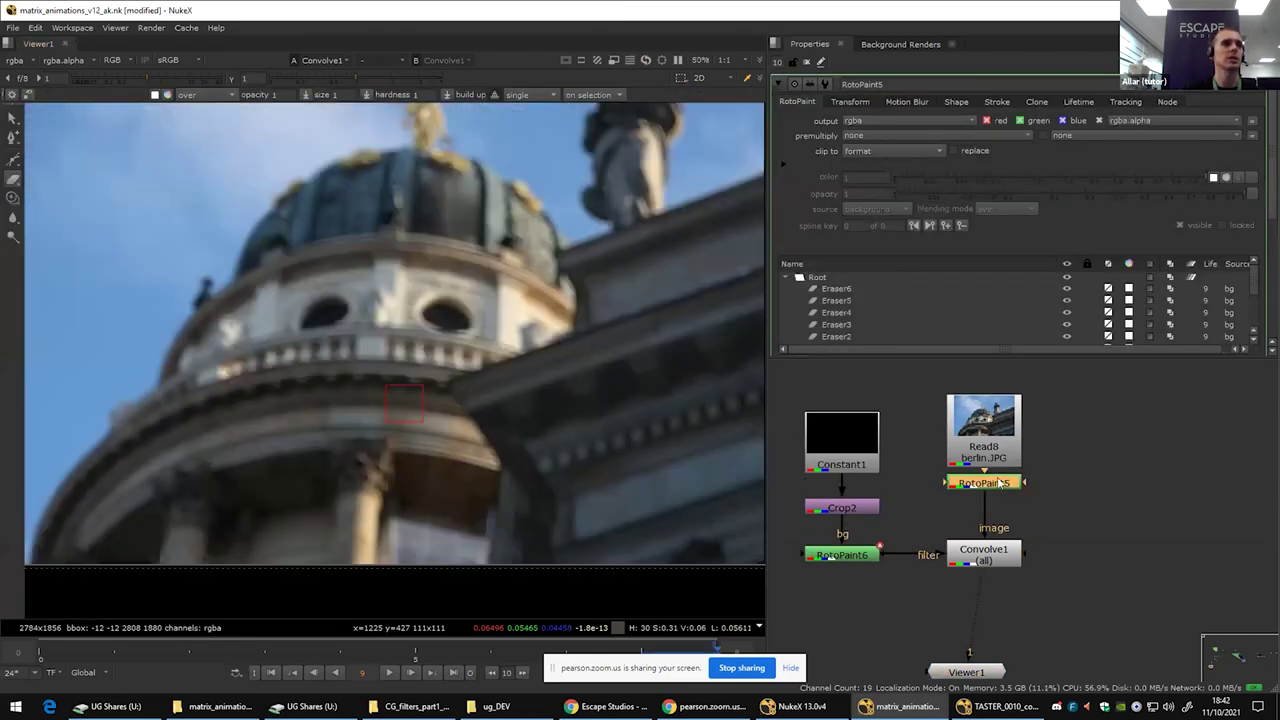
pyautogui.press('1')
pyautogui.scroll(-2, 370, 444)
pyautogui.scroll(7, 300, 446)
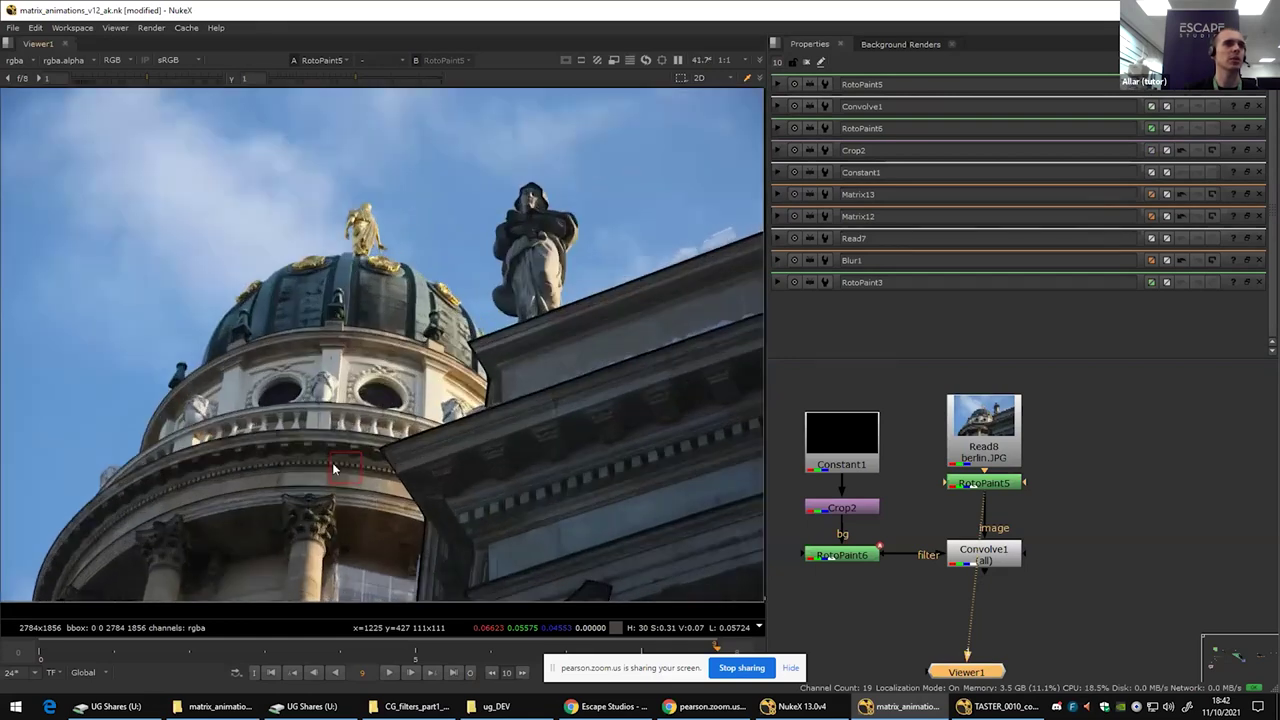
pyautogui.scroll(-6, 300, 455)
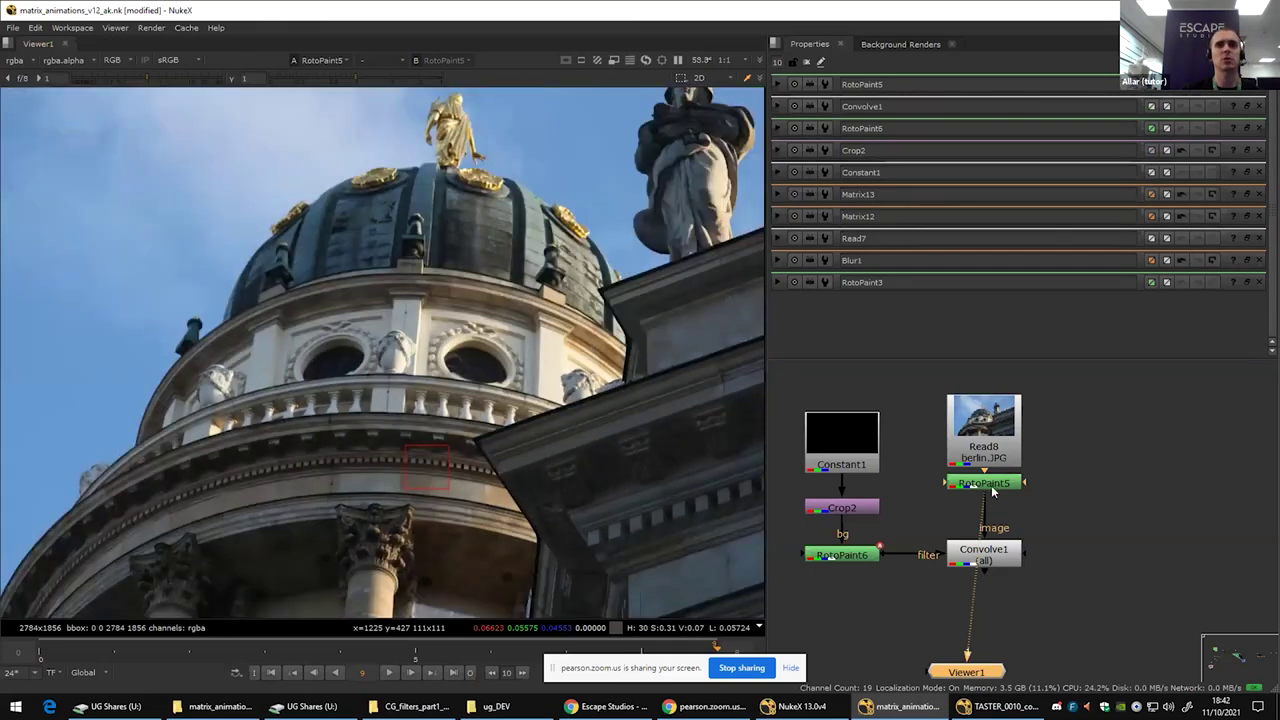
# Step: In RotoPaint5, paint a single white brush dot on the blue-grey wall strip below the dark cornice's dentils
pyautogui.doubleClick(990, 488)
pyautogui.moveTo(579, 439); pyautogui.dragTo(274, 371)
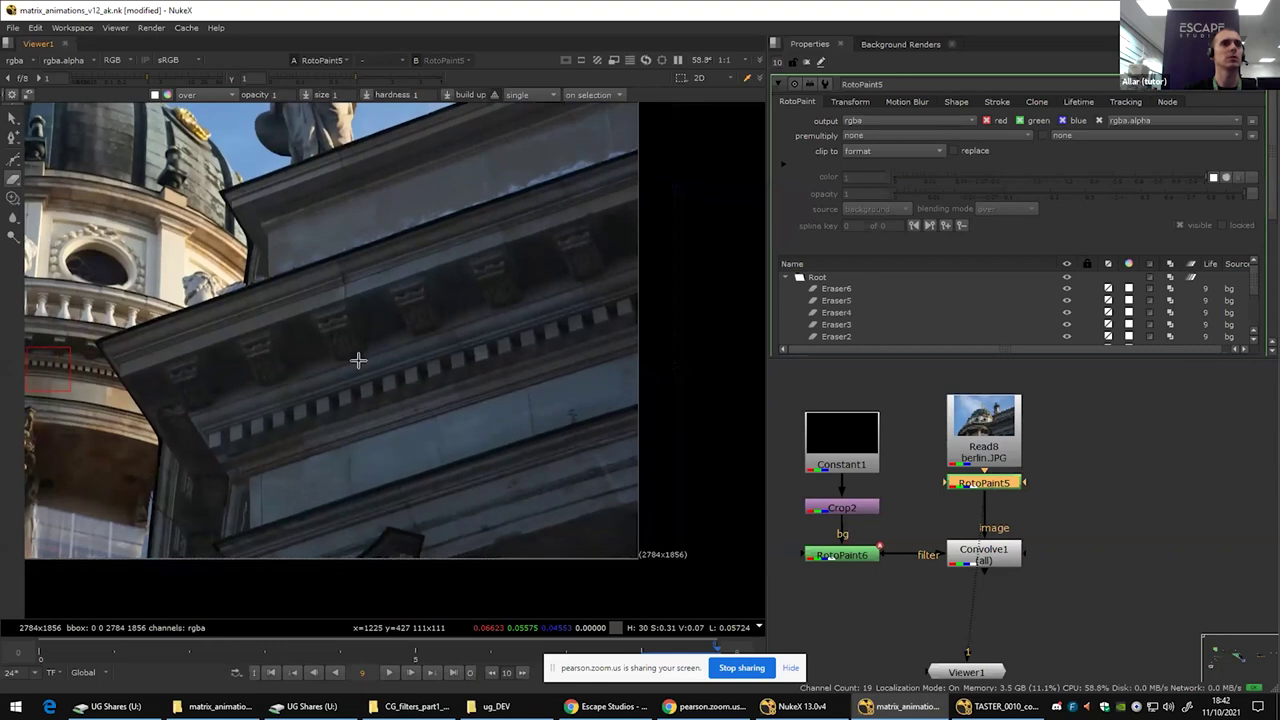
pyautogui.scroll(5, 380, 356)
pyautogui.scroll(-4, 450, 400)
pyautogui.scroll(4, 545, 458)
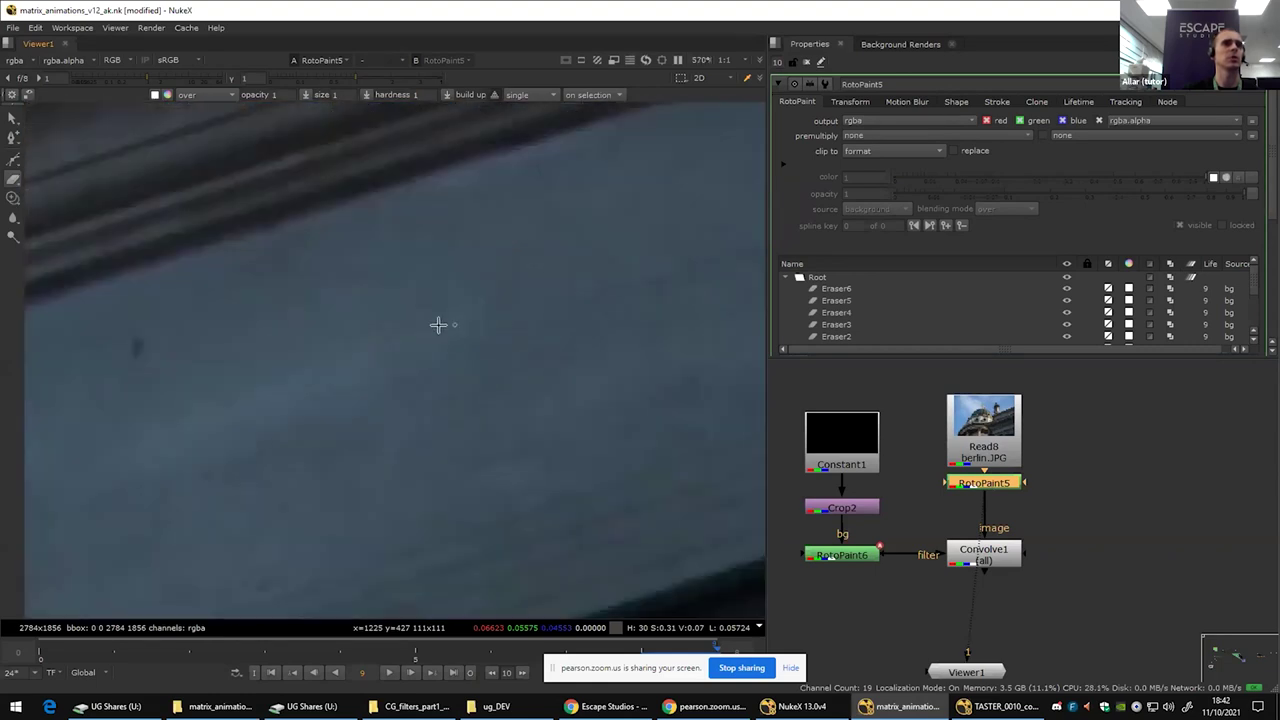
pyautogui.moveTo(374, 291); pyautogui.dragTo(420, 372)
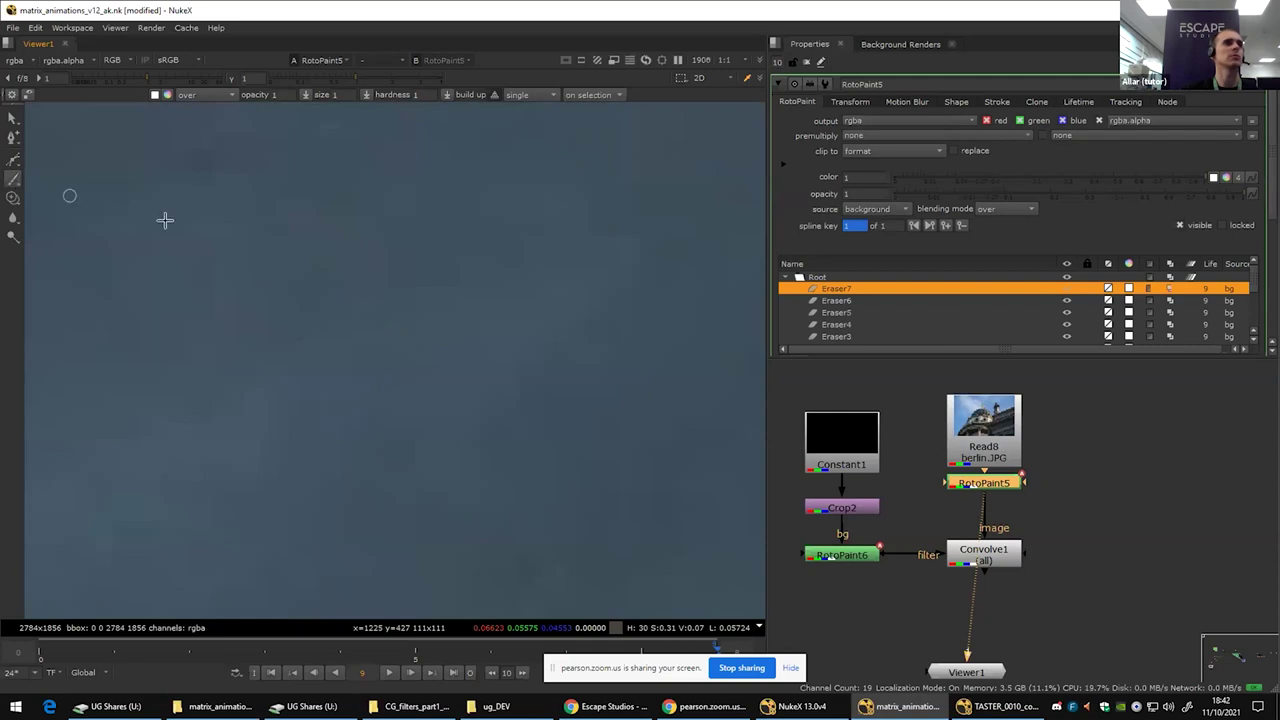
pyautogui.press('n')
pyautogui.click(314, 271)
# Step: Erase the grey pixels around the white dot so that only one bright pixel is left
pyautogui.scroll(4, 310, 270)
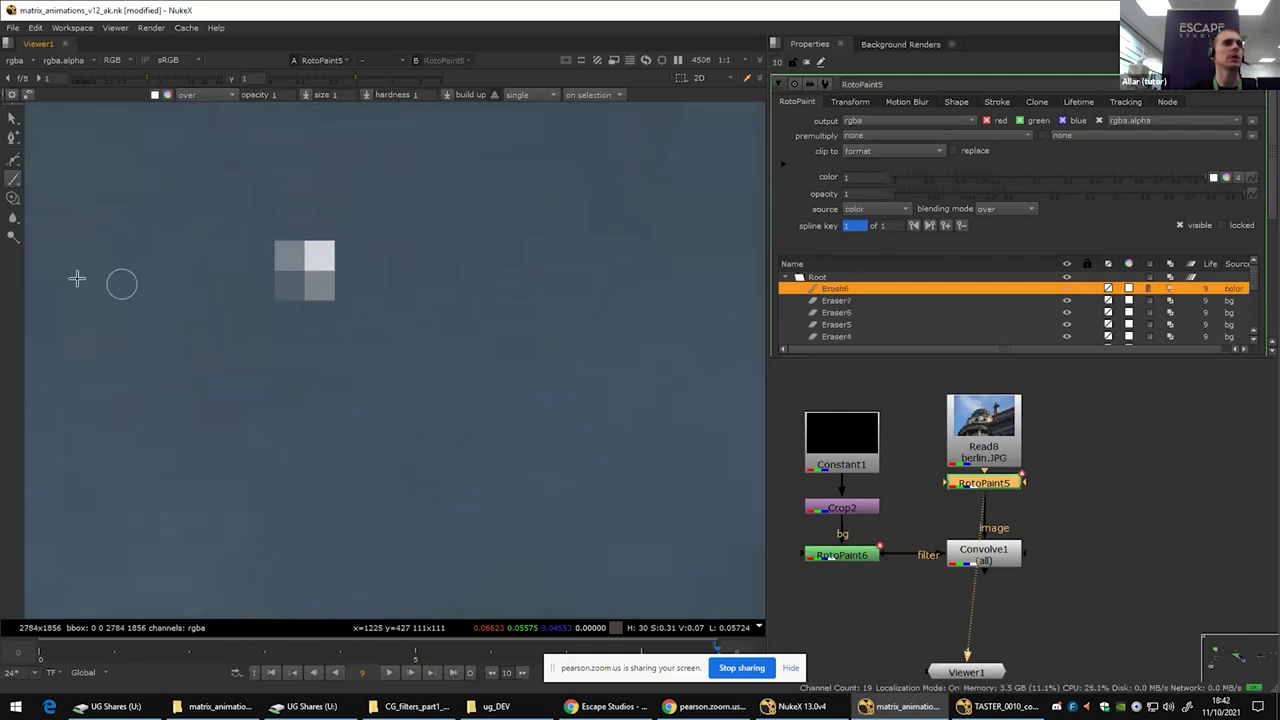
pyautogui.press('n')
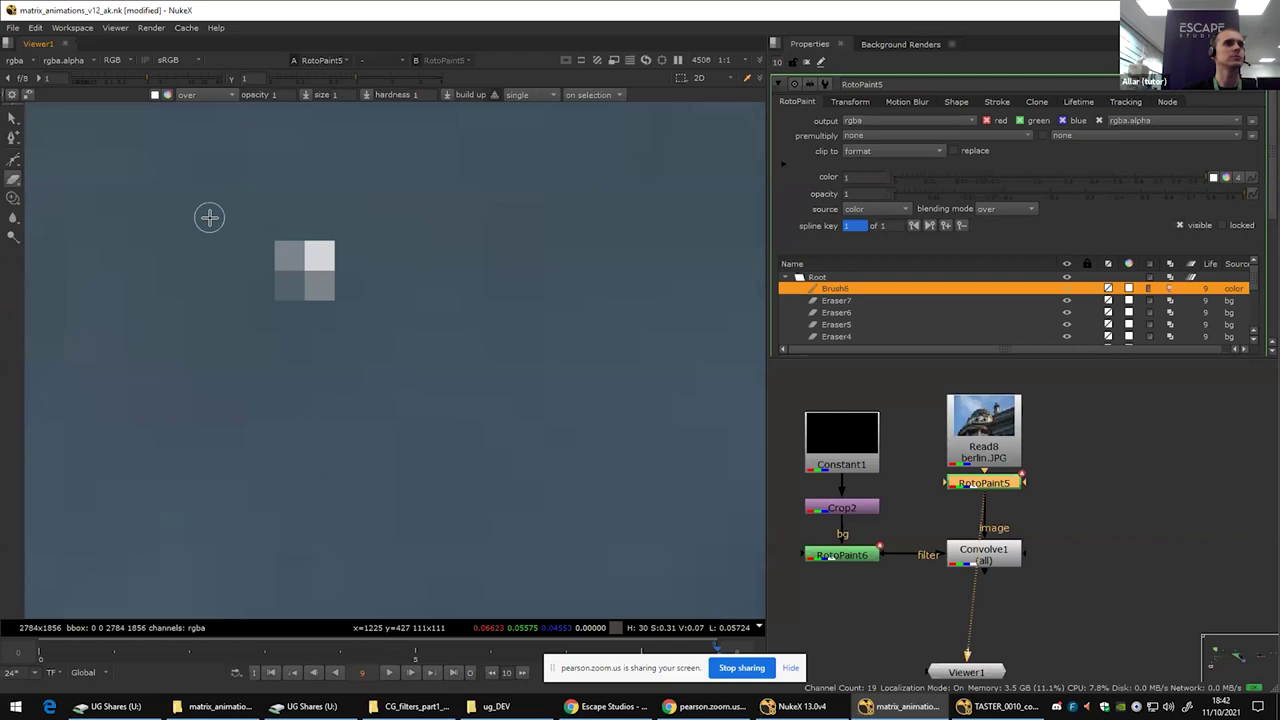
pyautogui.moveTo(263, 250)
pyautogui.mouseDown()
pyautogui.moveTo(263, 286)
pyautogui.moveTo(380, 302)
pyautogui.mouseUp()
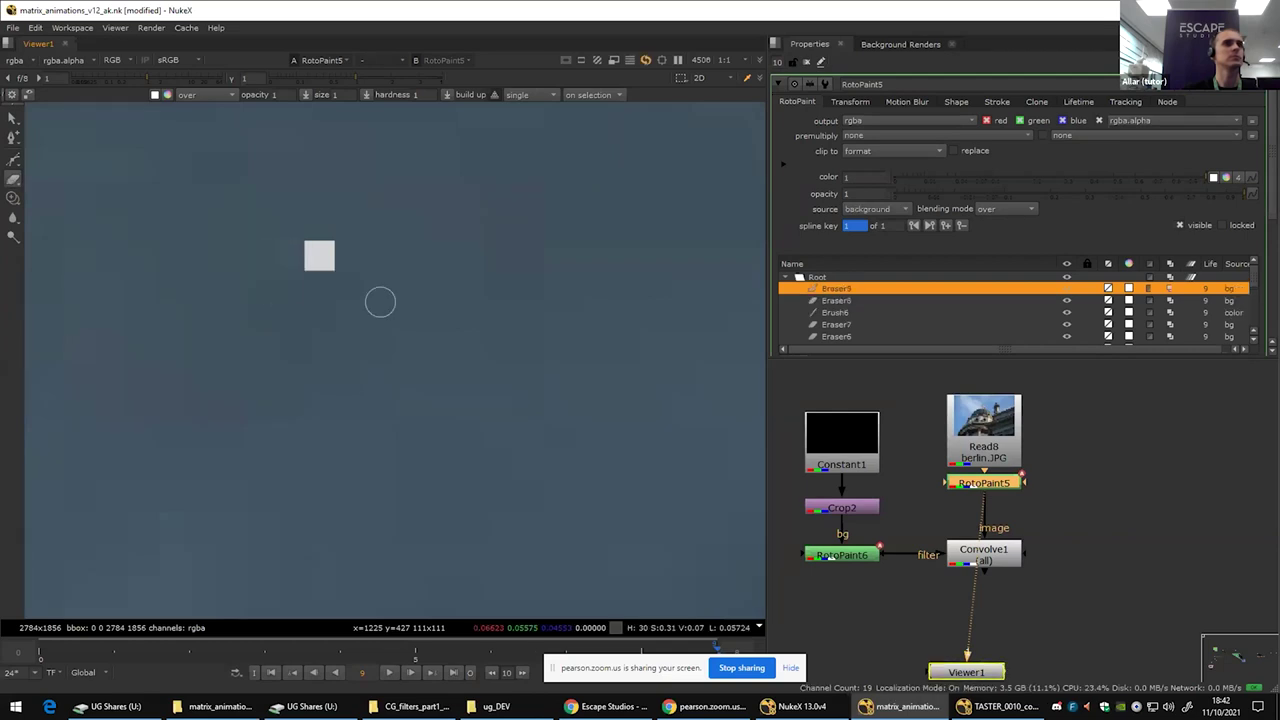
# Step: View Convolve1 around the painted pixel with the viewer gain at 7 and the viewer gamma at 0.32
pyautogui.doubleClick(982, 556)
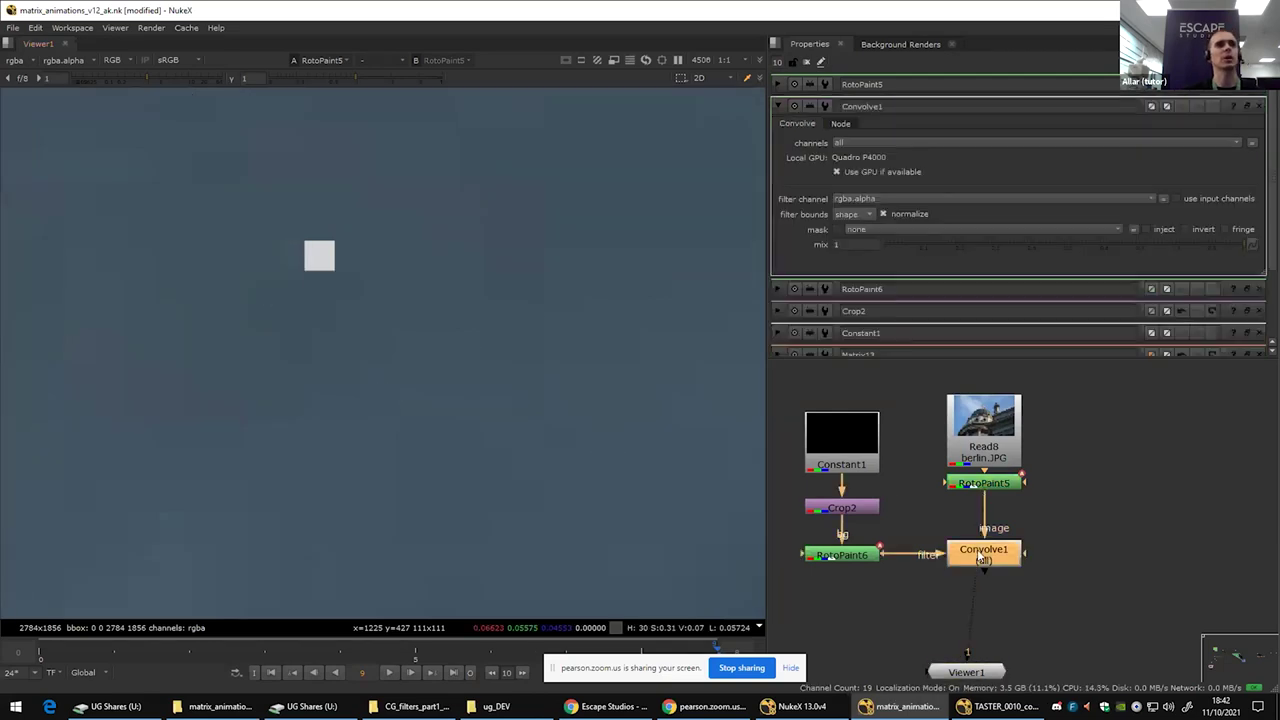
pyautogui.press('1')
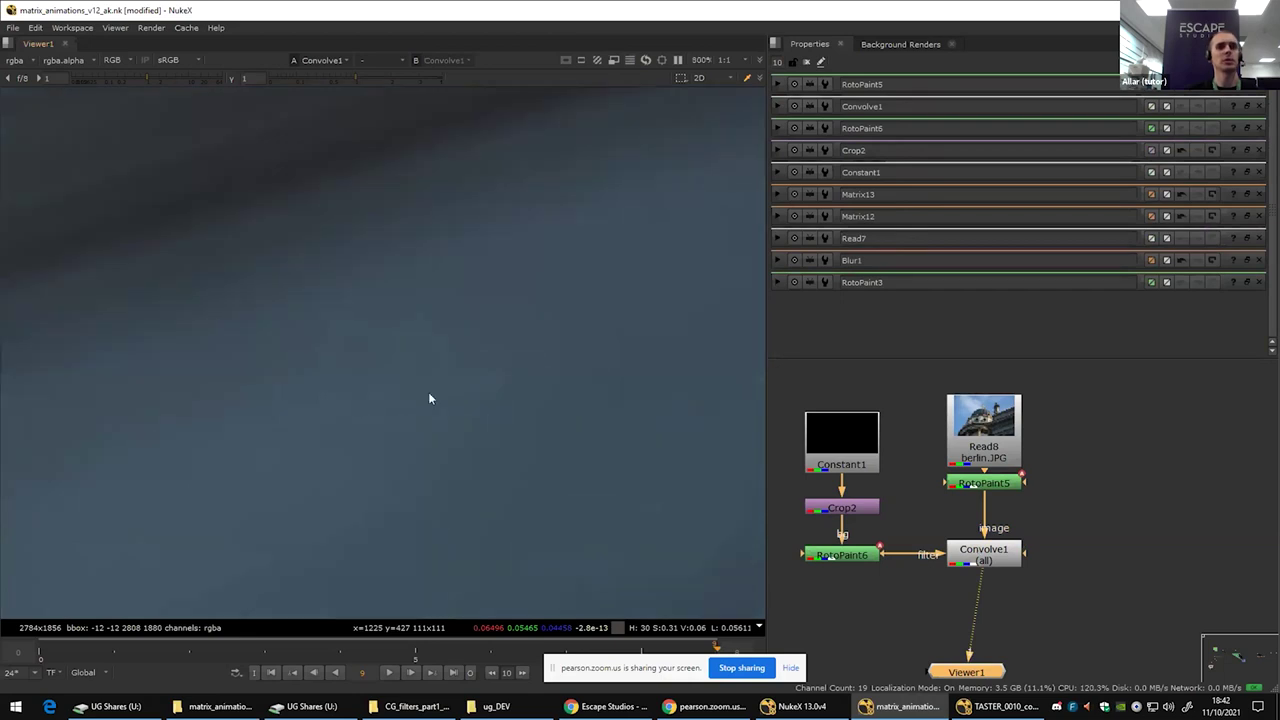
pyautogui.moveTo(331, 82); pyautogui.dragTo(173, 78)
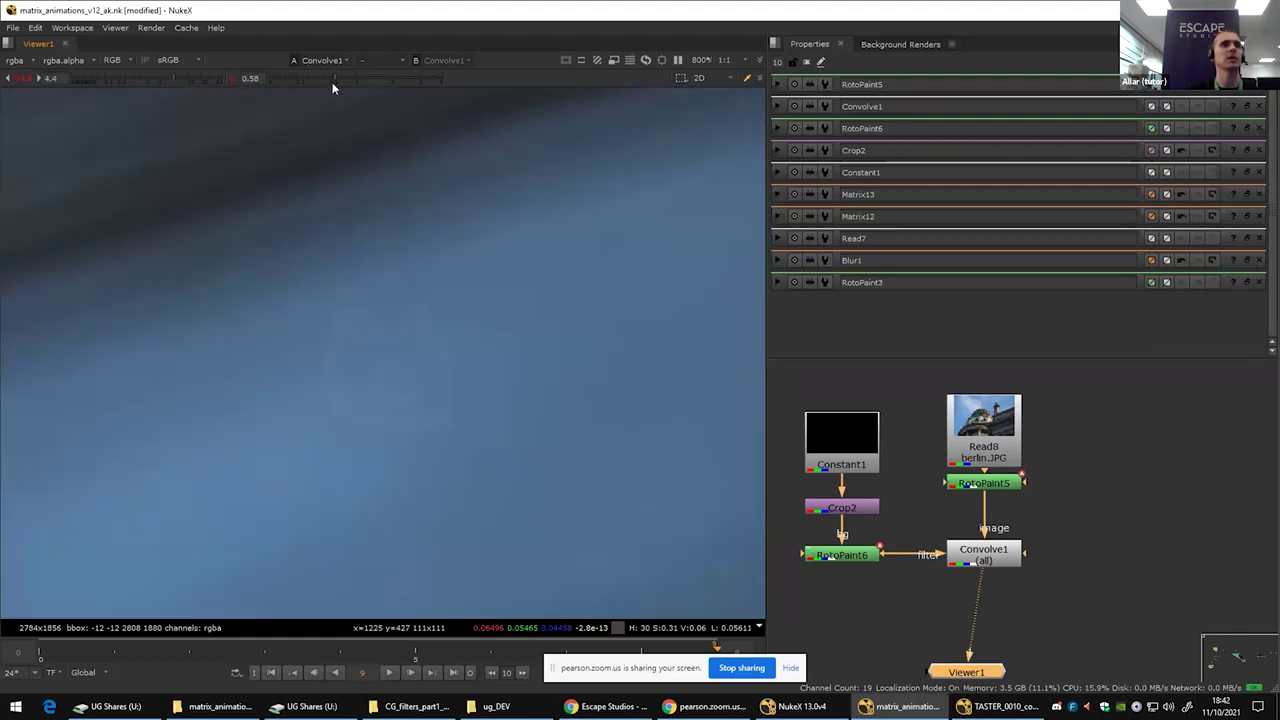
pyautogui.moveTo(329, 80); pyautogui.dragTo(318, 83)
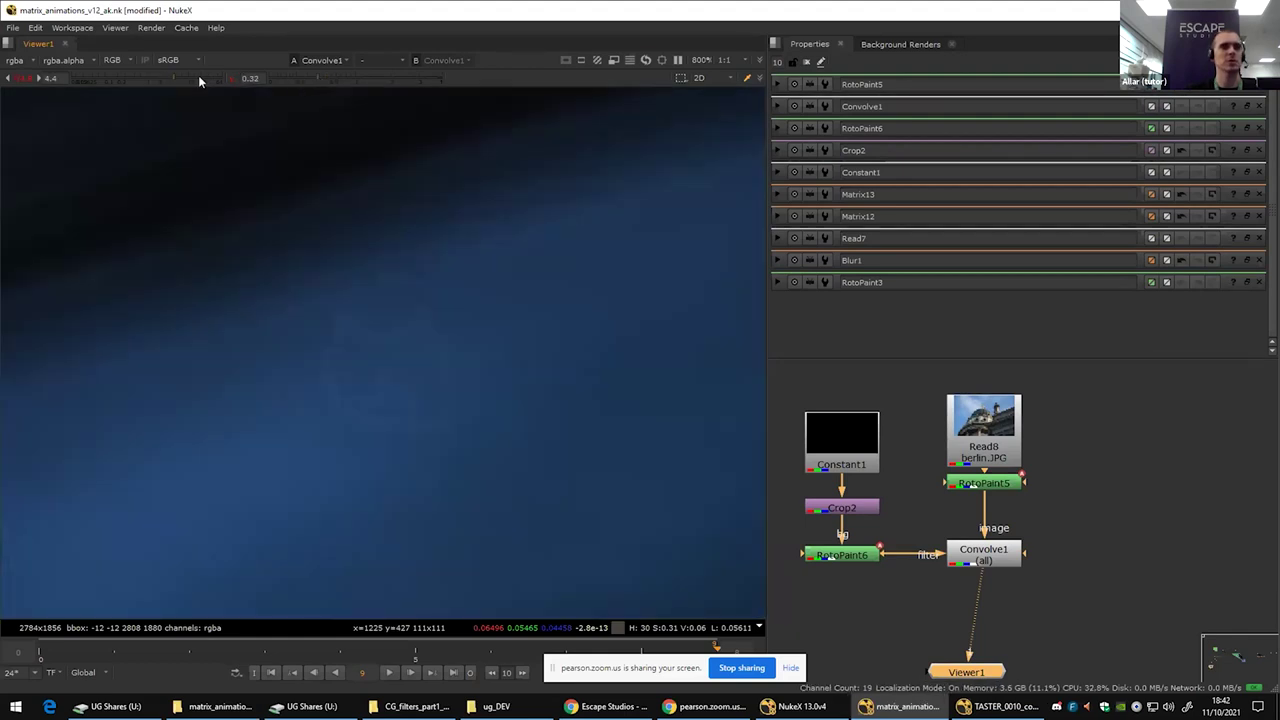
pyautogui.moveTo(172, 80); pyautogui.dragTo(183, 80)
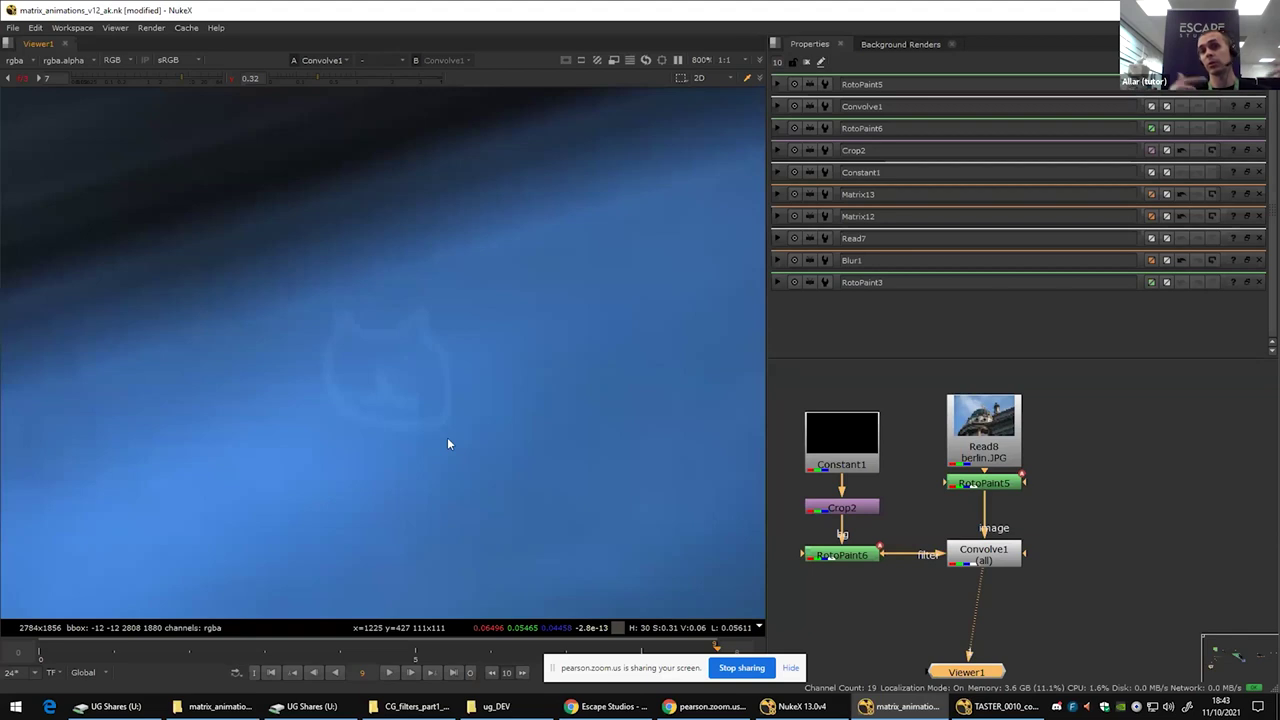
# Step: Check the wall strip and surrounding cornice in the brightened view, and reset the viewer gamma and gain to 1
pyautogui.scroll(-4, 447, 437)
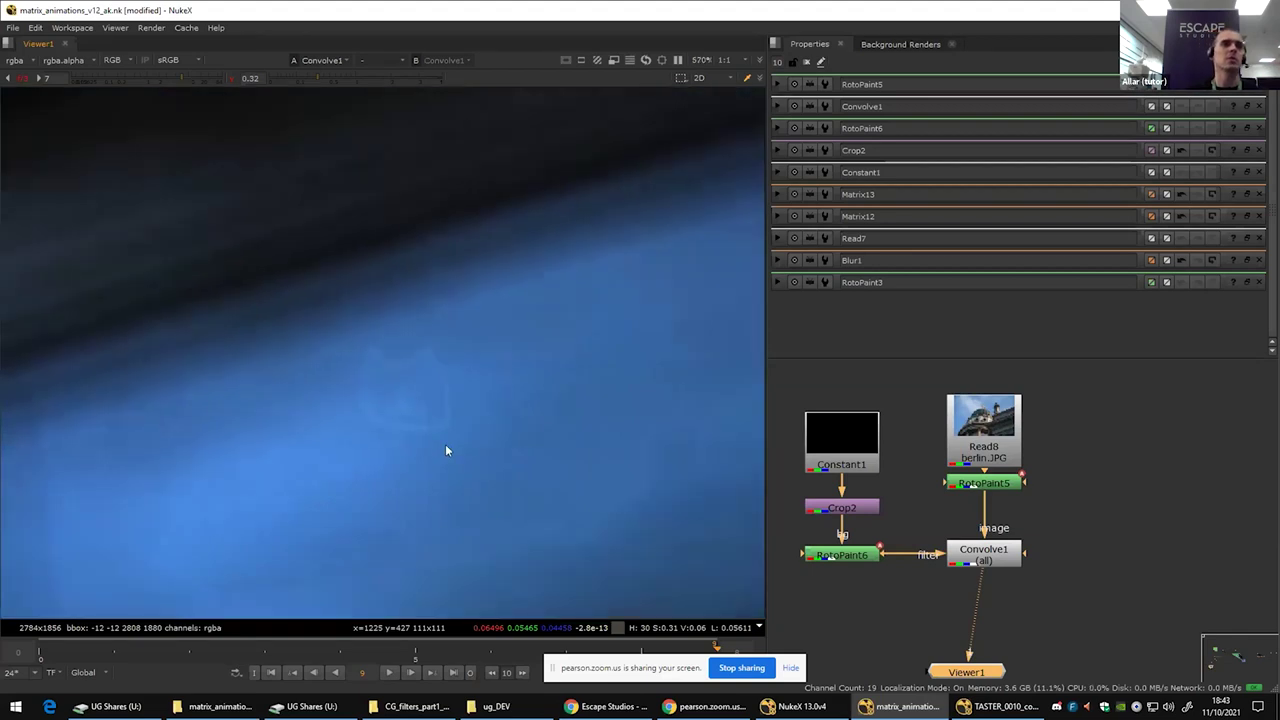
pyautogui.scroll(5, 441, 448)
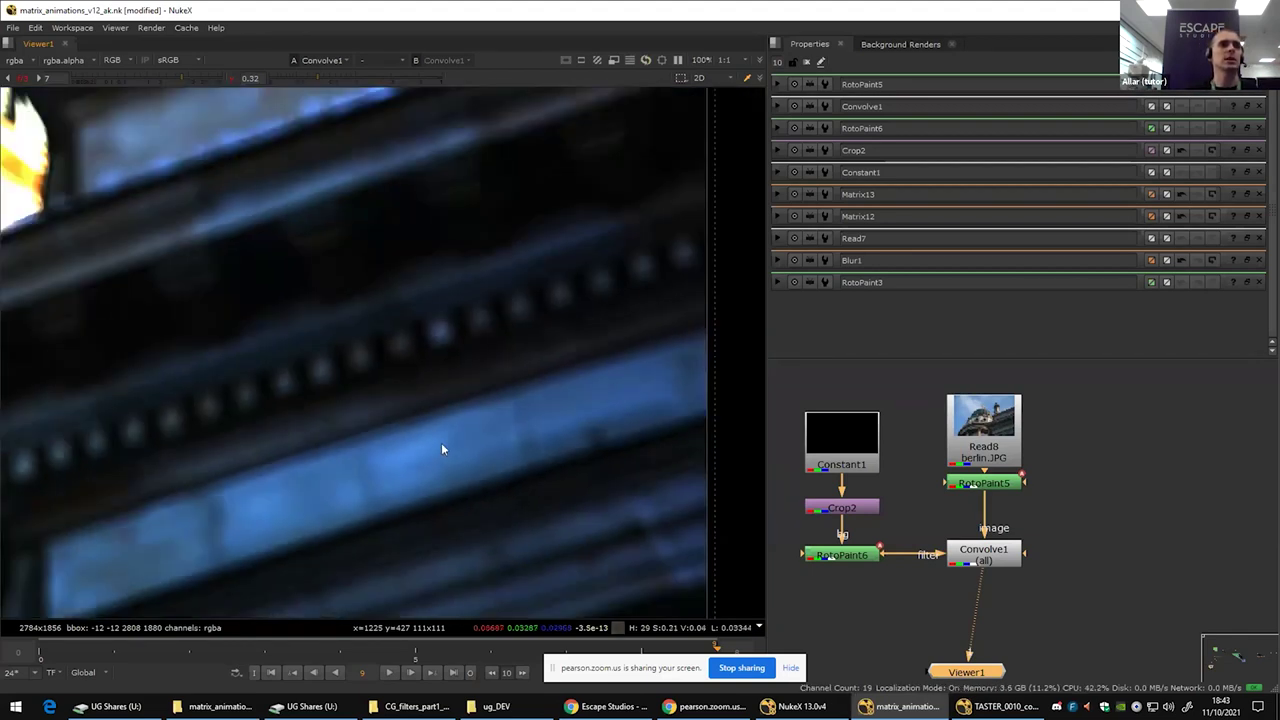
pyautogui.scroll(-10, 431, 418)
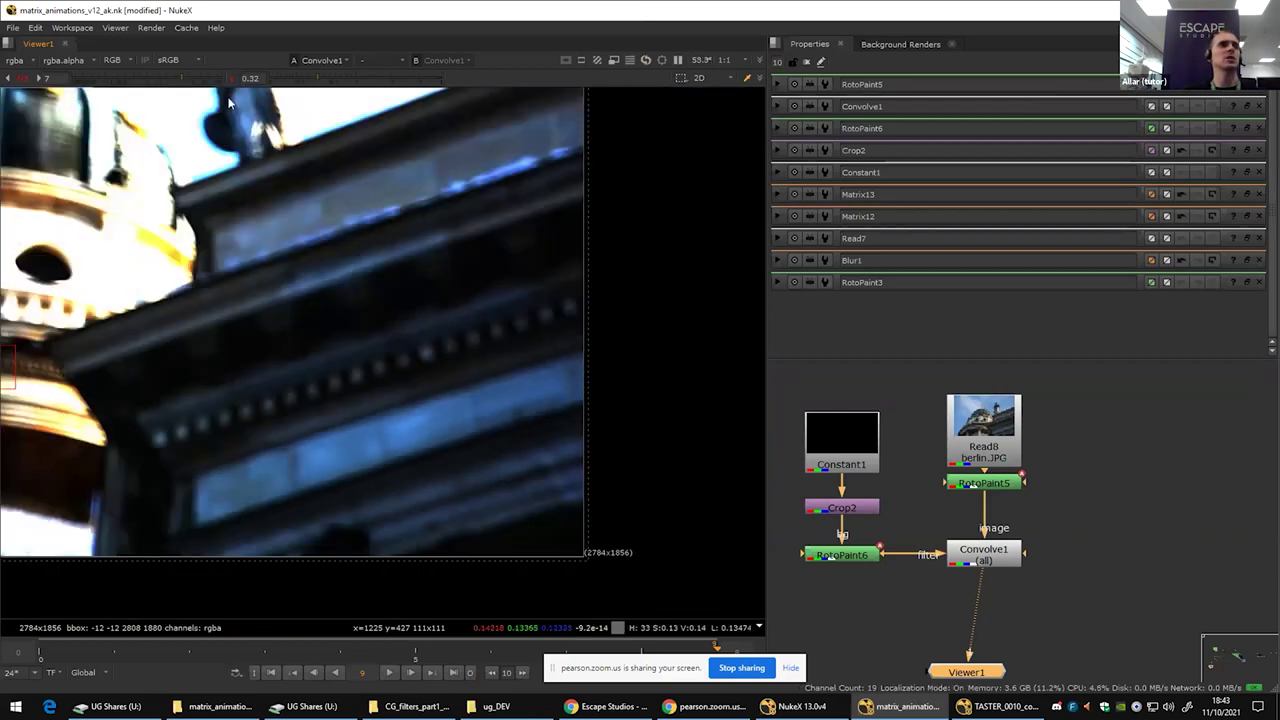
pyautogui.click(231, 78)
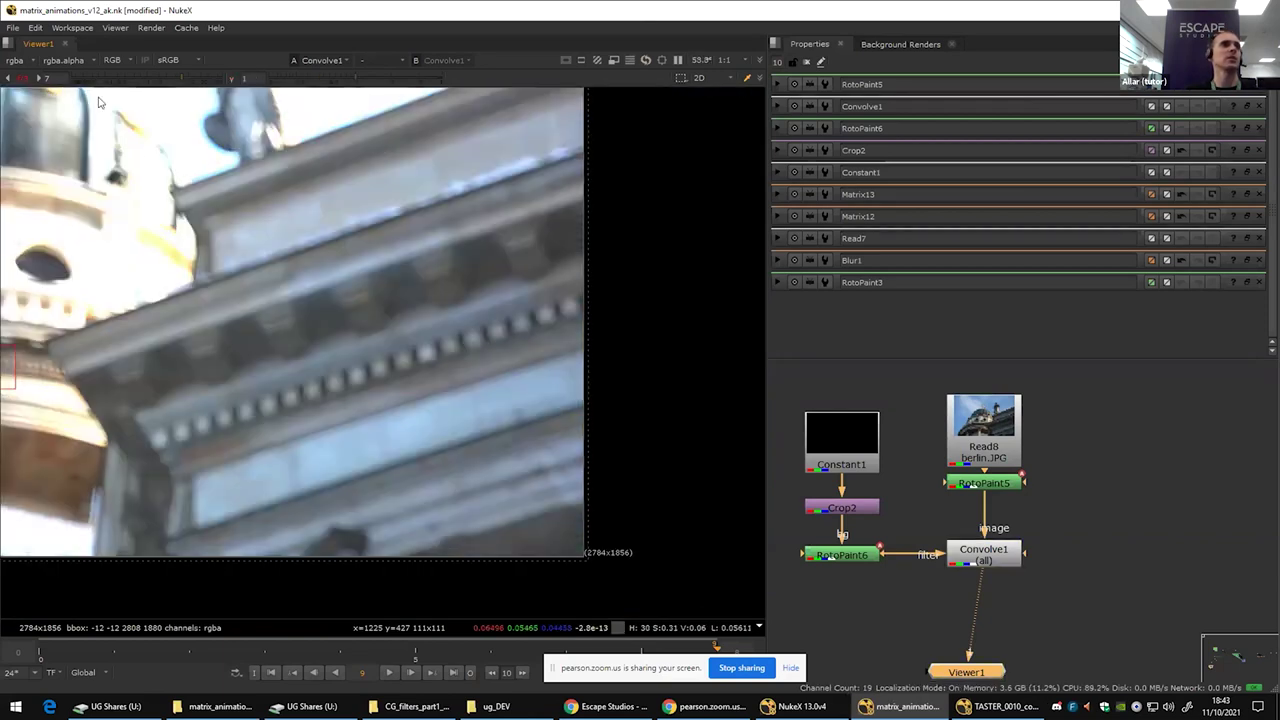
pyautogui.click(22, 78)
# Step: Examine the convolved berlin image at several magnifications around the dome, statue and balustrade
pyautogui.scroll(2, 133, 169)
pyautogui.scroll(-3, 141, 178)
pyautogui.moveTo(141, 178); pyautogui.dragTo(403, 303)
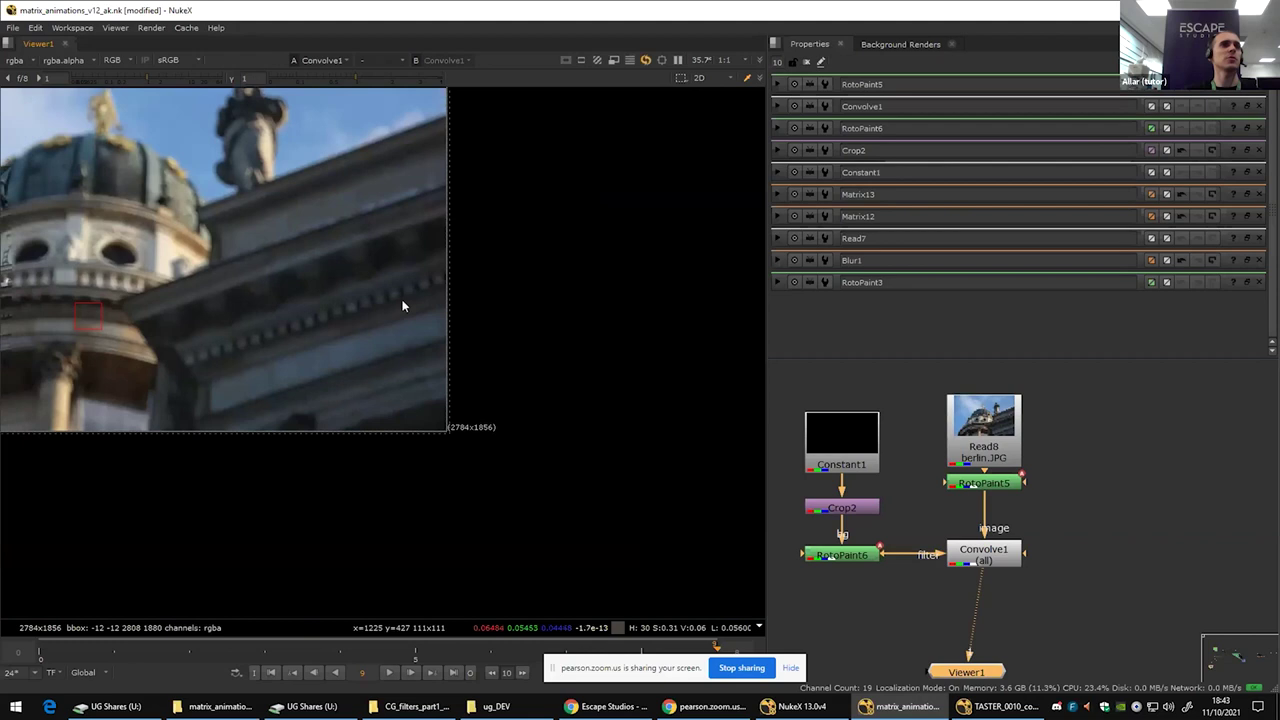
pyautogui.scroll(3, 323, 277)
pyautogui.scroll(-2, 358, 289)
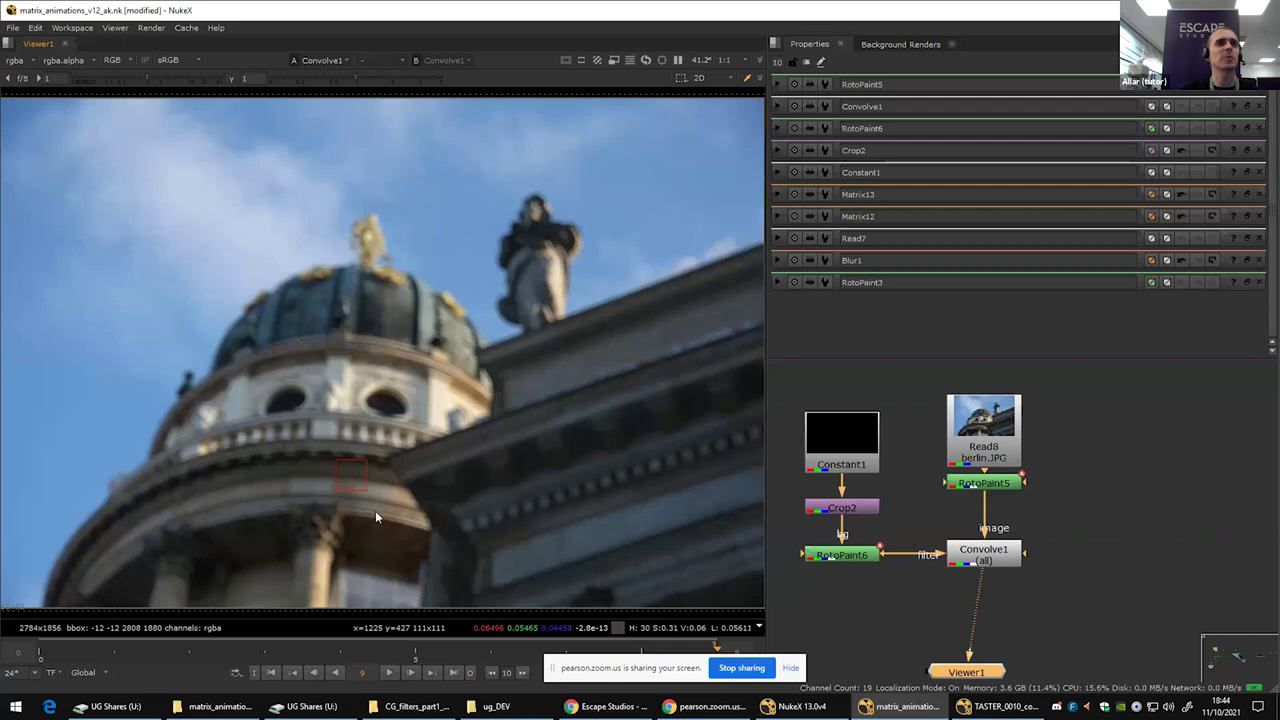
pyautogui.scroll(5, 375, 517)
pyautogui.scroll(-3, 896, 566)
pyautogui.scroll(3, 896, 560)
pyautogui.scroll(-4, 950, 588)
pyautogui.scroll(1, 944, 607)
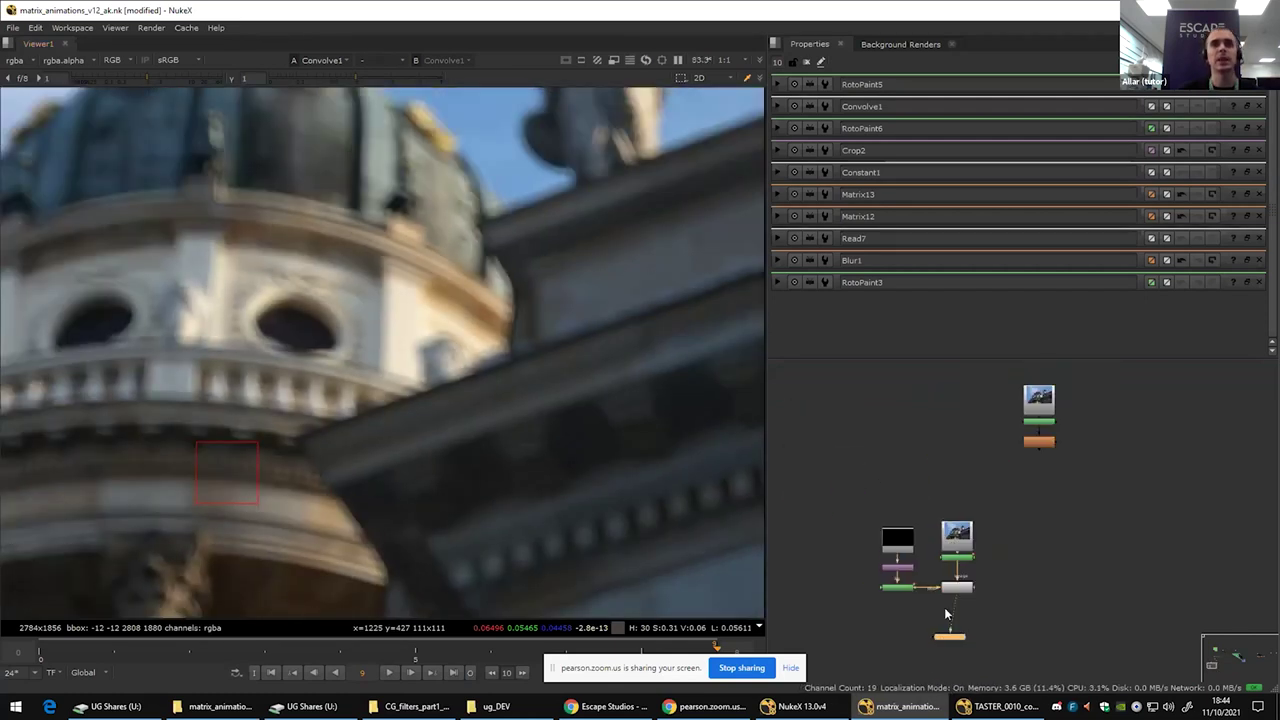
# Step: Move the Viewer node away from the Convolve tree and open the RotoPaint6 properties
pyautogui.scroll(2, 944, 607)
pyautogui.moveTo(916, 570); pyautogui.dragTo(1036, 624)
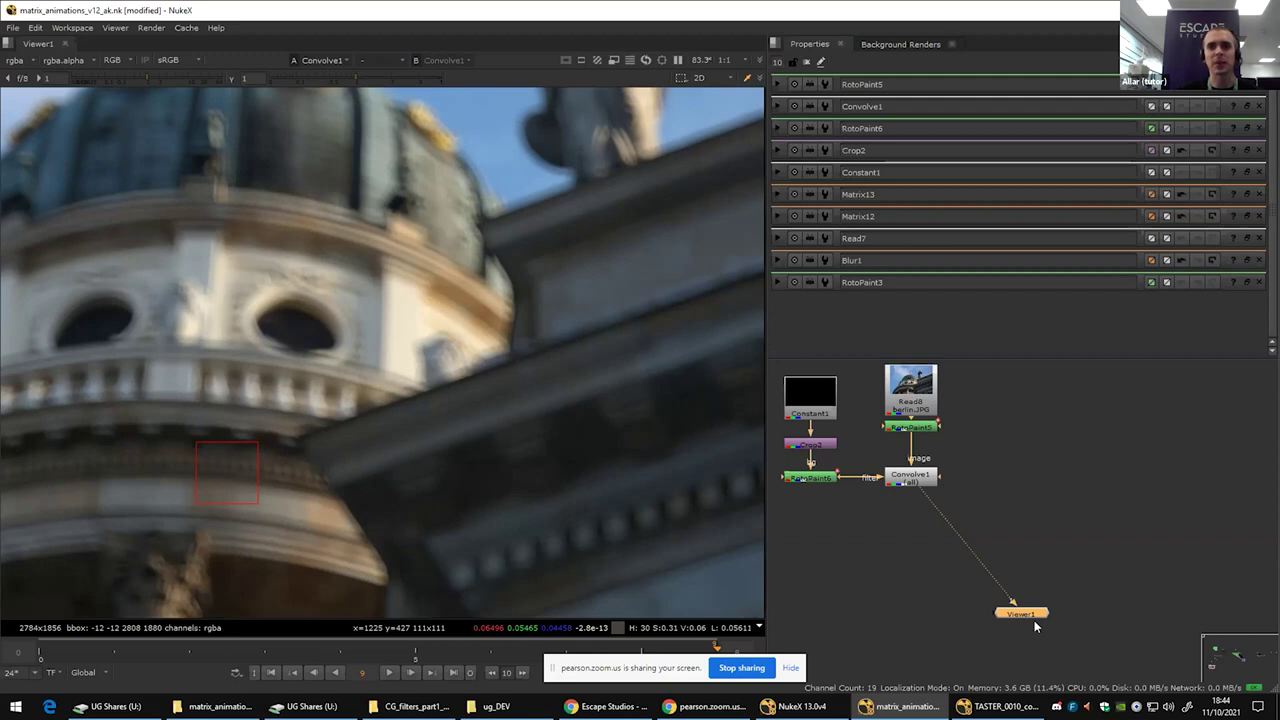
pyautogui.doubleClick(810, 477)
pyautogui.scroll(-3, 844, 501)
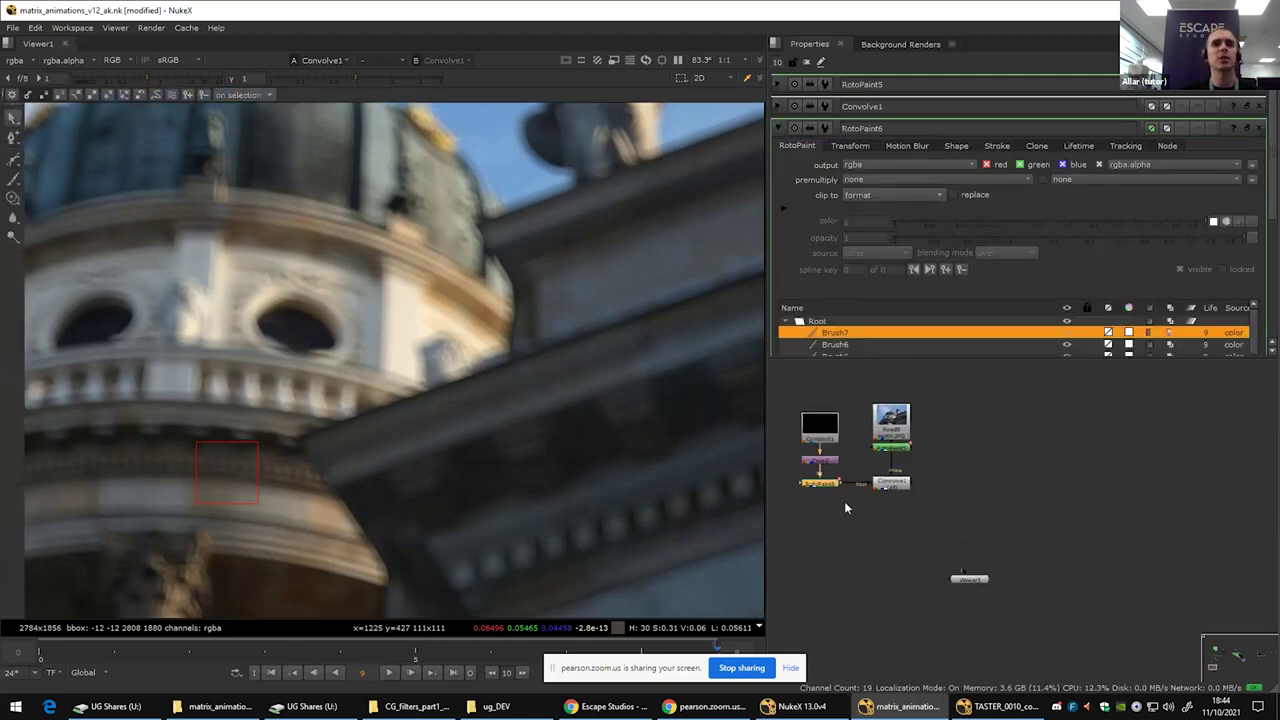
# Step: Duplicate the whole Convolve1 tree with its filter and berlin.JPG branches, place the copy below the original, and view the copied Convolve
pyautogui.keyDown('ctrl'); pyautogui.click(910, 472); pyautogui.keyUp('ctrl')
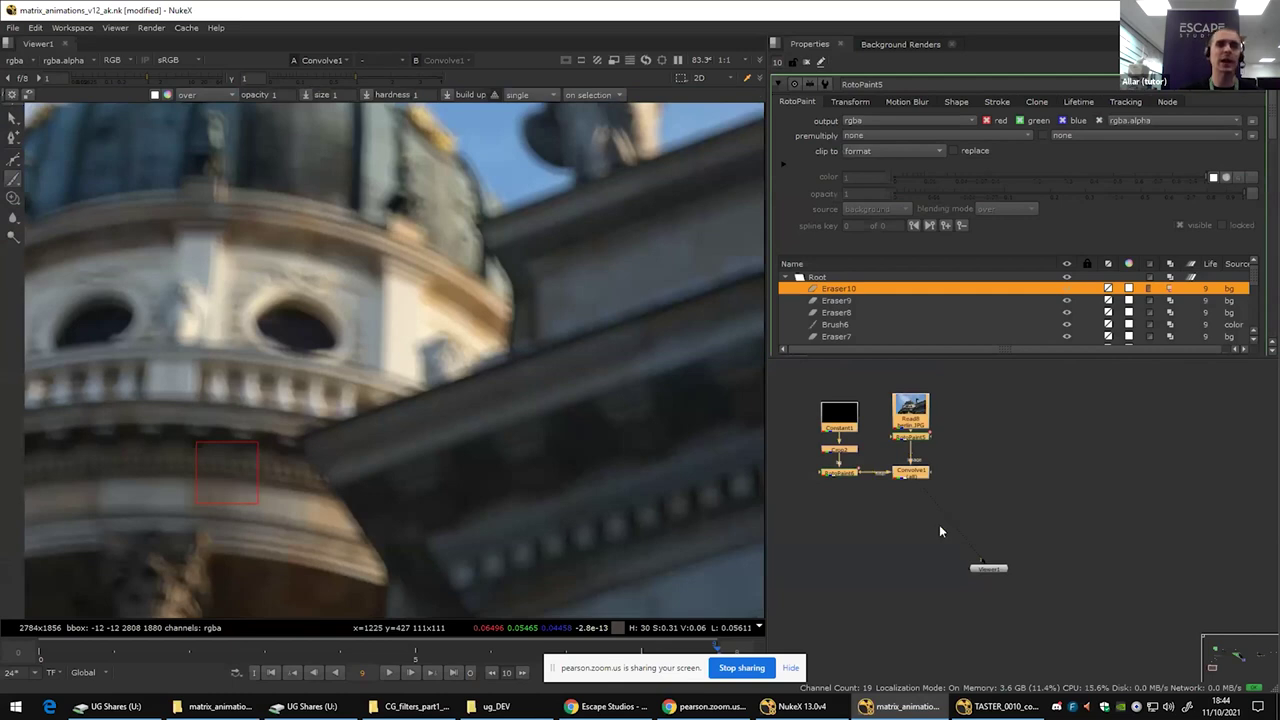
pyautogui.moveTo(939, 531); pyautogui.dragTo(939, 458)
pyautogui.click(905, 519)
pyautogui.hotkey('ctrl', 'v')
pyautogui.moveTo(909, 529); pyautogui.dragTo(832, 526)
pyautogui.click(911, 568)
pyautogui.press('1')
pyautogui.scroll(3, 893, 586)
pyautogui.moveTo(815, 571); pyautogui.dragTo(884, 595)
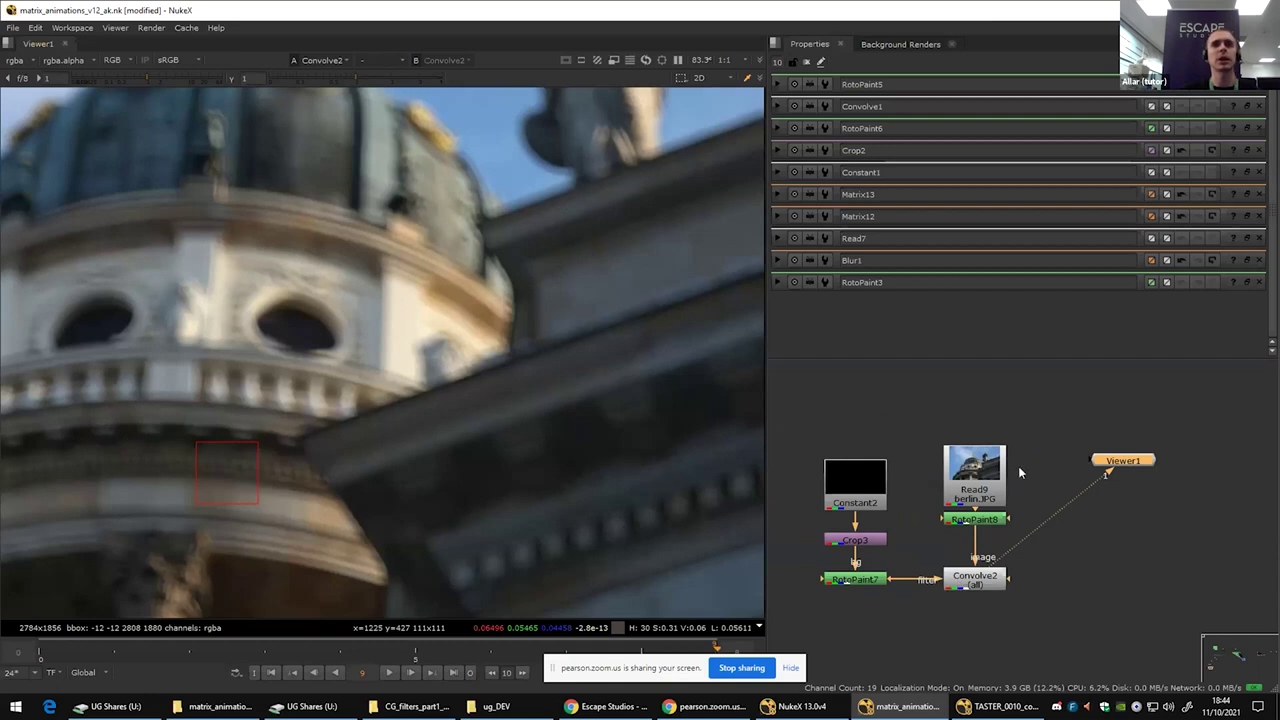
# Step: View the original Convolve1, open the Constant1 settings, and examine the convolved image from the cornice dentils out to the full frame
pyautogui.scroll(-4, 1018, 466)
pyautogui.doubleClick(997, 441)
pyautogui.press('1')
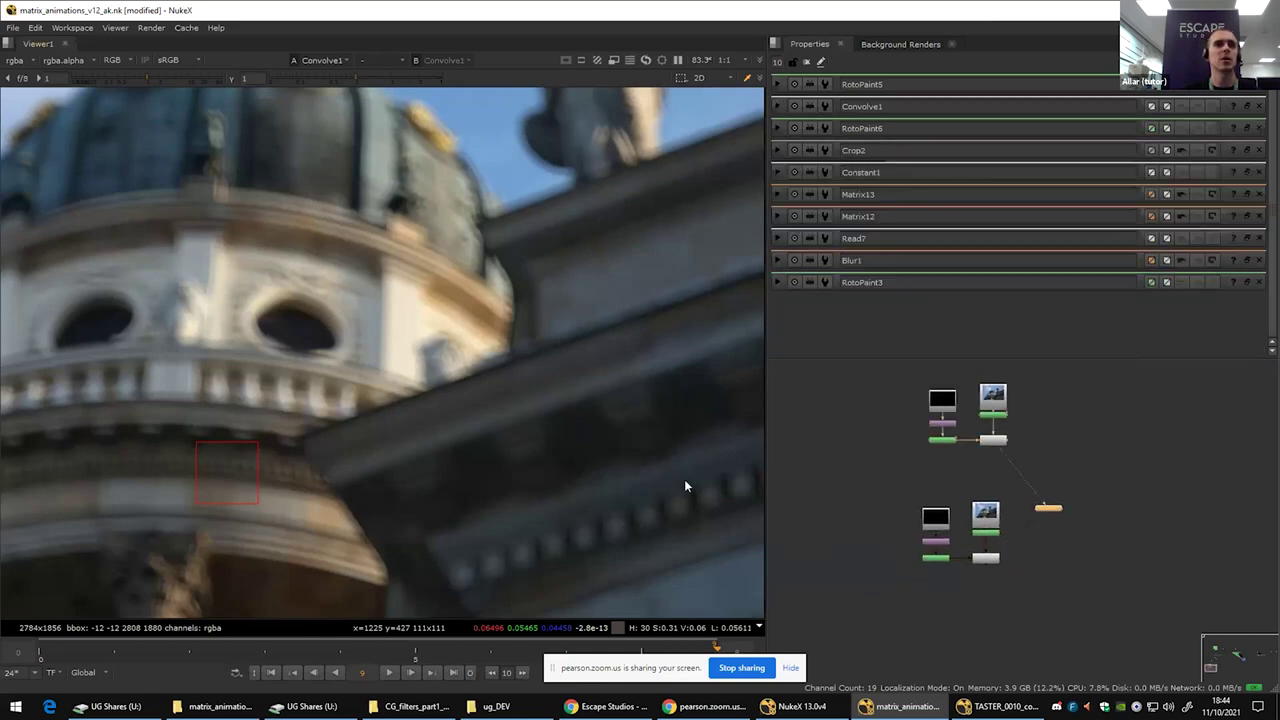
pyautogui.scroll(1, 661, 444)
pyautogui.scroll(-3, 660, 444)
pyautogui.scroll(3, 660, 444)
pyautogui.moveTo(736, 506); pyautogui.dragTo(637, 374)
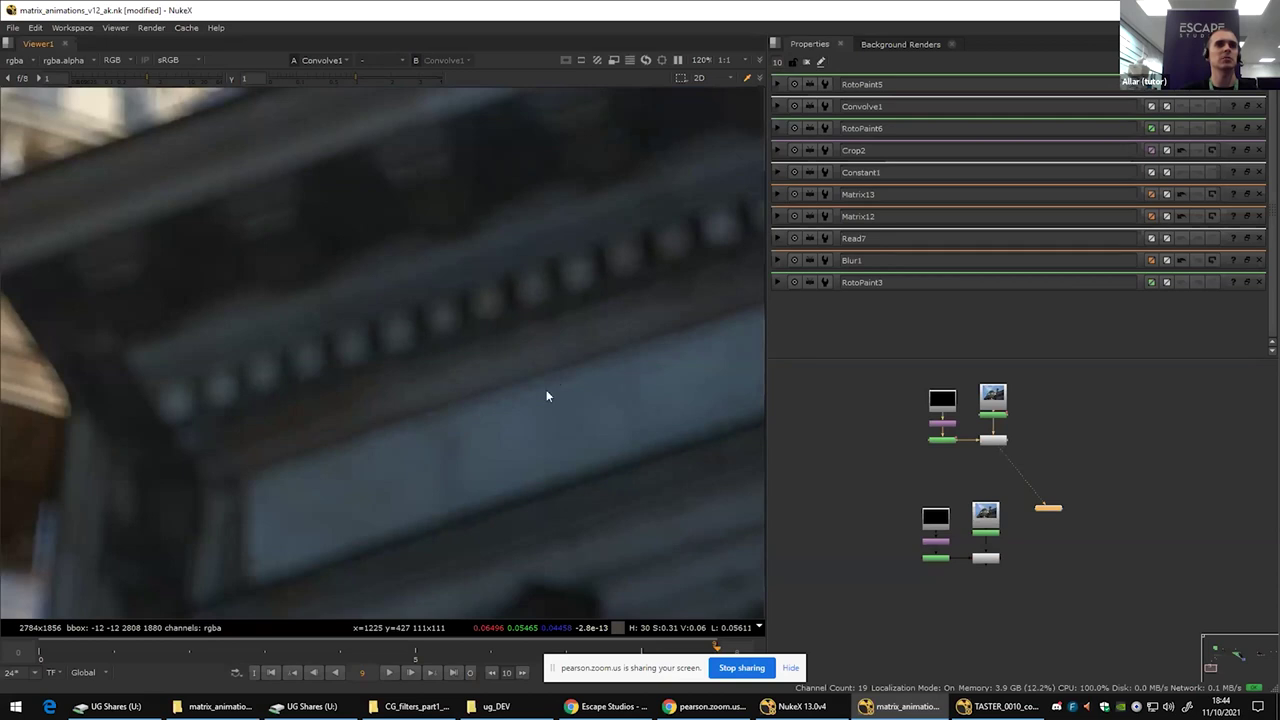
pyautogui.scroll(2, 990, 415)
pyautogui.doubleClick(922, 395)
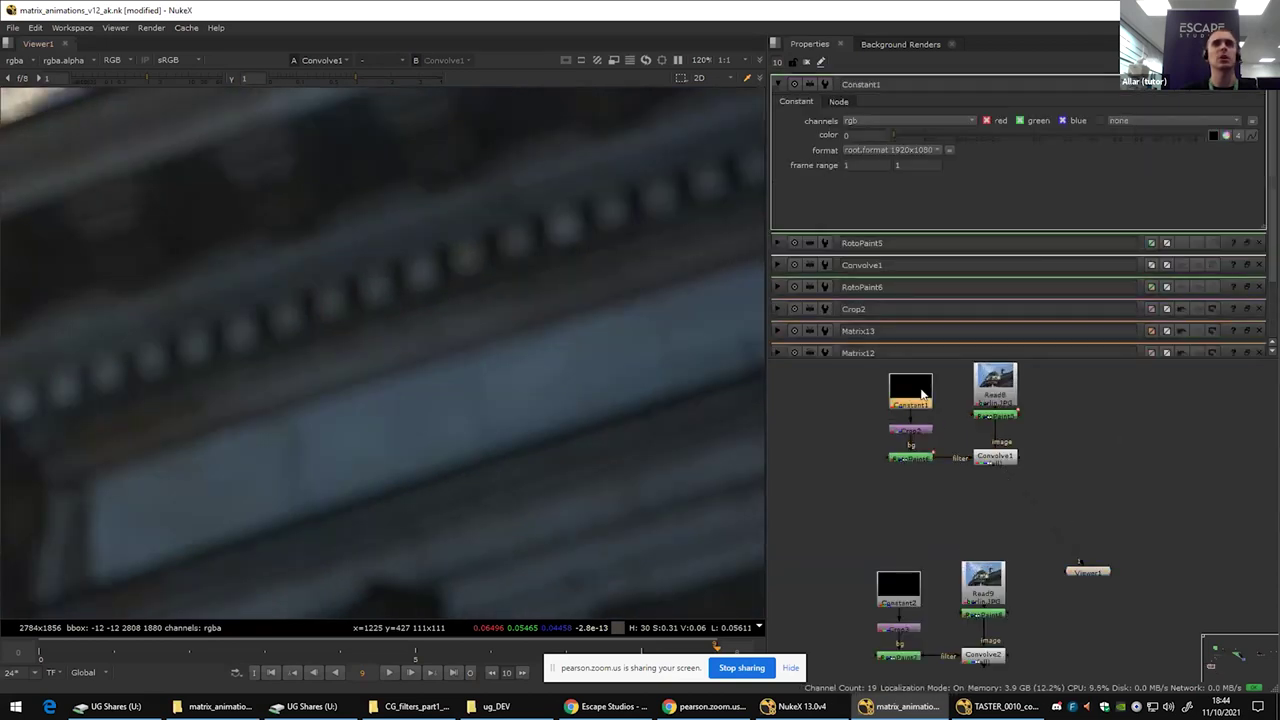
pyautogui.scroll(-5, 633, 366)
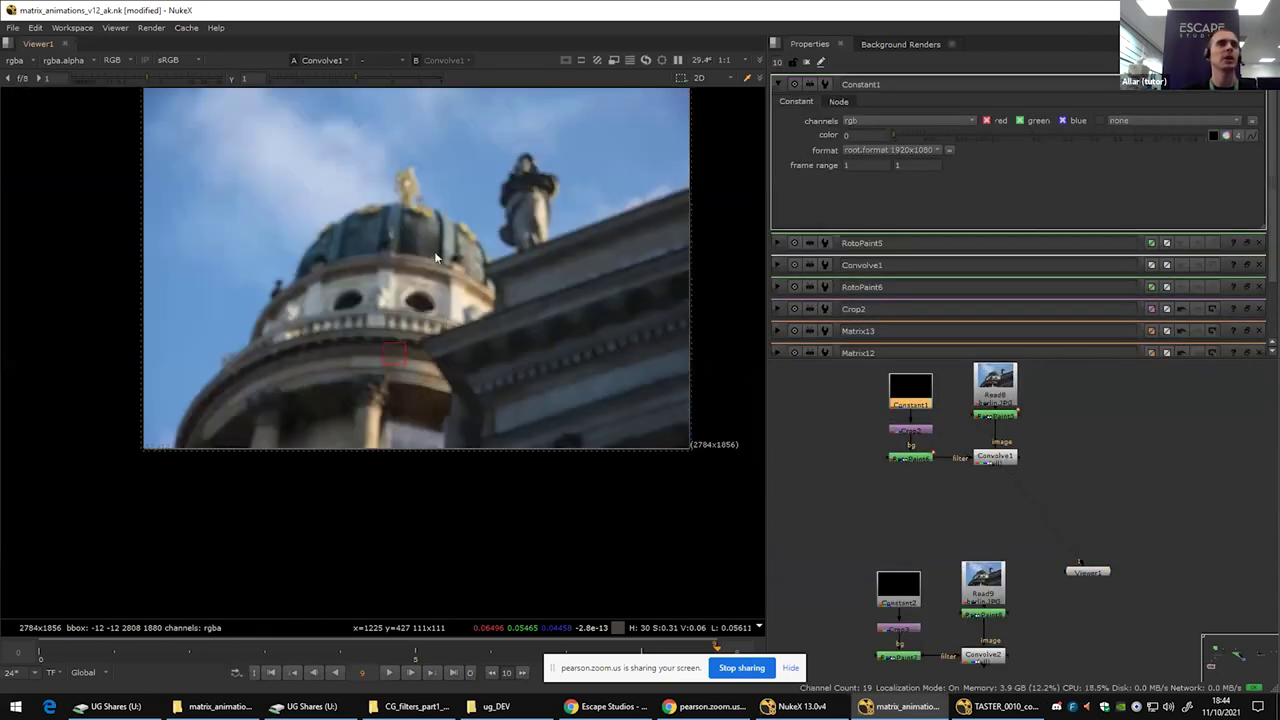
pyautogui.scroll(3, 418, 248)
pyautogui.scroll(-2, 418, 249)
# Step: View RotoPaint8, delete the copied Convolve2, and add a ZDefocus node below RotoPaint8 in its place
pyautogui.moveTo(941, 576); pyautogui.dragTo(913, 477)
pyautogui.click(968, 560)
pyautogui.press('1')
pyautogui.press('Delete')
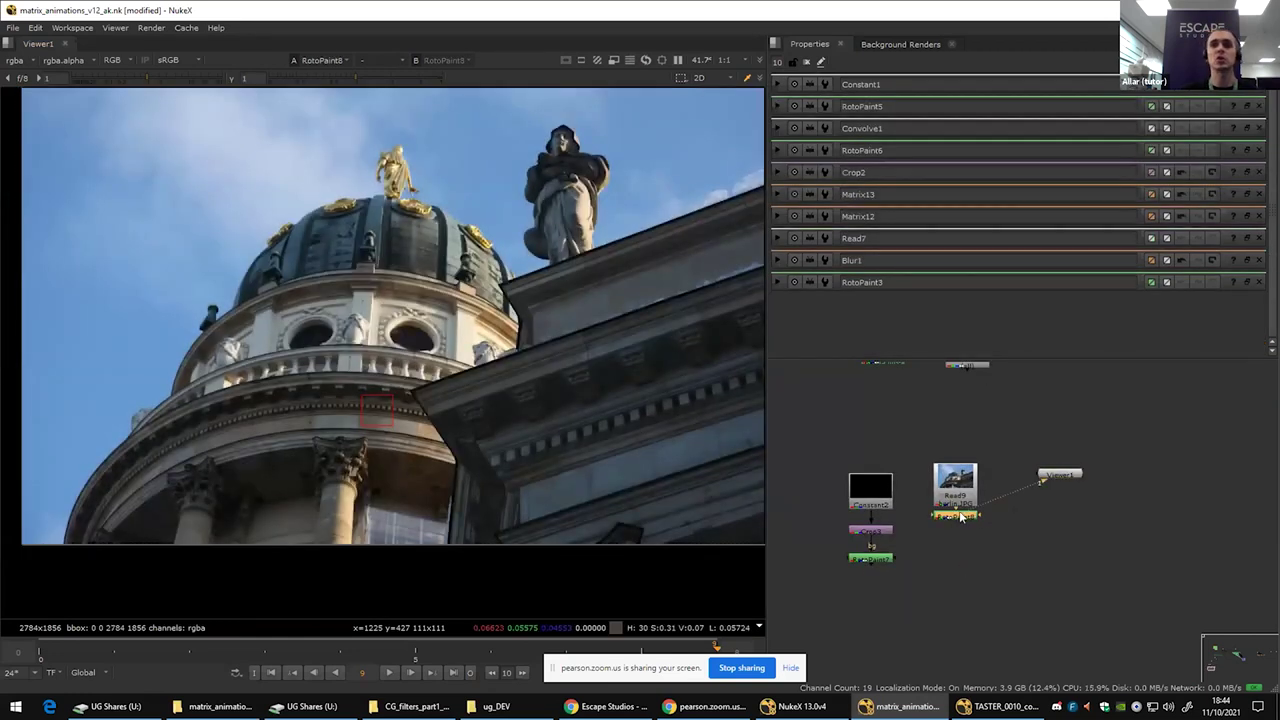
pyautogui.press('Tab')
pyautogui.write('zdeful')
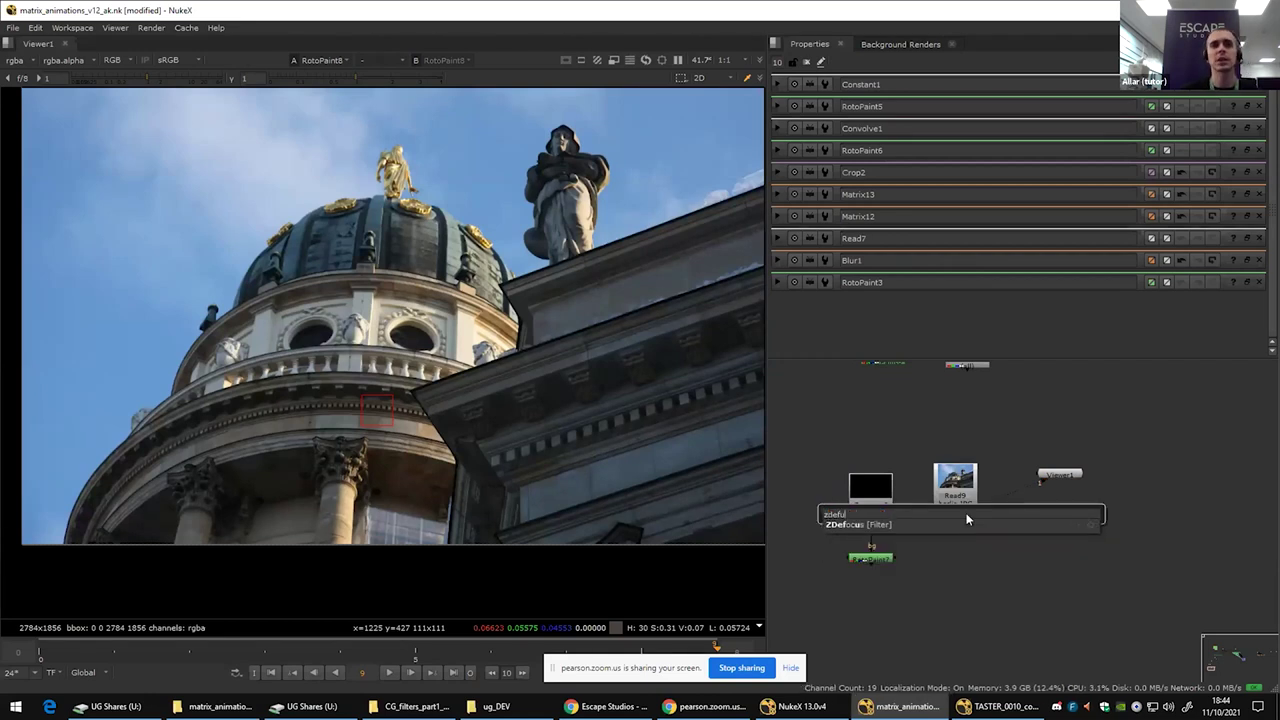
pyautogui.press('Return')
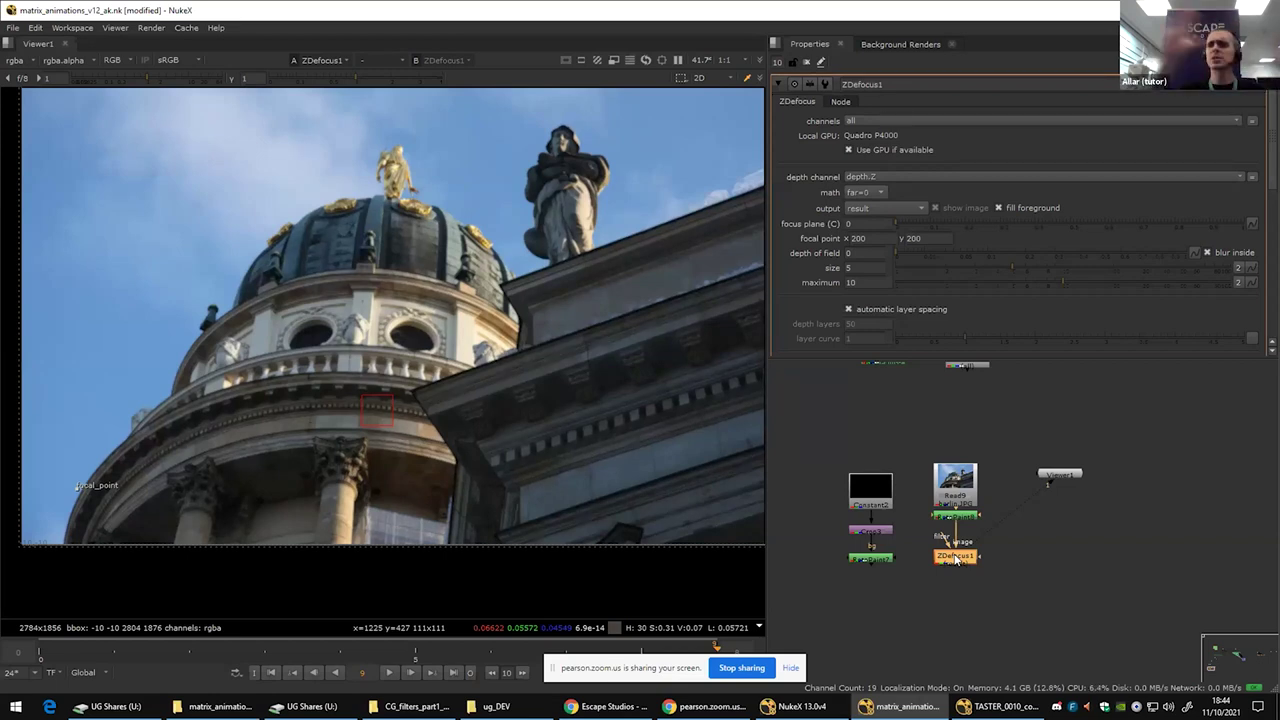
# Step: Connect the ZDefocus filter input to RotoPaint7 and set the filter type to image
pyautogui.click(931, 539)
pyautogui.moveTo(938, 541); pyautogui.dragTo(871, 560)
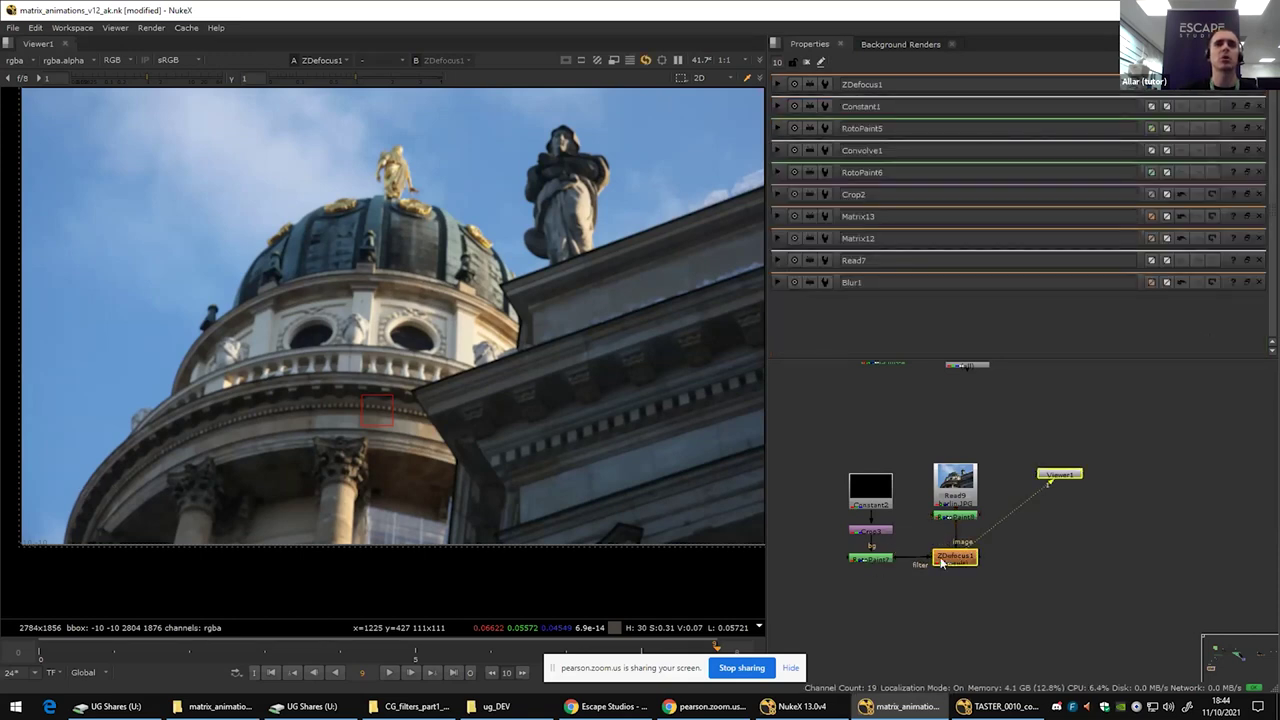
pyautogui.doubleClick(942, 558)
pyautogui.scroll(-3, 909, 309)
pyautogui.scroll(3, 906, 305)
pyautogui.scroll(-5, 874, 209)
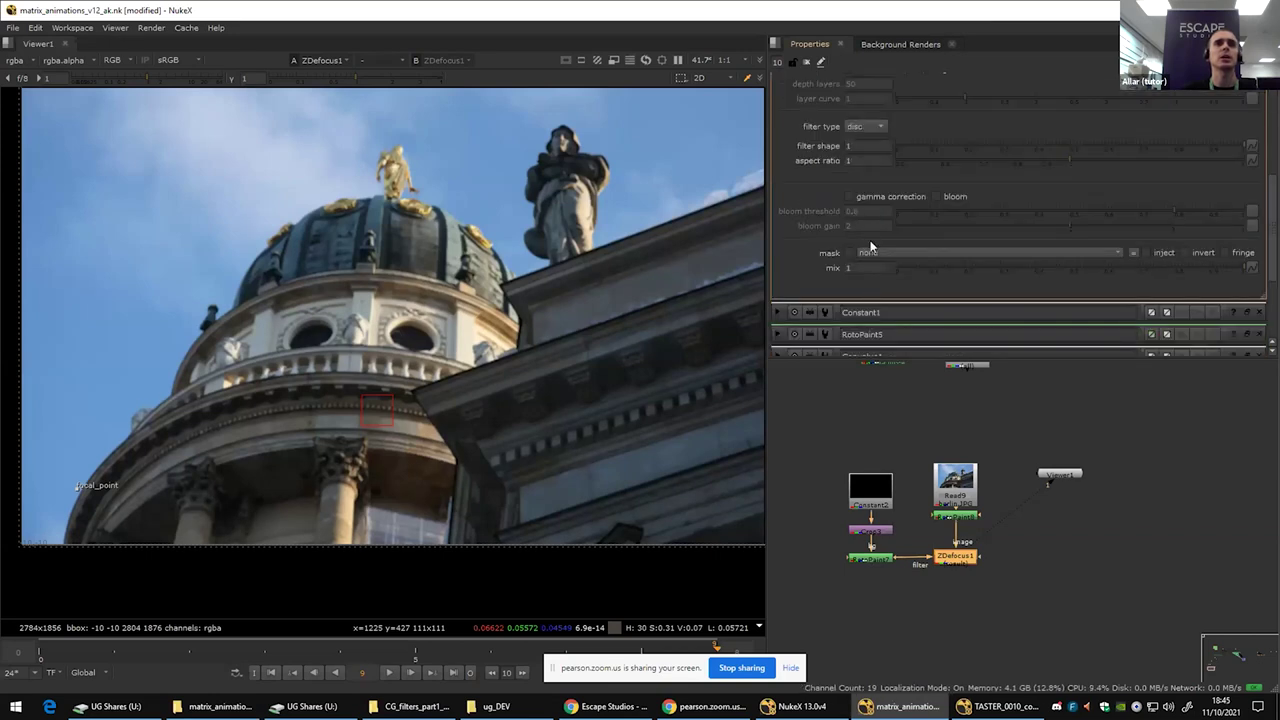
pyautogui.scroll(1, 882, 255)
pyautogui.click(878, 206)
pyautogui.click(878, 237)
pyautogui.scroll(3, 999, 285)
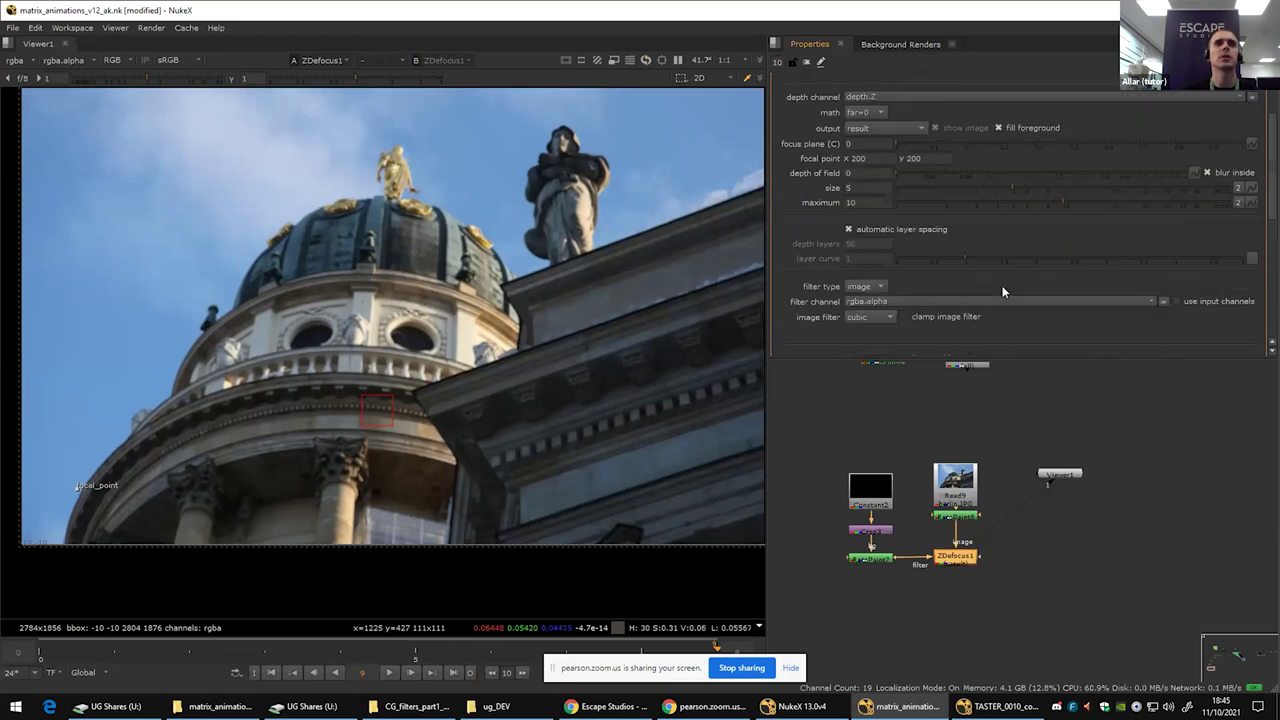
pyautogui.scroll(-3, 999, 285)
# Step: View the cat-face filter in RotoPaint7, return to the ZDefocus output, and inspect the dome's oval window up close
pyautogui.click(868, 559)
pyautogui.press('1')
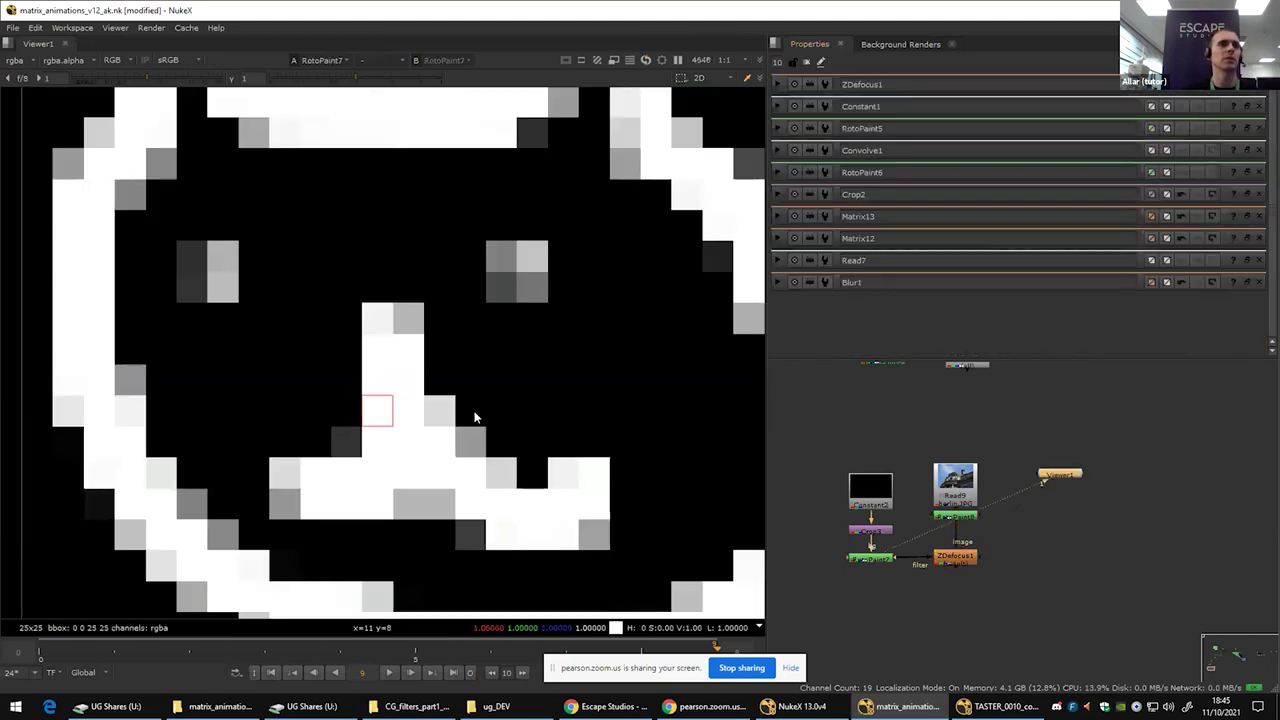
pyautogui.scroll(-5, 473, 416)
pyautogui.scroll(5, 480, 417)
pyautogui.click(955, 553)
pyautogui.press('1')
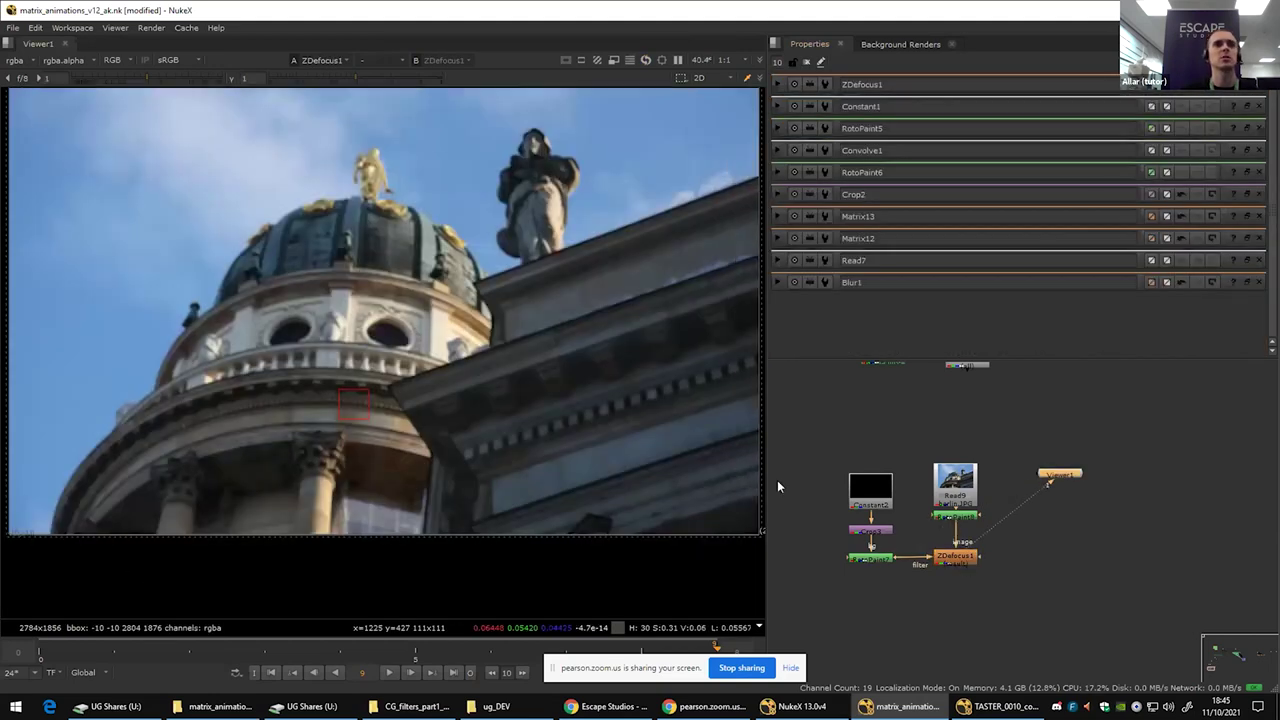
pyautogui.scroll(4, 383, 328)
pyautogui.scroll(3, 320, 330)
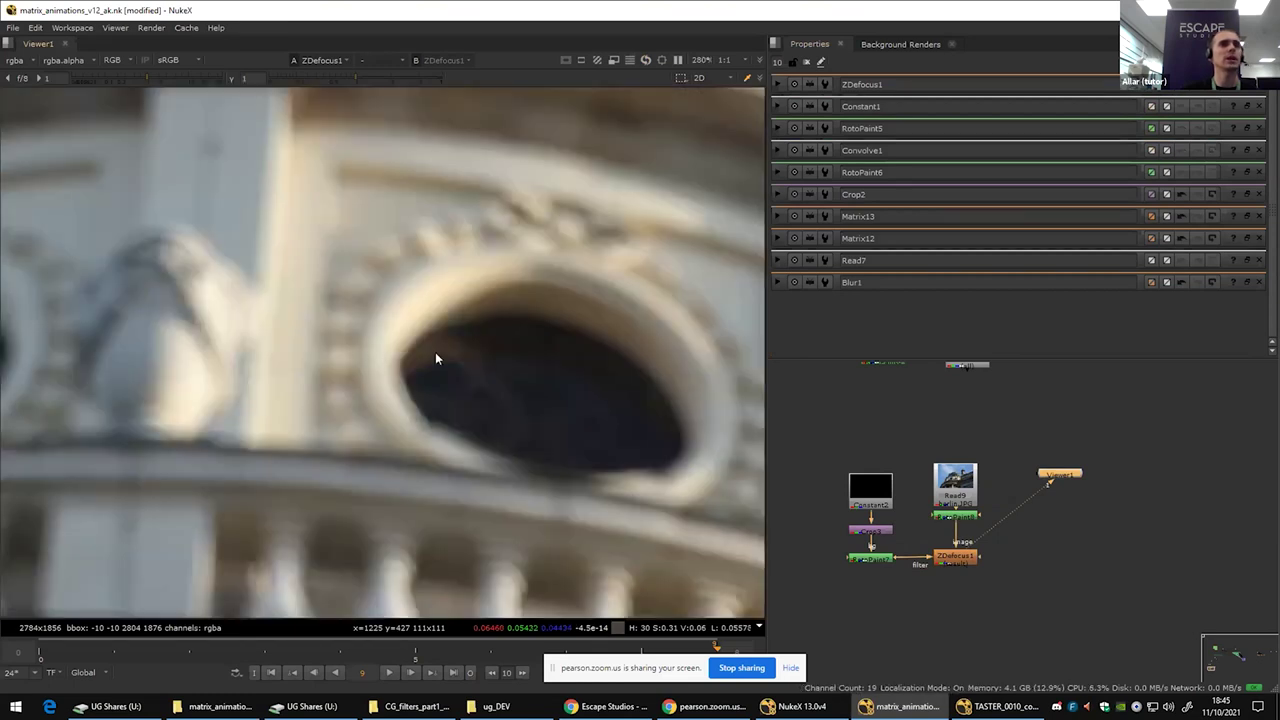
# Step: Inspect the ZDefocus result from the dome's oval windows and cornice up to the golden statue against the sky
pyautogui.scroll(3, 435, 352)
pyautogui.scroll(-8, 490, 364)
pyautogui.moveTo(509, 456); pyautogui.dragTo(352, 268)
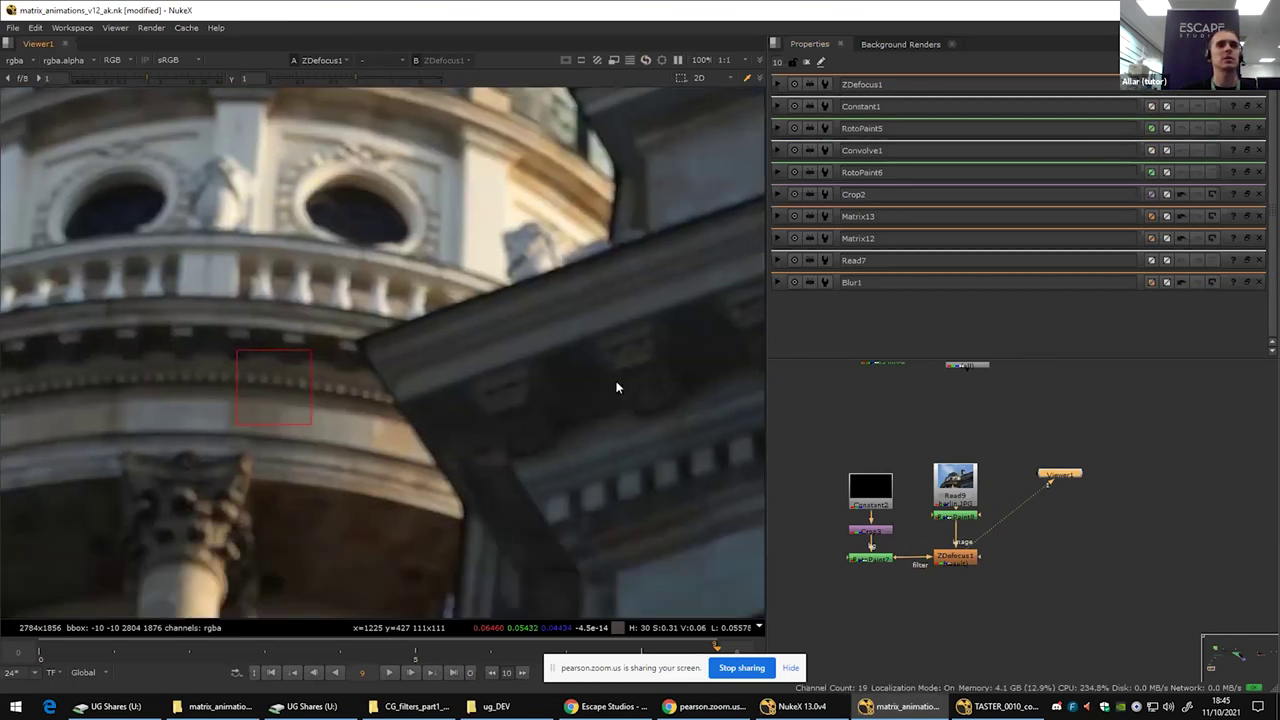
pyautogui.scroll(2, 680, 440)
pyautogui.moveTo(520, 204); pyautogui.dragTo(506, 454)
pyautogui.moveTo(466, 361); pyautogui.dragTo(494, 531)
pyautogui.moveTo(432, 165); pyautogui.dragTo(491, 590)
pyautogui.scroll(5, 370, 266)
pyautogui.moveTo(581, 231); pyautogui.dragTo(587, 426)
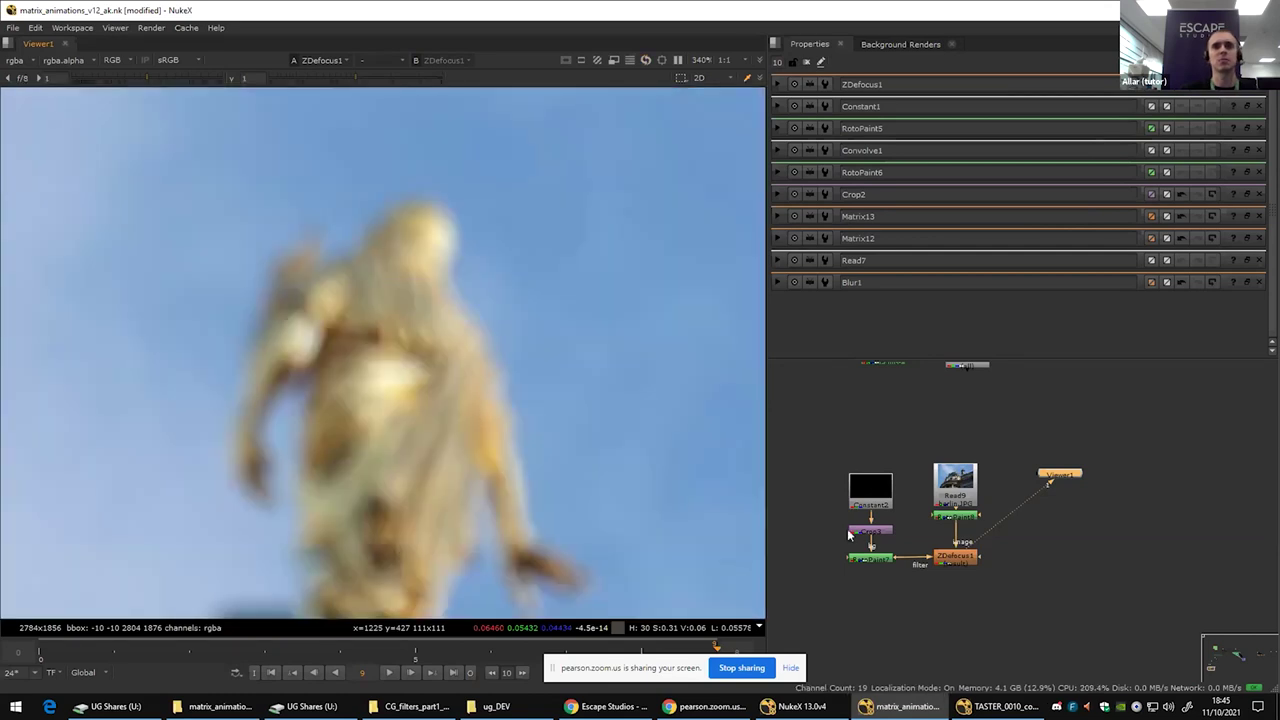
# Step: In the ZDefocus1 settings, set the size to 47 and the maximum to 39
pyautogui.doubleClick(950, 560)
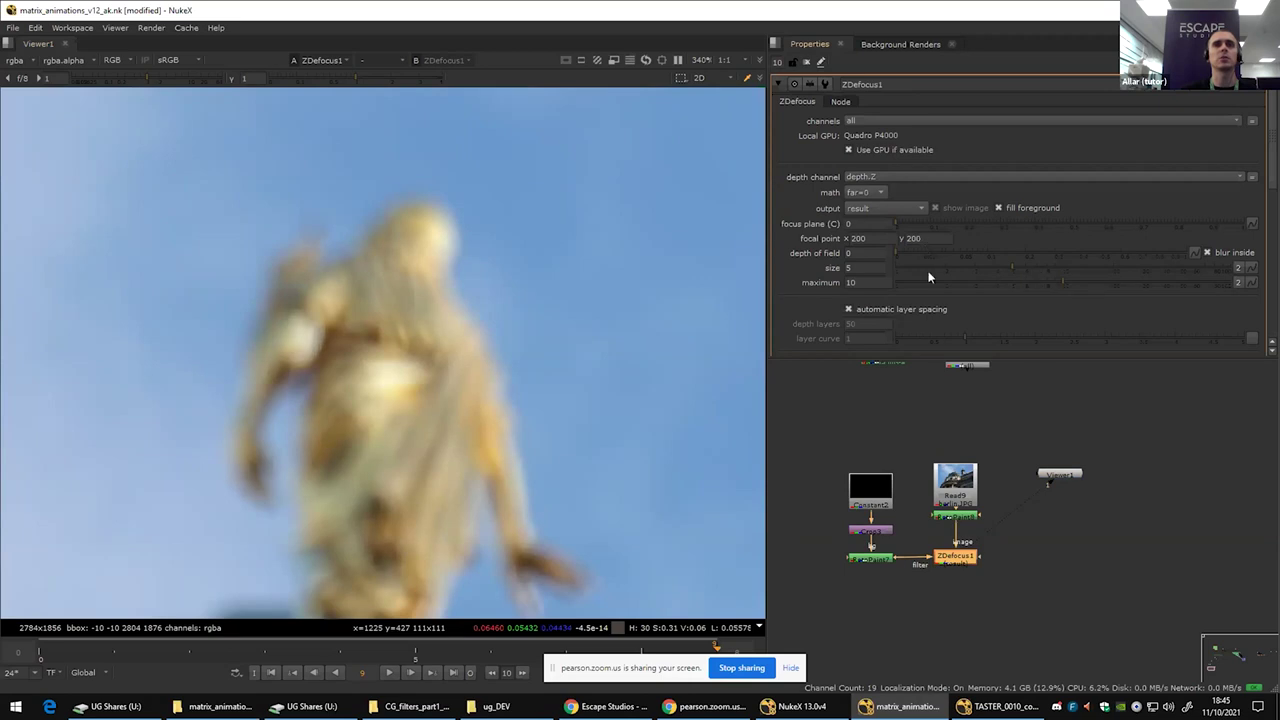
pyautogui.moveTo(1043, 272); pyautogui.dragTo(1176, 268)
pyautogui.click(1163, 283)
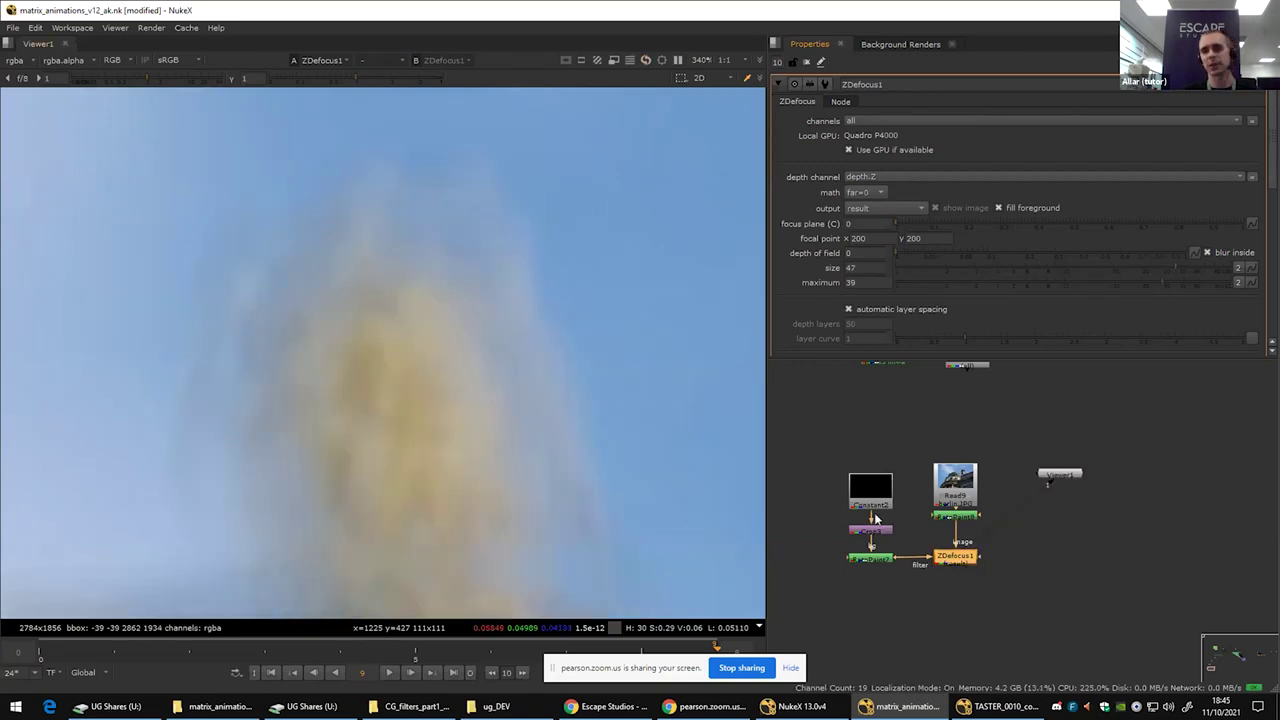
pyautogui.hotkey('ctrl', 'z')
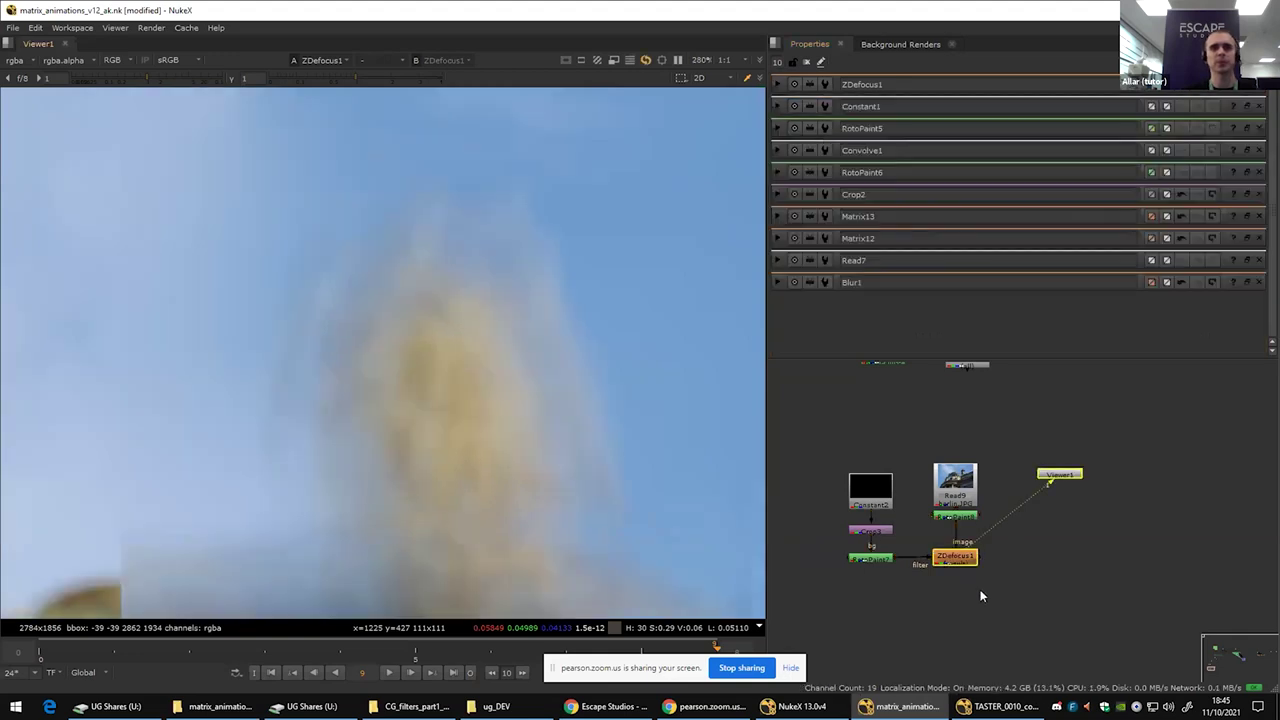
# Step: Examine the heavily defocused image around the statue, the dome's dark panels and the lower cornice, finishing with a wider view
pyautogui.scroll(-6, 576, 448)
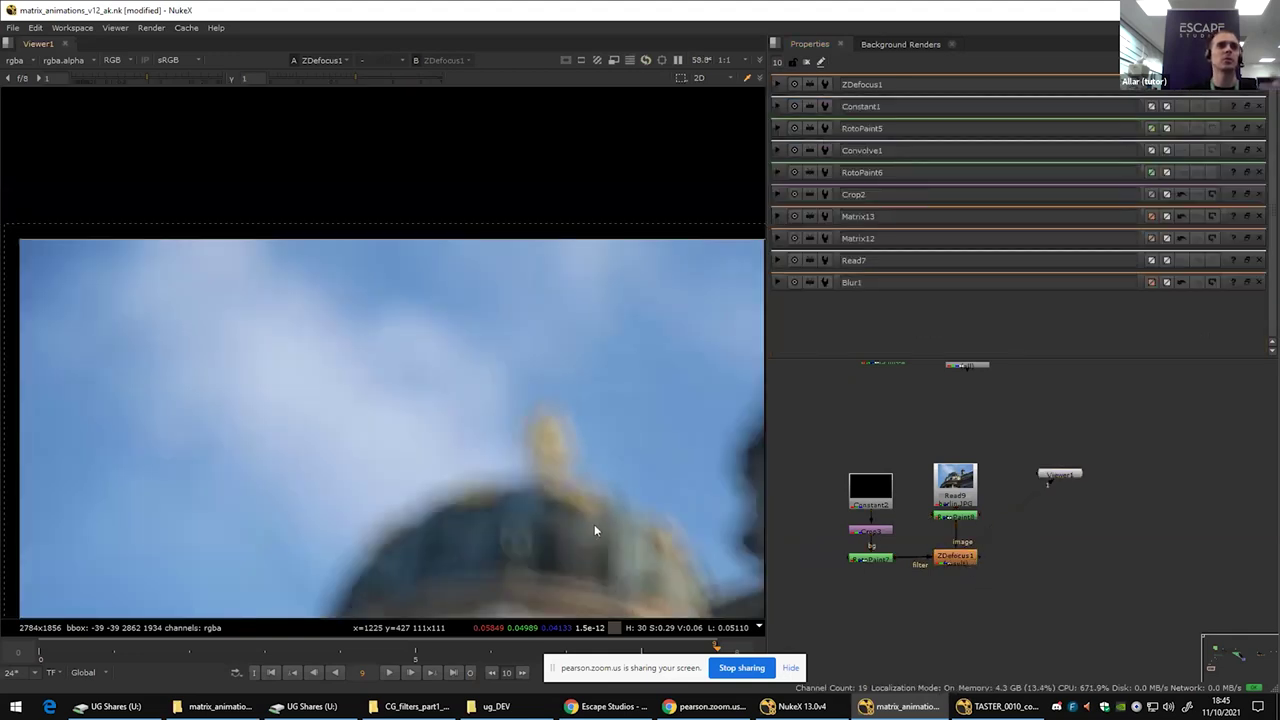
pyautogui.scroll(3, 594, 524)
pyautogui.scroll(3, 518, 439)
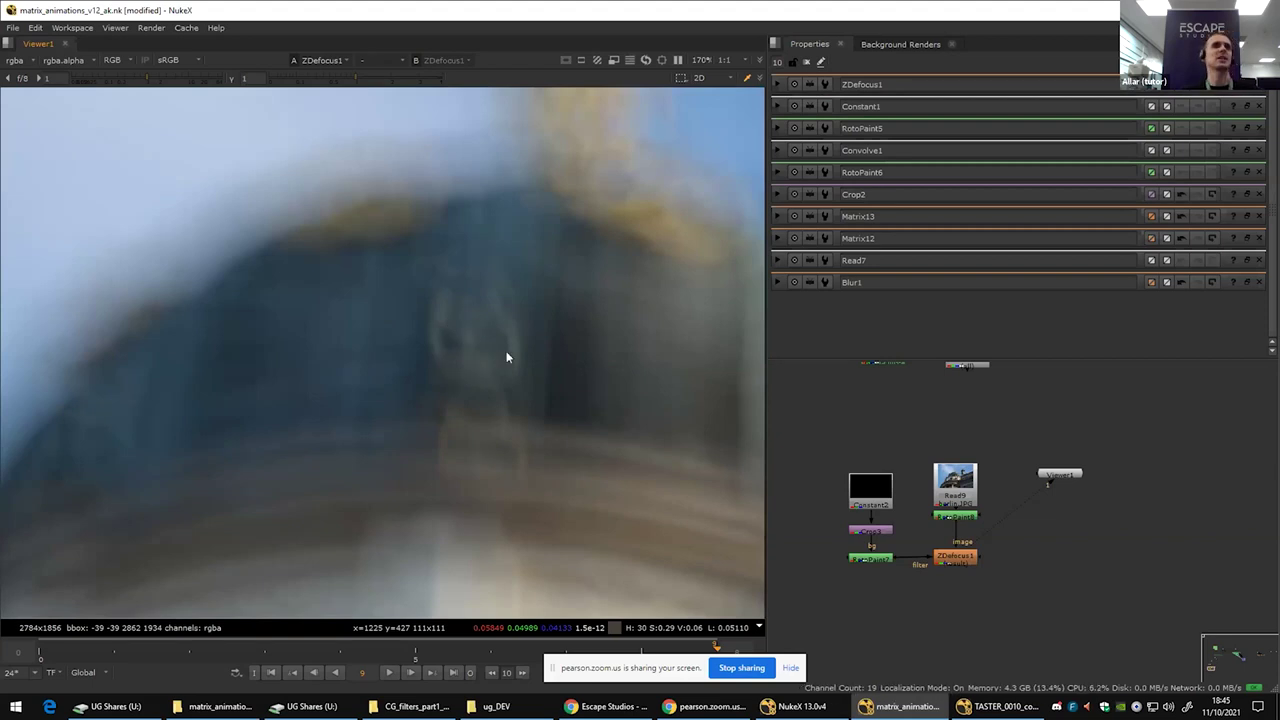
pyautogui.scroll(-4, 505, 355)
pyautogui.scroll(5, 500, 364)
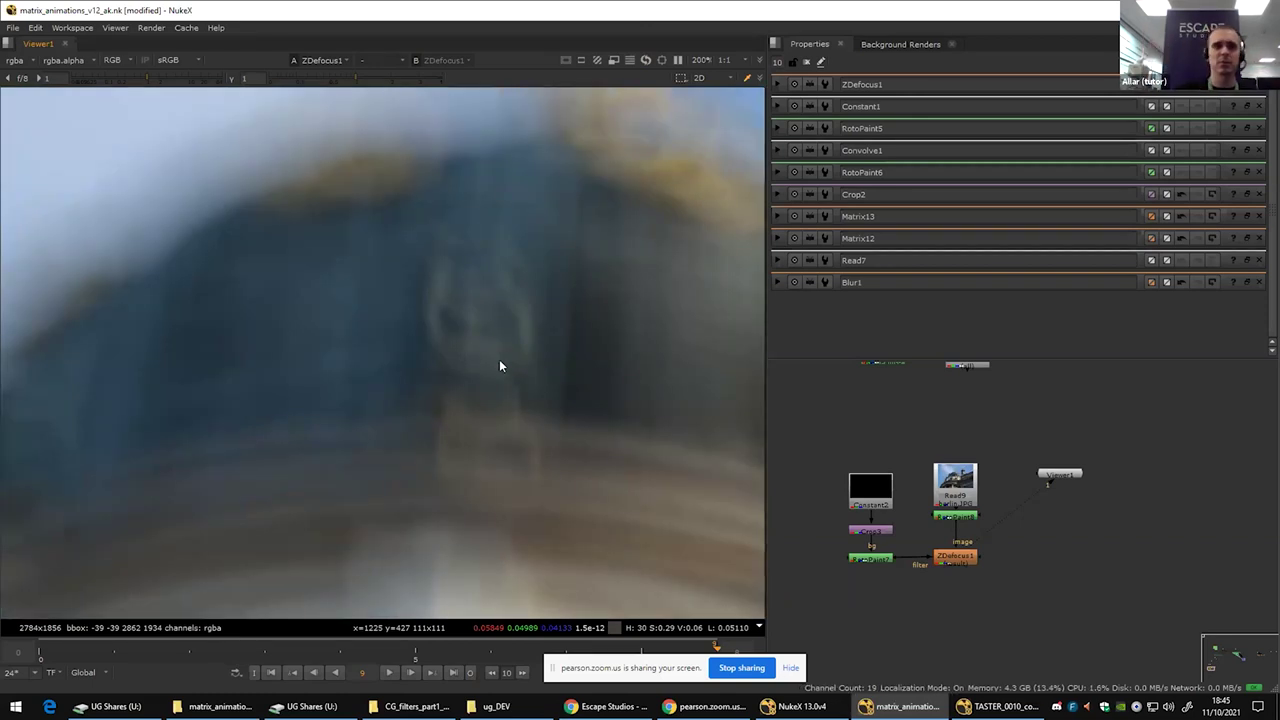
pyautogui.scroll(-3, 500, 366)
pyautogui.scroll(-2, 537, 396)
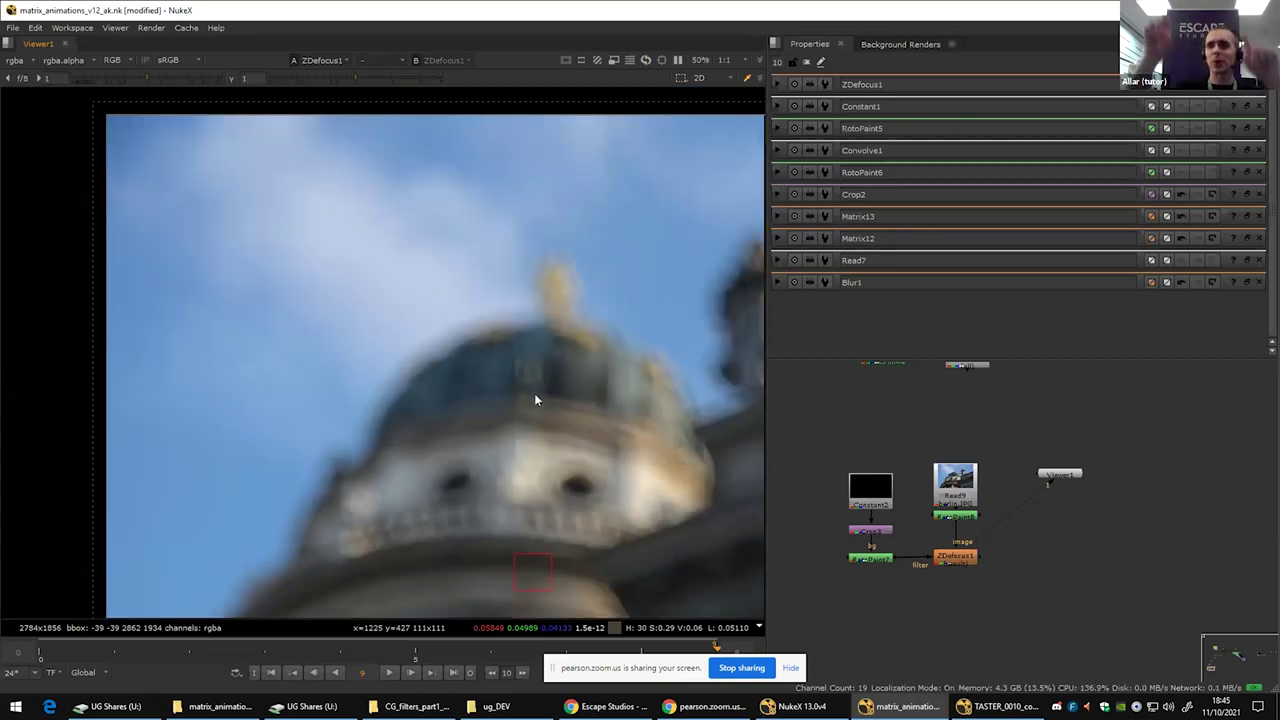
pyautogui.scroll(-3, 537, 397)
pyautogui.moveTo(557, 488); pyautogui.dragTo(463, 276)
pyautogui.scroll(5, 477, 310)
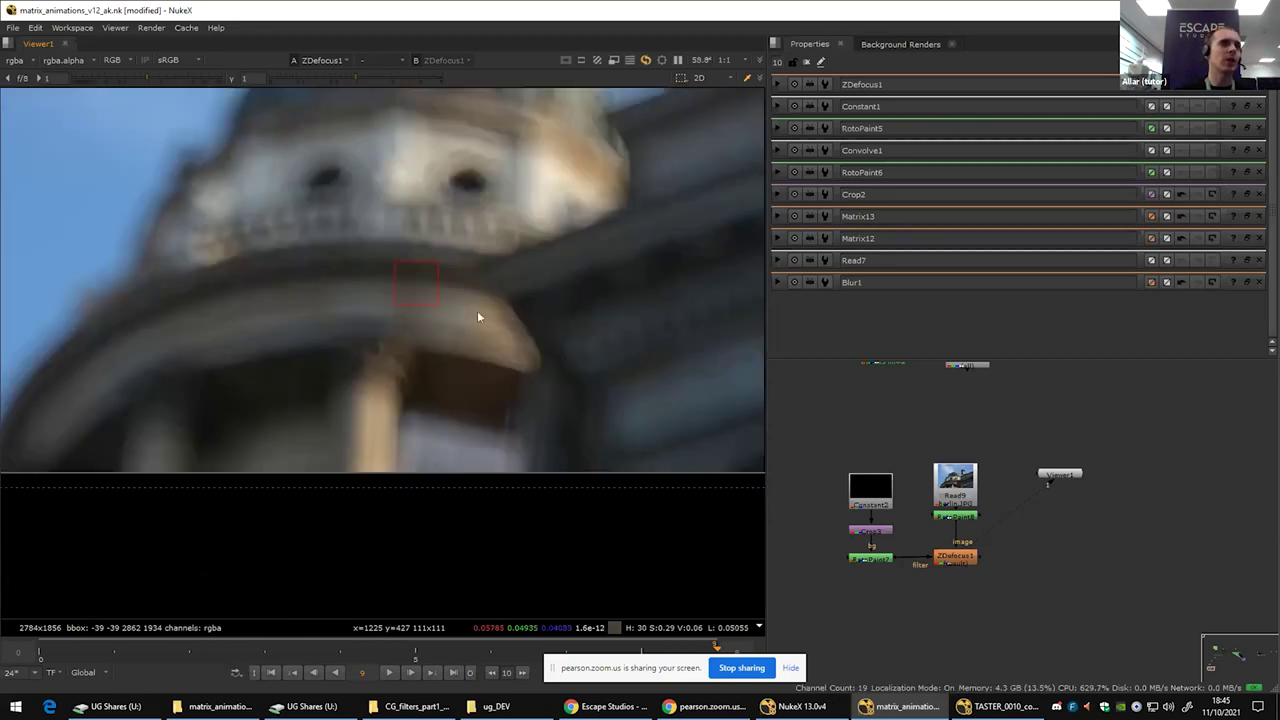
pyautogui.moveTo(478, 381); pyautogui.dragTo(470, 413)
pyautogui.scroll(-3, 469, 420)
pyautogui.scroll(3, 461, 480)
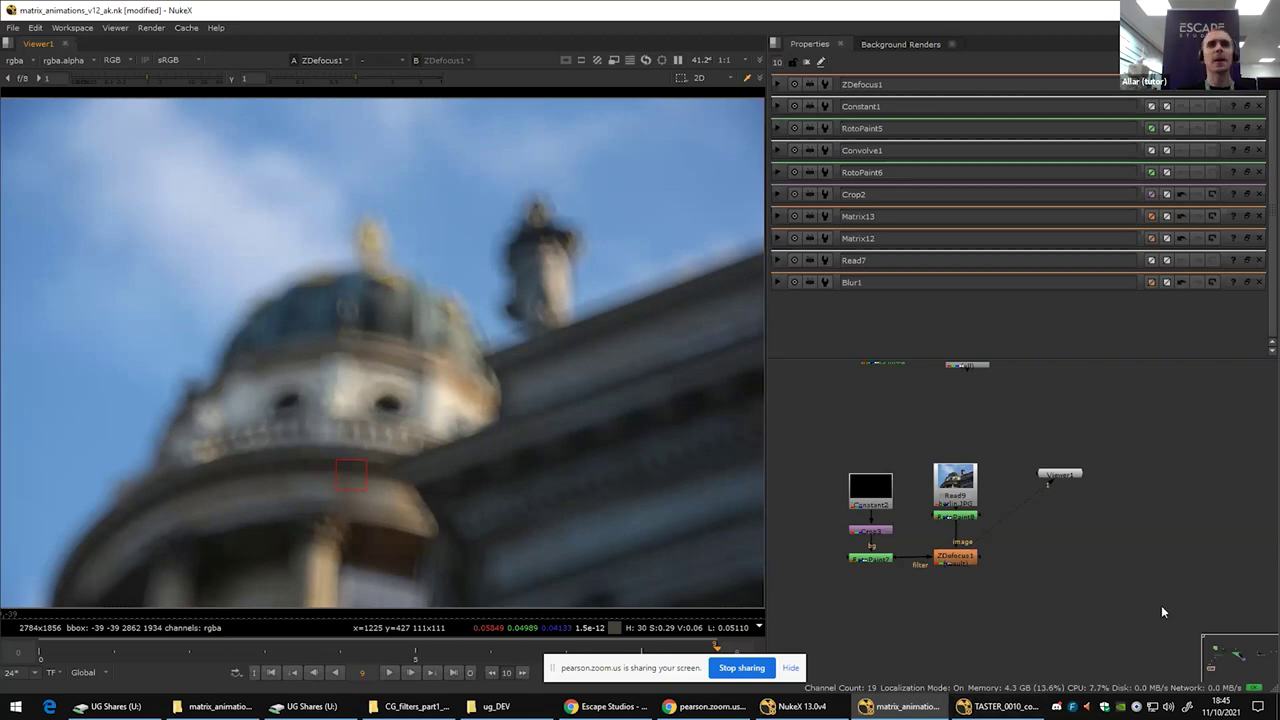
# Step: Disconnect the viewer from ZDefocus1, open the ZDefocus1 settings, and read the description of the GPU option
pyautogui.moveTo(975, 548); pyautogui.dragTo(982, 540)
pyautogui.doubleClick(975, 559)
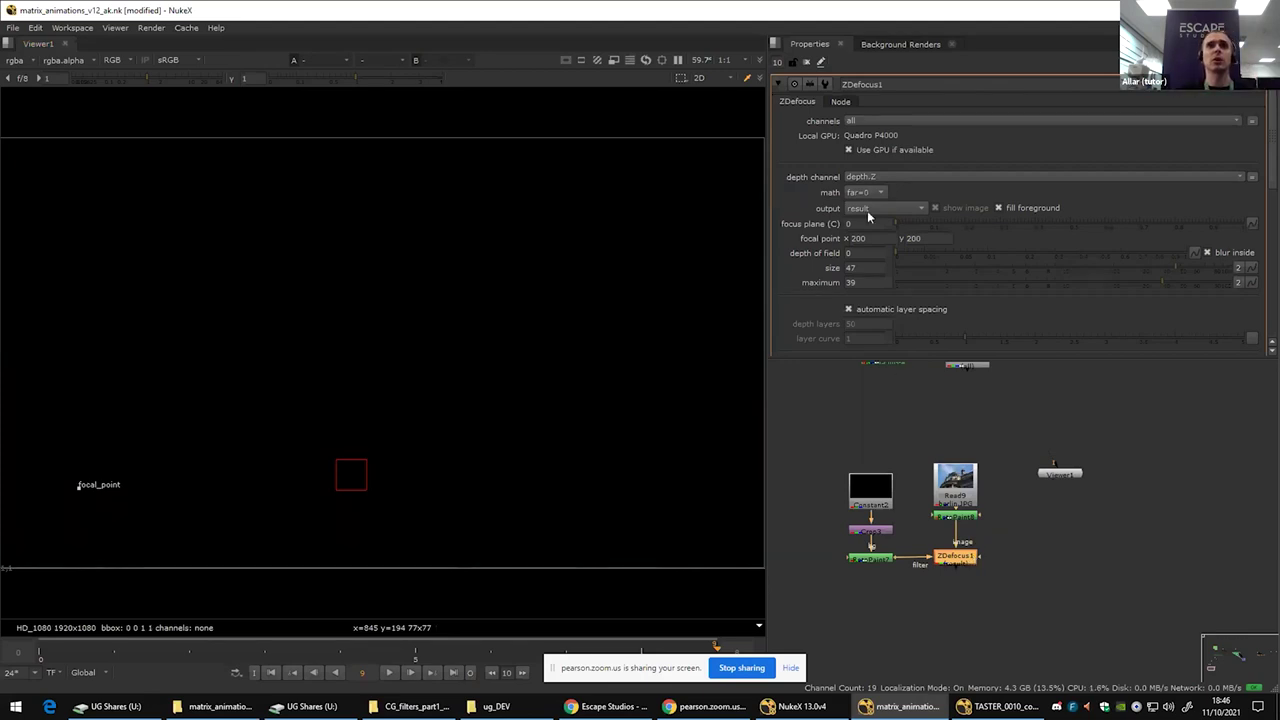
pyautogui.moveTo(888, 157)
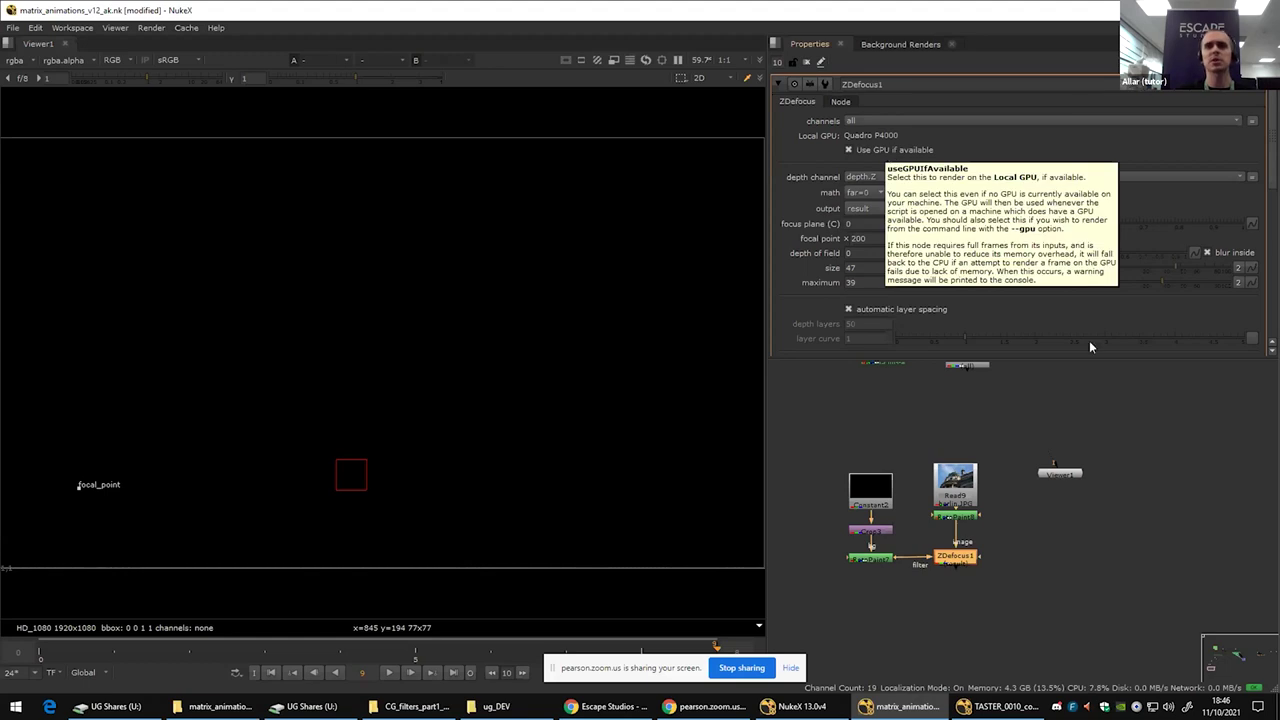
# Step: Find the Matrix13 node below RotoPaint4 and open its settings to examine the kernel values
pyautogui.scroll(-3, 1116, 493)
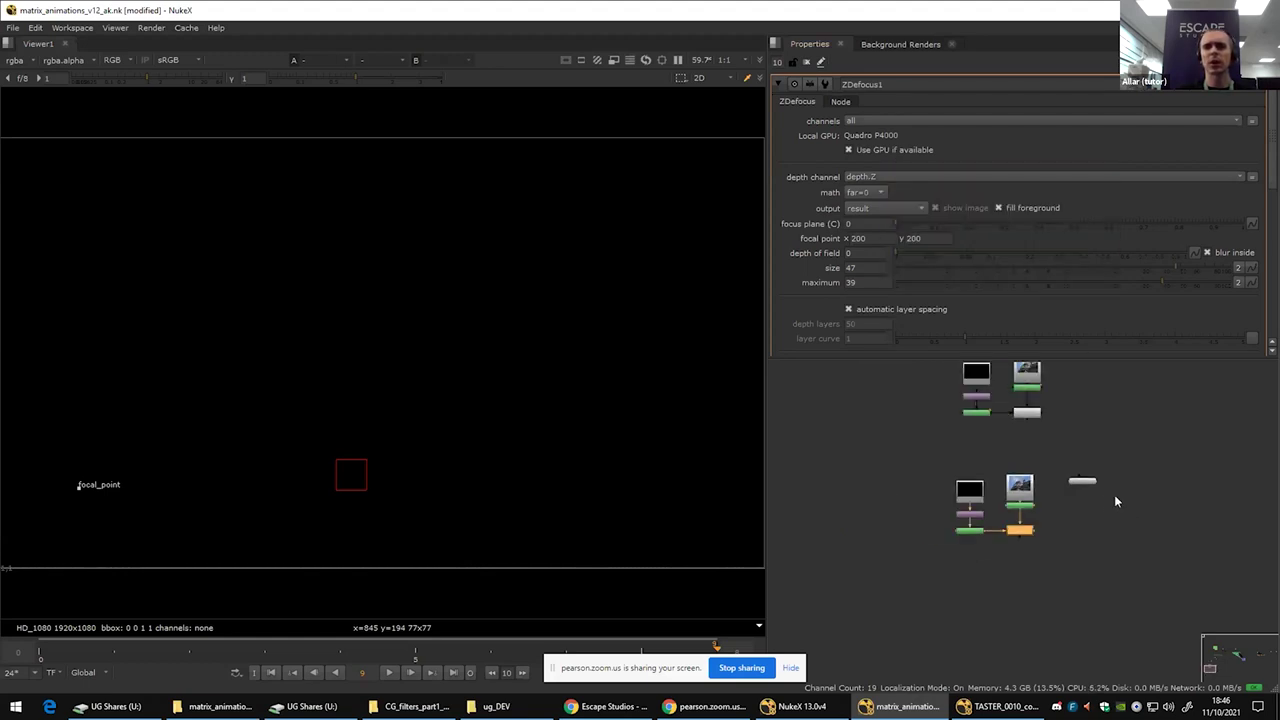
pyautogui.scroll(-2, 1100, 501)
pyautogui.moveTo(1063, 505); pyautogui.dragTo(1028, 653)
pyautogui.scroll(8, 1075, 496)
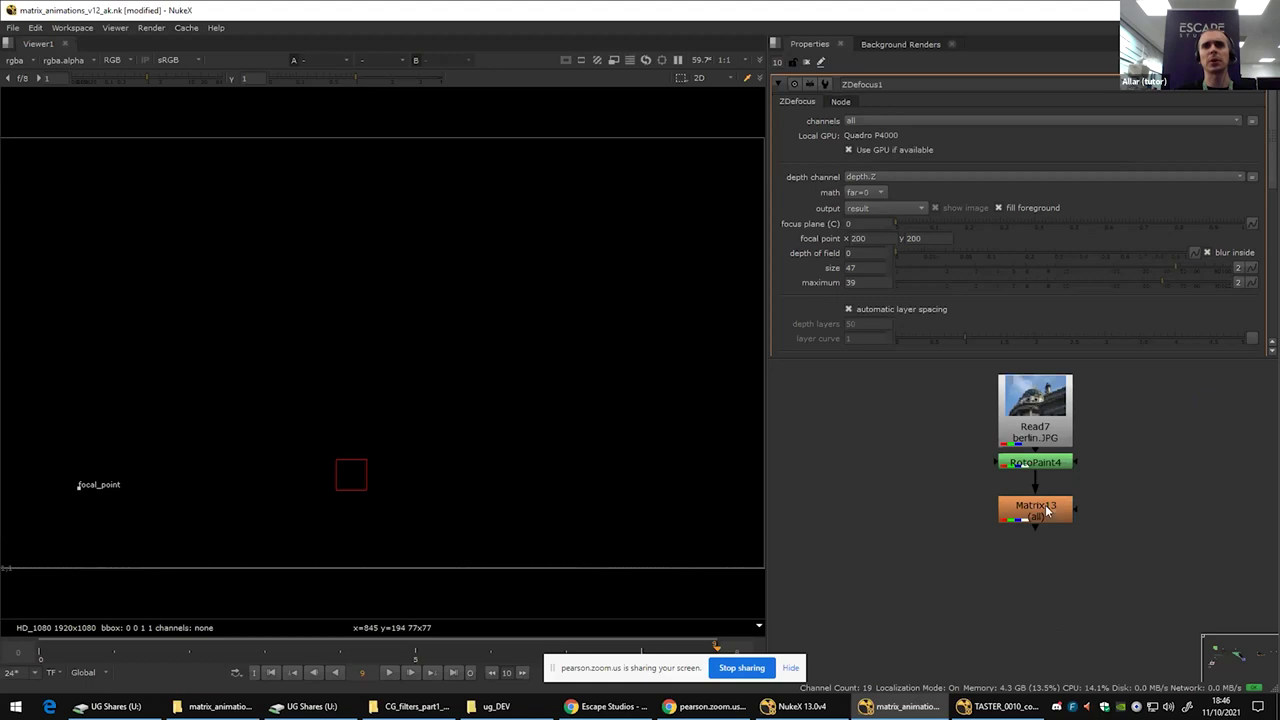
pyautogui.doubleClick(1047, 510)
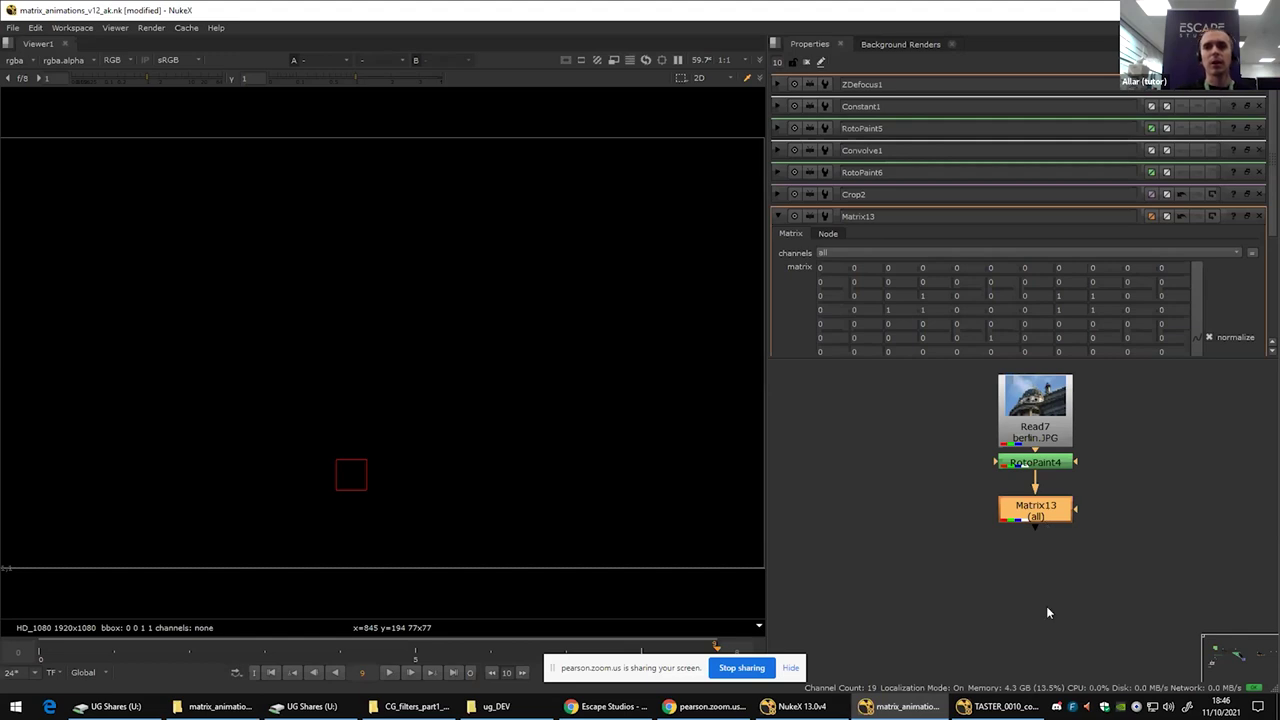
# Step: Close all the open node property panels
pyautogui.scroll(-5, 1046, 608)
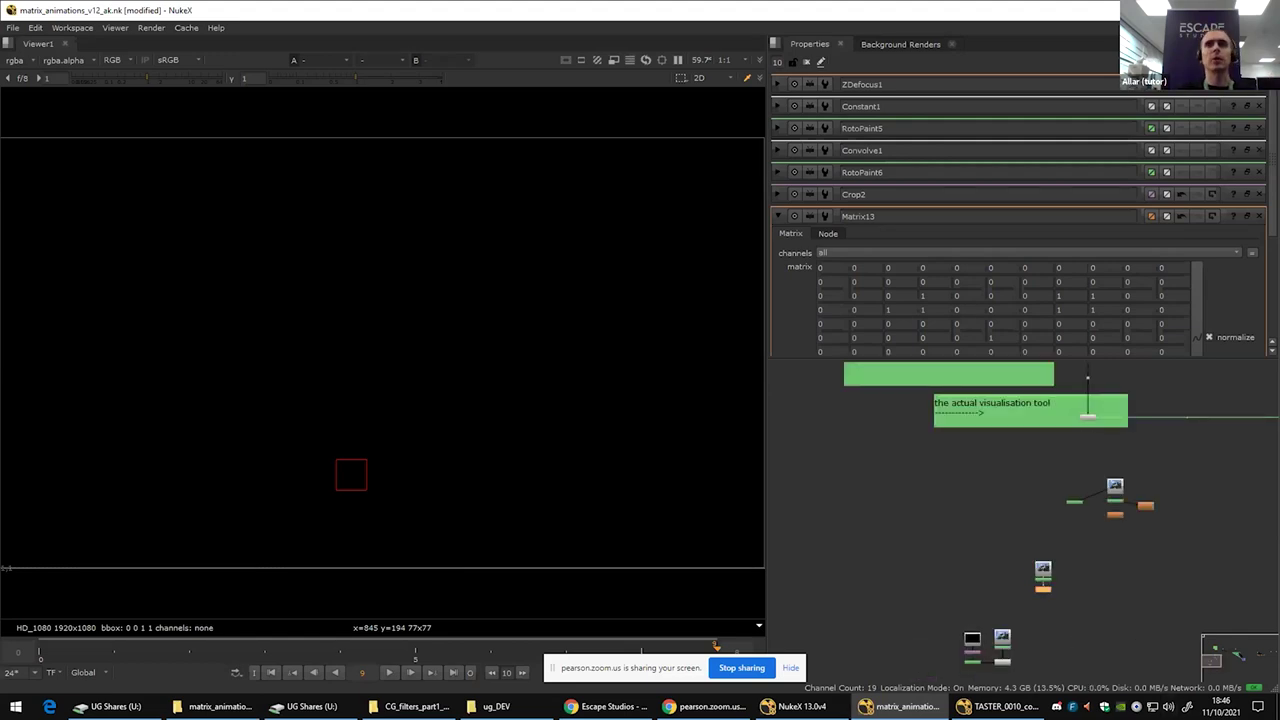
pyautogui.click(1259, 88)
pyautogui.click(1259, 88)
pyautogui.click(1259, 88)
pyautogui.click(1259, 88)
pyautogui.click(1259, 88)
pyautogui.click(1259, 88)
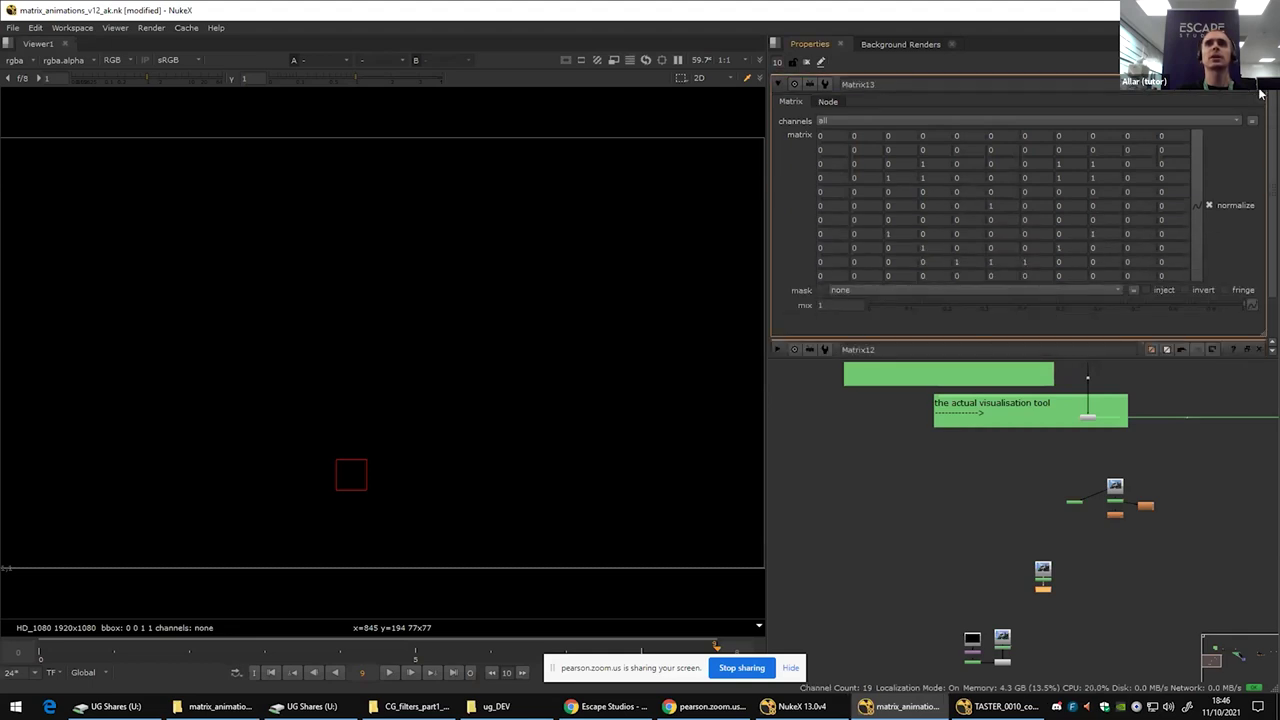
pyautogui.click(1259, 88)
pyautogui.click(1259, 88)
pyautogui.click(1259, 88)
pyautogui.click(1259, 88)
# Step: Locate the matrix visualisation tool in the node graph and display its output in the viewer
pyautogui.scroll(-3, 1082, 530)
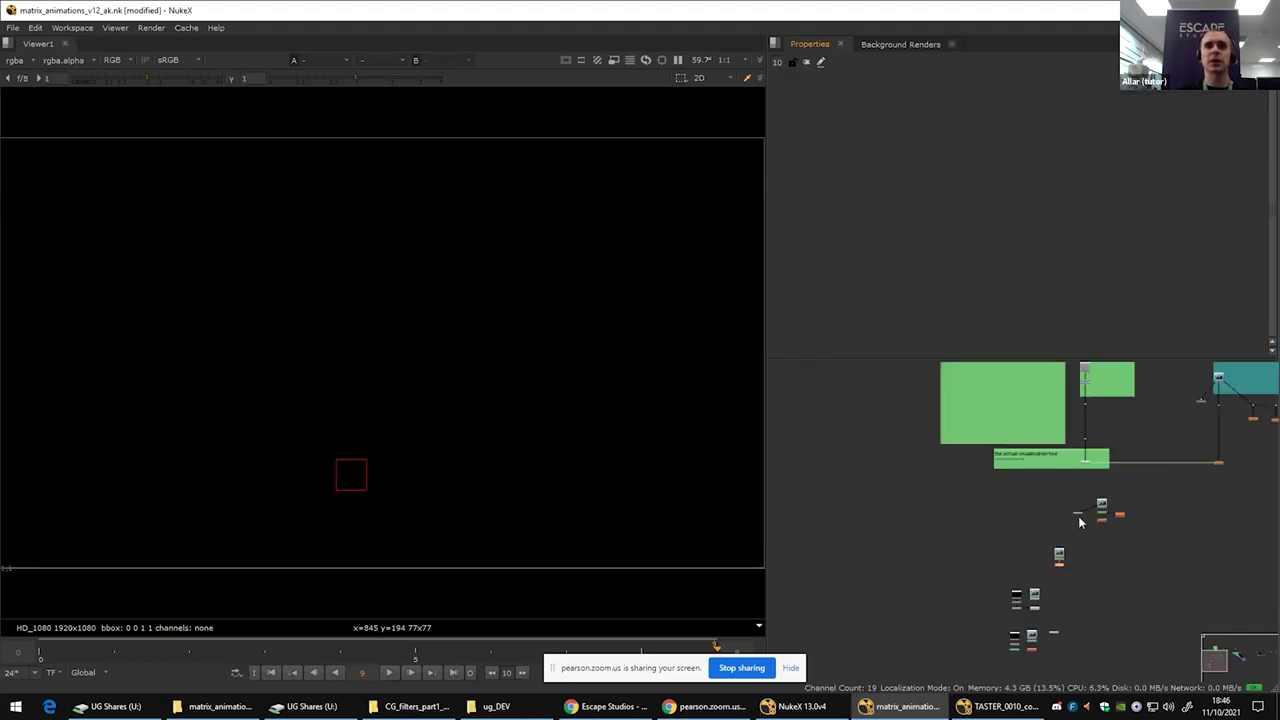
pyautogui.moveTo(1084, 486); pyautogui.dragTo(1057, 543)
pyautogui.scroll(1, 1057, 543)
pyautogui.scroll(2, 1057, 542)
pyautogui.click(1061, 506)
pyautogui.press('1')
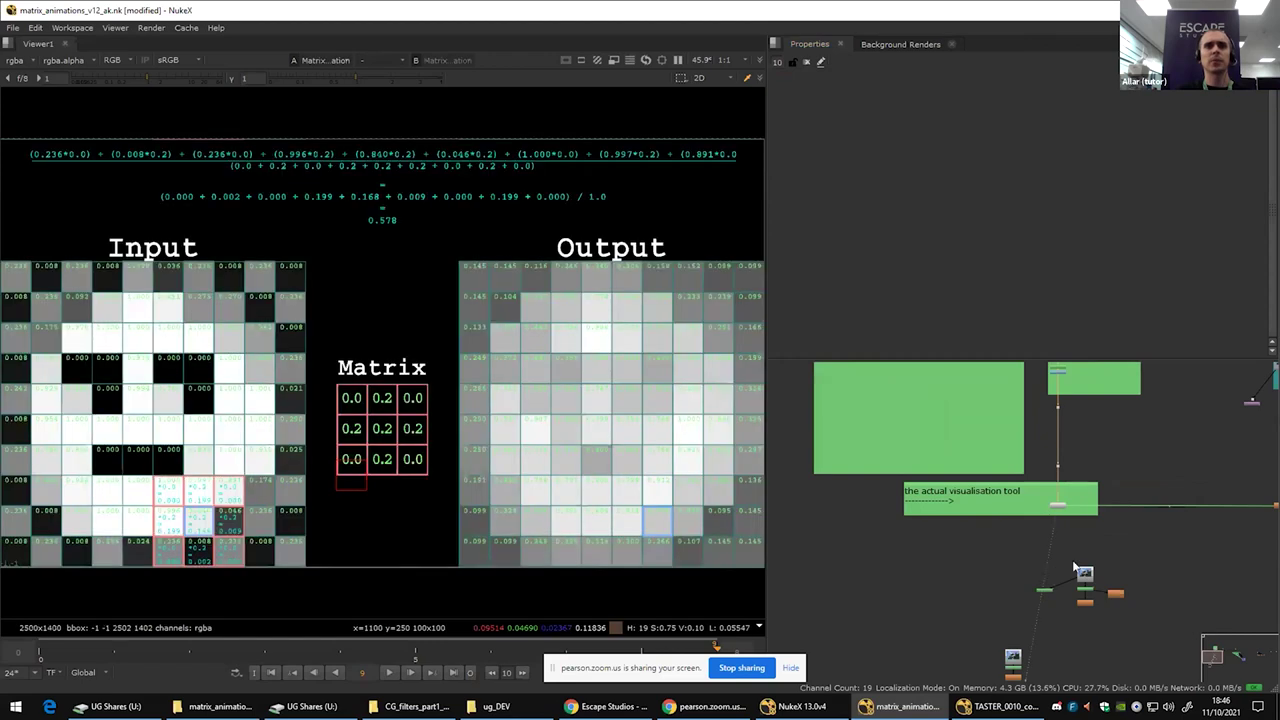
# Step: Look over the rest of the node graph and reconnect the viewer to the matrix visualisation node
pyautogui.scroll(-5, 1074, 568)
pyautogui.moveTo(1078, 610); pyautogui.dragTo(974, 478)
pyautogui.scroll(2, 970, 500)
pyautogui.moveTo(923, 513); pyautogui.dragTo(962, 458)
pyautogui.scroll(-4, 943, 495)
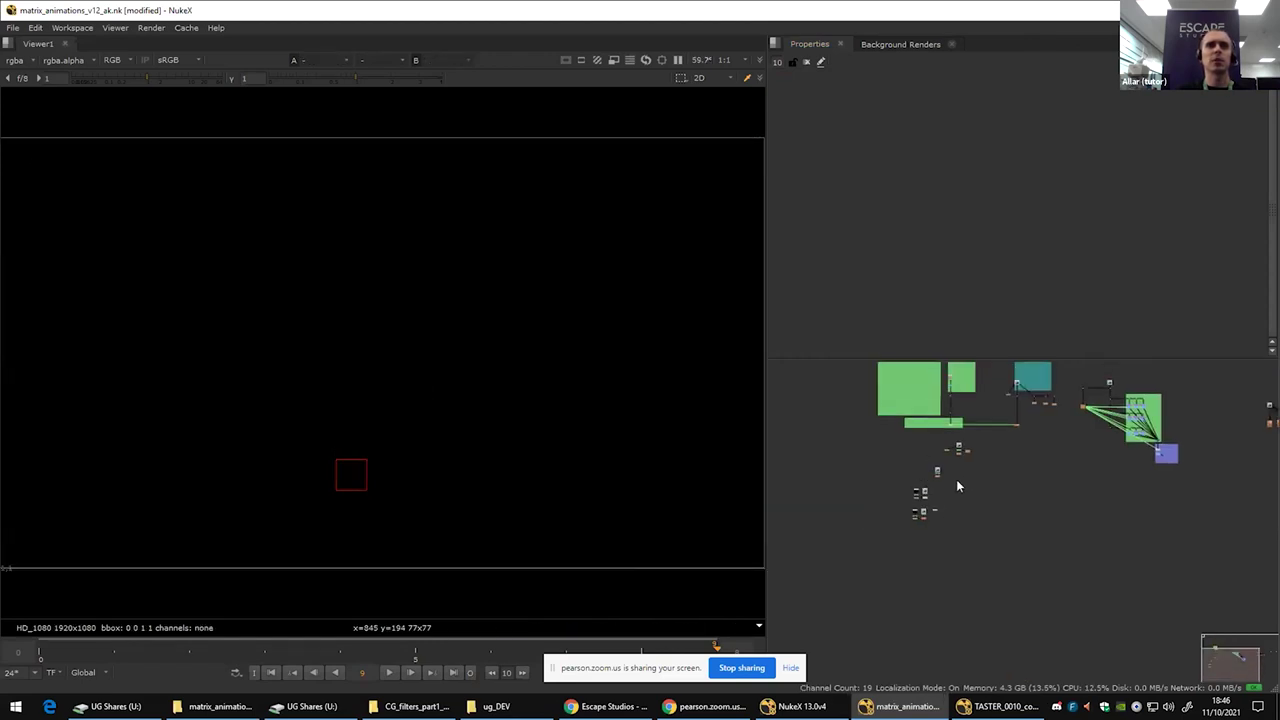
pyautogui.scroll(3, 956, 483)
pyautogui.moveTo(919, 457); pyautogui.dragTo(953, 439)
pyautogui.press('1')
pyautogui.scroll(2, 913, 590)
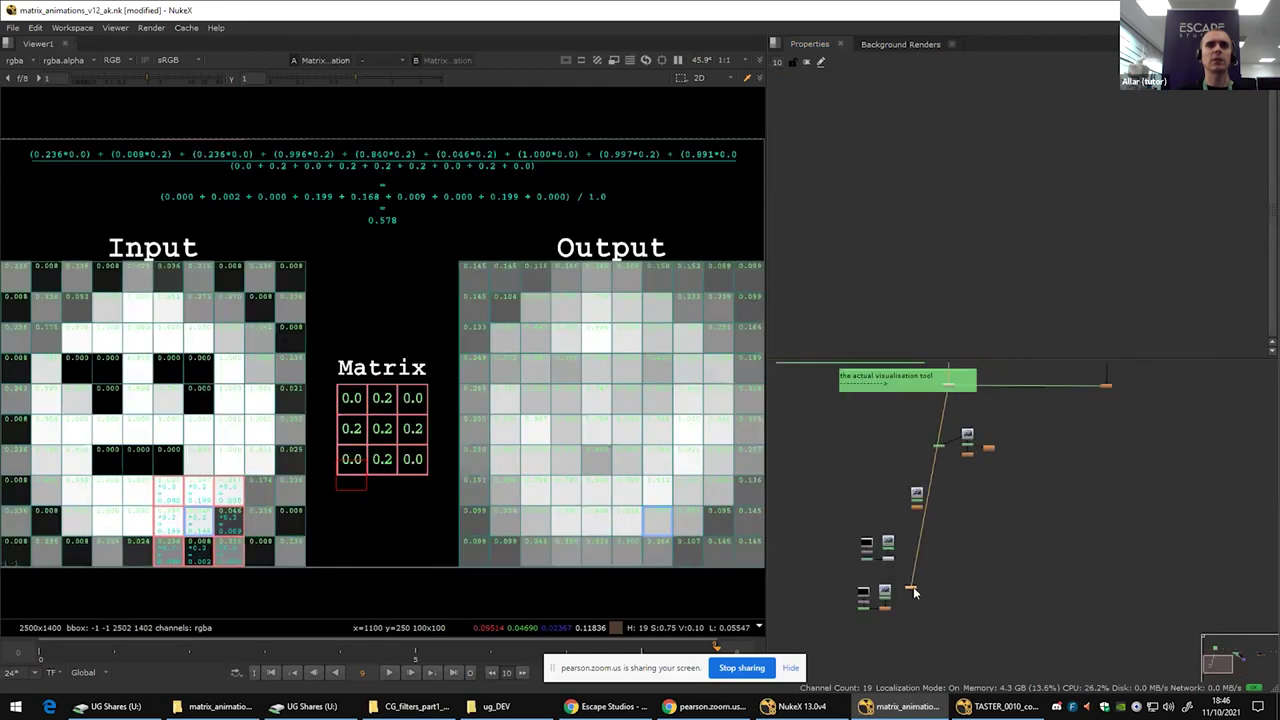
# Step: Move the Viewer1 node up beneath MatrixVisualisation1 and open the MatrixVisualisation1 settings
pyautogui.moveTo(912, 590); pyautogui.dragTo(957, 522)
pyautogui.scroll(3, 957, 521)
pyautogui.doubleClick(916, 460)
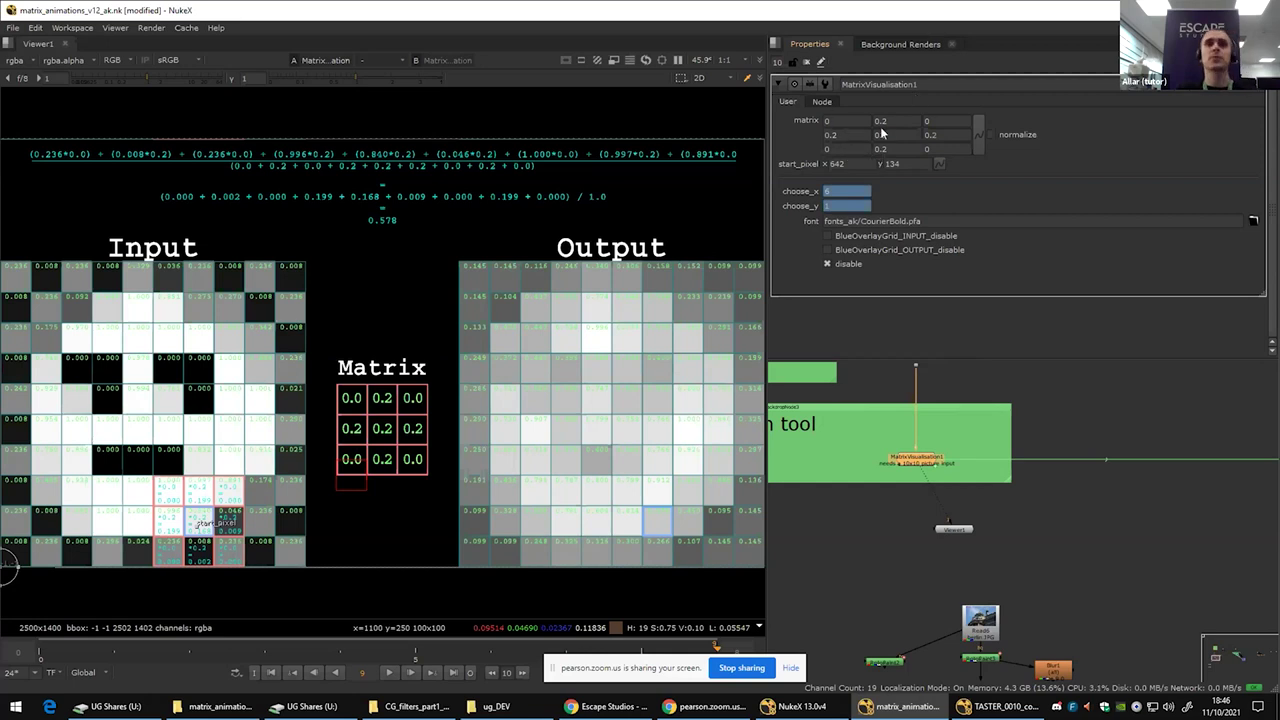
# Step: Set all three values in the middle column of the visualisation's matrix to 0
pyautogui.doubleClick(894, 125)
pyautogui.write('0')
pyautogui.doubleClick(897, 149)
pyautogui.write('0')
pyautogui.doubleClick(897, 134)
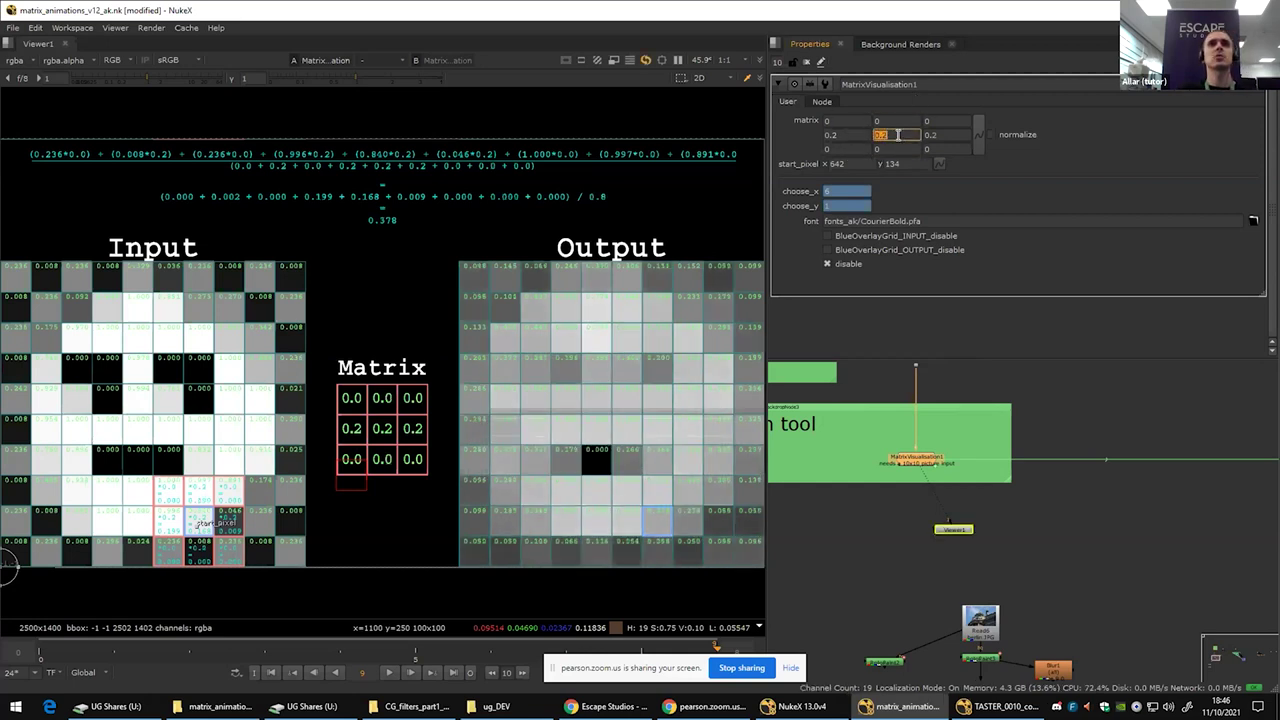
pyautogui.write('0')
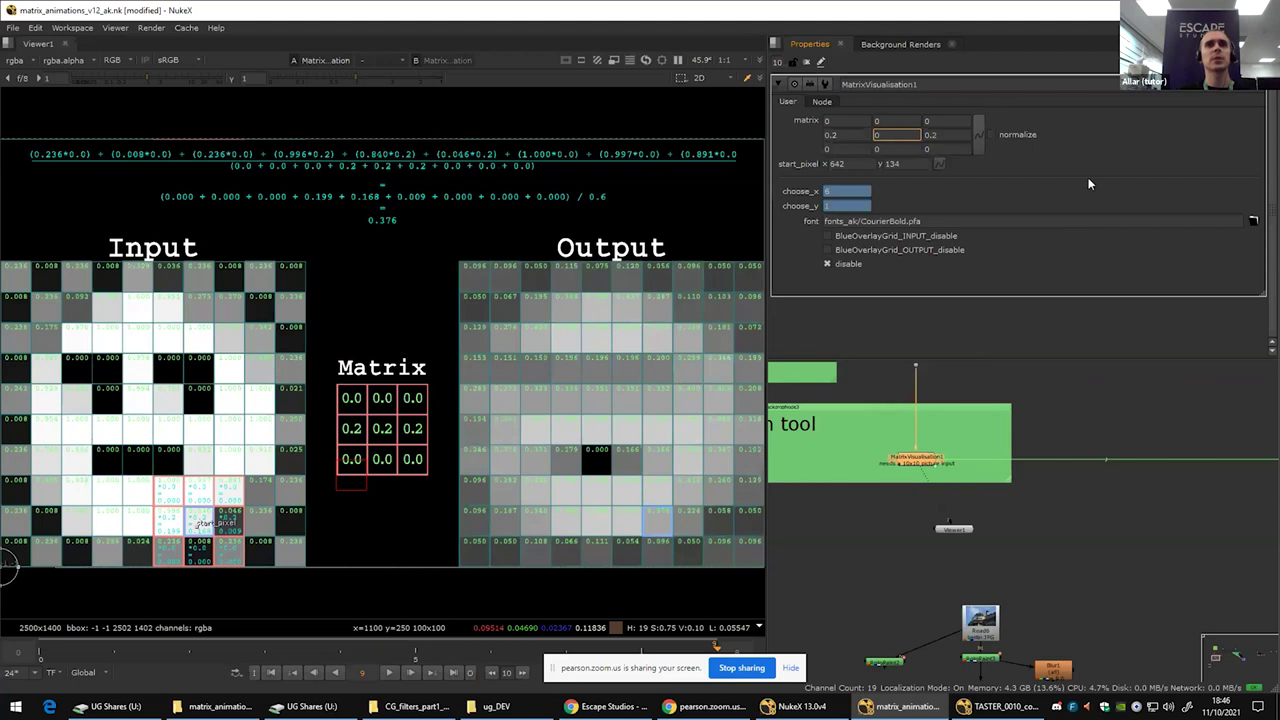
pyautogui.click(1062, 274)
# Step: Set the first value of the matrix's middle row to -1 and its last value to 1
pyautogui.click(866, 138)
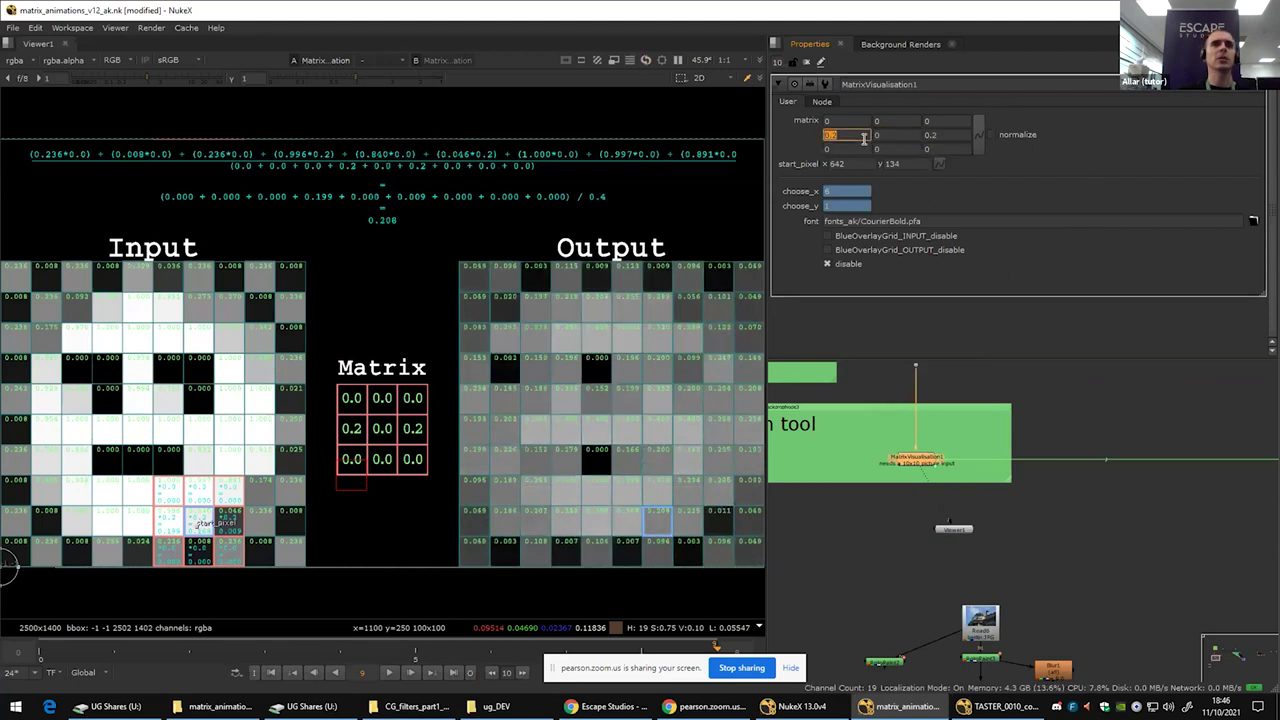
pyautogui.write('1')
pyautogui.moveTo(955, 136); pyautogui.dragTo(915, 134)
pyautogui.write('1')
pyautogui.click(866, 137)
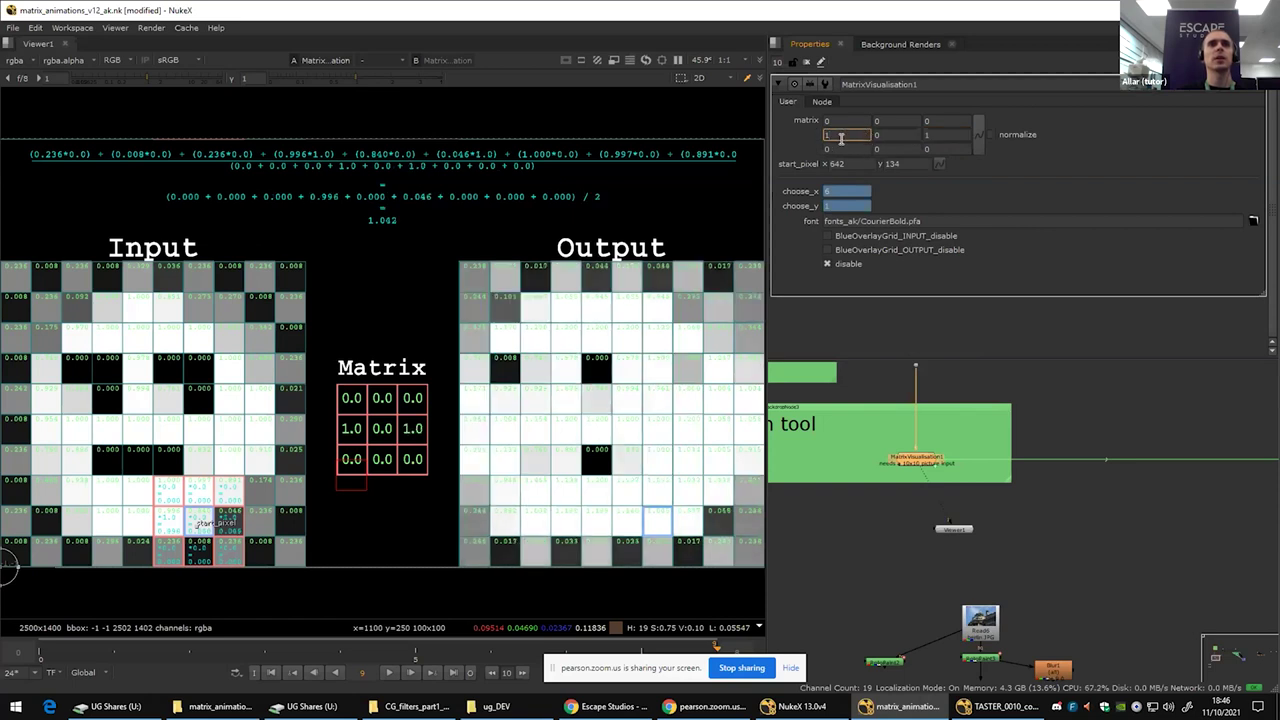
pyautogui.write('-')
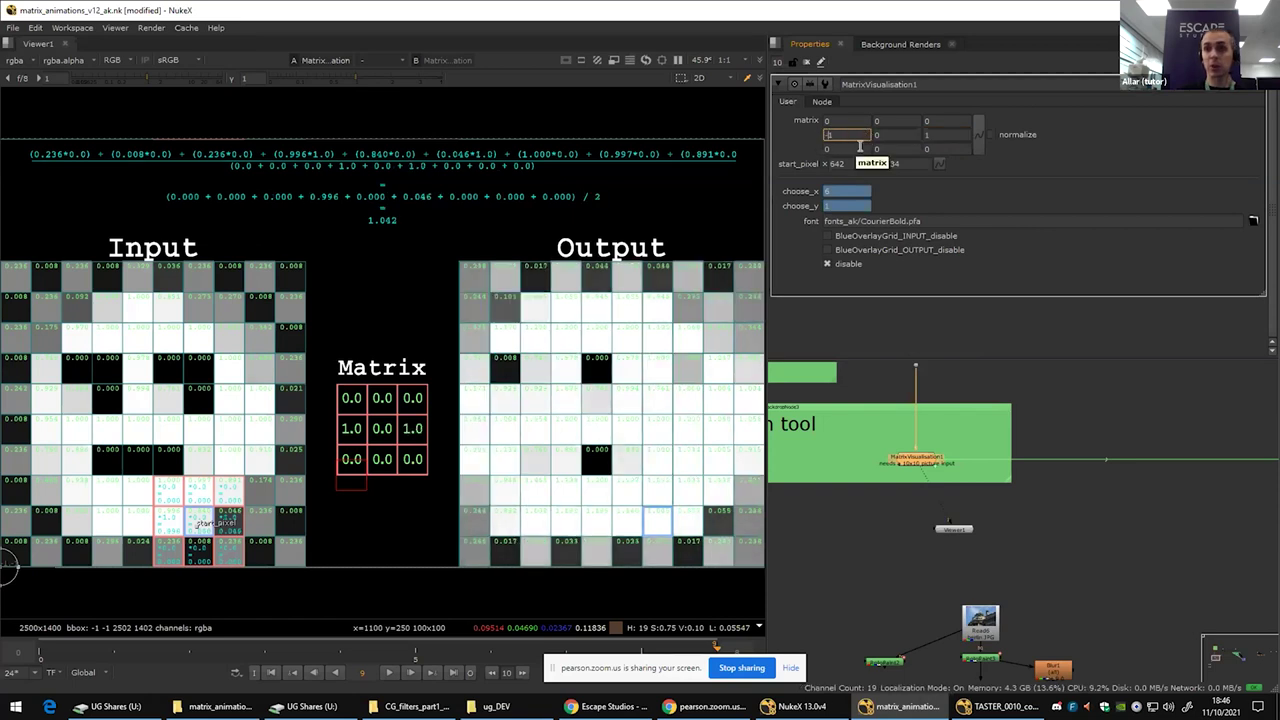
pyautogui.press('Return')
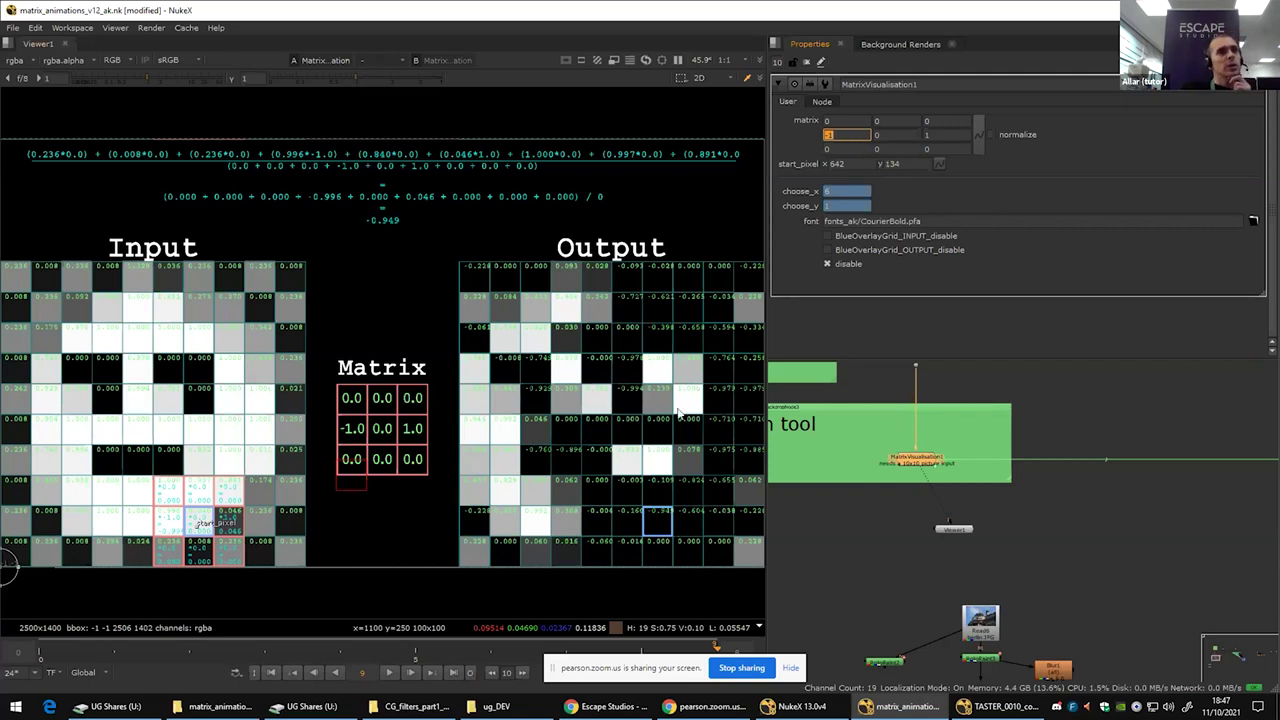
# Step: Move start_pixel to x 479, y 246, just below the face's mouth, and inspect the kernel multiplication around it
pyautogui.scroll(-1, 657, 421)
pyautogui.moveTo(657, 421); pyautogui.dragTo(560, 416)
pyautogui.scroll(1, 560, 416)
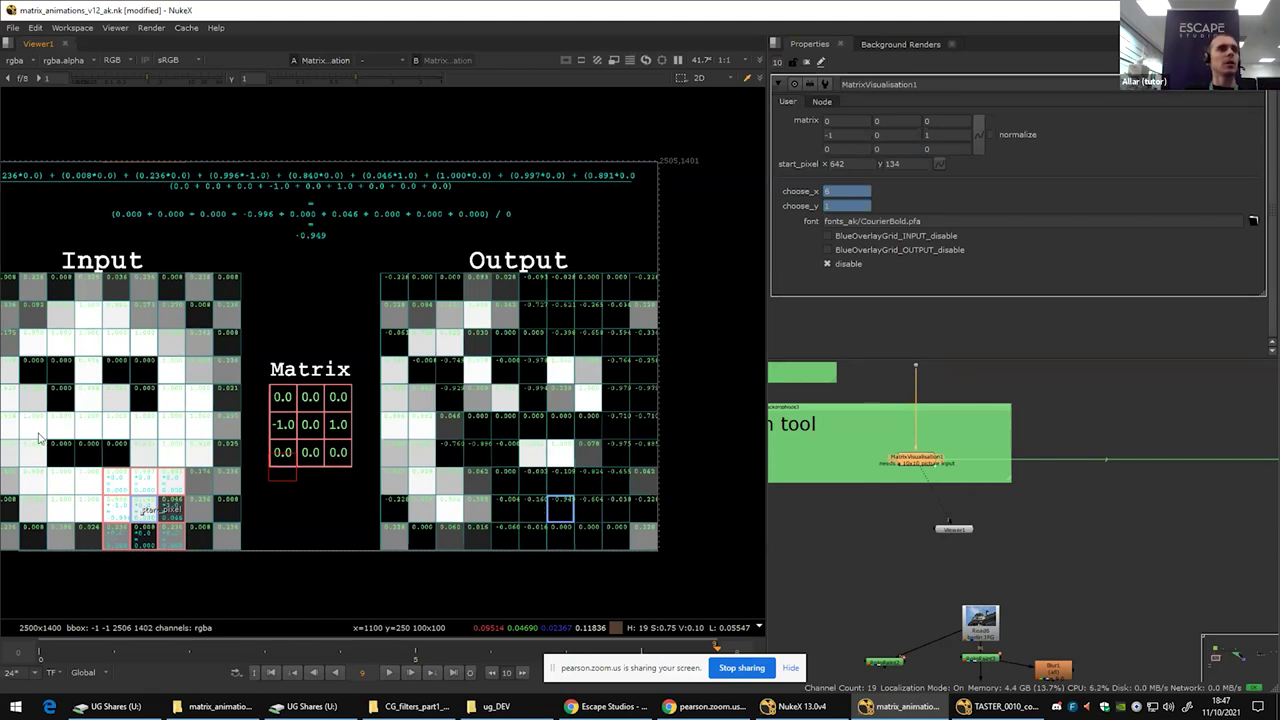
pyautogui.moveTo(87, 494); pyautogui.dragTo(98, 492)
pyautogui.scroll(3, 98, 492)
pyautogui.moveTo(210, 500); pyautogui.dragTo(100, 458)
pyautogui.scroll(5, 100, 458)
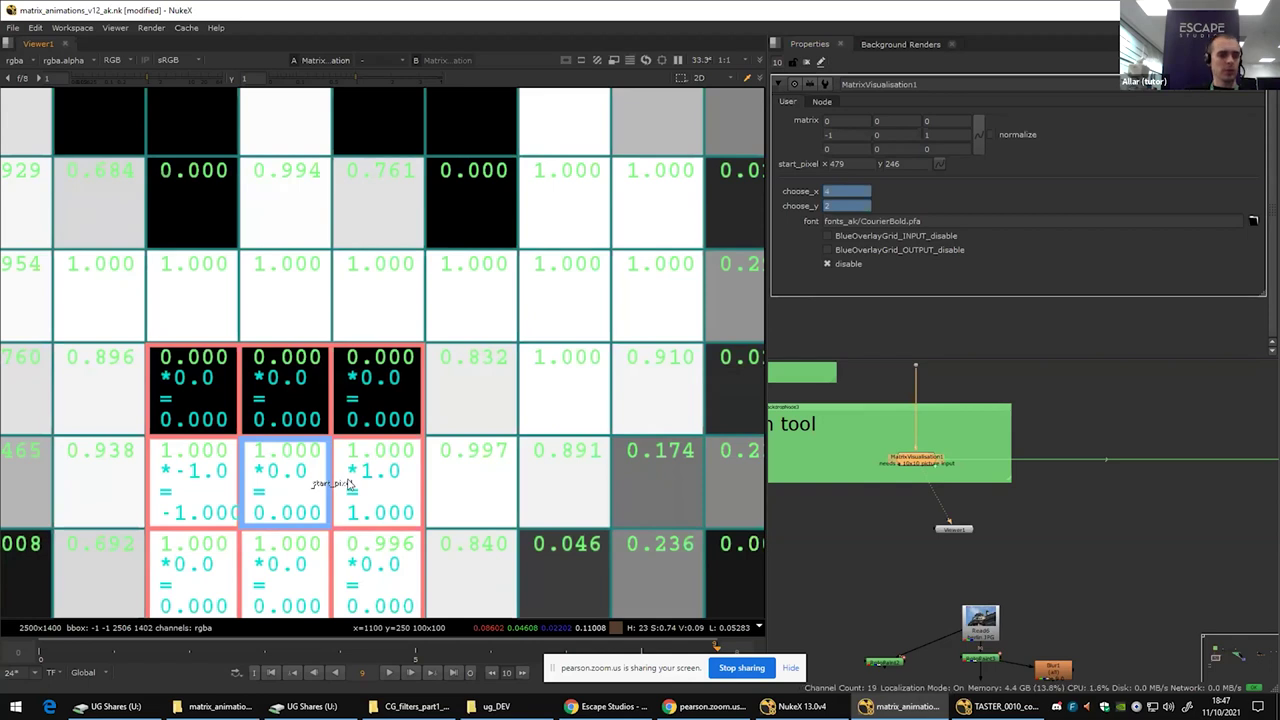
# Step: Move start_pixel onto the mouth's middle pixel and across to its edge at x 348, y 342, with the full visualisation shown
pyautogui.scroll(-5, 349, 484)
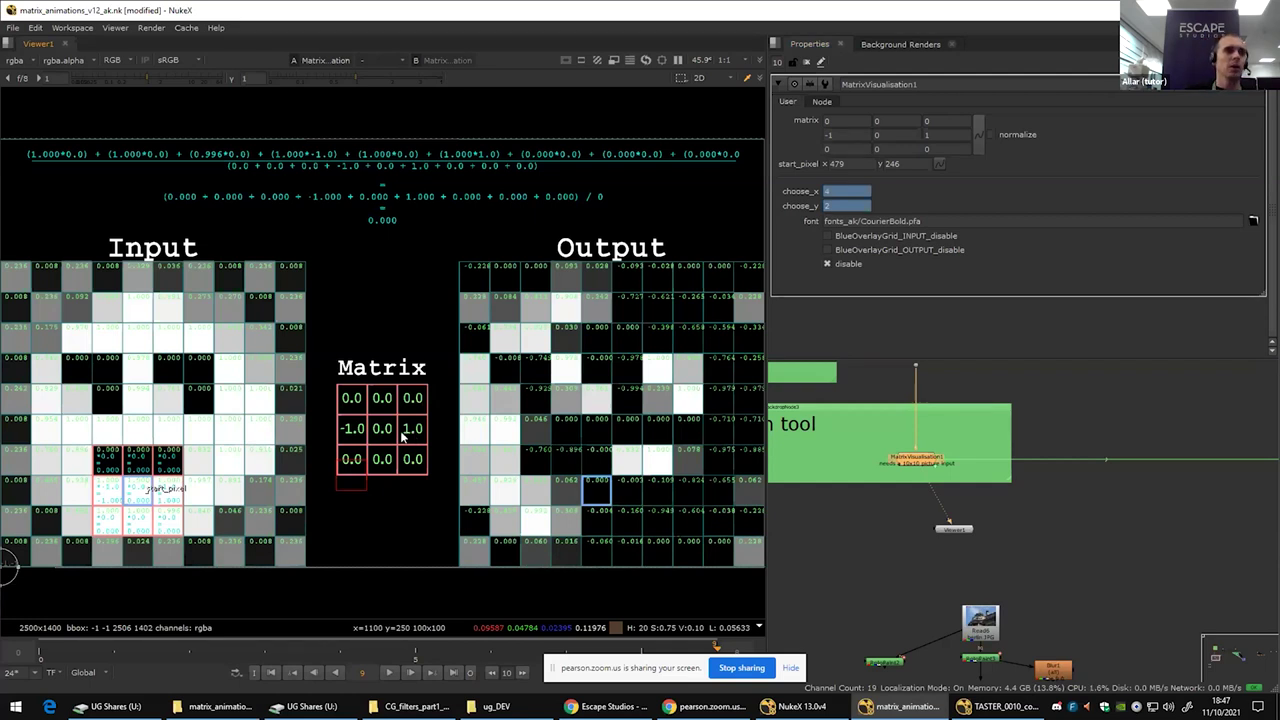
pyautogui.moveTo(148, 493); pyautogui.dragTo(112, 466)
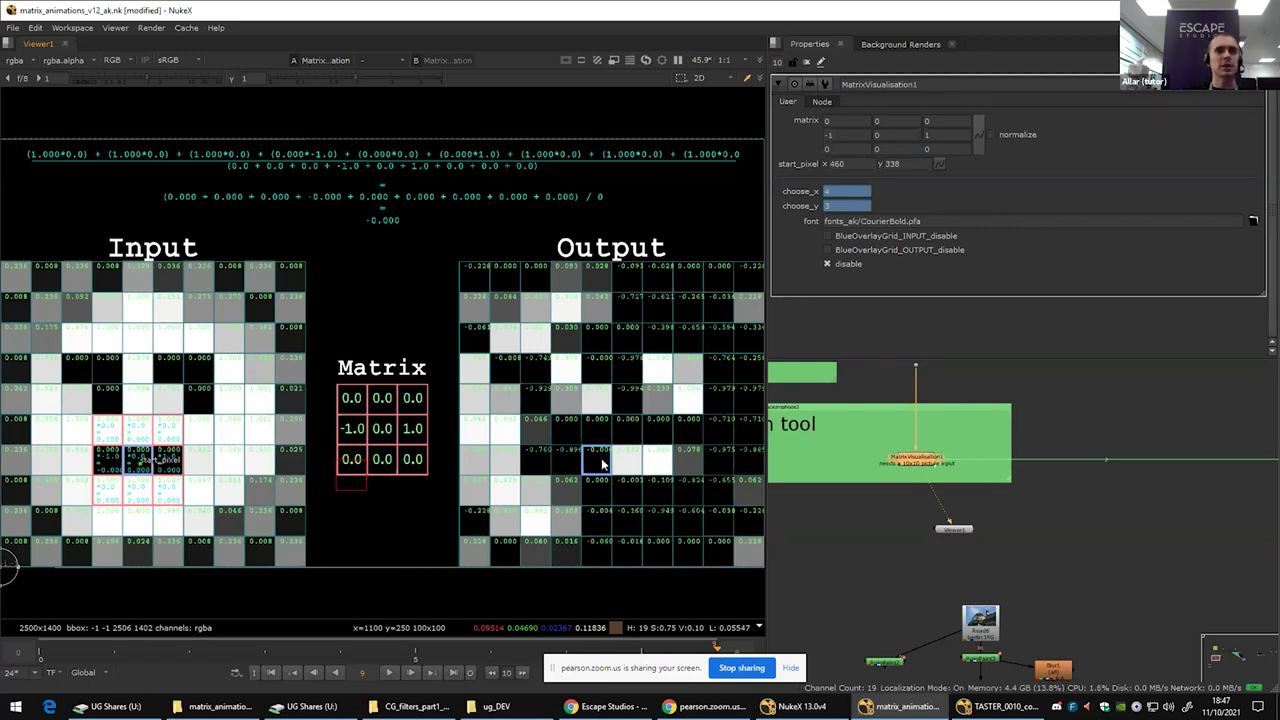
pyautogui.moveTo(140, 469)
pyautogui.mouseDown()
pyautogui.moveTo(105, 468)
pyautogui.moveTo(137, 458)
pyautogui.mouseUp()
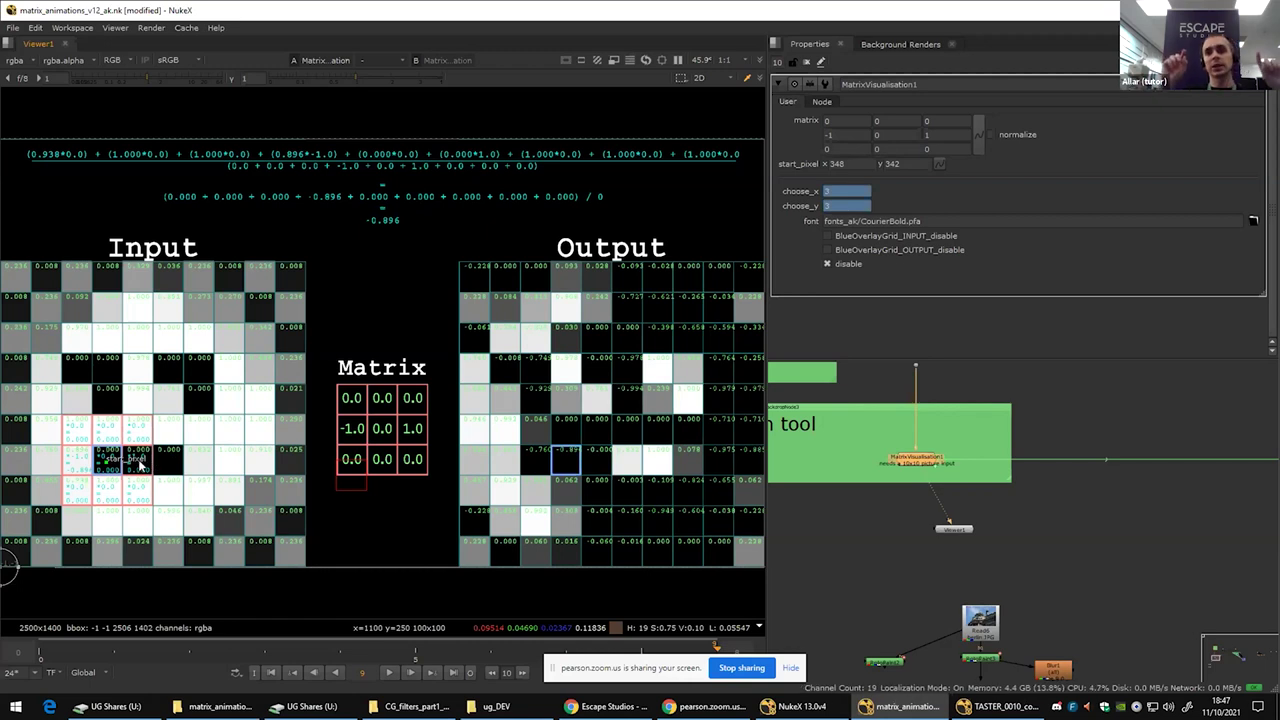
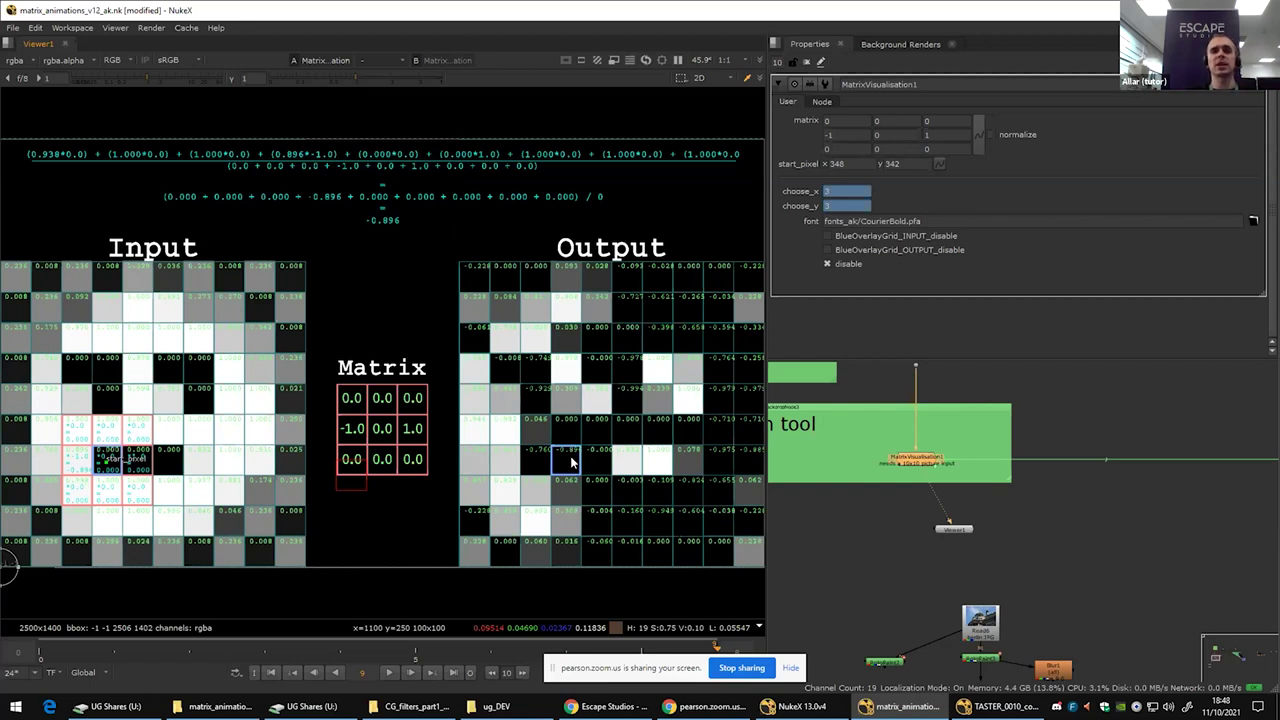
# Step: View the Matrix1 node's result on the berlin photo and examine the edges around the hooded statue's head
pyautogui.scroll(-3, 1023, 523)
pyautogui.moveTo(1023, 523); pyautogui.dragTo(870, 566)
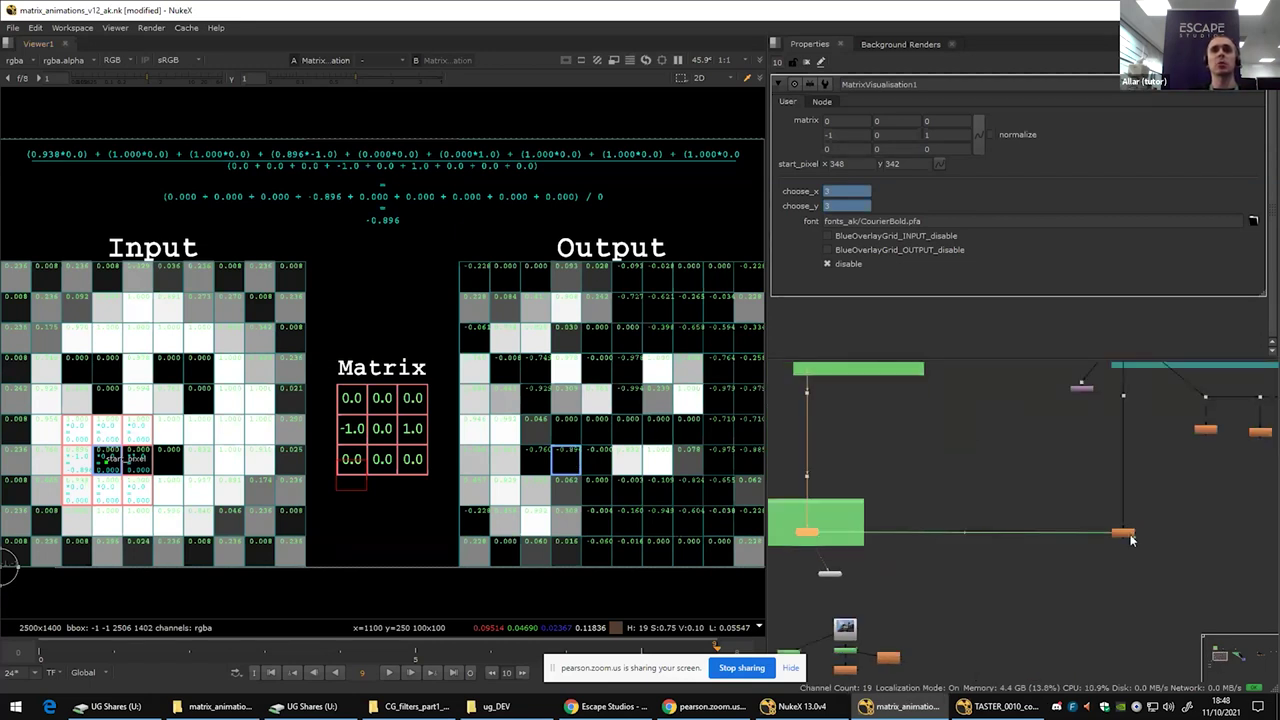
pyautogui.doubleClick(1128, 535)
pyautogui.press('1')
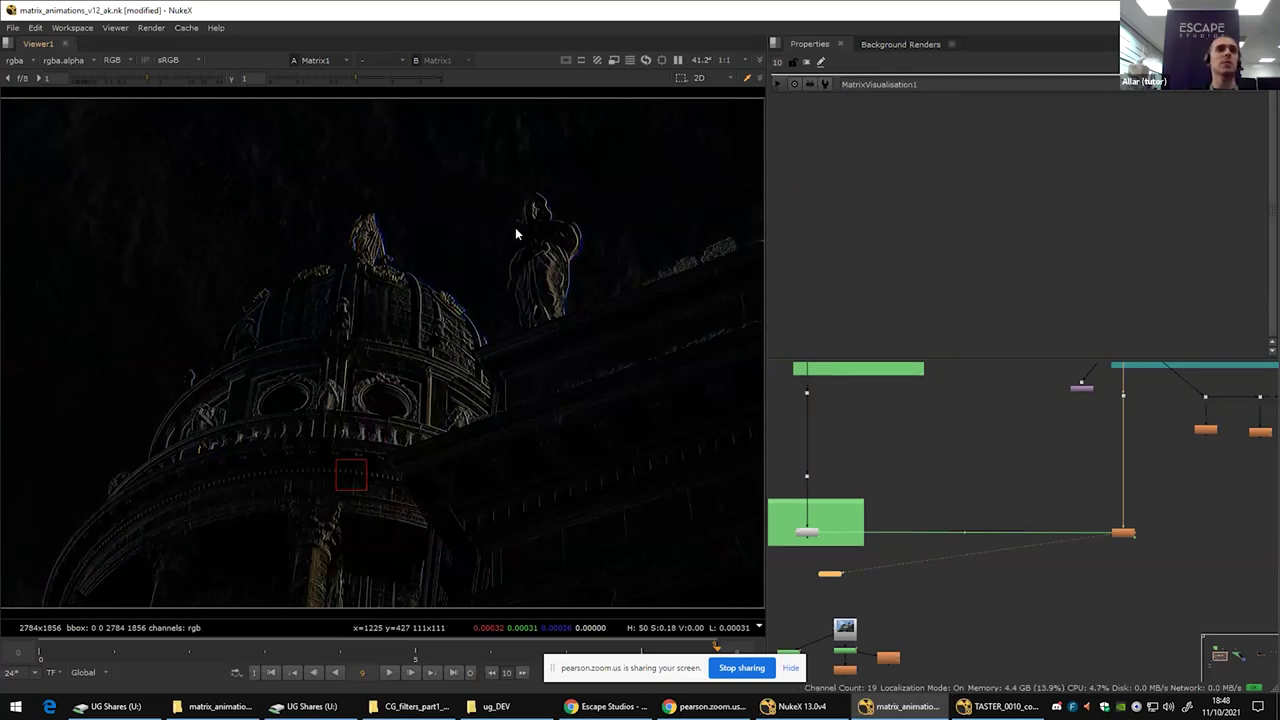
pyautogui.scroll(5, 515, 233)
pyautogui.scroll(8, 605, 215)
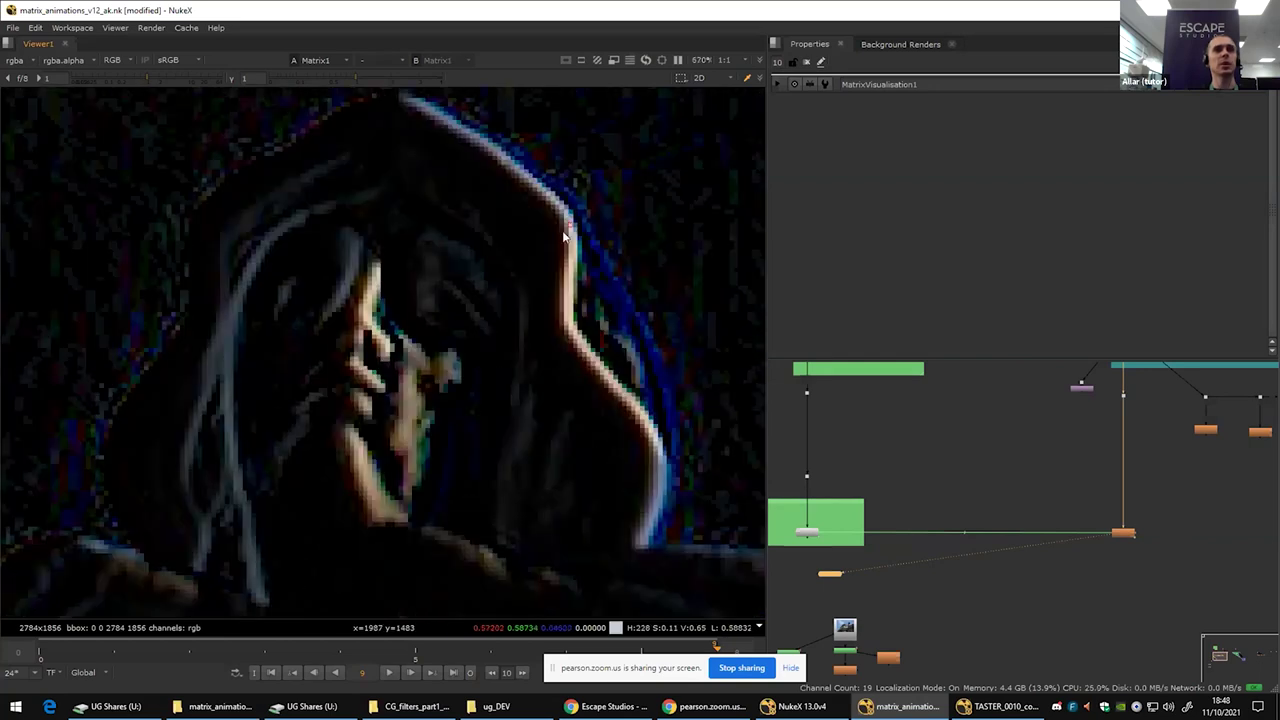
# Step: Disable Matrix1 and sample the dark, bright and in-between pixels across the edge of the statue's hood
pyautogui.scroll(-3, 565, 235)
pyautogui.click(1122, 533)
pyautogui.press('d')
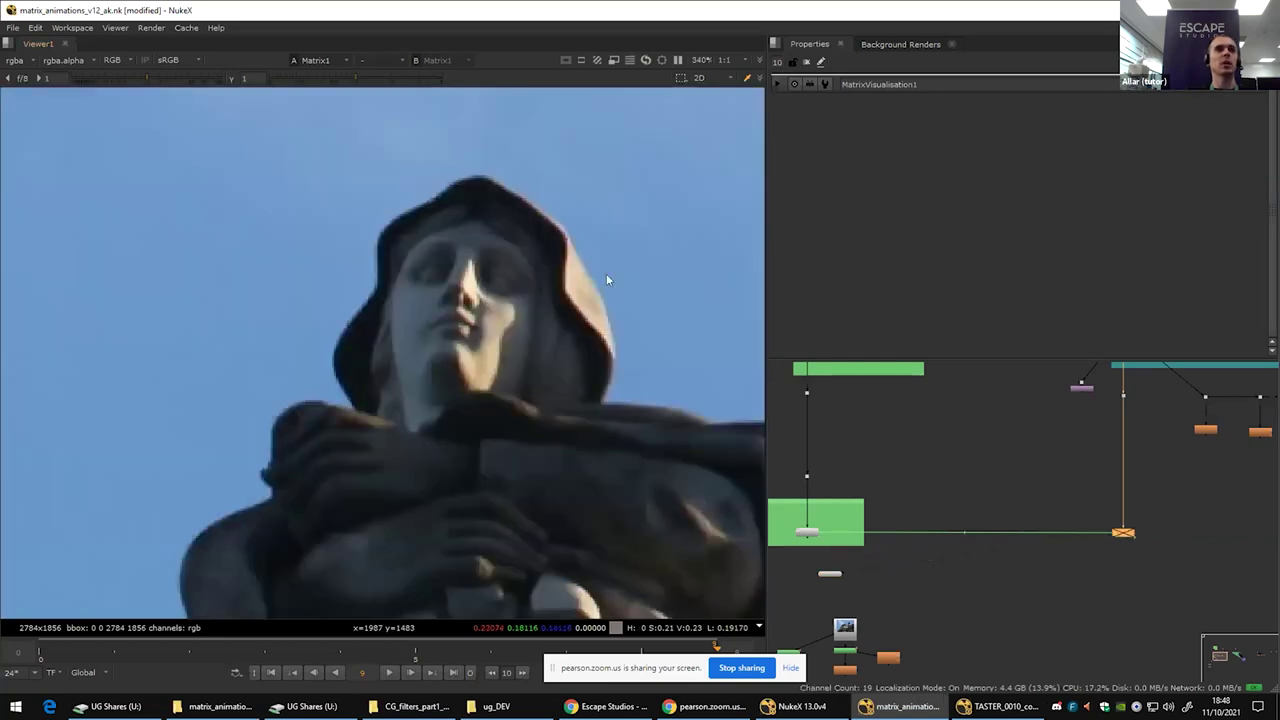
pyautogui.scroll(6, 606, 280)
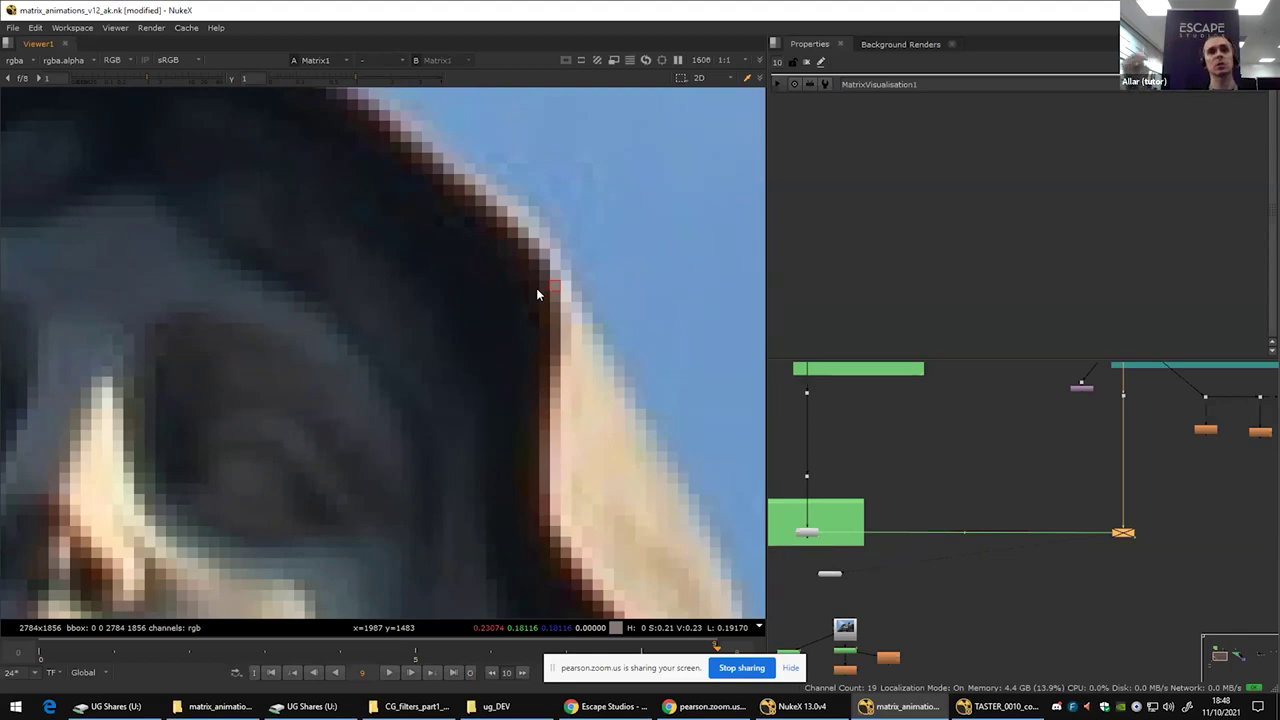
pyautogui.scroll(4, 540, 292)
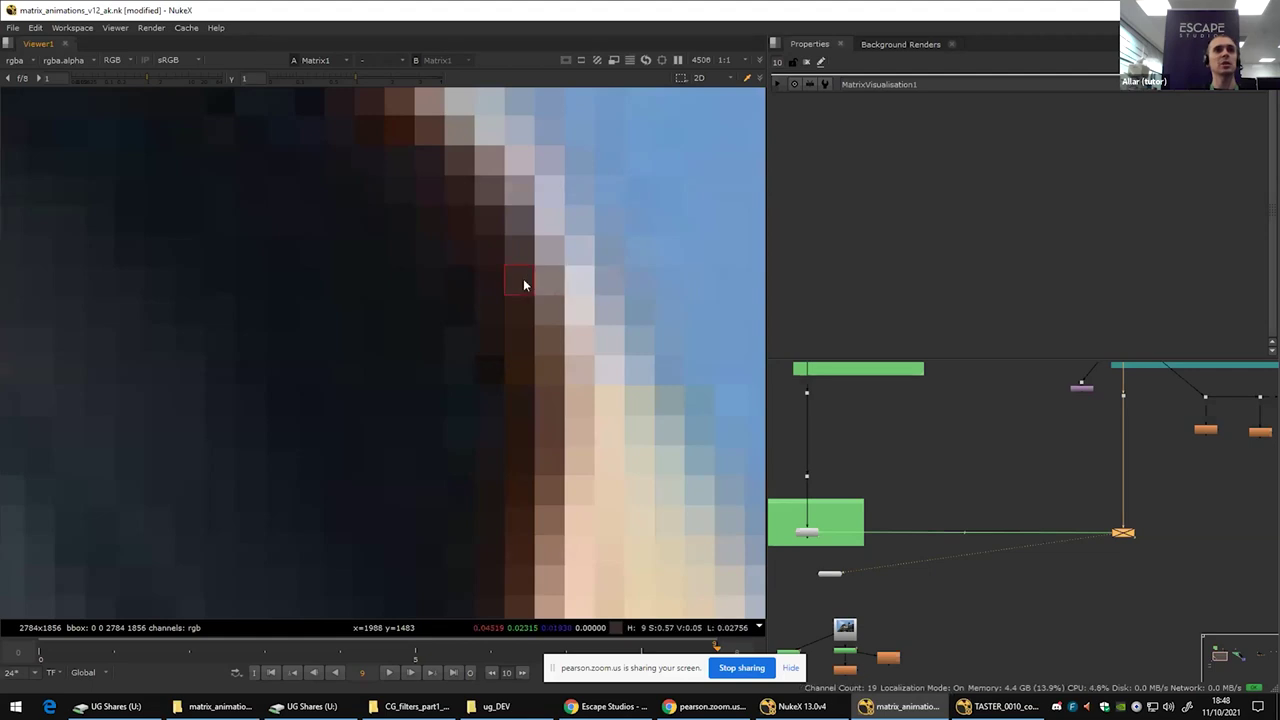
pyautogui.keyDown('ctrl'); pyautogui.click(575, 282); pyautogui.keyUp('ctrl')
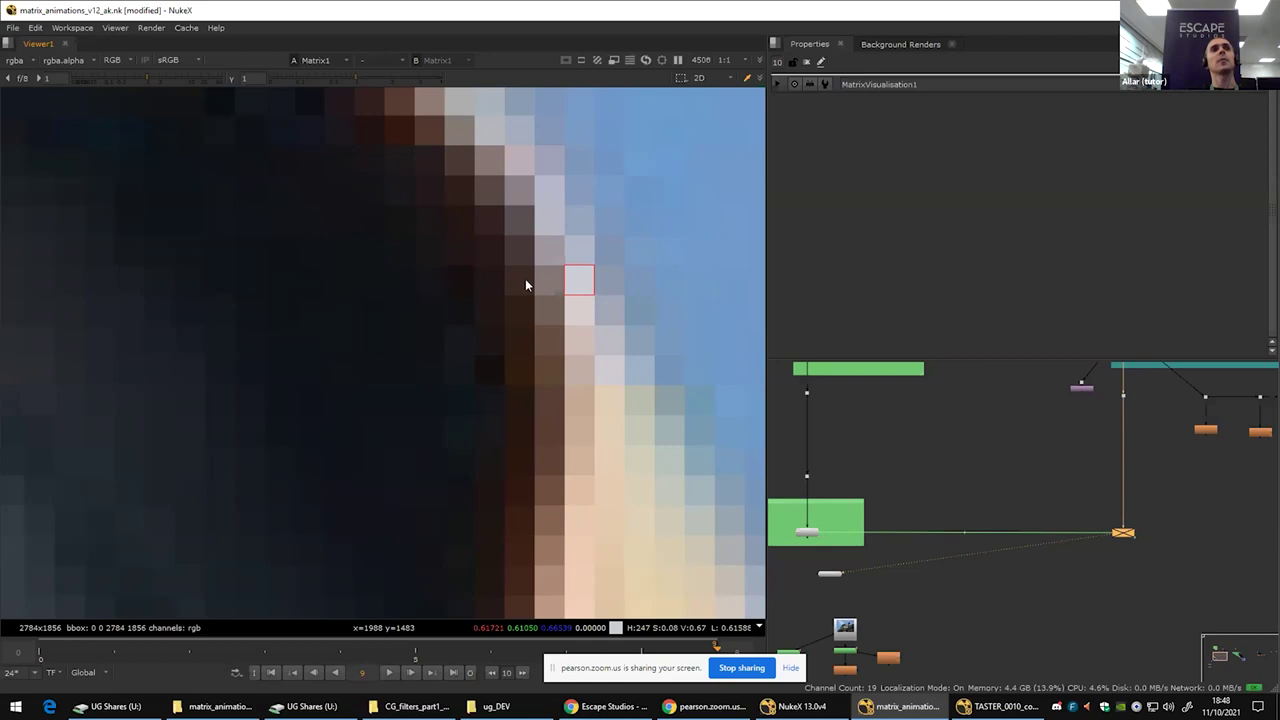
pyautogui.keyDown('ctrl'); pyautogui.click(523, 286); pyautogui.keyUp('ctrl')
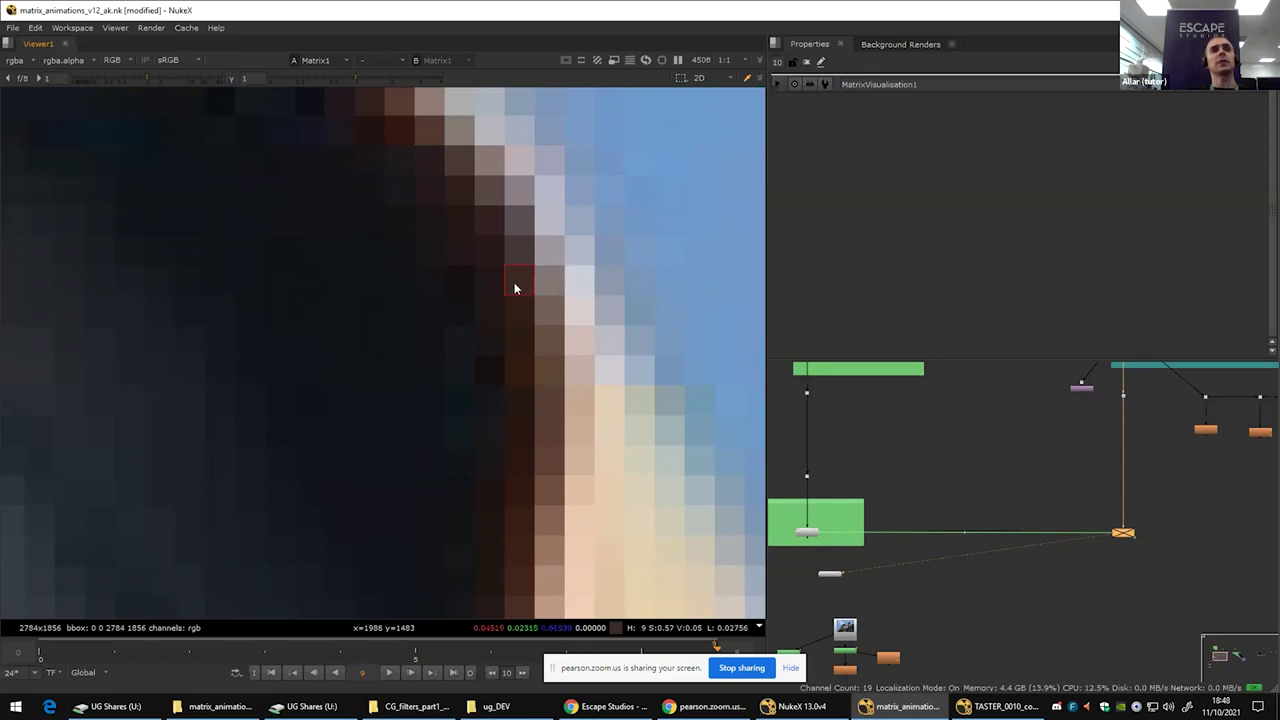
pyautogui.keyDown('ctrl'); pyautogui.click(575, 281); pyautogui.keyUp('ctrl')
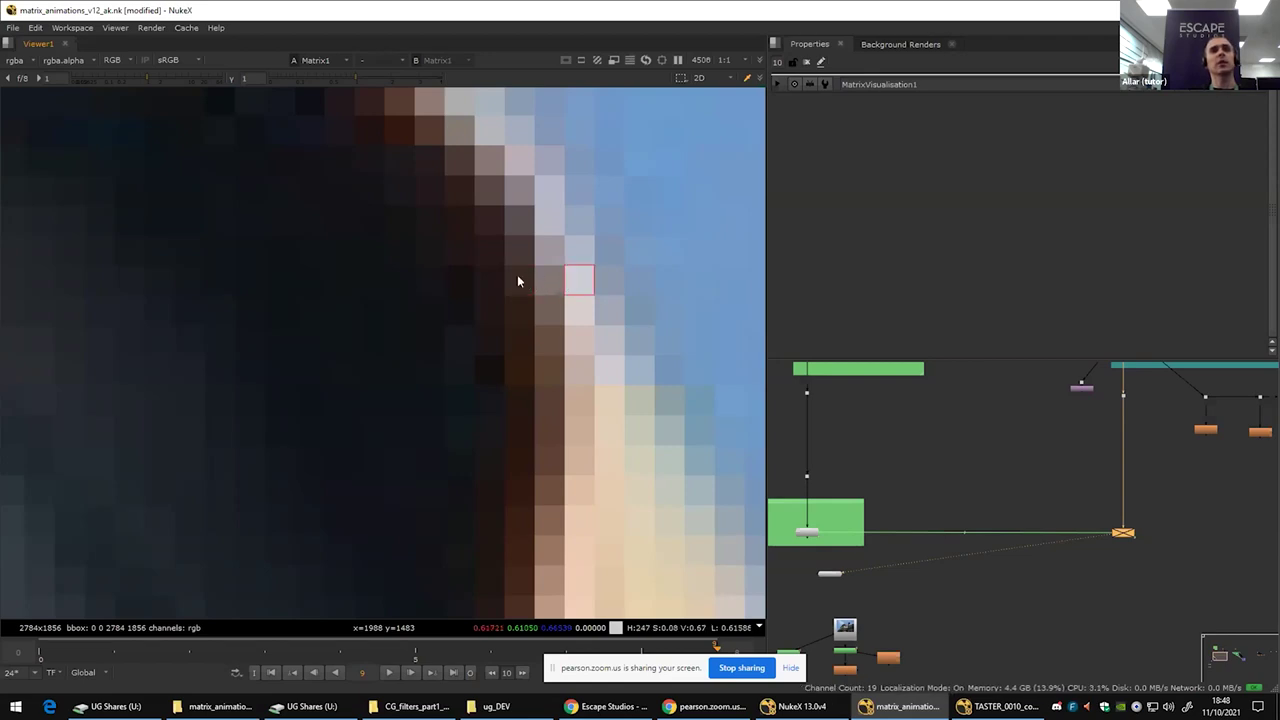
pyautogui.keyDown('ctrl'); pyautogui.click(548, 278); pyautogui.keyUp('ctrl')
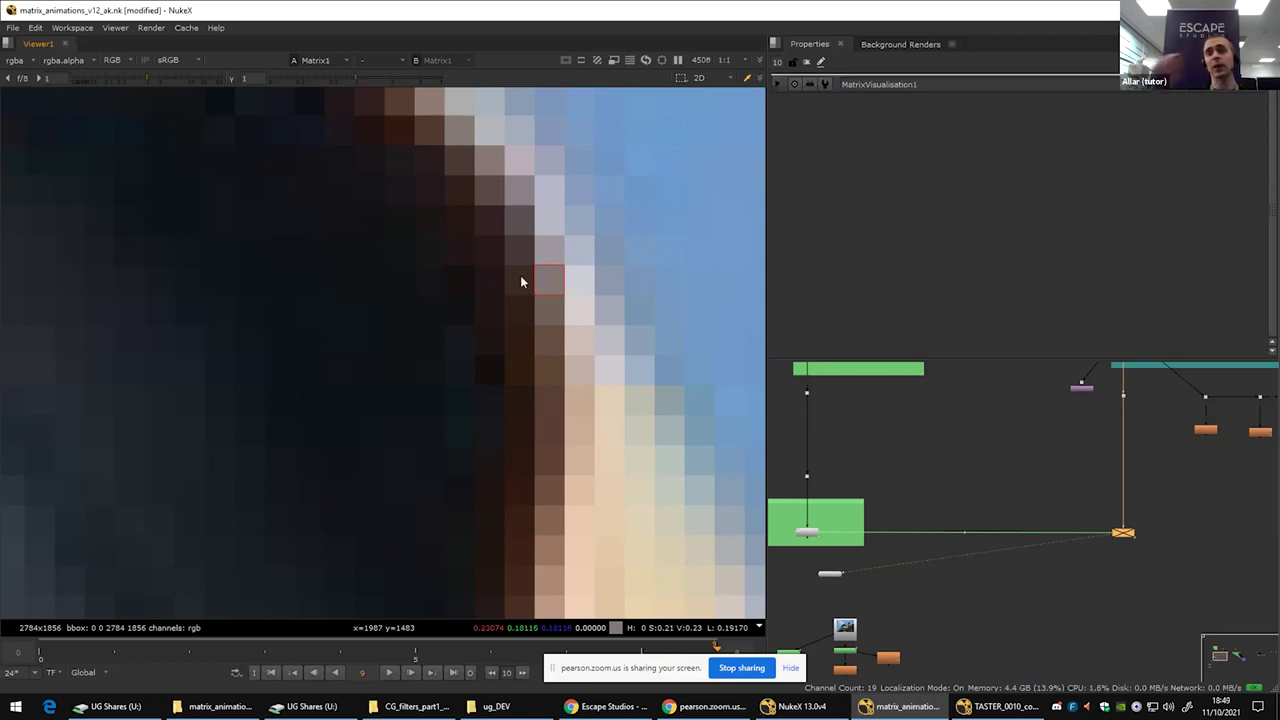
# Step: Re-enable Matrix1 and compare the filtered hood edge with the statue and dome as a whole
pyautogui.press('d')
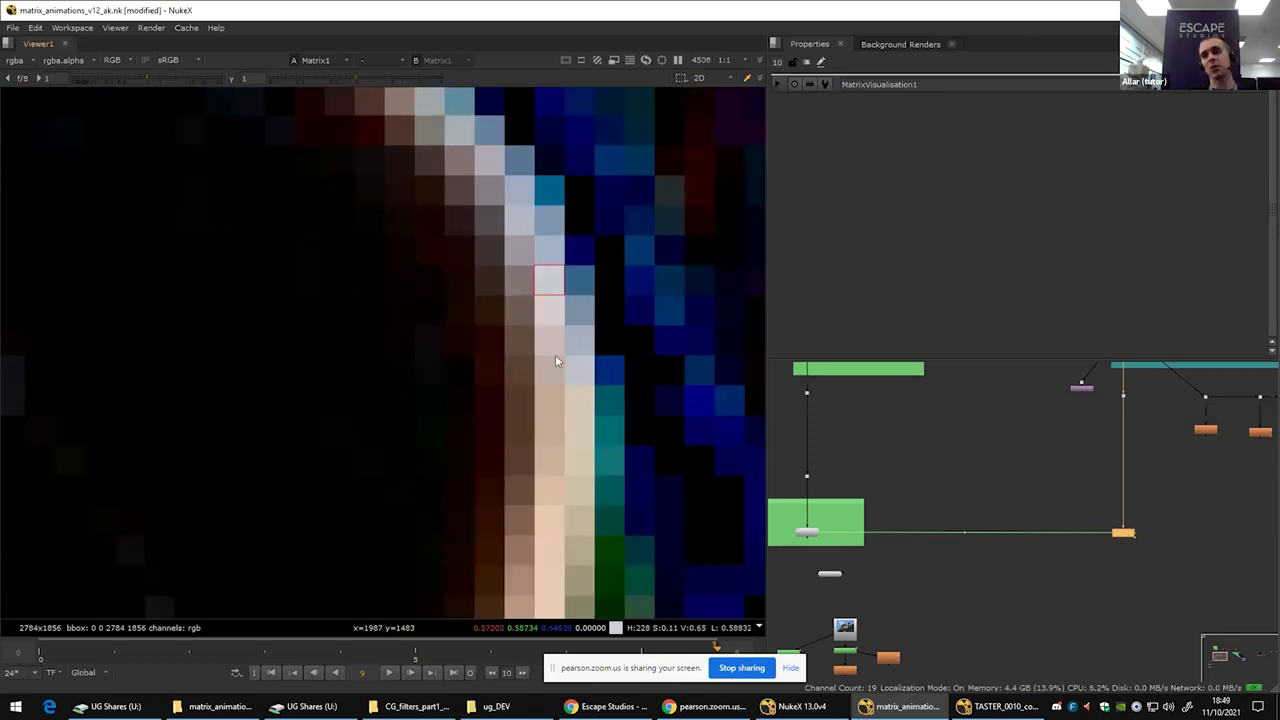
pyautogui.scroll(-10, 555, 354)
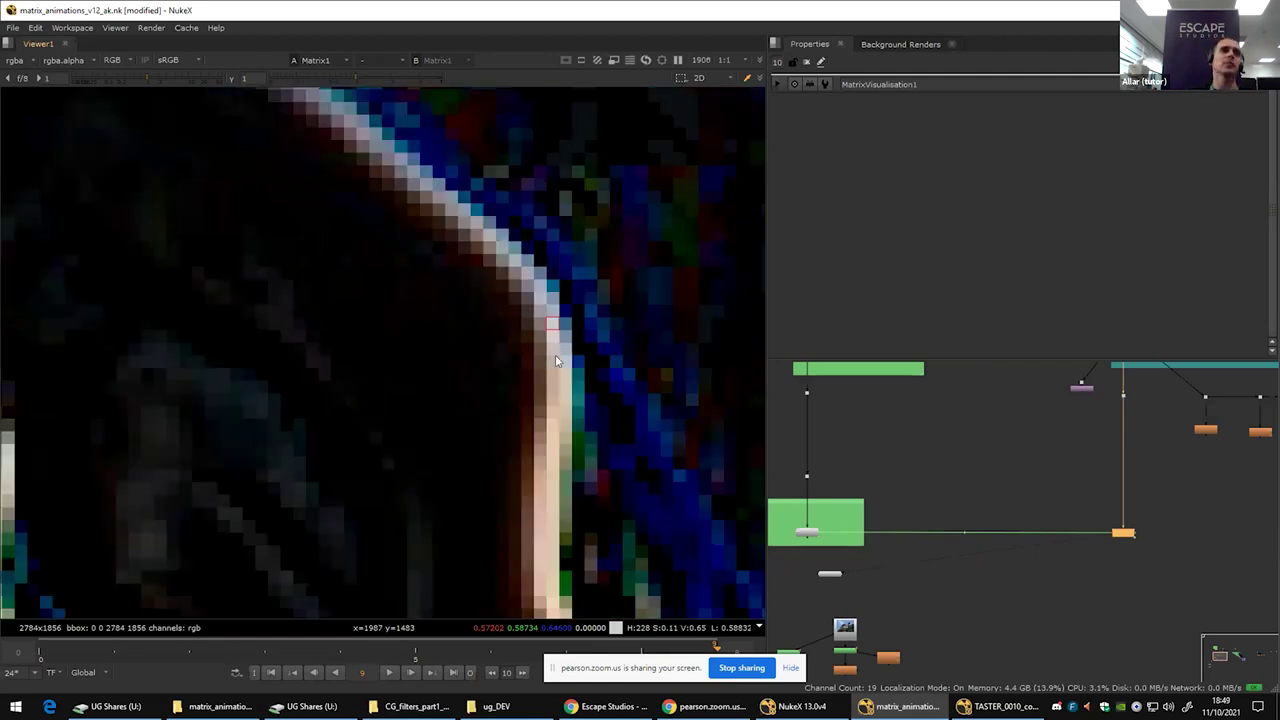
pyautogui.scroll(-5, 557, 367)
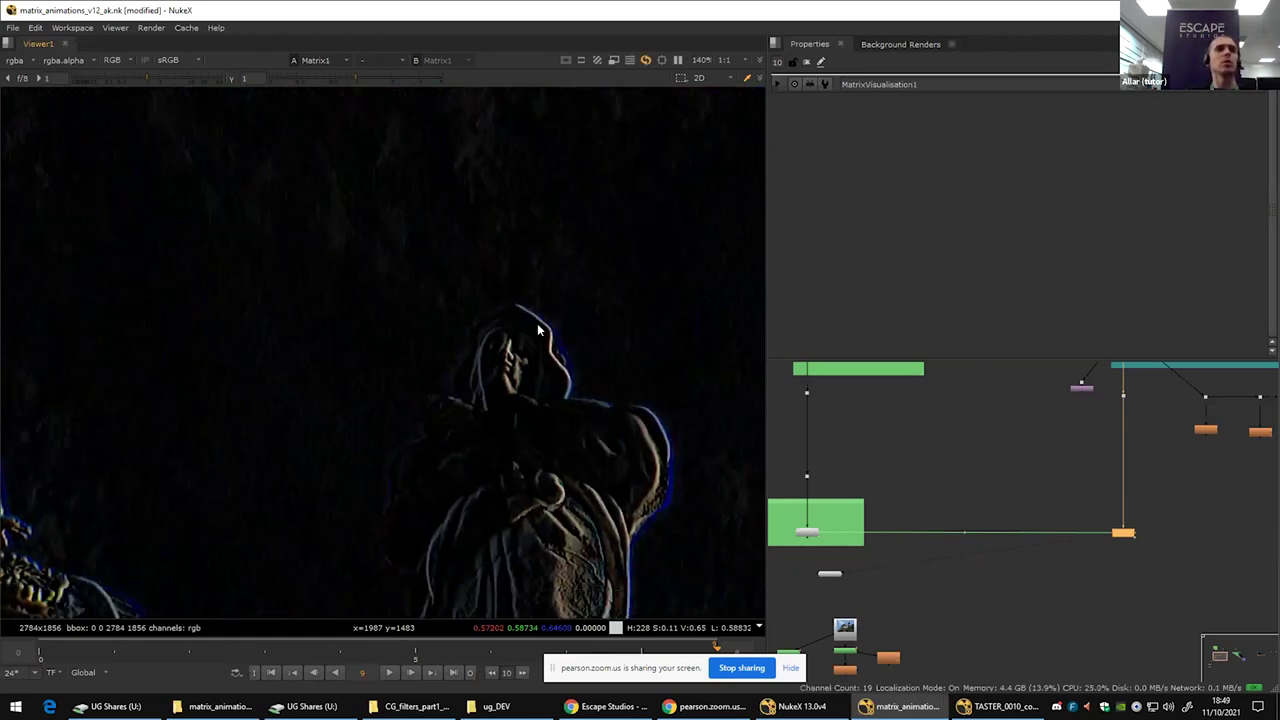
pyautogui.moveTo(484, 490); pyautogui.dragTo(498, 343)
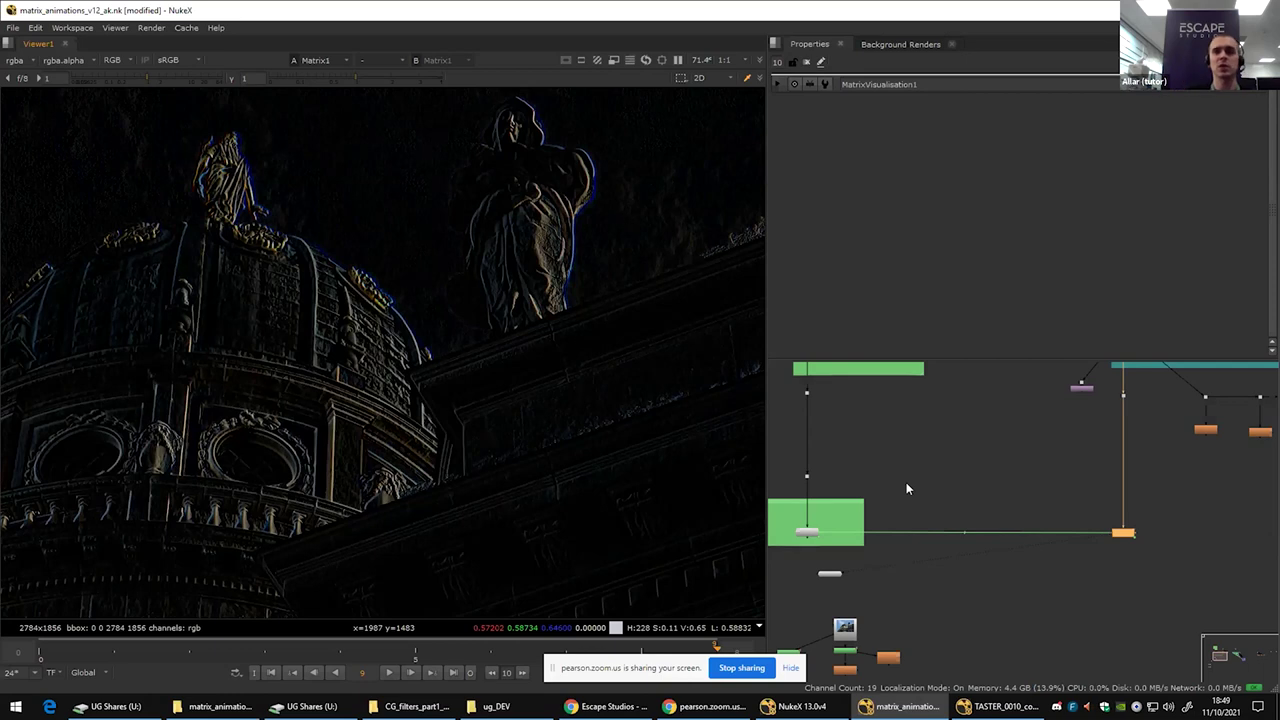
# Step: Open the properties of the Matrix1 node to show its linked matrix
pyautogui.scroll(3, 1147, 559)
pyautogui.scroll(-2, 1146, 555)
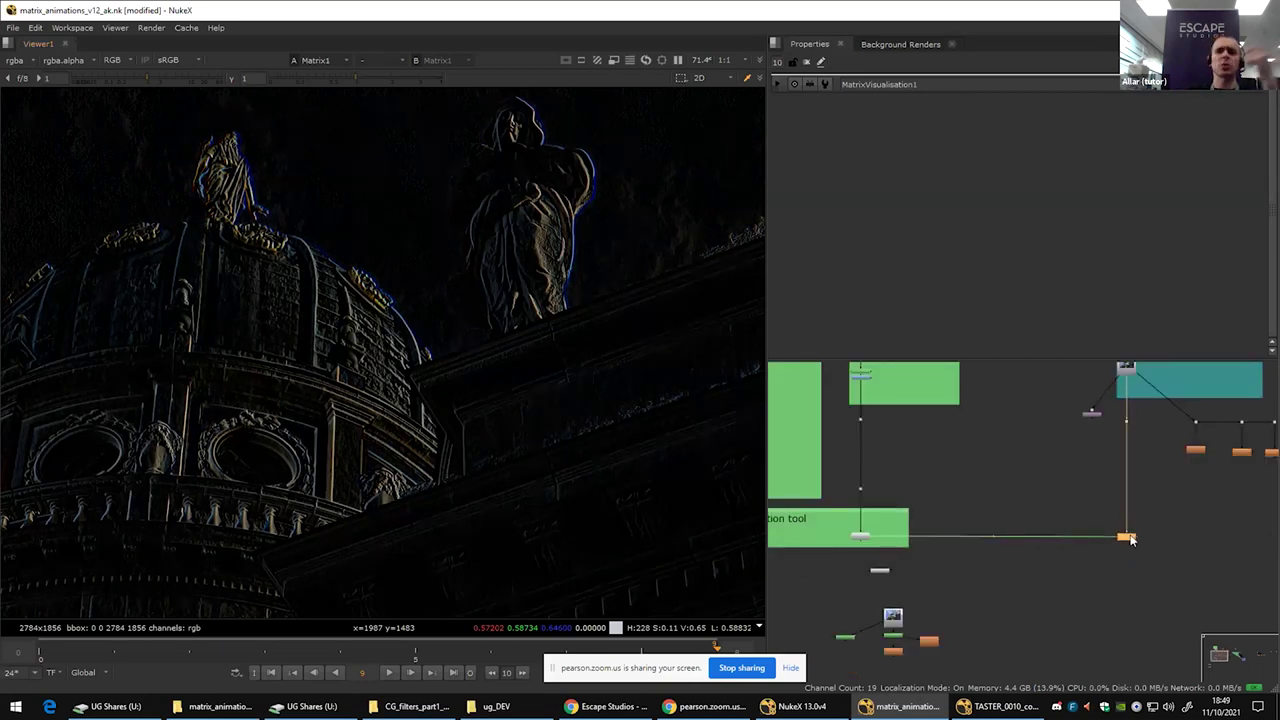
pyautogui.scroll(2, 1131, 538)
pyautogui.scroll(-2, 1133, 540)
pyautogui.doubleClick(1127, 538)
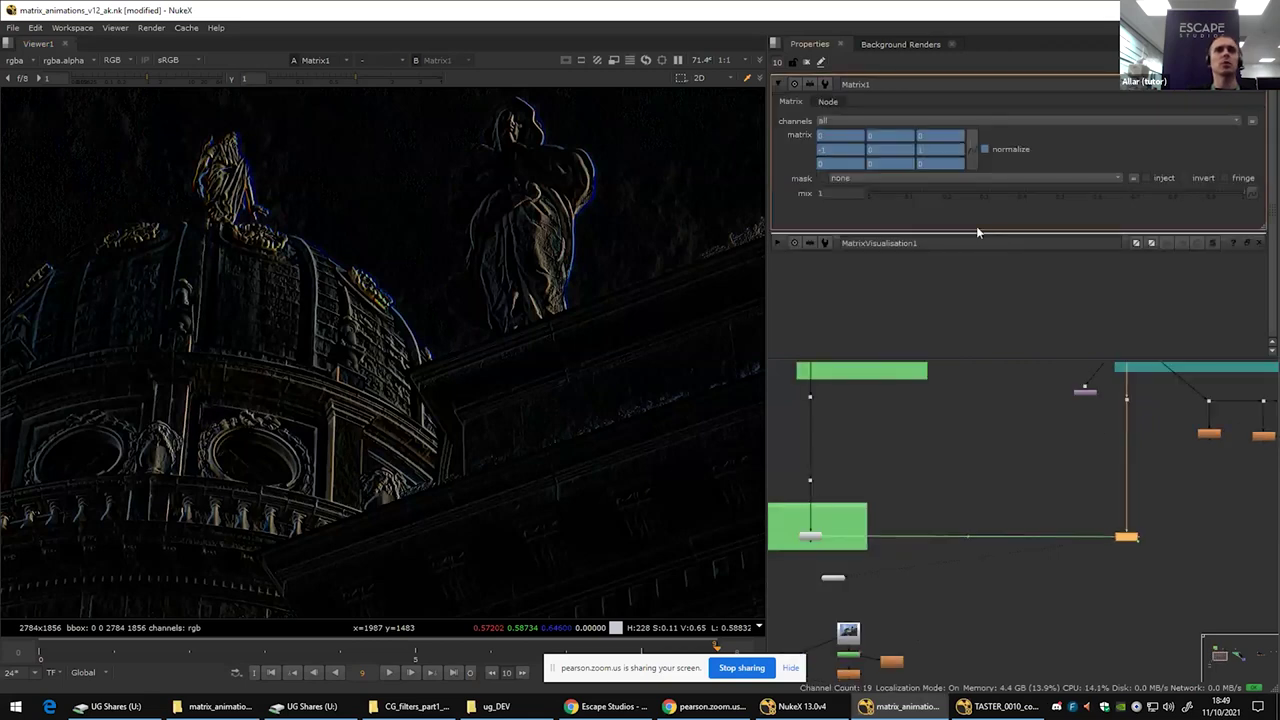
pyautogui.scroll(2, 823, 537)
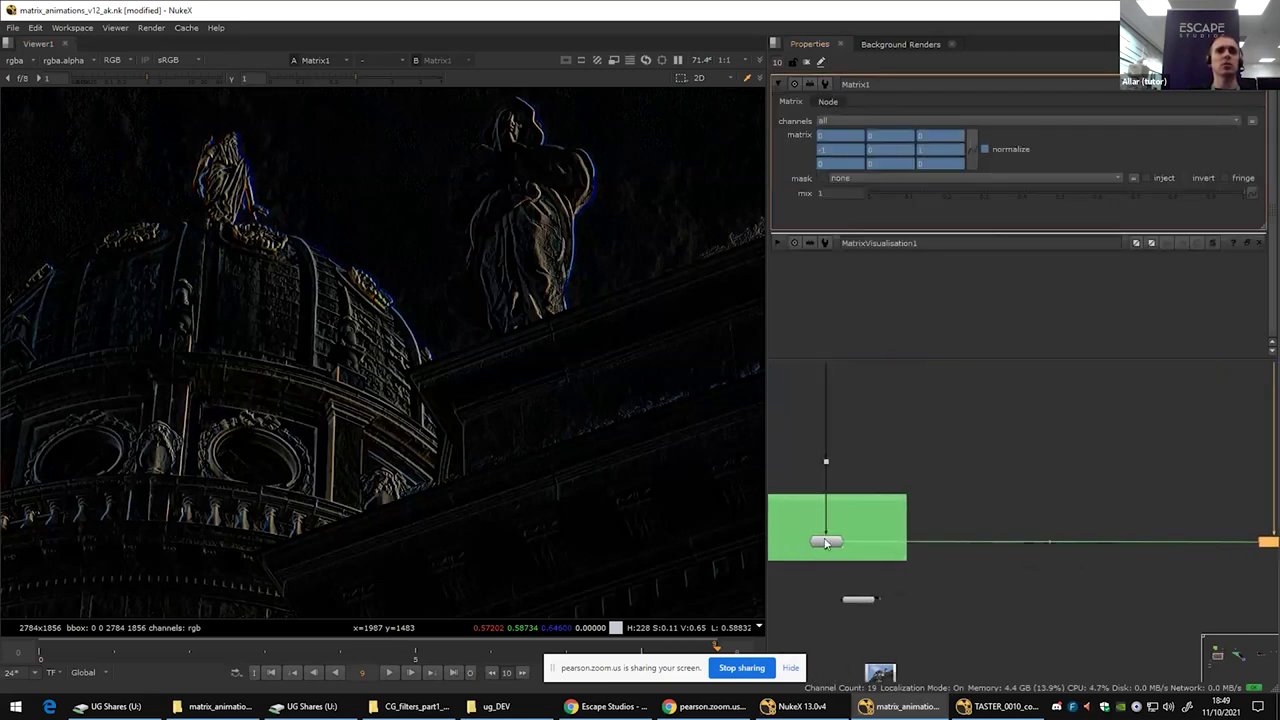
# Step: Reverse the kernel in MatrixVisualisation1 by setting the middle row's first value to 1 and its last value to -1
pyautogui.doubleClick(826, 538)
pyautogui.moveTo(840, 135); pyautogui.dragTo(778, 127)
pyautogui.write('1')
pyautogui.press('Tab')
pyautogui.press('Tab')
pyautogui.write('-1')
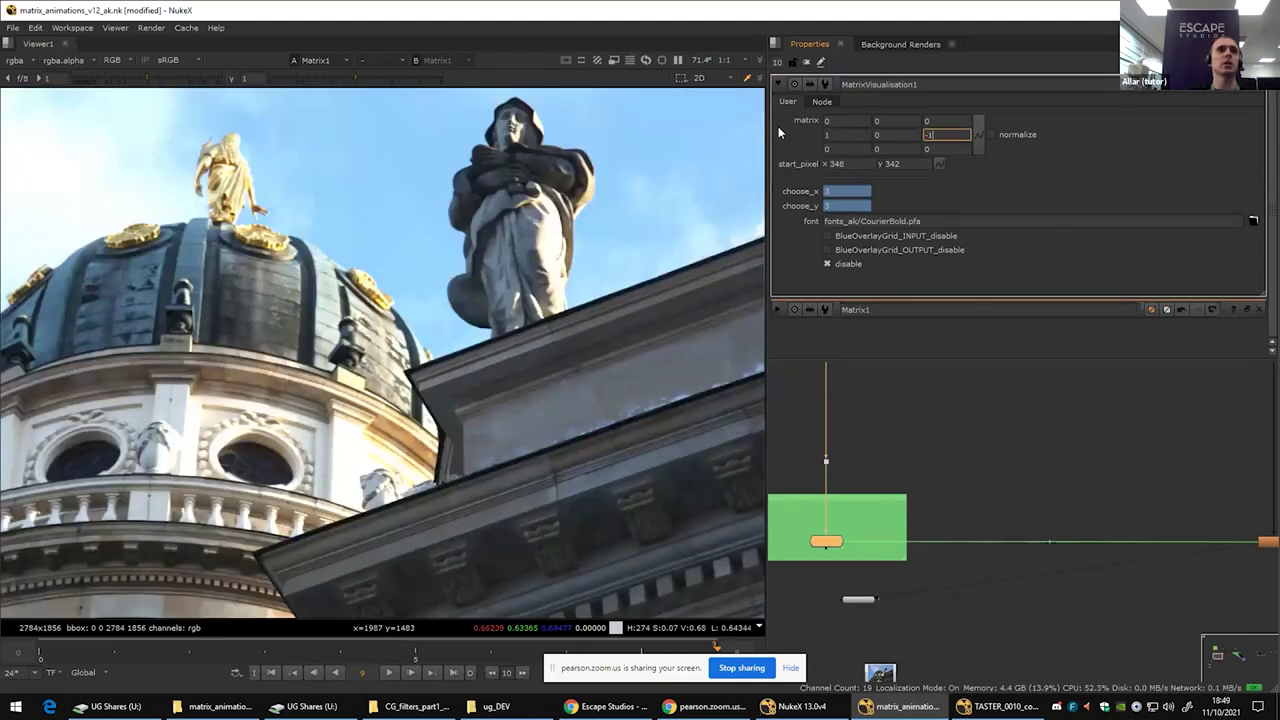
pyautogui.press('Return')
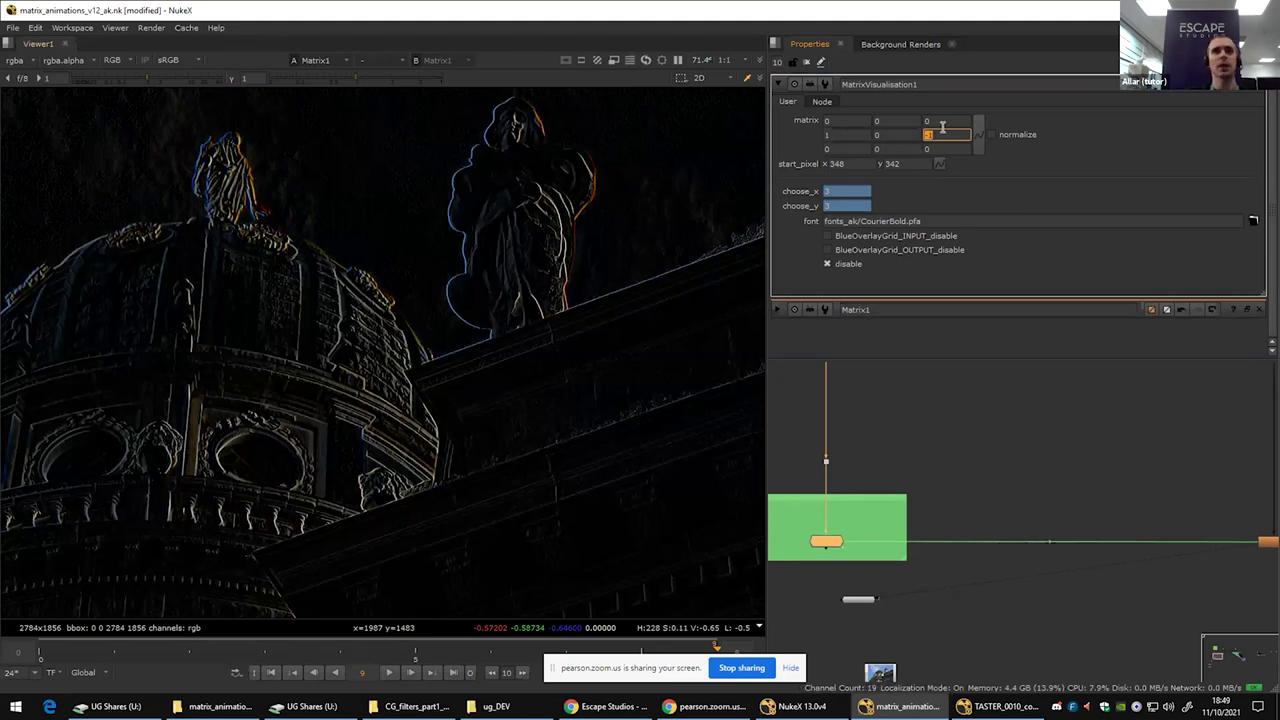
# Step: Set the first value of the matrix's middle row to -1 and the centre value to 2
pyautogui.click(840, 134)
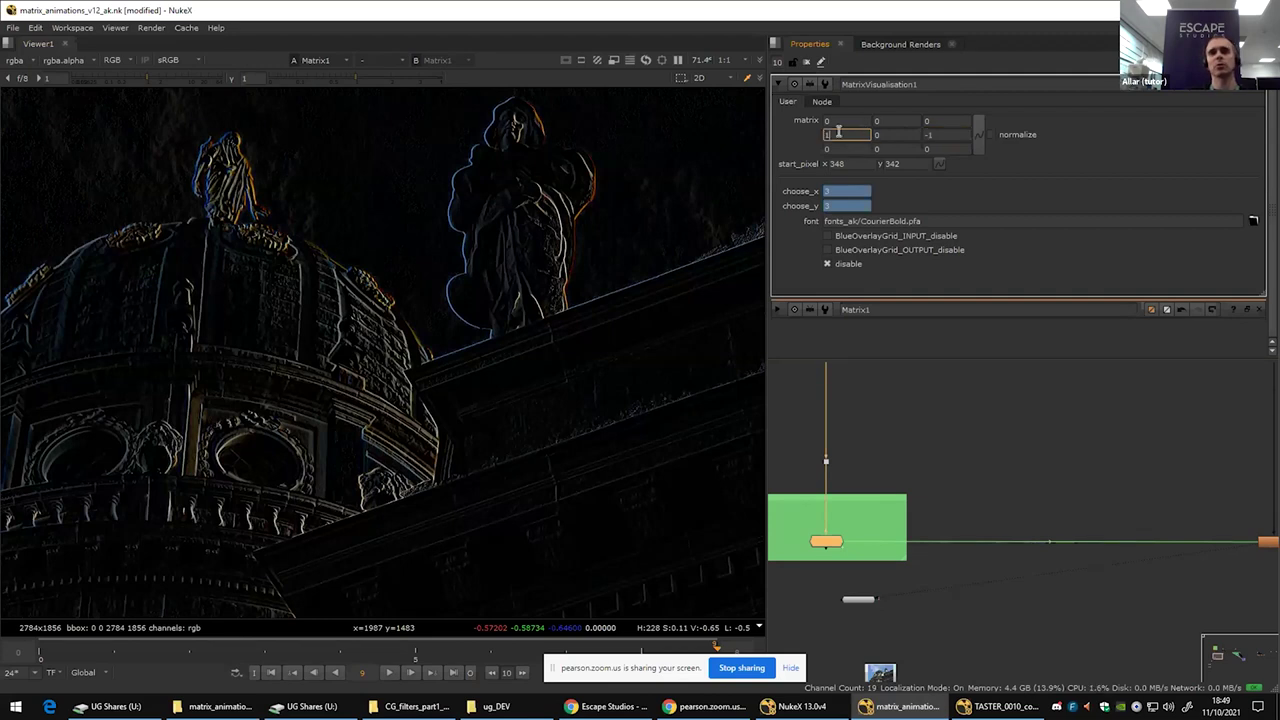
pyautogui.moveTo(854, 134); pyautogui.dragTo(778, 133)
pyautogui.write('-1')
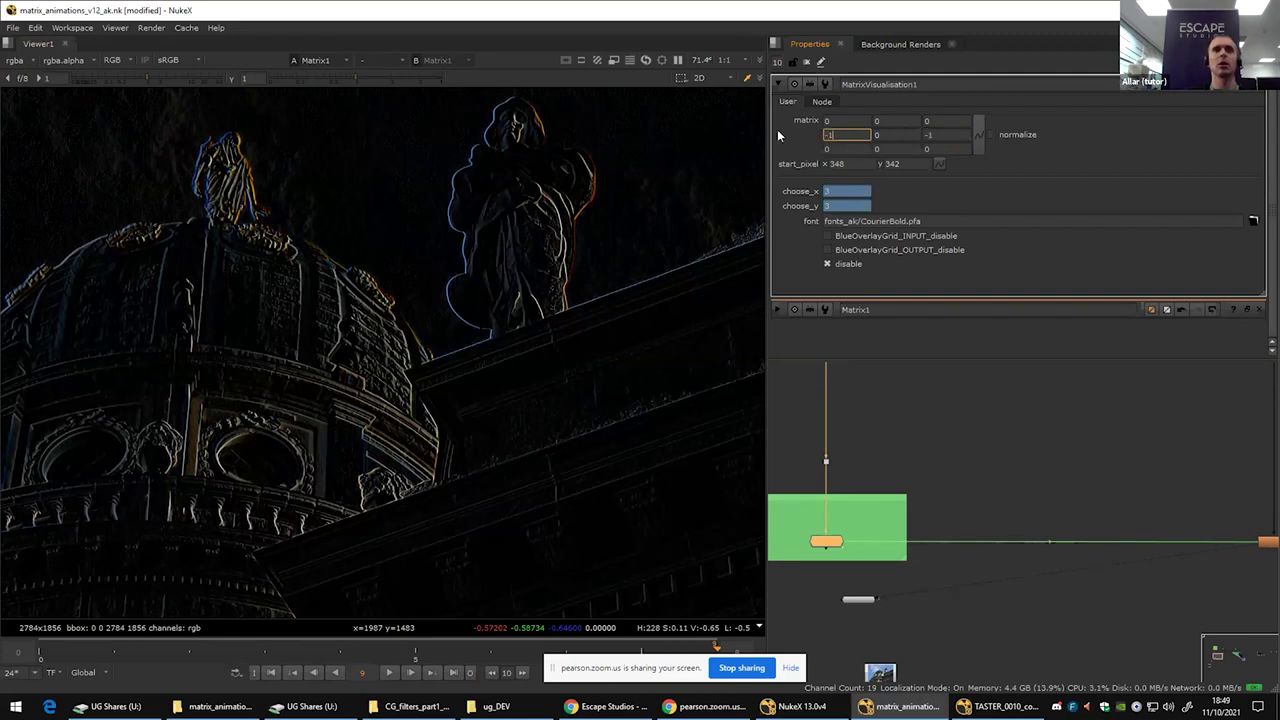
pyautogui.press('Return')
pyautogui.click(898, 134)
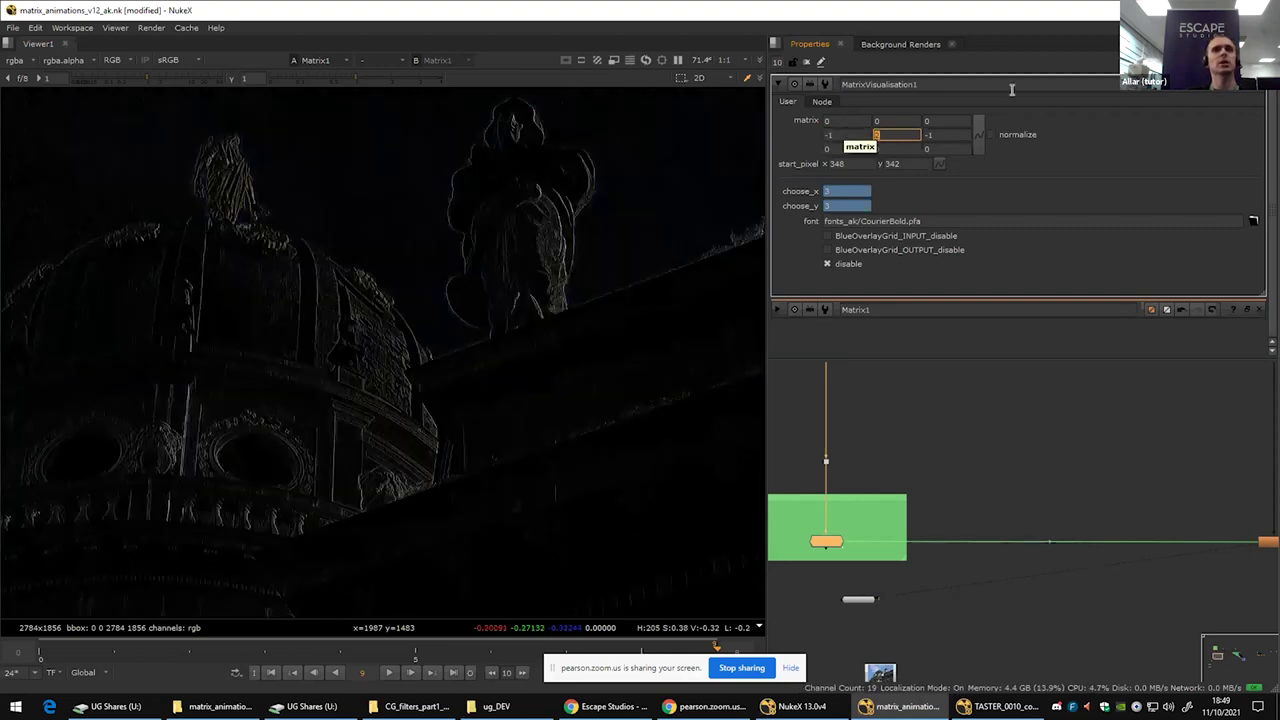
# Step: Set the middle values of the matrix's top and bottom rows to -1 and the centre value to 4
pyautogui.click(901, 119)
pyautogui.write('-1')
pyautogui.press('Return')
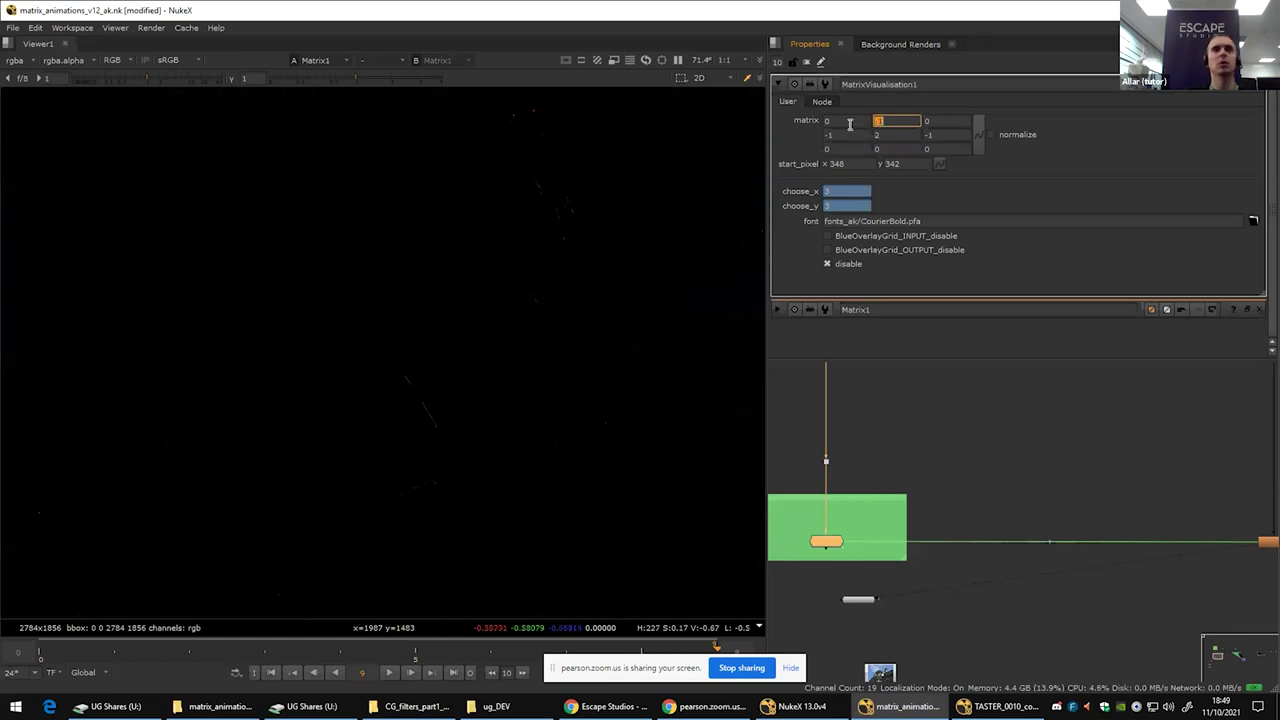
pyautogui.click(880, 148)
pyautogui.write('-1')
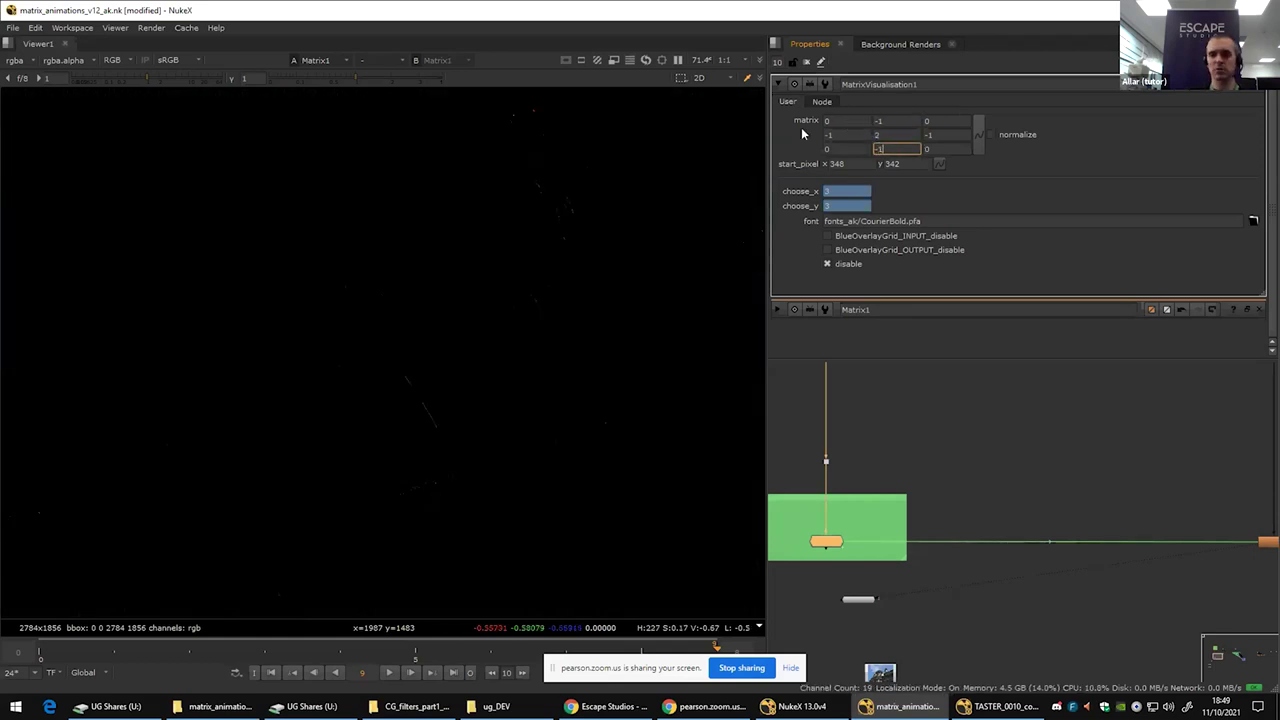
pyautogui.click(874, 134)
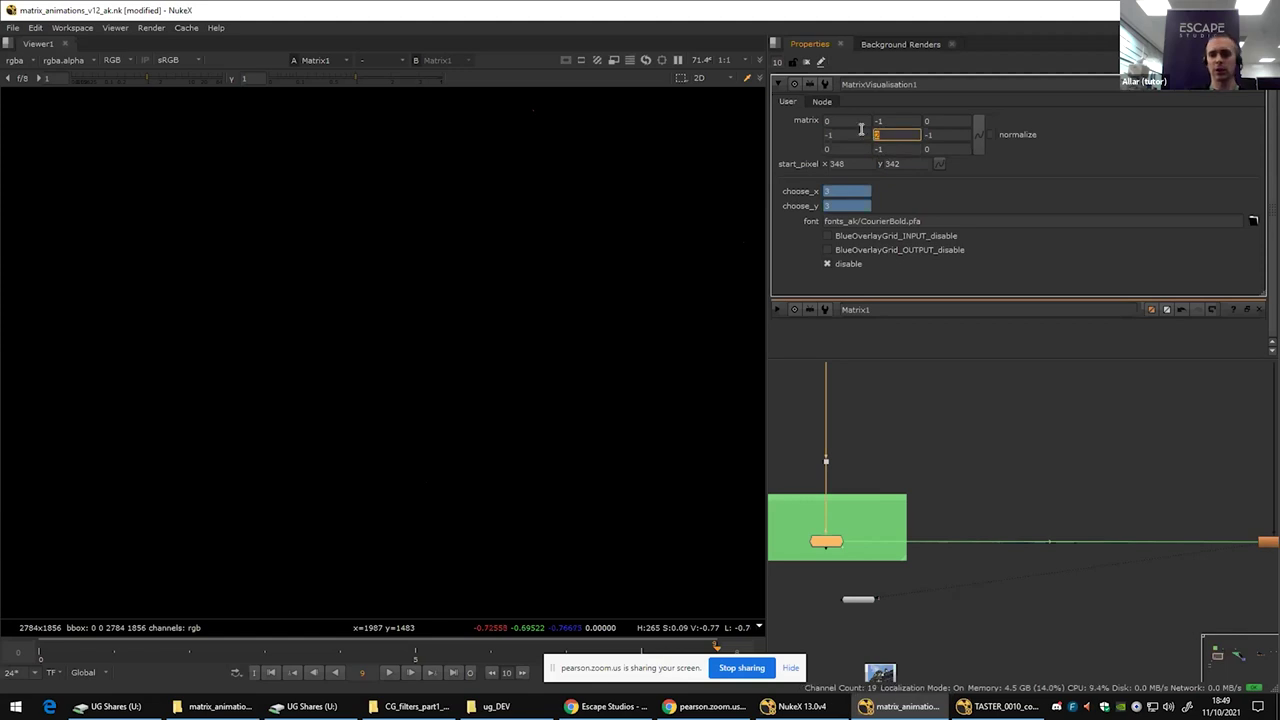
pyautogui.write('4')
pyautogui.press('Return')
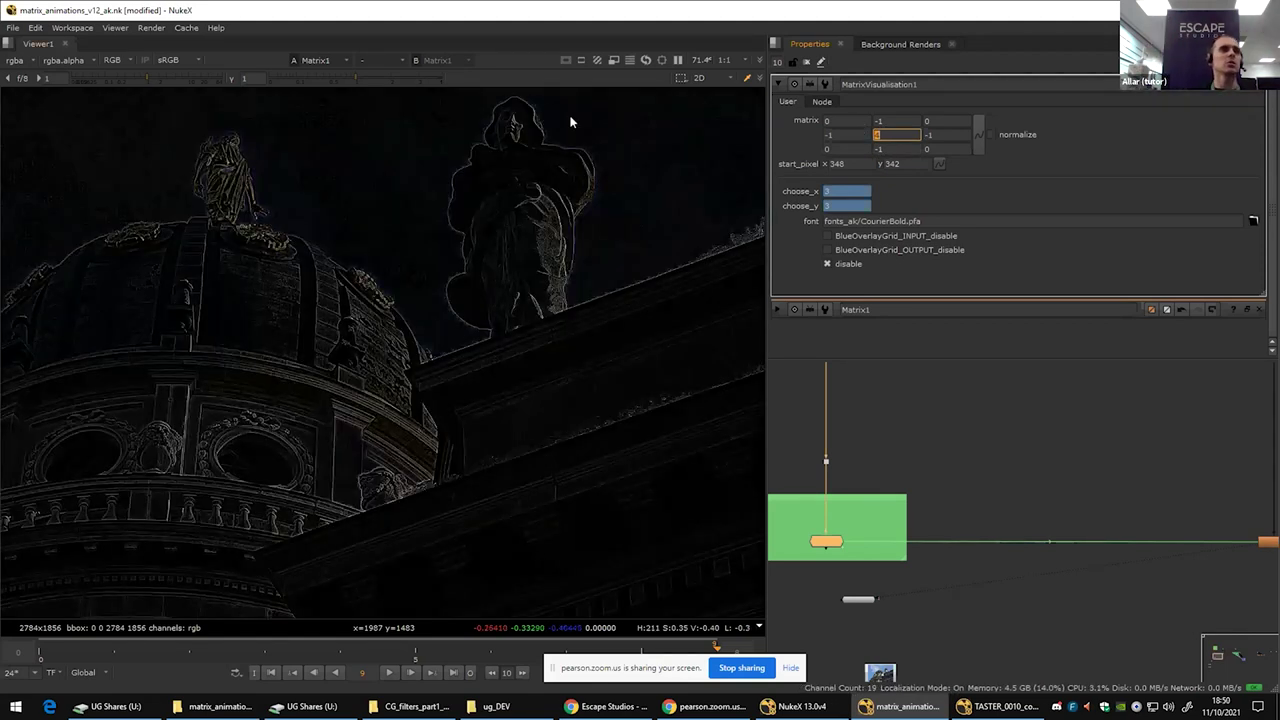
# Step: Examine the detected edges on the dome and its golden statue, and look over the Convolve setup and source photo in the node graph
pyautogui.scroll(10, 340, 280)
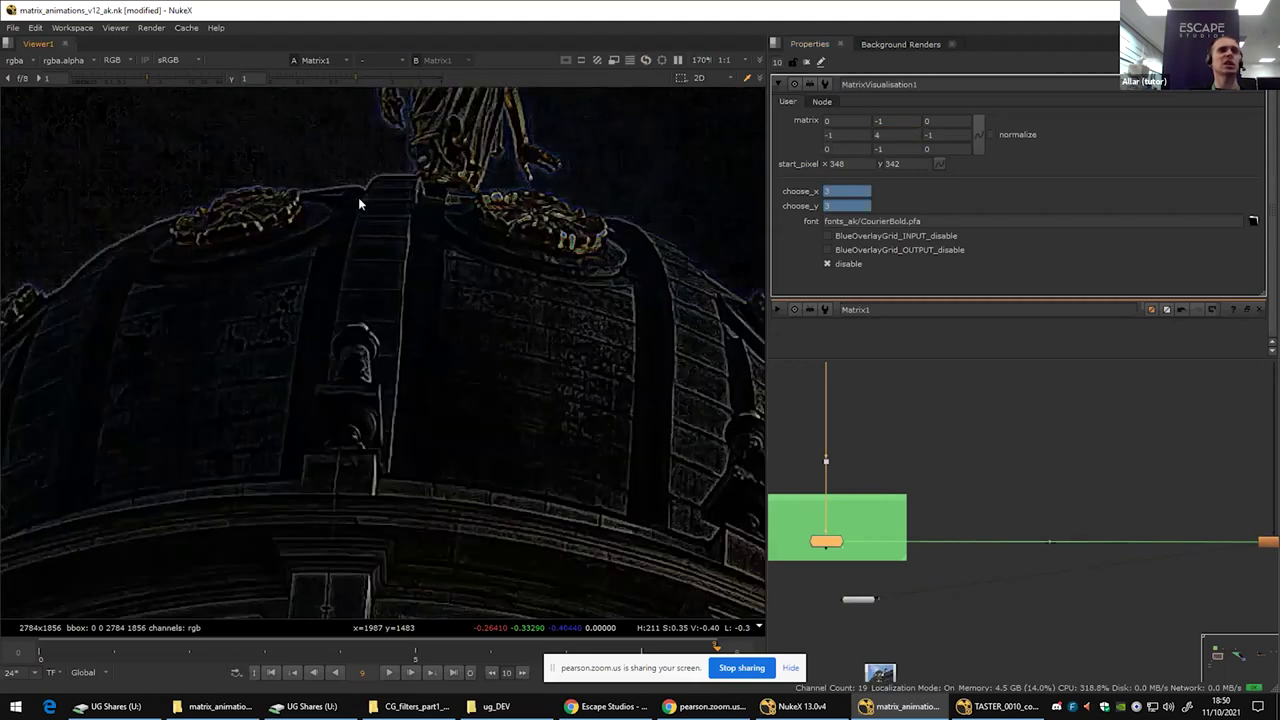
pyautogui.moveTo(372, 212); pyautogui.dragTo(482, 265)
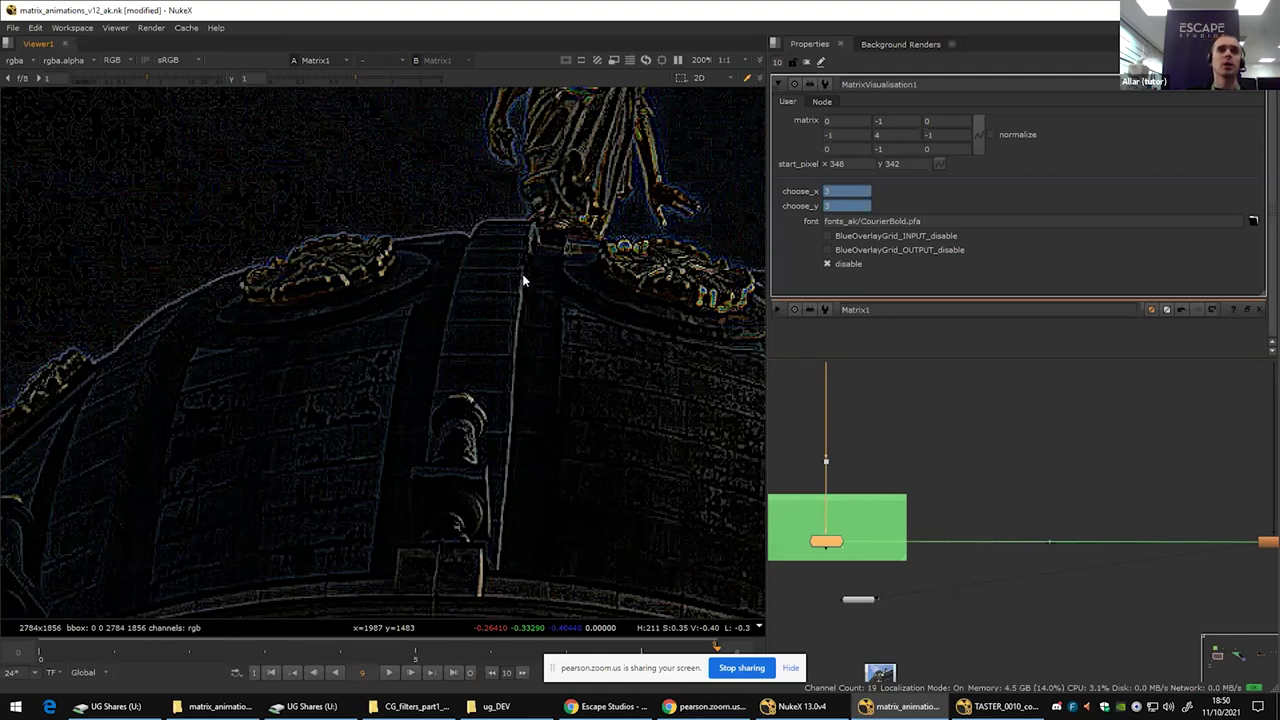
pyautogui.scroll(-5, 523, 277)
pyautogui.scroll(-8, 1092, 633)
pyautogui.moveTo(1096, 646); pyautogui.dragTo(1118, 419)
pyautogui.scroll(5, 1118, 419)
pyautogui.scroll(3, 960, 568)
pyautogui.moveTo(945, 576); pyautogui.dragTo(1006, 489)
pyautogui.scroll(5, 942, 570)
pyautogui.scroll(-9, 830, 468)
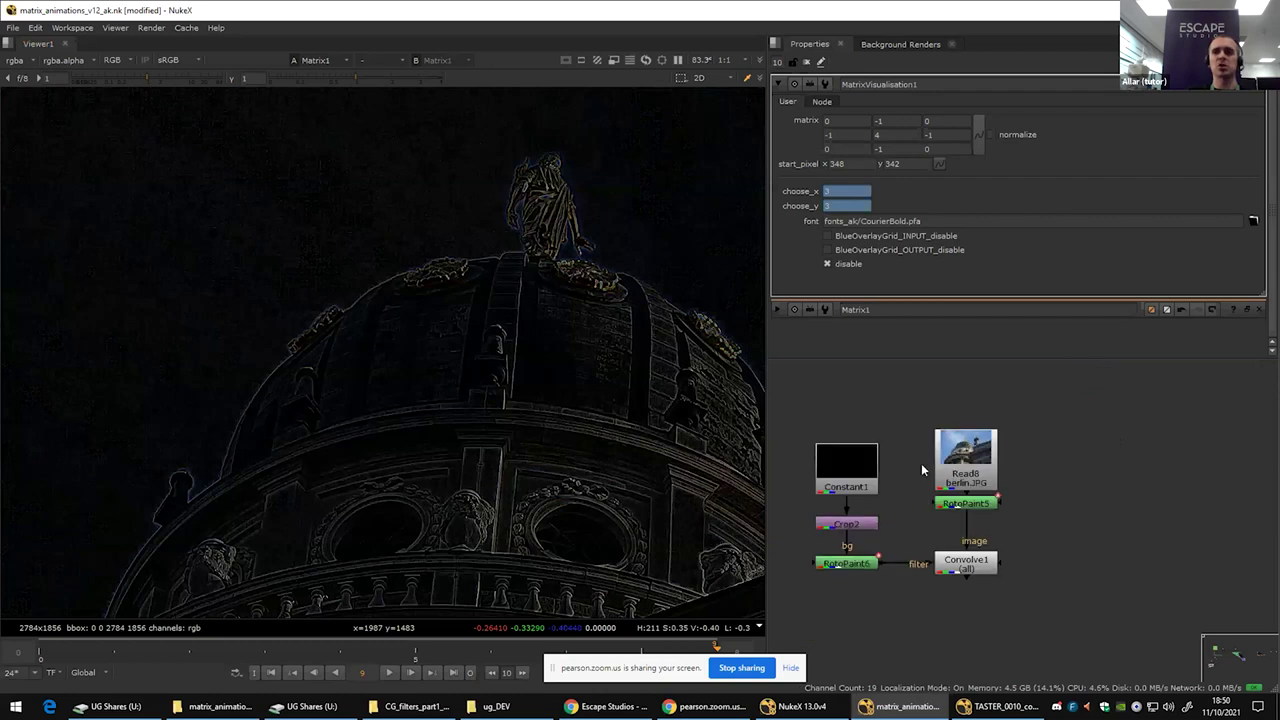
pyautogui.moveTo(1060, 453); pyautogui.dragTo(934, 610)
pyautogui.scroll(-5, 1008, 502)
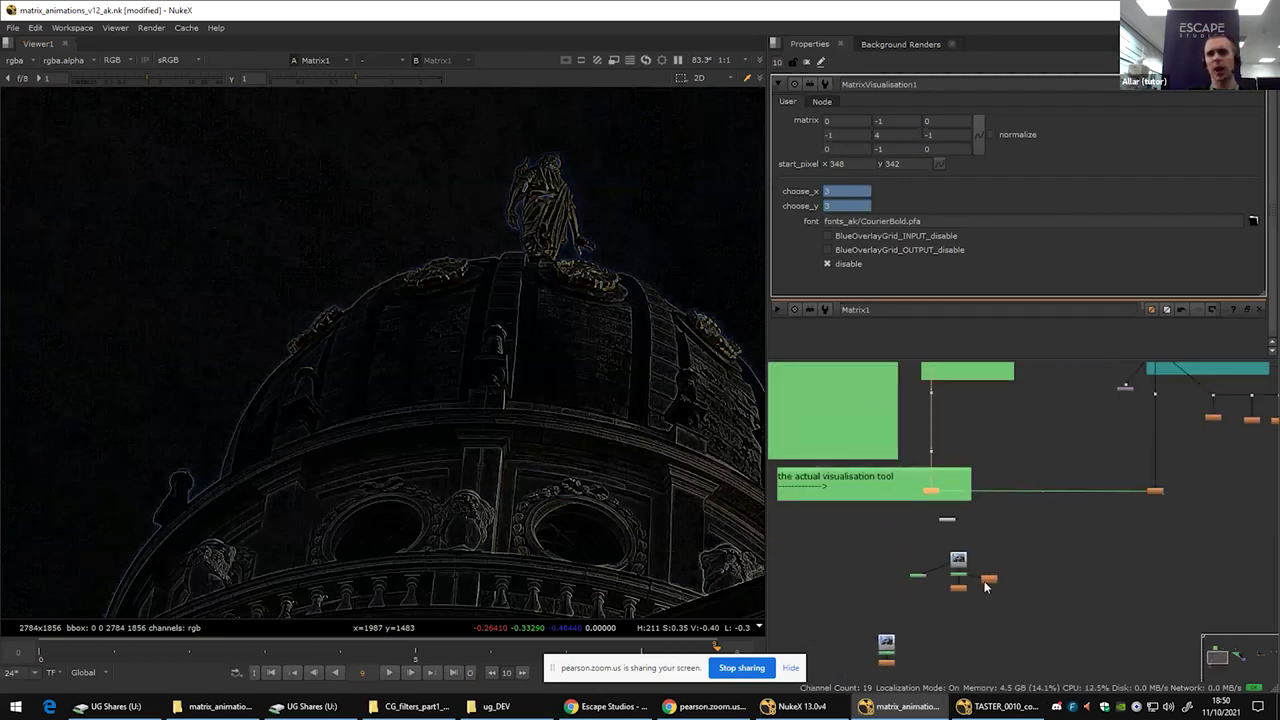
pyautogui.moveTo(1077, 519); pyautogui.dragTo(1059, 518)
pyautogui.scroll(5, 1060, 520)
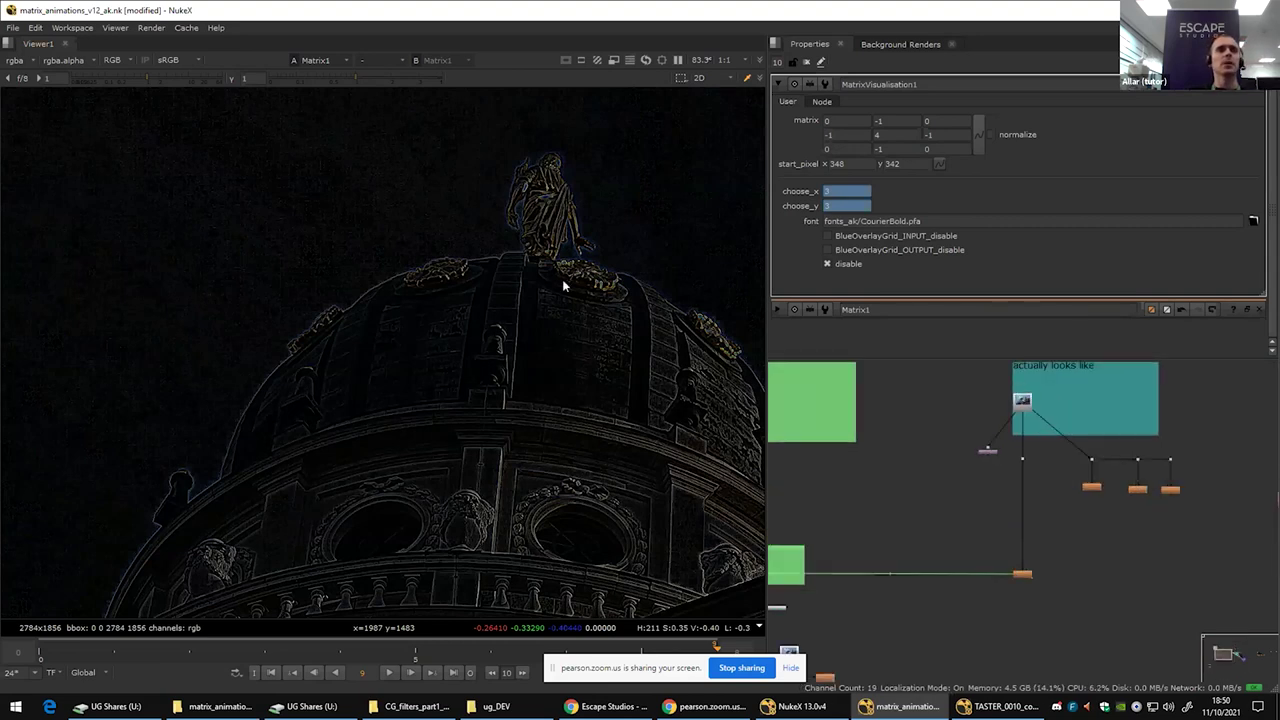
pyautogui.scroll(6, 562, 283)
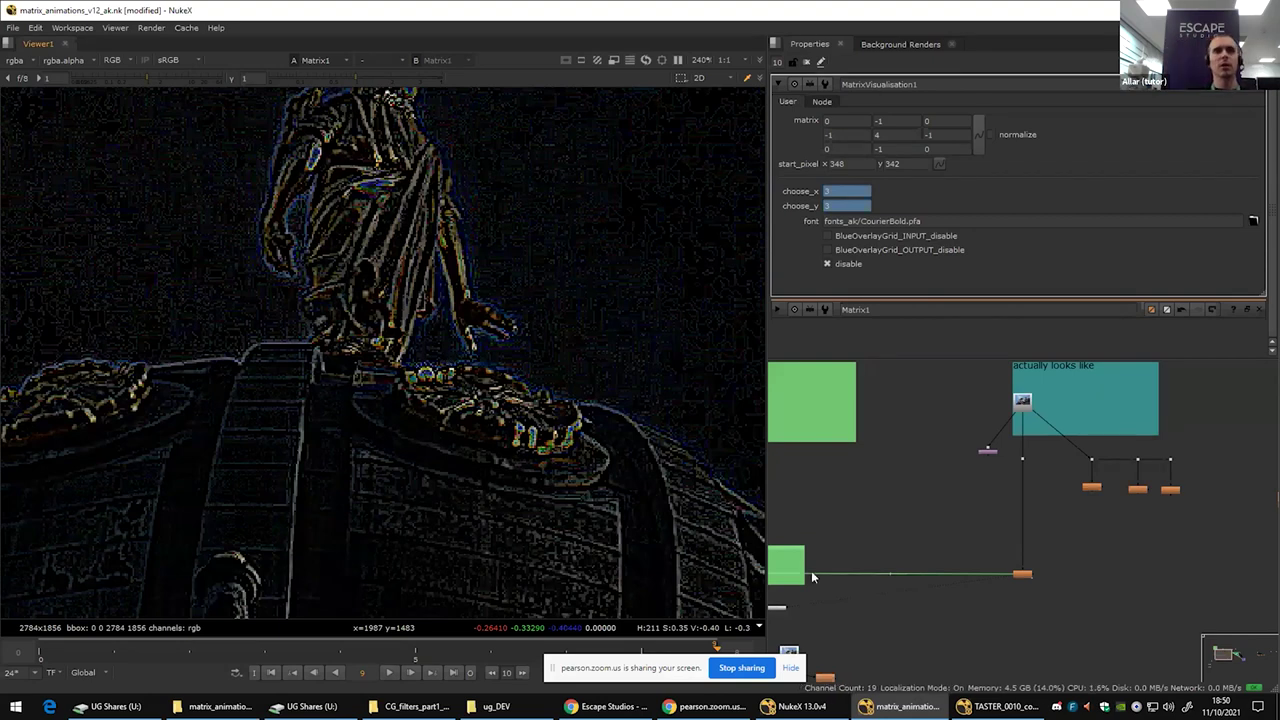
# Step: Set the matrix's centre value to 5 to sharpen the photo, and inspect the golden statue up close
pyautogui.click(878, 134)
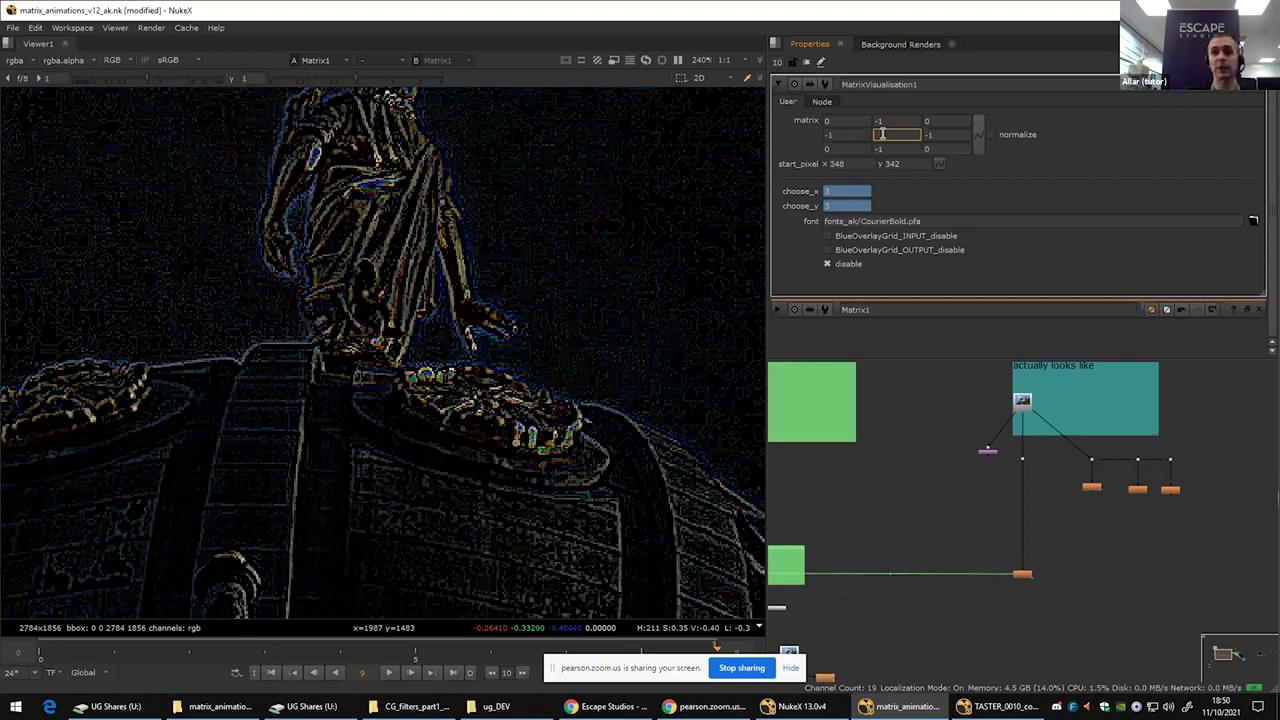
pyautogui.write('5')
pyautogui.press('Return')
pyautogui.scroll(-4, 427, 449)
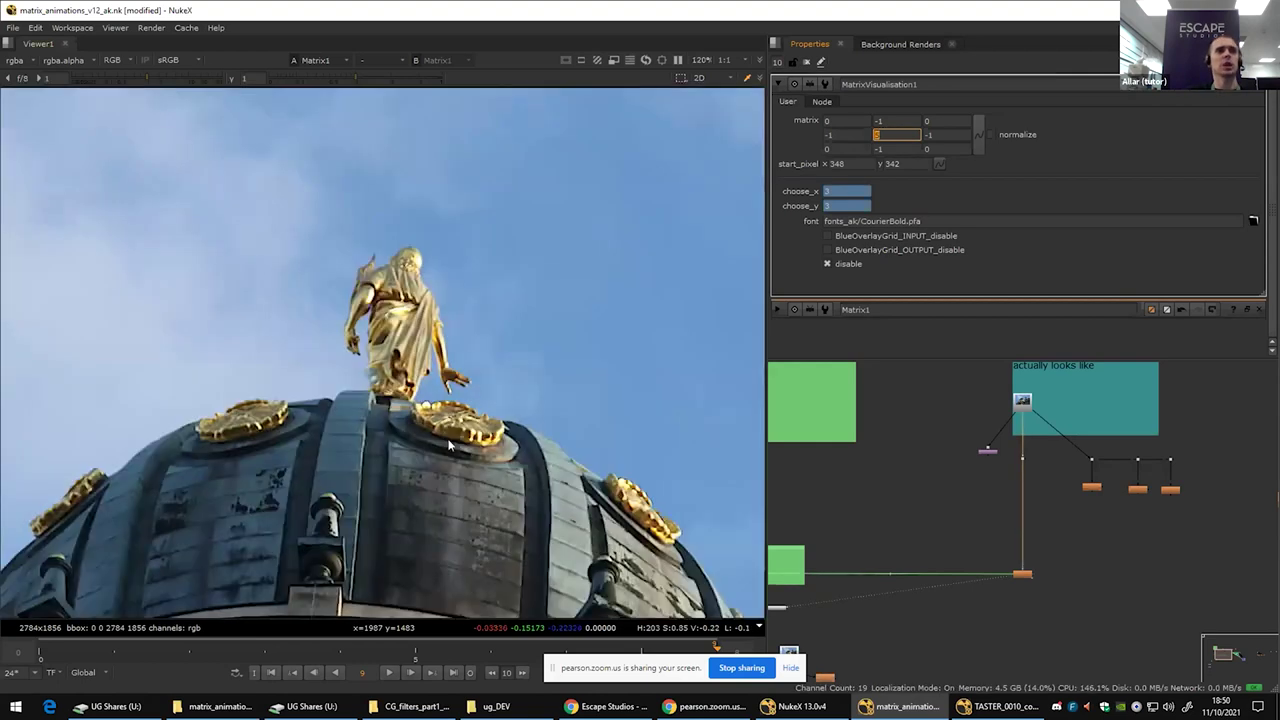
pyautogui.scroll(2, 555, 378)
pyautogui.scroll(2, 540, 373)
pyautogui.moveTo(426, 360); pyautogui.dragTo(420, 600)
pyautogui.scroll(4, 516, 343)
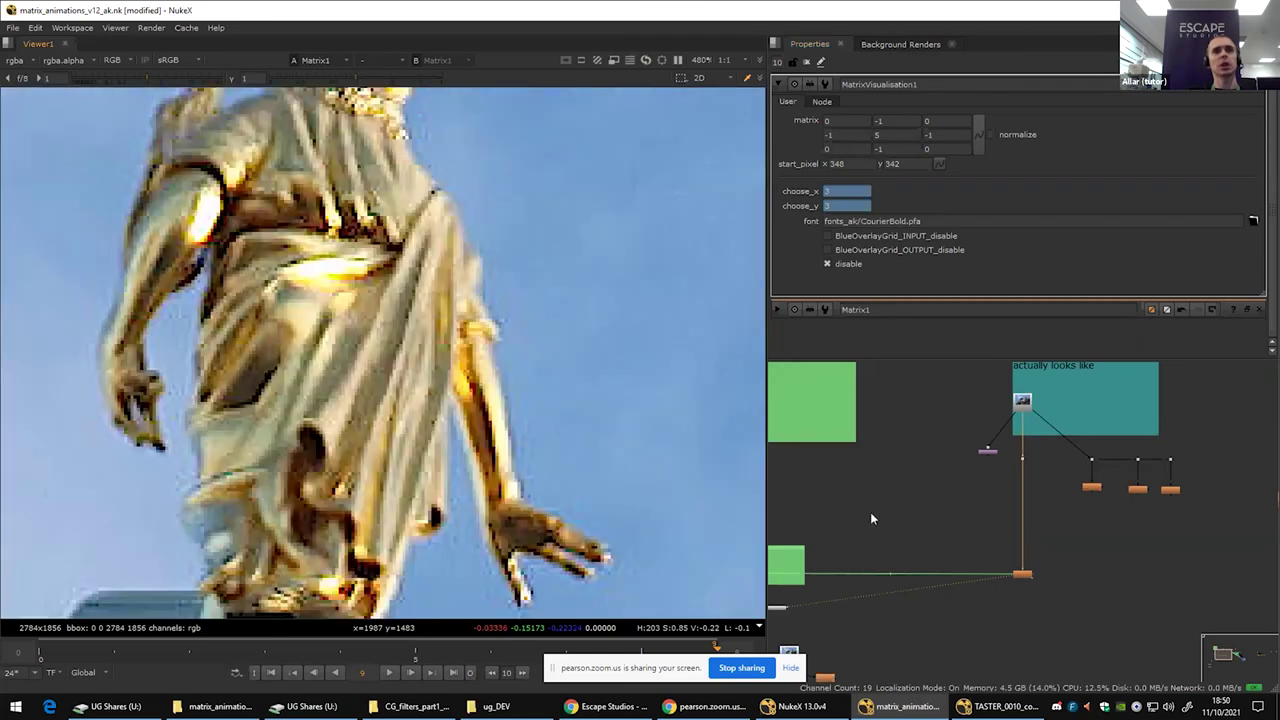
# Step: Open the sharpening Matrix node's settings and toggle the node off and on to compare the golden statue with and without sharpening
pyautogui.doubleClick(1025, 575)
pyautogui.press('d')
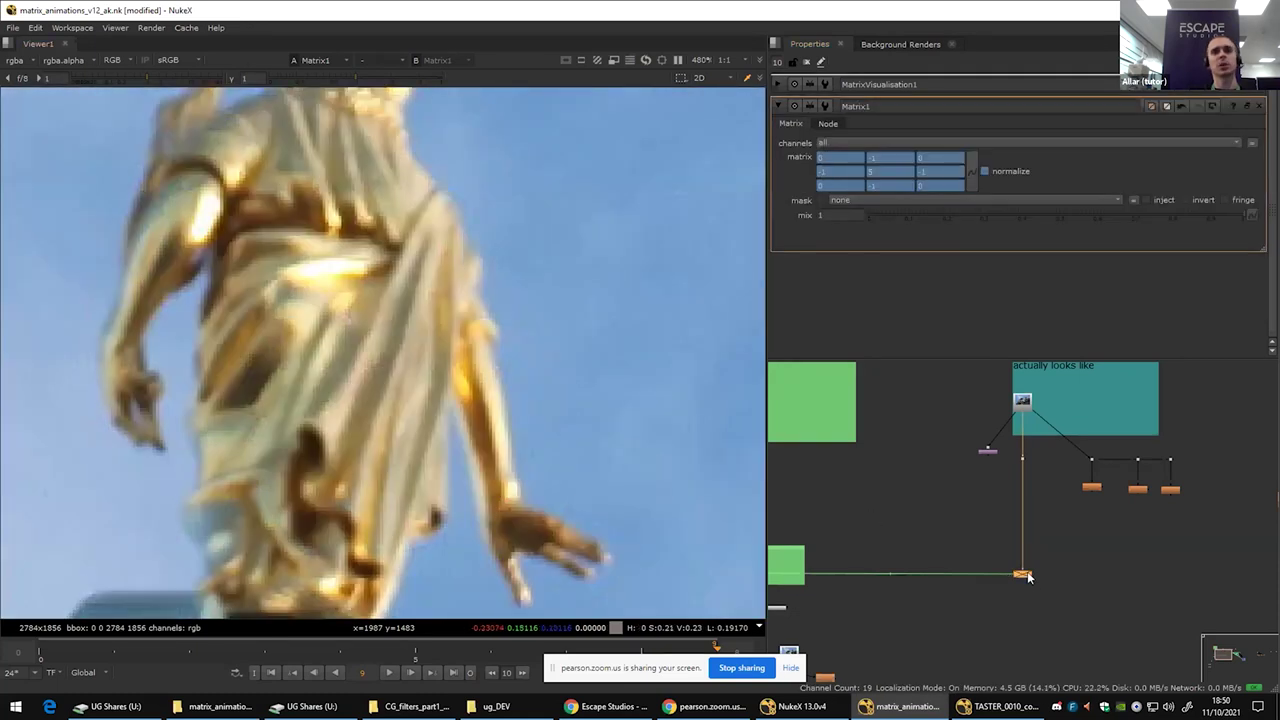
pyautogui.press('d')
pyautogui.press('d')
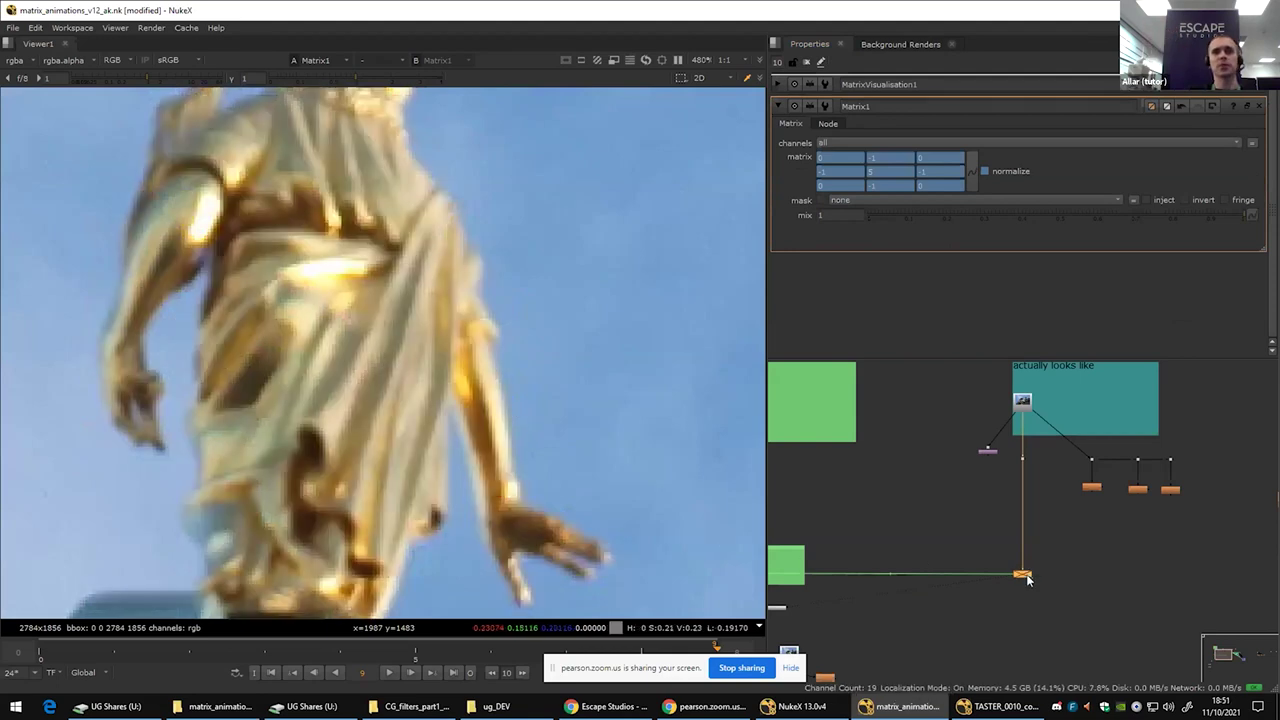
pyautogui.press('d')
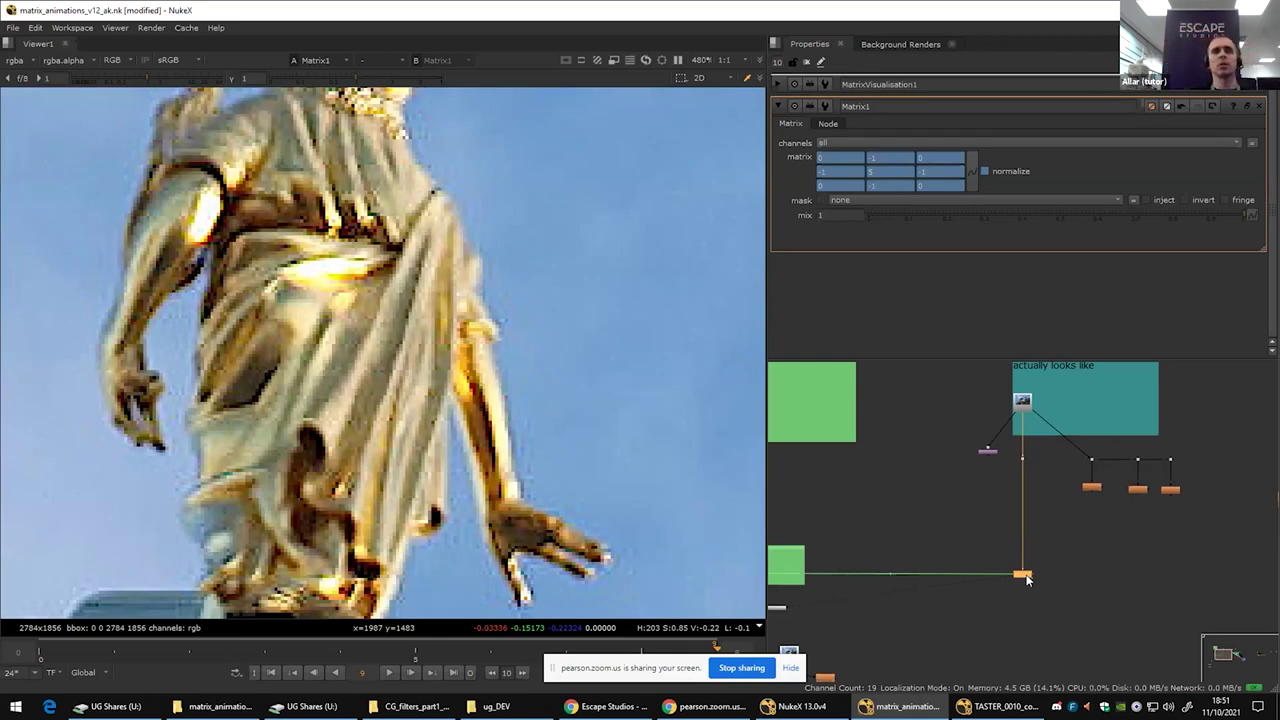
pyautogui.press('d')
pyautogui.press('d')
pyautogui.press('d')
# Step: Toggle the Matrix node again and check its effect on the plain blue sky beside the statue
pyautogui.scroll(-1, 648, 392)
pyautogui.moveTo(648, 392); pyautogui.dragTo(480, 392)
pyautogui.press('d')
pyautogui.scroll(3, 612, 372)
pyautogui.scroll(6, 594, 332)
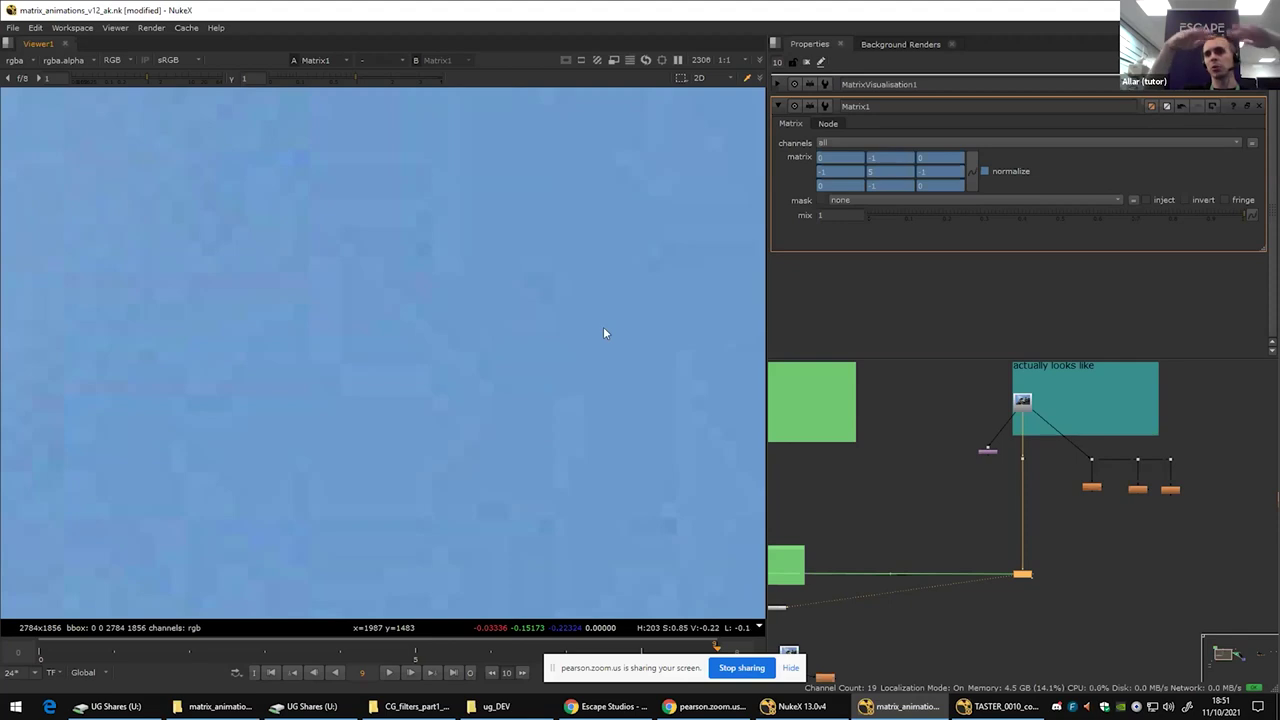
pyautogui.scroll(-5, 586, 390)
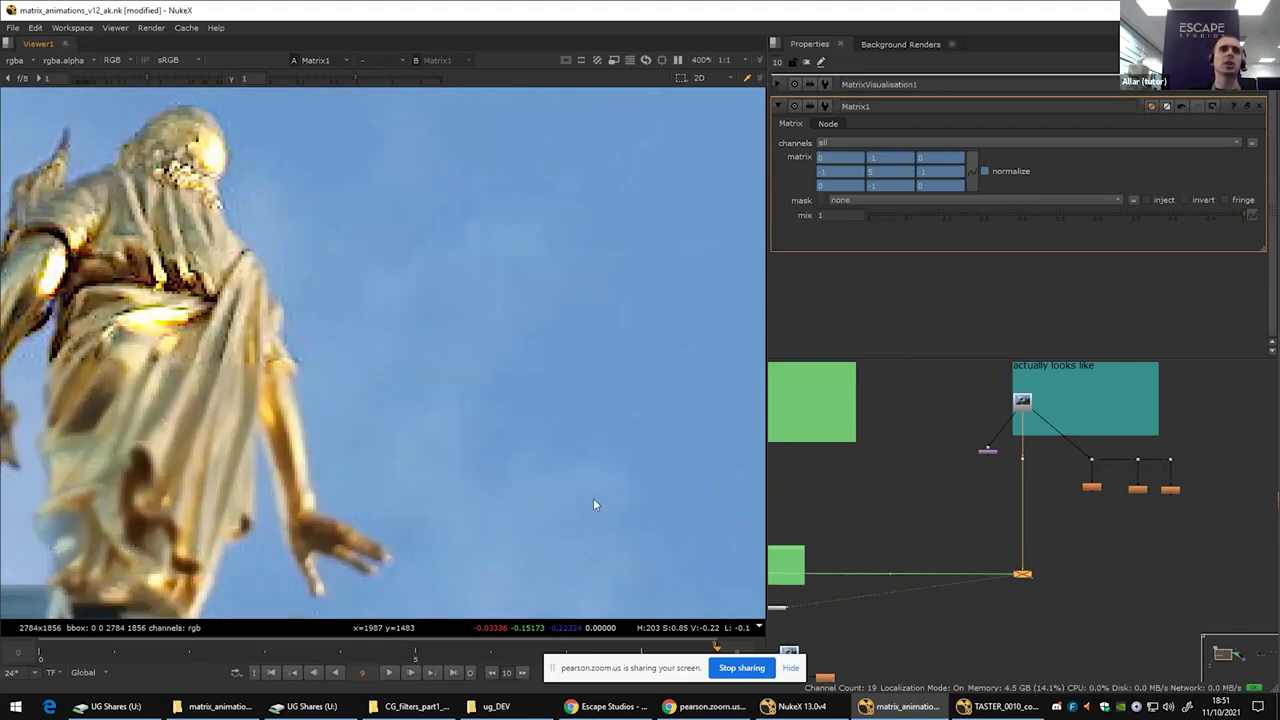
# Step: Compare the original and sharpened edge pixels beside the dome's golden disc, and look over the sharpened statue and dome
pyautogui.moveTo(622, 522); pyautogui.dragTo(465, 292)
pyautogui.scroll(-3, 450, 400)
pyautogui.scroll(6, 440, 432)
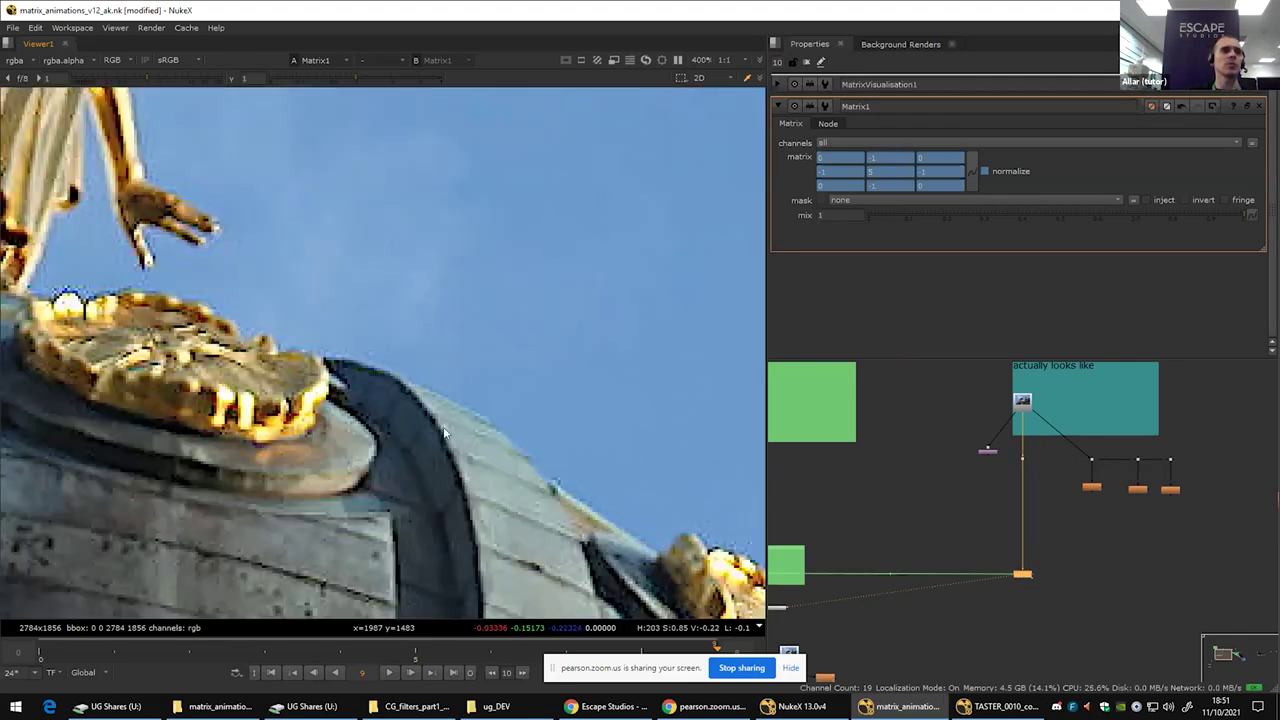
pyautogui.moveTo(422, 437); pyautogui.dragTo(513, 435)
pyautogui.scroll(3, 513, 435)
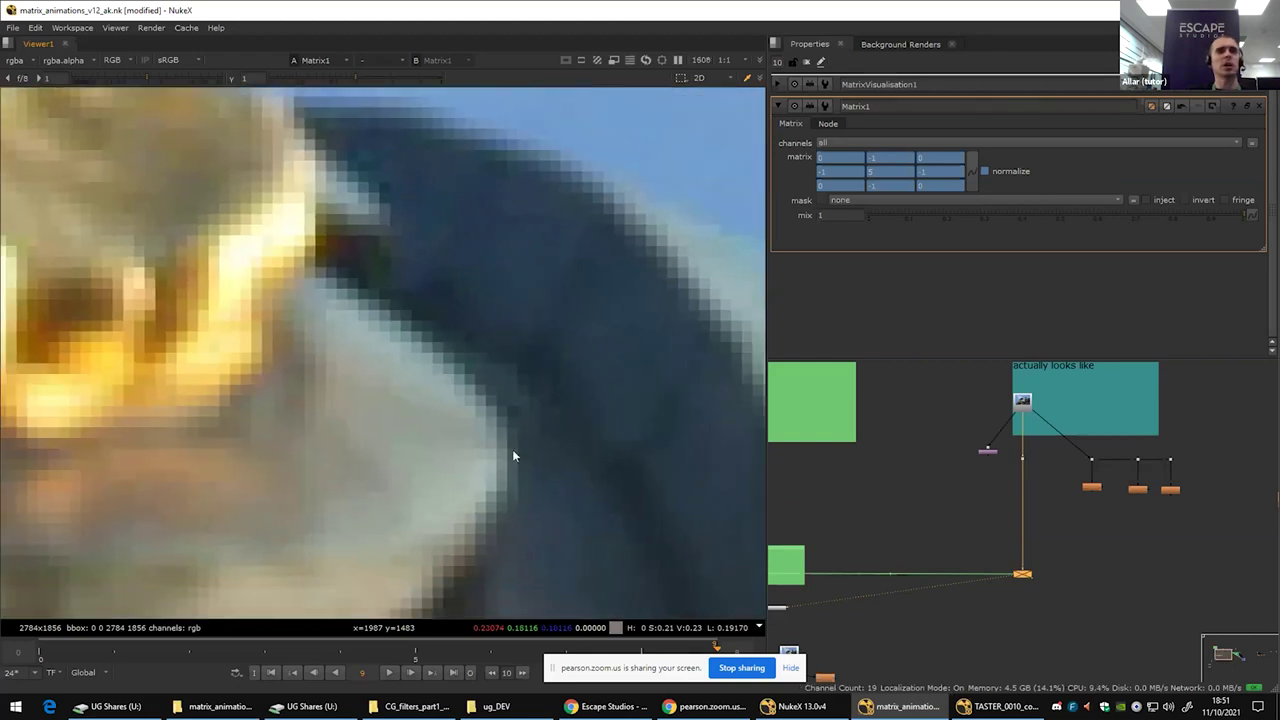
pyautogui.scroll(2, 526, 455)
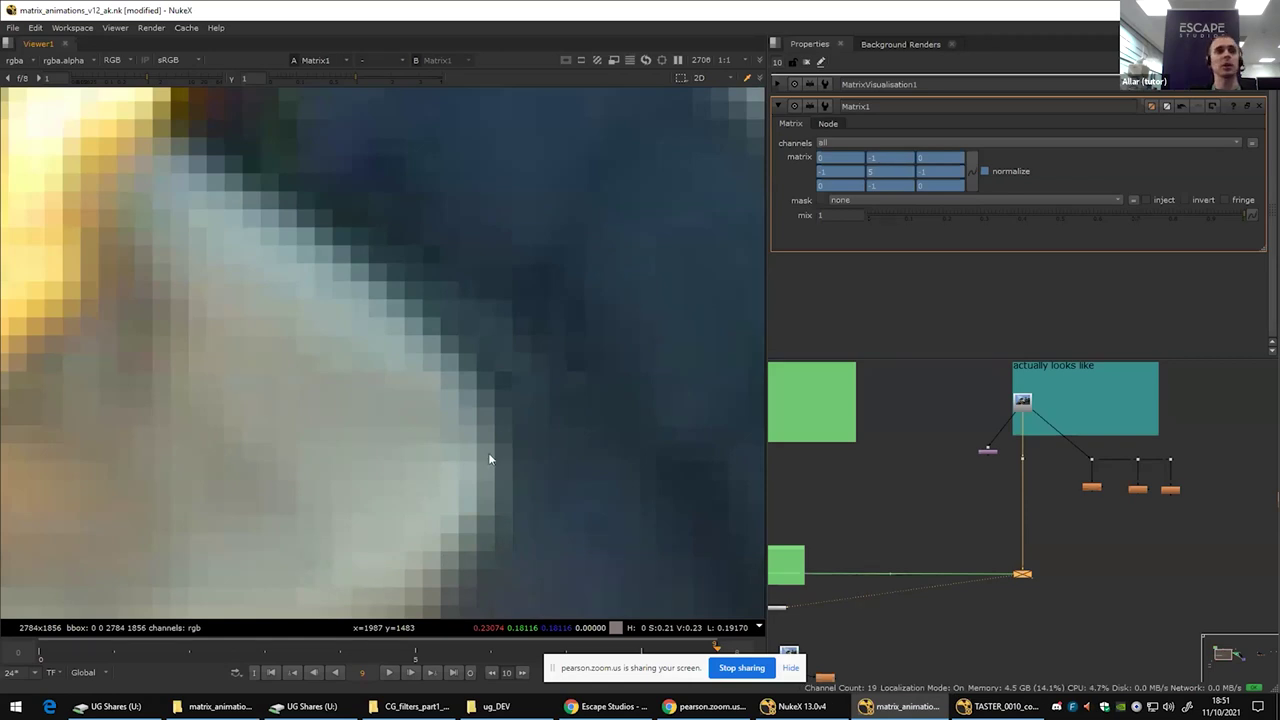
pyautogui.press('d')
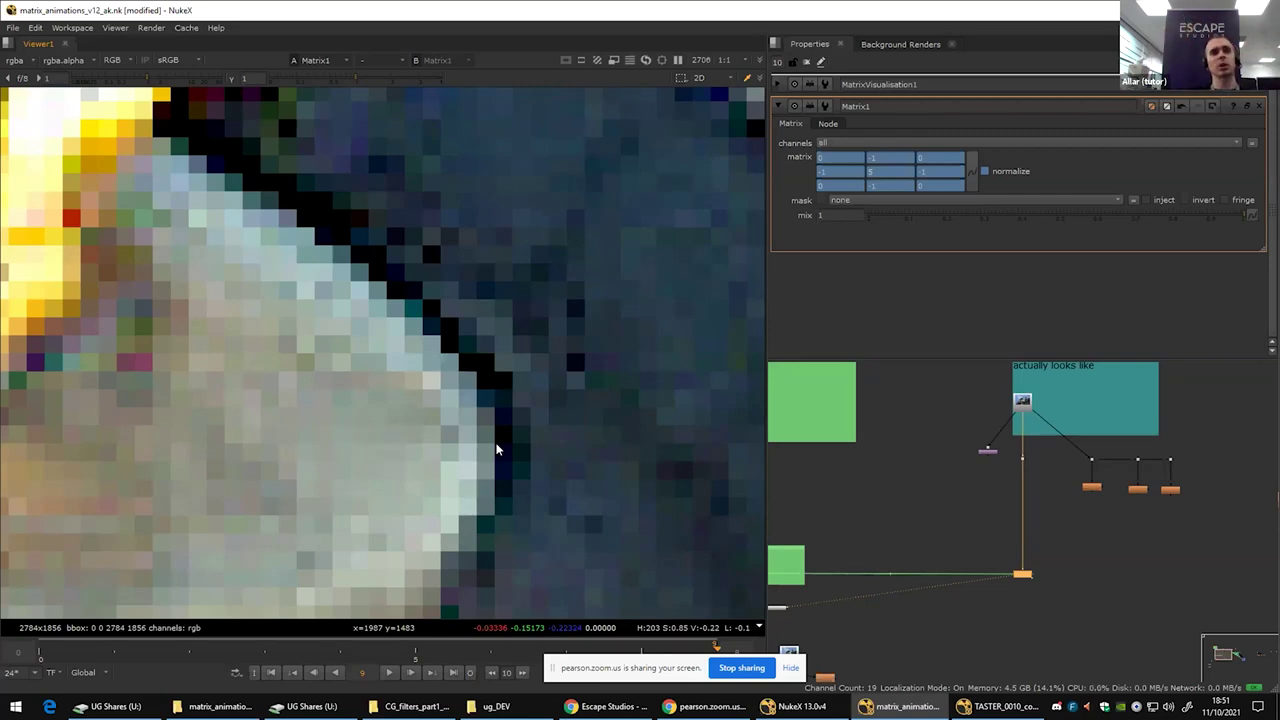
pyautogui.scroll(-7, 496, 449)
pyautogui.scroll(-4, 496, 443)
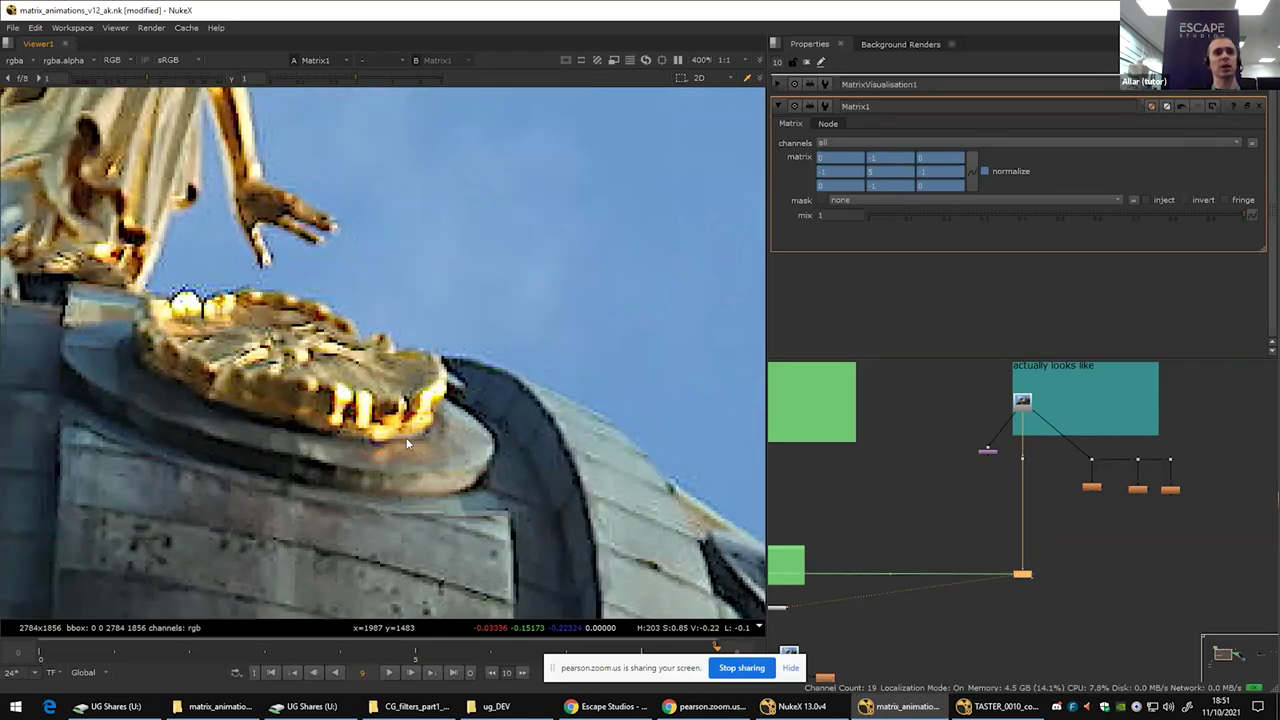
pyautogui.scroll(-3, 408, 438)
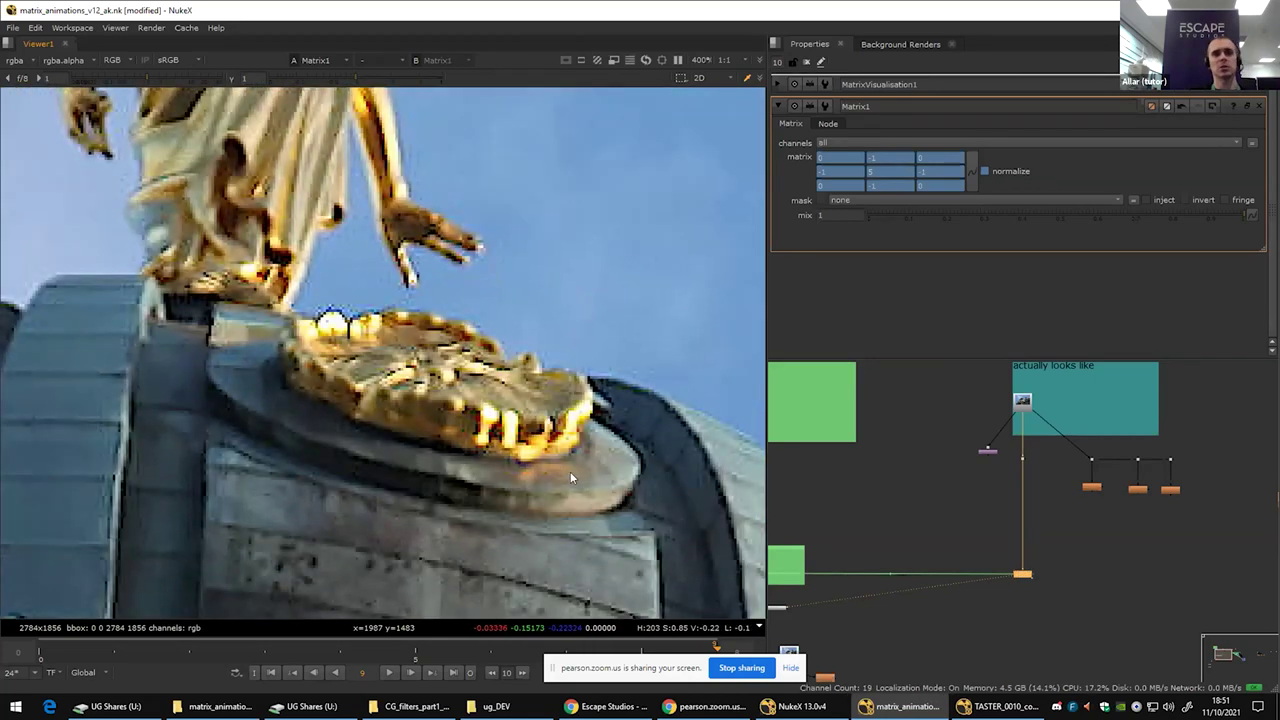
pyautogui.scroll(-2, 570, 471)
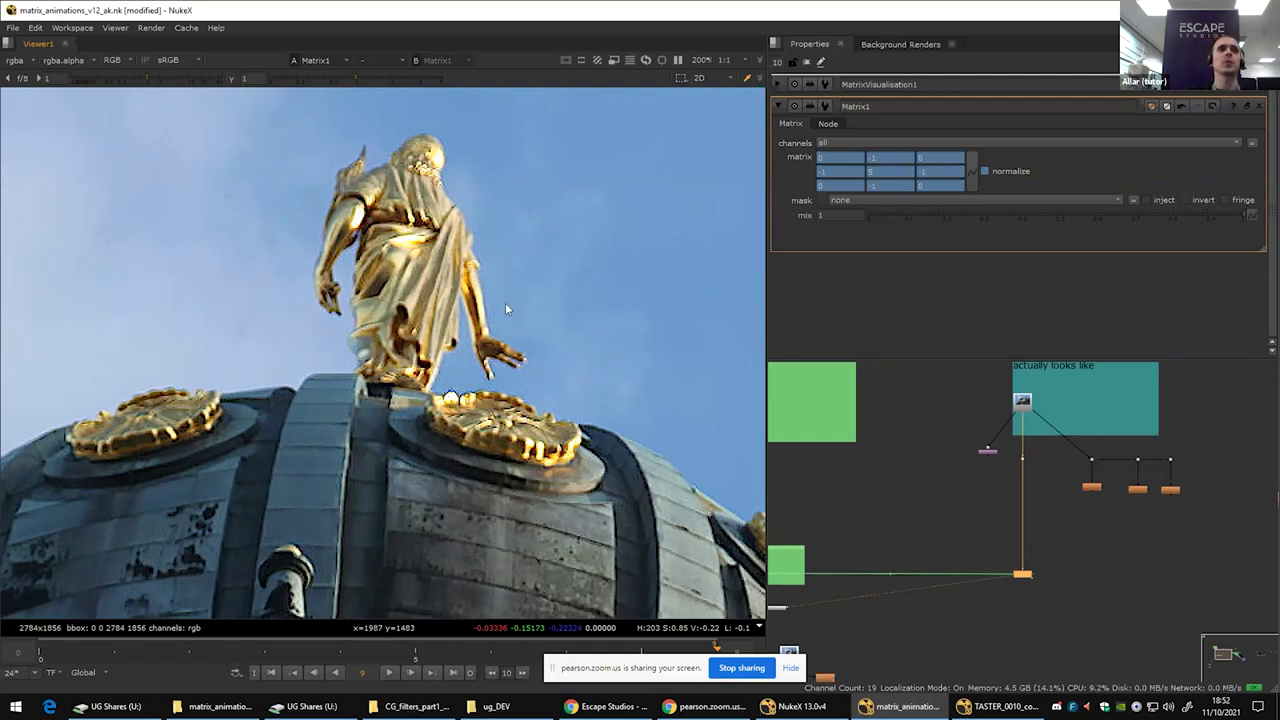
pyautogui.scroll(3, 465, 294)
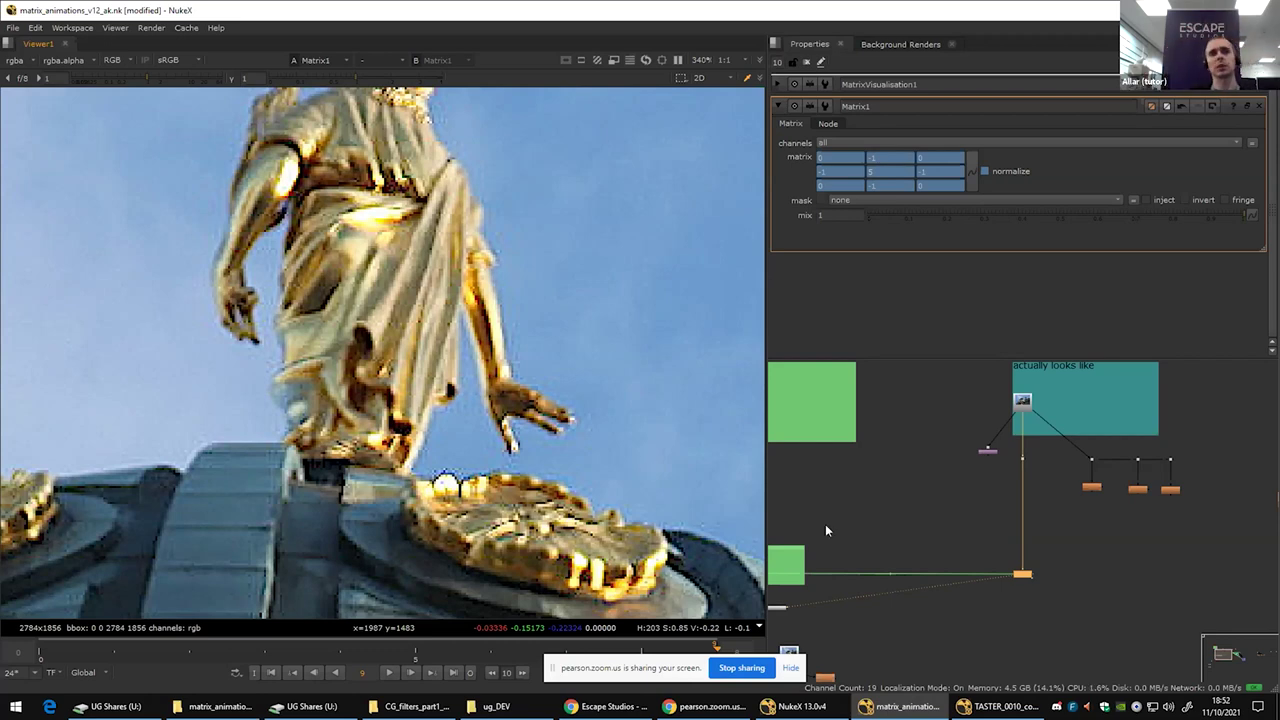
# Step: Find the row of example Matrix nodes in the node graph and view the box blur node's result
pyautogui.scroll(-7, 977, 546)
pyautogui.scroll(2, 962, 562)
pyautogui.scroll(5, 898, 557)
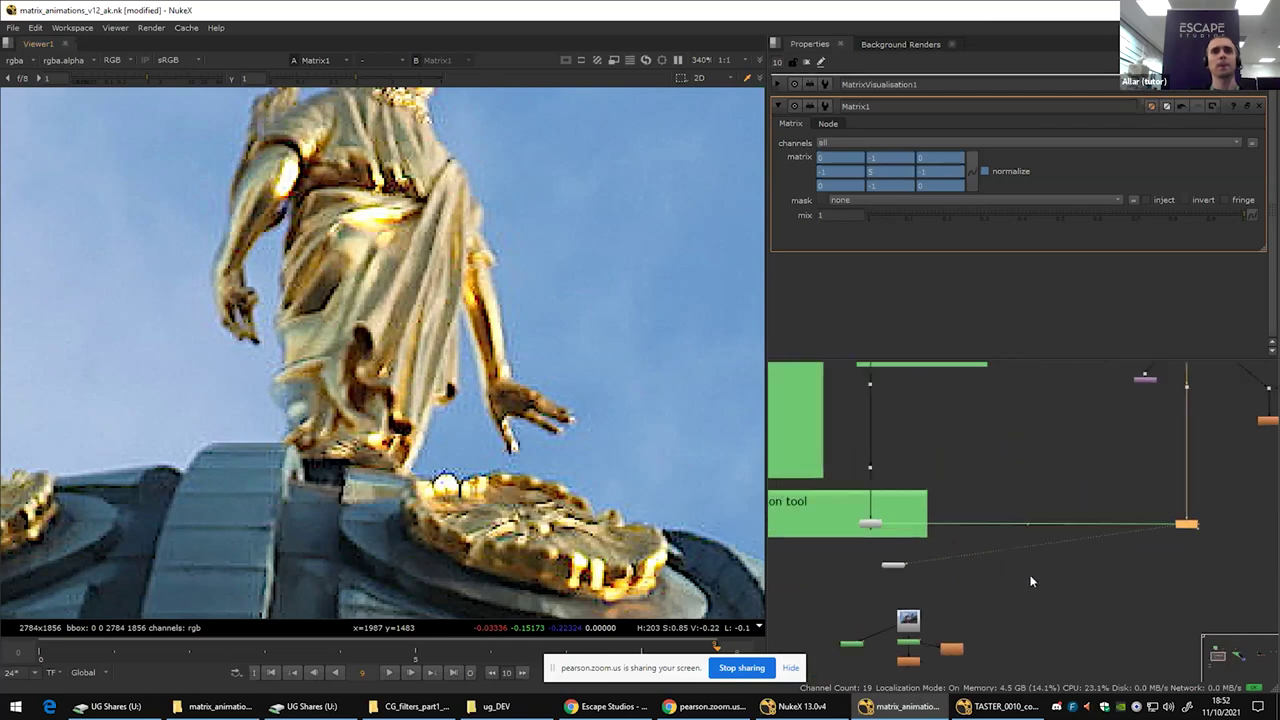
pyautogui.scroll(-5, 1053, 581)
pyautogui.moveTo(1163, 536); pyautogui.dragTo(919, 524)
pyautogui.moveTo(1250, 530); pyautogui.dragTo(943, 490)
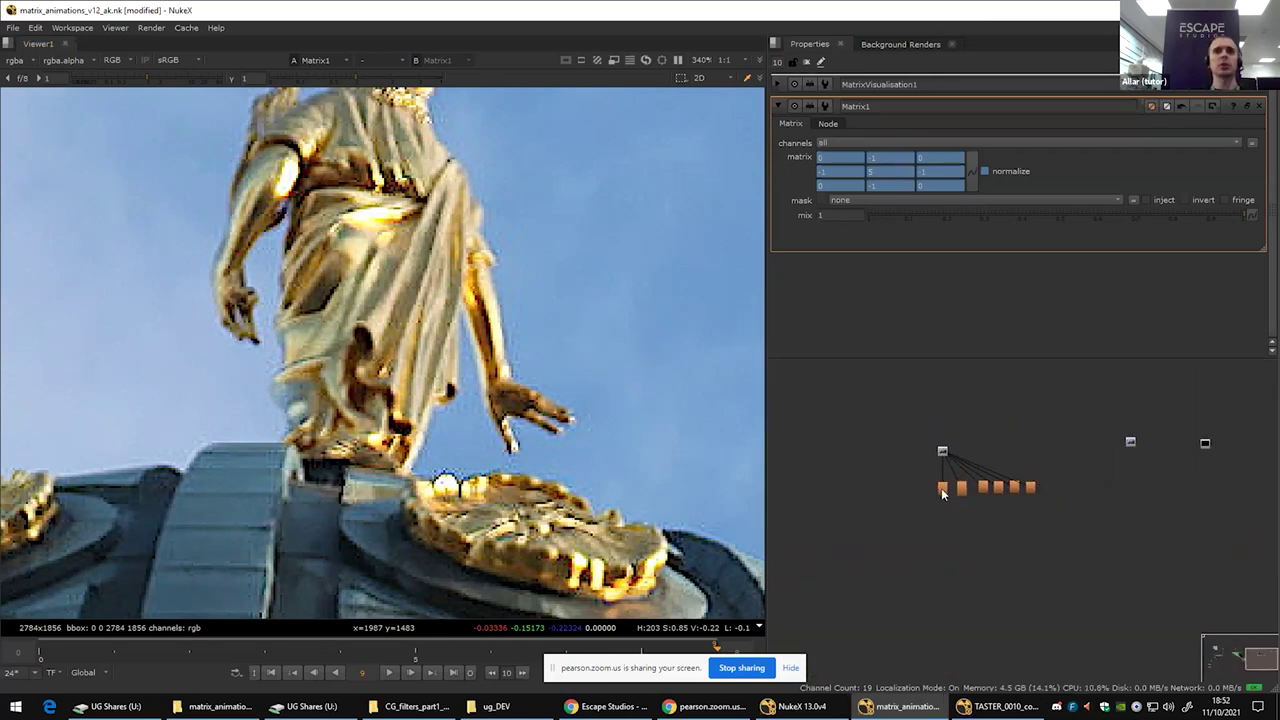
pyautogui.scroll(5, 943, 489)
pyautogui.doubleClick(943, 489)
pyautogui.press('1')
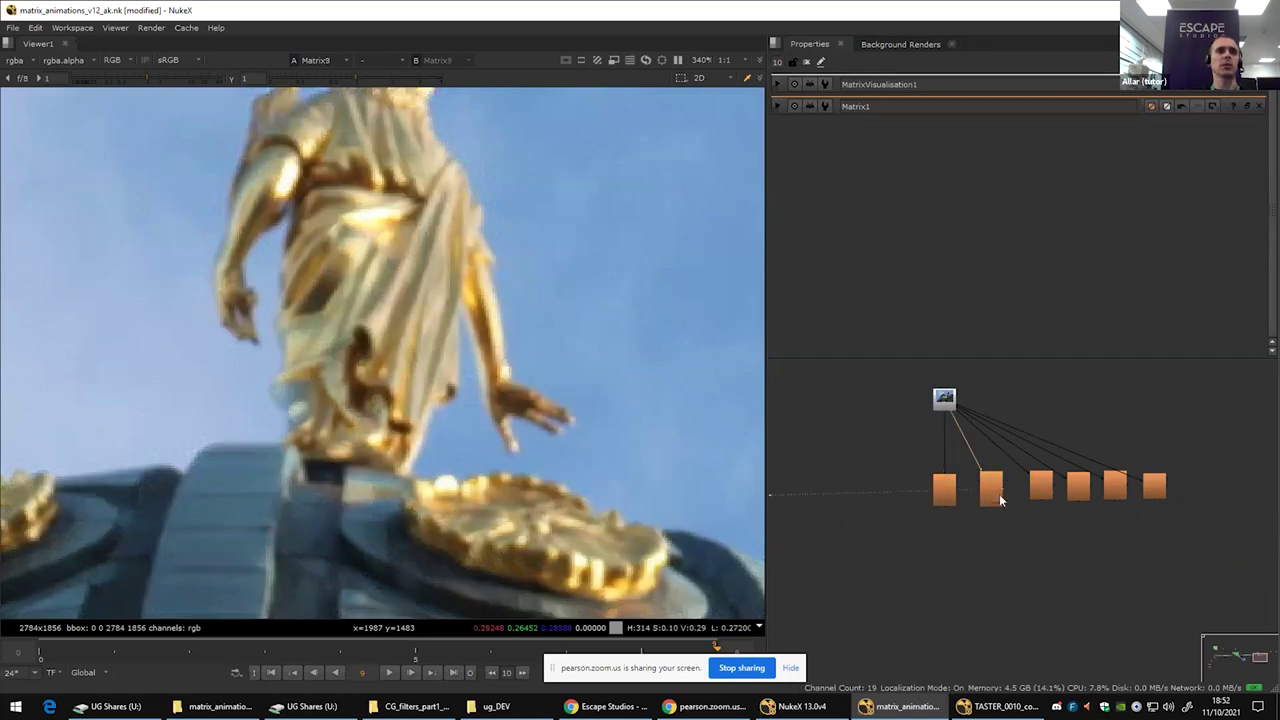
pyautogui.scroll(3, 948, 510)
pyautogui.moveTo(948, 508); pyautogui.dragTo(826, 522)
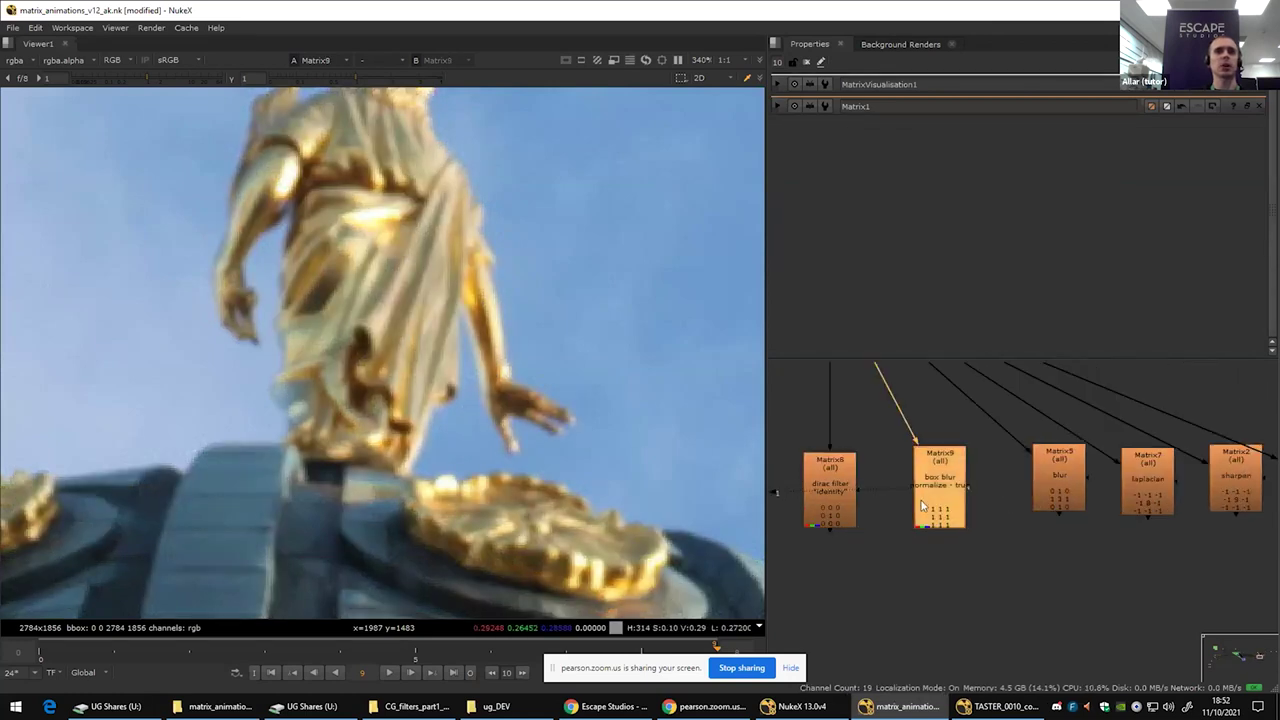
pyautogui.moveTo(997, 501); pyautogui.dragTo(904, 515)
# Step: View the result of the blur Matrix node and that of the laplacian Matrix node
pyautogui.click(961, 512)
pyautogui.press('1')
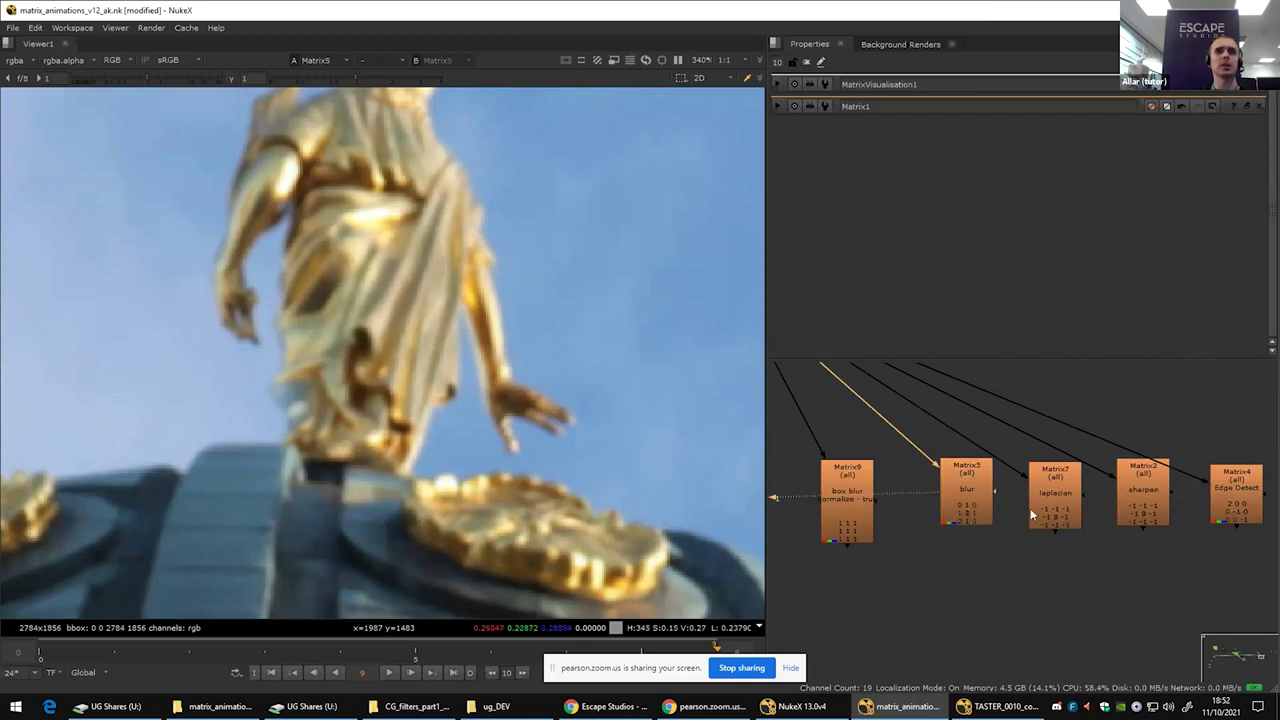
pyautogui.click(1052, 510)
pyautogui.press('1')
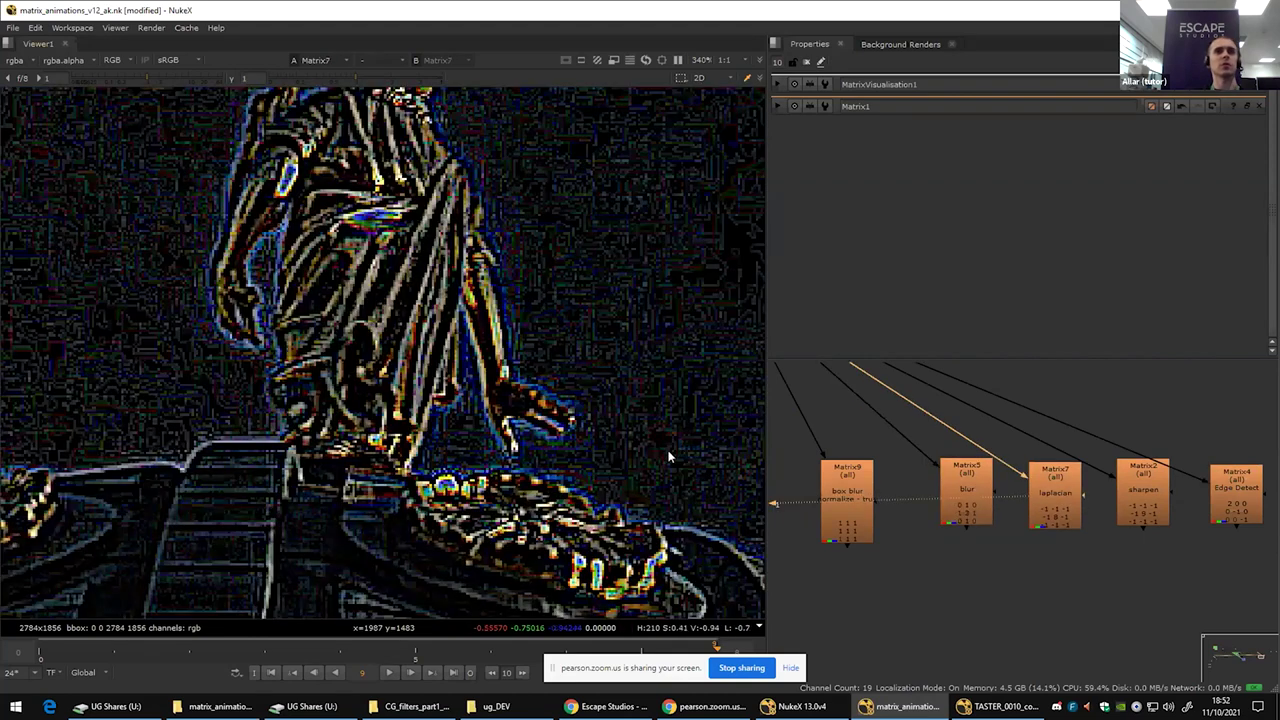
# Step: View the sharpen and Edge Detect Matrix nodes, and inspect the edge-detected statue and dome
pyautogui.scroll(-3, 670, 457)
pyautogui.moveTo(1124, 495); pyautogui.dragTo(974, 518)
pyautogui.click(974, 518)
pyautogui.press('1')
pyautogui.click(1082, 538)
pyautogui.press('1')
pyautogui.scroll(-1, 535, 405)
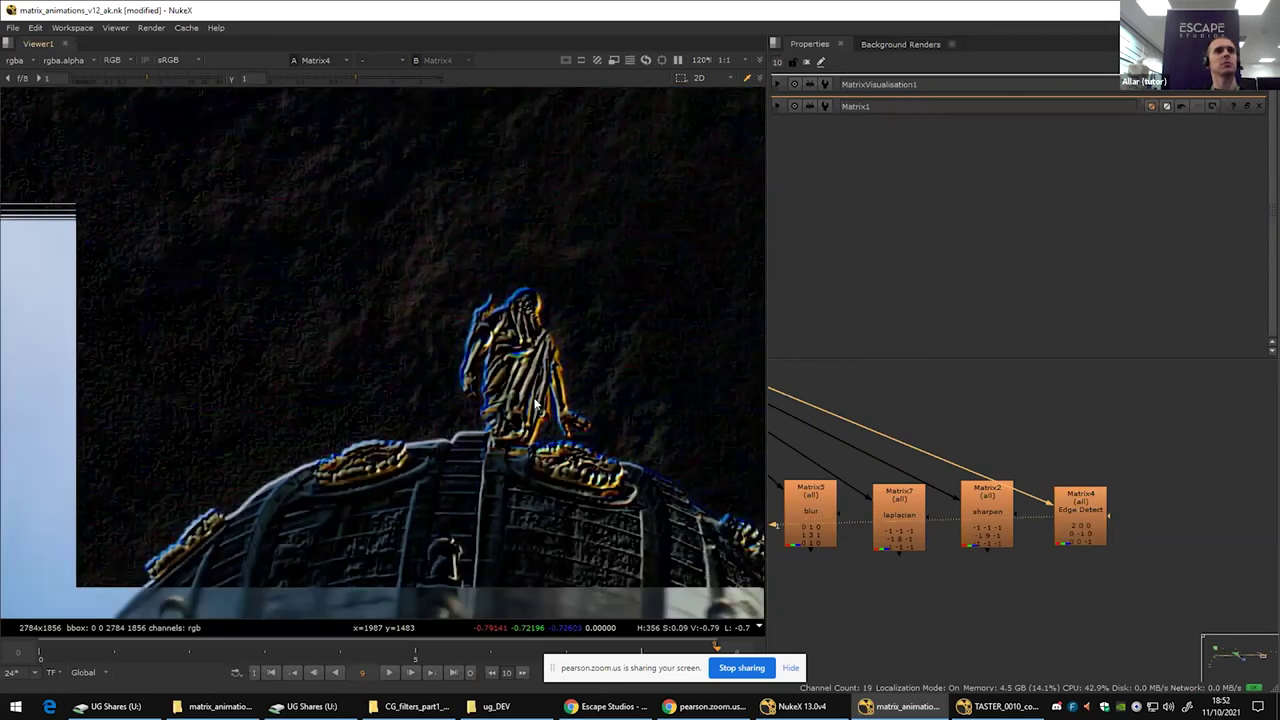
pyautogui.scroll(3, 537, 407)
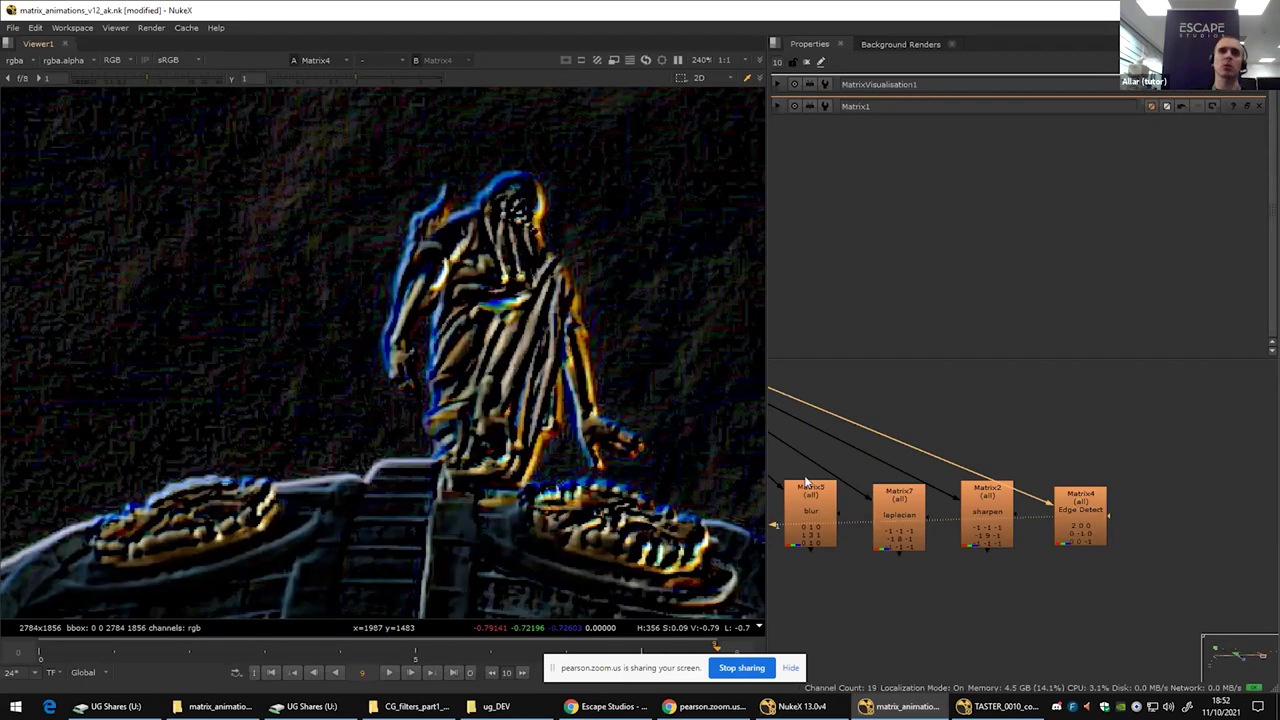
# Step: Delete the Viewer node below the visualisation tool and frame the whole node graph
pyautogui.scroll(-1, 1062, 513)
pyautogui.scroll(-3, 1040, 533)
pyautogui.scroll(-3, 956, 550)
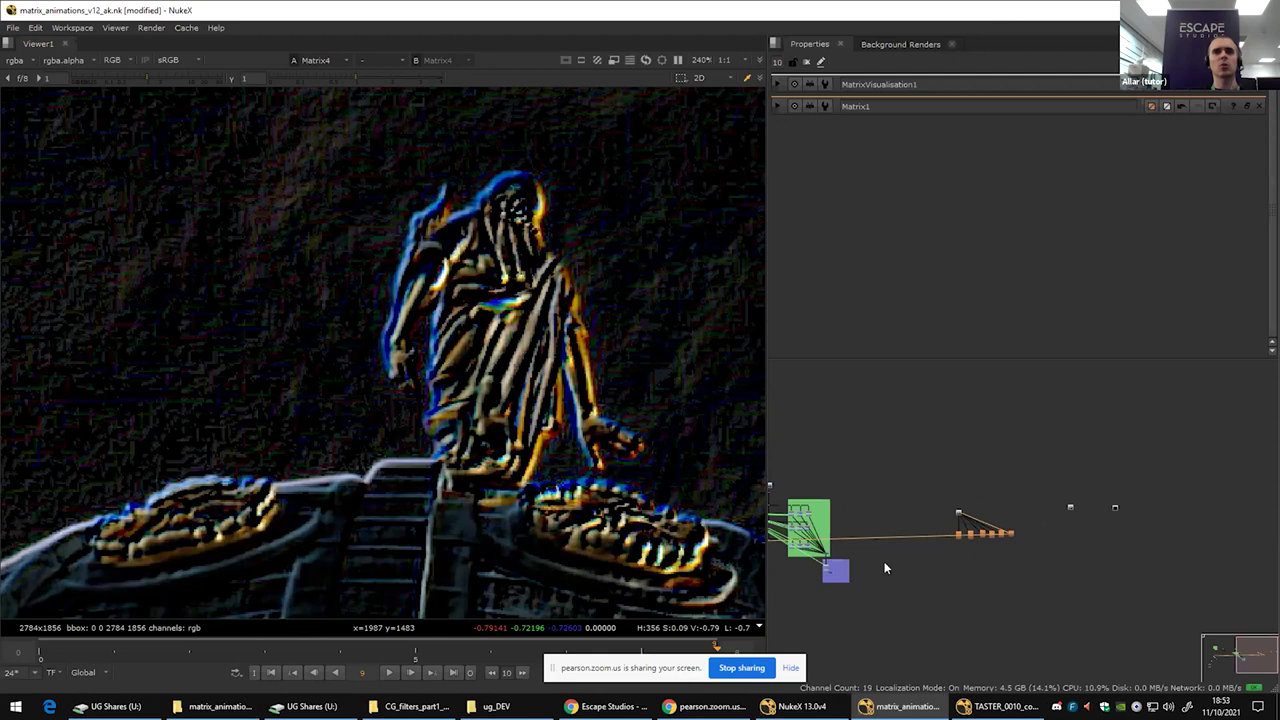
pyautogui.scroll(6, 869, 536)
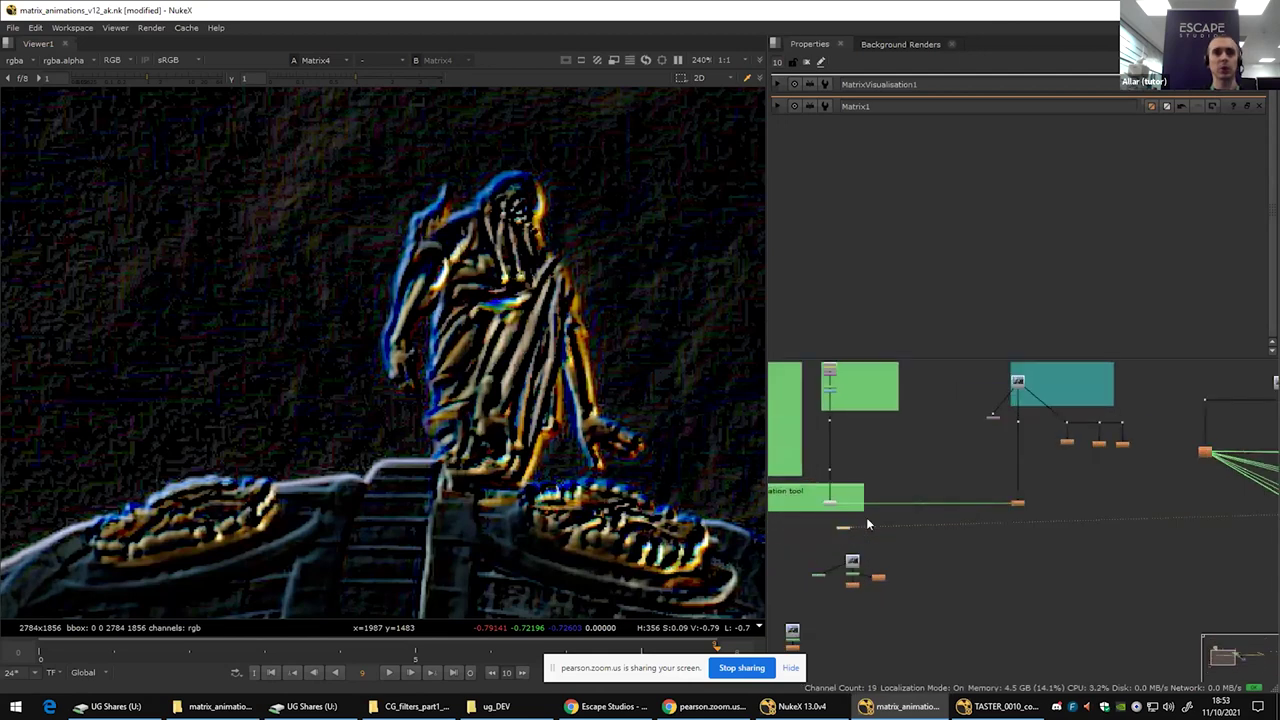
pyautogui.press('Delete')
pyautogui.scroll(-3, 955, 548)
pyautogui.press('f')
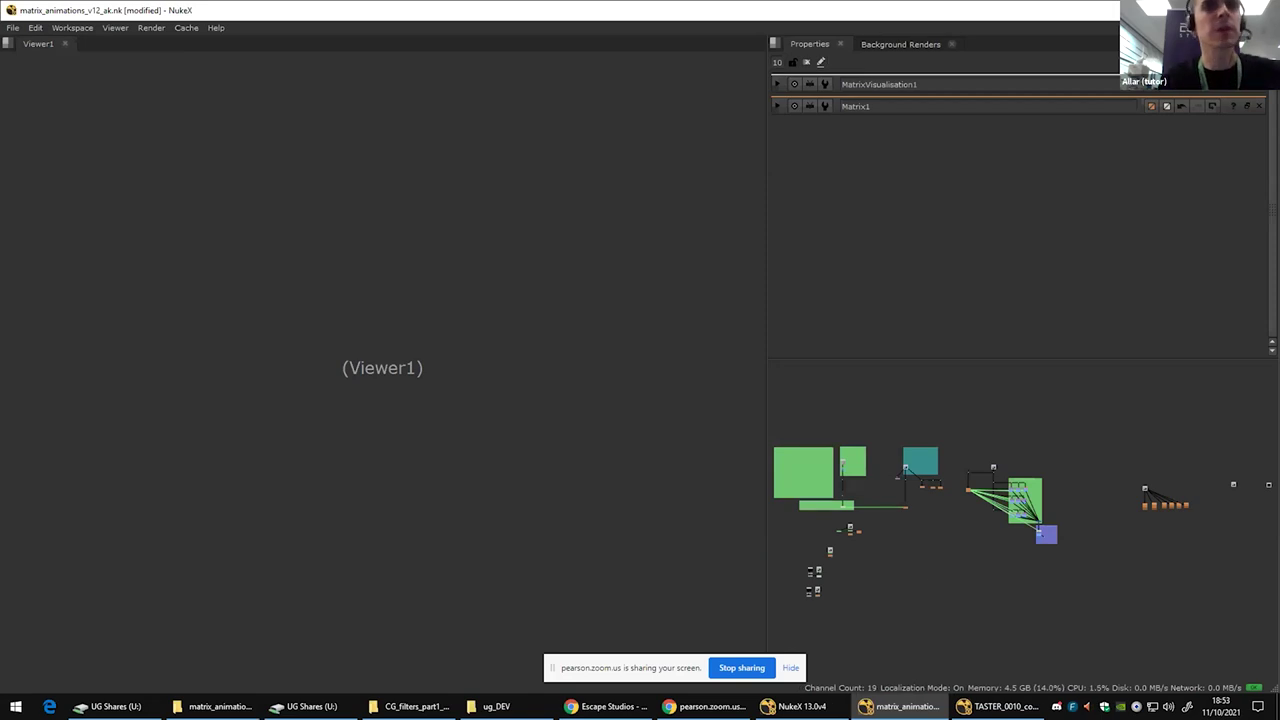
# Step: Switch to the TASTER_0010 comp script, apply the large-viewer workspace layout, and inspect the spaceship's glowing engines
pyautogui.click(997, 708)
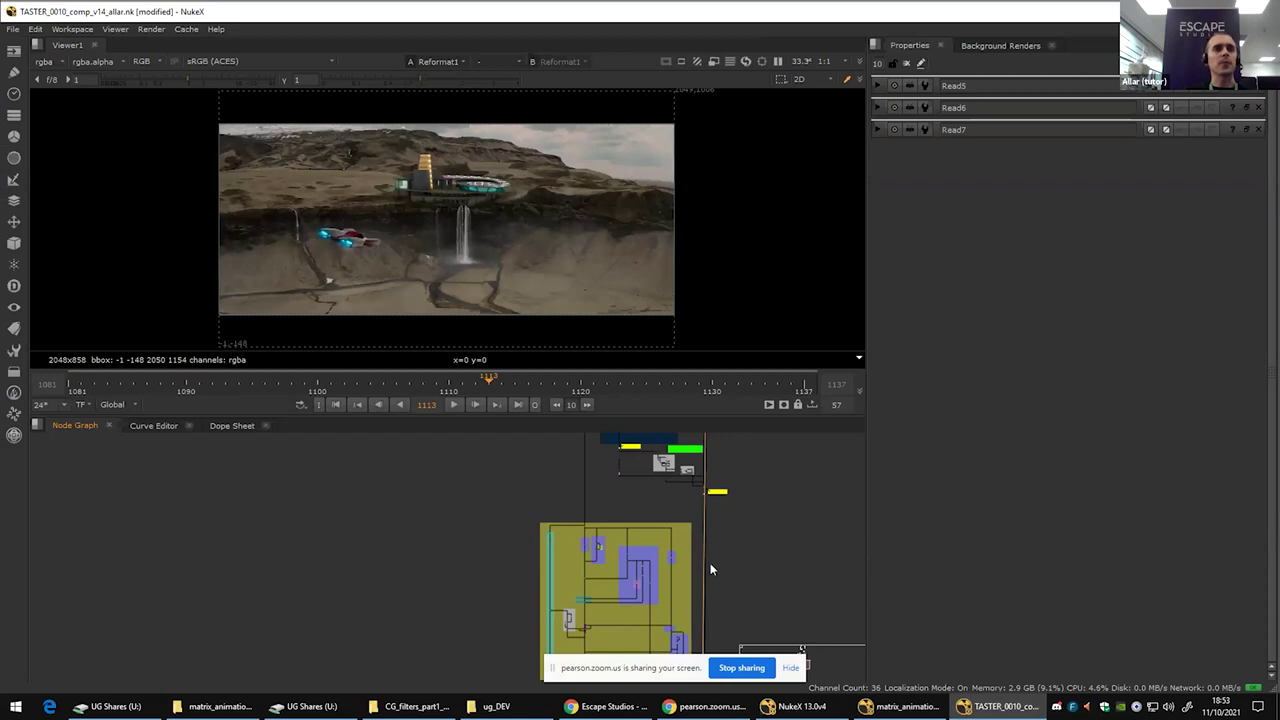
pyautogui.scroll(5, 710, 560)
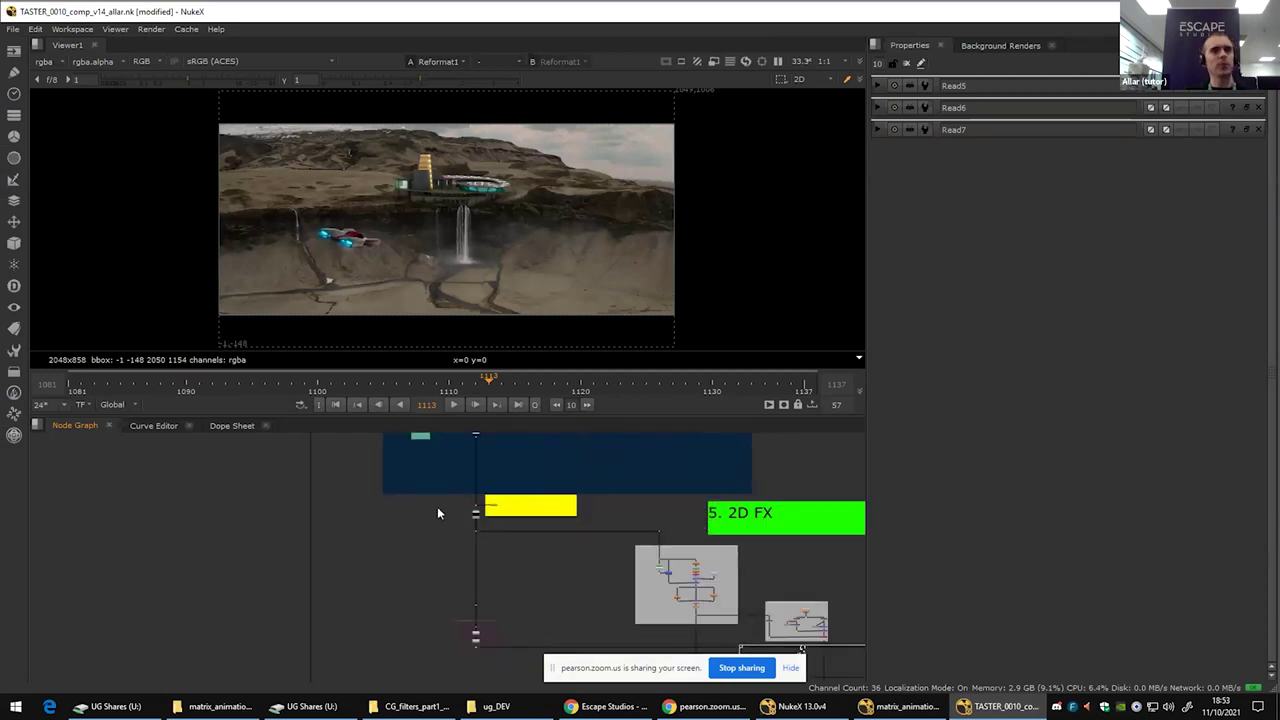
pyautogui.hotkey('shift', 'F3')
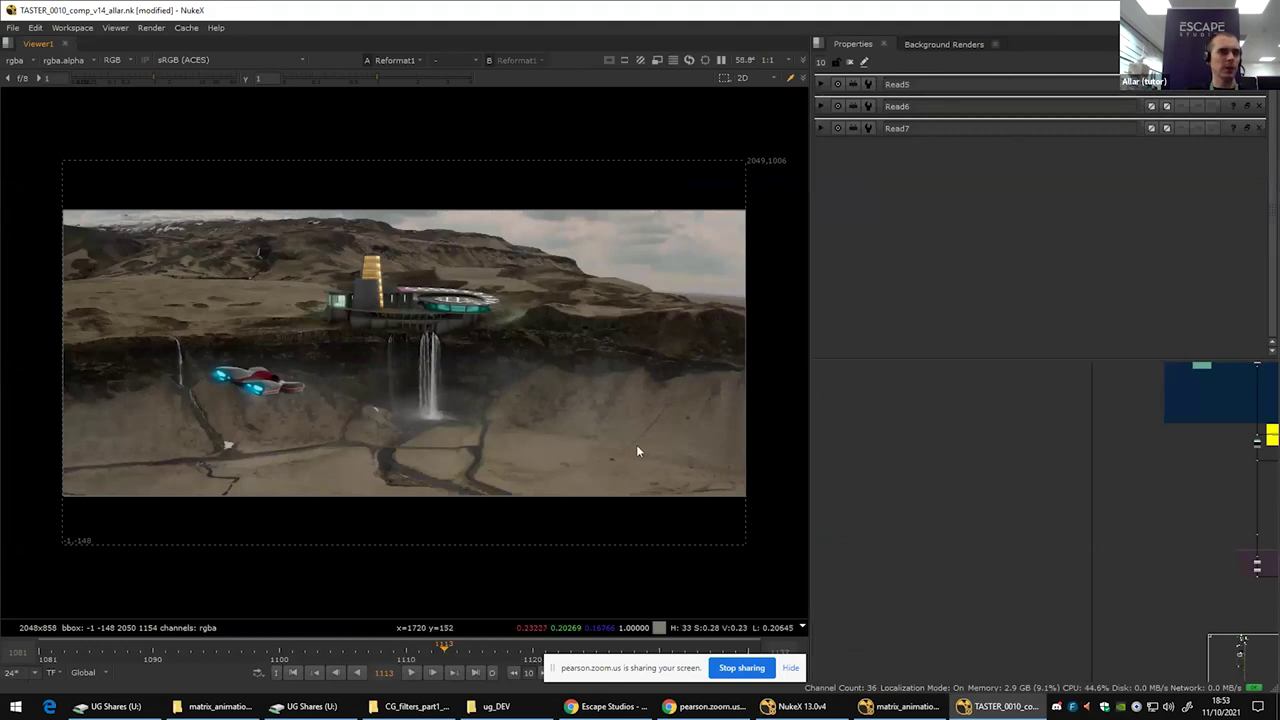
pyautogui.scroll(1, 636, 451)
pyautogui.scroll(4, 178, 378)
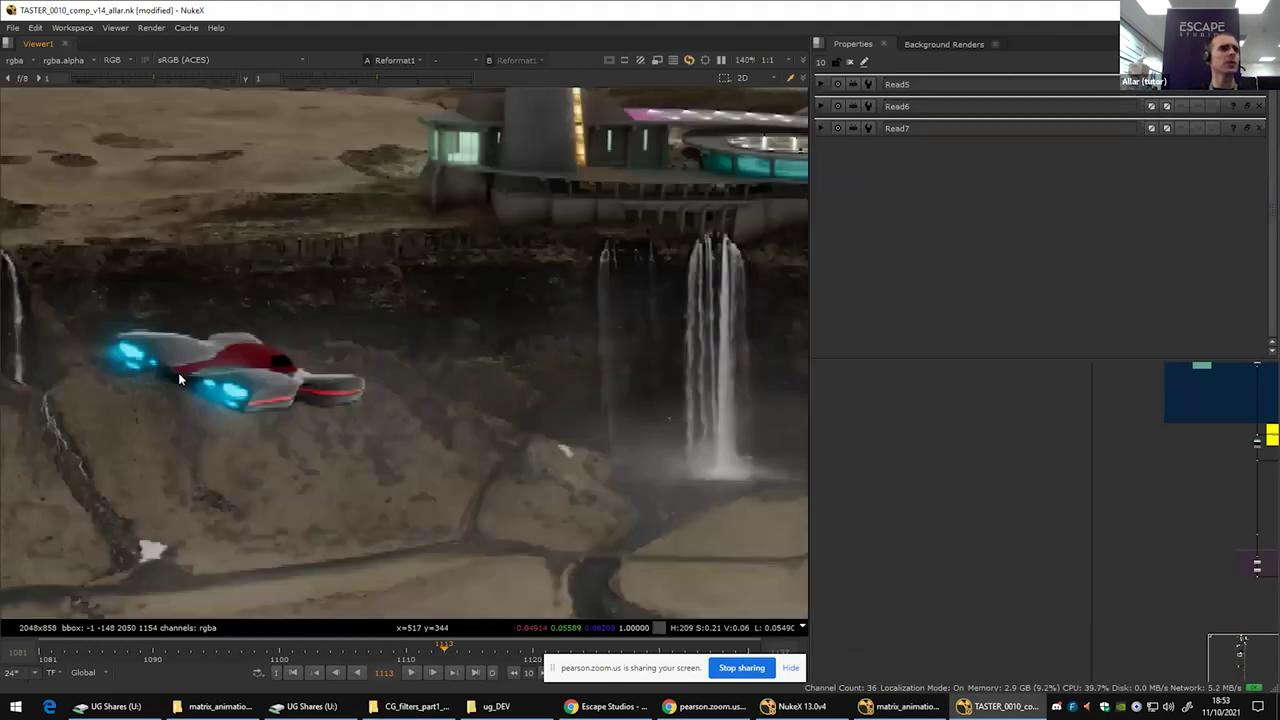
pyautogui.scroll(-4, 188, 376)
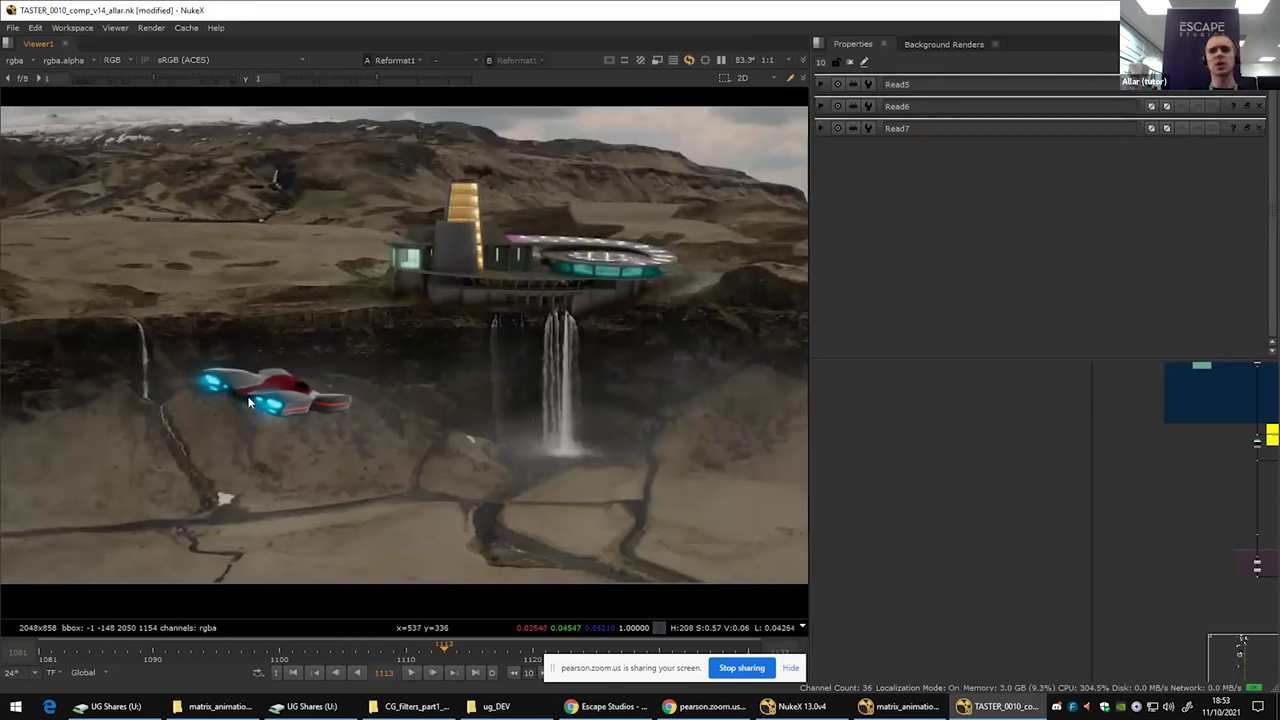
# Step: View the Merge node above the final comp nodes, and inspect the spaceship without its engine glow
pyautogui.moveTo(1200, 463); pyautogui.dragTo(837, 500)
pyautogui.scroll(12, 966, 540)
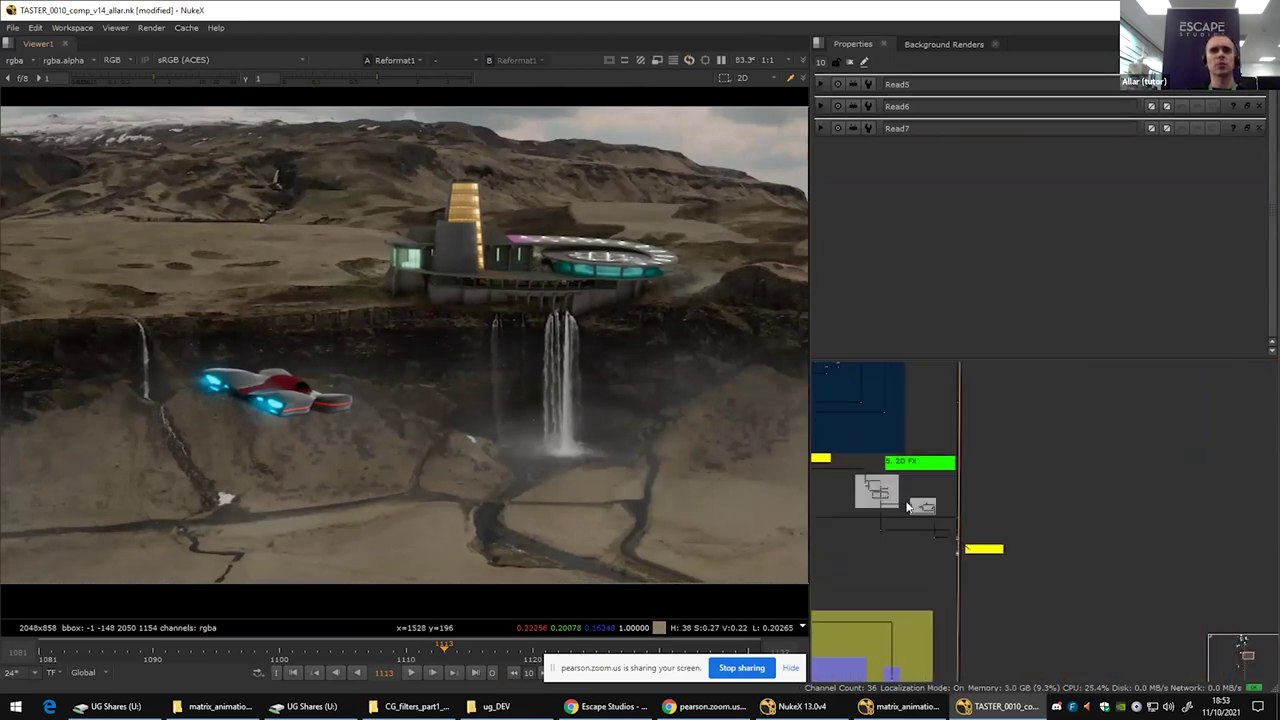
pyautogui.scroll(3, 982, 557)
pyautogui.moveTo(974, 520); pyautogui.dragTo(983, 633)
pyautogui.scroll(-3, 970, 560)
pyautogui.click(974, 484)
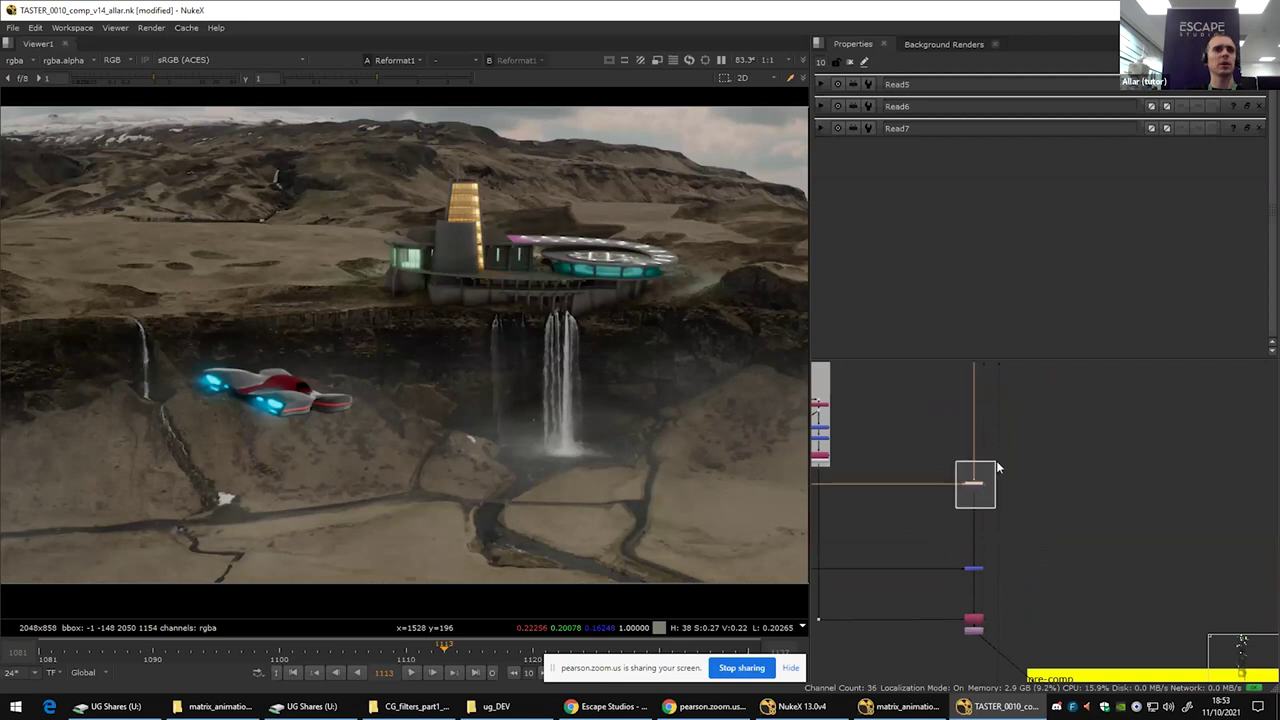
pyautogui.press('1')
pyautogui.click(877, 512)
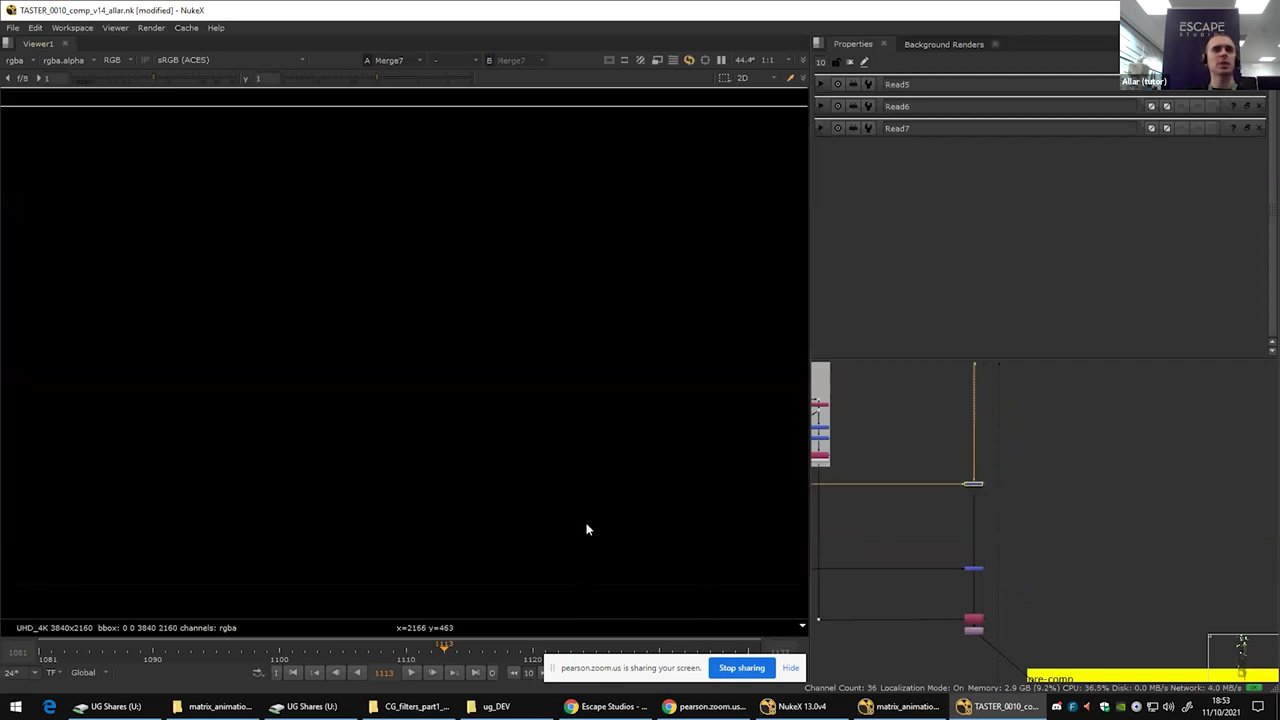
pyautogui.scroll(5, 322, 433)
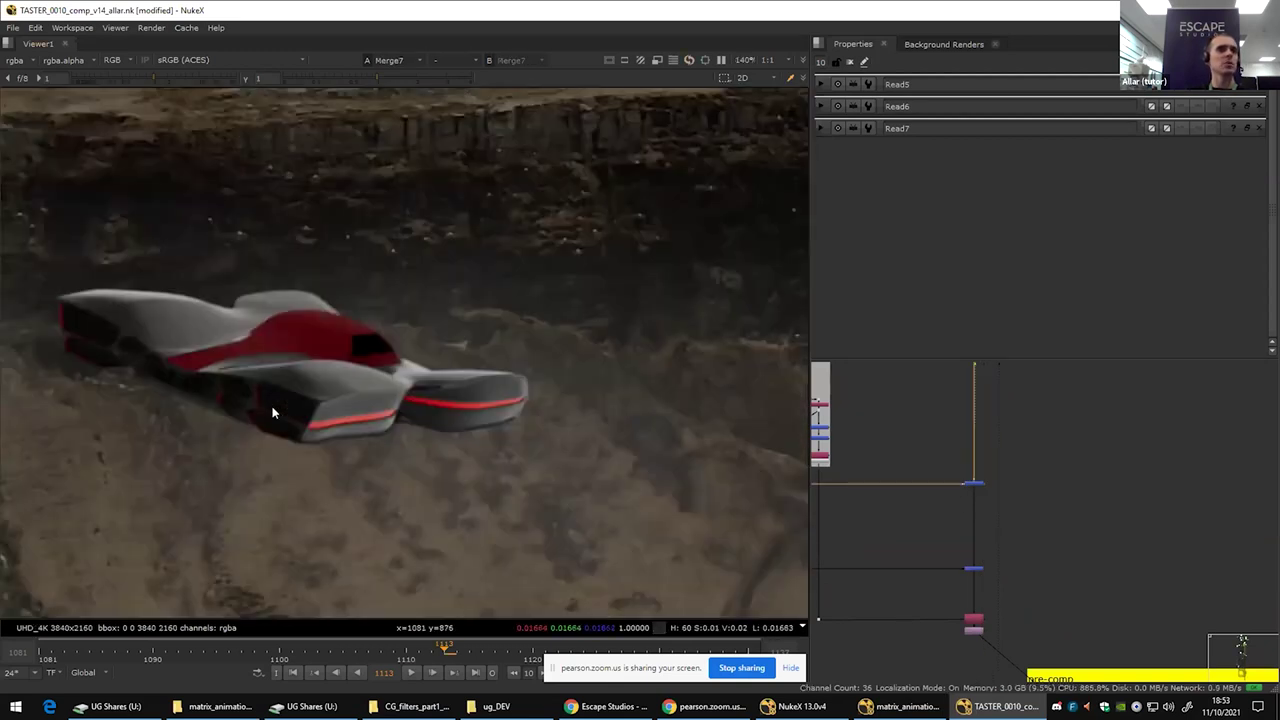
pyautogui.scroll(-3, 451, 423)
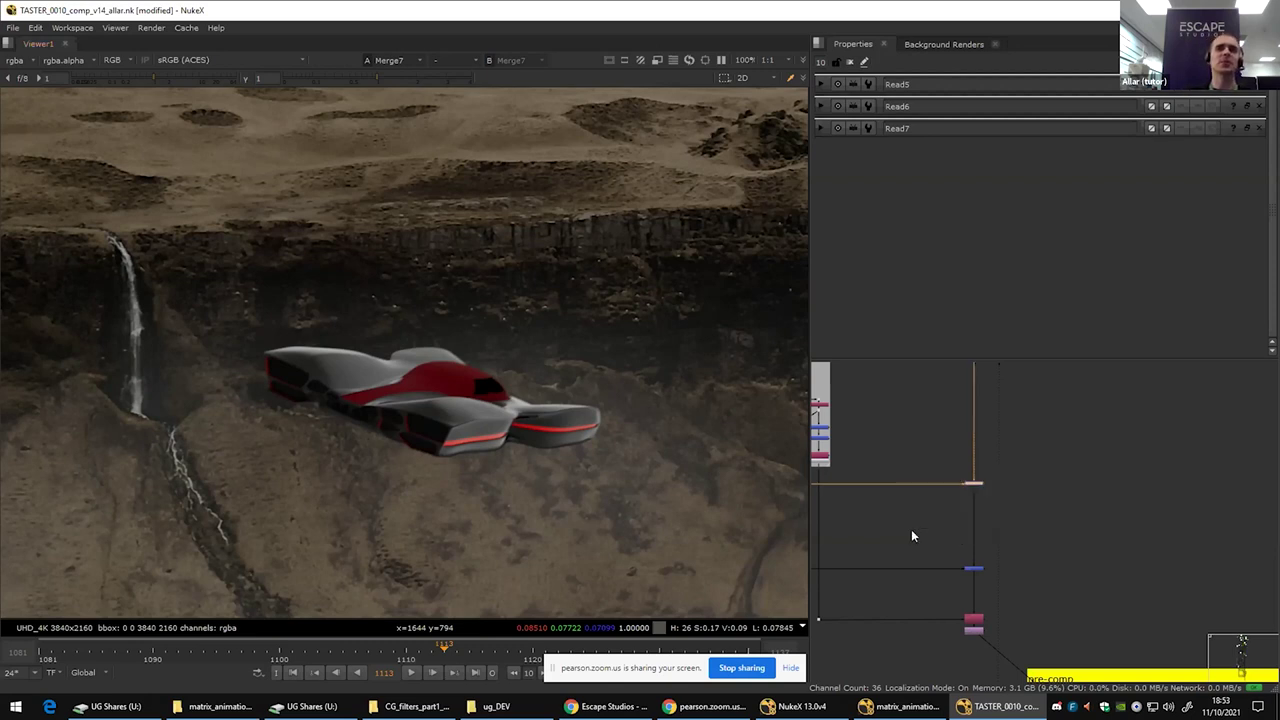
# Step: Look through the comp's node graph, past the pre-comp notes, to the distortion setup in BackdropNode23
pyautogui.scroll(-5, 1011, 500)
pyautogui.moveTo(1008, 368); pyautogui.dragTo(958, 514)
pyautogui.scroll(-4, 965, 508)
pyautogui.press('f')
pyautogui.moveTo(1078, 485); pyautogui.dragTo(1078, 521)
pyautogui.scroll(8, 1072, 459)
pyautogui.scroll(4, 1072, 462)
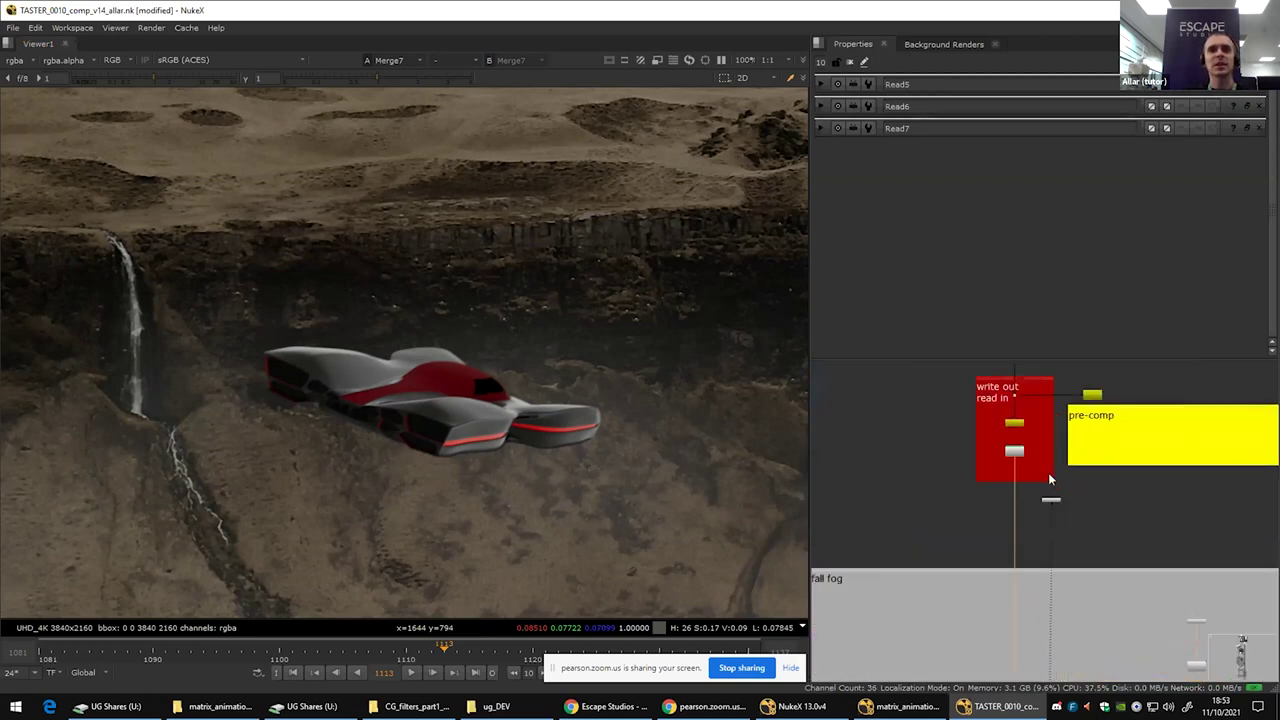
pyautogui.moveTo(1092, 637); pyautogui.dragTo(995, 250)
pyautogui.moveTo(1045, 640); pyautogui.dragTo(1017, 351)
pyautogui.moveTo(1030, 434); pyautogui.dragTo(1054, 551)
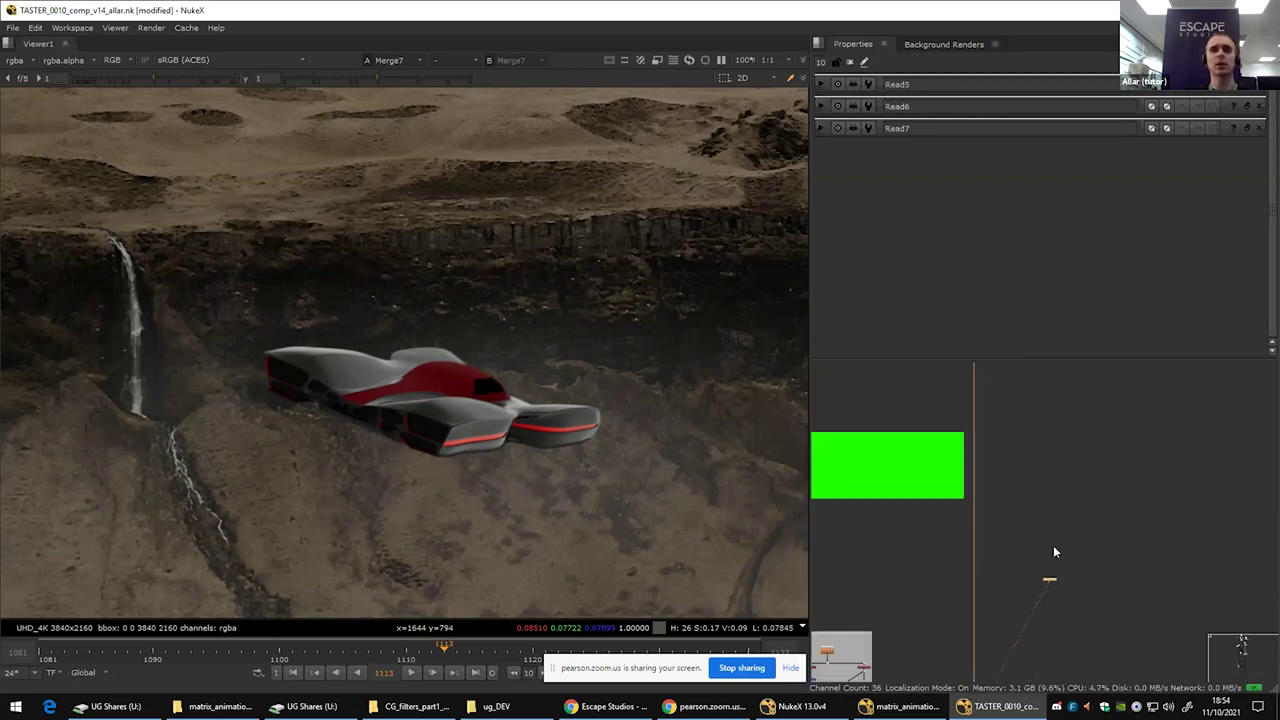
pyautogui.scroll(-3, 1053, 551)
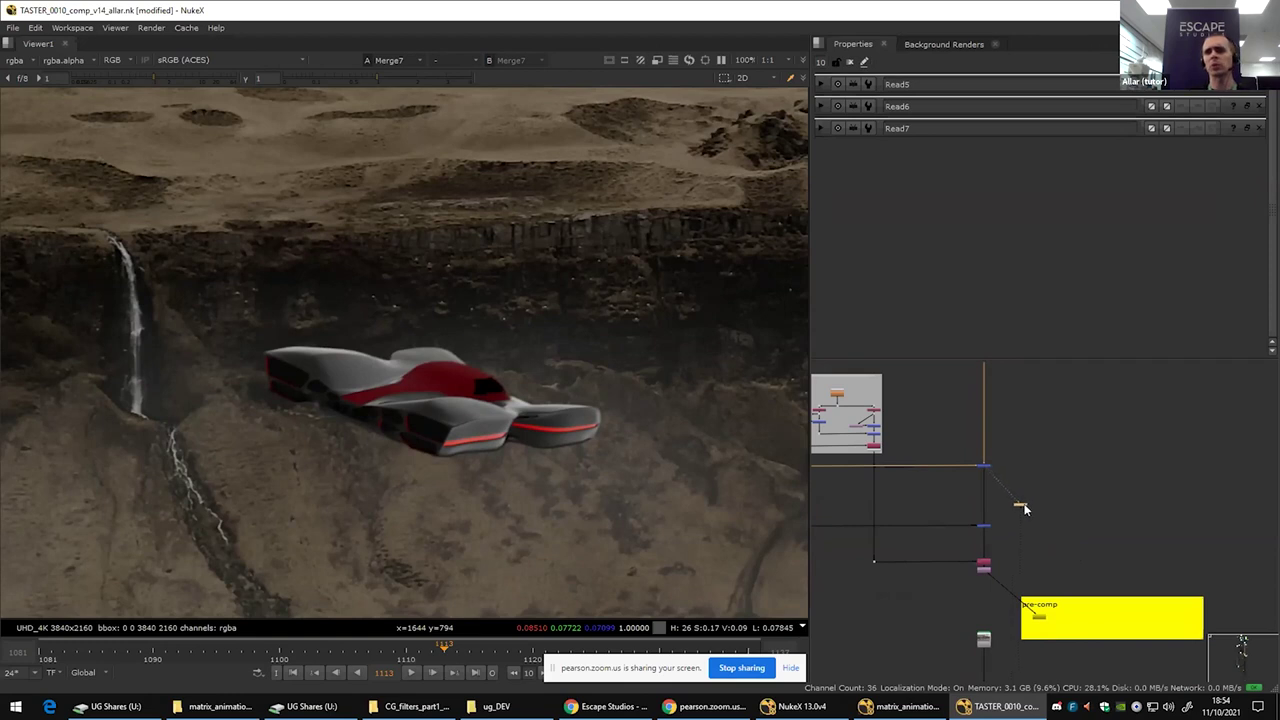
pyautogui.moveTo(1024, 509); pyautogui.dragTo(1091, 520)
pyautogui.scroll(3, 904, 436)
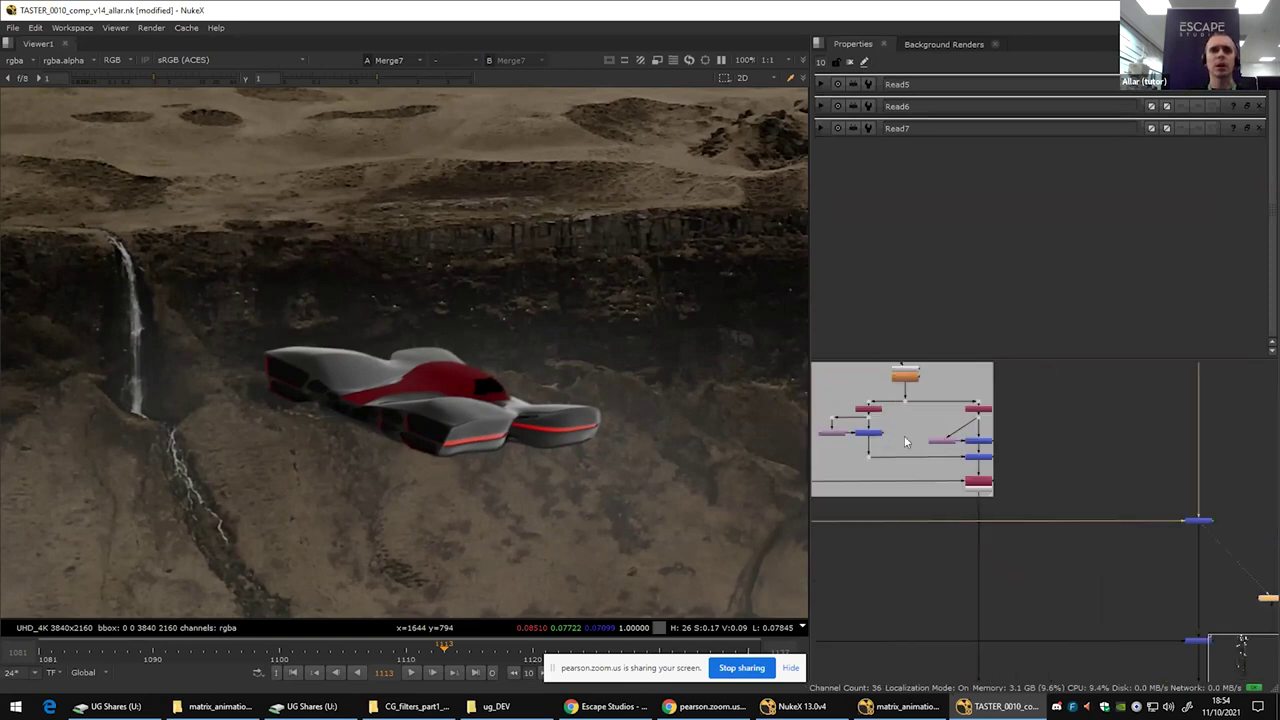
pyautogui.scroll(-5, 1013, 482)
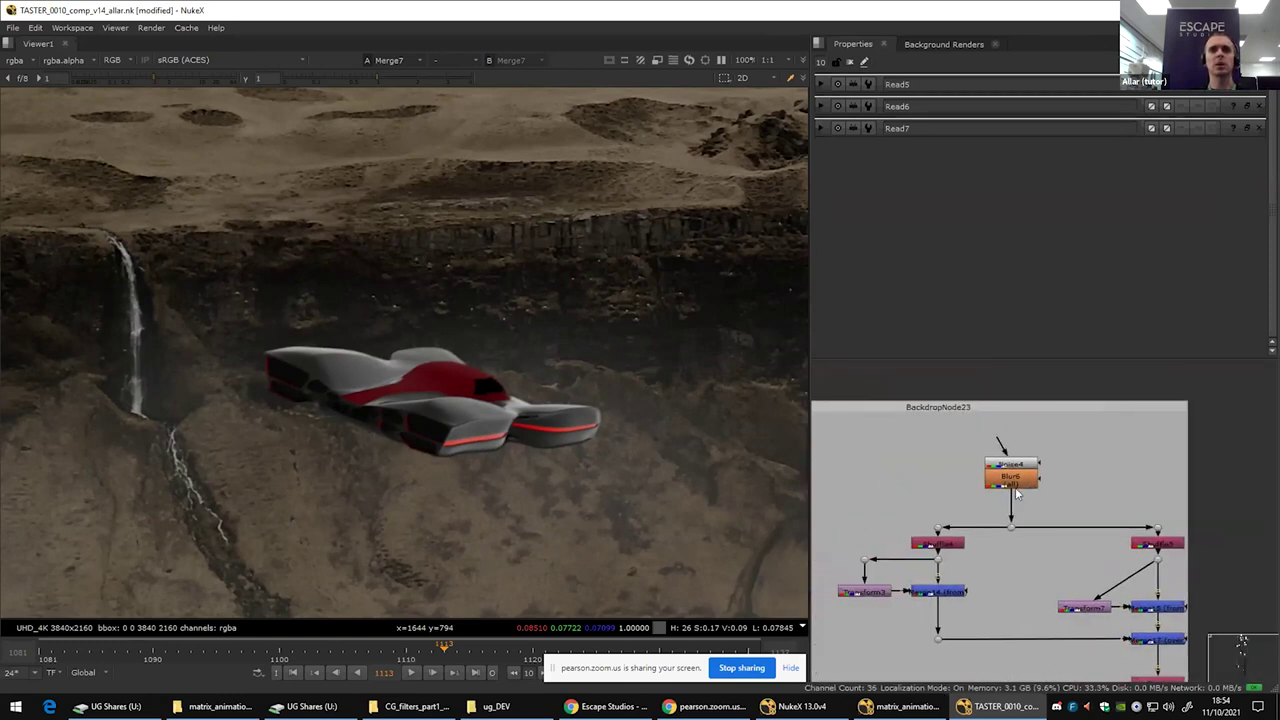
# Step: View the Noise4 output and the Blur6 output that feed the distortion setup
pyautogui.scroll(3, 1015, 487)
pyautogui.click(1008, 430)
pyautogui.press('1')
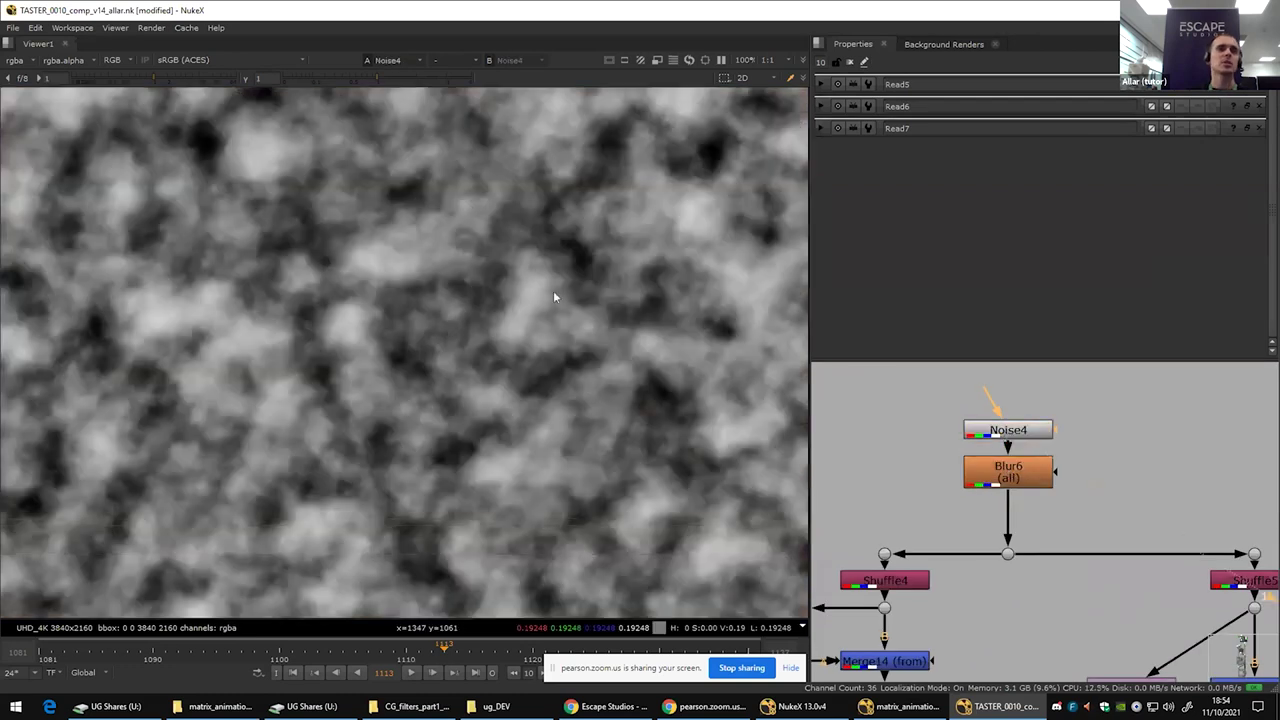
pyautogui.scroll(-5, 555, 297)
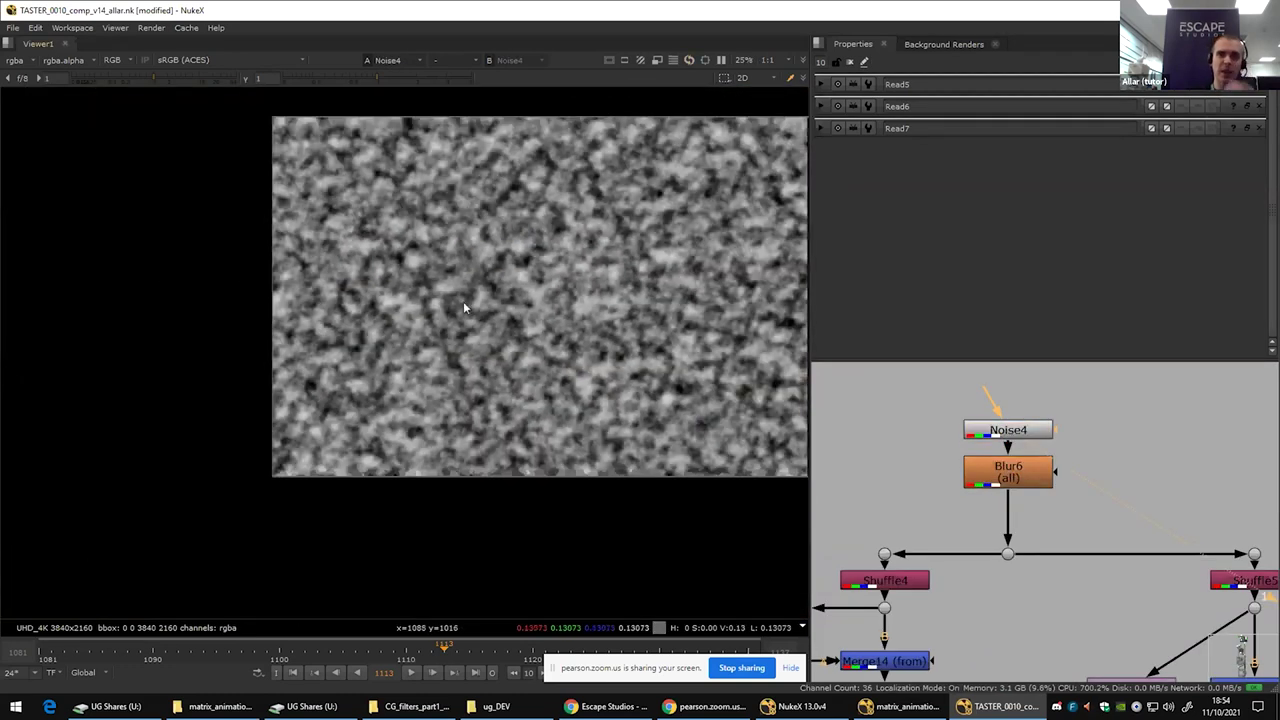
pyautogui.moveTo(464, 308); pyautogui.dragTo(359, 320)
pyautogui.click(1003, 476)
pyautogui.press('1')
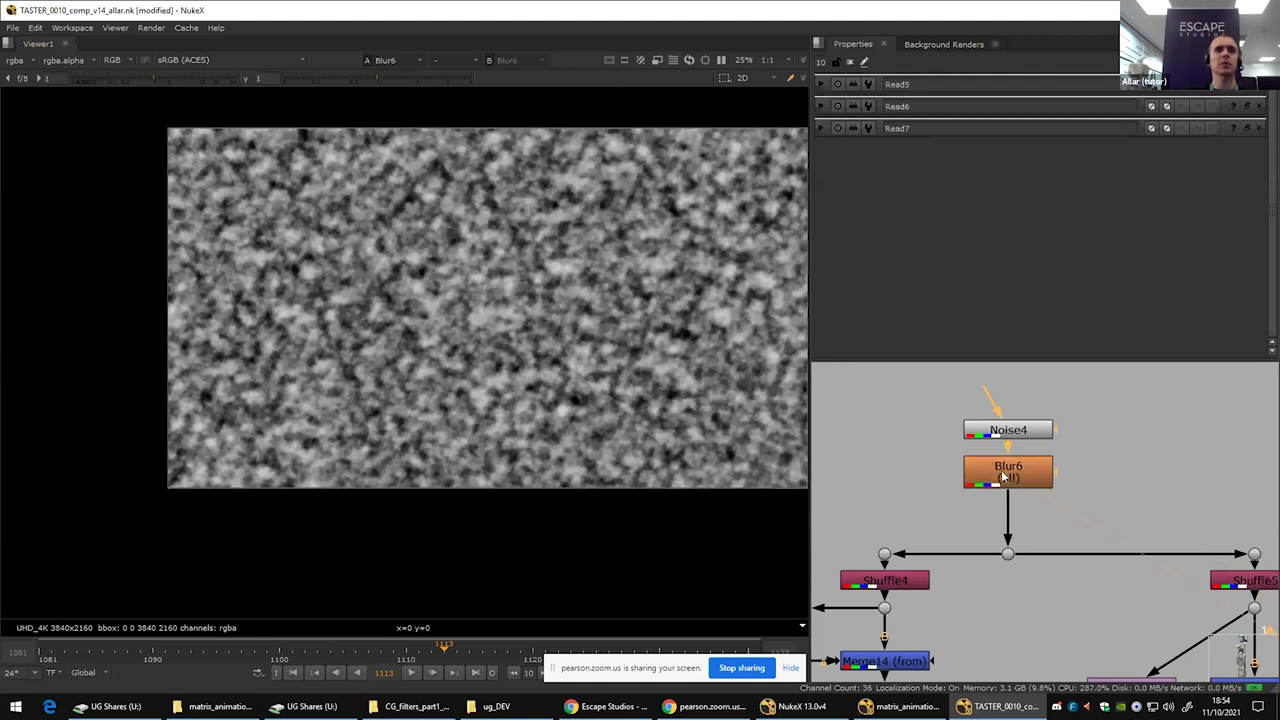
# Step: Open the Blur6 settings and compare the noise close up with the blur disabled and enabled
pyautogui.doubleClick(1004, 478)
pyautogui.scroll(2, 440, 322)
pyautogui.press('d')
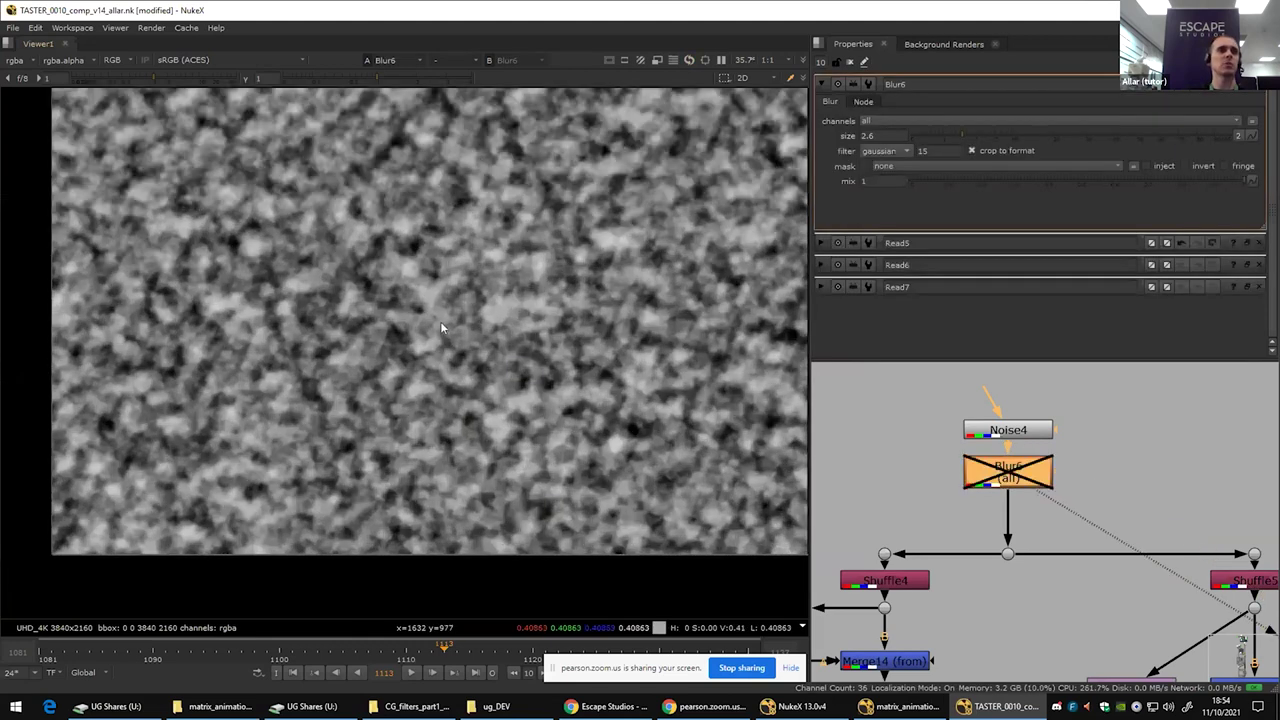
pyautogui.press('d')
pyautogui.scroll(4, 422, 327)
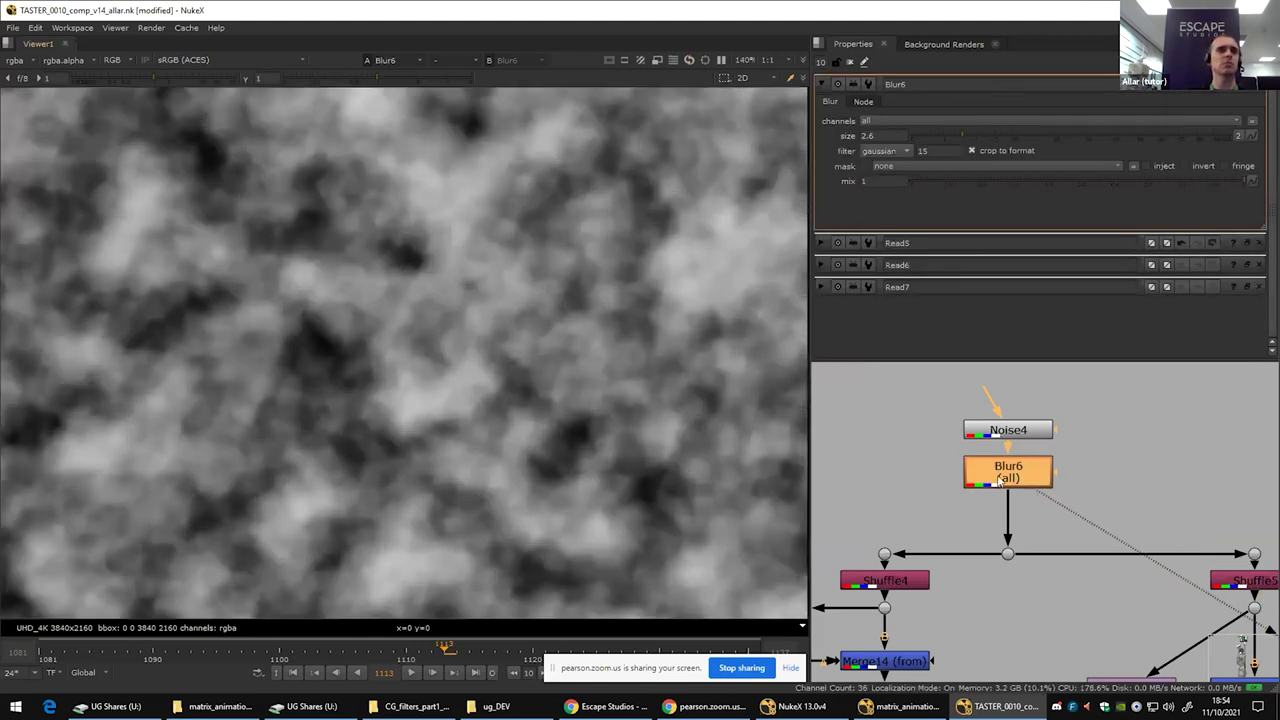
pyautogui.scroll(4, 495, 346)
pyautogui.press('d')
pyautogui.press('d')
pyautogui.press('d')
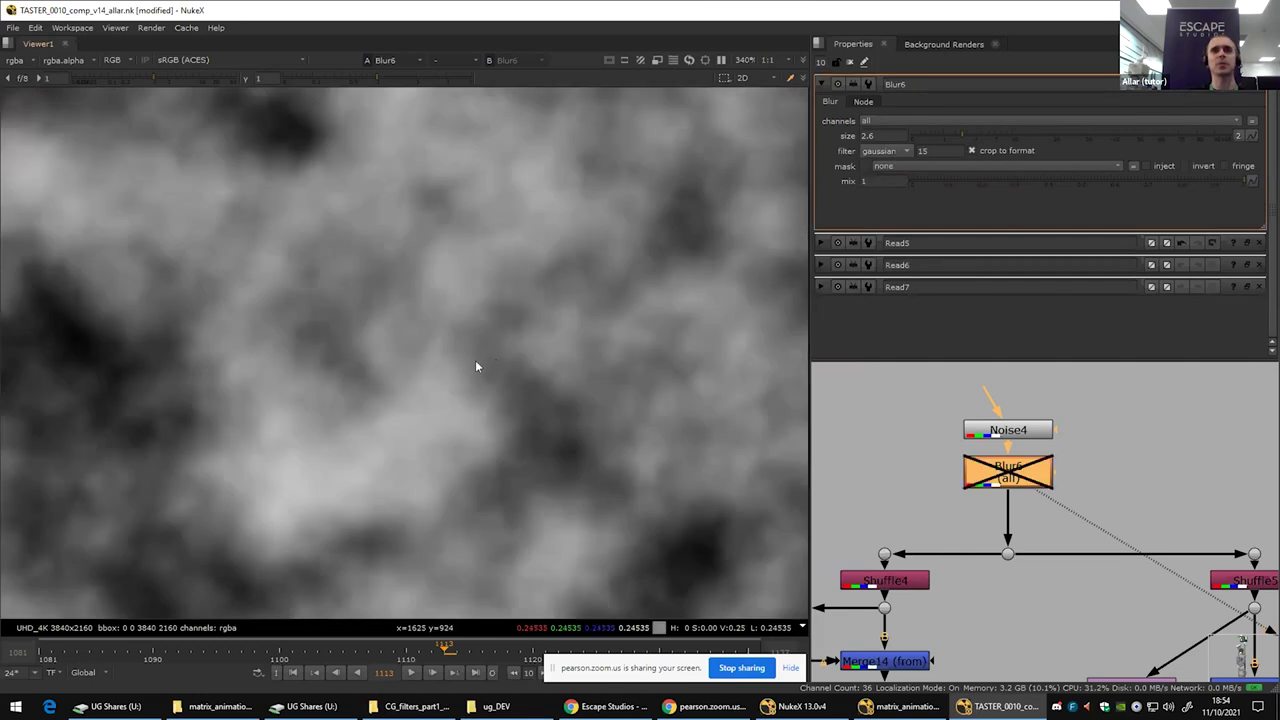
pyautogui.press('d')
pyautogui.scroll(-3, 975, 408)
pyautogui.scroll(3, 973, 519)
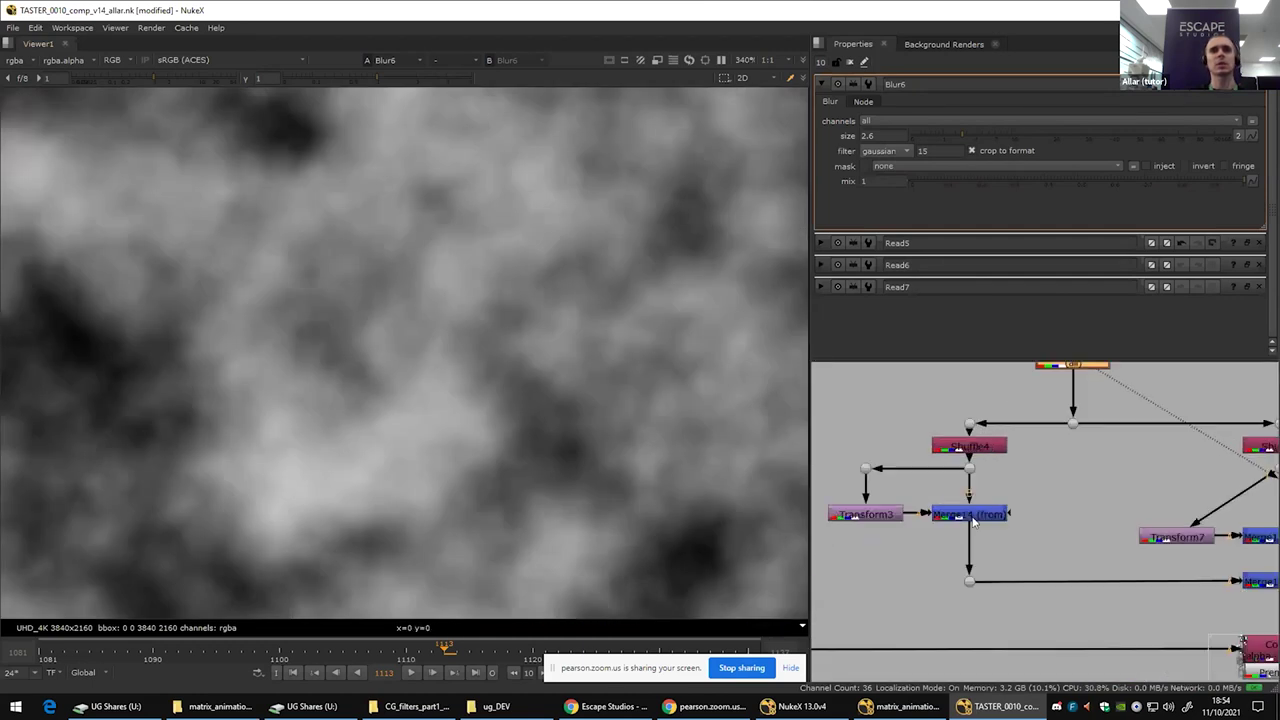
# Step: Open the Transform3 settings, and shift the haze backdrop and its lower nodes down below Blur6
pyautogui.click(970, 516)
pyautogui.doubleClick(879, 519)
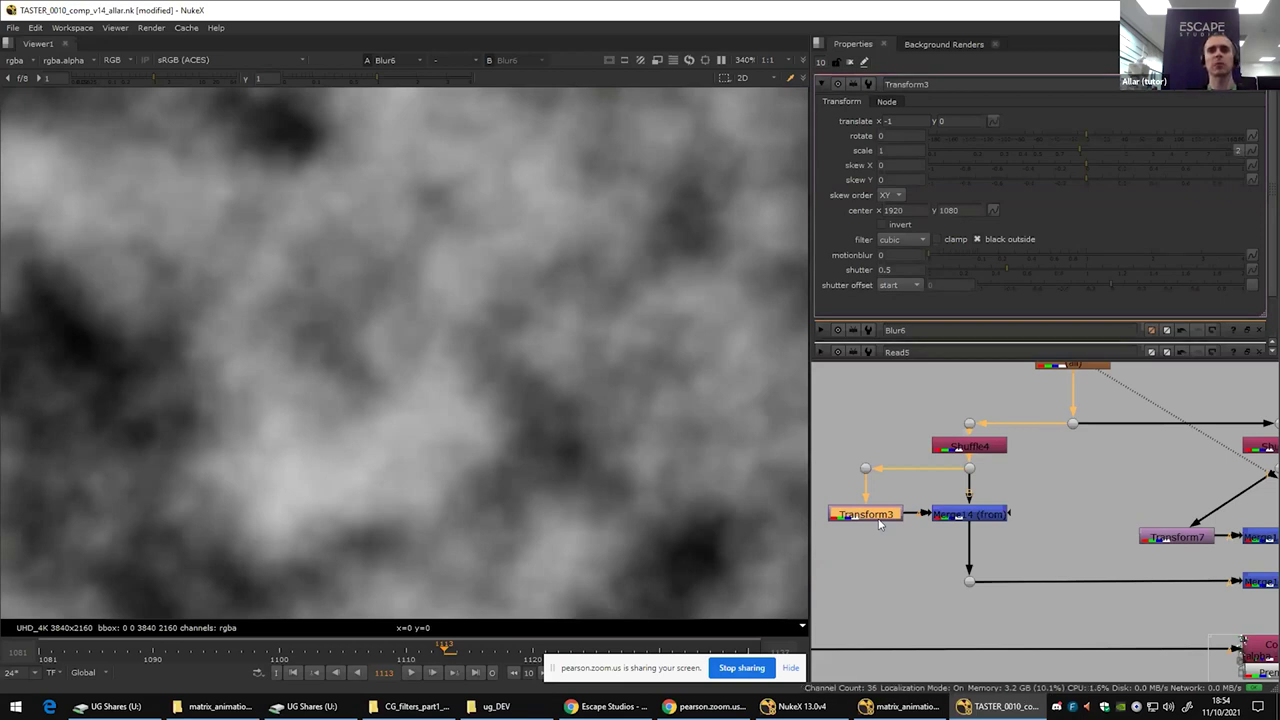
pyautogui.scroll(-10, 879, 523)
pyautogui.moveTo(1104, 458); pyautogui.dragTo(951, 514)
pyautogui.scroll(6, 948, 510)
pyautogui.click(918, 548)
pyautogui.scroll(-3, 941, 543)
pyautogui.scroll(2, 936, 543)
pyautogui.scroll(-2, 895, 550)
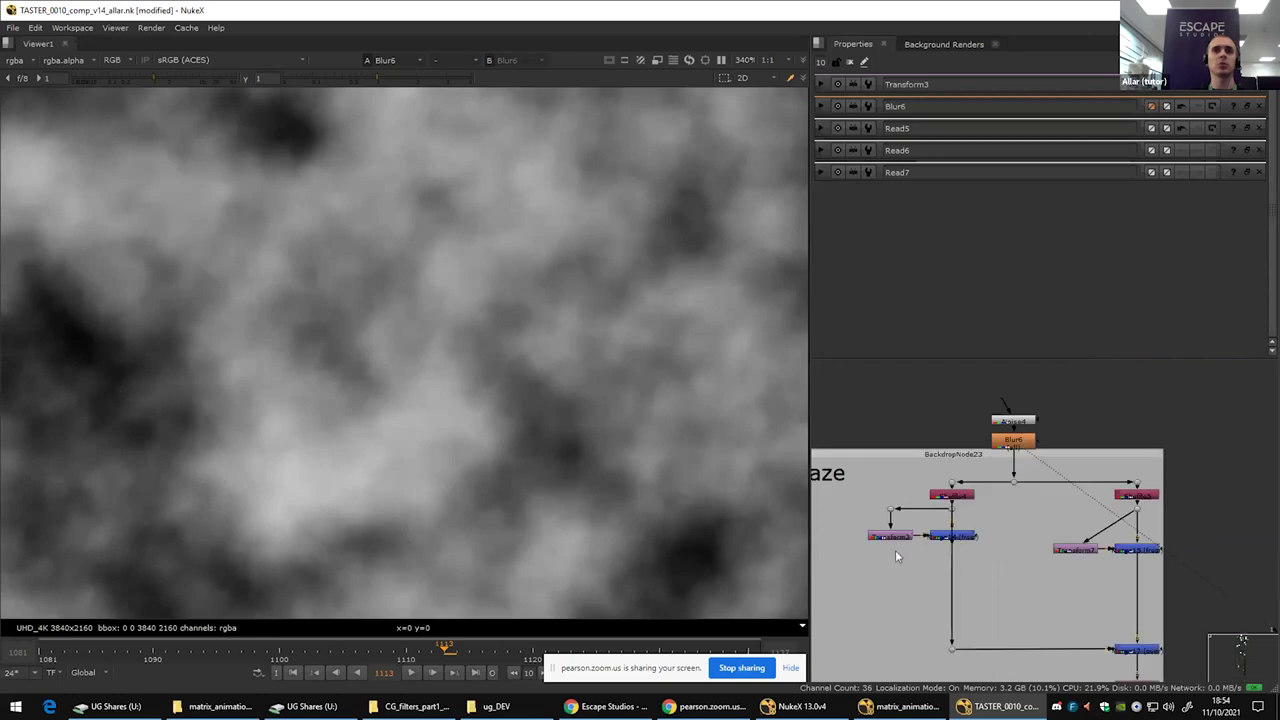
# Step: Move Merge14 beside Transform3, view its output, and delete both nodes from the Shuffle4 branch
pyautogui.moveTo(876, 543); pyautogui.dragTo(984, 499)
pyautogui.moveTo(962, 541)
pyautogui.mouseDown()
pyautogui.moveTo(912, 514)
pyautogui.moveTo(943, 555)
pyautogui.moveTo(938, 543)
pyautogui.mouseUp()
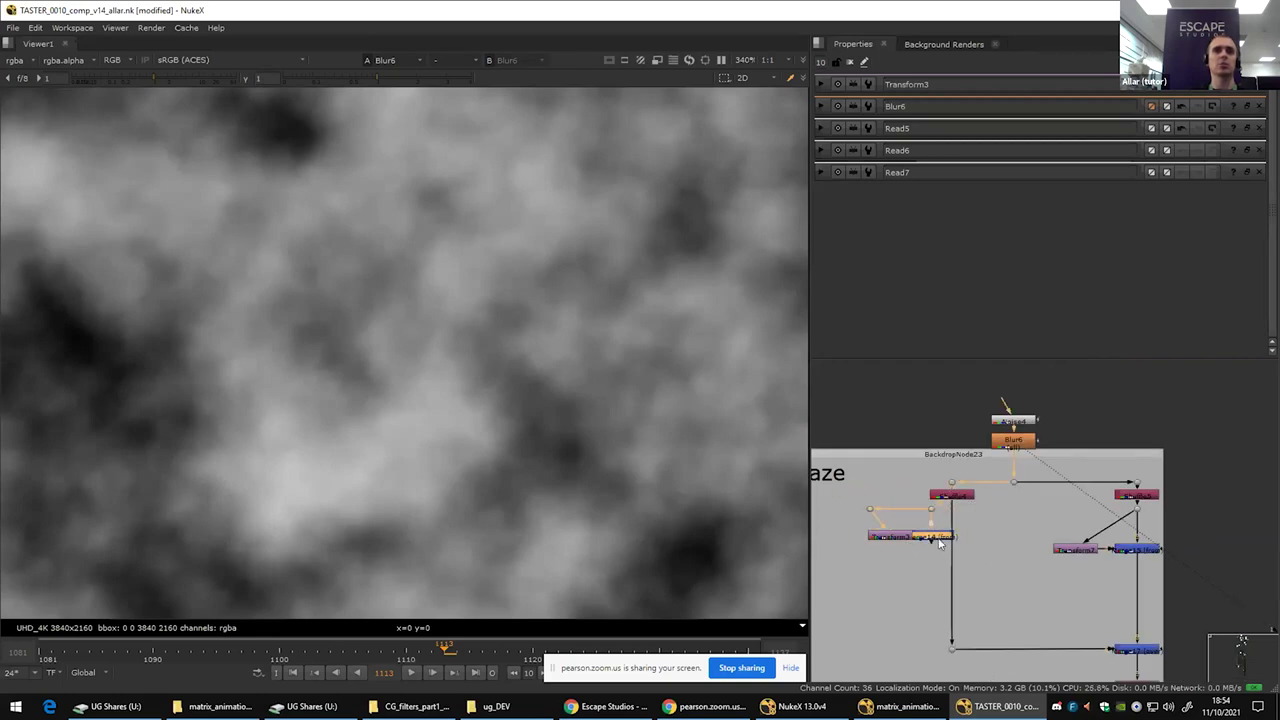
pyautogui.press('1')
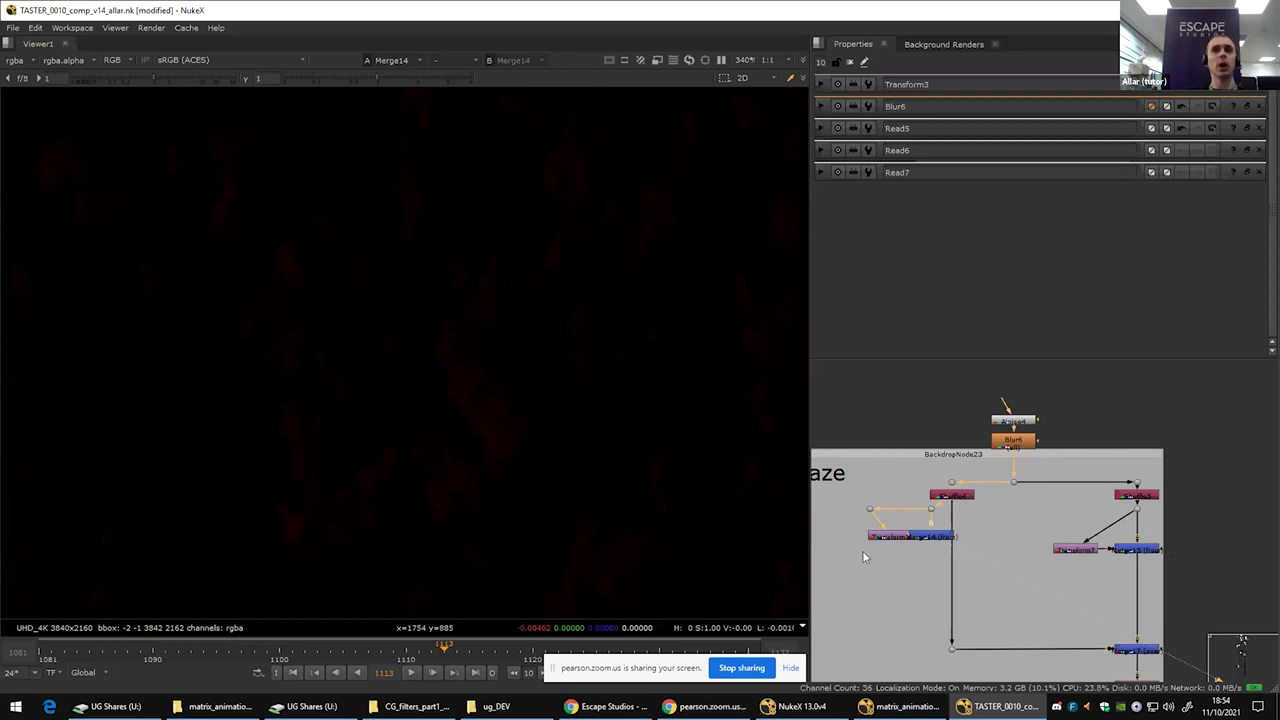
pyautogui.doubleClick(876, 538)
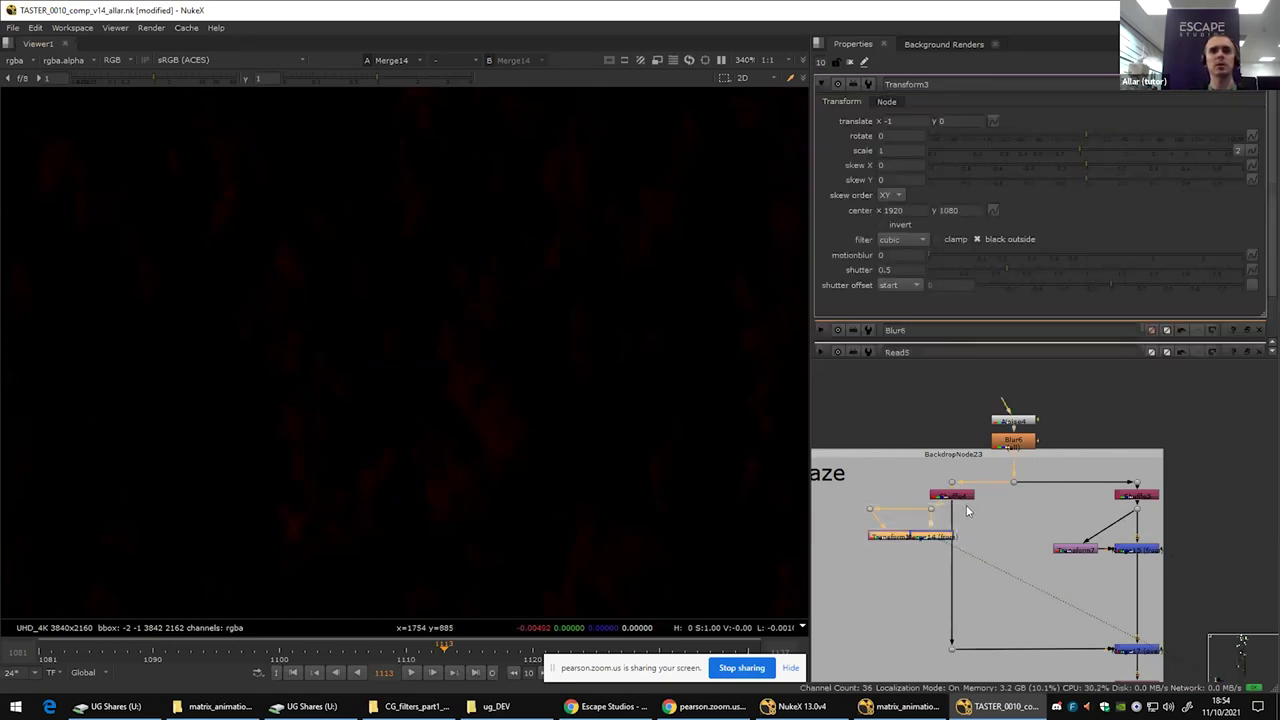
pyautogui.press('Delete')
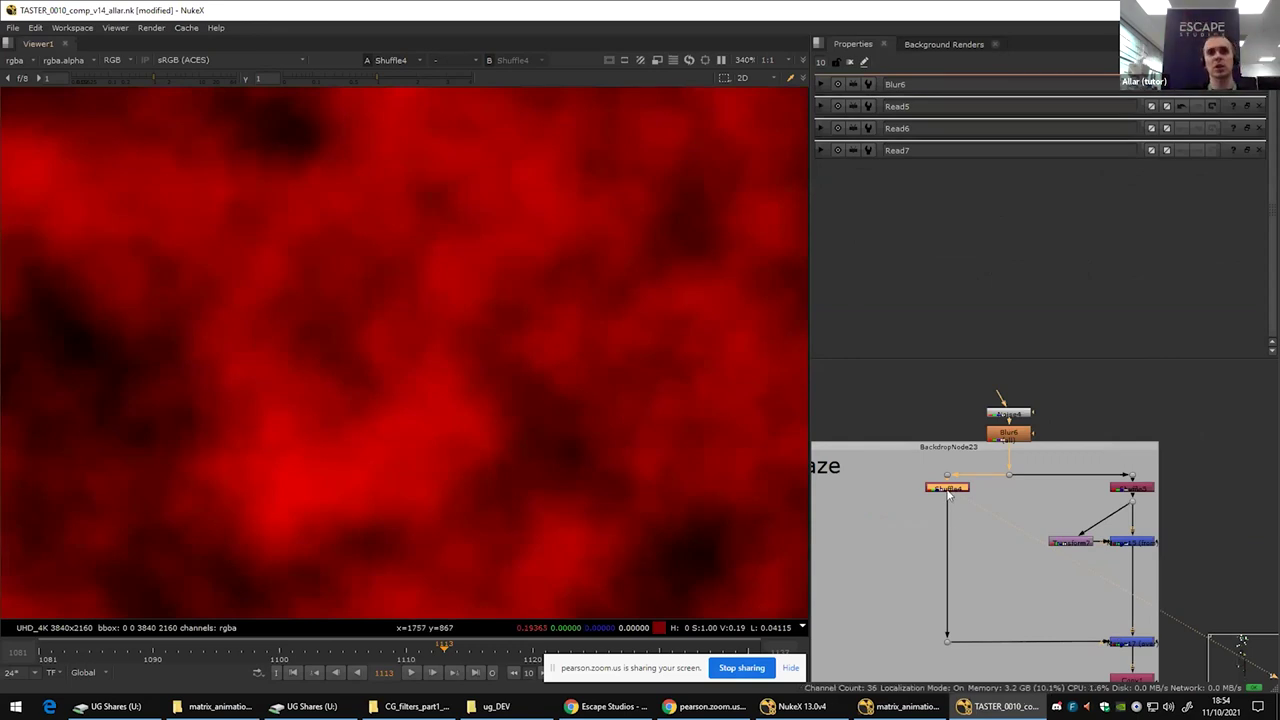
# Step: Insert a 3×3 Matrix filter node directly after Shuffle4 in the haze setup
pyautogui.press('Tab')
pyautogui.write('matrix')
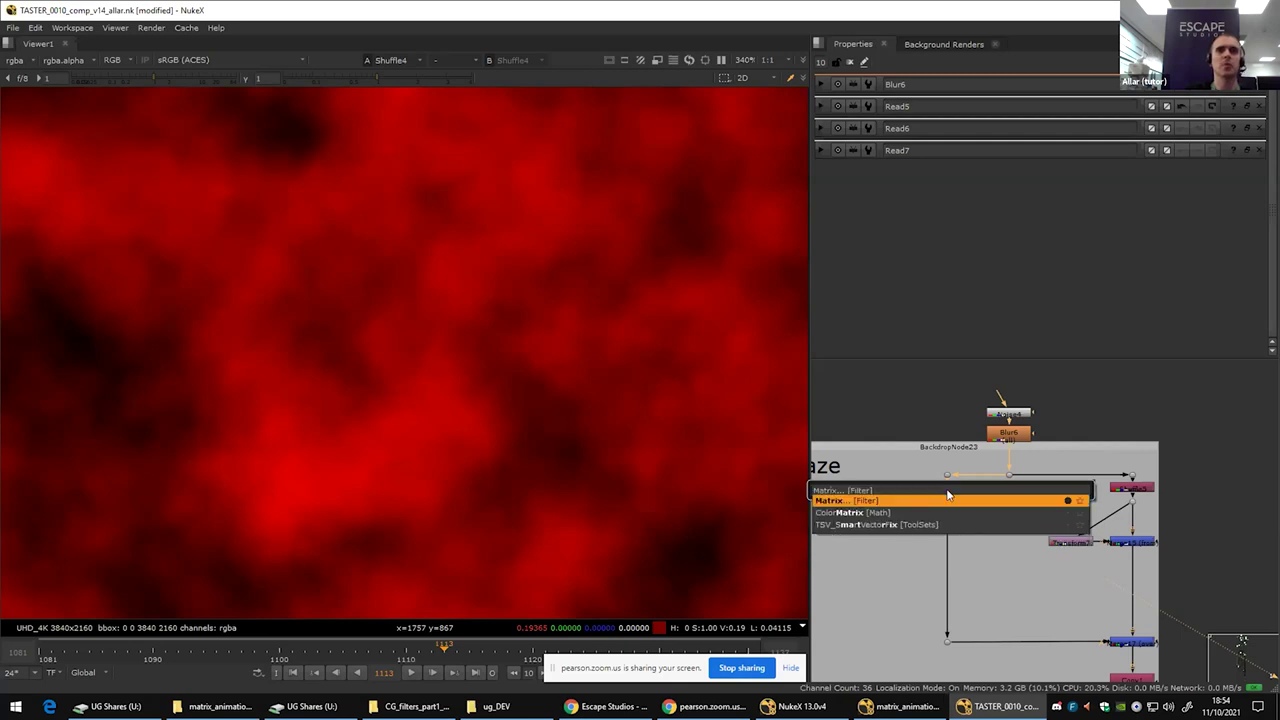
pyautogui.press('Return')
pyautogui.click(626, 386)
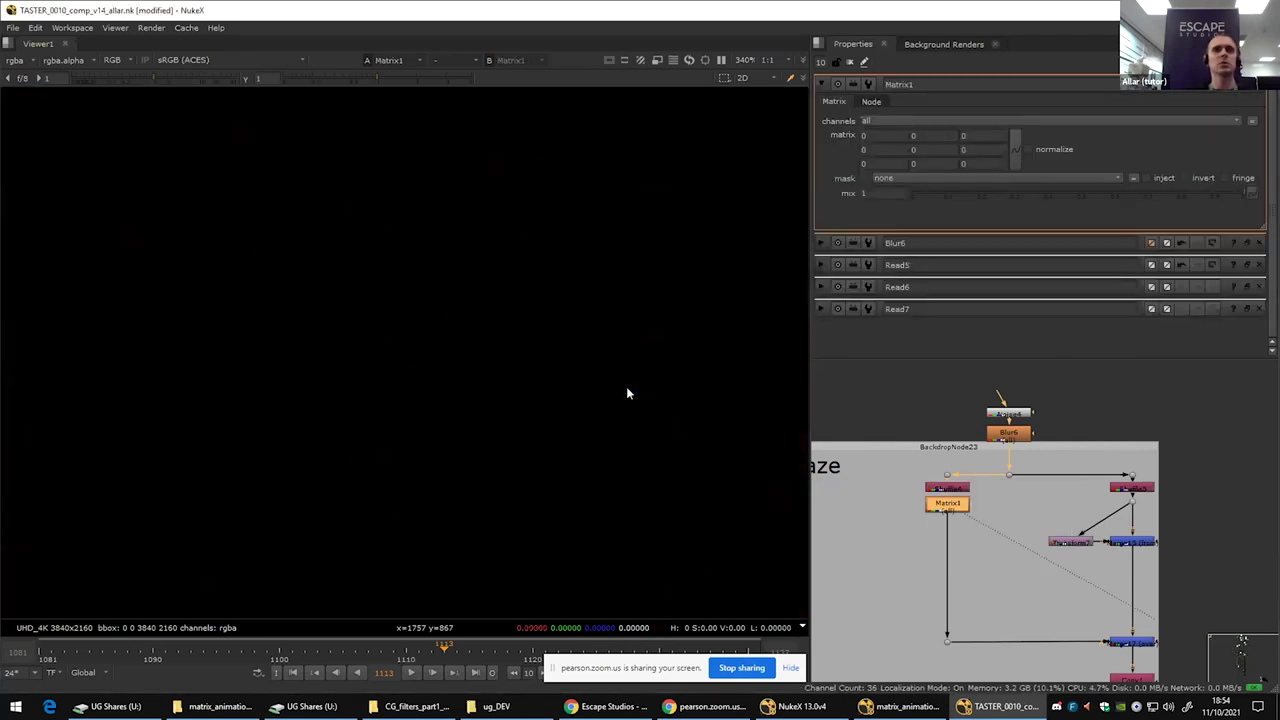
# Step: Set the Matrix1 middle row to -1, 0, 1 and raise the viewer gamma to 3.15
pyautogui.click(877, 149)
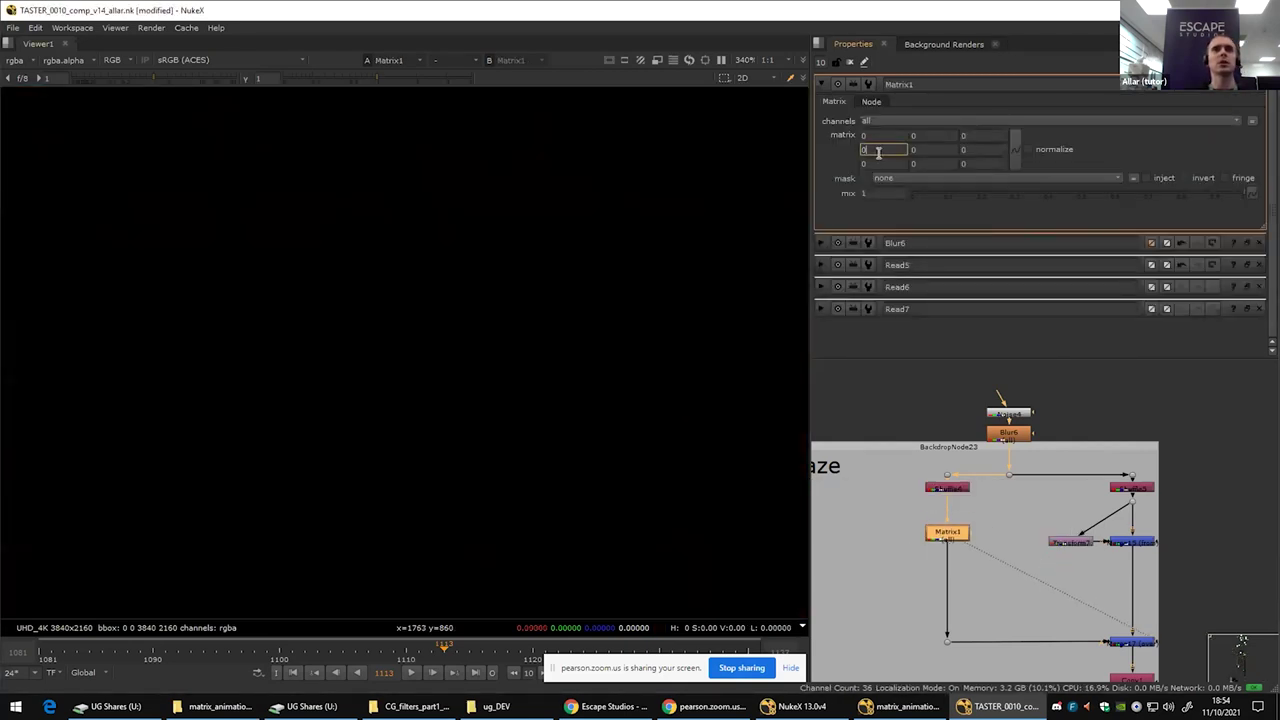
pyautogui.write('-1')
pyautogui.press('Tab')
pyautogui.press('Tab')
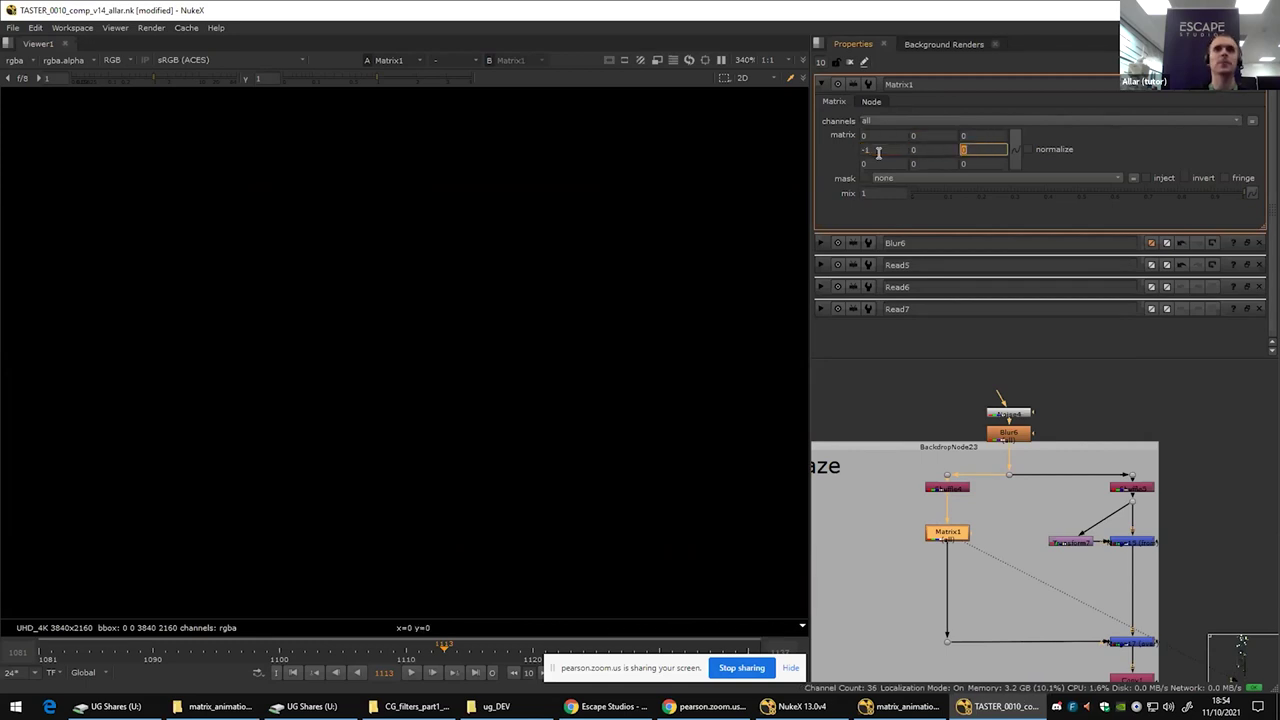
pyautogui.press('Return')
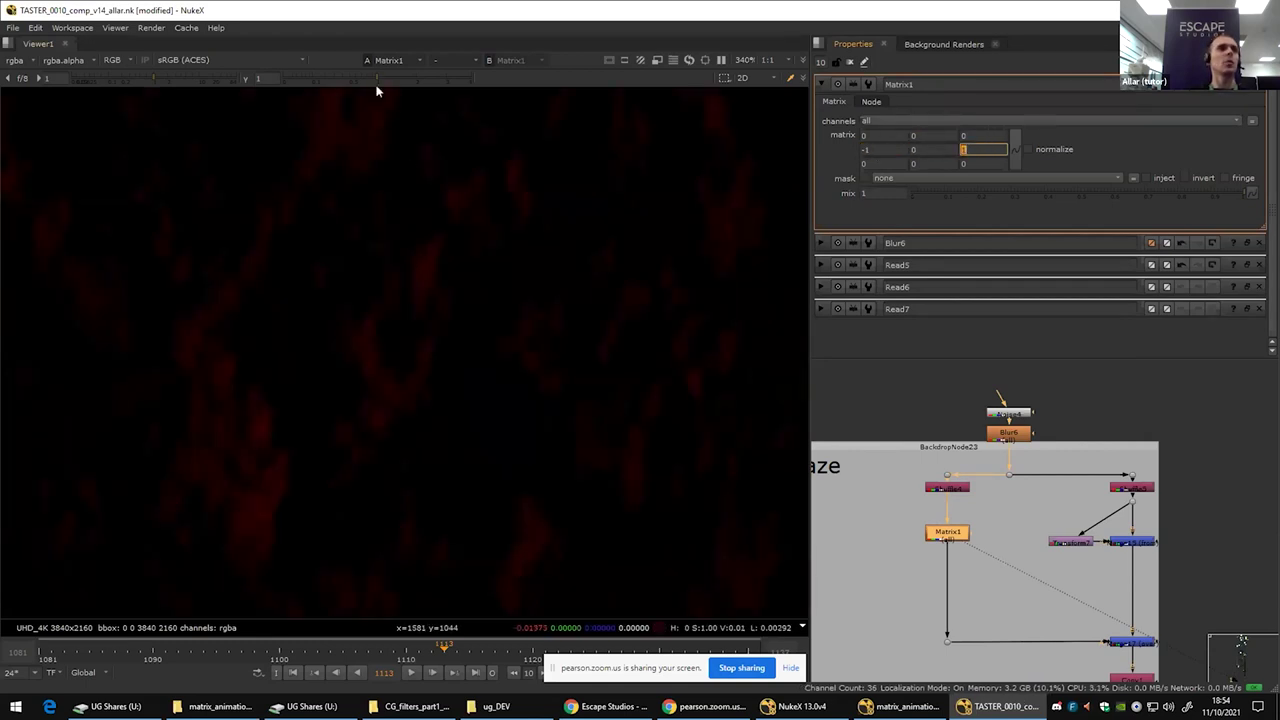
pyautogui.click(407, 78)
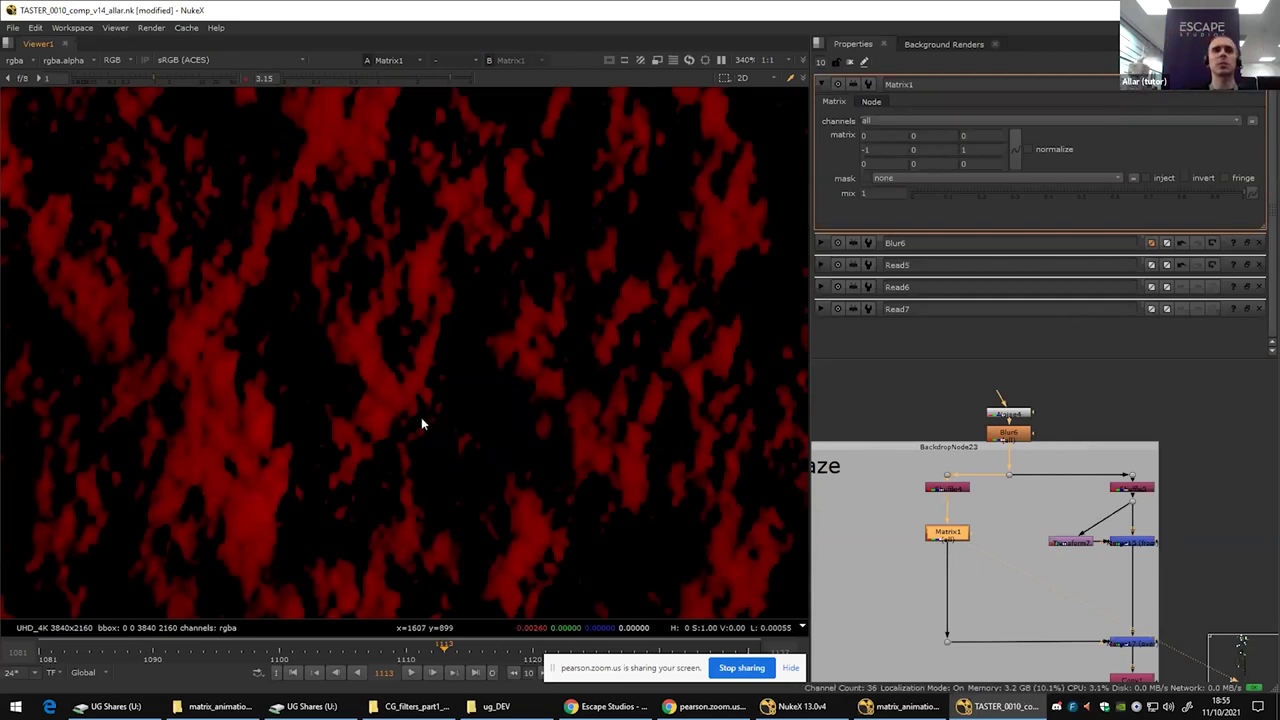
# Step: Set the top and bottom rows of the Matrix1 kernel to -1, 0, 1
pyautogui.click(858, 136)
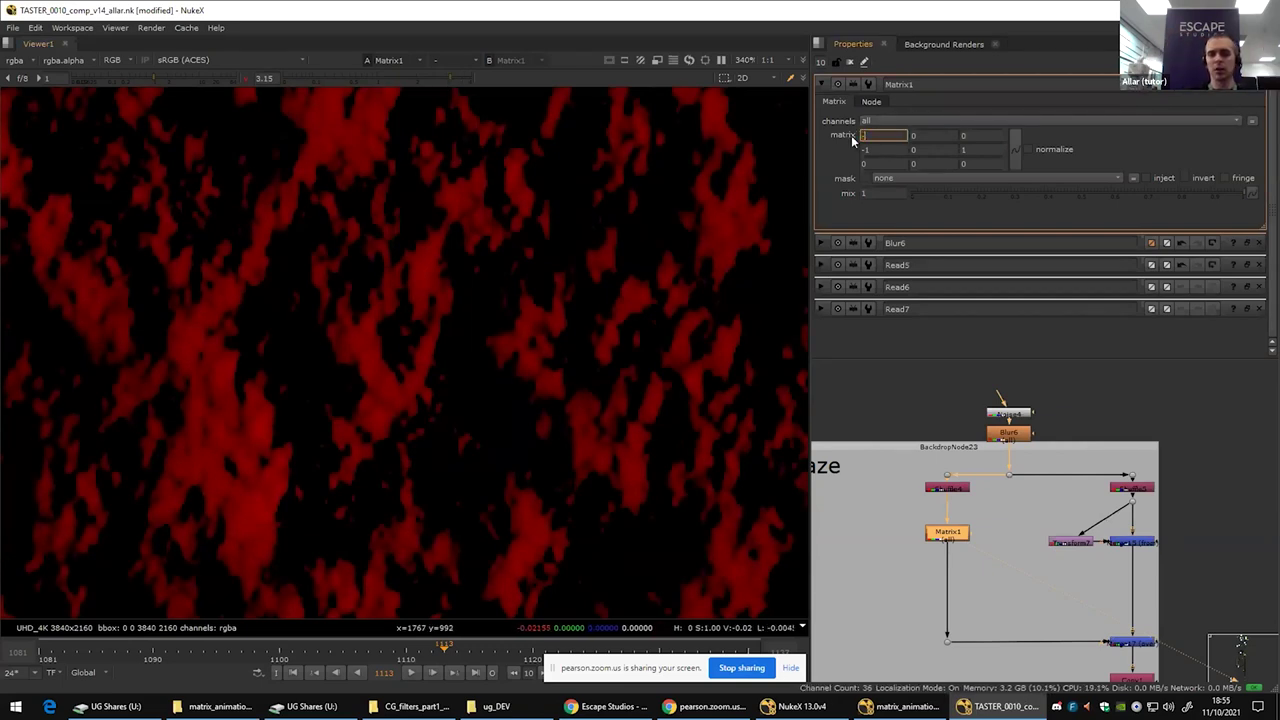
pyautogui.write('-1')
pyautogui.press('Tab')
pyautogui.click(884, 164)
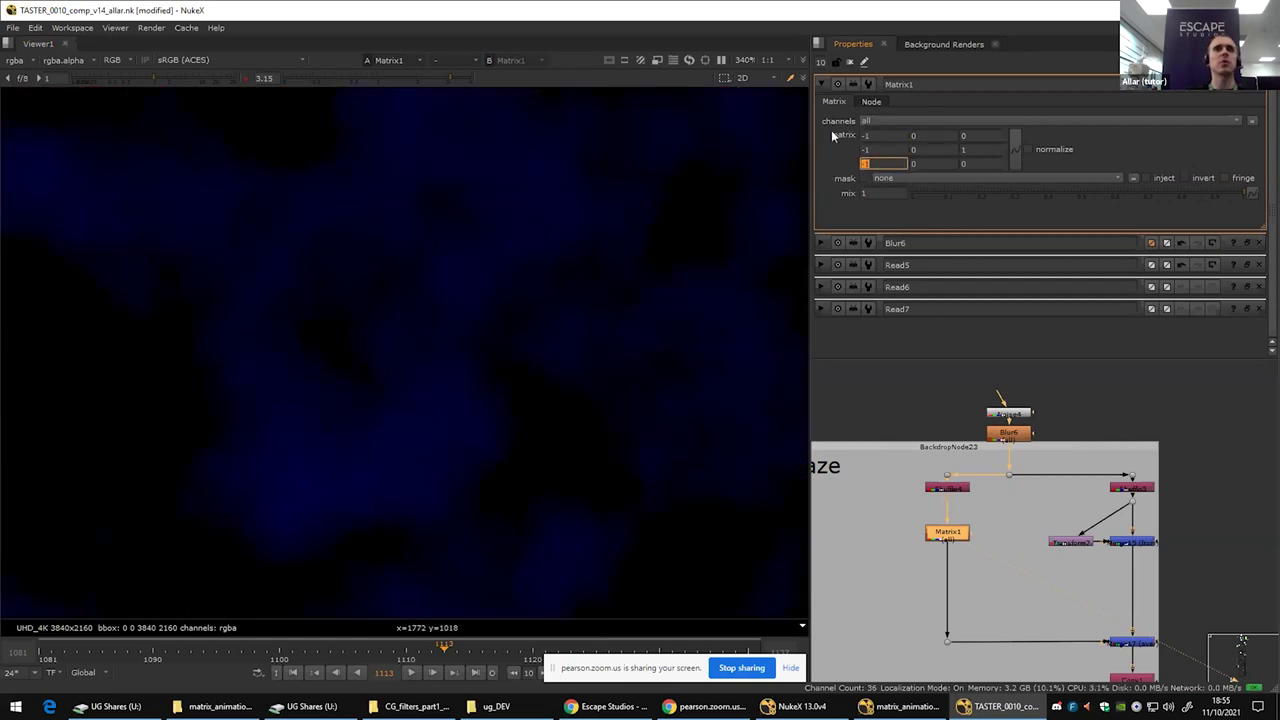
pyautogui.click(966, 137)
pyautogui.write('1')
pyautogui.doubleClick(965, 164)
pyautogui.write('1')
# Step: Strengthen the Matrix1 middle row to -2, 0, 2
pyautogui.doubleClick(869, 149)
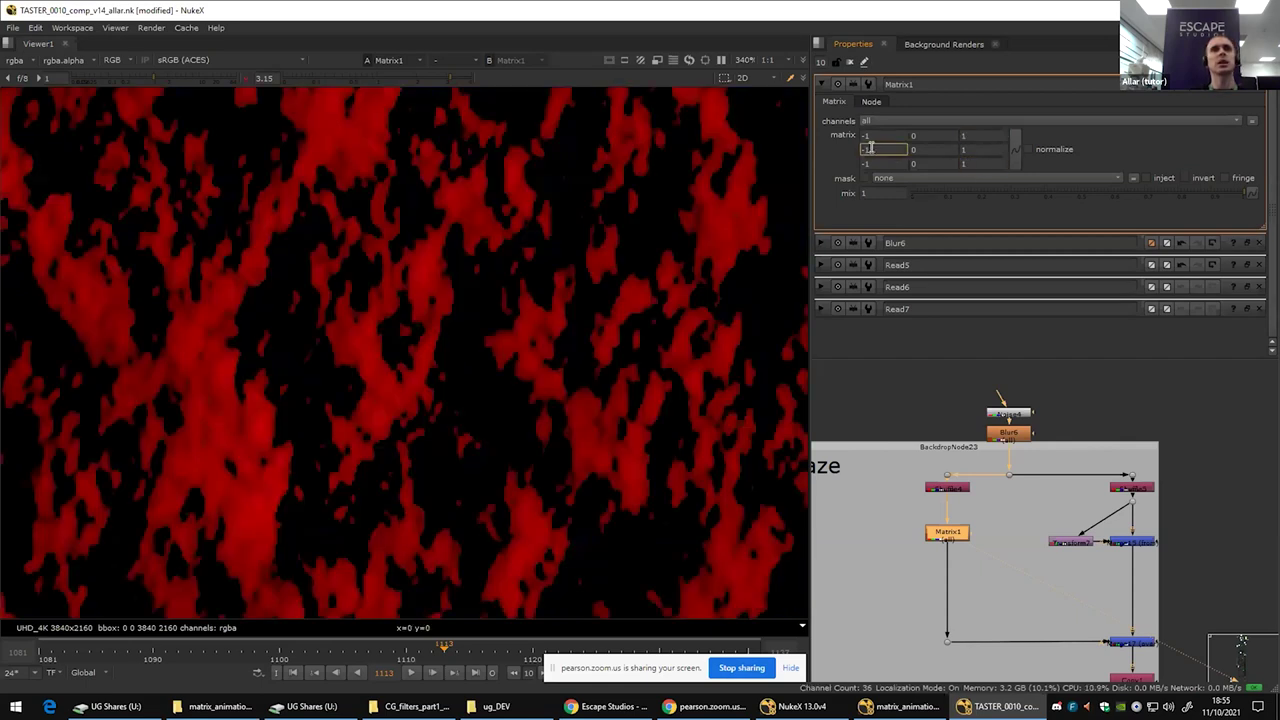
pyautogui.write('-2')
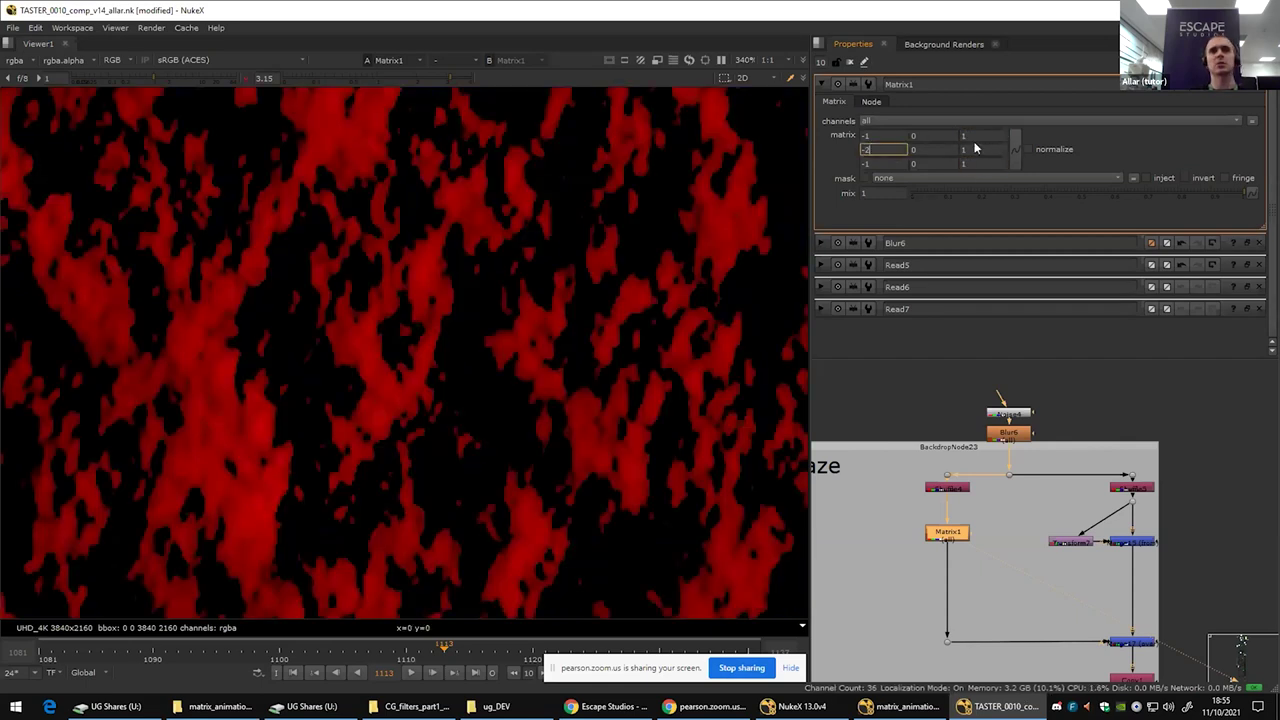
pyautogui.click(971, 149)
pyautogui.write('2')
pyautogui.click(954, 149)
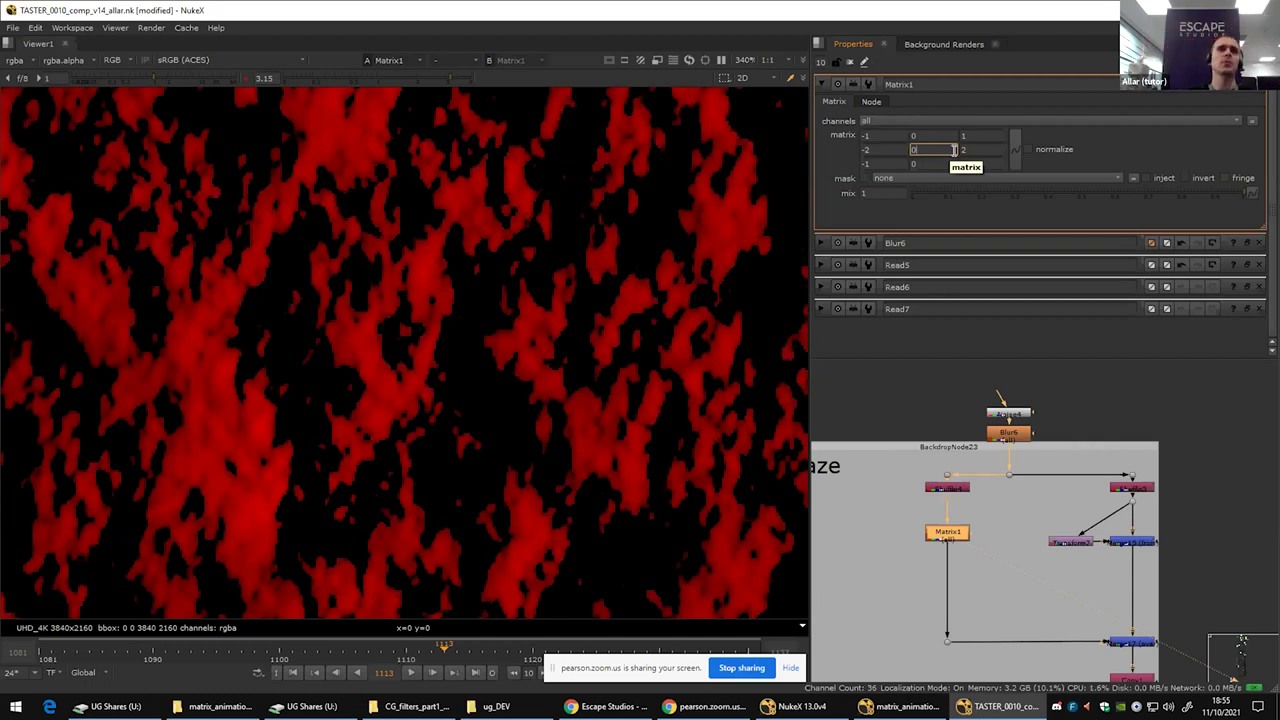
# Step: Compare the red noise with Matrix1 disabled and enabled, inspect its edges, and view the dot below Blur6
pyautogui.scroll(-2, 437, 348)
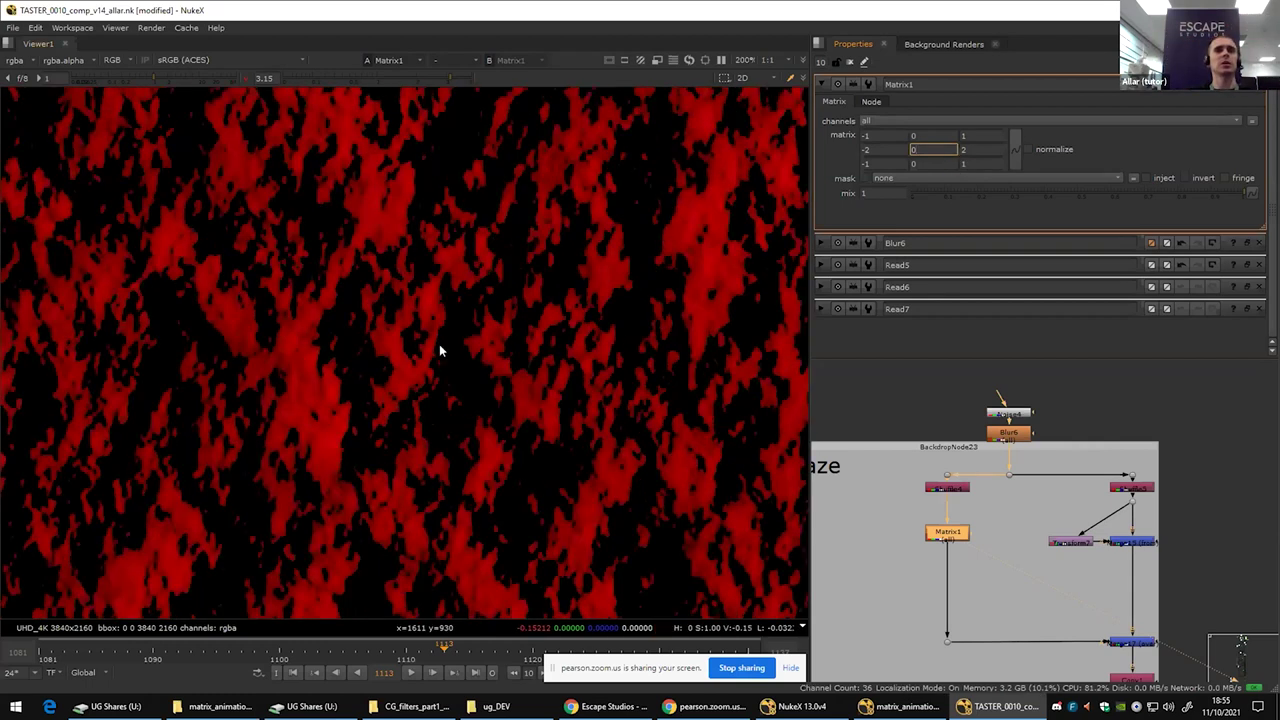
pyautogui.scroll(1, 440, 349)
pyautogui.click(948, 535)
pyautogui.press('d')
pyautogui.press('d')
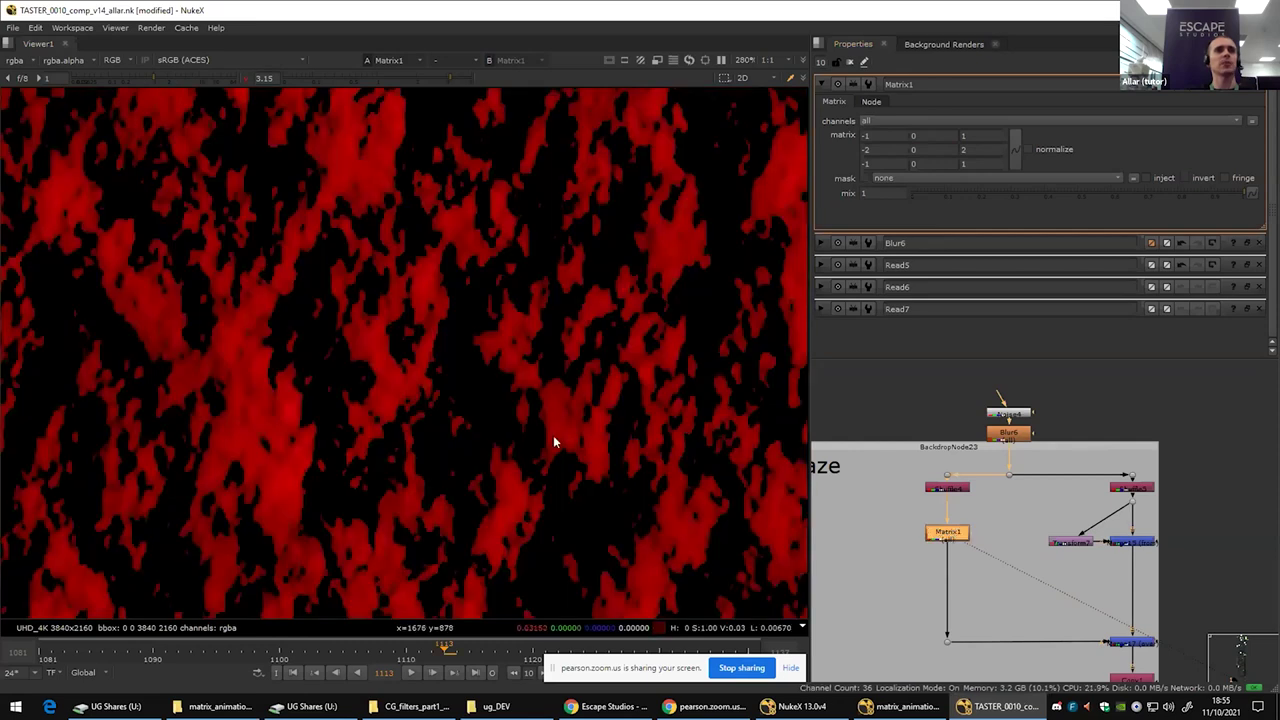
pyautogui.scroll(2, 515, 355)
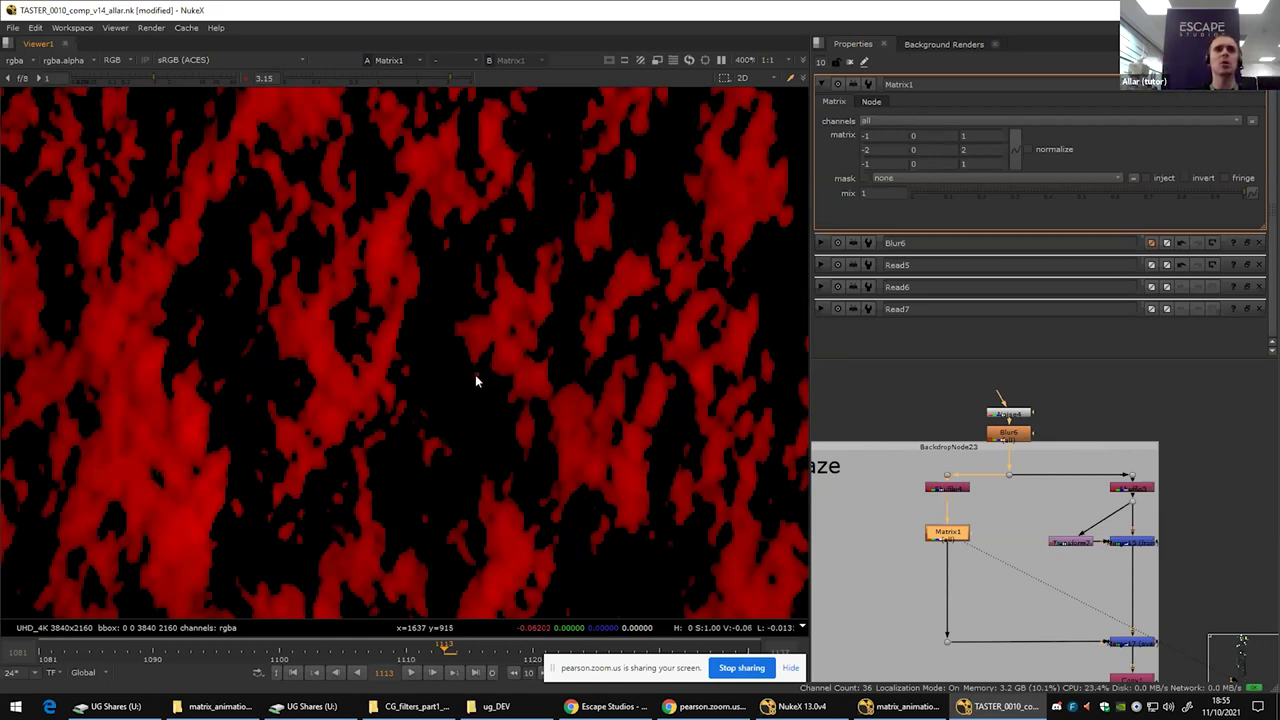
pyautogui.scroll(-4, 480, 380)
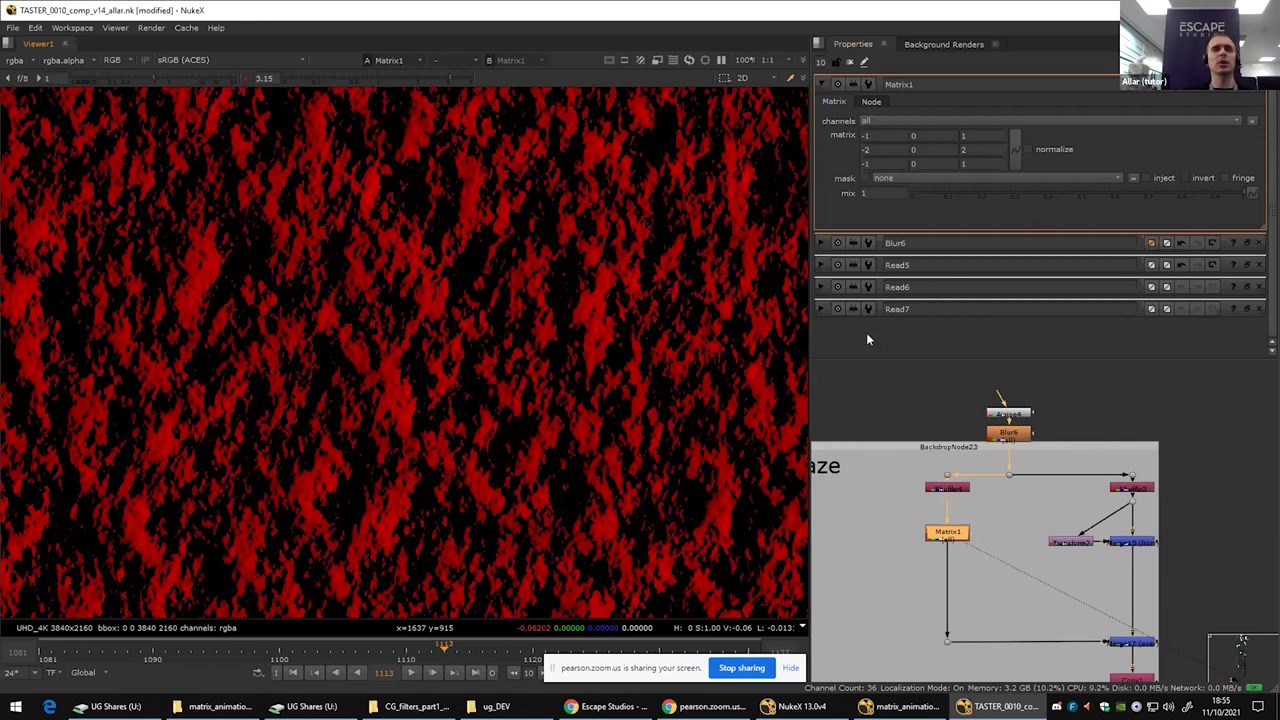
pyautogui.click(1009, 472)
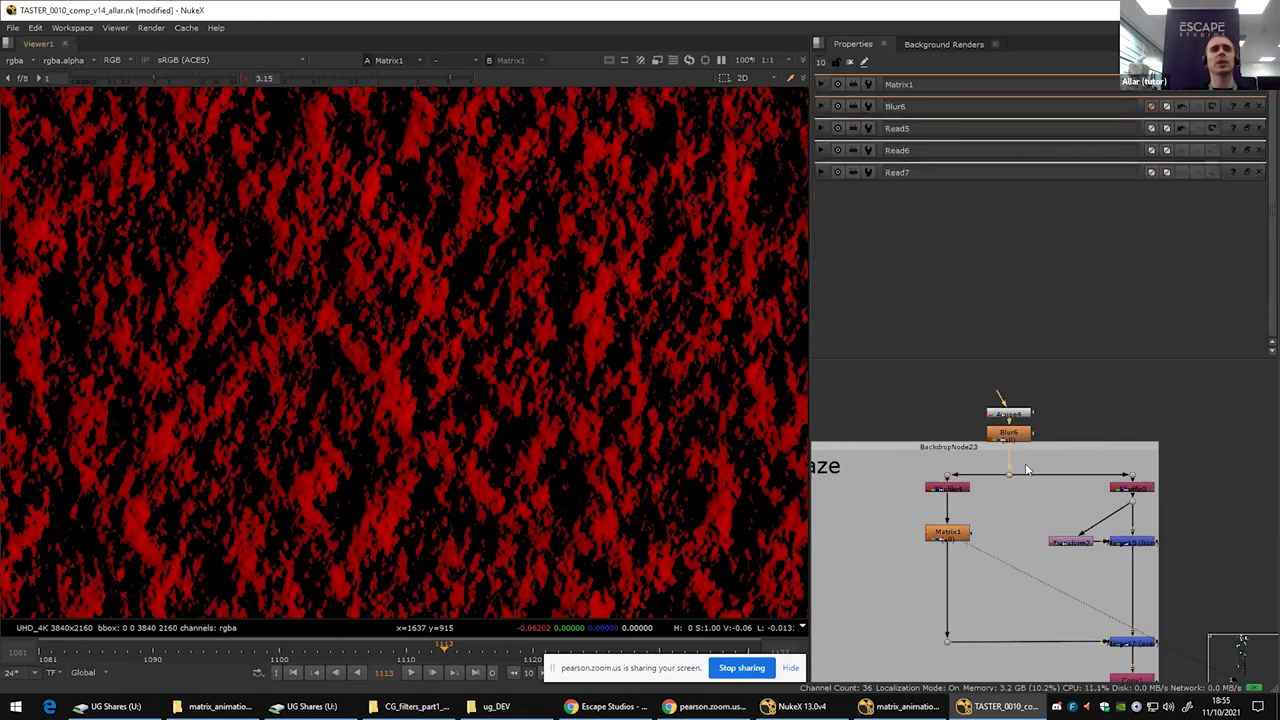
pyautogui.press('1')
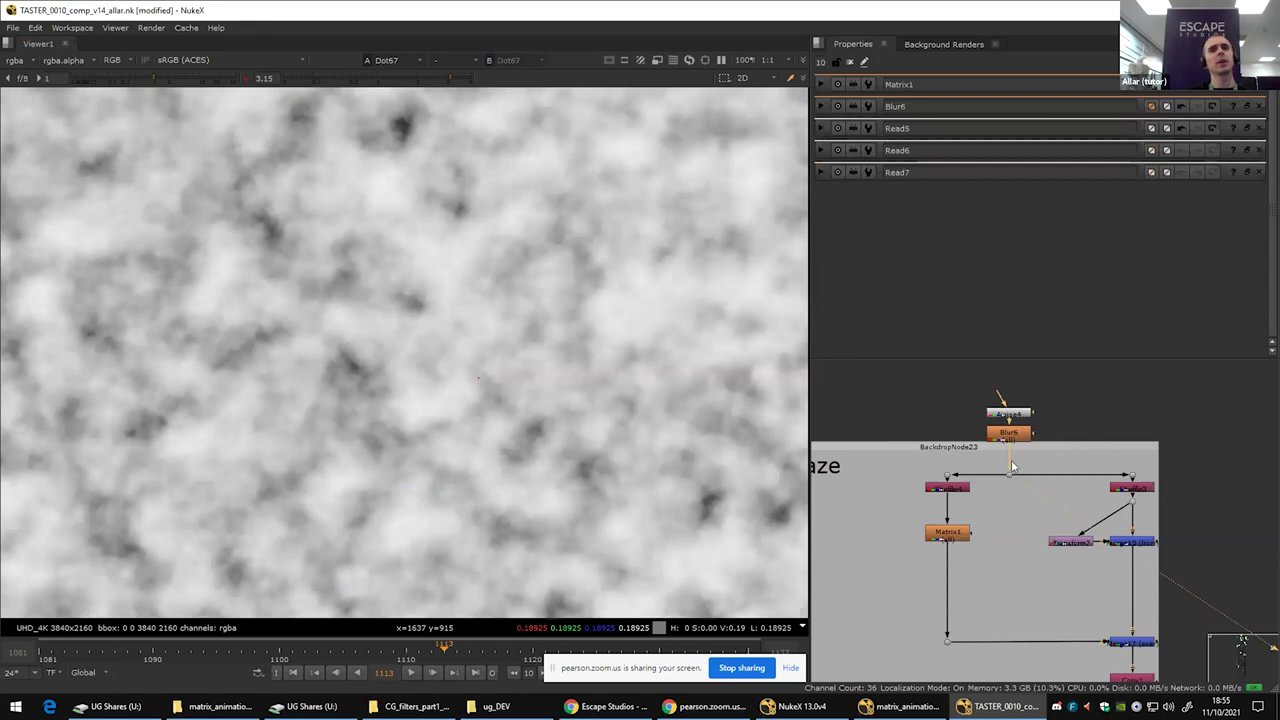
# Step: View Matrix1's result and delete the old Transform and Merge offset nodes from the green heat-haze branch
pyautogui.doubleClick(948, 538)
pyautogui.press('1')
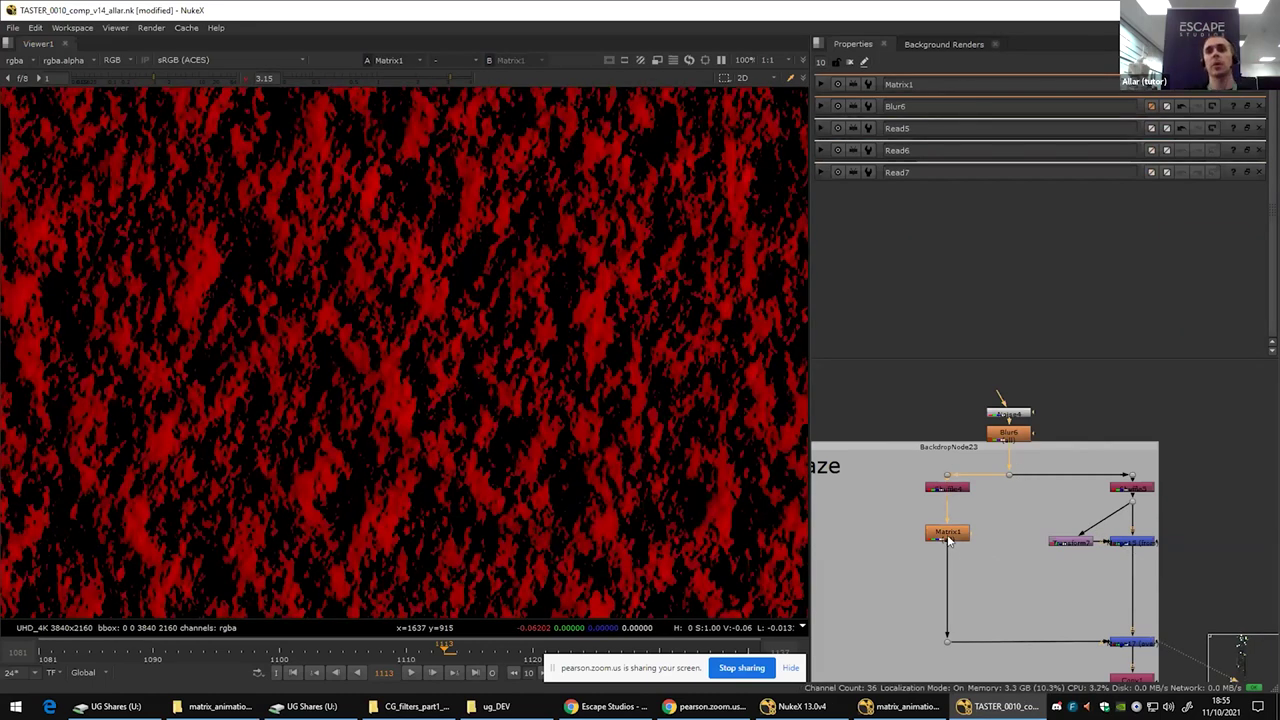
pyautogui.moveTo(1004, 546); pyautogui.dragTo(1154, 489)
# Step: Add a 3 by 3 Matrix node below the Shuffle on the green heat-haze branch
pyautogui.press('Tab')
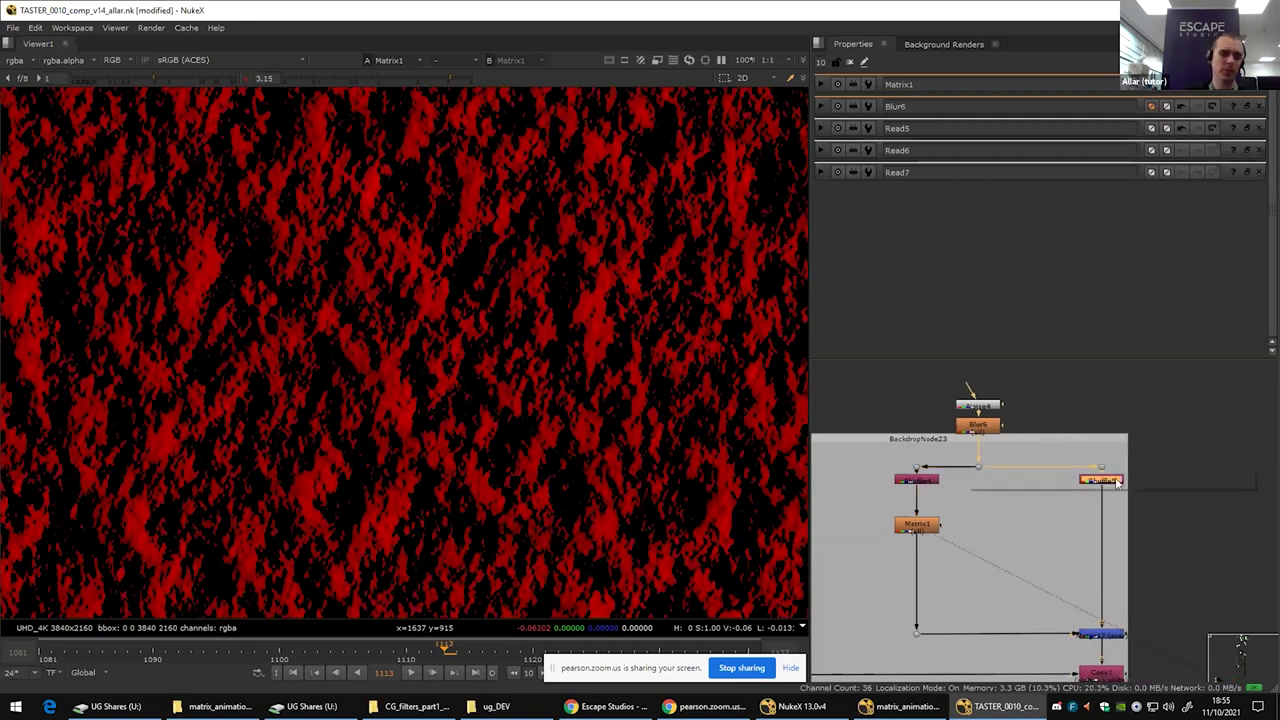
pyautogui.write('smart')
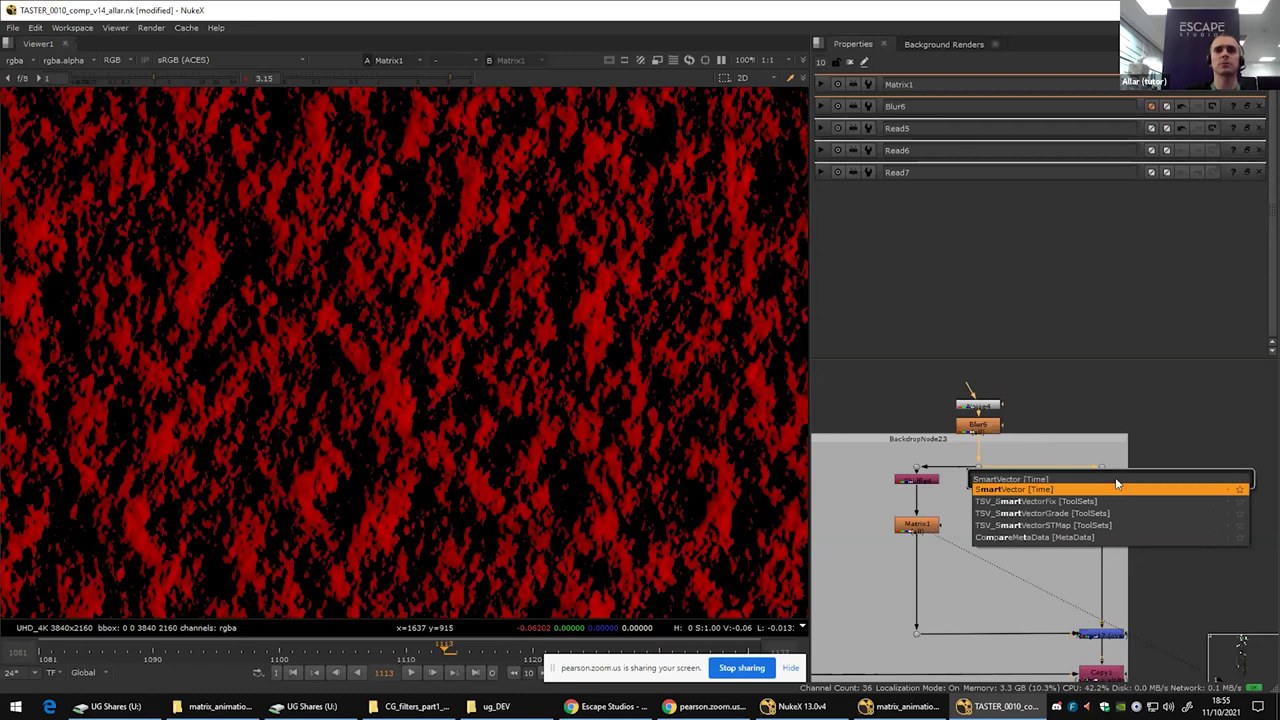
pyautogui.hotkey('ctrl', 'a')
pyautogui.write(',a')
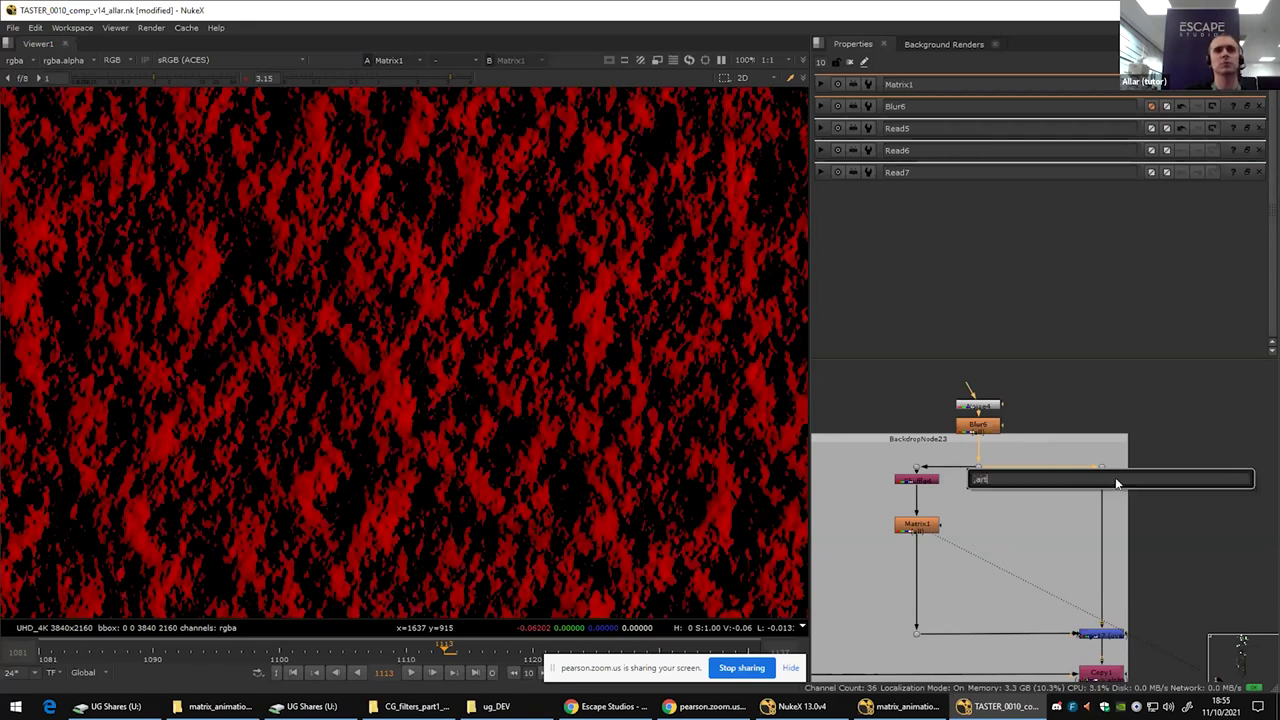
pyautogui.press('BackSpace')
pyautogui.press('BackSpace')
pyautogui.press('BackSpace')
pyautogui.write('matr')
pyautogui.press('Return')
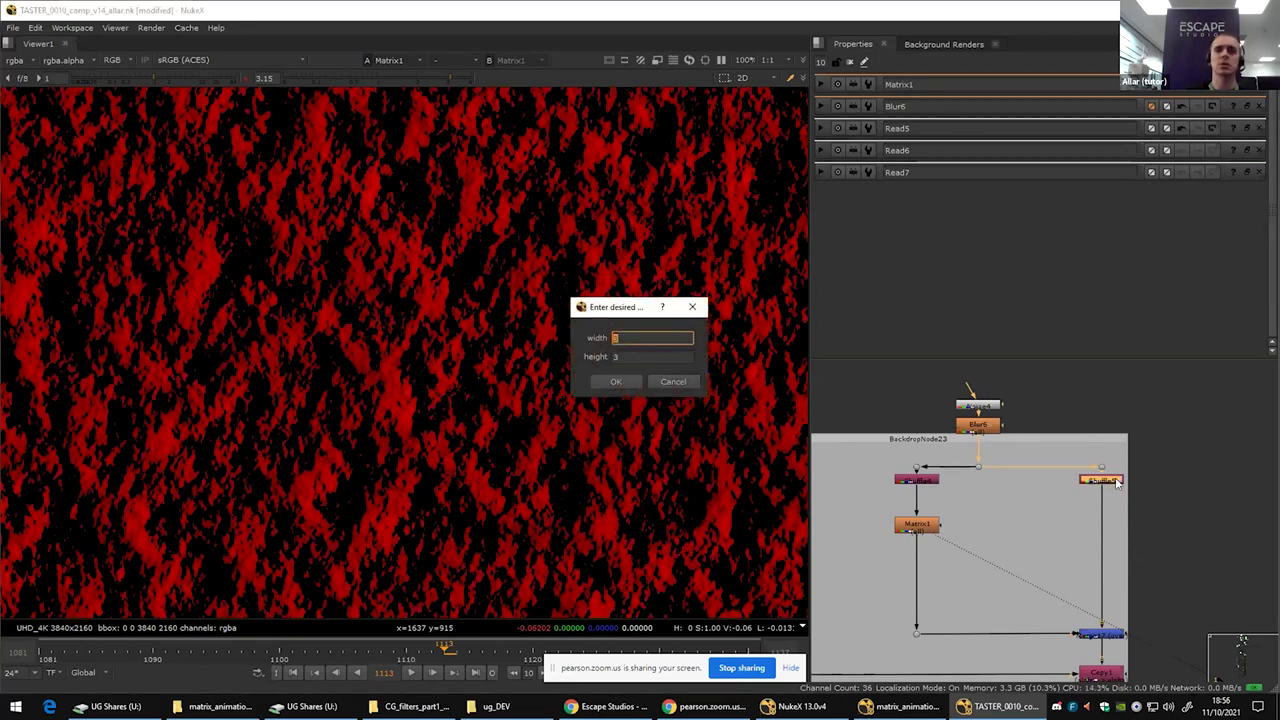
pyautogui.press('Return')
pyautogui.moveTo(1113, 508); pyautogui.dragTo(1108, 530)
# Step: Set the Matrix2 kernel's top row to -1, -2, -1 and bottom row to 1, 2, 1, keeping zeros in the middle row
pyautogui.click(902, 135)
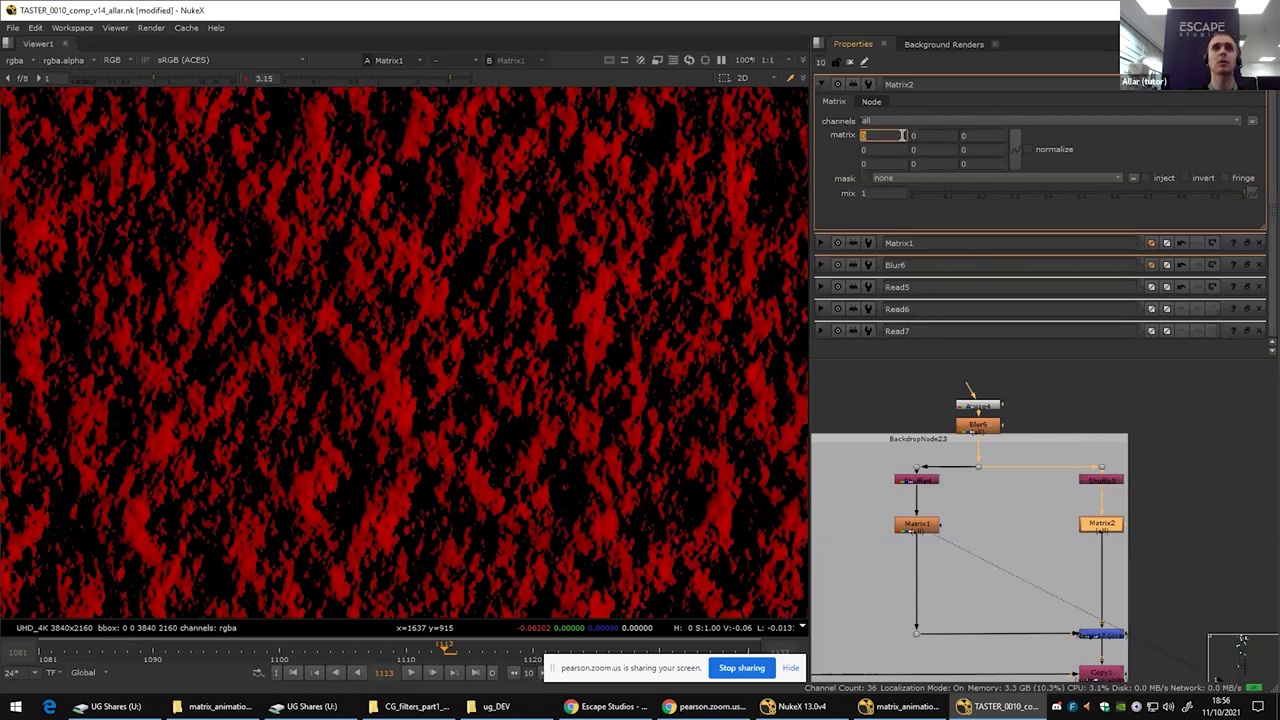
pyautogui.write('-4')
pyautogui.press('BackSpace')
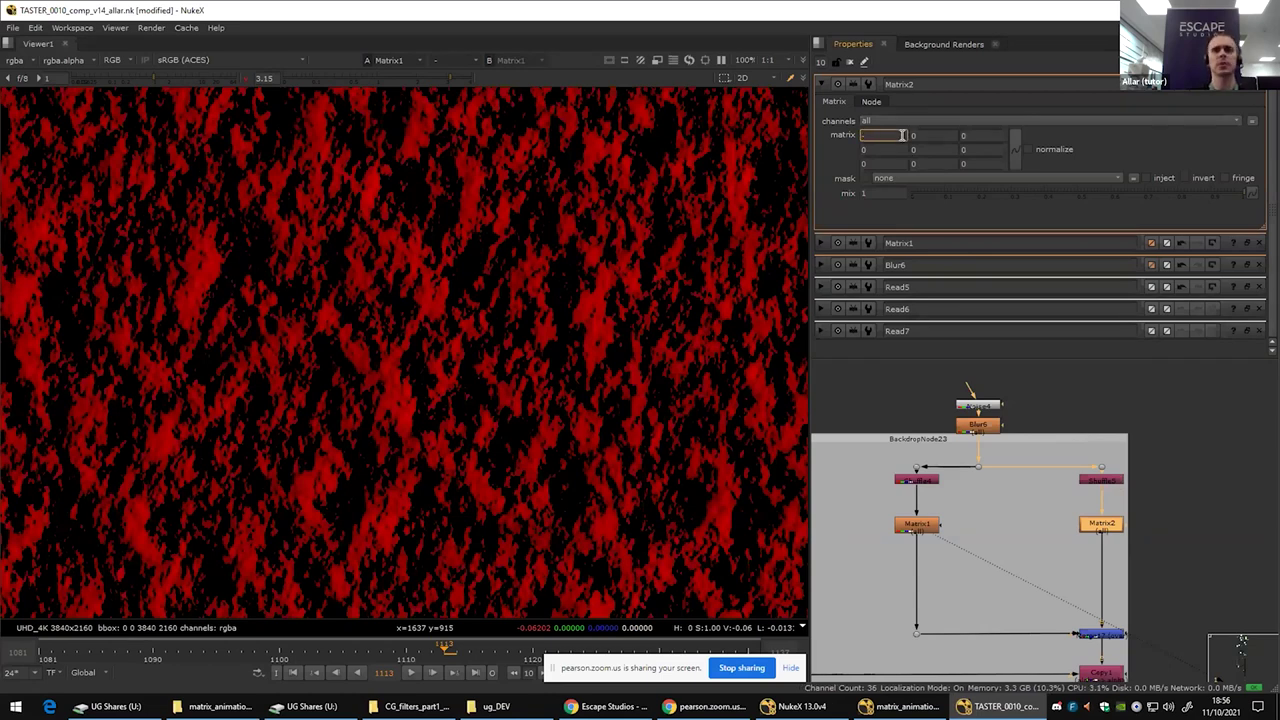
pyautogui.write('1')
pyautogui.press('Tab')
pyautogui.press('Tab')
pyautogui.press('Tab')
pyautogui.press('Tab')
pyautogui.press('Tab')
pyautogui.press('Tab')
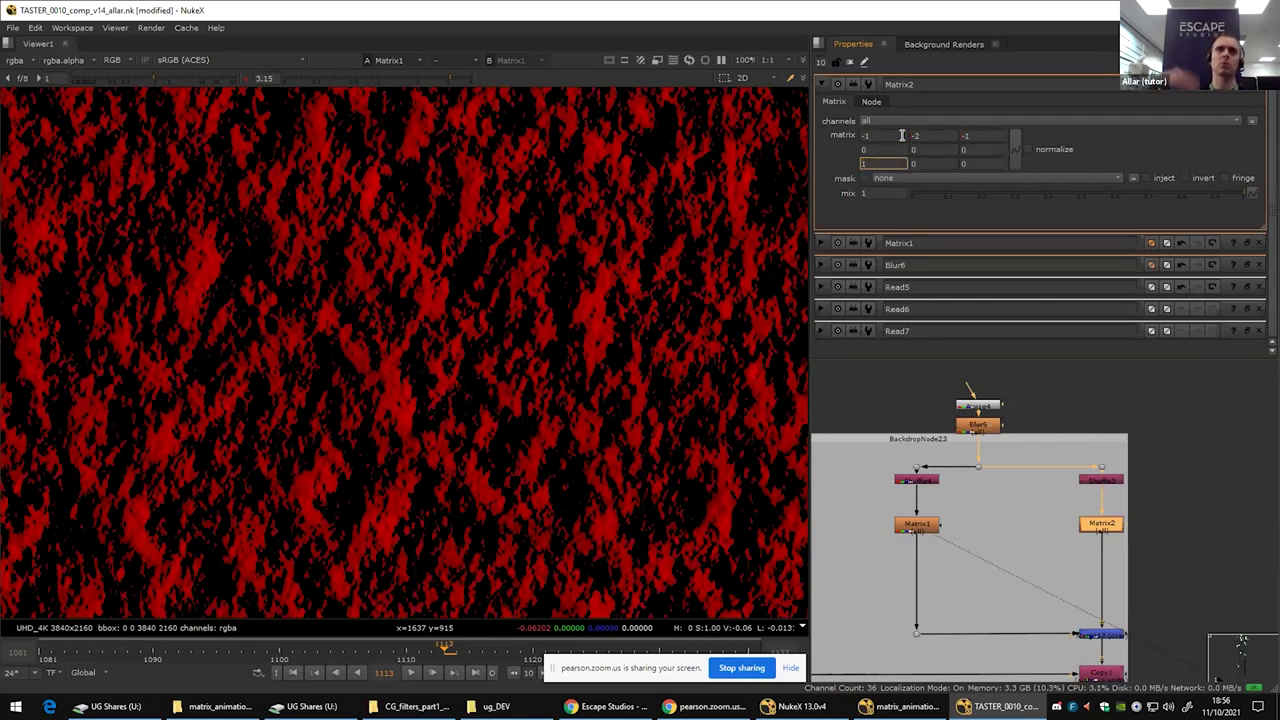
pyautogui.press('Tab')
pyautogui.write('2')
pyautogui.press('Tab')
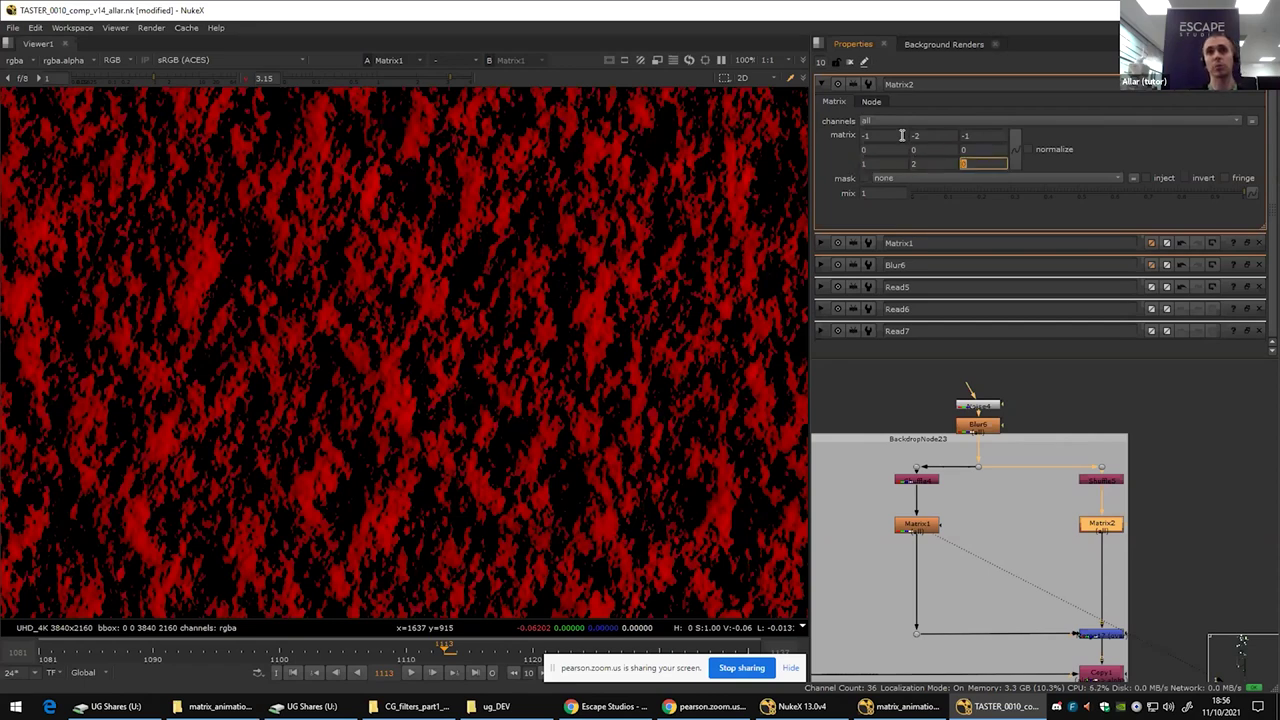
pyautogui.write('1')
pyautogui.press('Return')
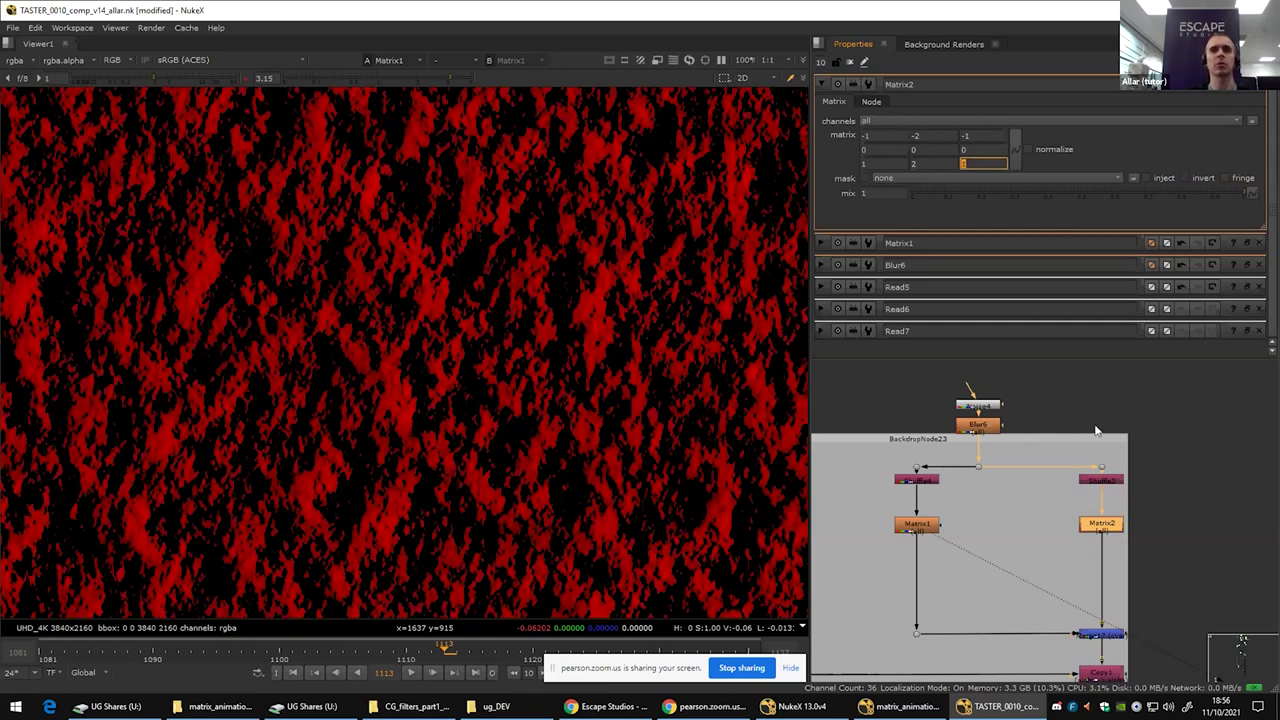
# Step: Compare the Matrix1 and Matrix2 outputs in the viewer and view their combination at Merge17
pyautogui.press('1')
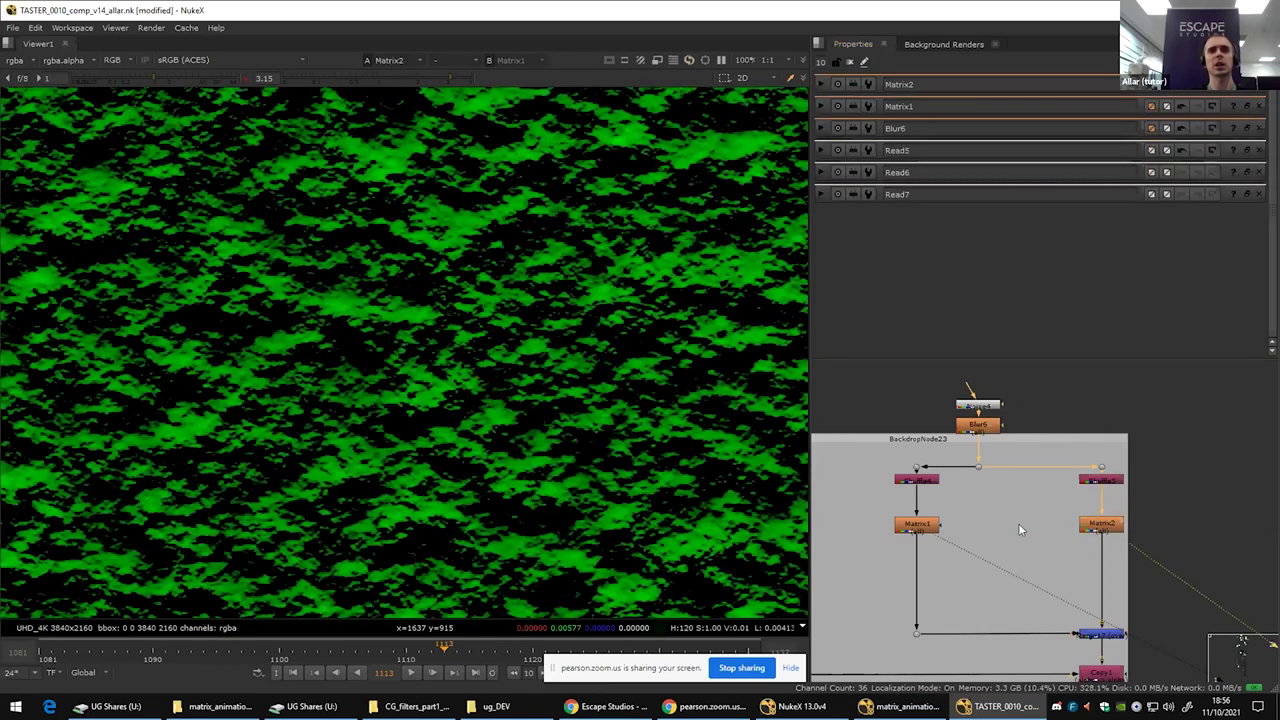
pyautogui.press('1')
pyautogui.press('2')
pyautogui.press('1')
pyautogui.press('2')
pyautogui.press('1')
pyautogui.press('2')
pyautogui.press('1')
pyautogui.press('2')
pyautogui.press('1')
pyautogui.press('2')
pyautogui.press('1')
pyautogui.click(1120, 634)
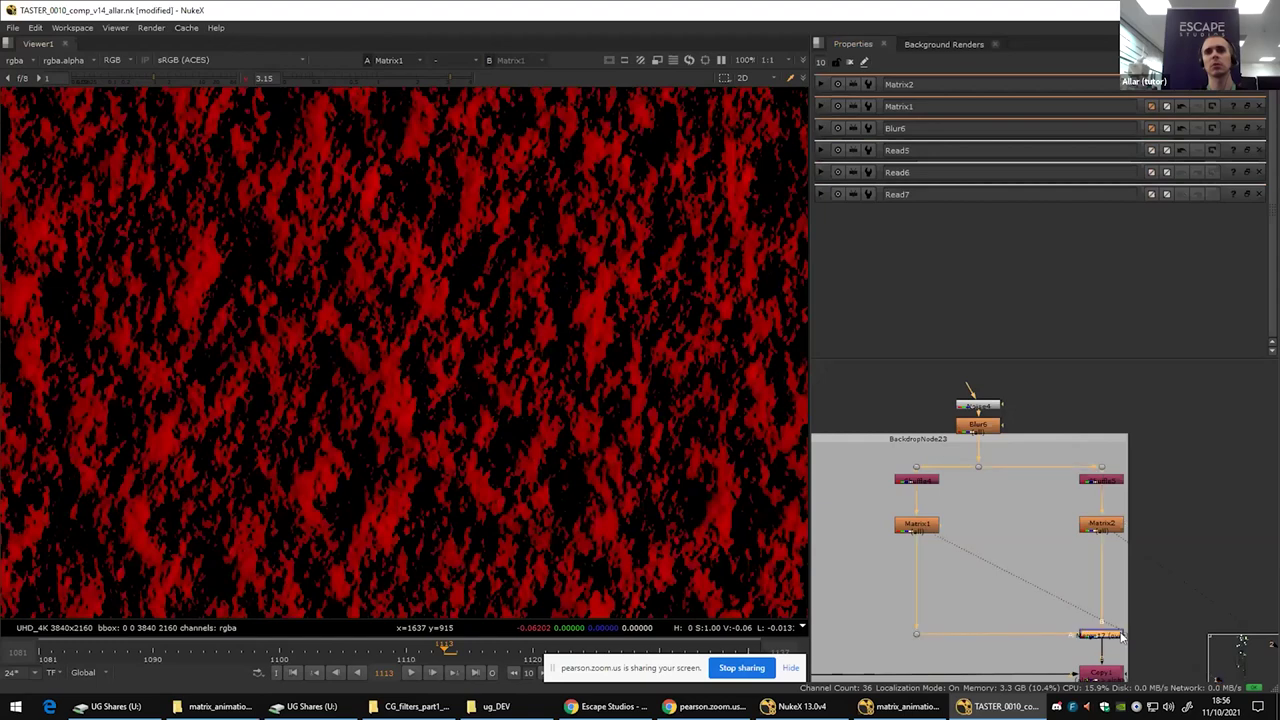
pyautogui.press('1')
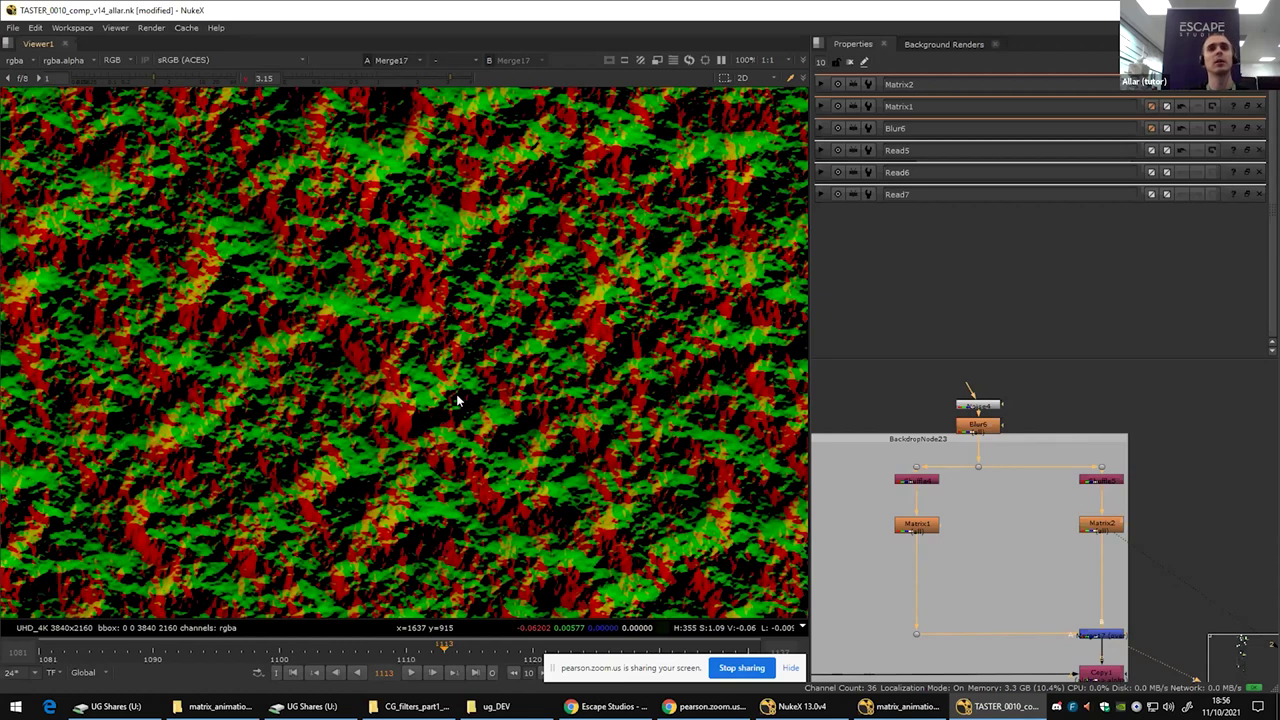
# Step: View the spaceship comp at Merge7 and reset the viewer gamma to 1
pyautogui.scroll(-3, 974, 557)
pyautogui.moveTo(991, 580); pyautogui.dragTo(951, 500)
pyautogui.scroll(2, 1013, 541)
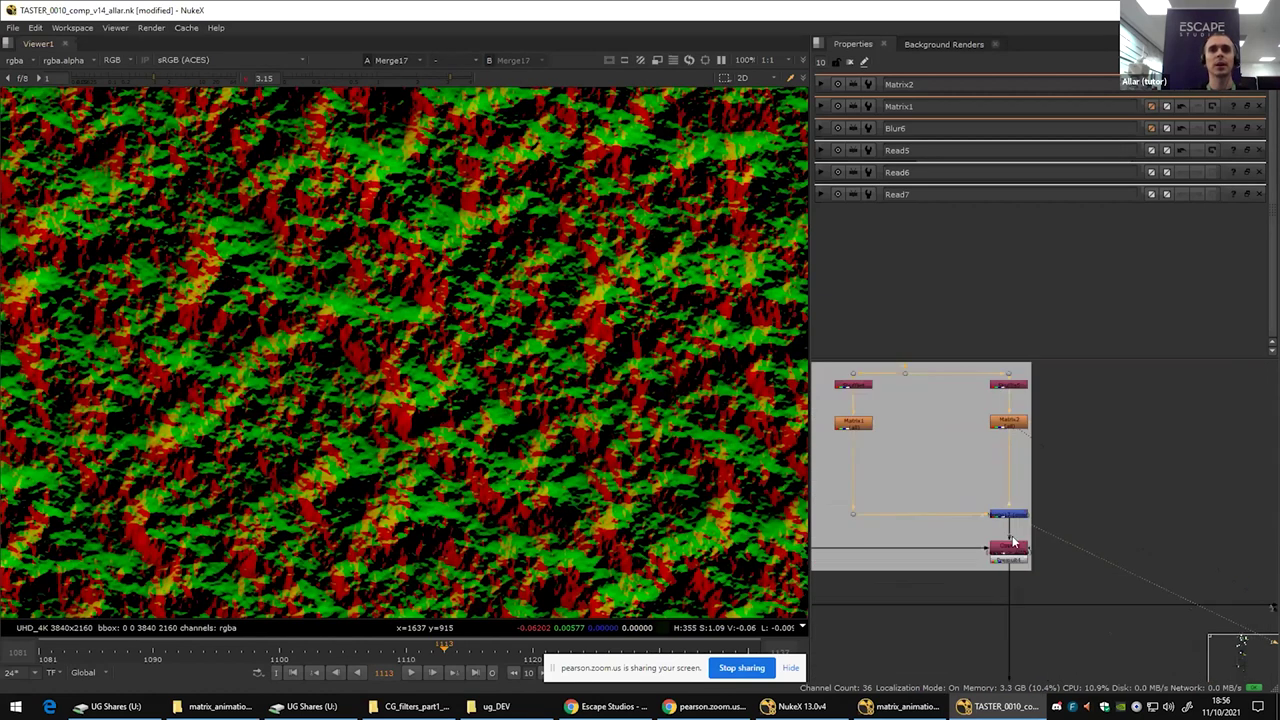
pyautogui.scroll(1, 1017, 543)
pyautogui.scroll(-1, 1017, 543)
pyautogui.scroll(1, 1018, 544)
pyautogui.scroll(-1, 1018, 544)
pyautogui.scroll(-3, 1017, 543)
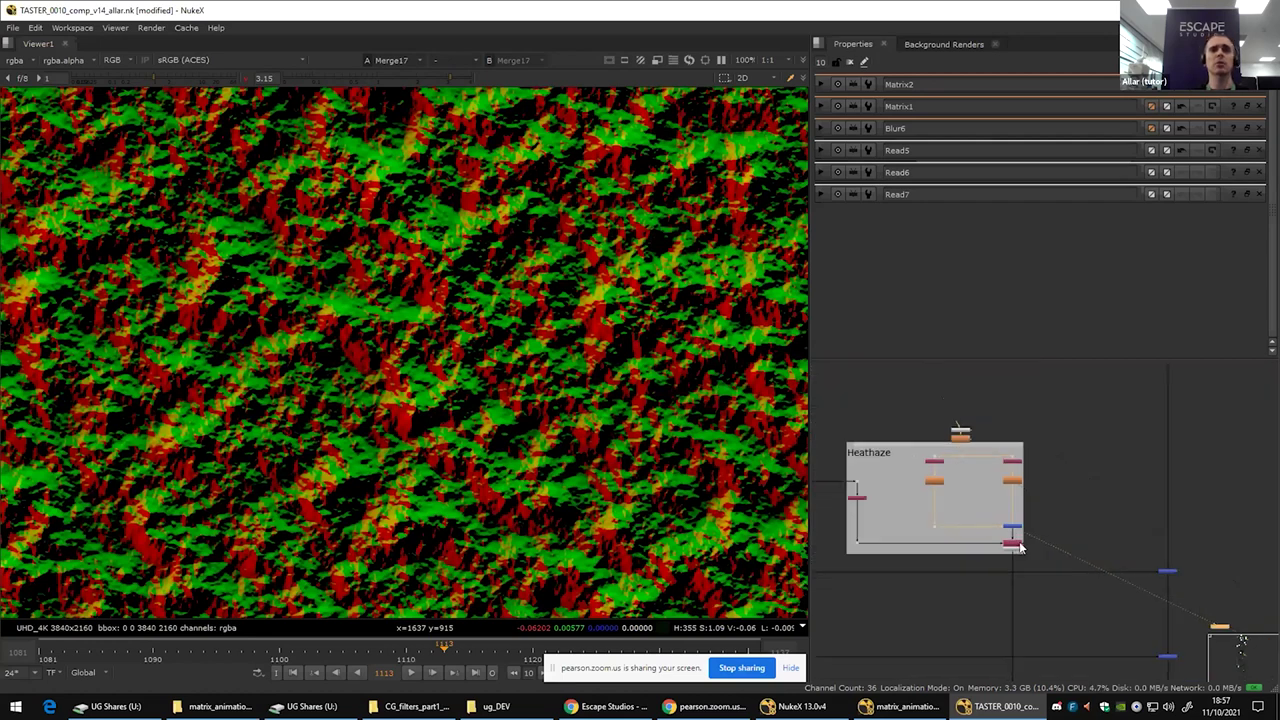
pyautogui.moveTo(1052, 555); pyautogui.dragTo(933, 487)
pyautogui.click(1048, 504)
pyautogui.press('1')
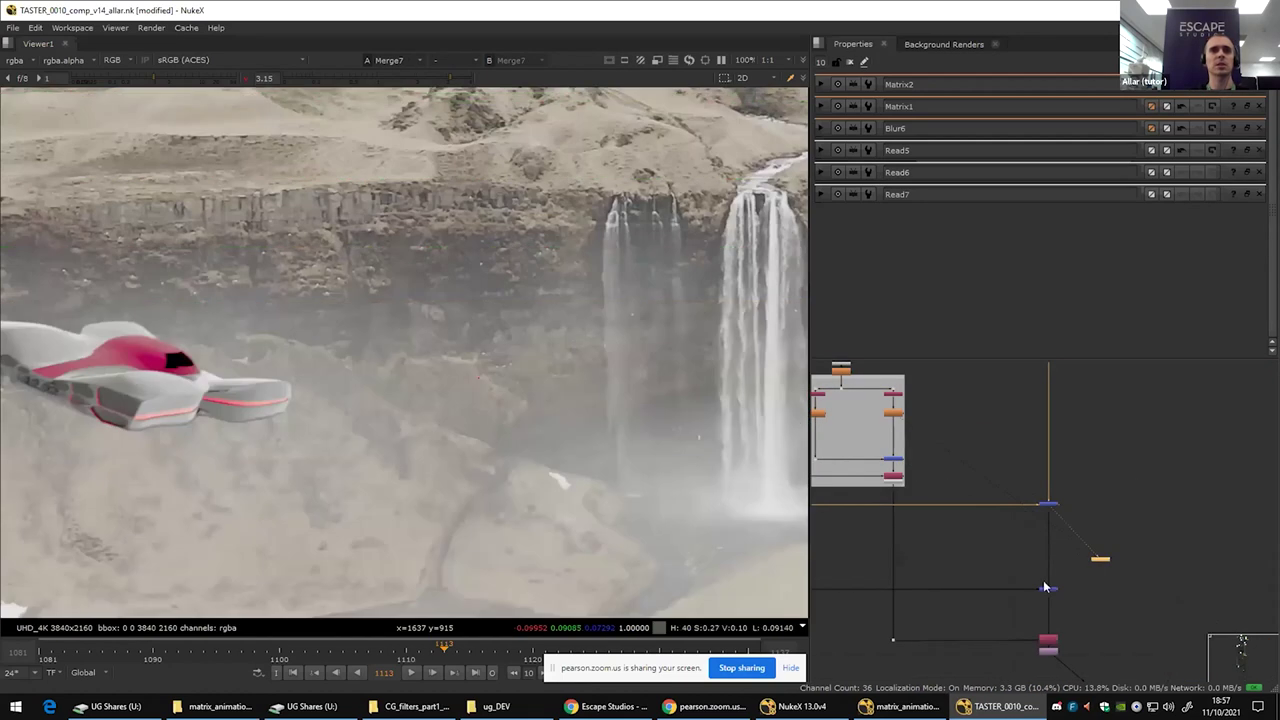
pyautogui.click(246, 80)
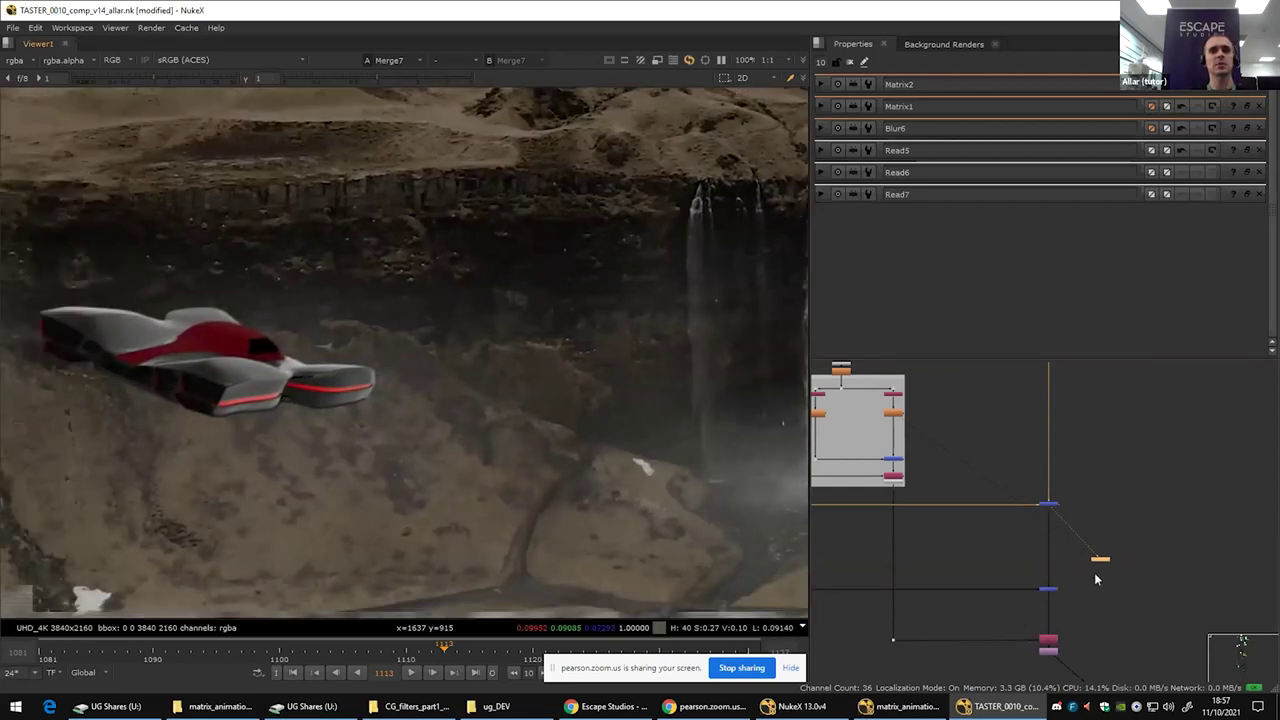
# Step: Inspect the ship's engine glow at Merge13, then the heat-haze vectors at Copy1 and the masked result at Premult4
pyautogui.click(1048, 591)
pyautogui.press('1')
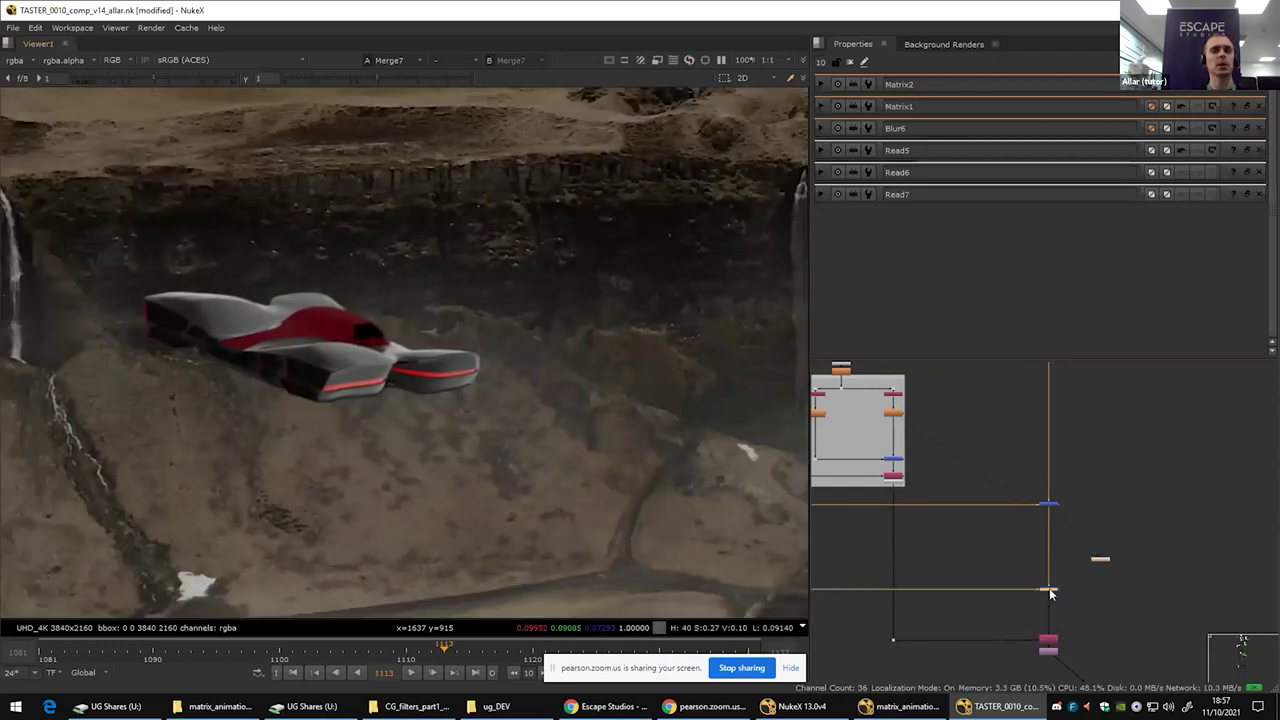
pyautogui.scroll(5, 230, 371)
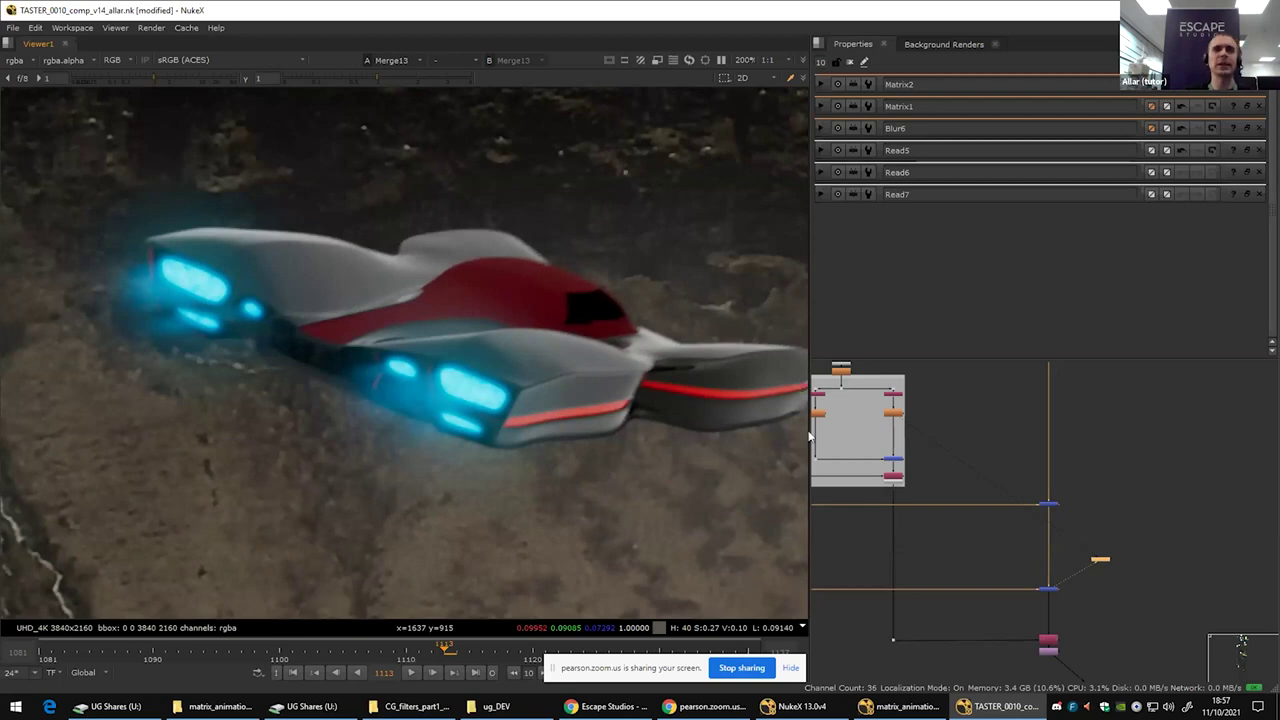
pyautogui.scroll(3, 916, 459)
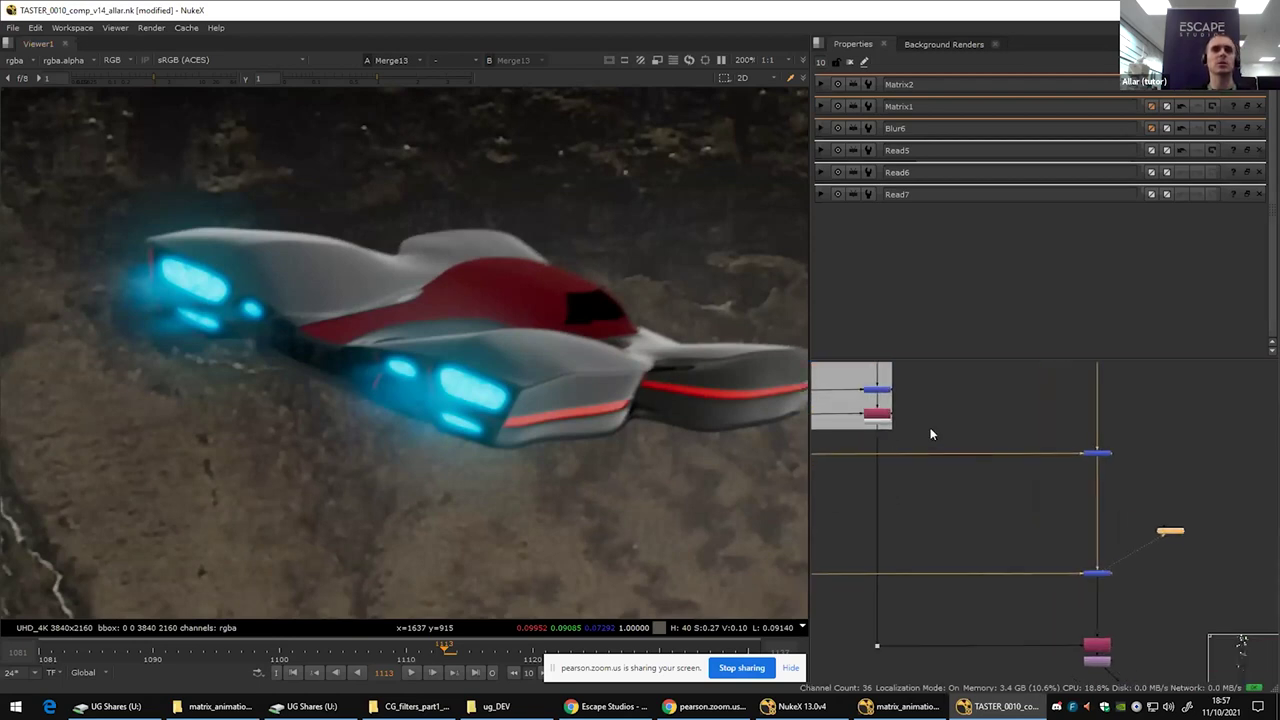
pyautogui.click(937, 415)
pyautogui.press('1')
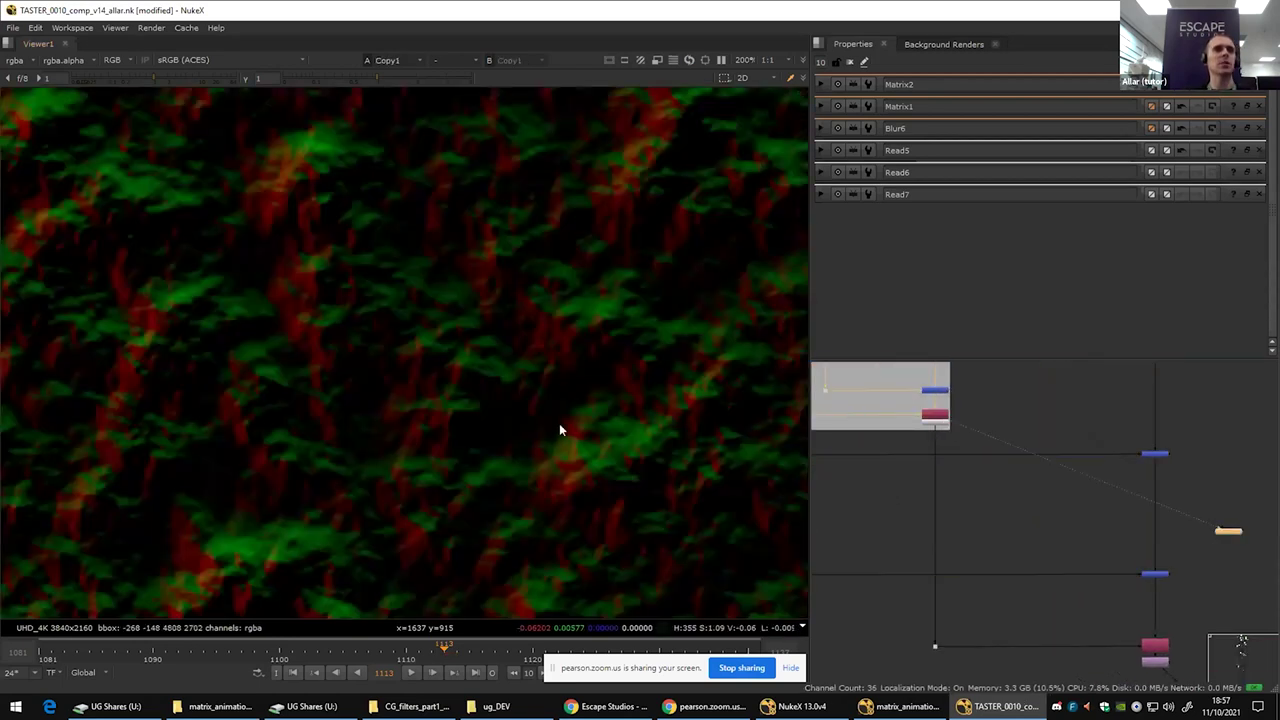
pyautogui.press('1')
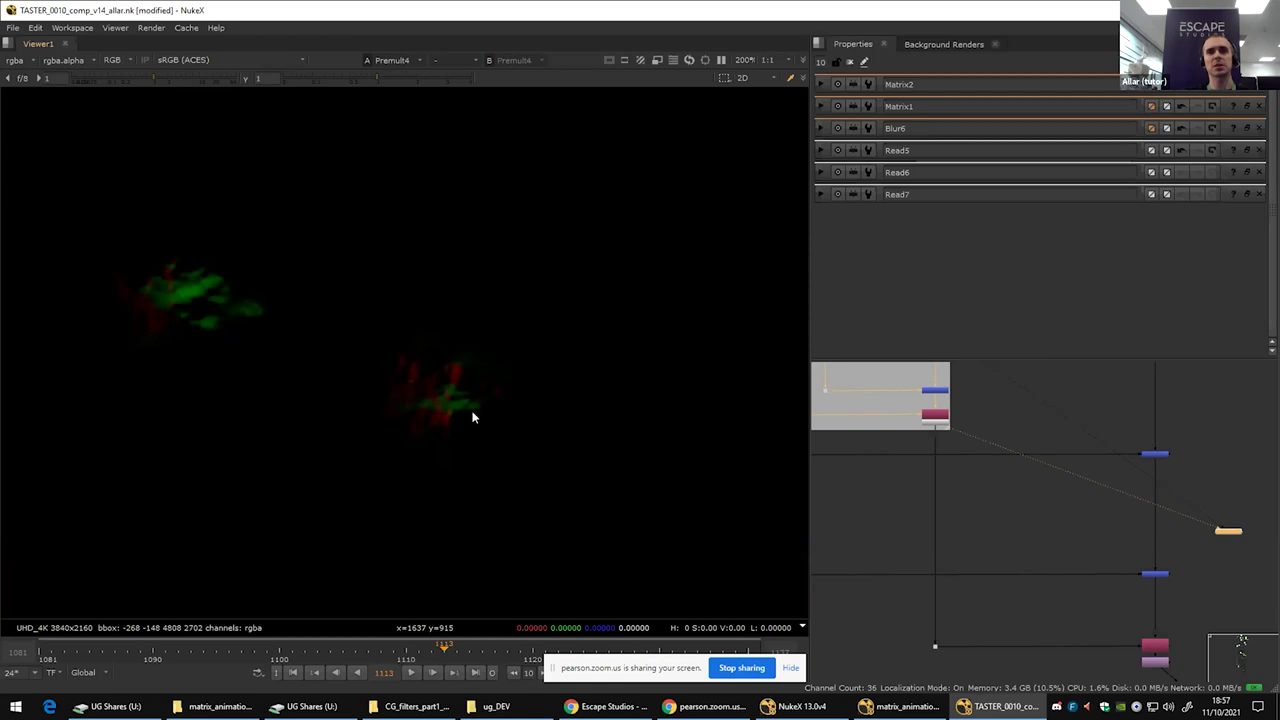
# Step: View Copy3, which copies red and green into the forward channels, and the distorted ship at IDistort1
pyautogui.moveTo(1108, 622); pyautogui.dragTo(1071, 495)
pyautogui.scroll(6, 1108, 511)
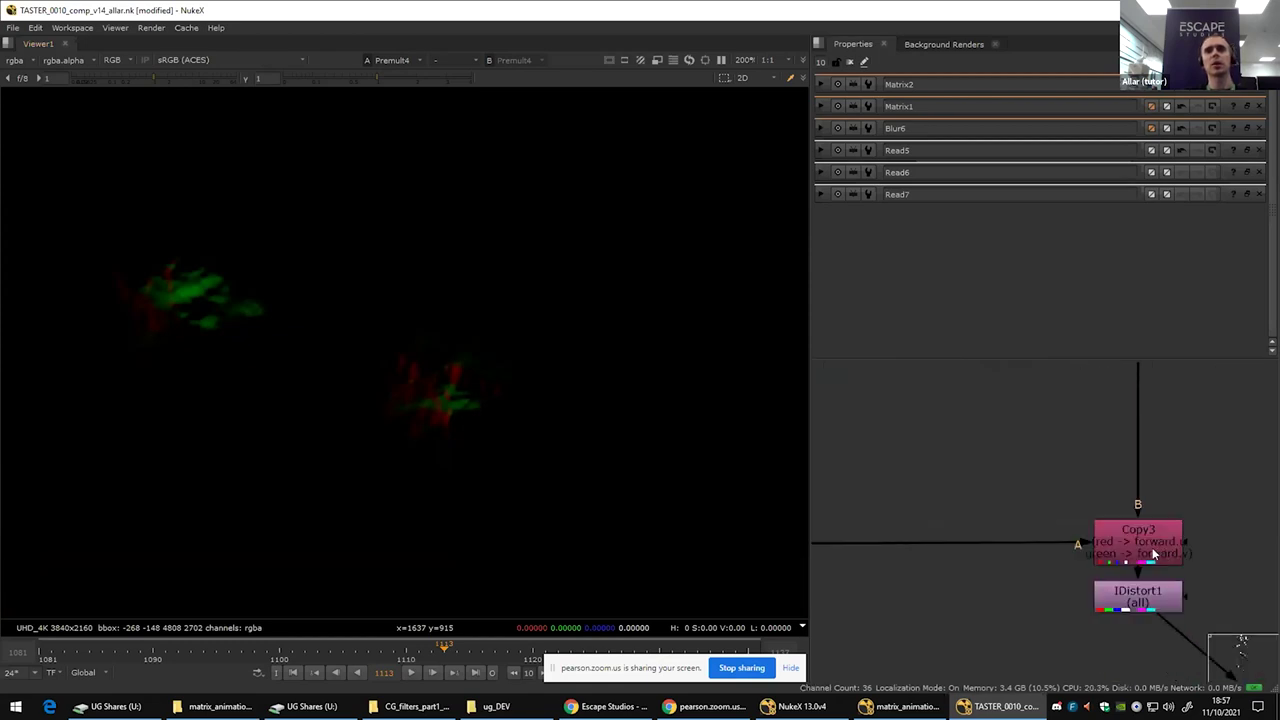
pyautogui.scroll(2, 1140, 545)
pyautogui.click(1132, 547)
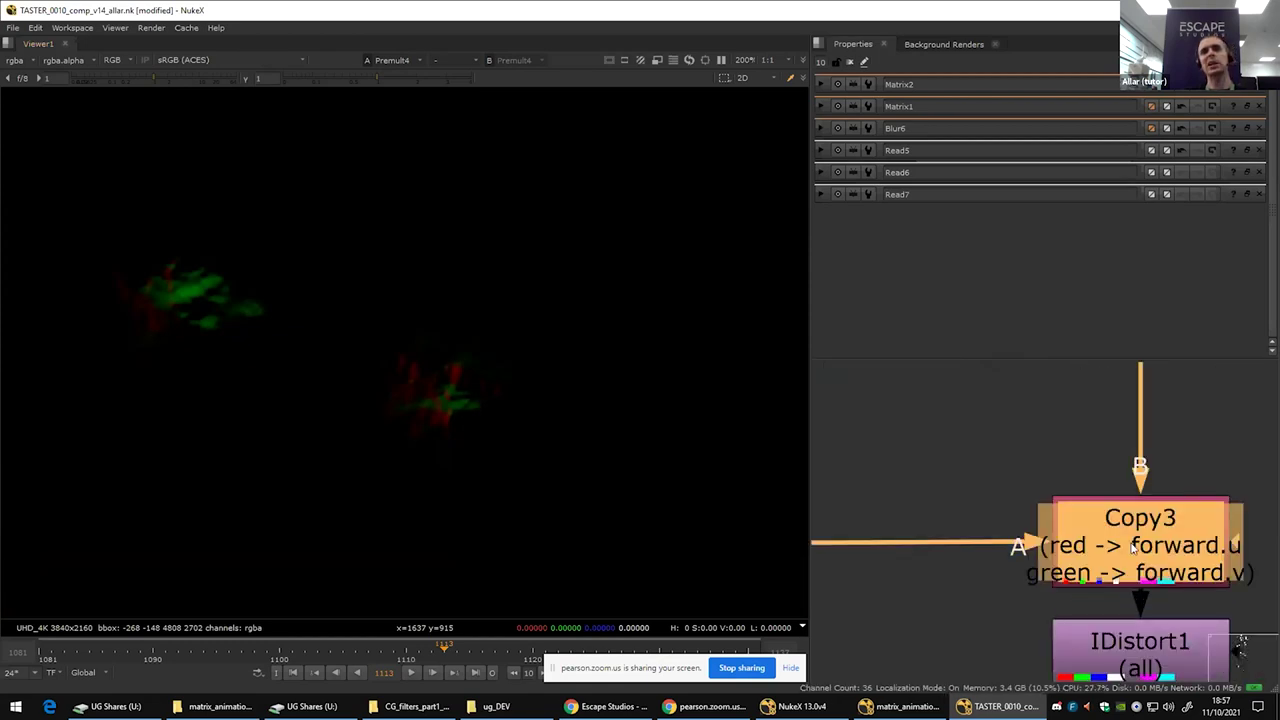
pyautogui.press('1')
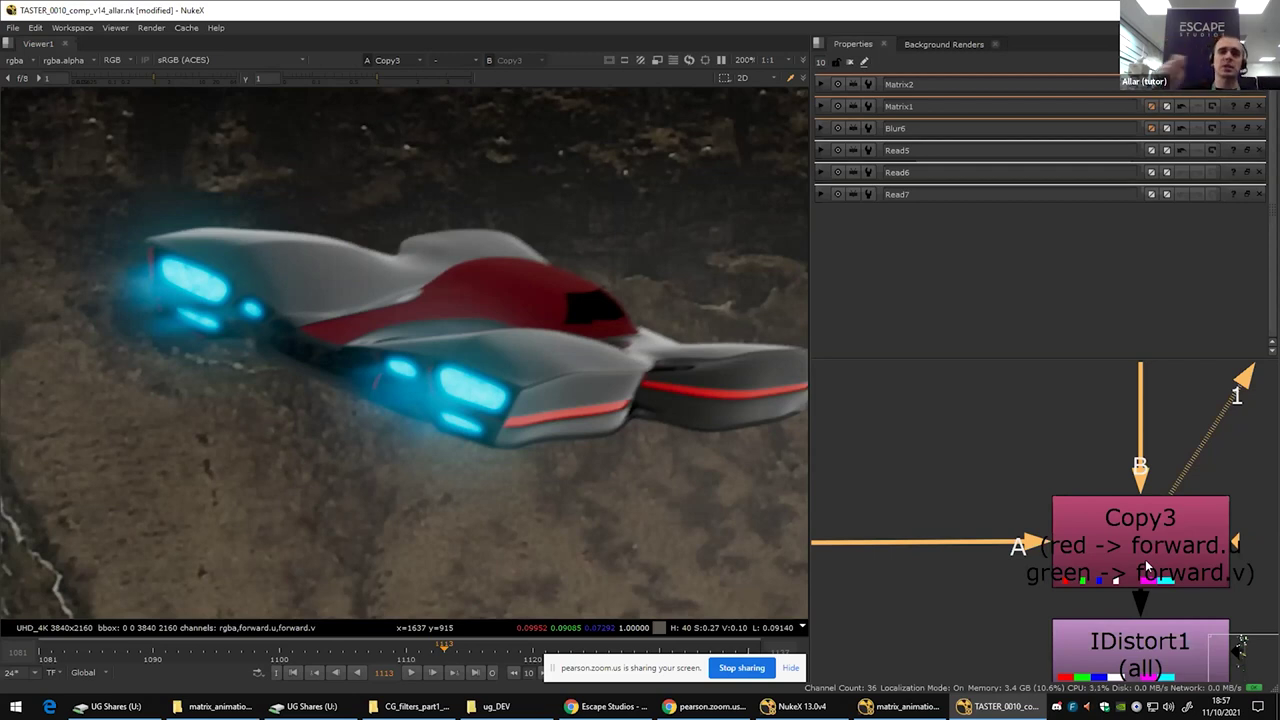
pyautogui.click(1168, 647)
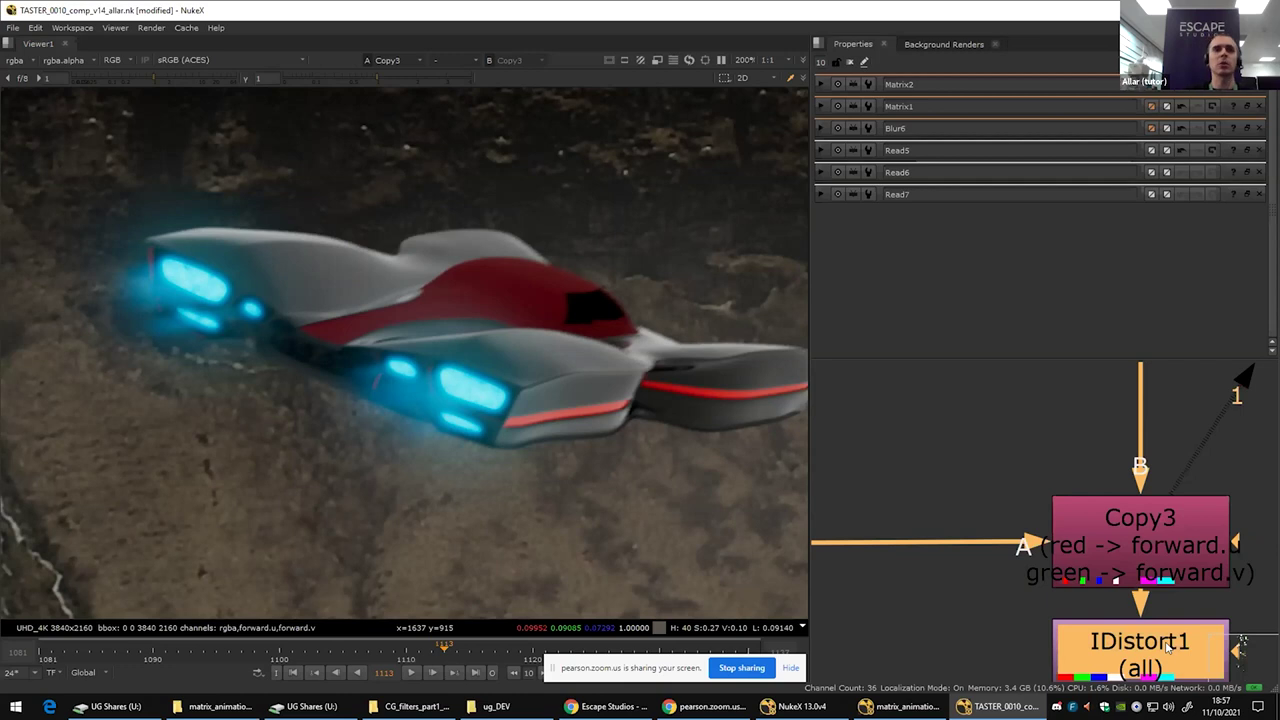
pyautogui.press('1')
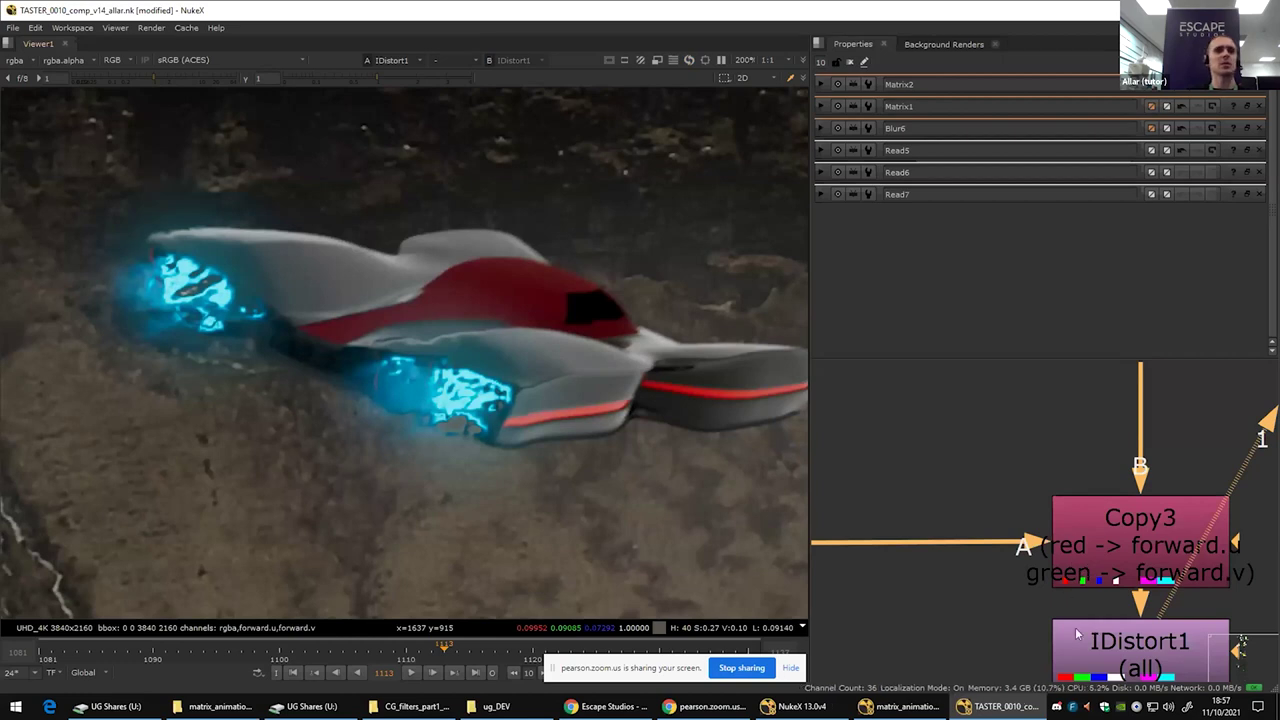
# Step: Toggle IDistort1 off and on to compare the engine distortion, then reduce its UV scale to 34.5
pyautogui.click(1098, 643)
pyautogui.press('d')
pyautogui.press('d')
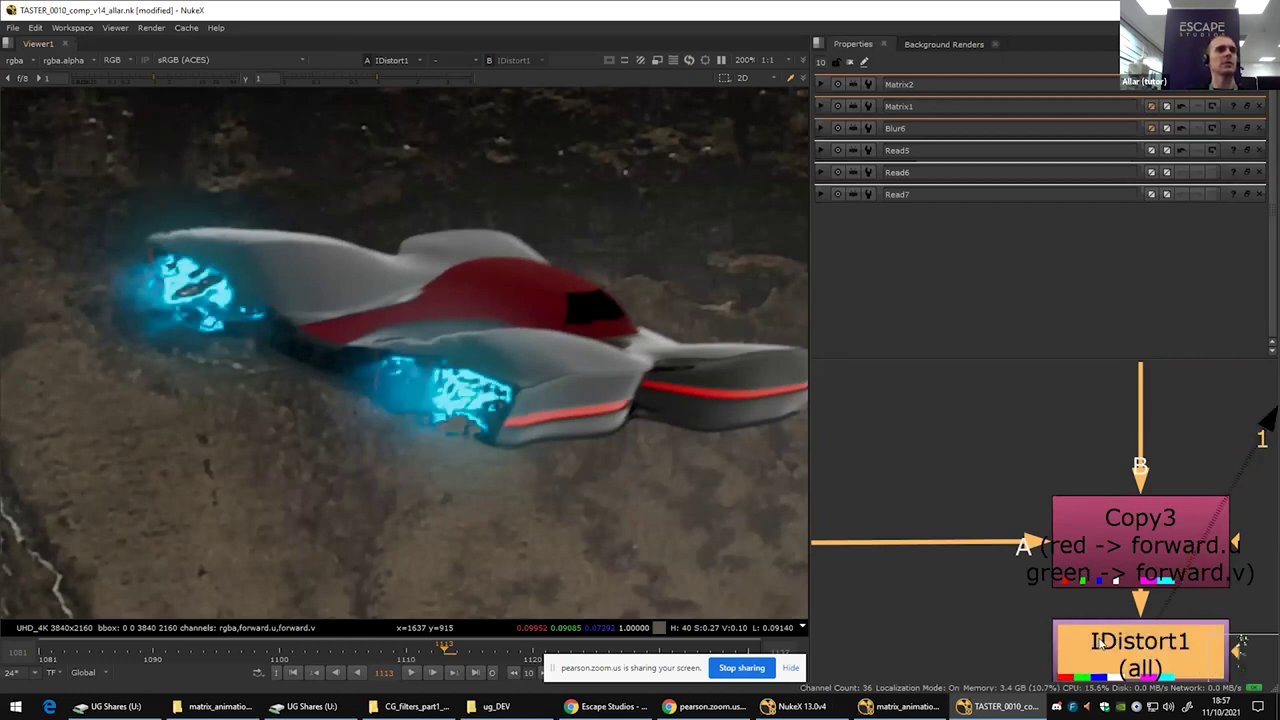
pyautogui.doubleClick(1100, 643)
pyautogui.moveTo(1201, 166); pyautogui.dragTo(1106, 163)
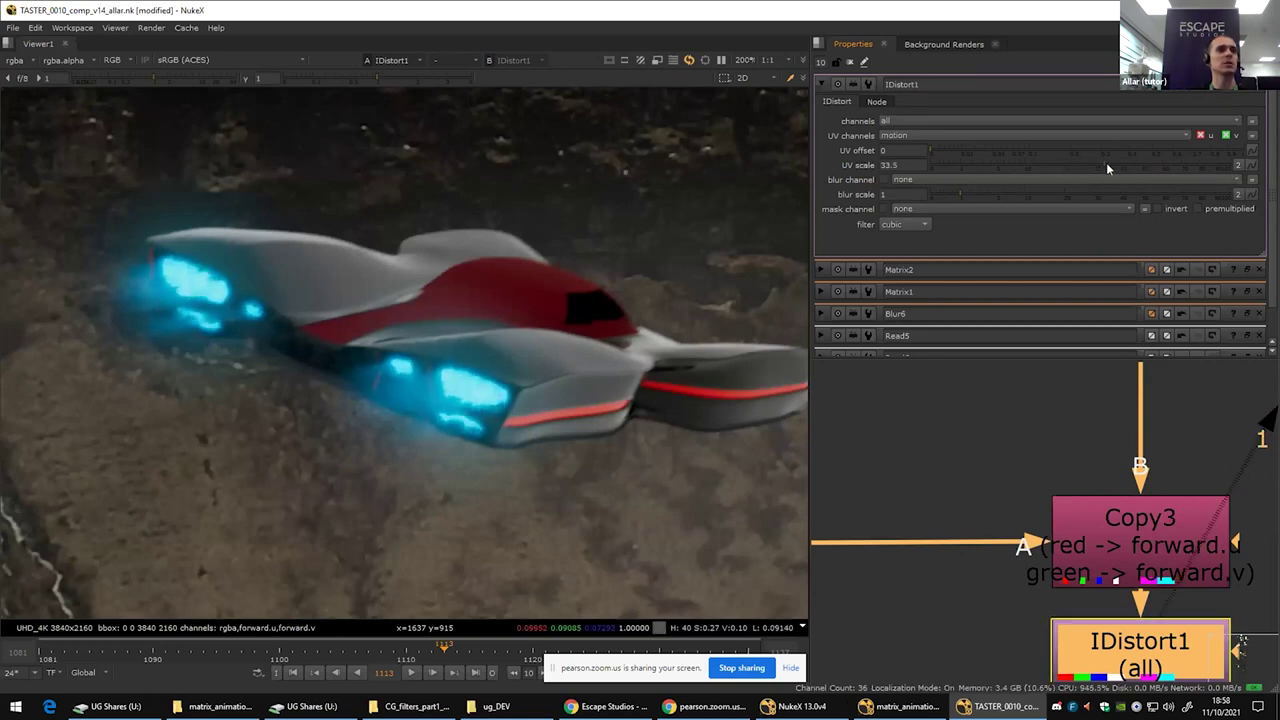
# Step: Limit playback to frames 1102–1113 in Bounce mode and play the heat-haze shot
pyautogui.moveTo(447, 650); pyautogui.dragTo(315, 652)
pyautogui.click(258, 672)
pyautogui.click(270, 633)
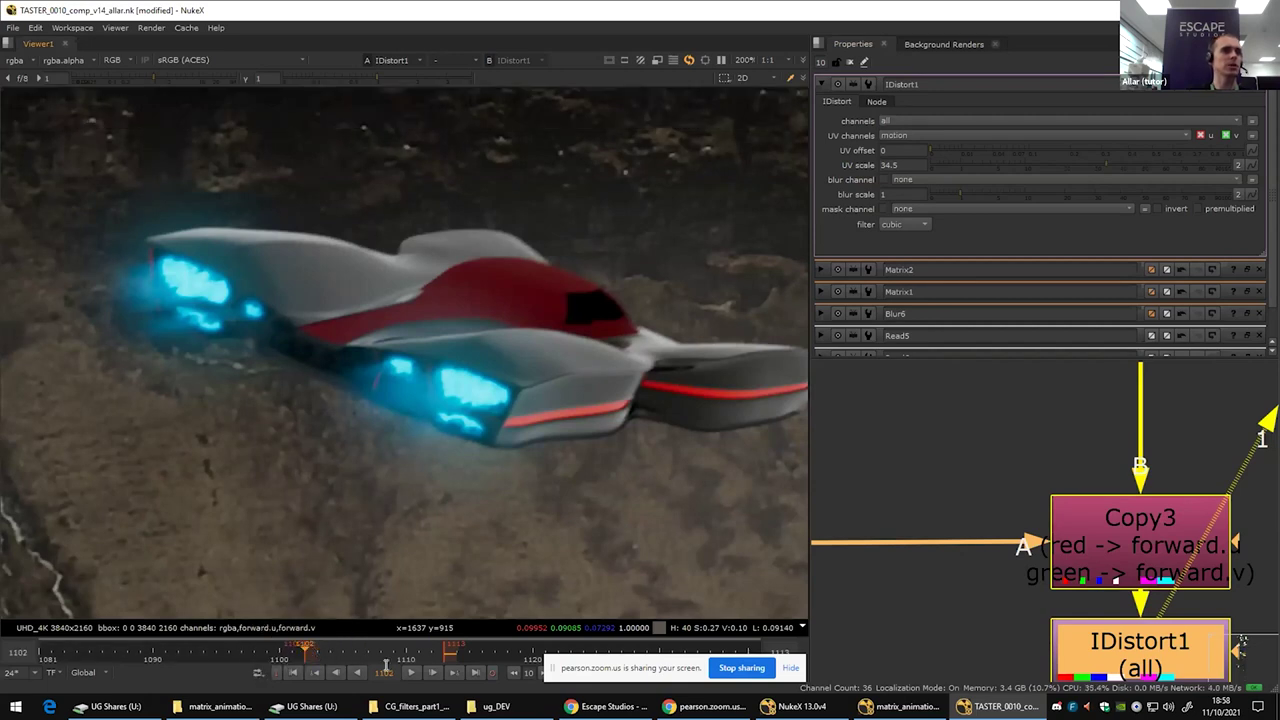
pyautogui.scroll(-2, 377, 515)
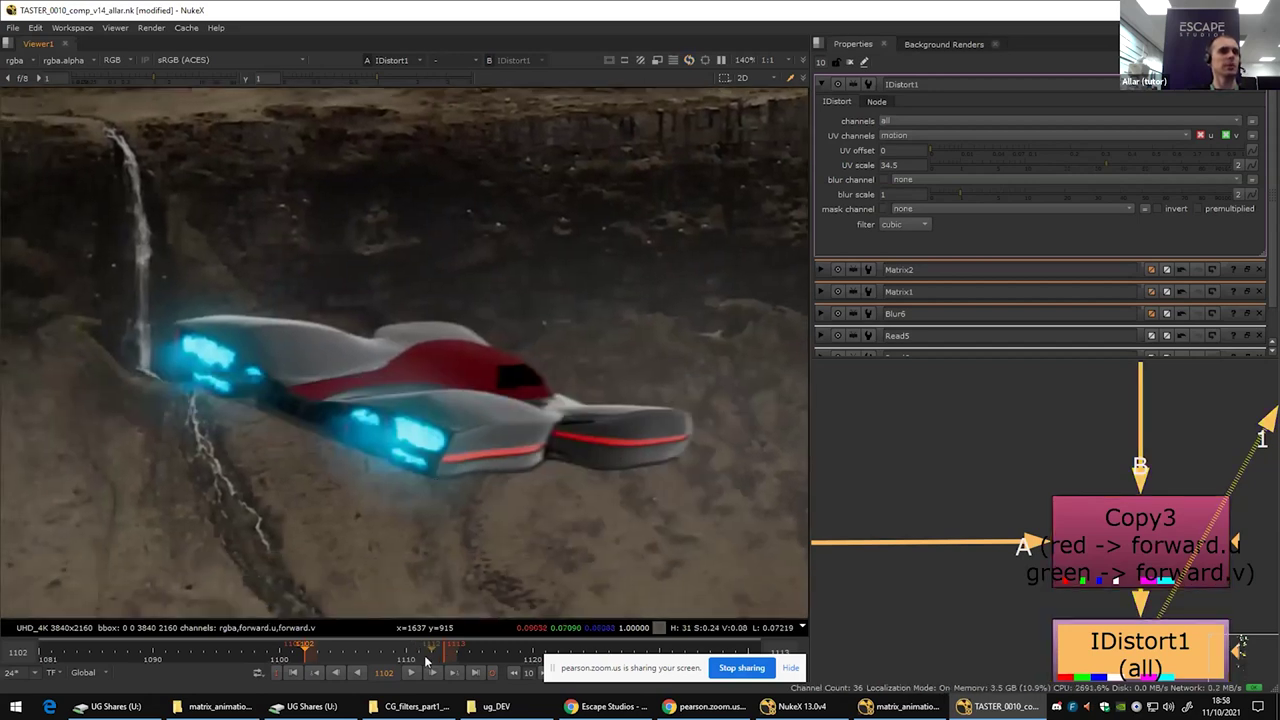
pyautogui.click(410, 673)
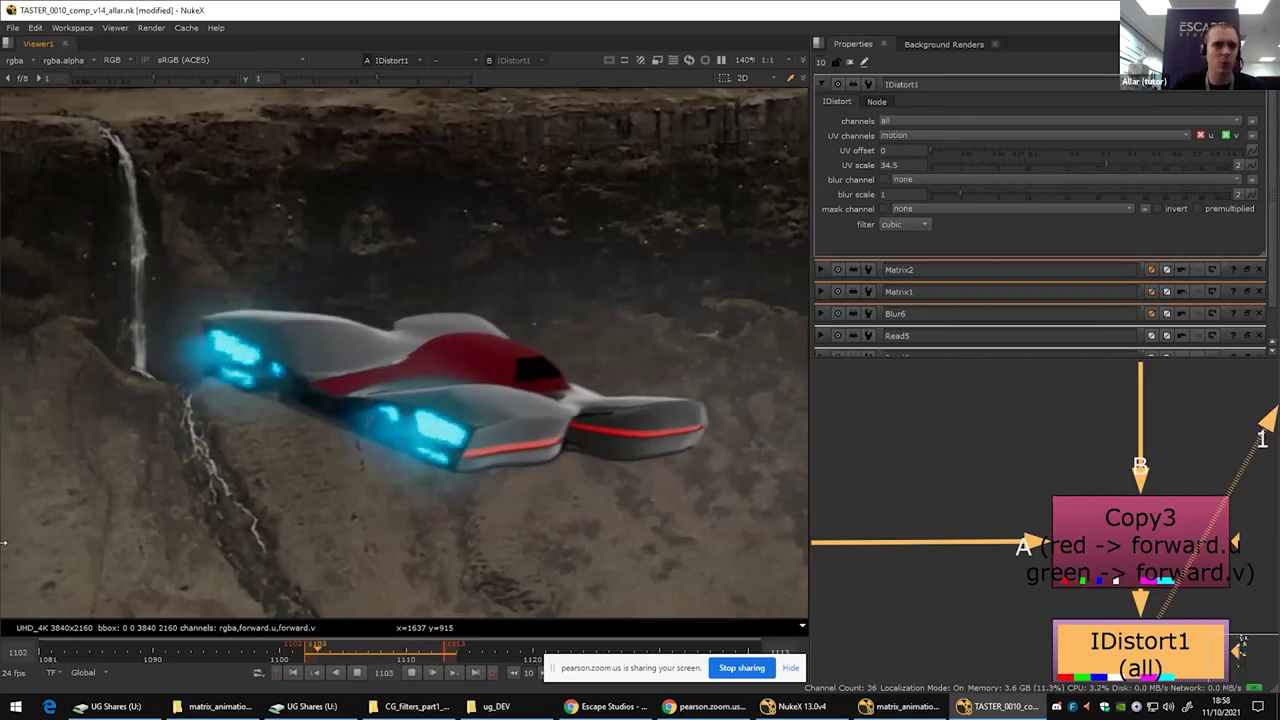
# Step: Set the playback mode to Repeat, then switch to the matrix_animations_v12_ak.nk script
pyautogui.click(258, 673)
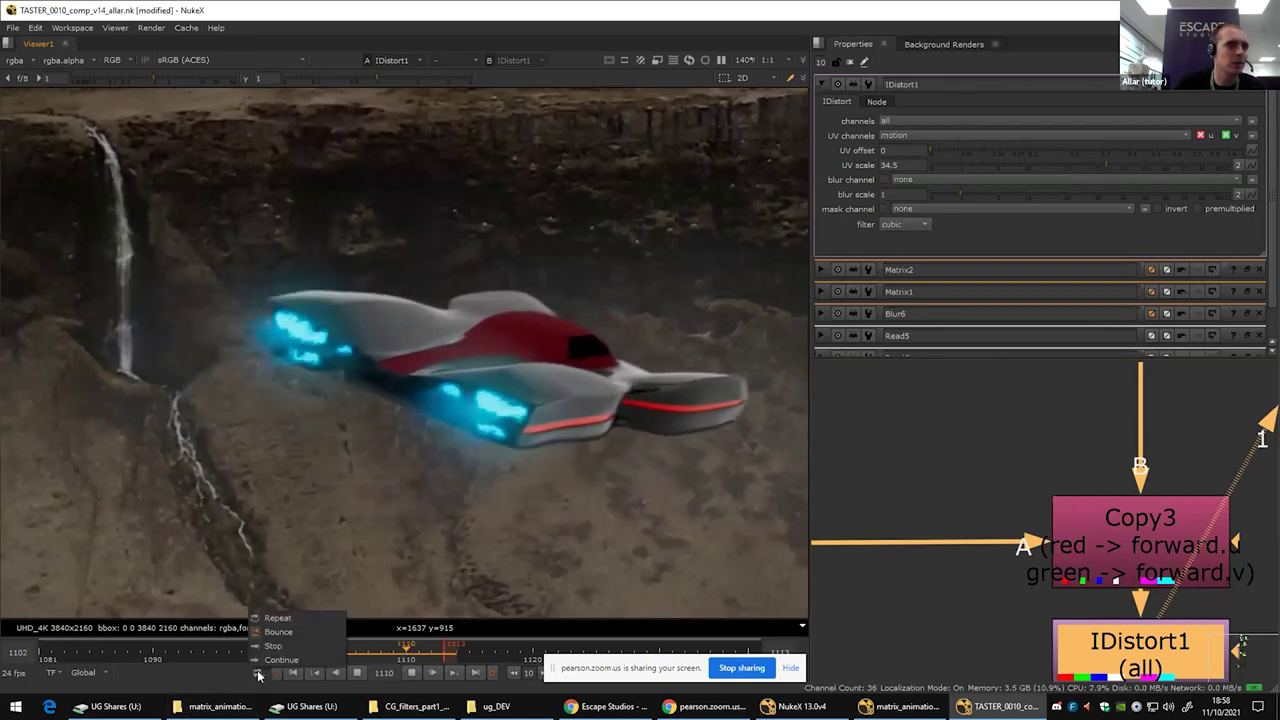
pyautogui.click(277, 619)
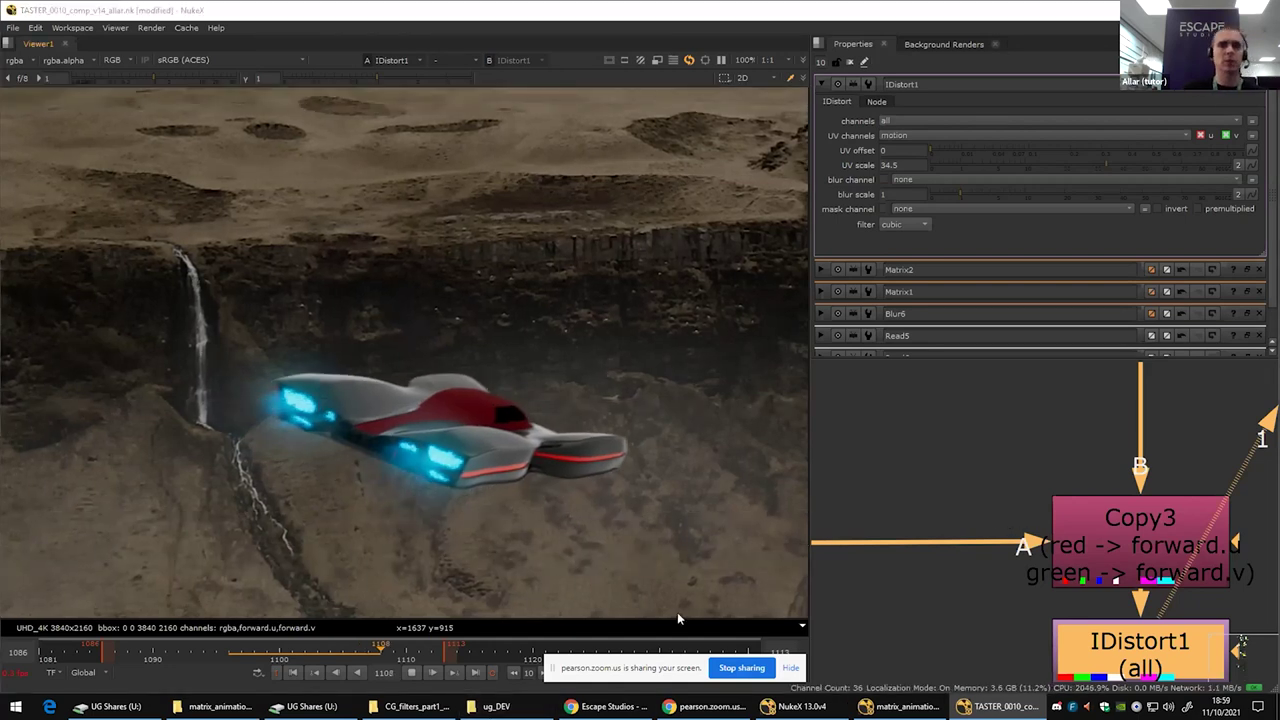
pyautogui.hotkey('alt', 'Tab')
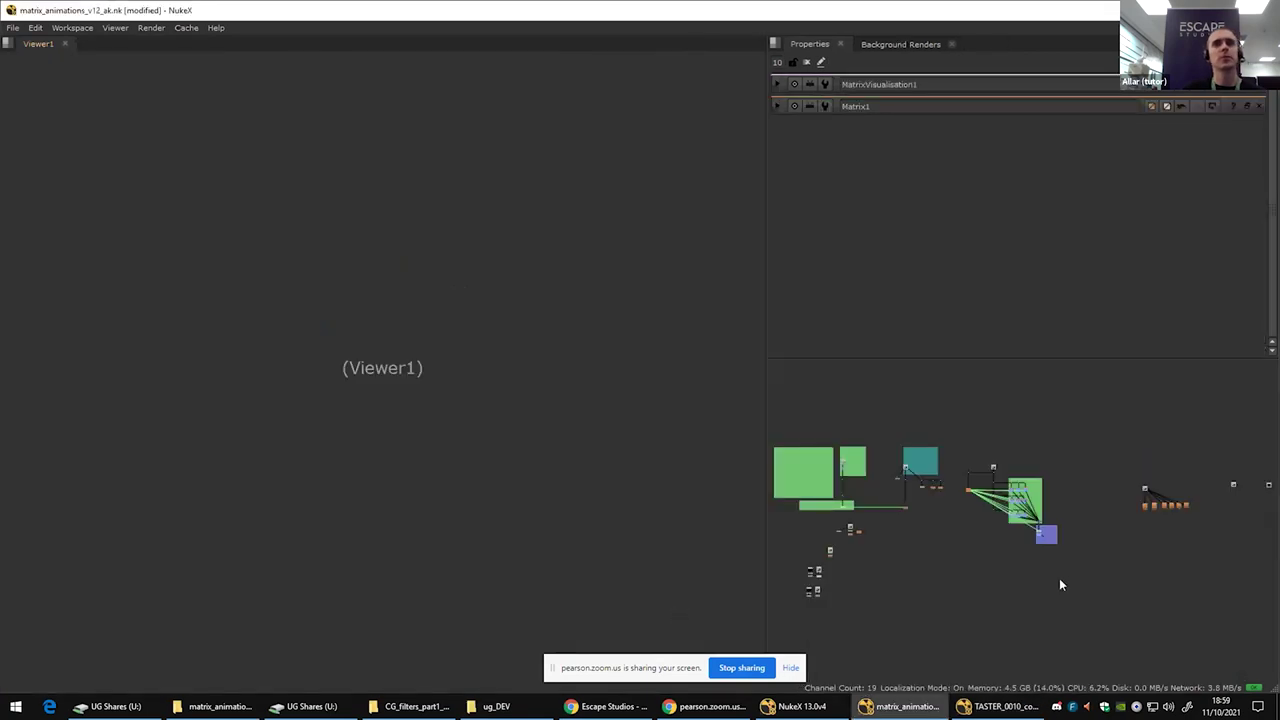
# Step: Paste a copy of the berlin.JPG Read node in the empty space beside the 3x3 Matrix network and view it
pyautogui.scroll(6, 1030, 515)
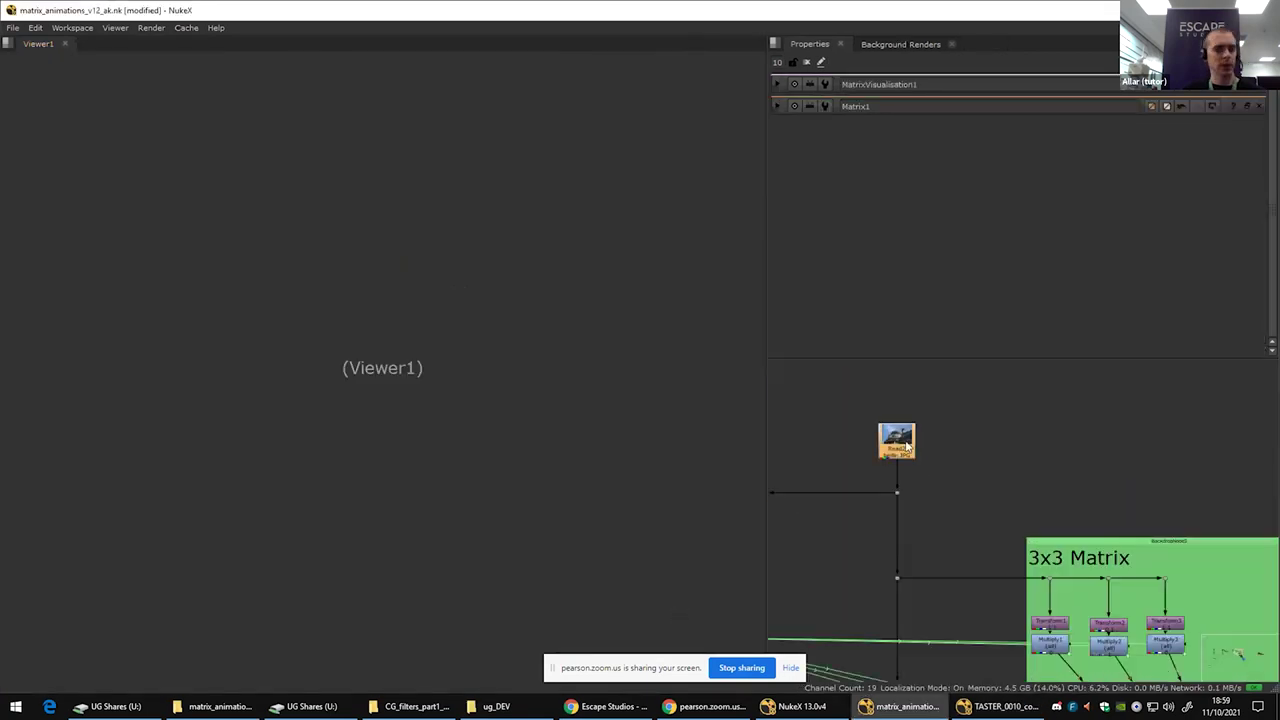
pyautogui.scroll(-2, 946, 442)
pyautogui.scroll(2, 1067, 509)
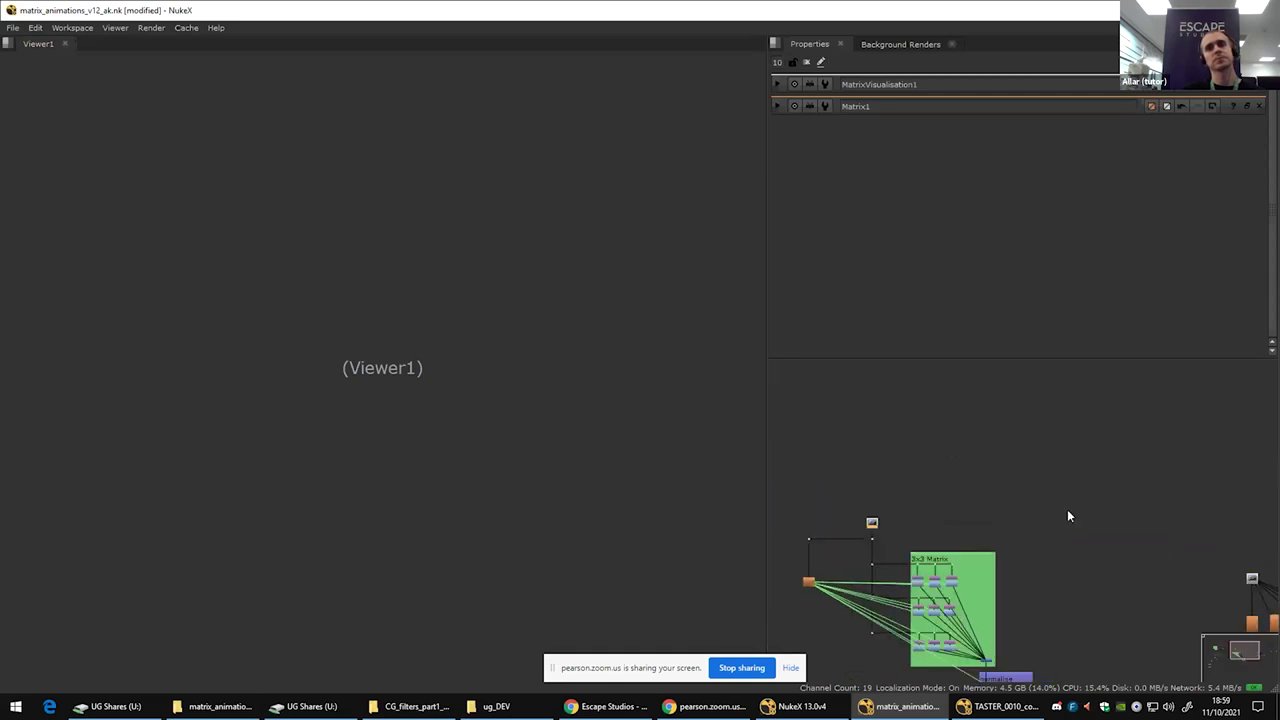
pyautogui.click(1097, 519)
pyautogui.press('1')
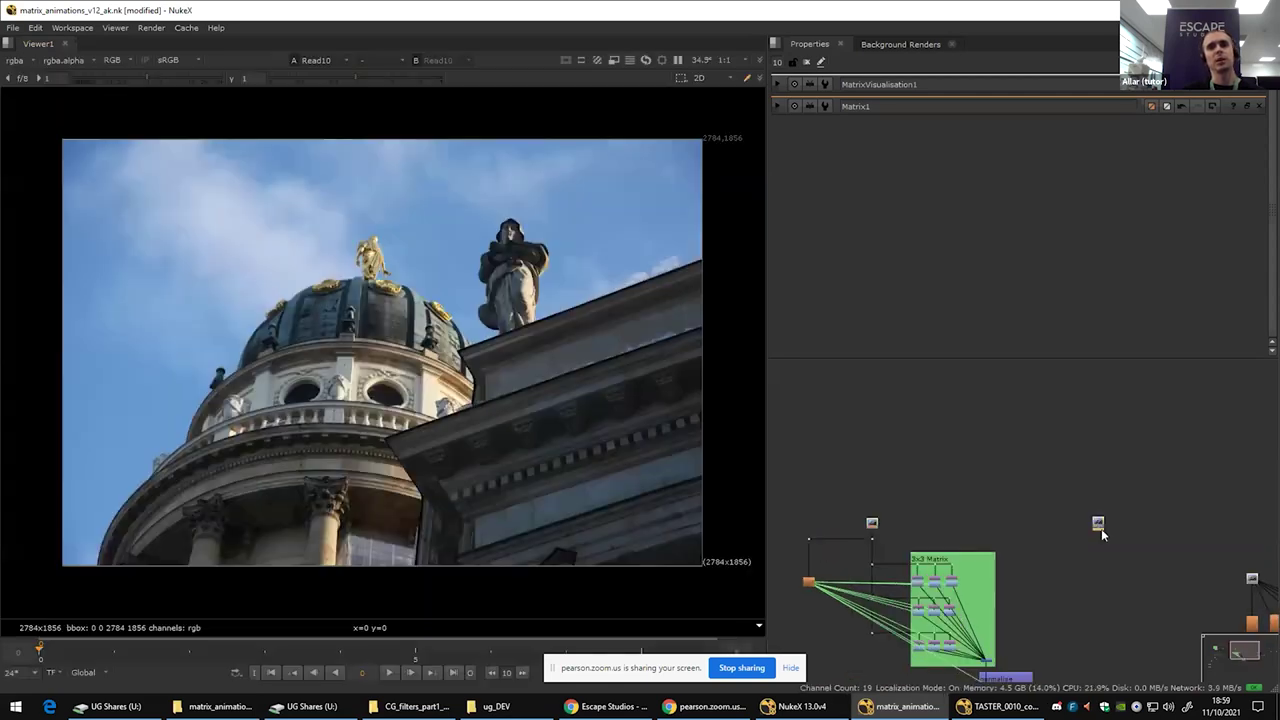
pyautogui.scroll(3, 1107, 532)
pyautogui.moveTo(1130, 547); pyautogui.dragTo(1144, 571)
pyautogui.scroll(-2, 1109, 559)
pyautogui.scroll(5, 1094, 540)
# Step: Add a ColorMatrix node to the berlin.JPG Read node and space it slightly below
pyautogui.click(964, 502)
pyautogui.press('Tab')
pyautogui.write('matrix')
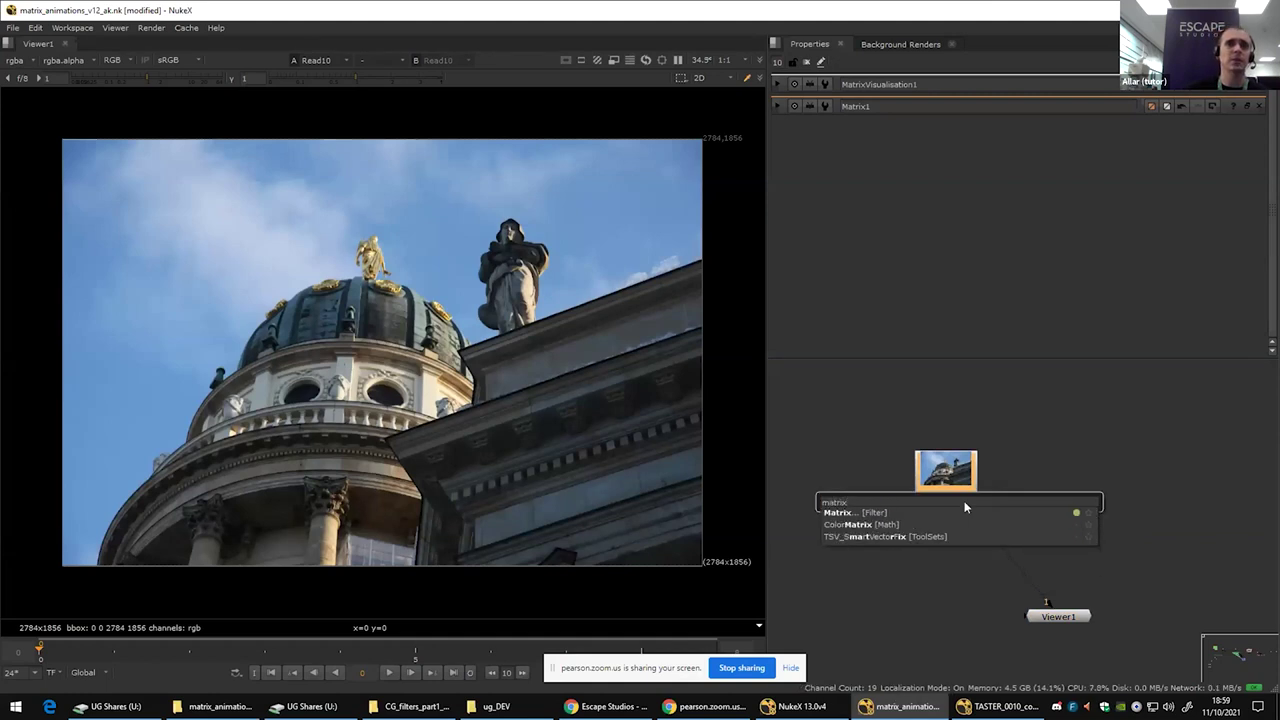
pyautogui.press('Down')
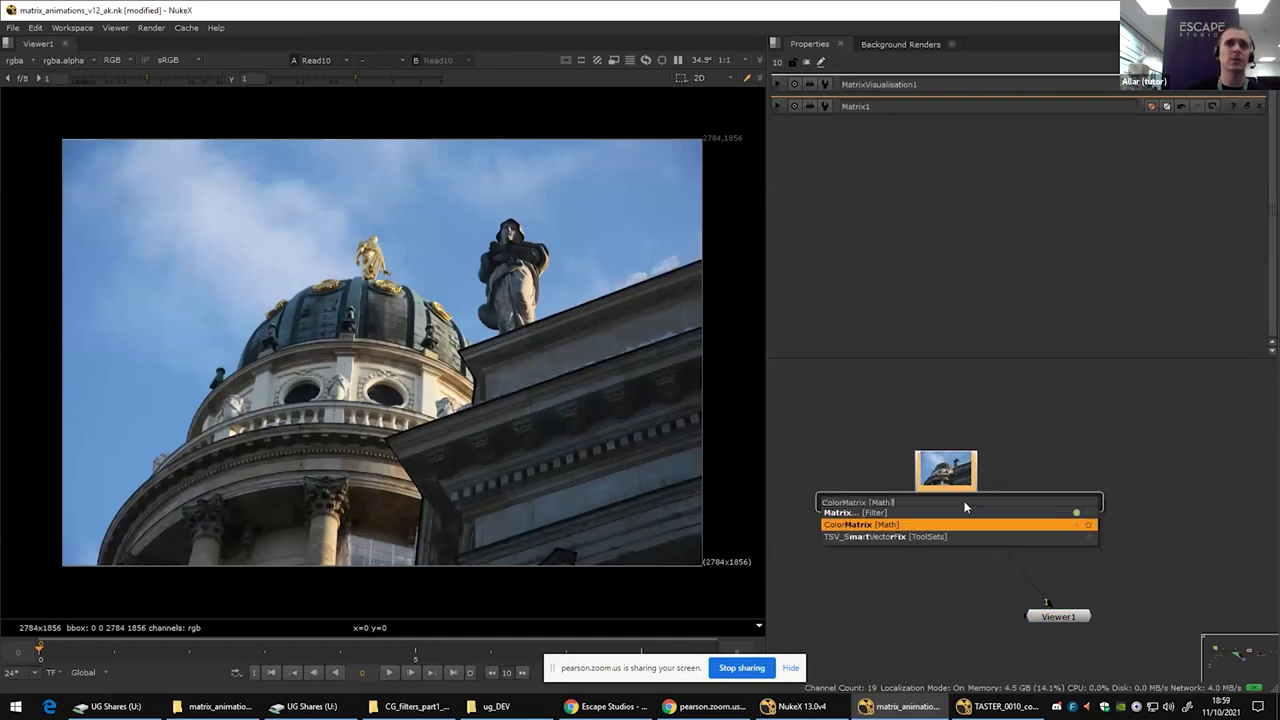
pyautogui.press('Return')
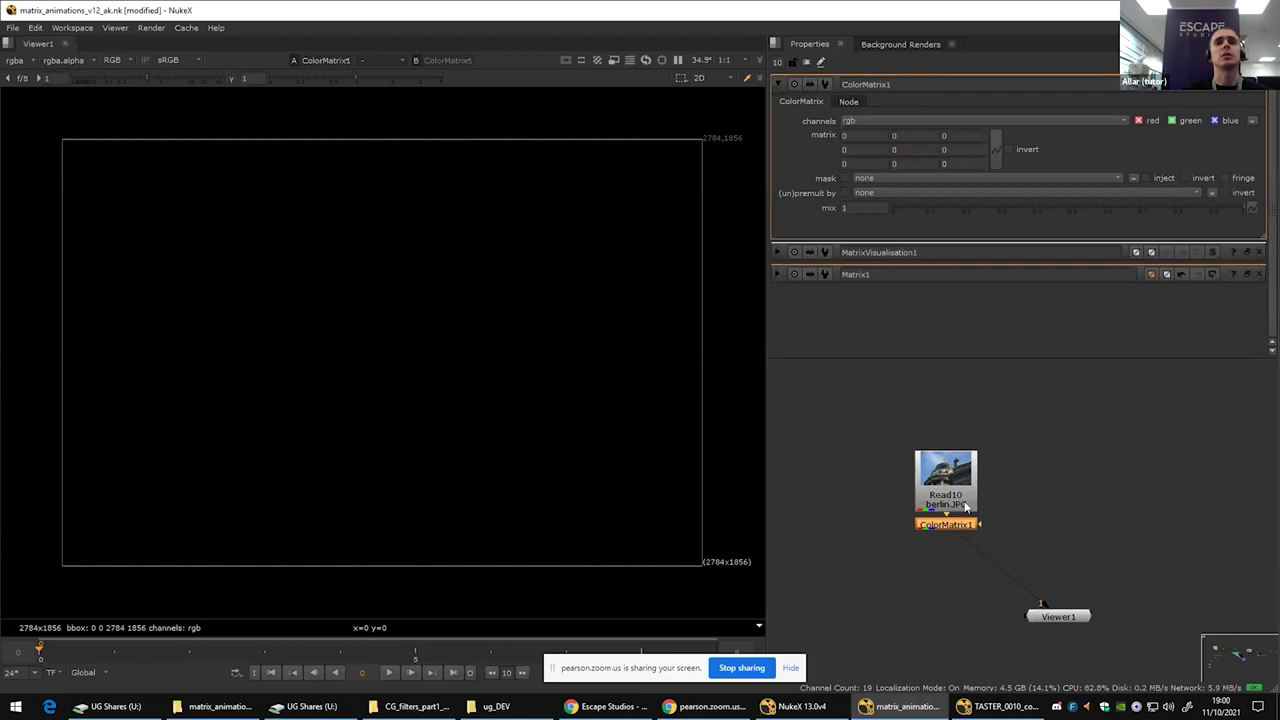
pyautogui.moveTo(967, 524); pyautogui.dragTo(964, 544)
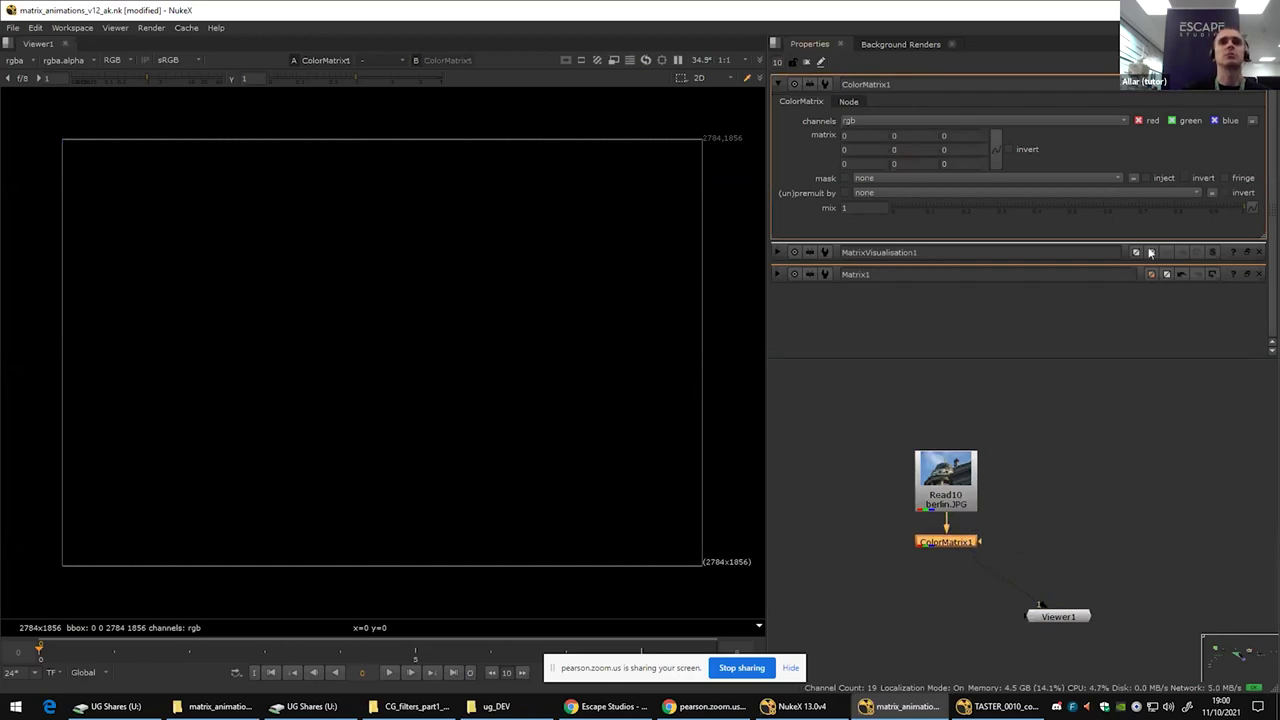
# Step: Set the three diagonal values of ColorMatrix1 to 1 and sample a sky pixel between the two statues
pyautogui.click(851, 134)
pyautogui.write('1')
pyautogui.click(900, 149)
pyautogui.write('1')
pyautogui.click(955, 163)
pyautogui.write('1')
pyautogui.press('Return')
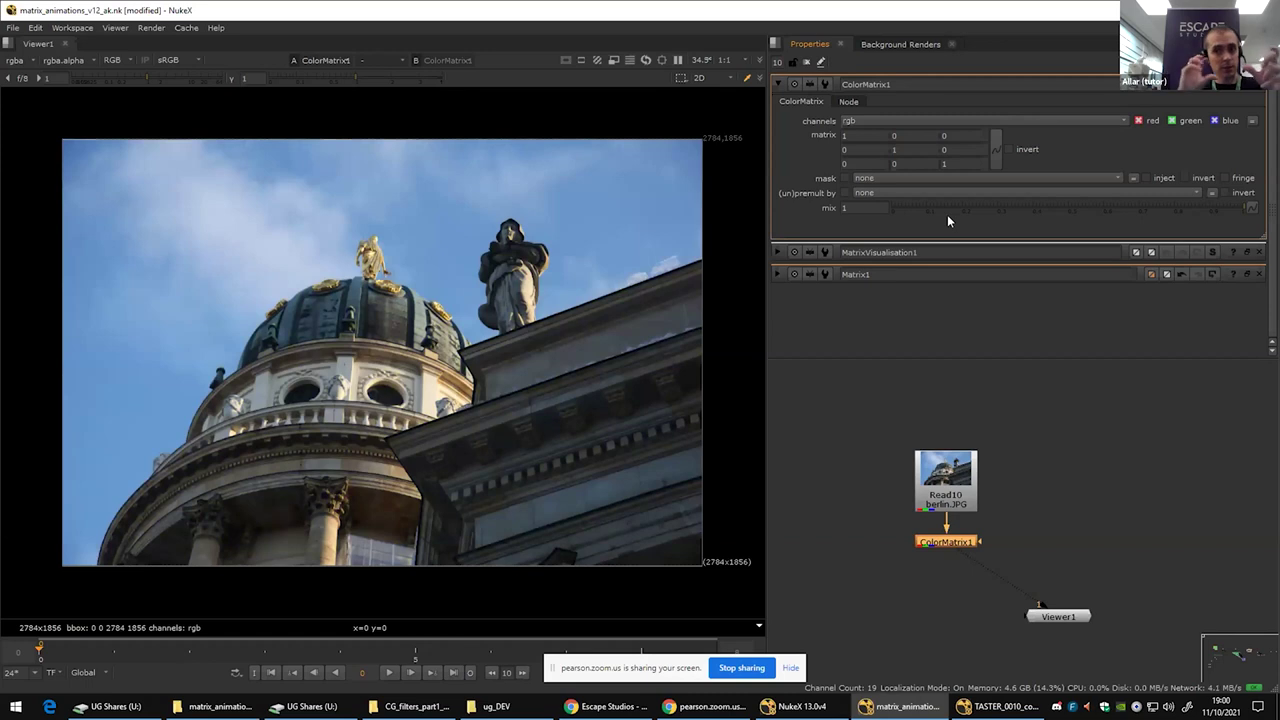
pyautogui.scroll(10, 474, 239)
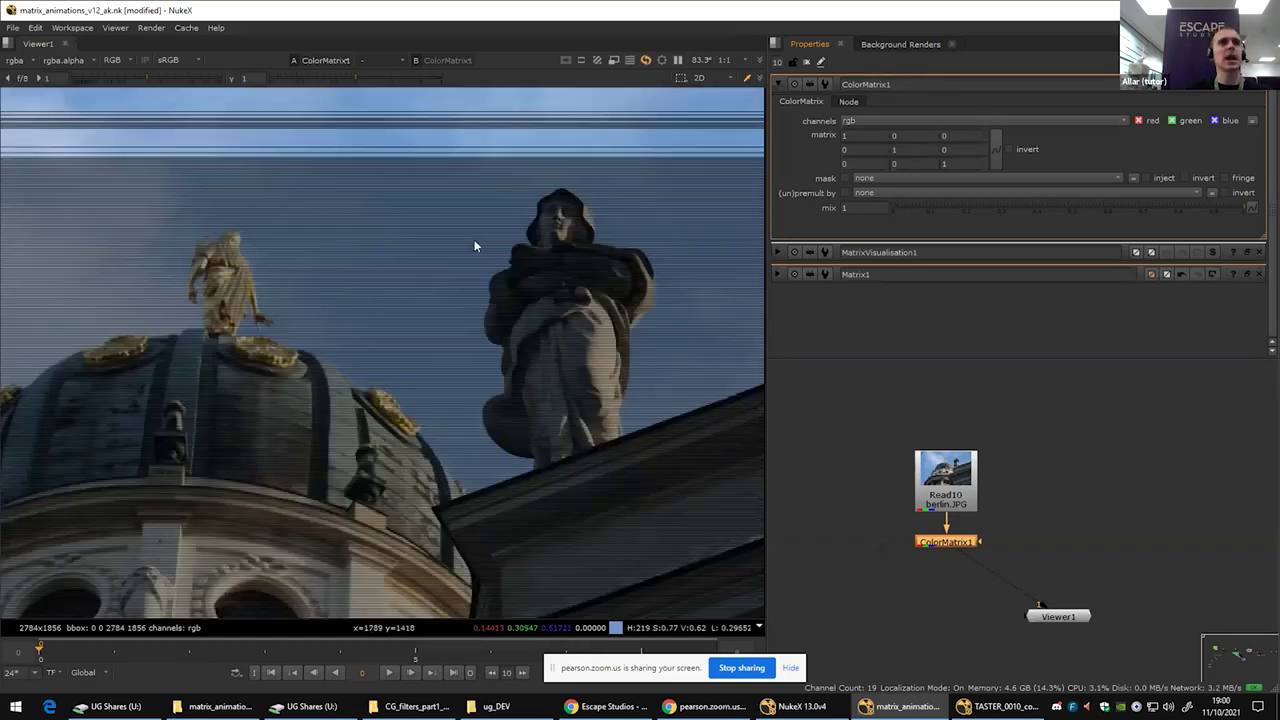
pyautogui.keyDown('ctrl'); pyautogui.click(473, 290); pyautogui.keyUp('ctrl')
pyautogui.scroll(3, 485, 335)
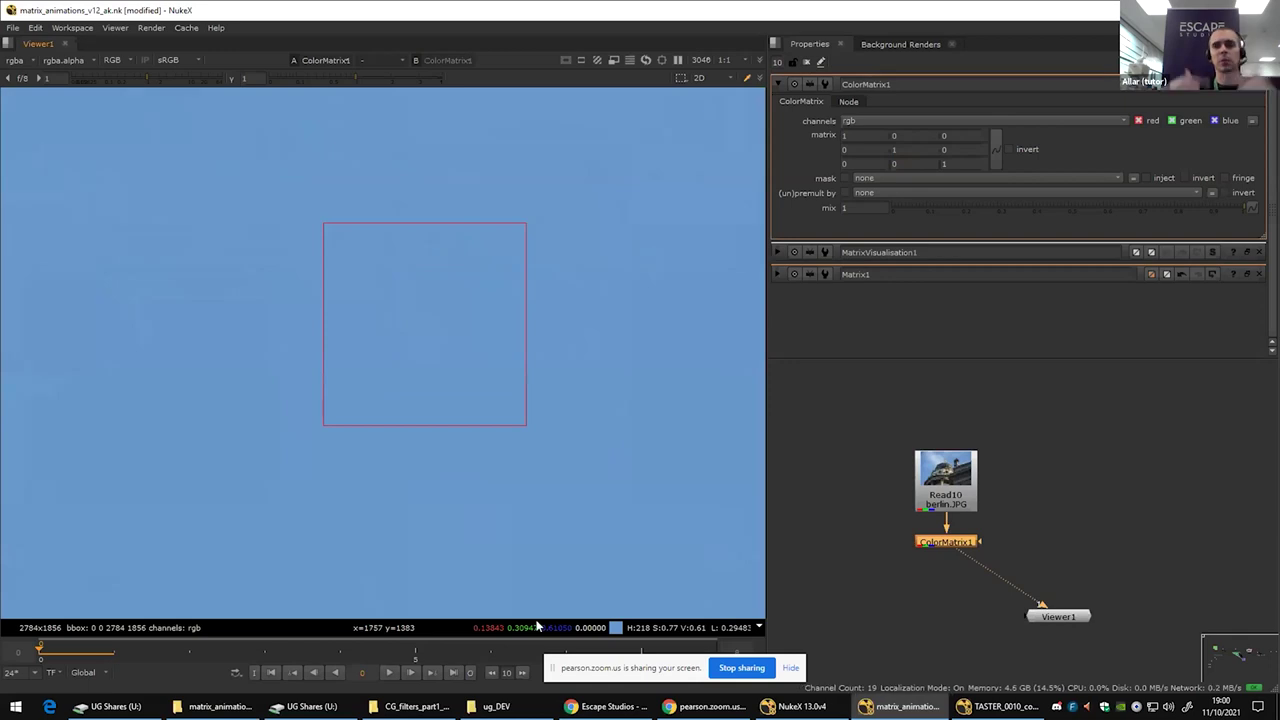
# Step: Move ColorMatrix1 away from Read10 and add a PositionToPoints node to Read10
pyautogui.scroll(-4, 956, 582)
pyautogui.moveTo(956, 582); pyautogui.dragTo(1097, 505)
pyautogui.scroll(4, 1042, 513)
pyautogui.scroll(-1, 1040, 470)
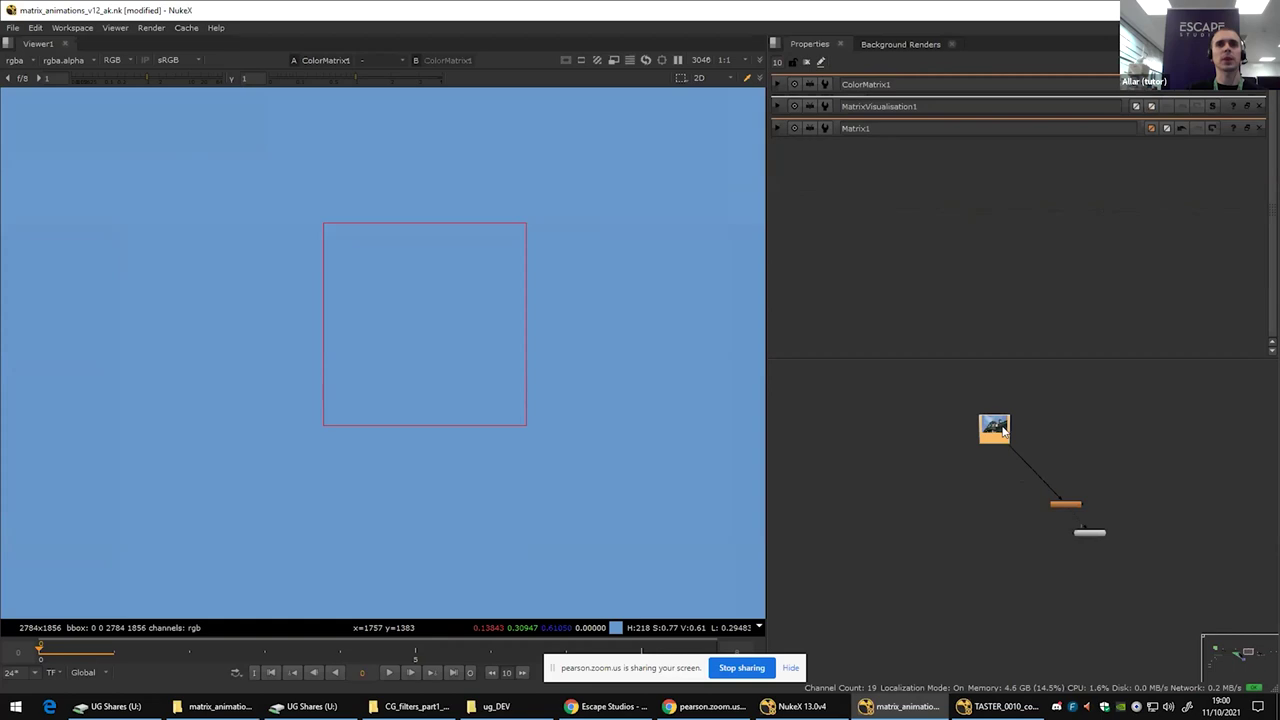
pyautogui.press('Tab')
pyautogui.write('posit')
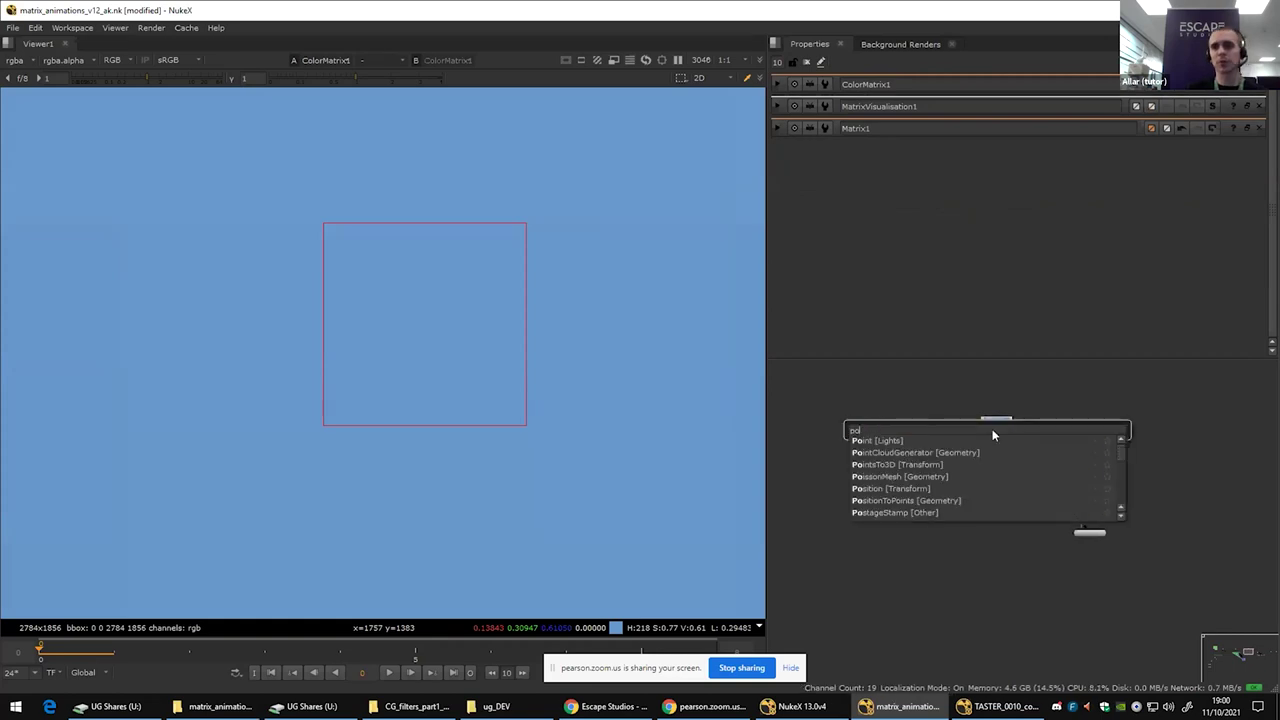
pyautogui.press('Down')
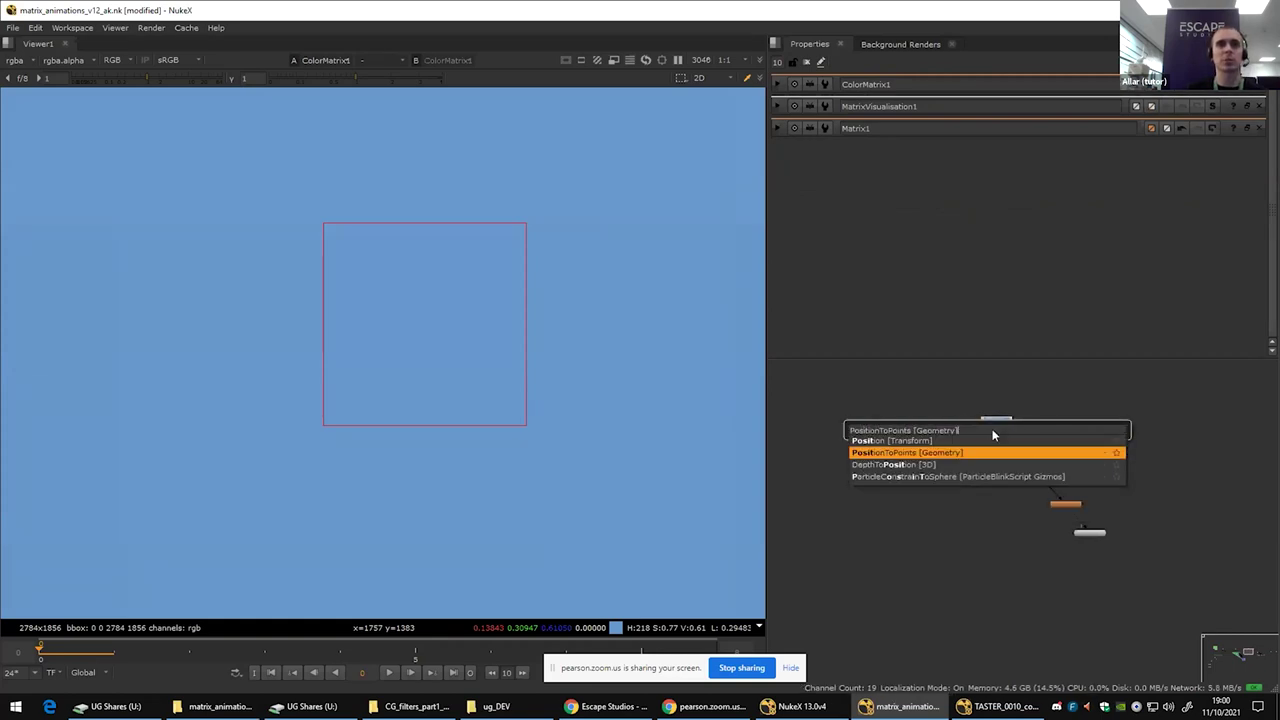
pyautogui.press('Return')
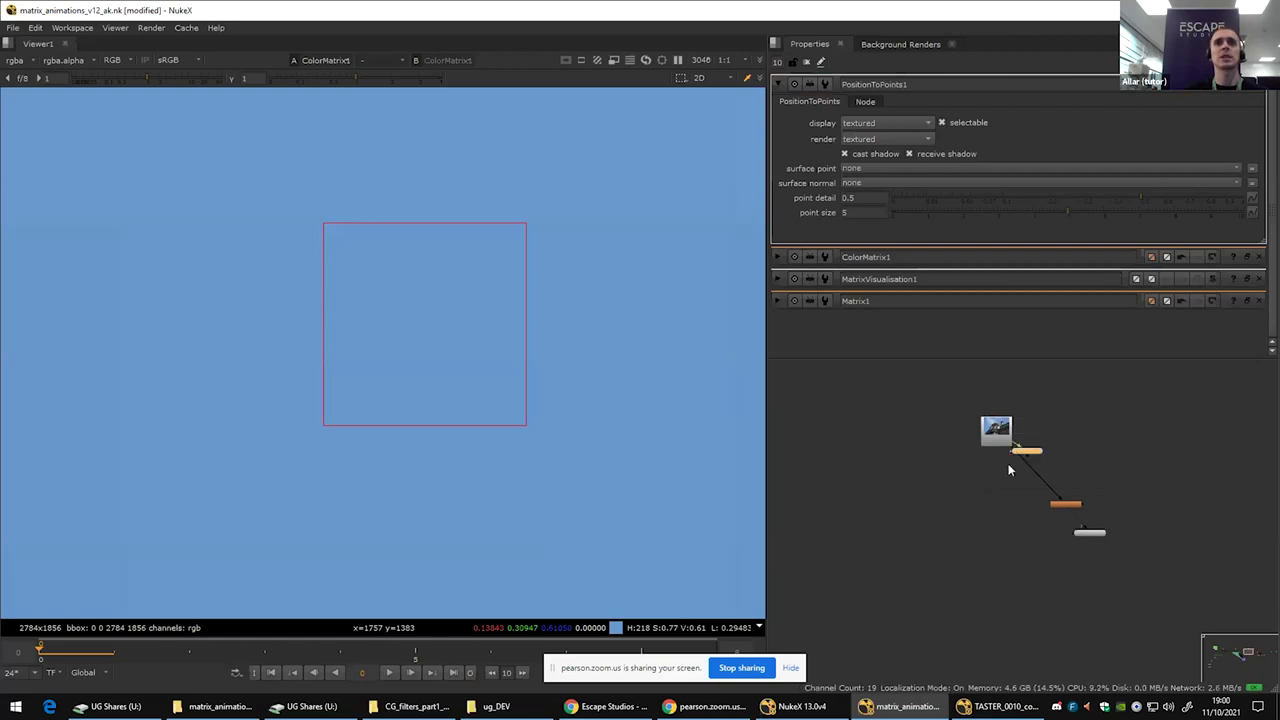
# Step: Connect the pos input of PositionToPoints1 to Read10, display the node in the 3D viewer and open its properties
pyautogui.click(945, 498)
pyautogui.scroll(3, 945, 498)
pyautogui.scroll(2, 943, 497)
pyautogui.moveTo(925, 503); pyautogui.dragTo(1089, 389)
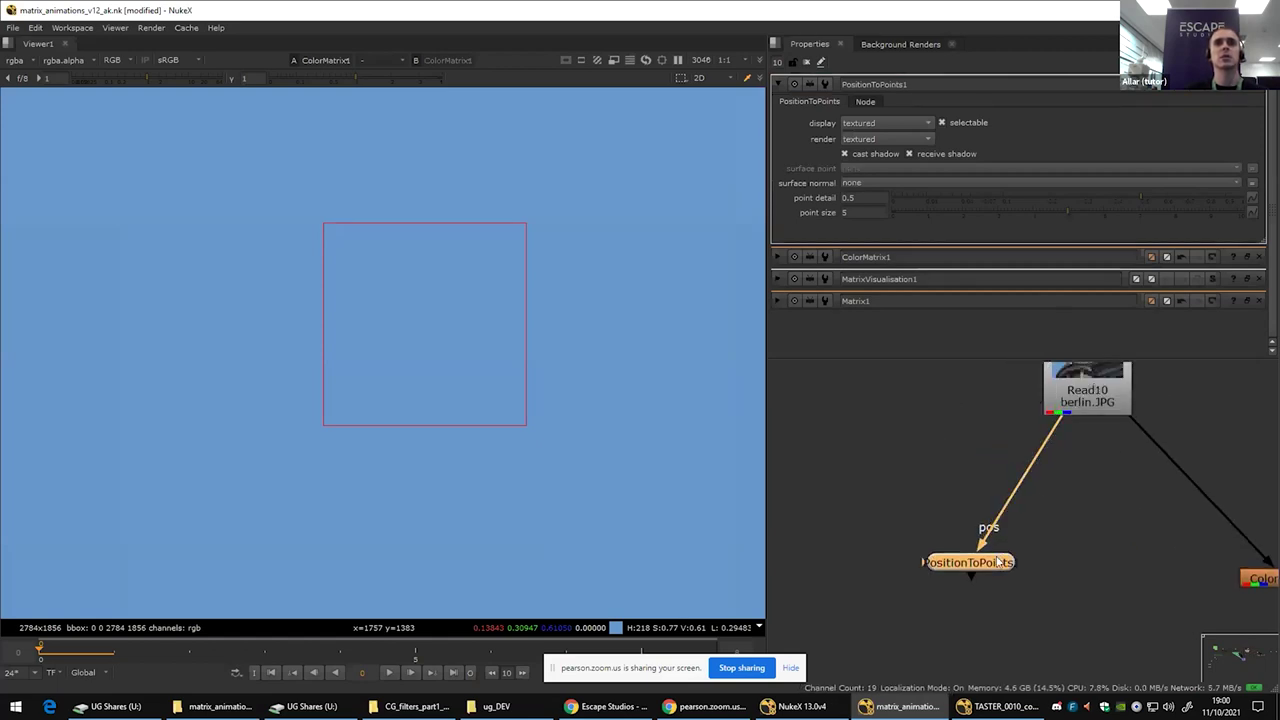
pyautogui.moveTo(996, 562); pyautogui.dragTo(996, 565)
pyautogui.press('1')
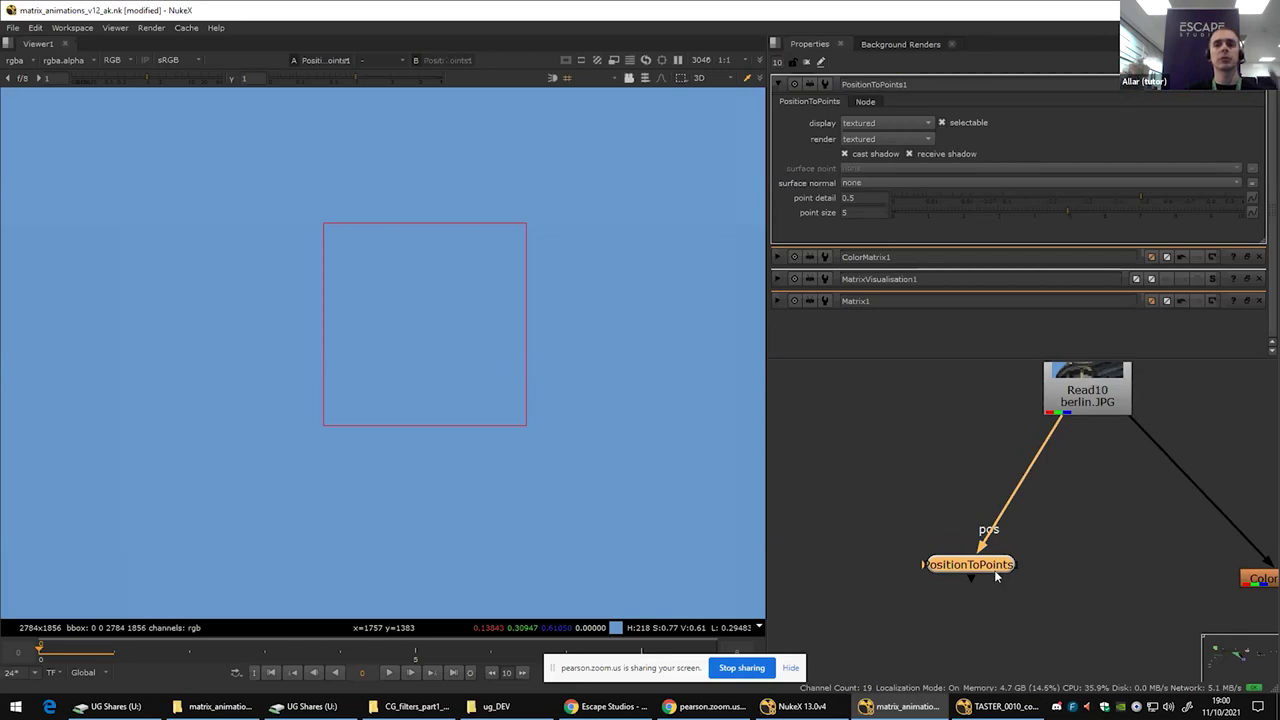
pyautogui.click(995, 575)
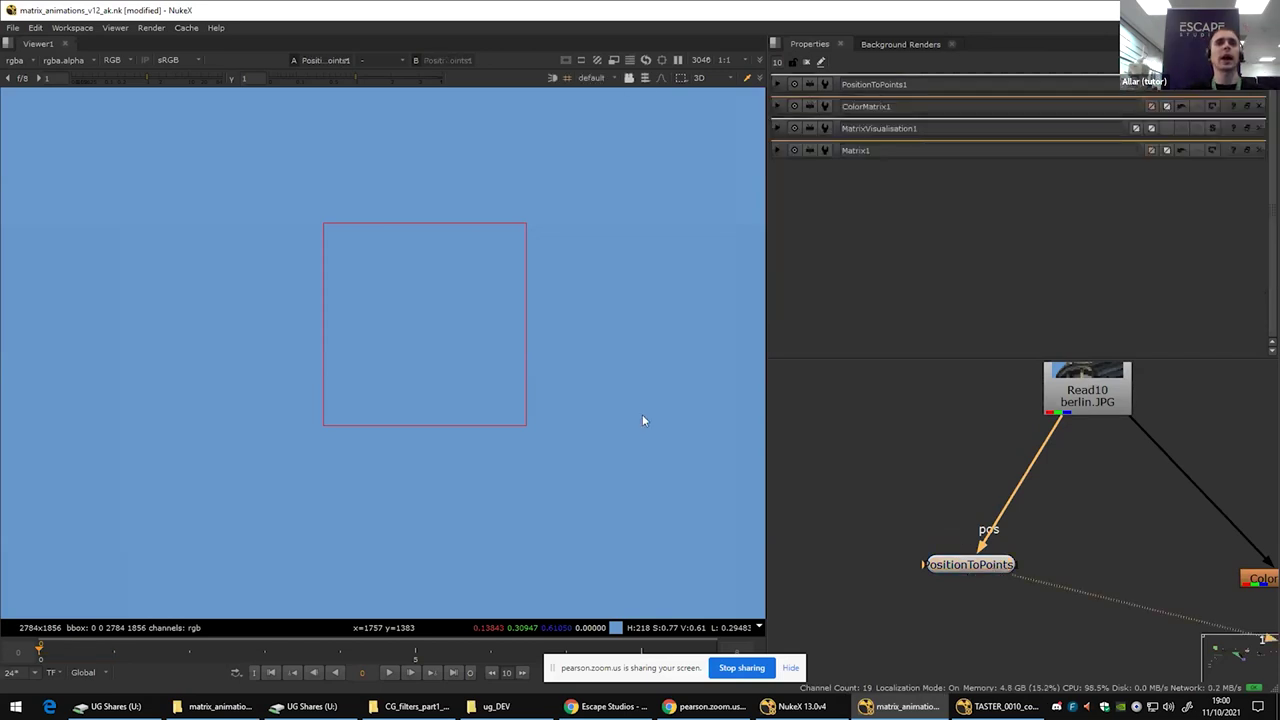
pyautogui.press('Tab')
pyautogui.doubleClick(965, 566)
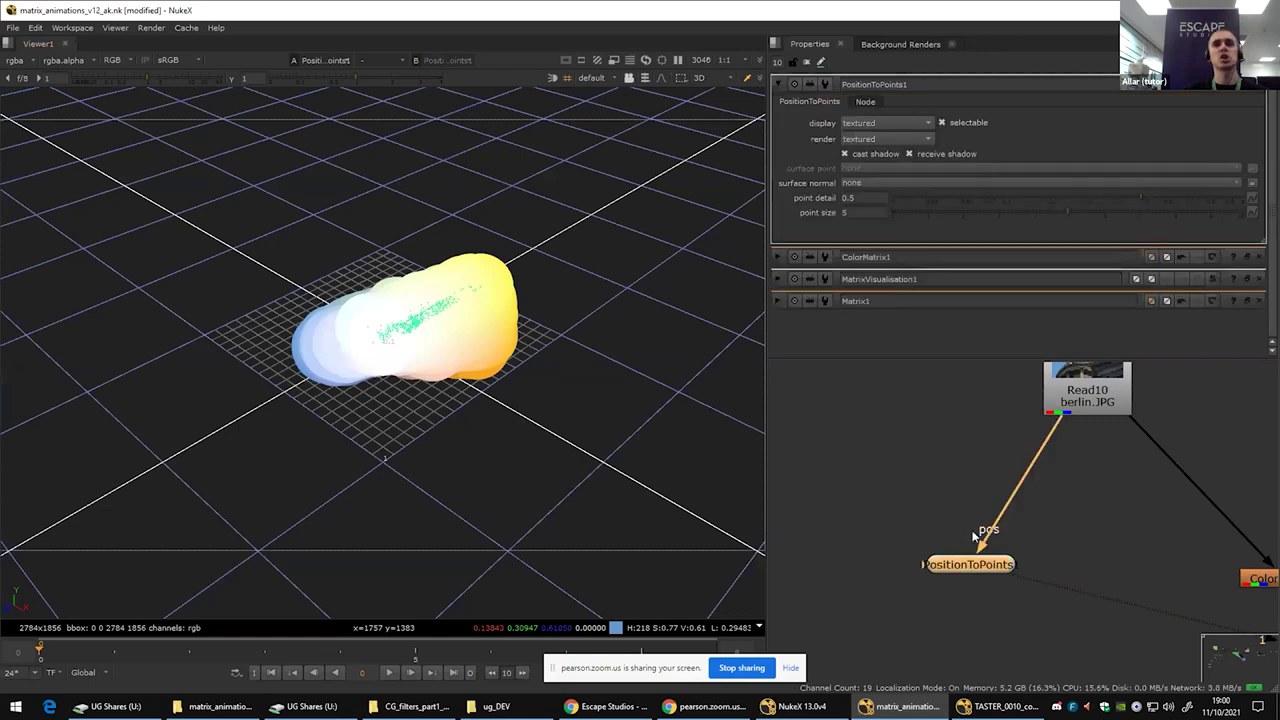
# Step: Reduce the PositionToPoints1 point size through 0.3 and 0.1 to a fine size that separates the points, and inspect the cloud up close
pyautogui.click(900, 214)
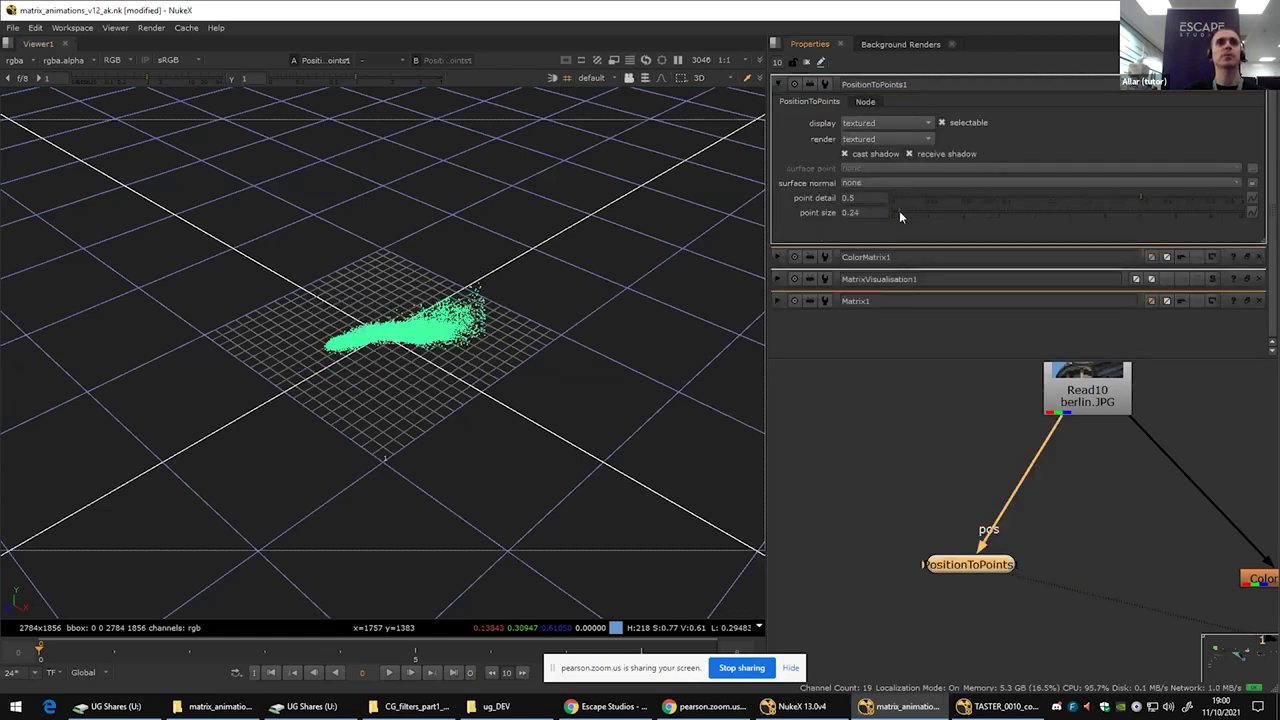
pyautogui.write('0.3')
pyautogui.press('Return')
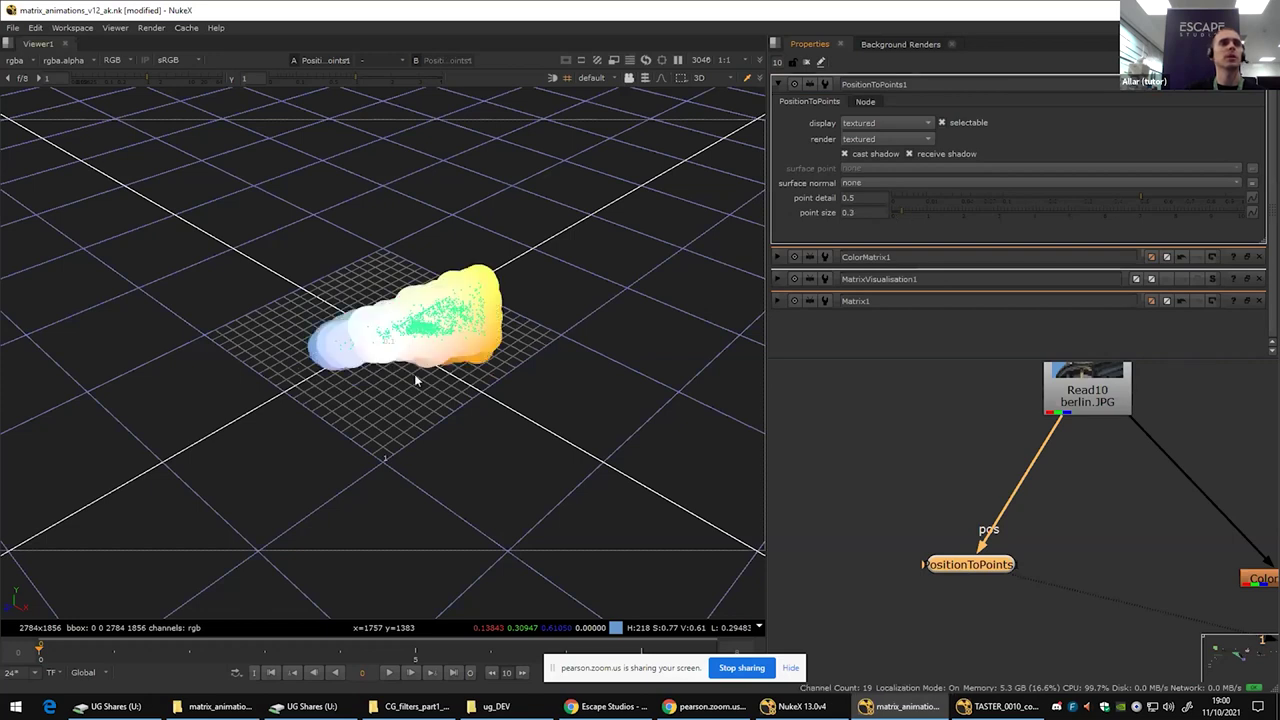
pyautogui.click(894, 212)
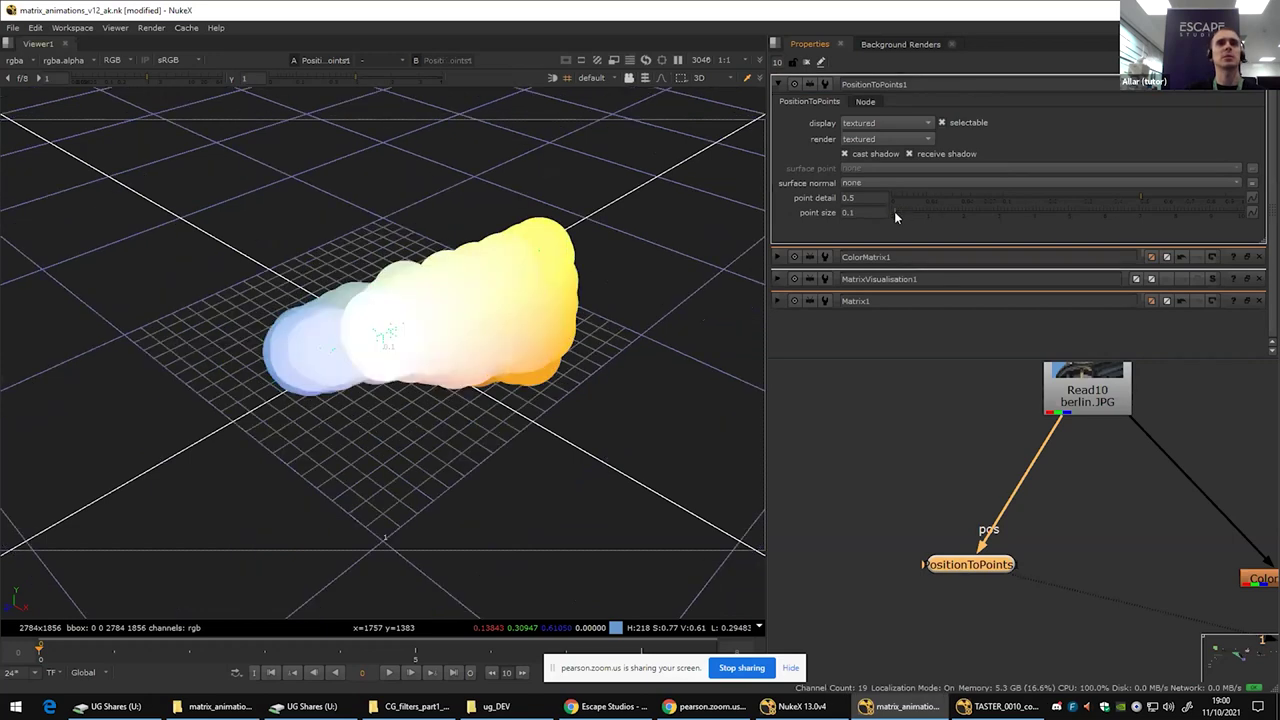
pyautogui.click(856, 213)
pyautogui.doubleClick(853, 213)
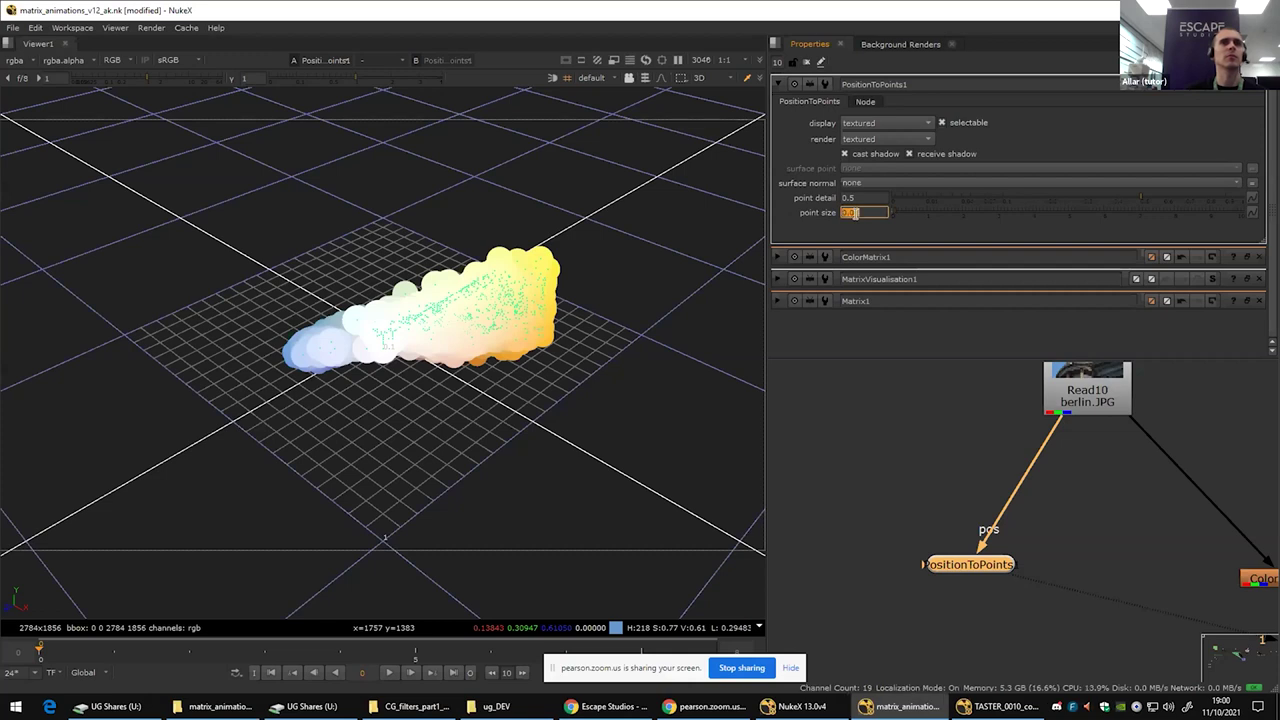
pyautogui.write('0.01')
pyautogui.press('Return')
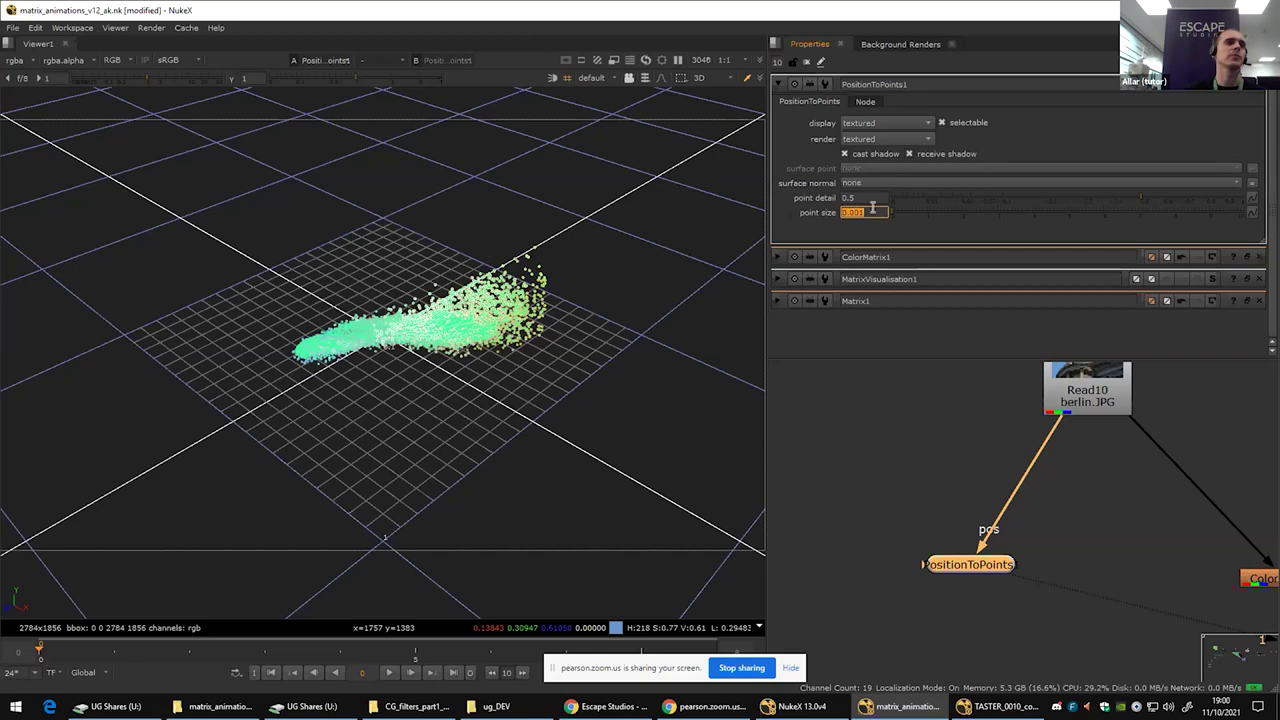
pyautogui.click(575, 372)
pyautogui.scroll(3, 413, 394)
pyautogui.moveTo(413, 383); pyautogui.dragTo(505, 408)
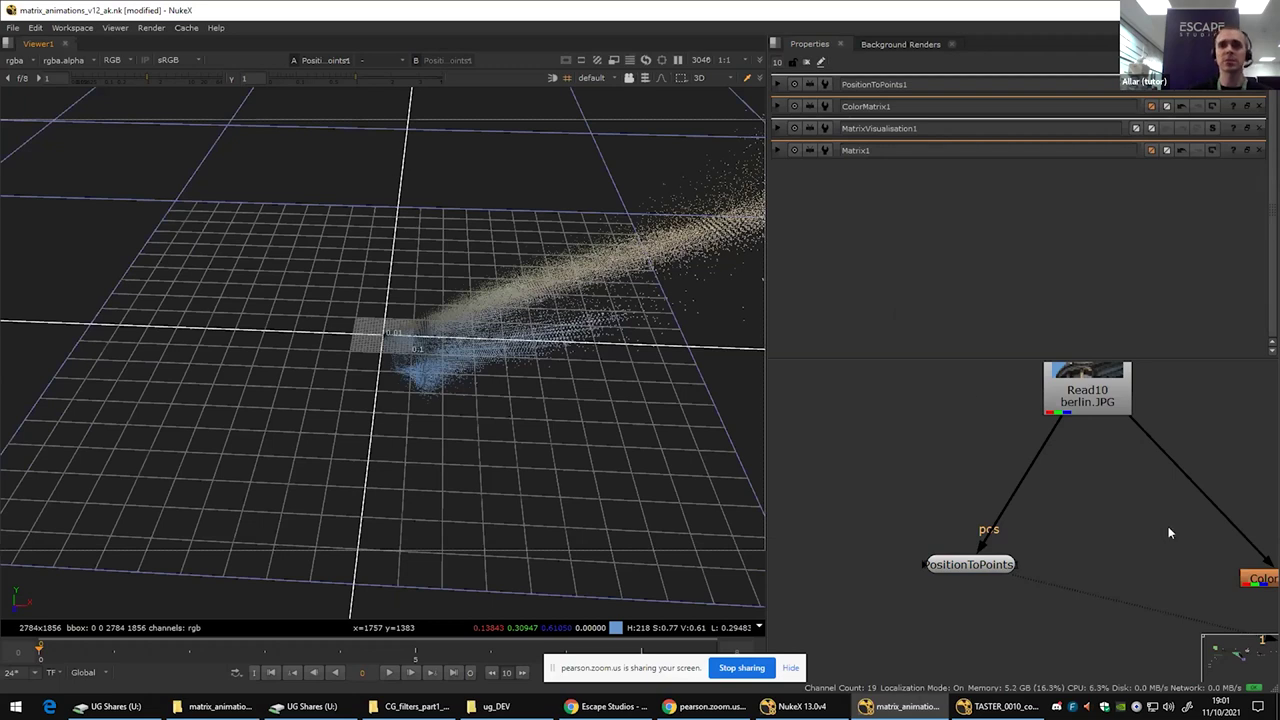
# Step: Set the first diagonal value of ColorMatrix1 to 2 and view the node's full image in the viewer
pyautogui.doubleClick(1254, 579)
pyautogui.scroll(-3, 1190, 546)
pyautogui.moveTo(1160, 535); pyautogui.dragTo(975, 505)
pyautogui.scroll(3, 985, 505)
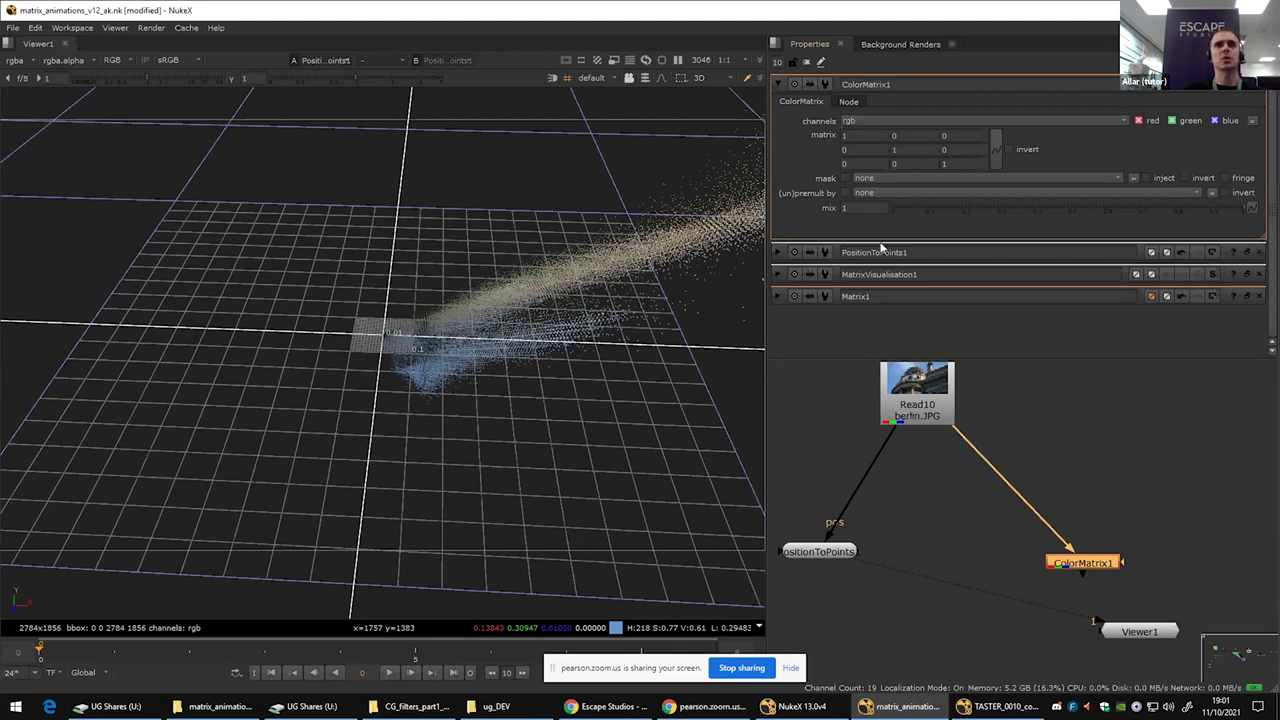
pyautogui.click(853, 135)
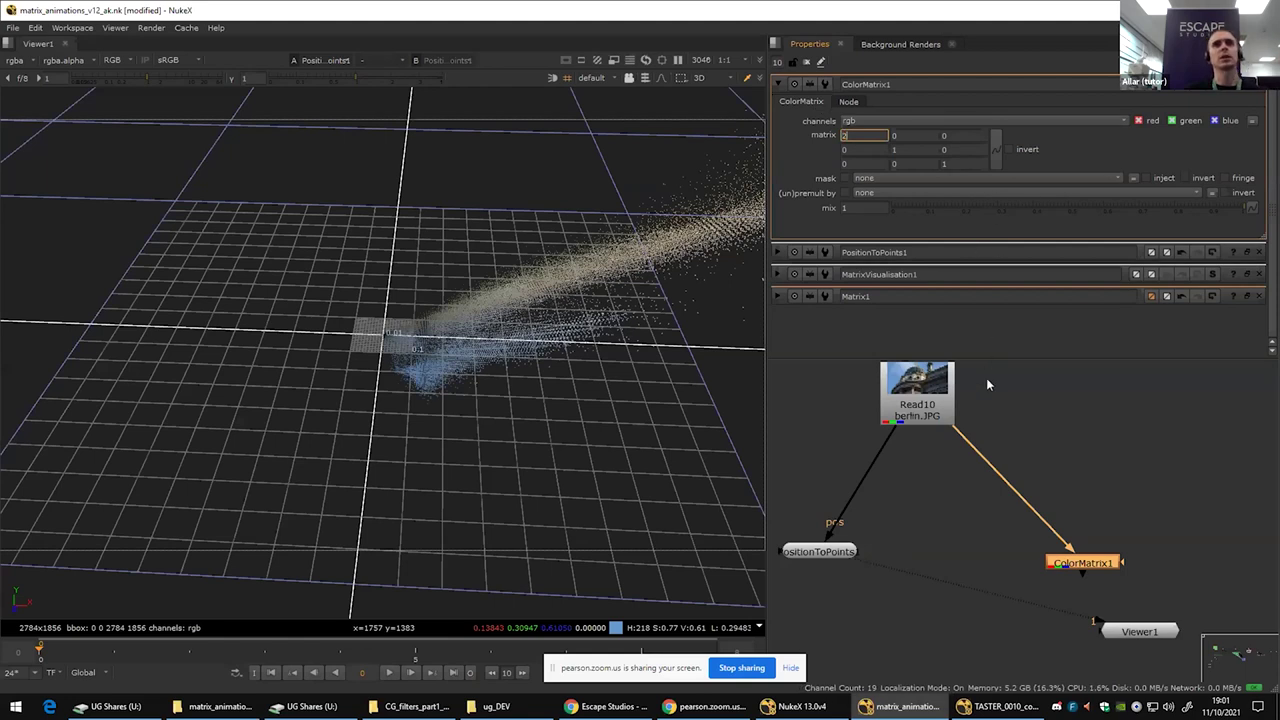
pyautogui.press('1')
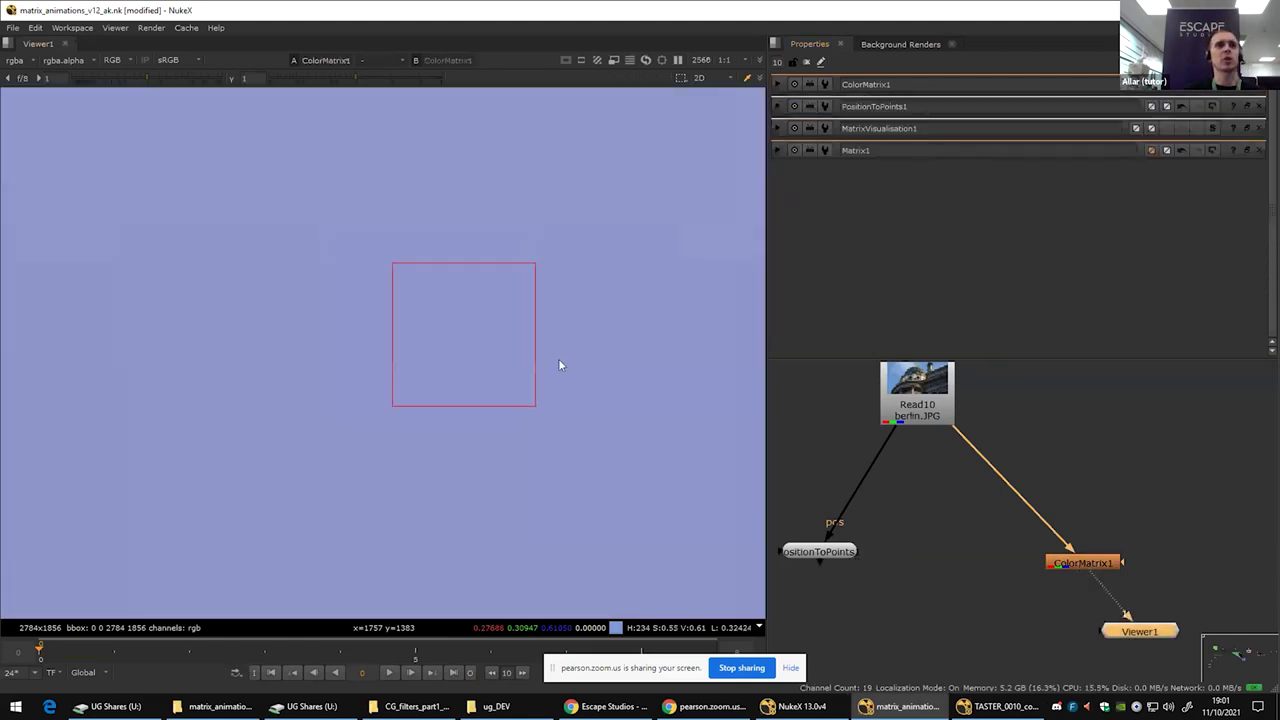
pyautogui.press('f')
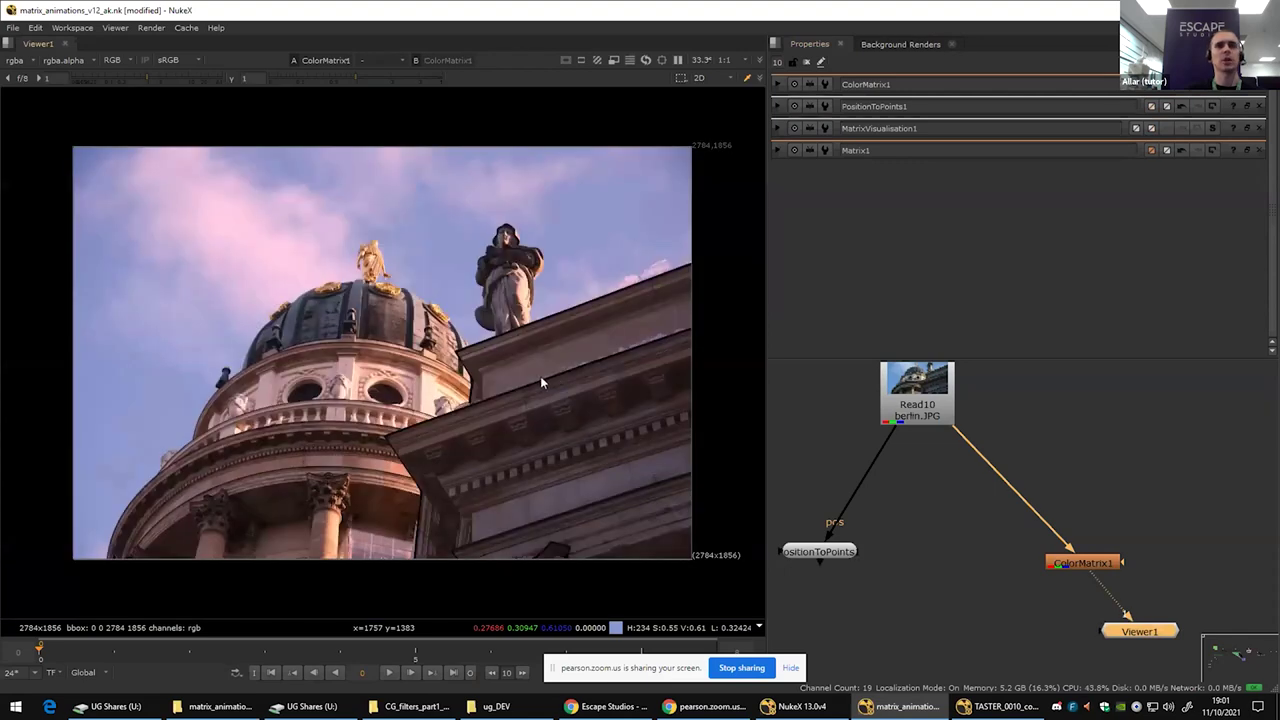
# Step: Set the middle diagonal value of ColorMatrix1 to 0.2, keeping red at 2 and blue at 1
pyautogui.doubleClick(1095, 564)
pyautogui.click(897, 151)
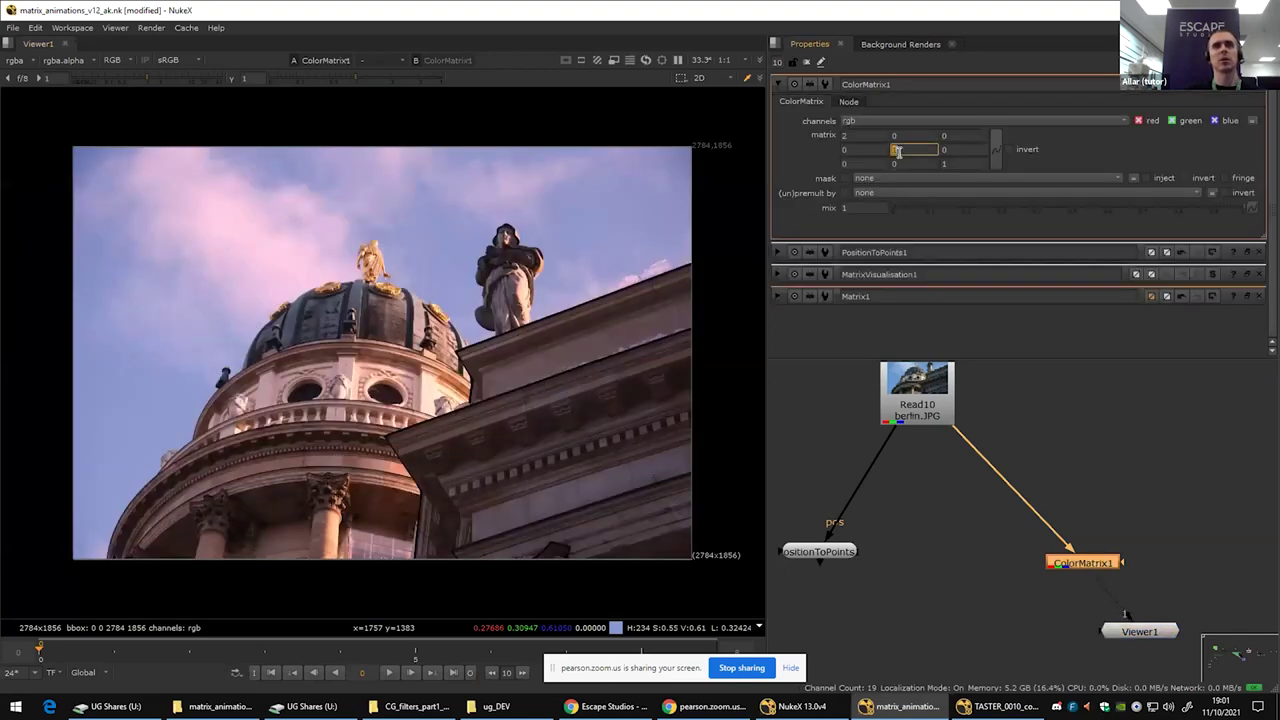
pyautogui.write('0.2')
pyautogui.press('Return')
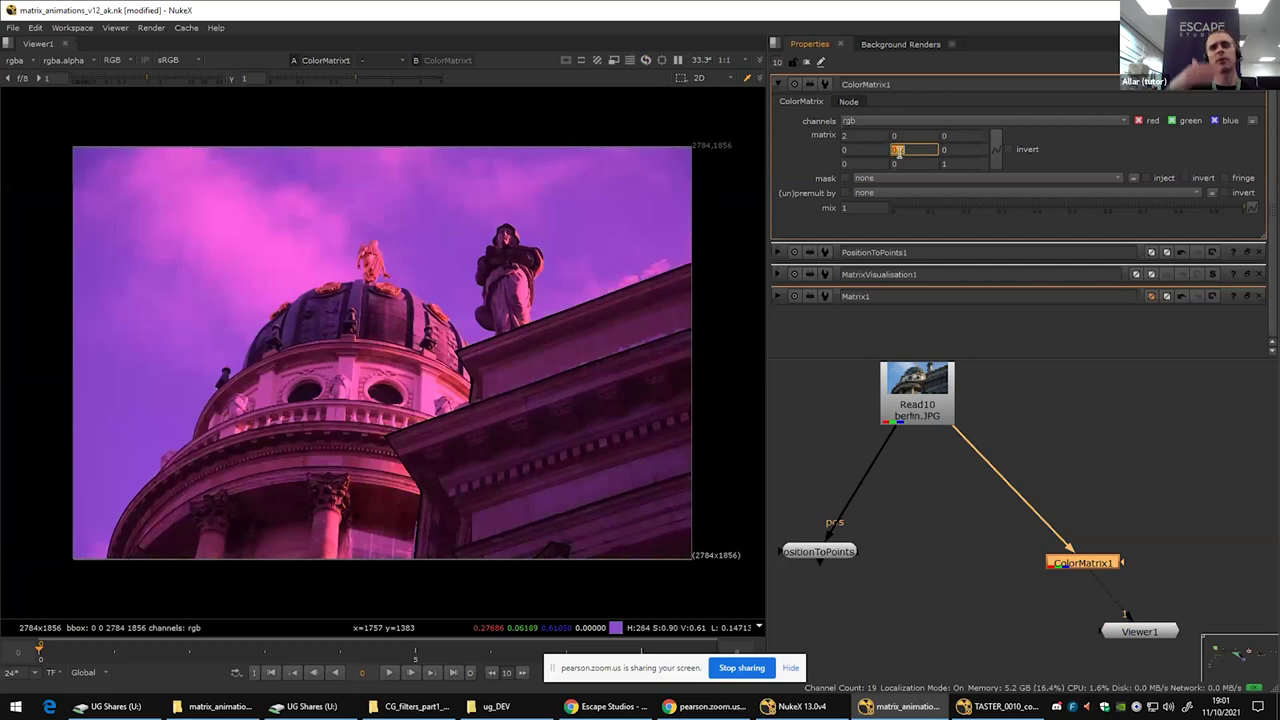
pyautogui.click(844, 137)
pyautogui.write('2')
pyautogui.click(940, 165)
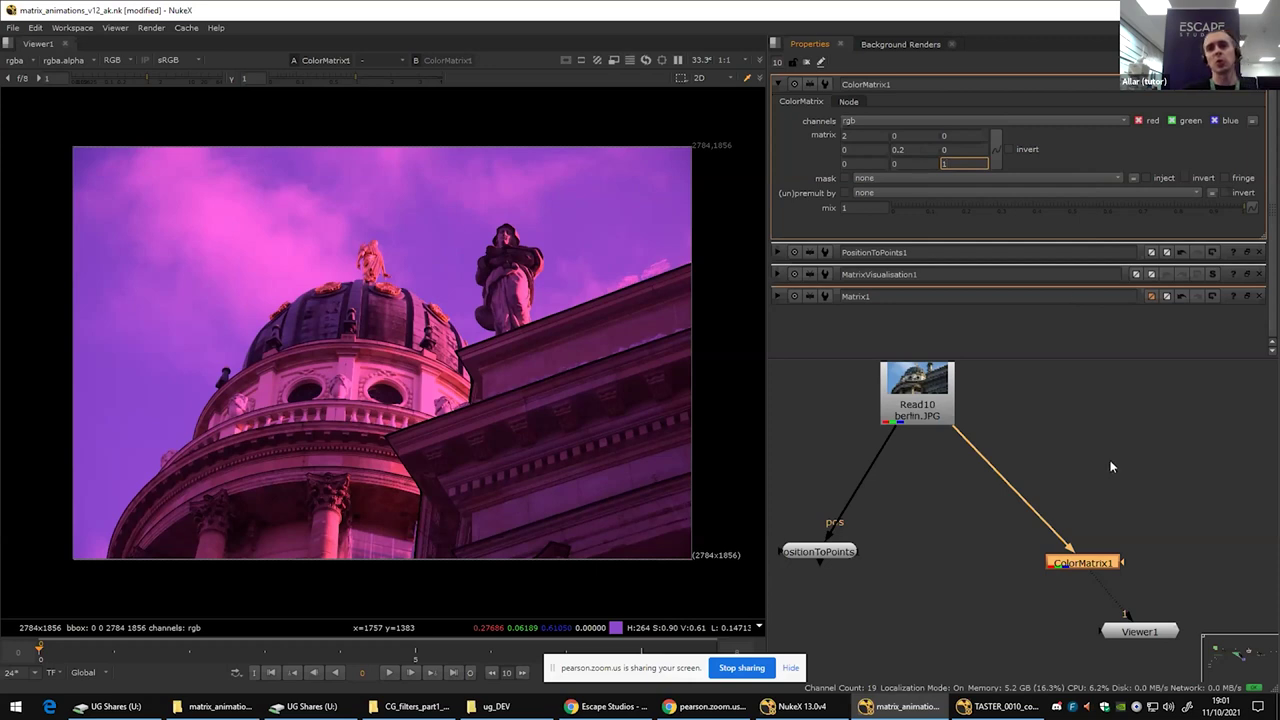
# Step: Set the red and green diagonal values of ColorMatrix1 back to 1, restoring the identity matrix
pyautogui.click(885, 149)
pyautogui.click(882, 138)
pyautogui.write('1')
pyautogui.click(926, 149)
pyautogui.write('1')
pyautogui.press('Return')
pyautogui.click(965, 166)
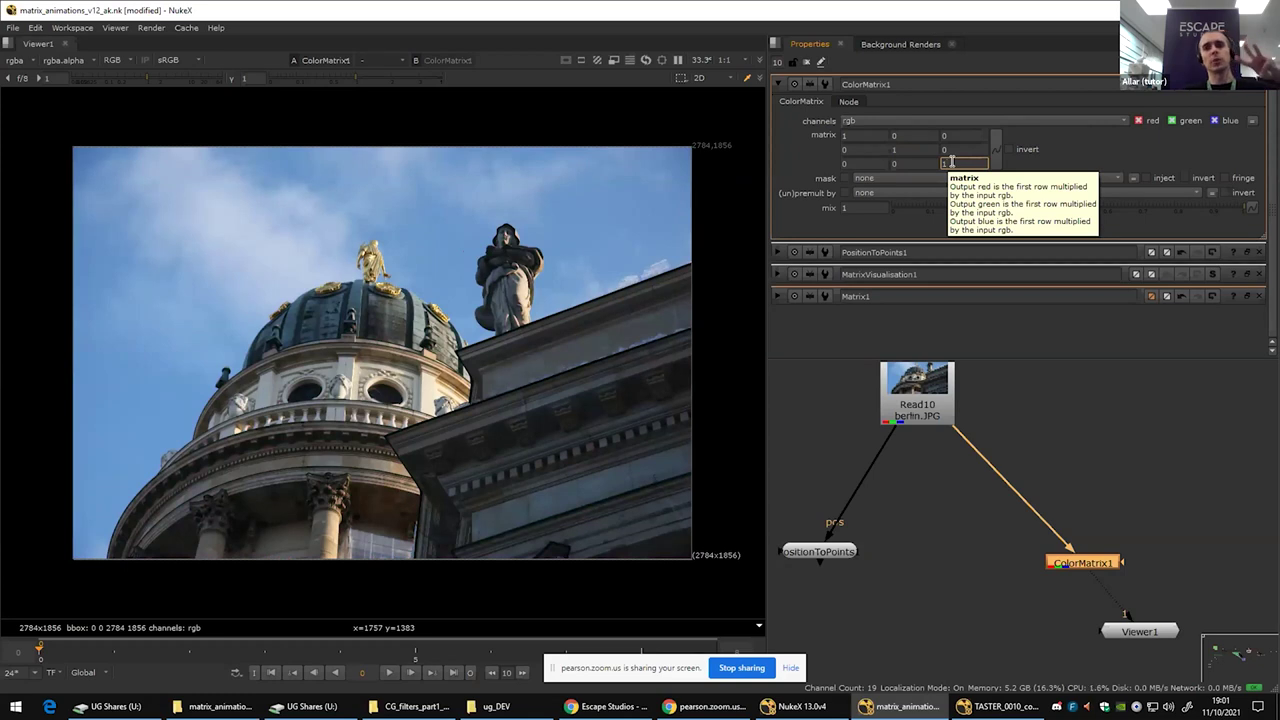
pyautogui.click(868, 137)
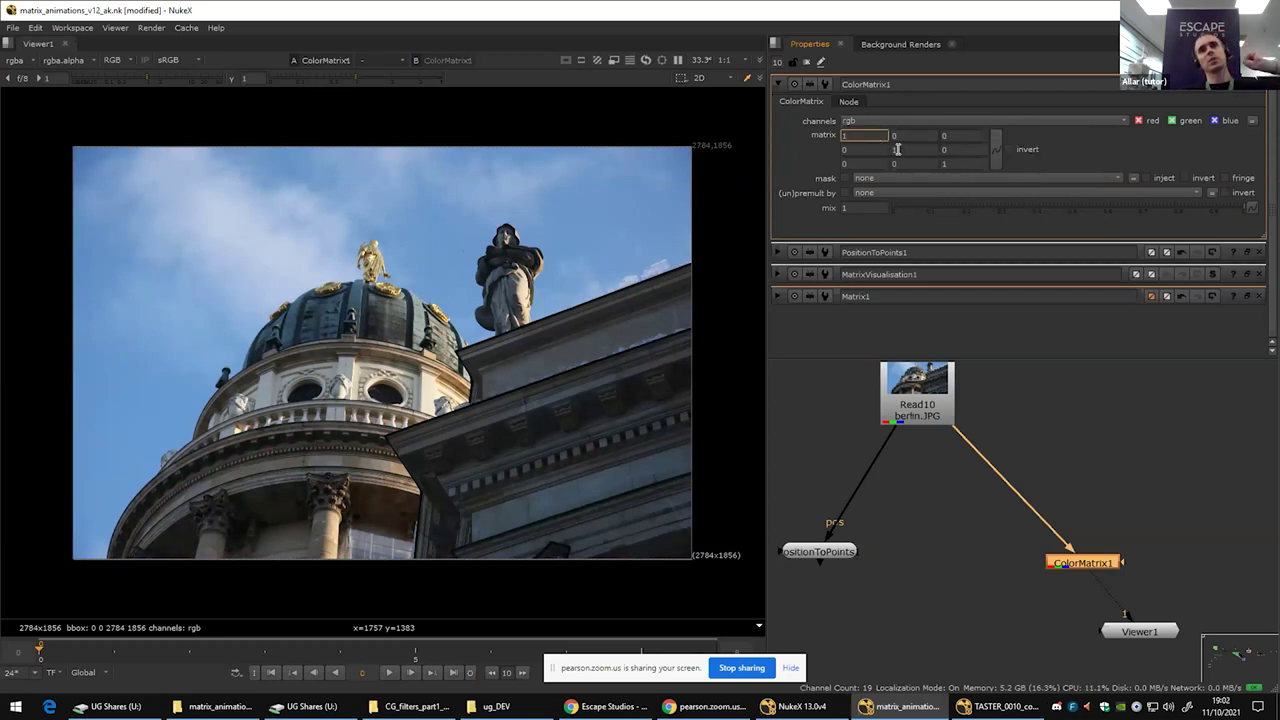
pyautogui.click(905, 149)
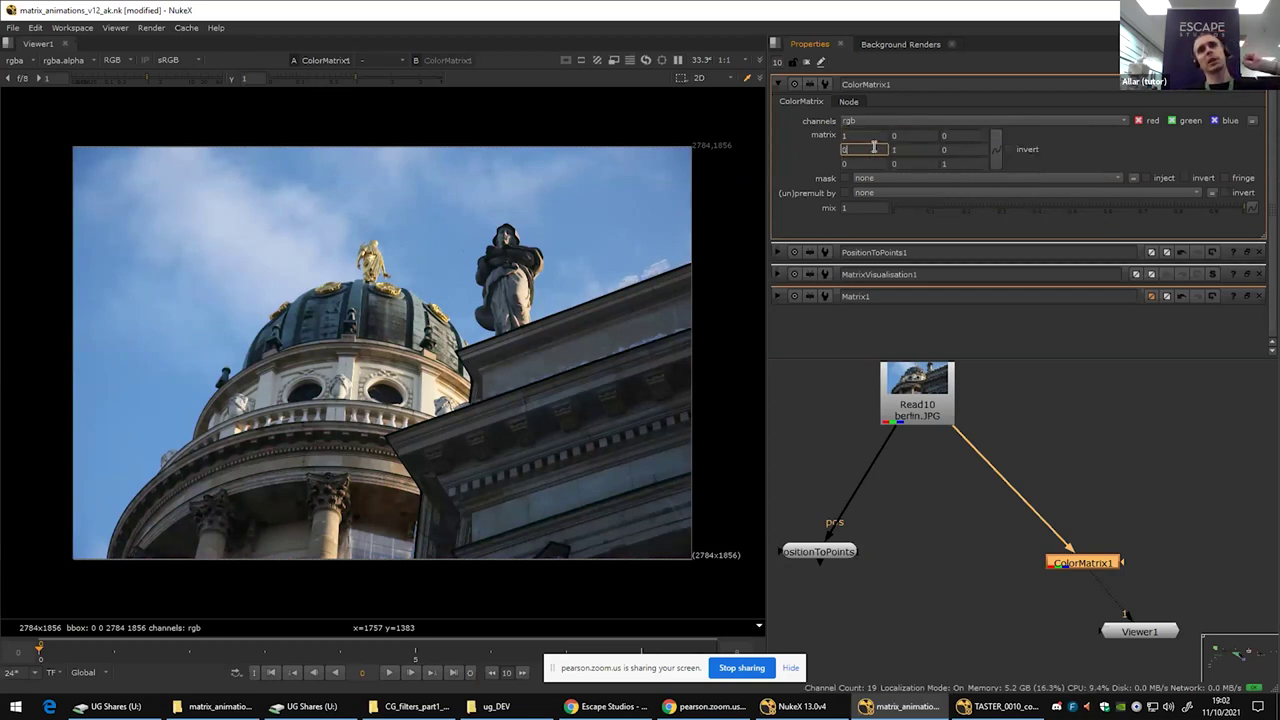
pyautogui.click(870, 137)
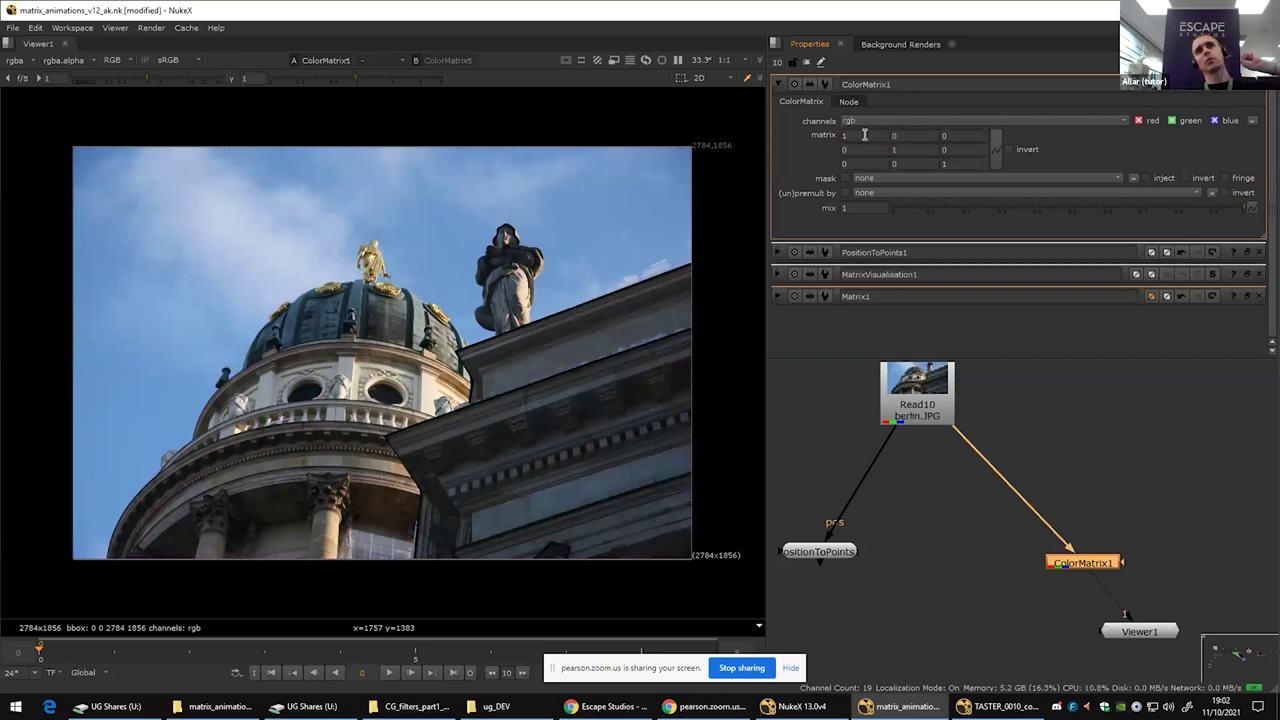
pyautogui.click(876, 148)
pyautogui.click(906, 137)
pyautogui.click(876, 138)
pyautogui.click(880, 149)
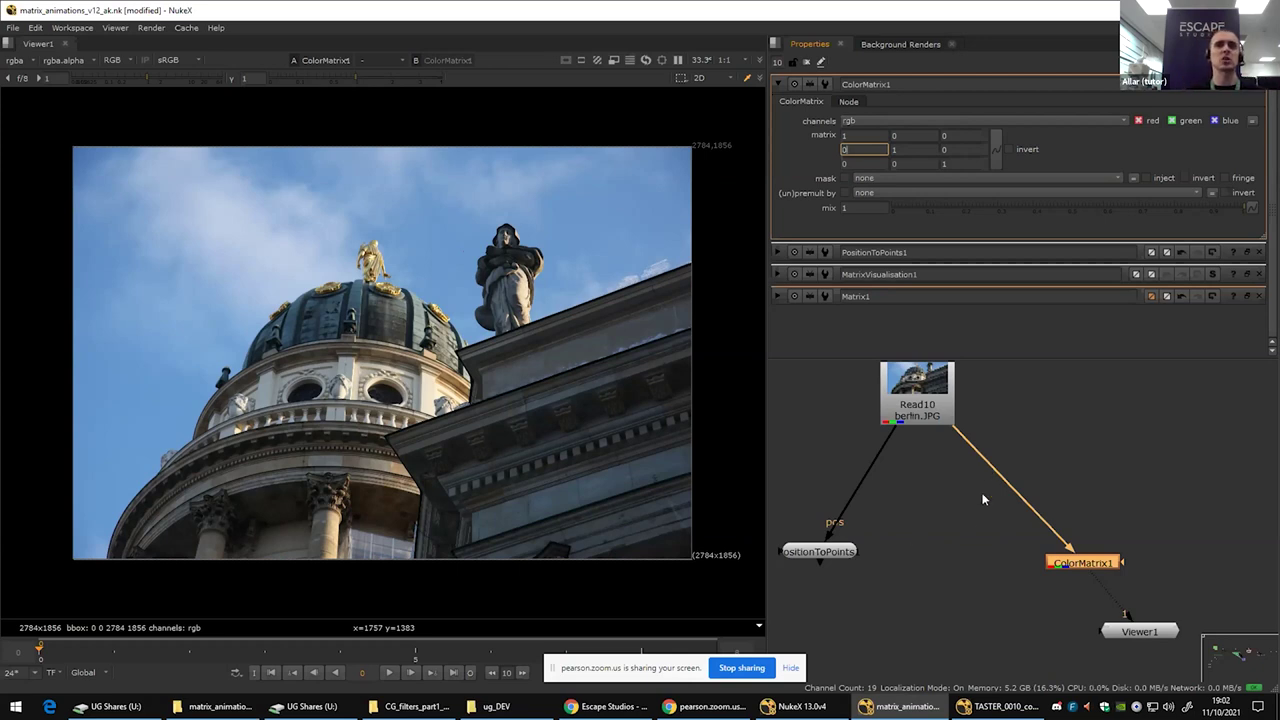
pyautogui.scroll(-1, 969, 523)
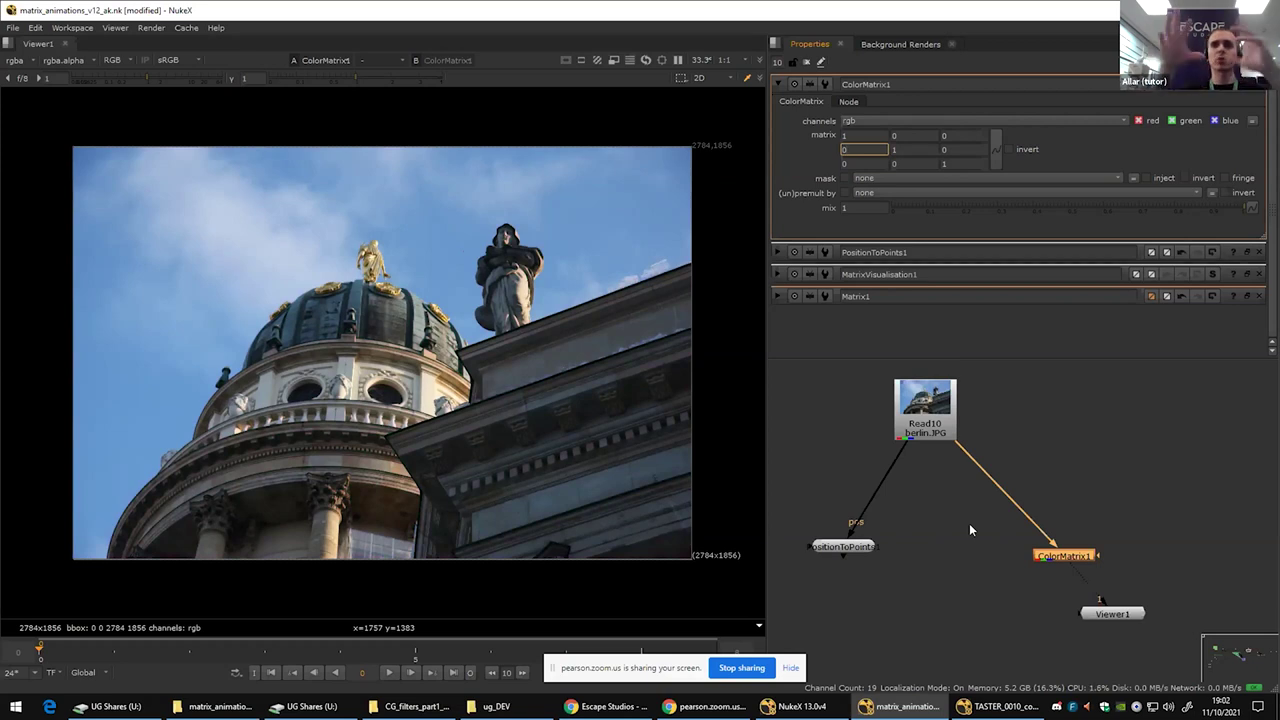
# Step: Add an unconnected Axis node beside ColorMatrix1 and expand its World matrix section
pyautogui.click(1105, 482)
pyautogui.press('Tab')
pyautogui.write('ax')
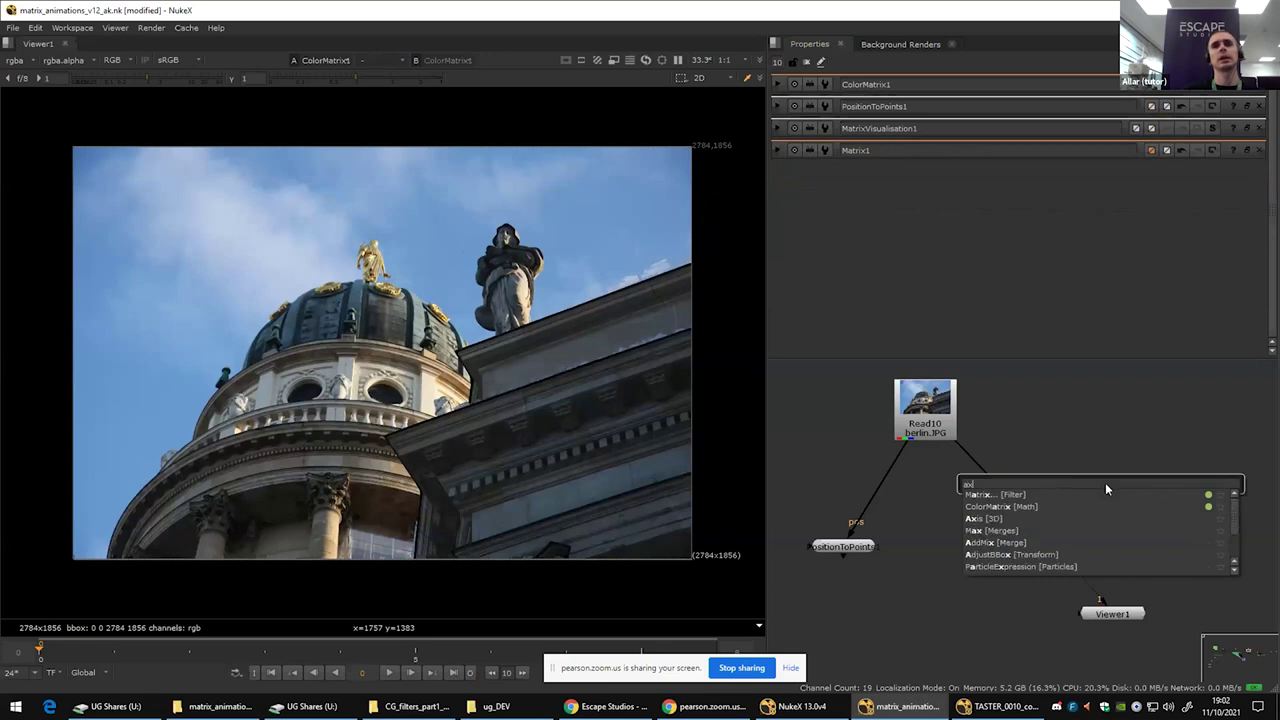
pyautogui.click(1020, 515)
pyautogui.click(781, 318)
pyautogui.scroll(-1, 849, 295)
pyautogui.click(786, 239)
pyautogui.click(786, 251)
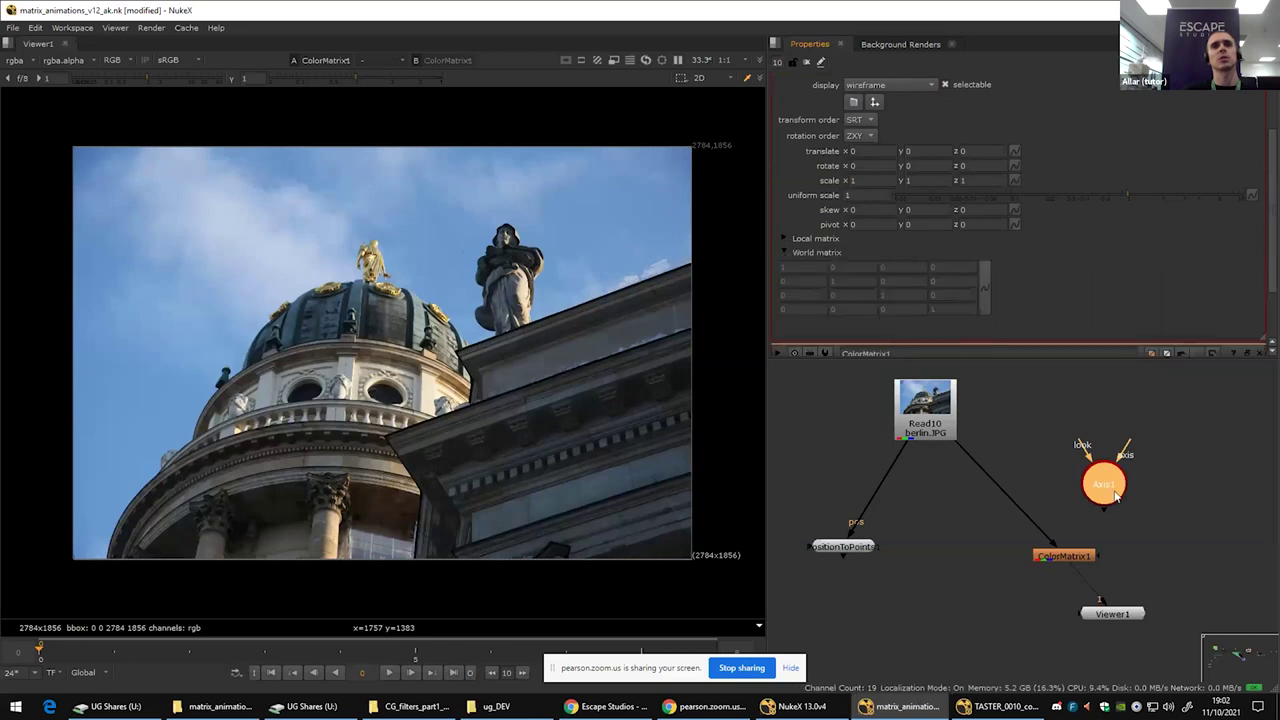
# Step: Try small Y rotations on Axis1, starting at 0.1, to drive its world matrix
pyautogui.scroll(2, 1006, 280)
pyautogui.scroll(-4, 836, 220)
pyautogui.scroll(1, 899, 172)
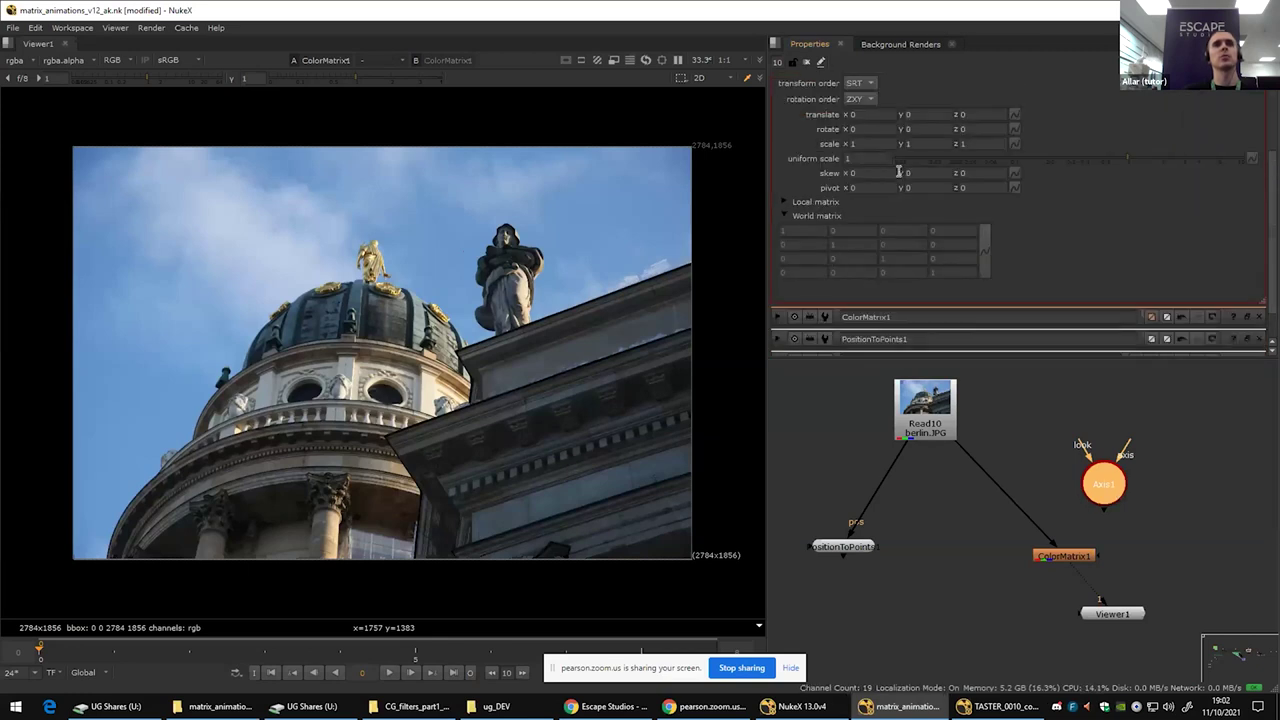
pyautogui.click(910, 129)
pyautogui.write('0.1')
pyautogui.press('Return')
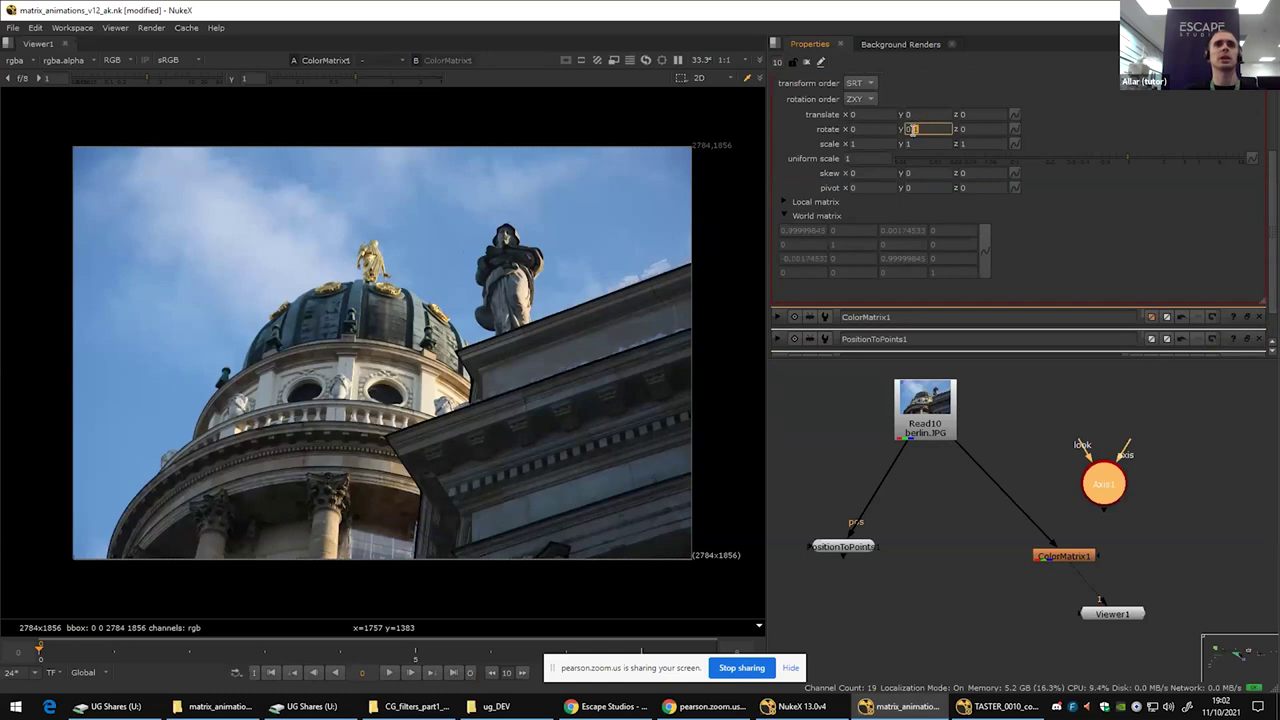
pyautogui.press('Up')
pyautogui.press('Up')
pyautogui.press('Down')
# Step: Set Axis1's rotation to 0 in X and Y and 0.6 in Z
pyautogui.click(885, 129)
pyautogui.press('Up')
pyautogui.write('0')
pyautogui.press('Tab')
pyautogui.press('Tab')
pyautogui.write('0.2')
pyautogui.press('Return')
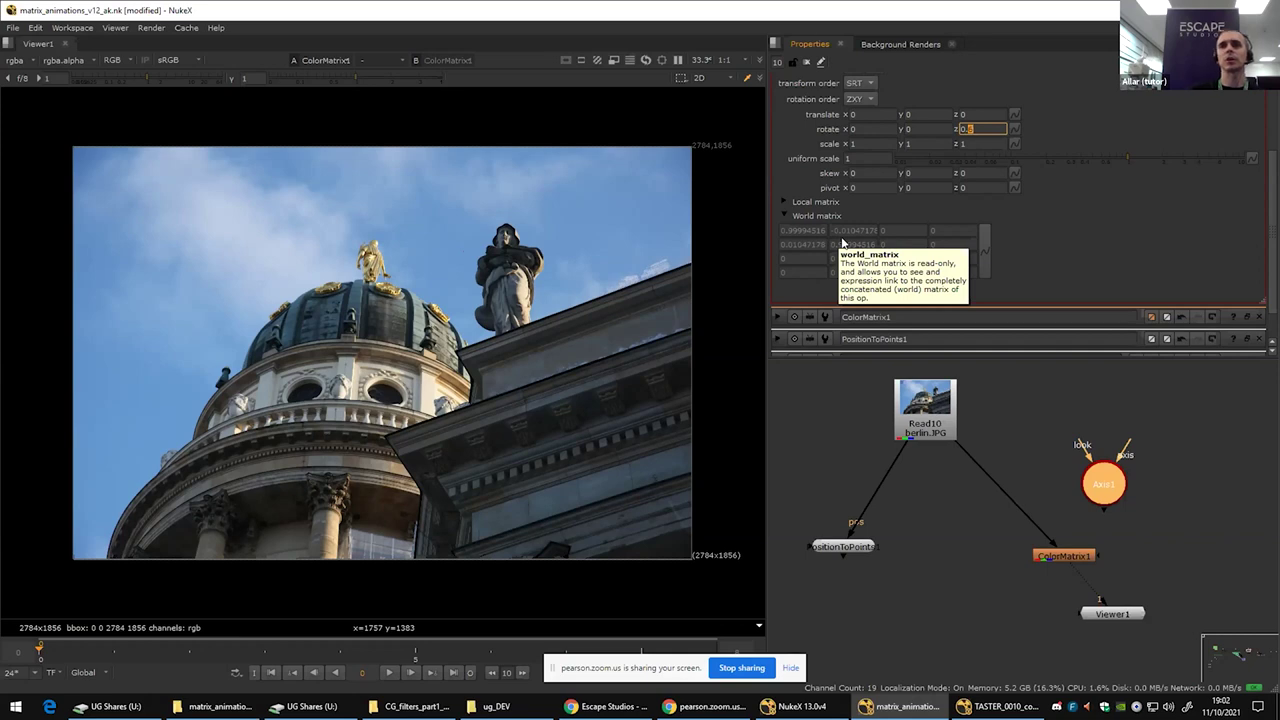
# Step: Open the properties of ColorMatrix1 and Axis1 in floating windows and arrange them side by side
pyautogui.keyDown('ctrl'); pyautogui.doubleClick(1060, 559); pyautogui.keyUp('ctrl')
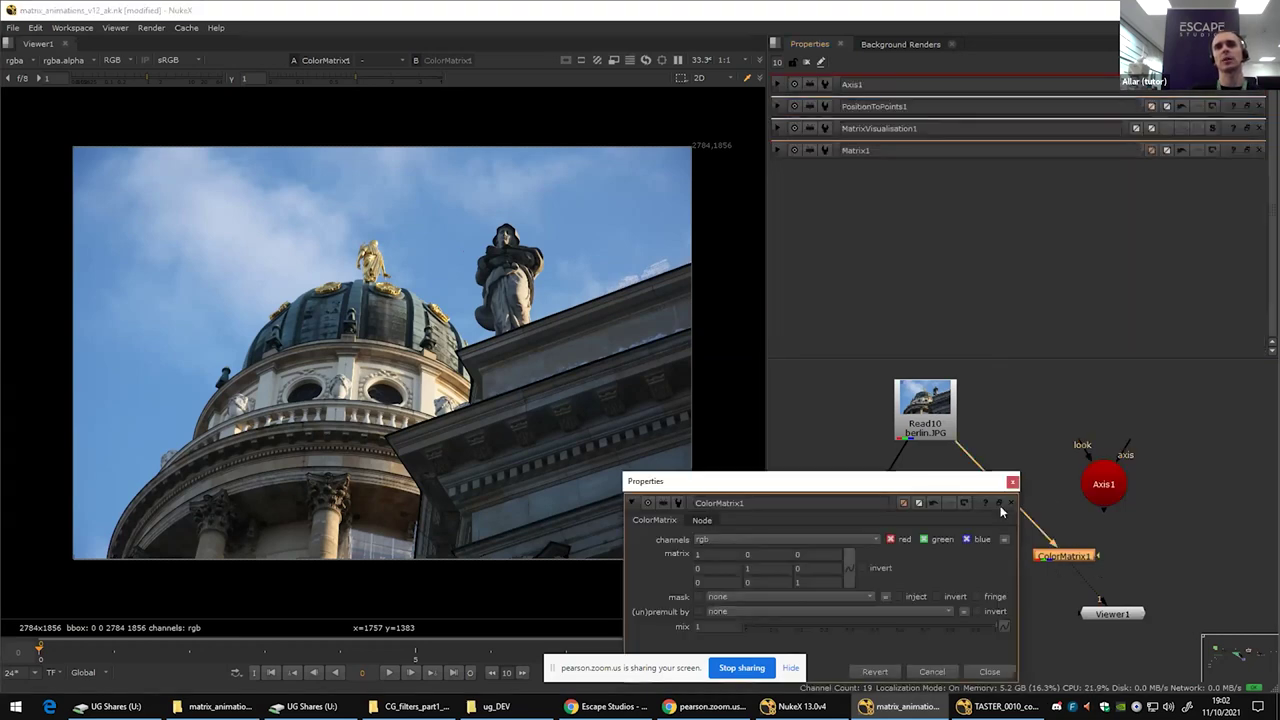
pyautogui.doubleClick(1102, 484)
pyautogui.moveTo(830, 330); pyautogui.dragTo(992, 105)
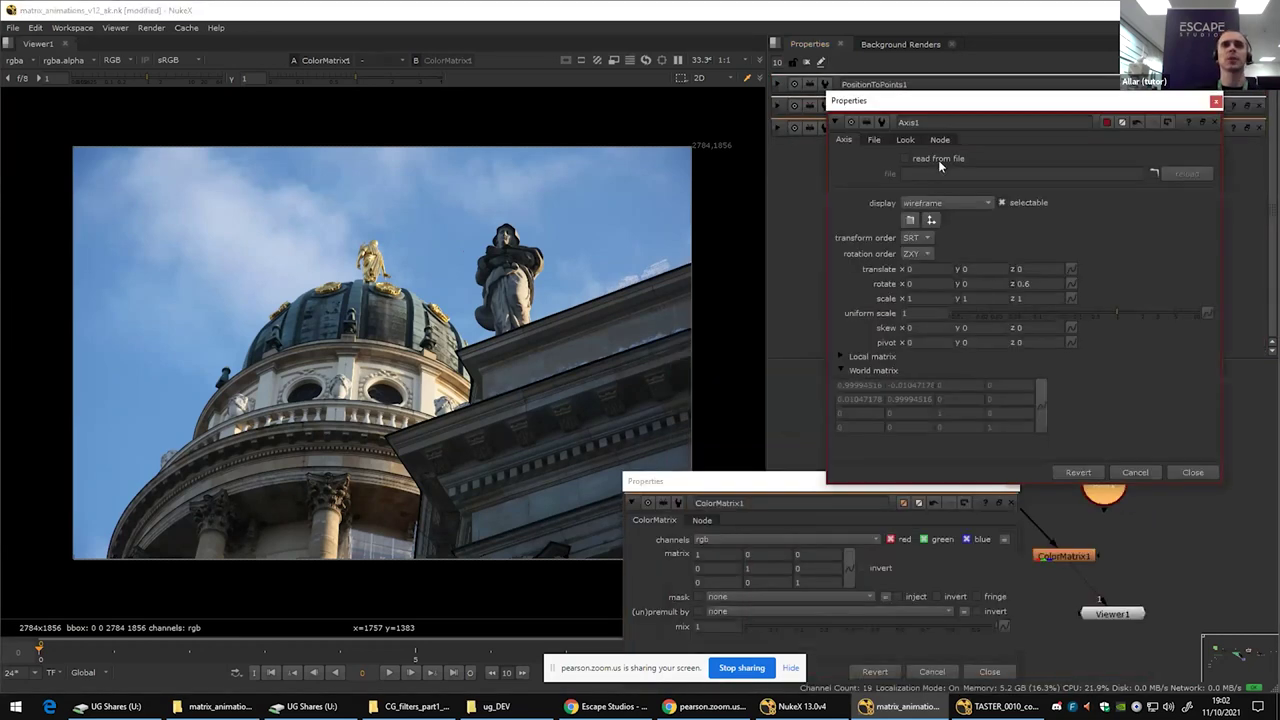
pyautogui.moveTo(782, 472); pyautogui.dragTo(443, 193)
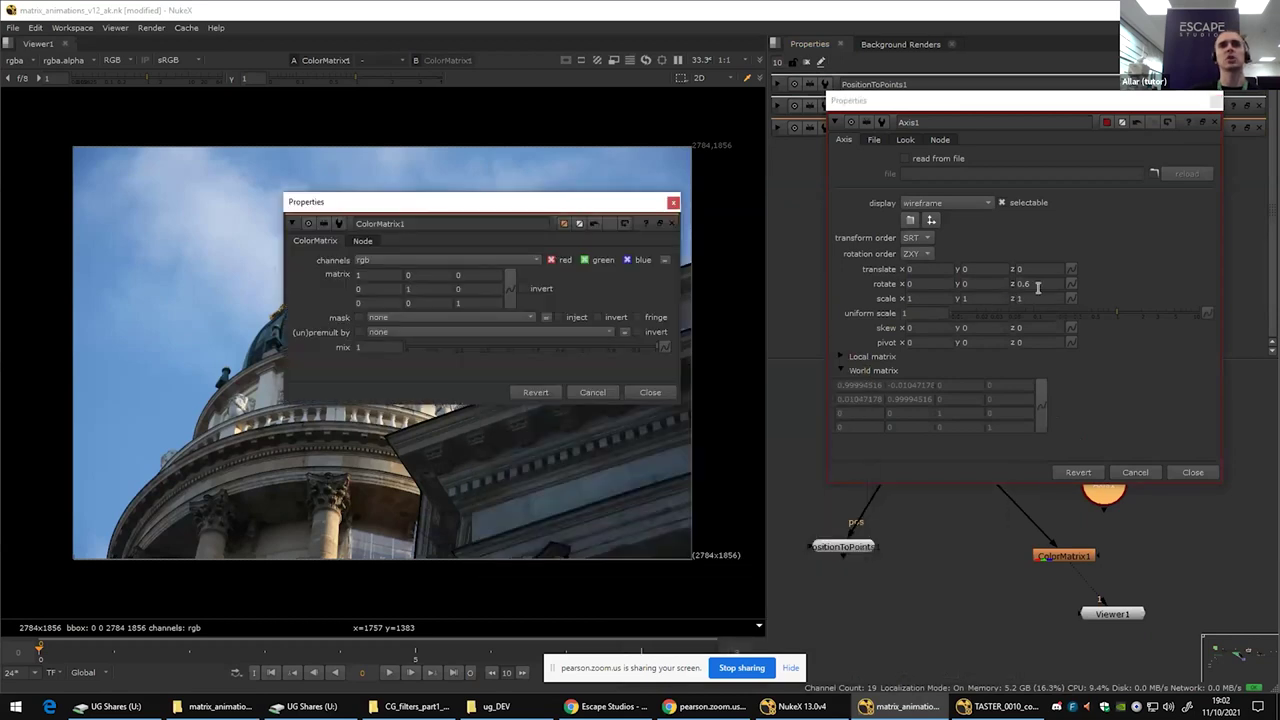
# Step: Try to link Axis1's entire world matrix to the ColorMatrix1 matrix, and undo the link
pyautogui.click(1050, 418)
pyautogui.moveTo(1046, 404); pyautogui.dragTo(509, 281)
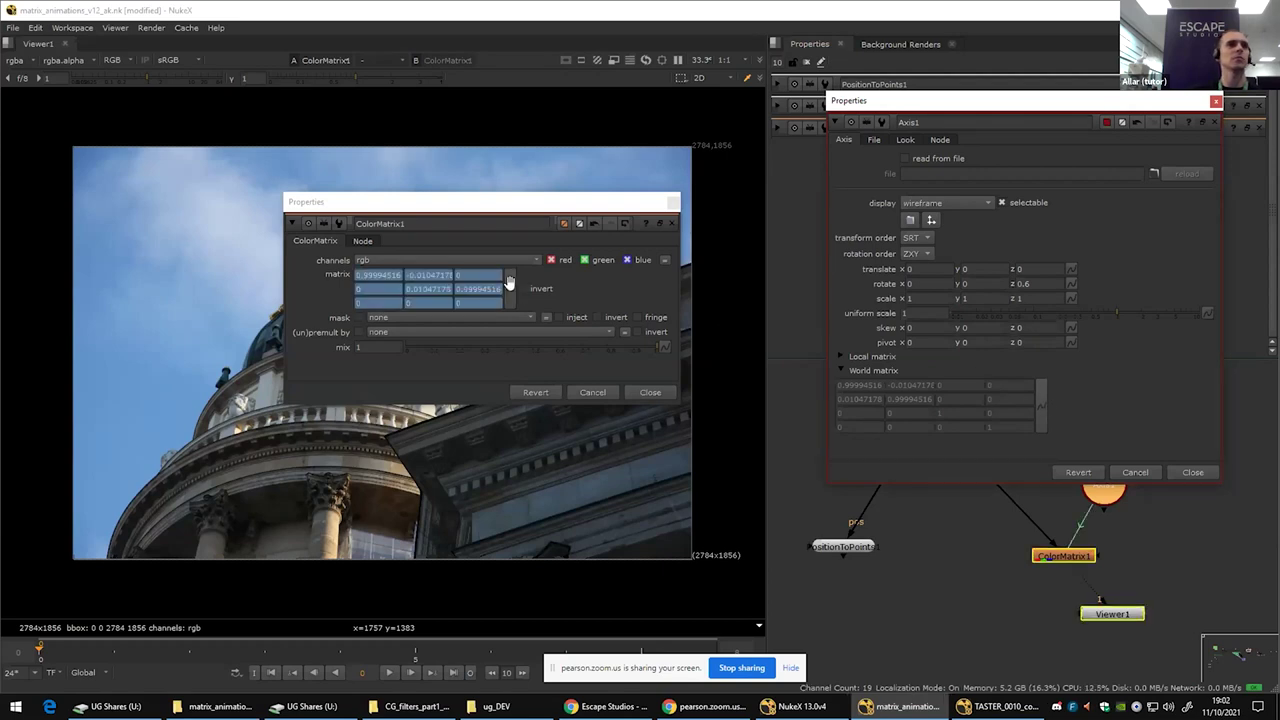
pyautogui.hotkey('ctrl', 'z')
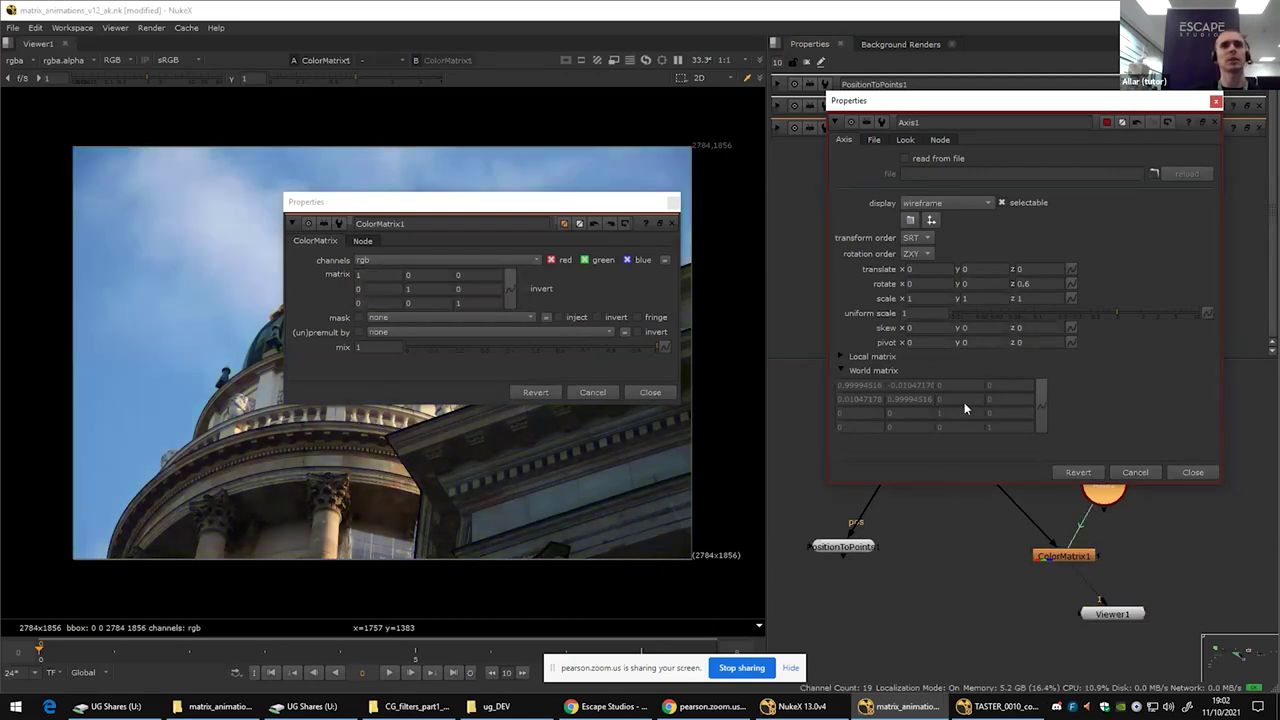
# Step: Link the upper-left 2×2 cells of ColorMatrix1's matrix individually to the matching Axis1 world matrix cells, and close both floating windows
pyautogui.moveTo(872, 387); pyautogui.dragTo(392, 278)
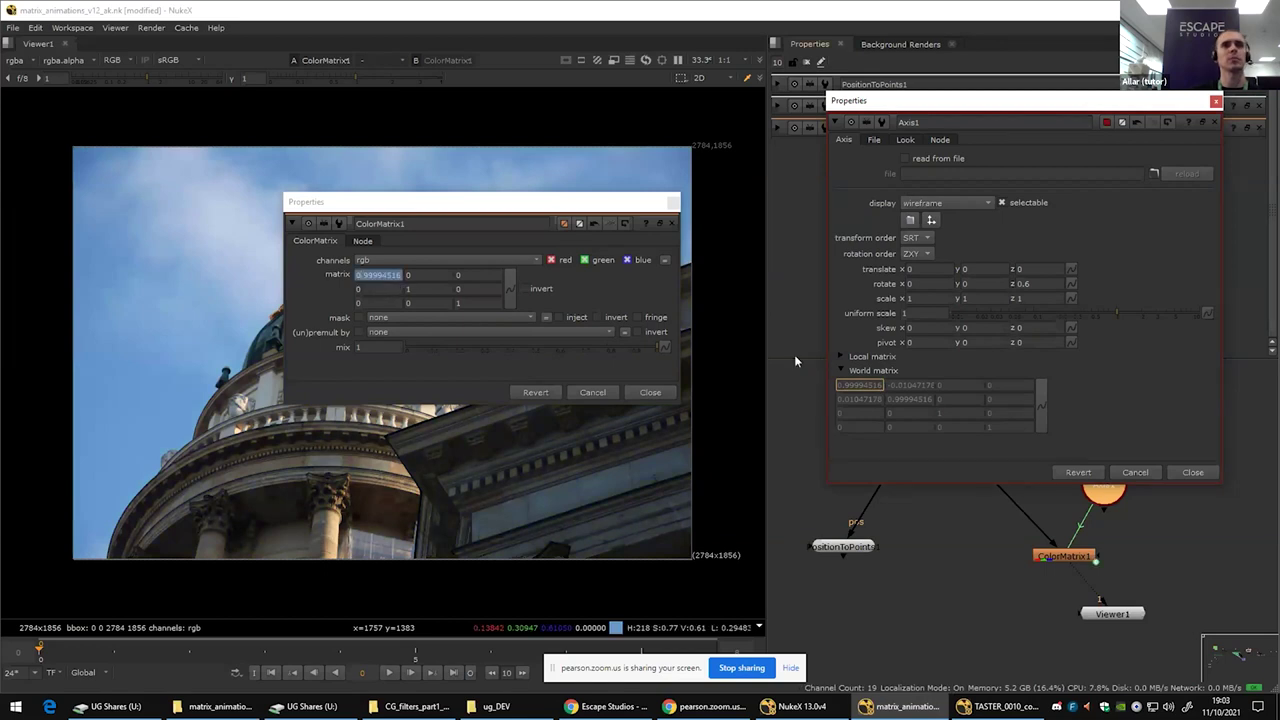
pyautogui.moveTo(909, 385); pyautogui.dragTo(492, 278)
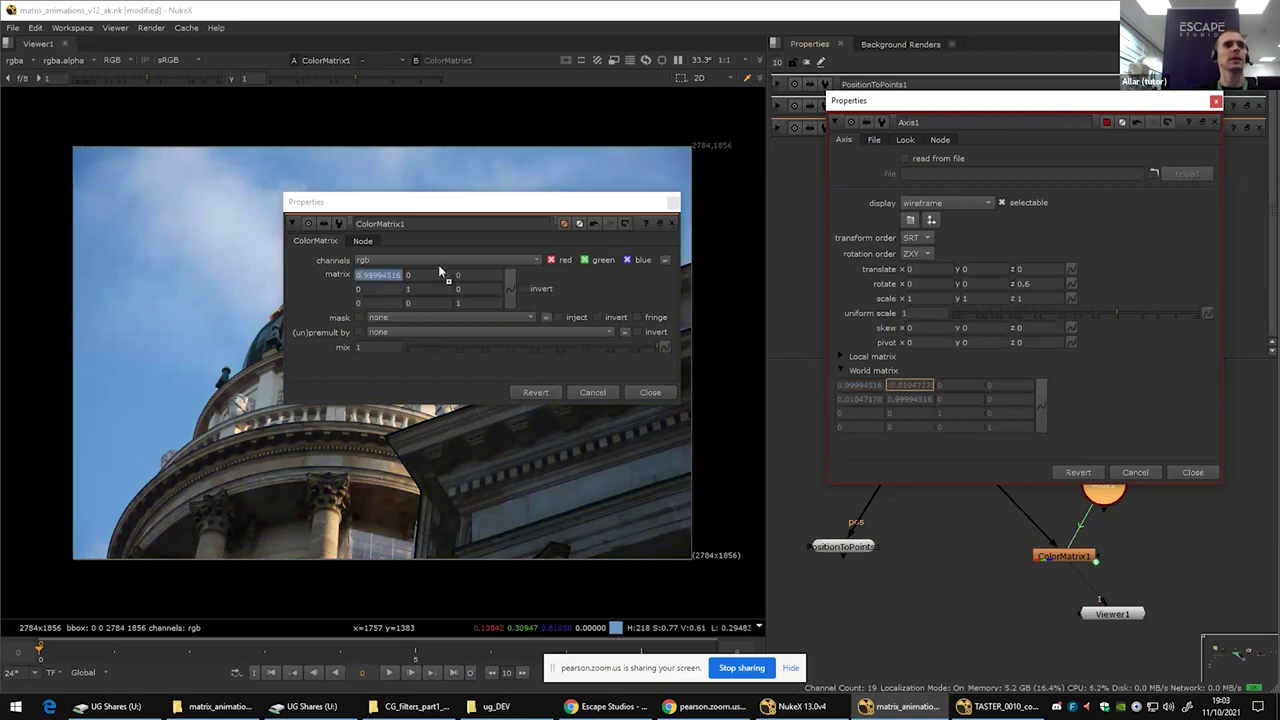
pyautogui.moveTo(883, 404); pyautogui.dragTo(395, 287)
pyautogui.moveTo(906, 398); pyautogui.dragTo(437, 289)
pyautogui.click(668, 389)
pyautogui.moveTo(1094, 559); pyautogui.dragTo(1090, 558)
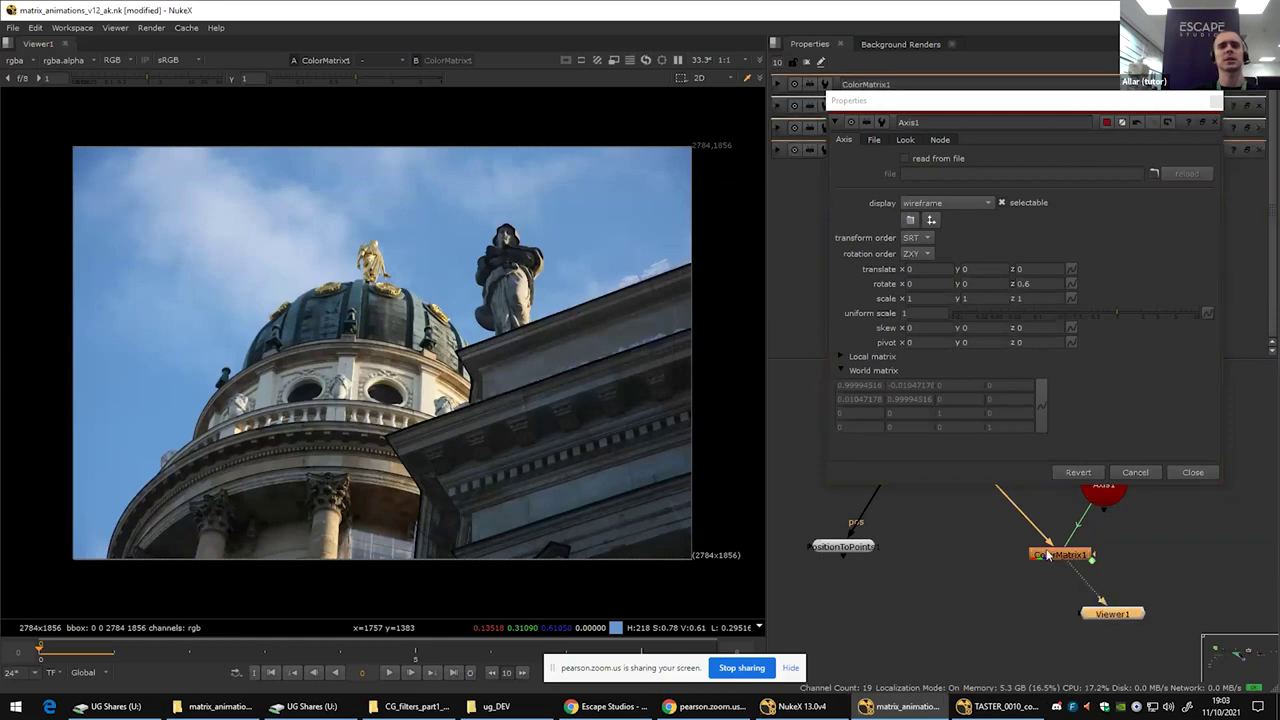
pyautogui.click(1193, 472)
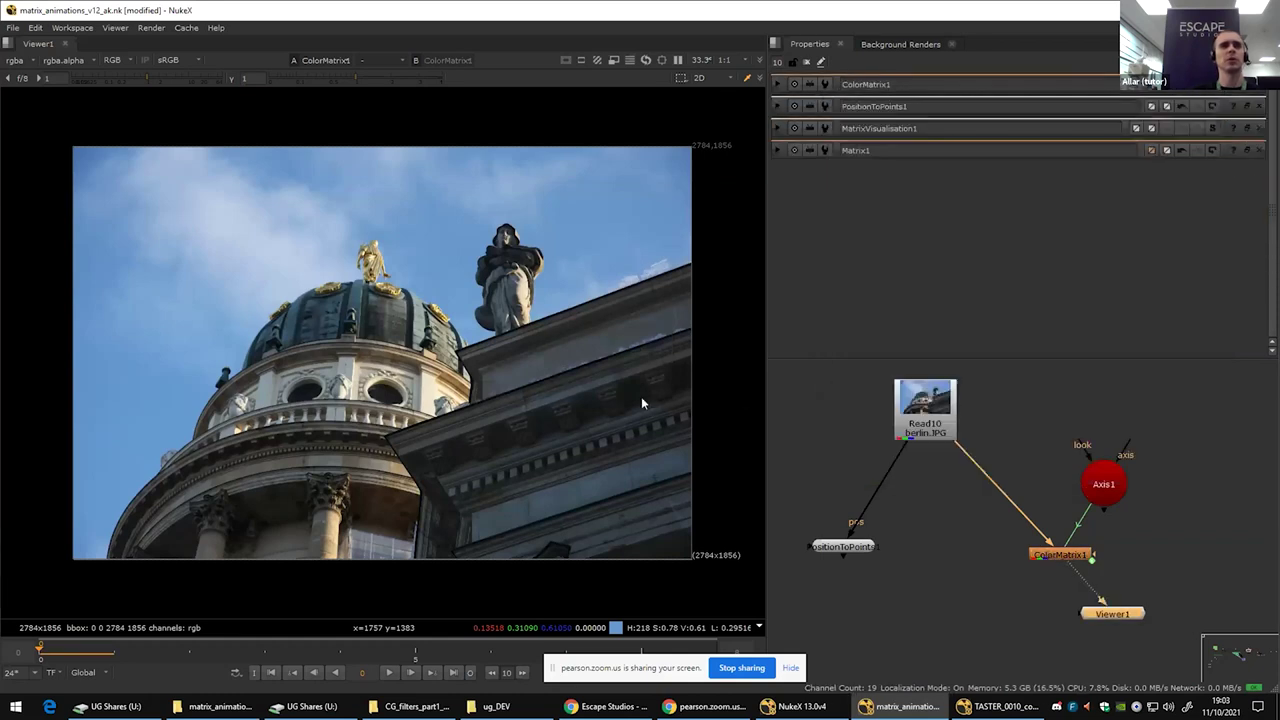
# Step: Increase Axis1's Z rotation through 6.5 up to 94.5 to shift the colours of the ColorMatrix1 image
pyautogui.doubleClick(1120, 494)
pyautogui.click(971, 246)
pyautogui.write('1')
pyautogui.press('Return')
pyautogui.write('6')
pyautogui.press('Return')
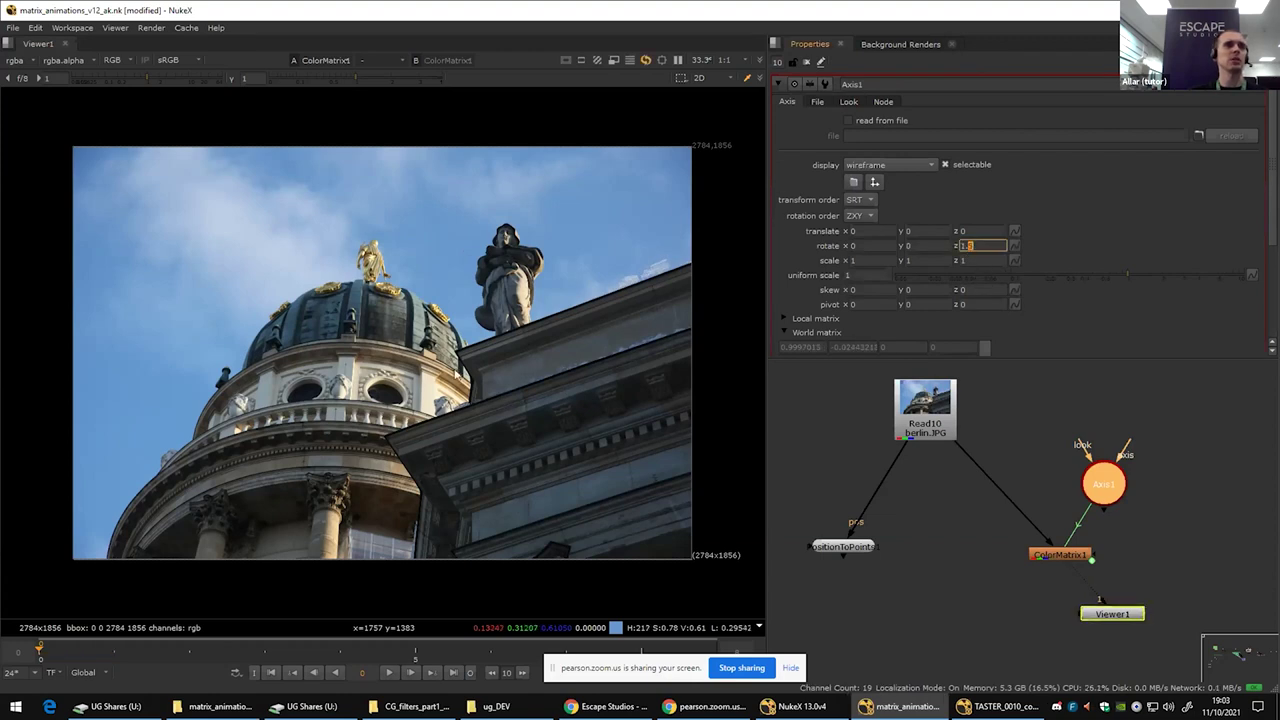
pyautogui.write('6.5')
pyautogui.press('Return')
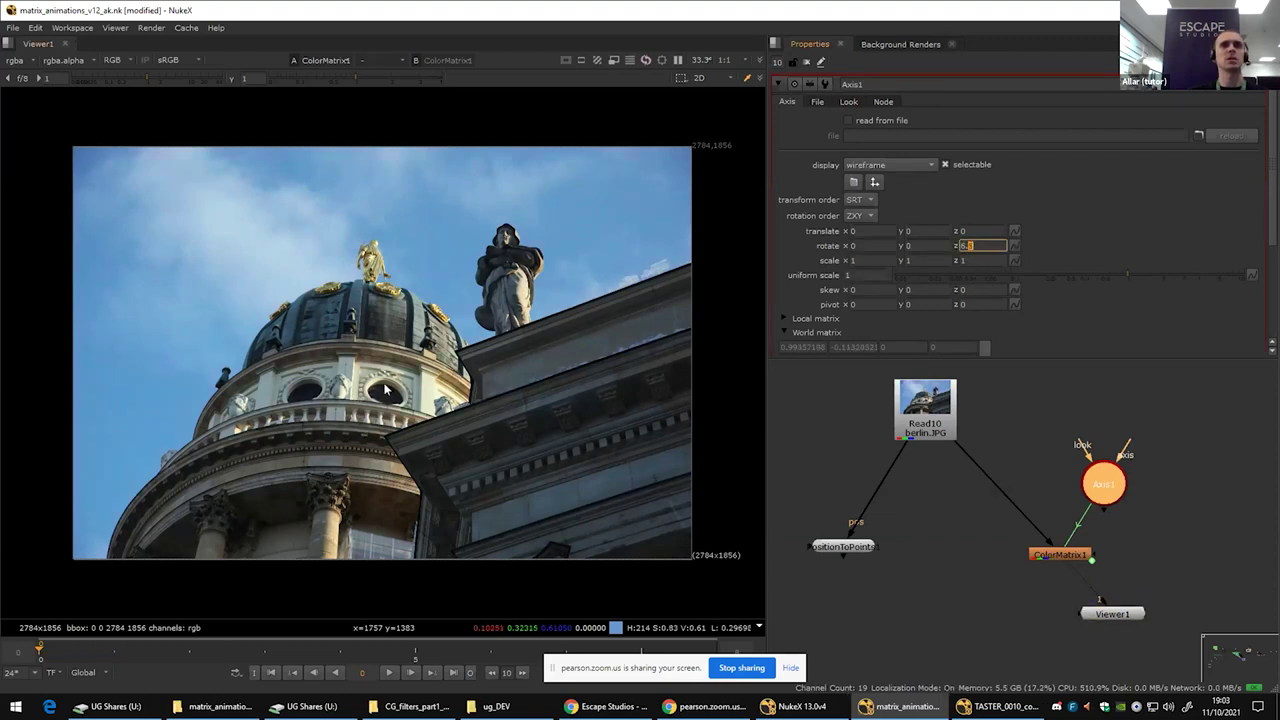
pyautogui.write('36.5')
pyautogui.press('Return')
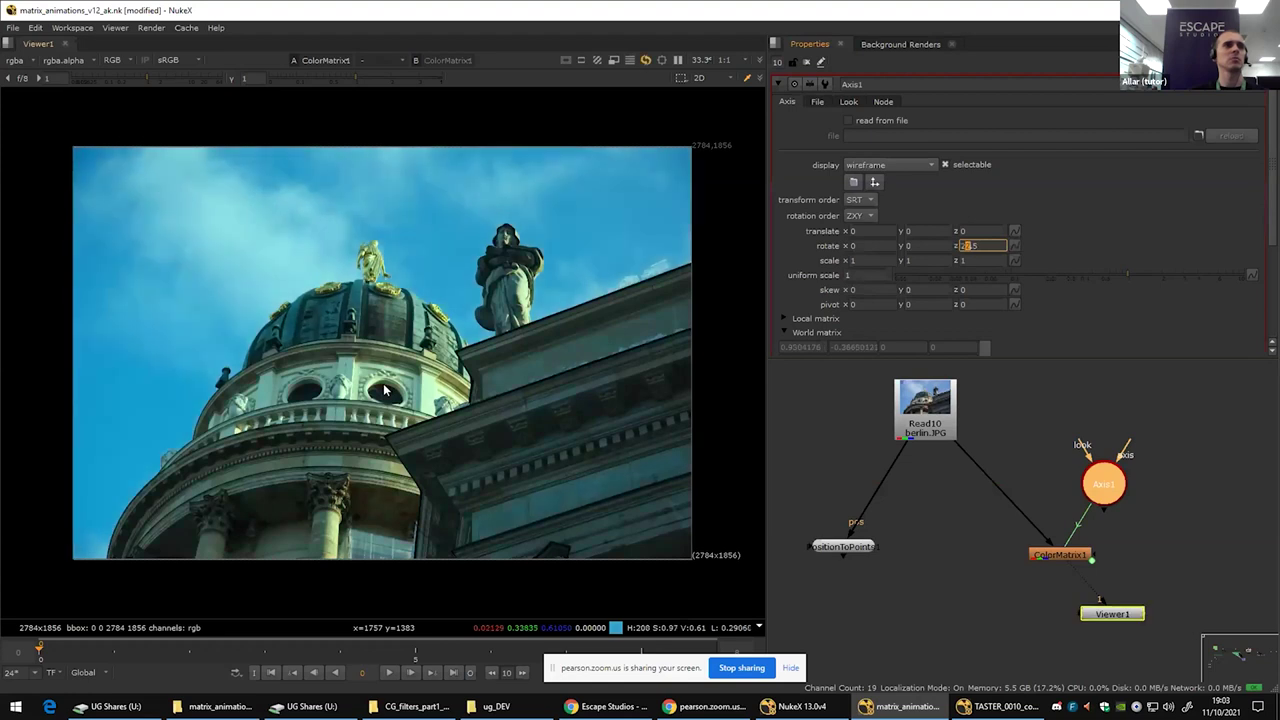
pyautogui.write('94.5')
pyautogui.press('Return')
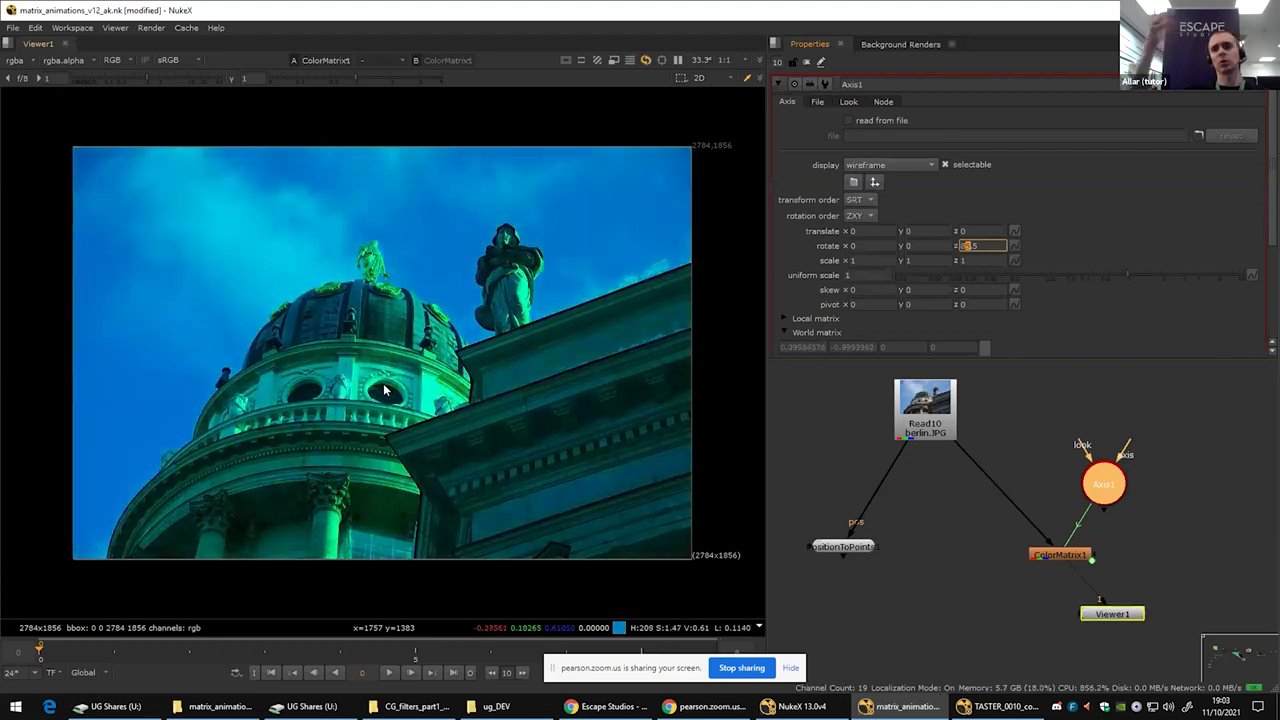
# Step: Connect PositionToPoints1's pos input to ColorMatrix1 and its unlabelled input to Read10
pyautogui.moveTo(878, 546); pyautogui.dragTo(1036, 554)
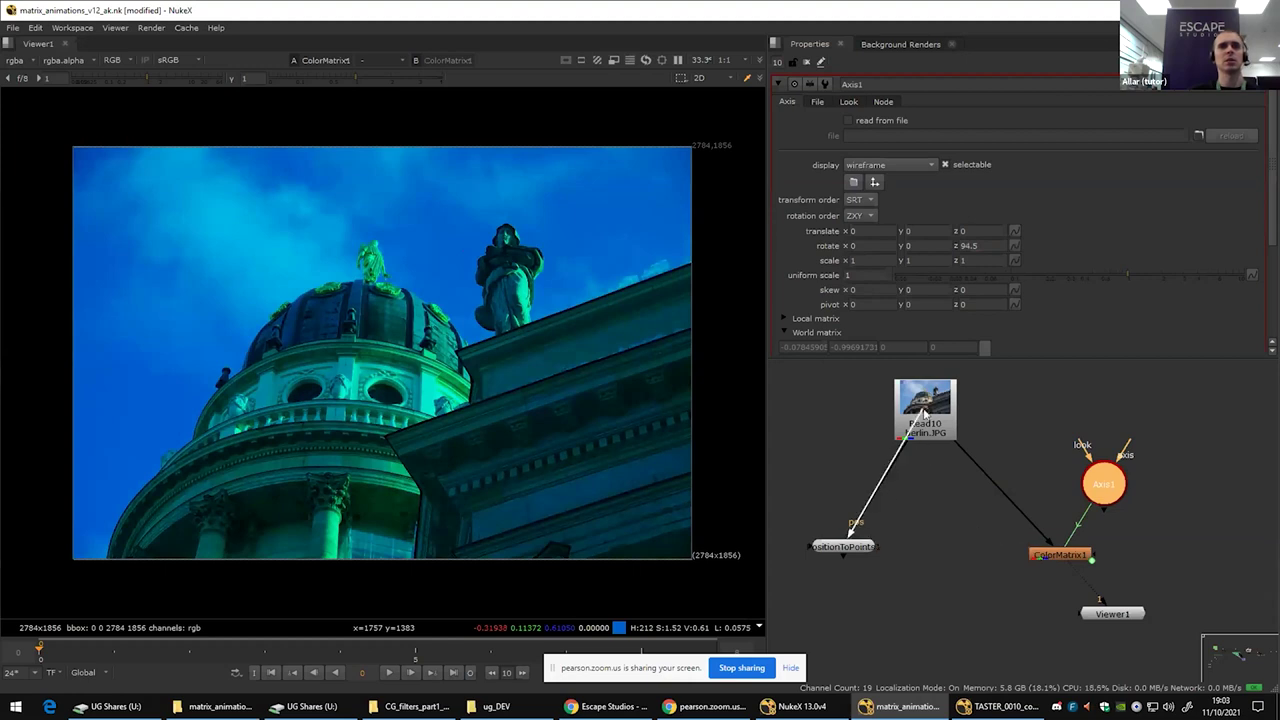
pyautogui.moveTo(902, 450); pyautogui.dragTo(1040, 555)
pyautogui.moveTo(856, 524); pyautogui.dragTo(910, 433)
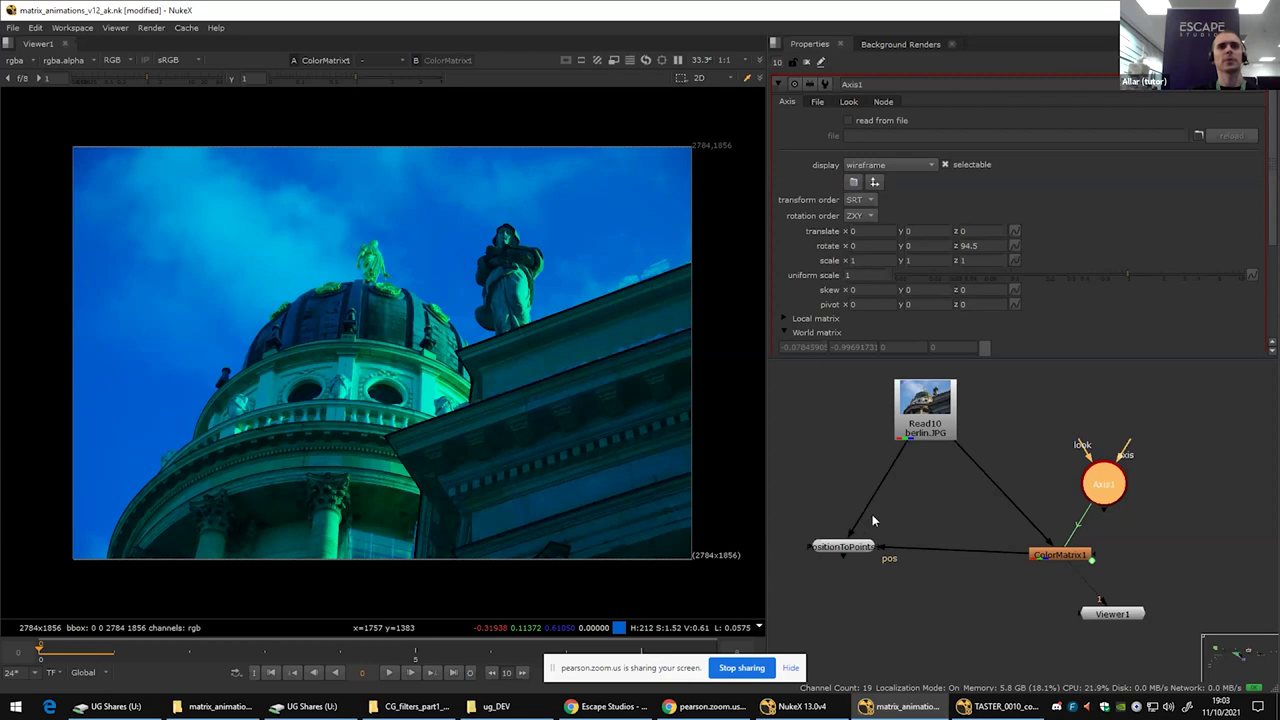
# Step: View PositionToPoints1 in the viewer and display its point cloud in 3D
pyautogui.doubleClick(853, 548)
pyautogui.moveTo(852, 548); pyautogui.dragTo(848, 567)
pyautogui.press('1')
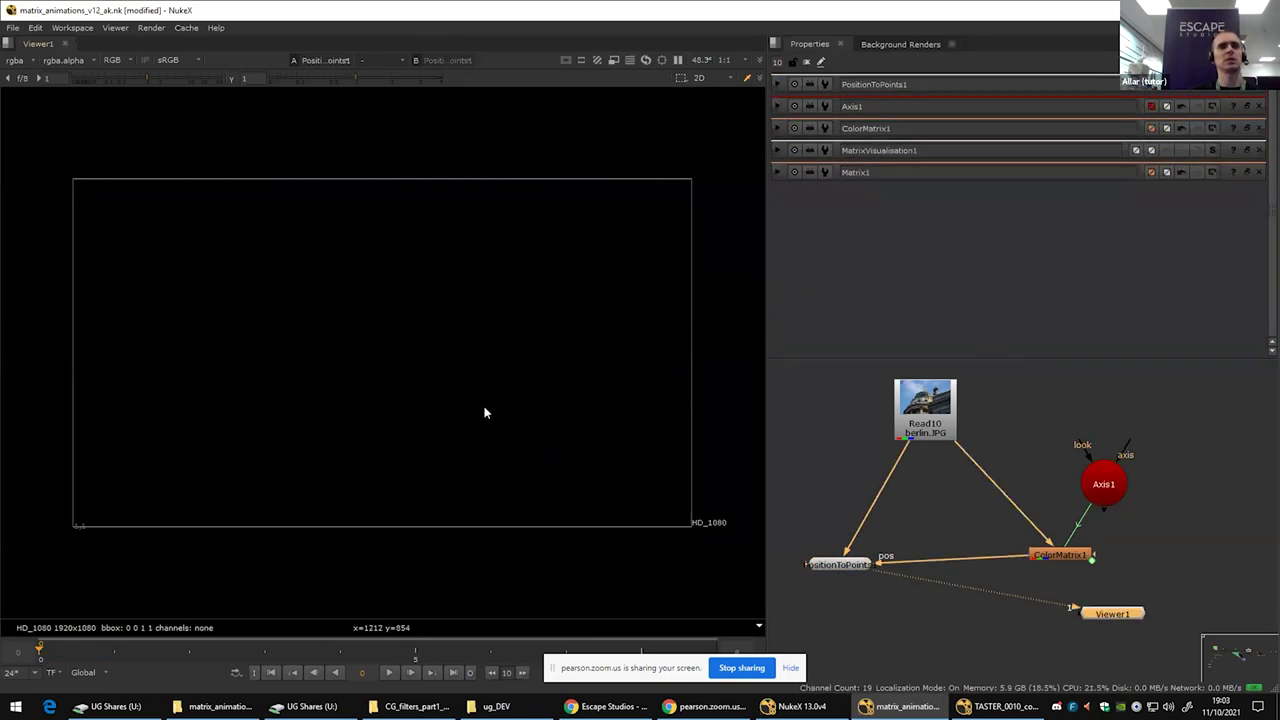
pyautogui.scroll(-2, 493, 408)
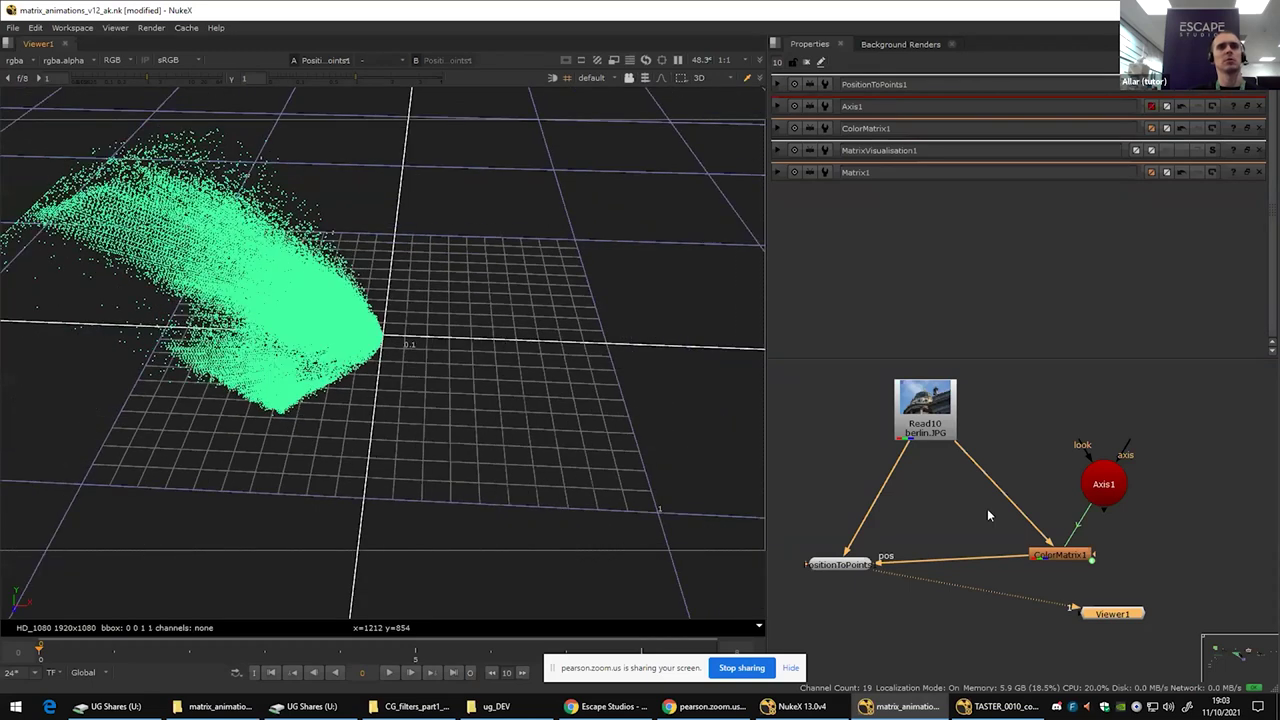
# Step: Increase Axis1's Z rotation in increments of 10 up to 194.5, rotating the colour point cloud
pyautogui.doubleClick(1100, 485)
pyautogui.click(962, 247)
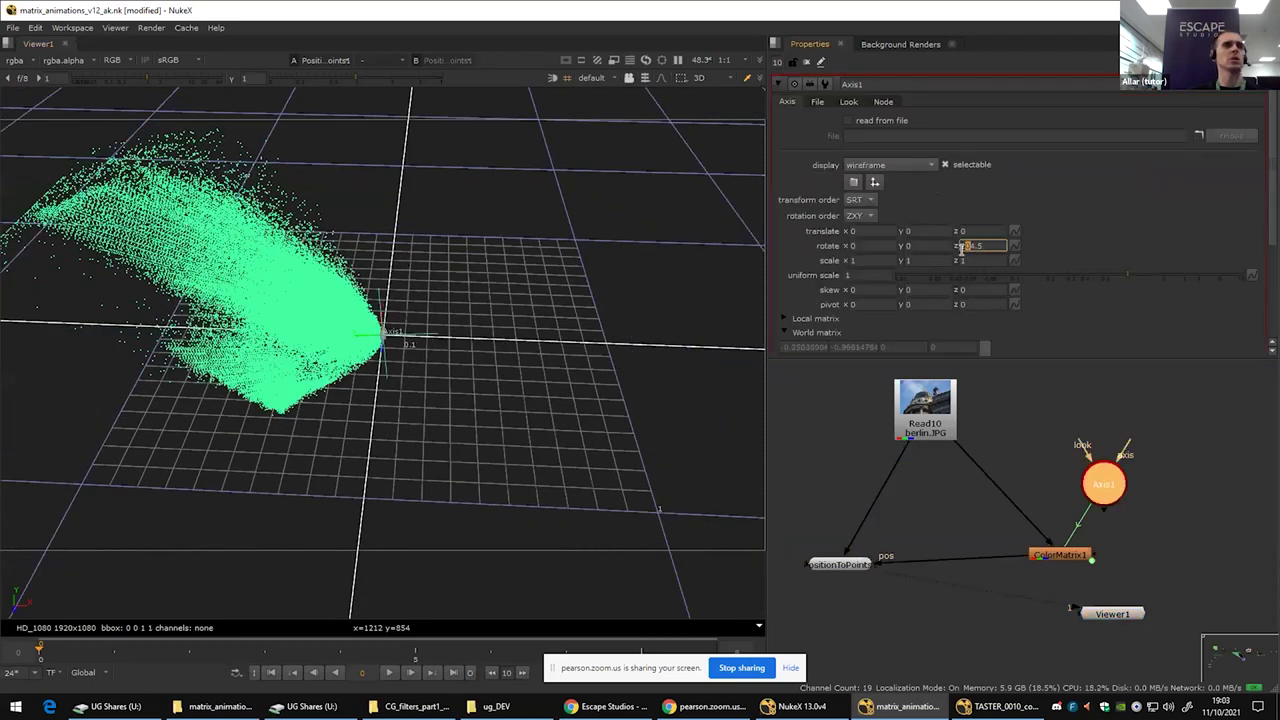
pyautogui.press('Up')
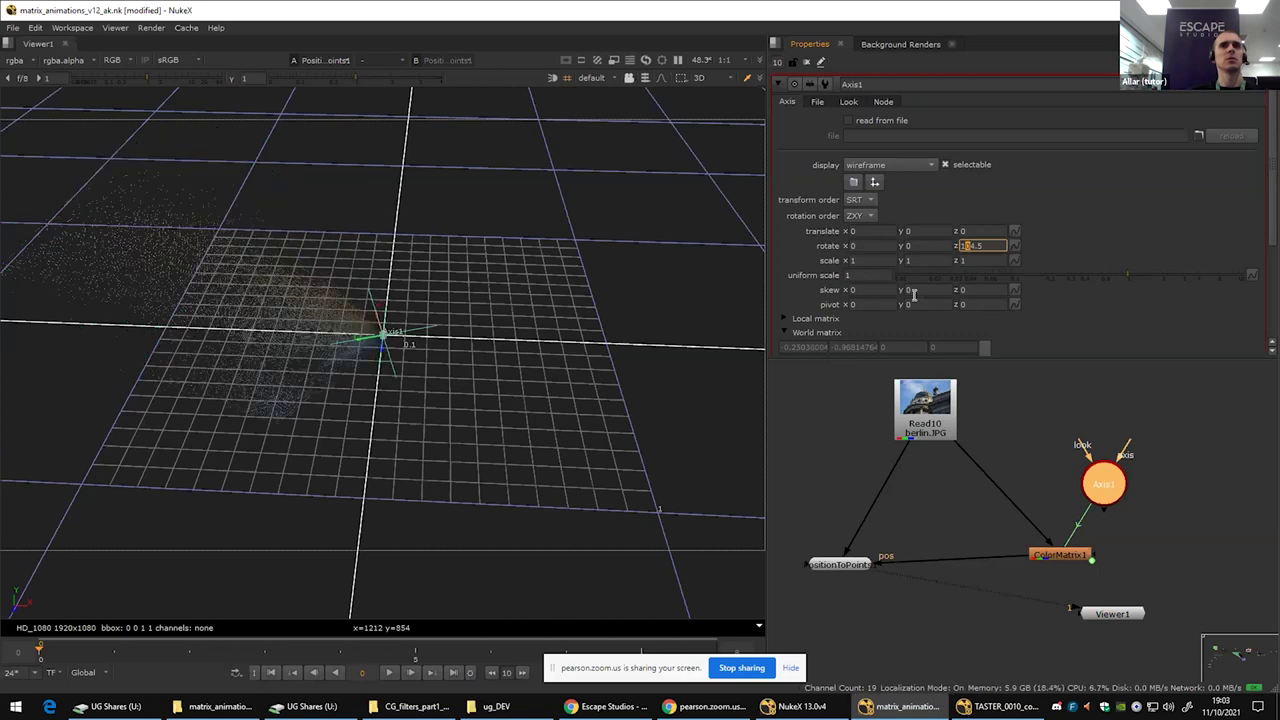
pyautogui.press('Up')
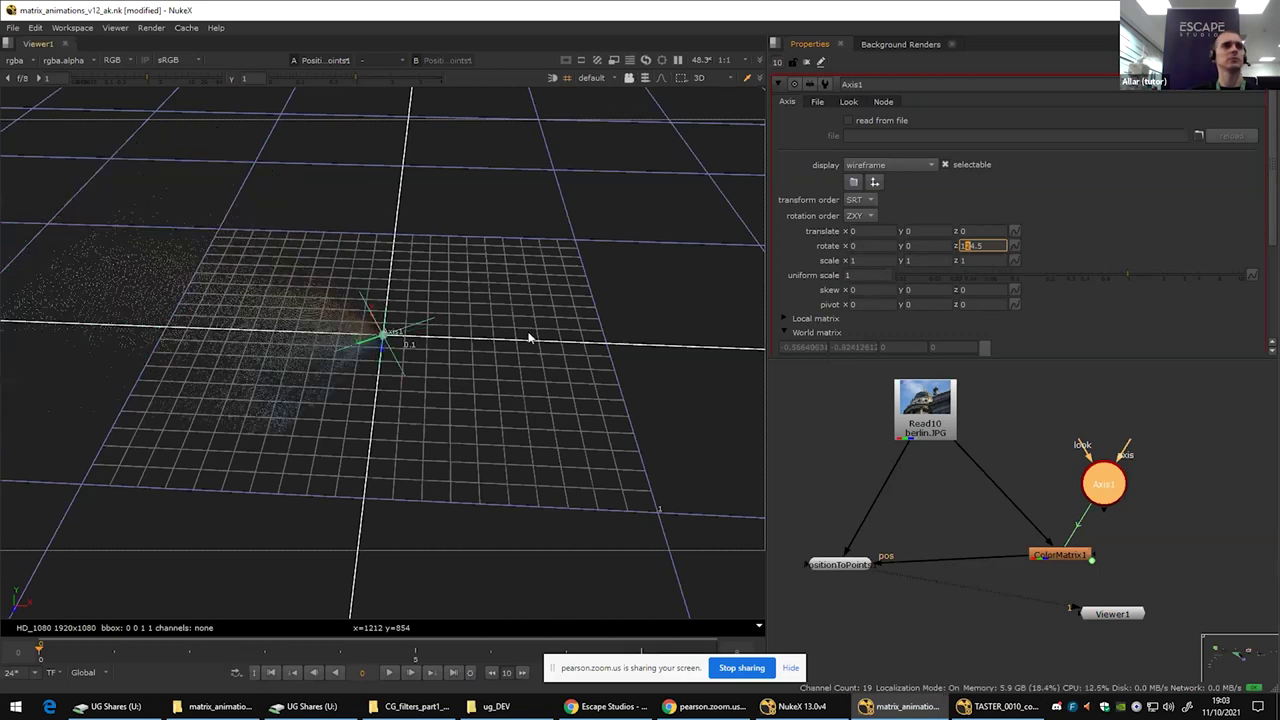
pyautogui.press('Up')
pyautogui.press('Up')
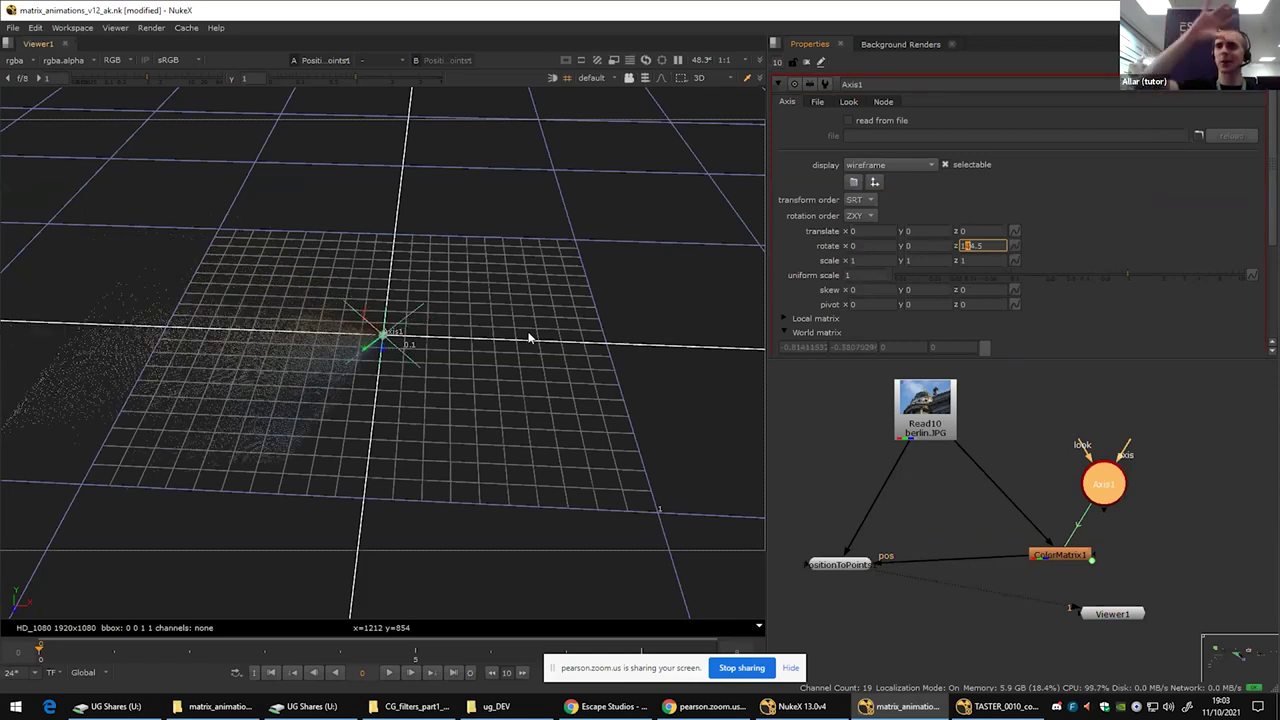
pyautogui.press('Up')
pyautogui.press('Up')
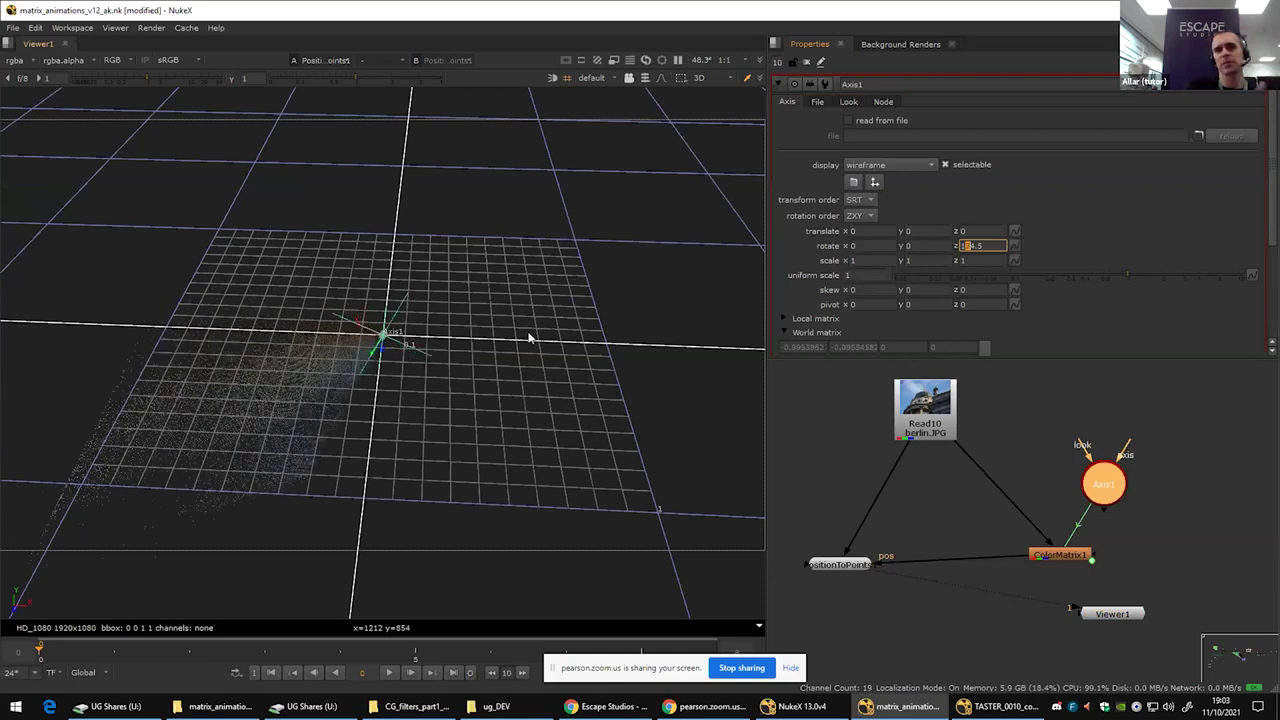
pyautogui.press('Up')
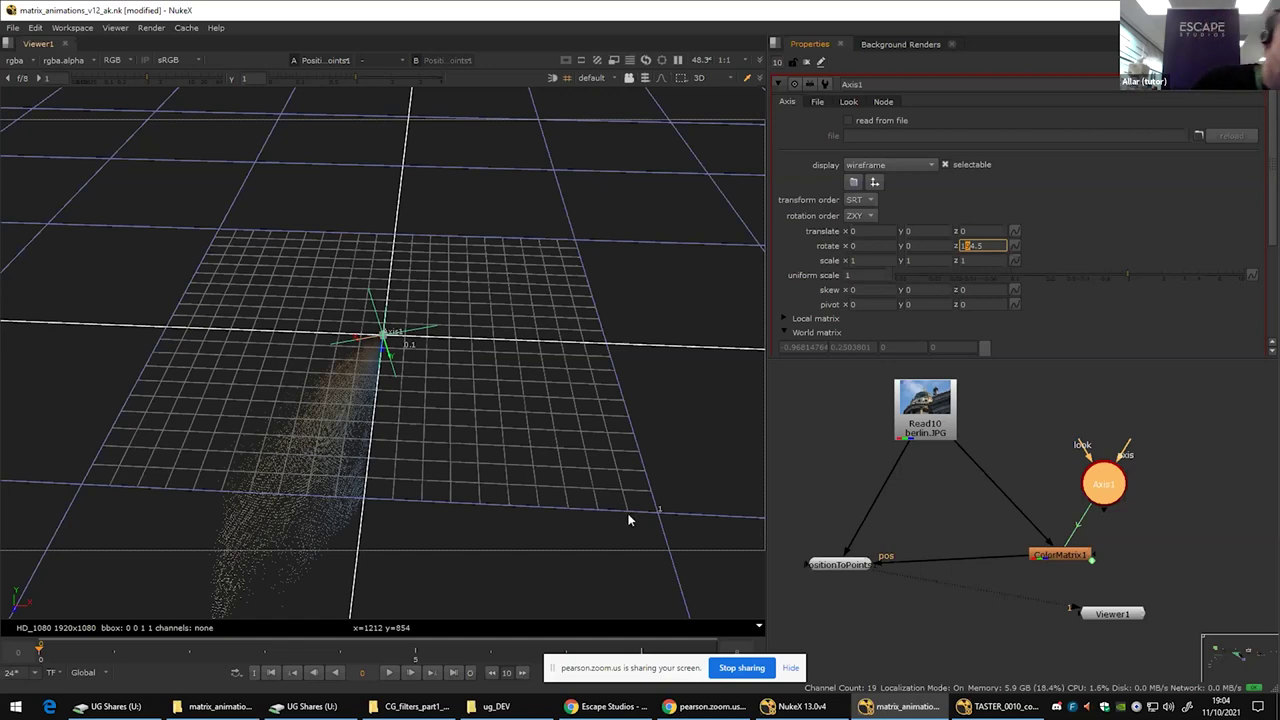
# Step: Switch to Chrome, open the YouTube video "Digital Painting & Spacial Frequencies. Nuke Tutorial", and skip through 7:00 to 12:17
pyautogui.click(620, 706)
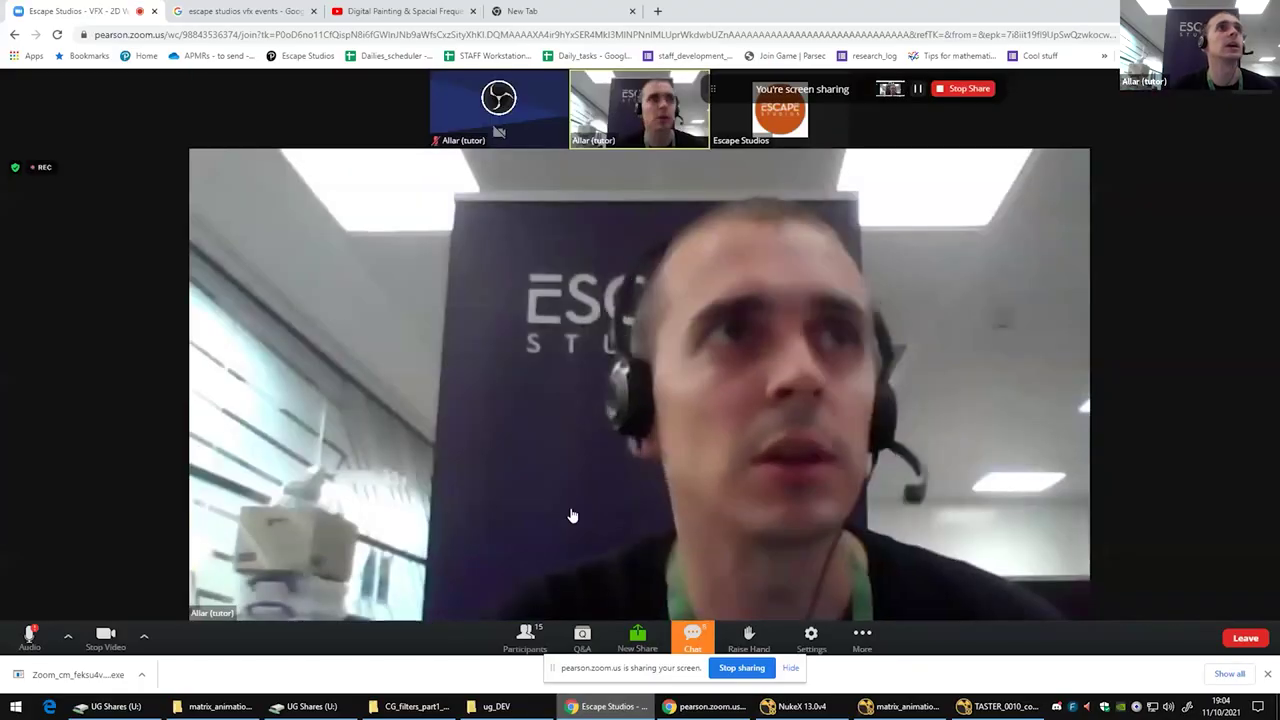
pyautogui.click(374, 12)
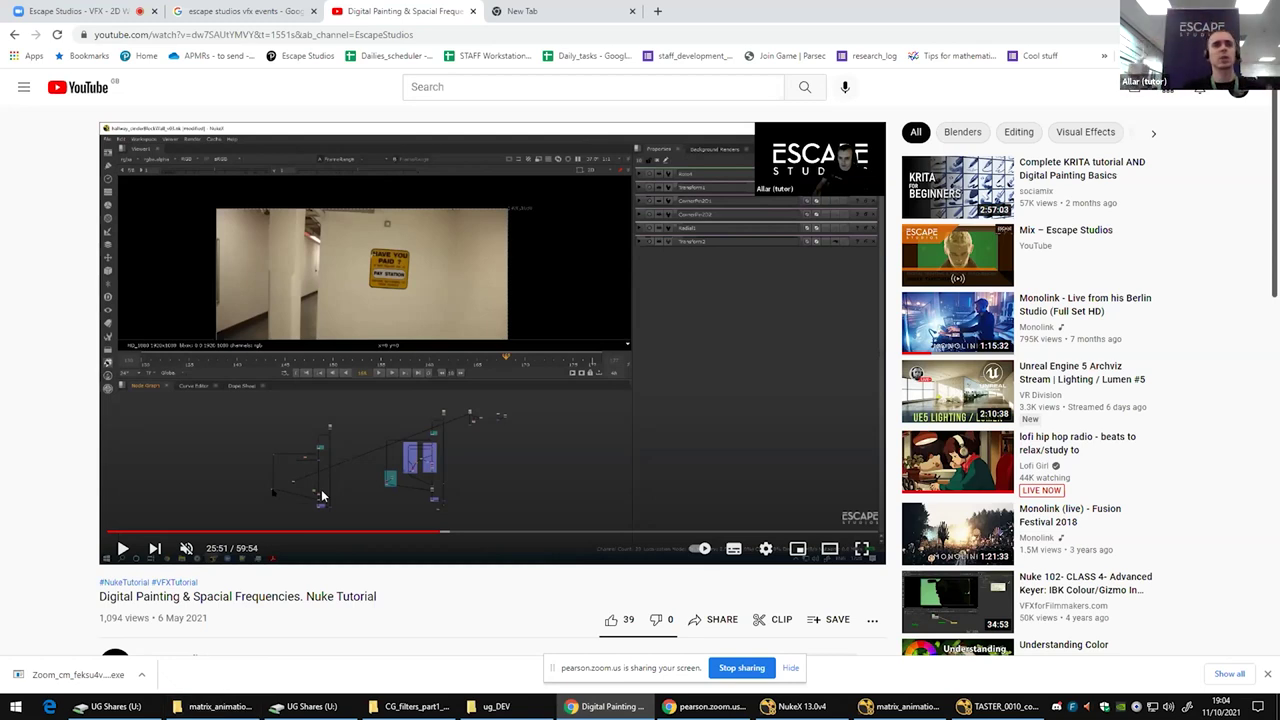
pyautogui.click(198, 537)
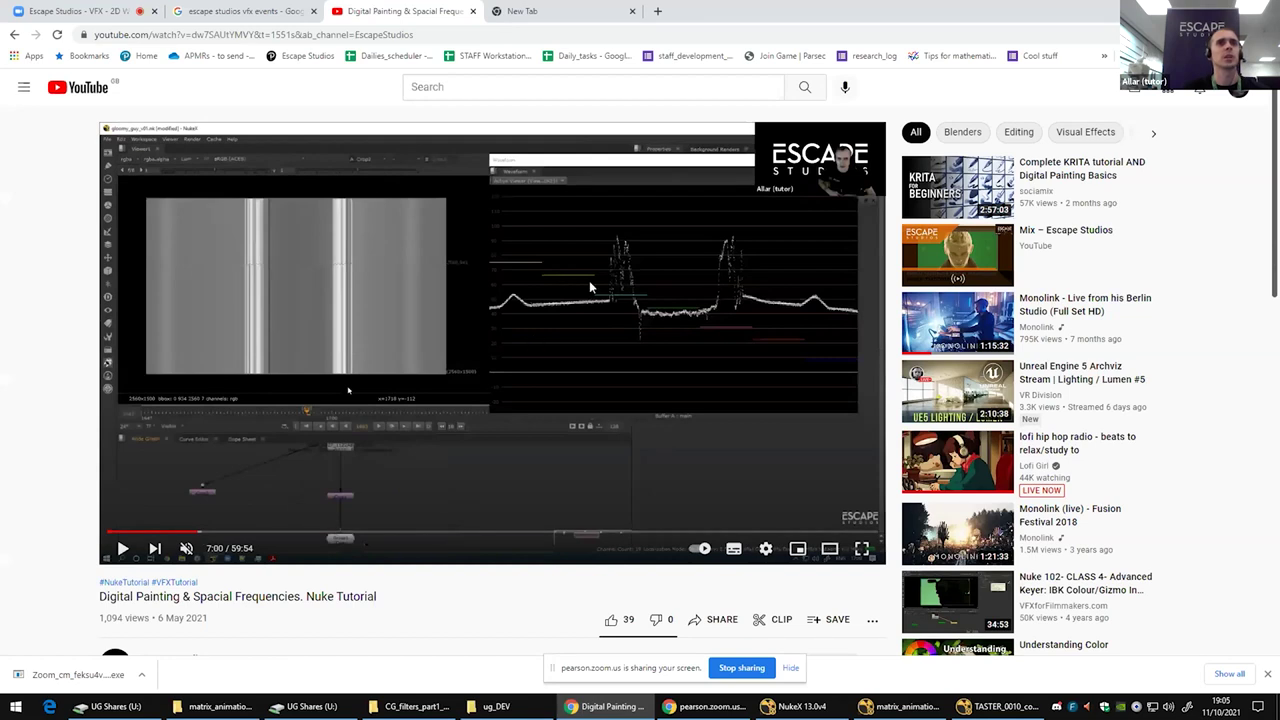
pyautogui.click(212, 533)
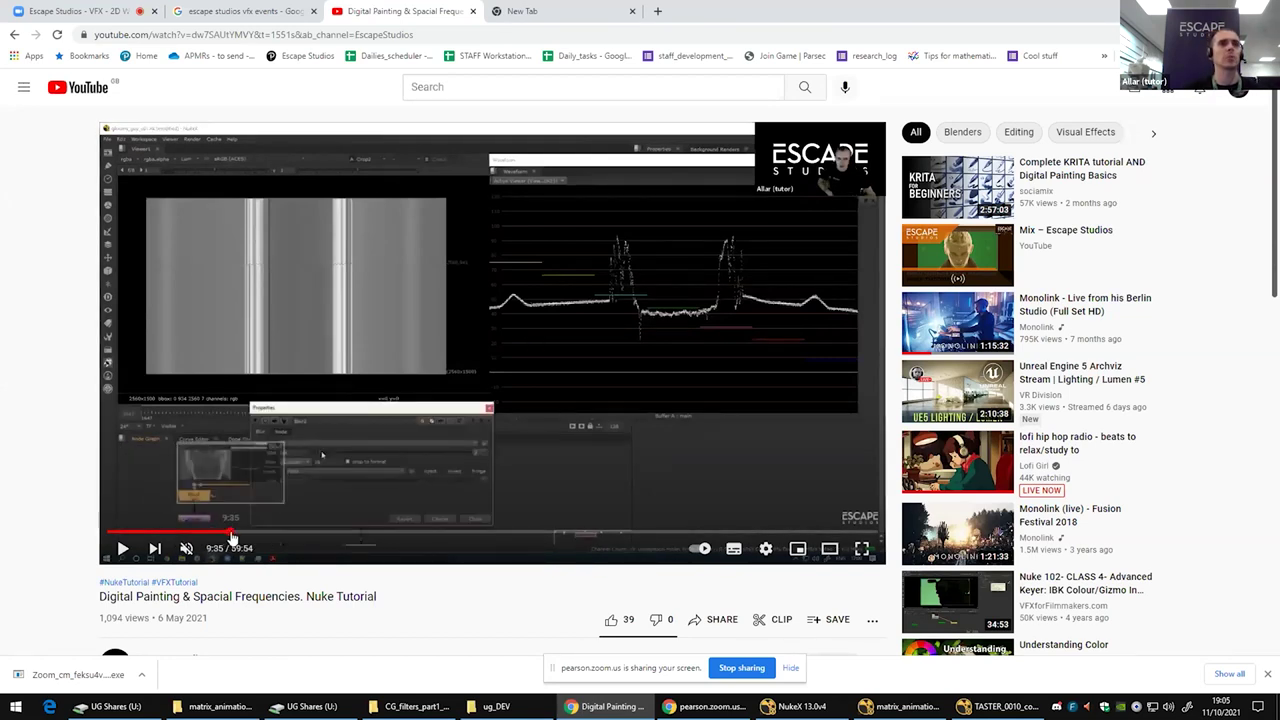
pyautogui.click(244, 537)
pyautogui.click(251, 538)
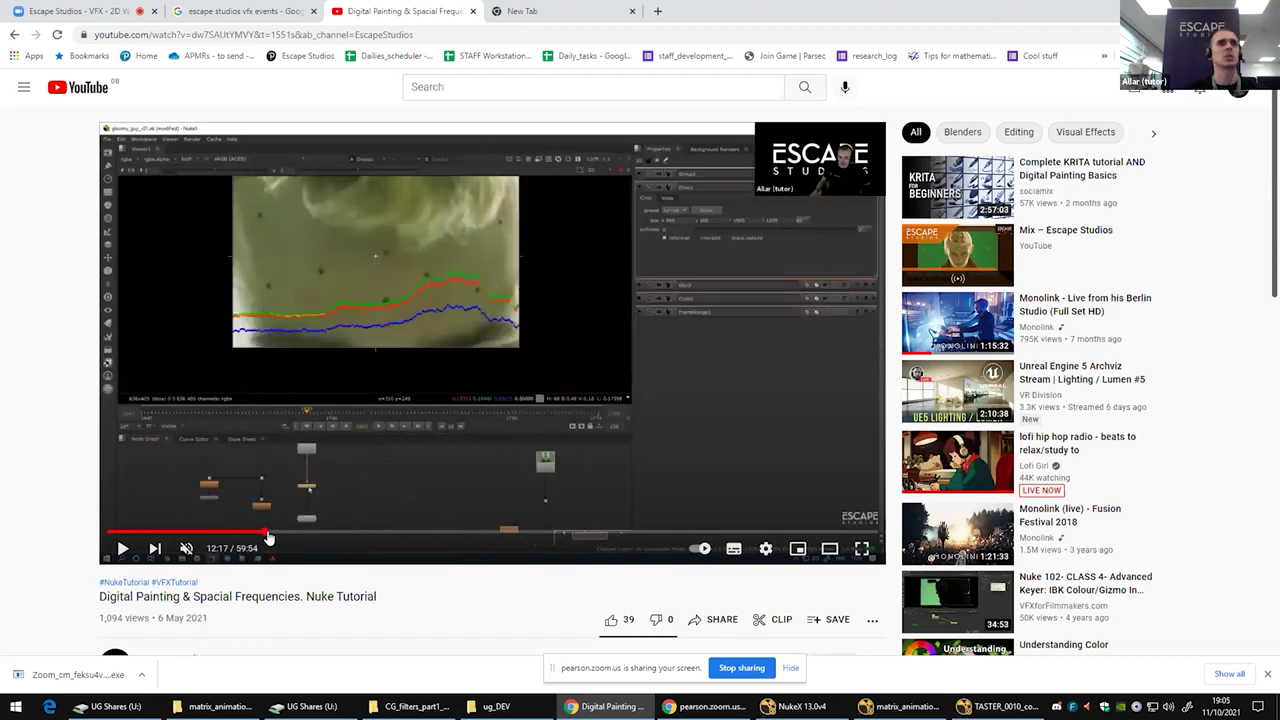
# Step: Skip back to 11:12 in the spatial frequencies tutorial video
pyautogui.click(265, 538)
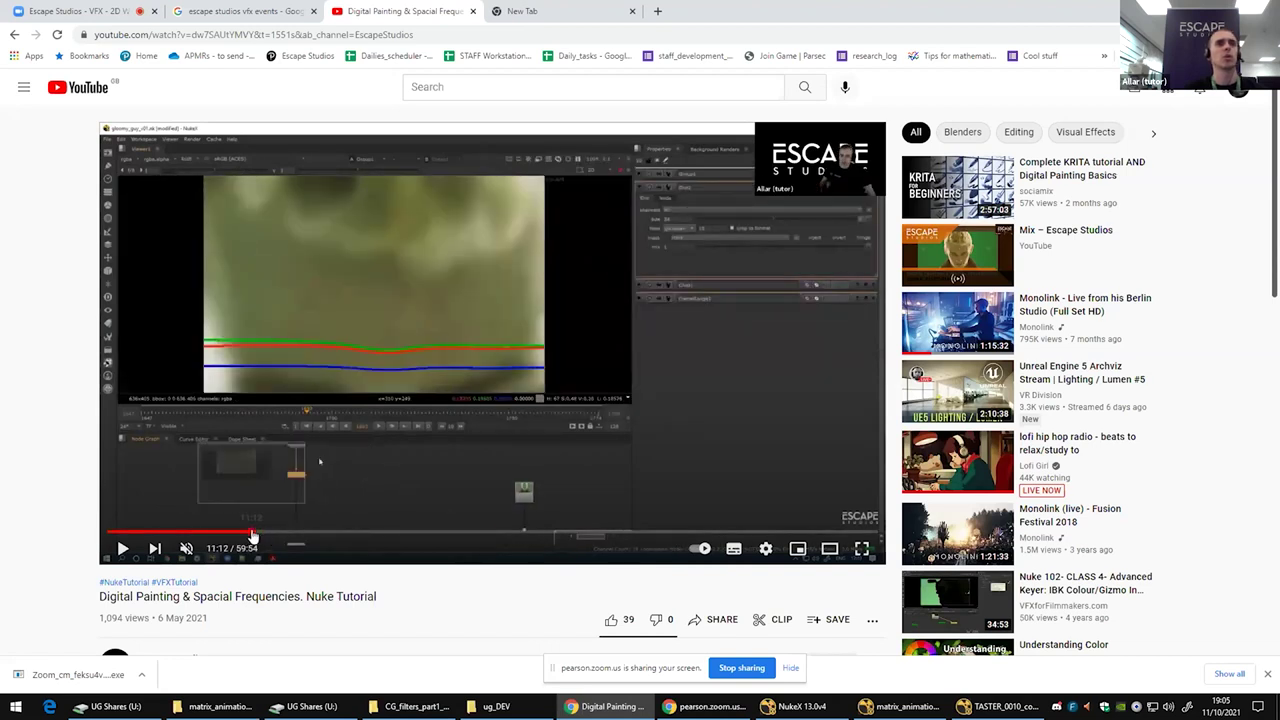
pyautogui.click(256, 537)
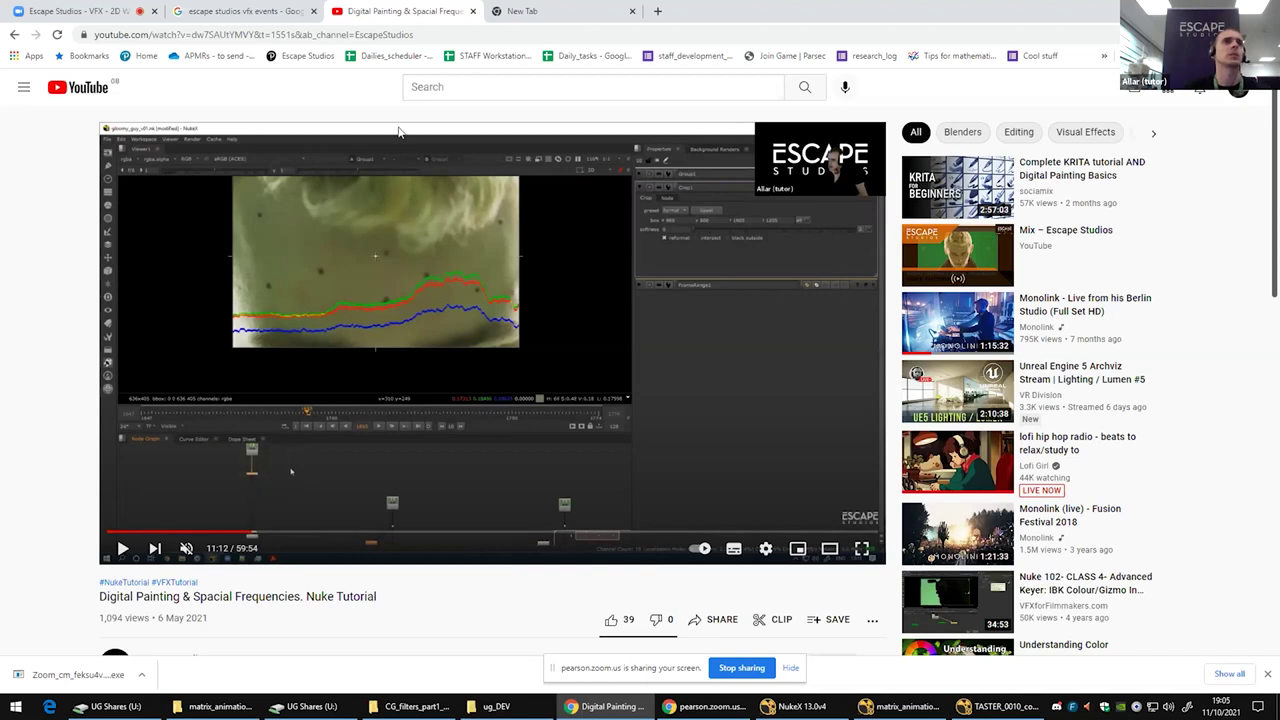
# Step: Search YouTube for "escape studios" and open the Escape Studios channel
pyautogui.click(476, 86)
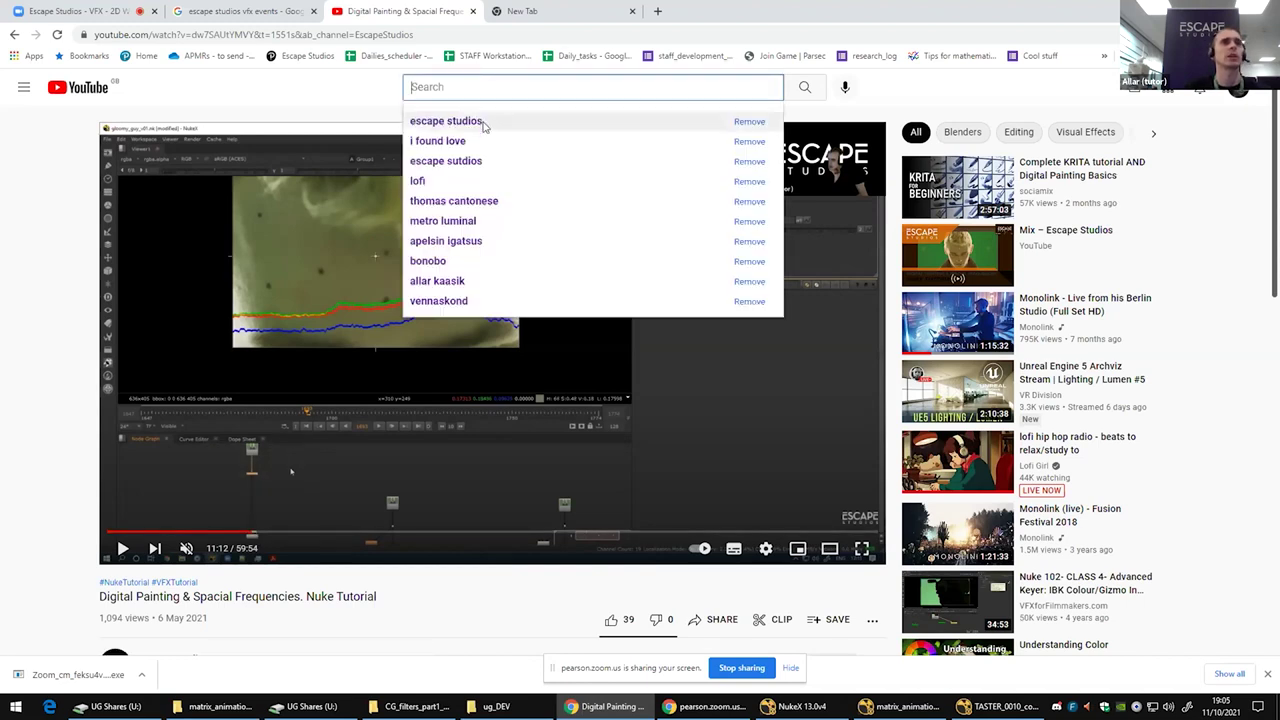
pyautogui.click(483, 122)
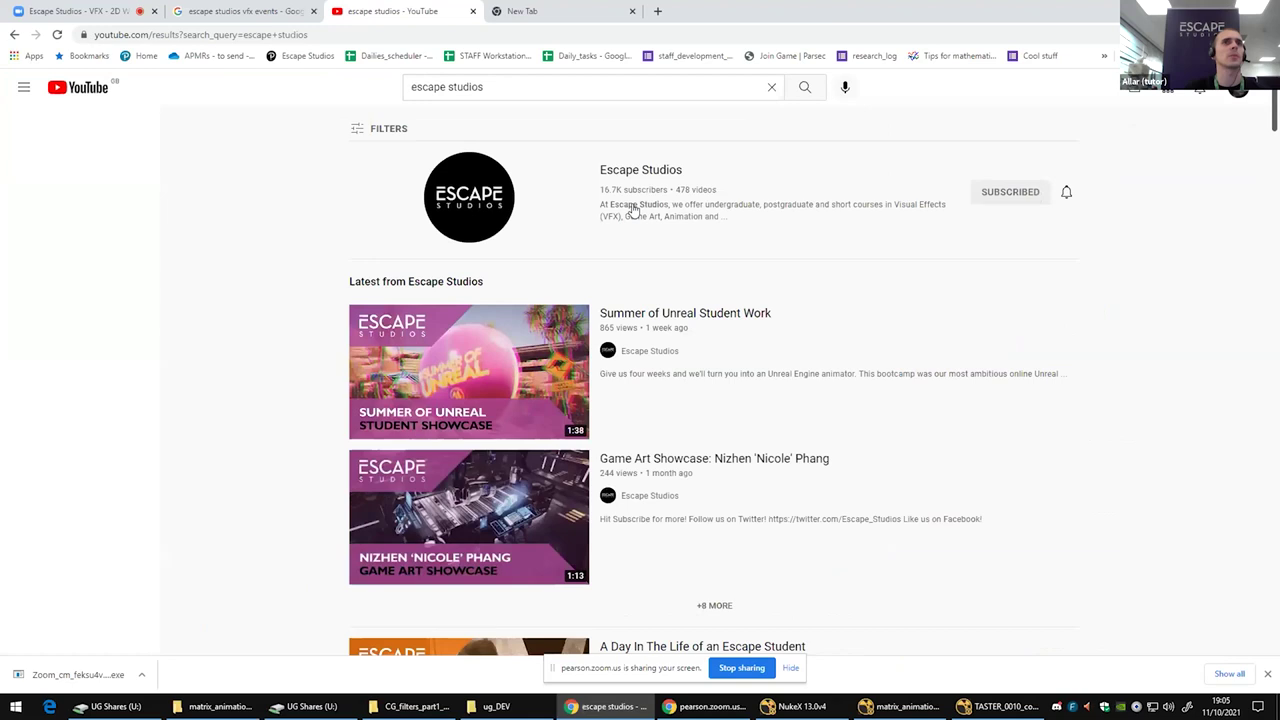
pyautogui.click(630, 172)
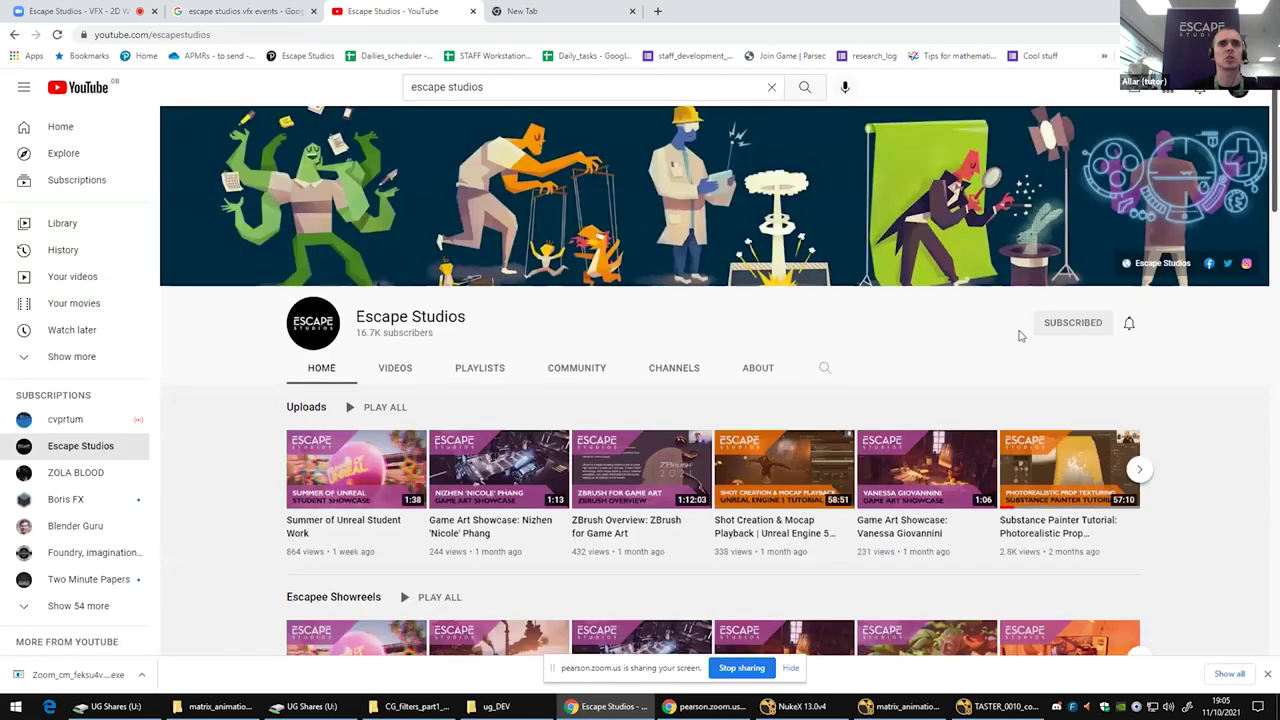
# Step: Search the Escape Studios channel for "lighting" and open the video "2D Relighting Hacks. Nuke Tutorial."
pyautogui.click(840, 370)
pyautogui.write('lighting')
pyautogui.press('Return')
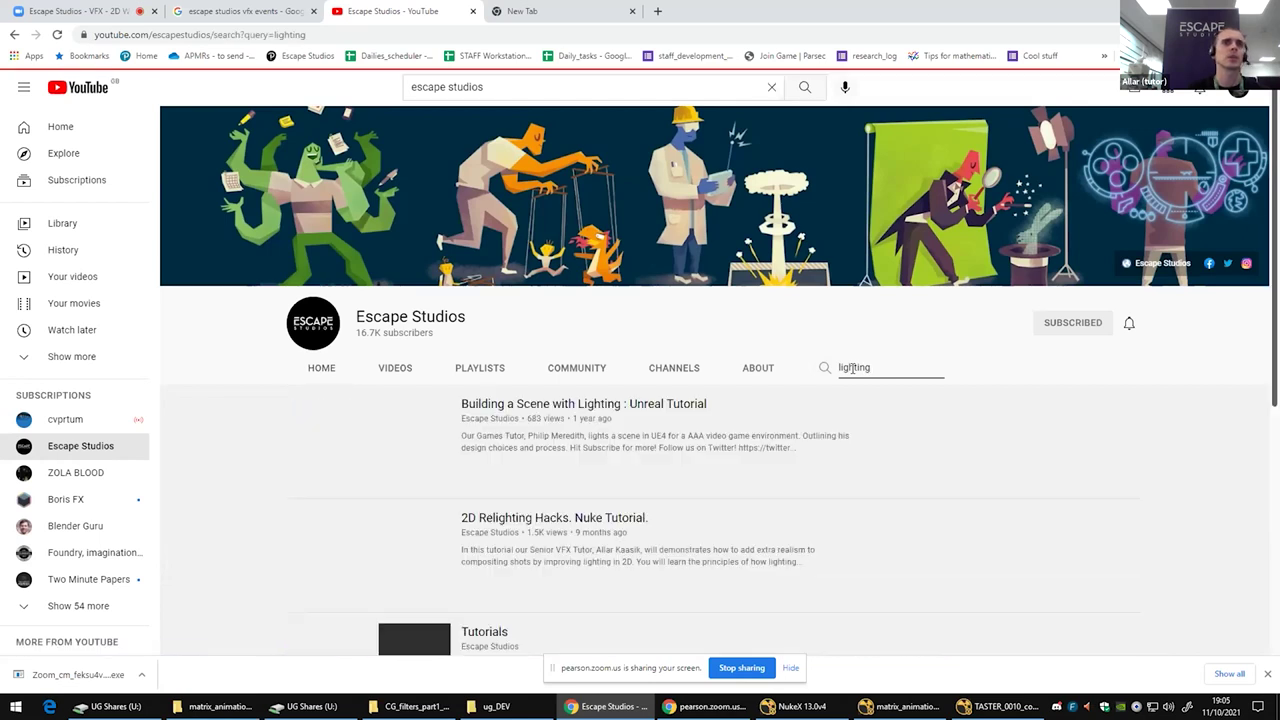
pyautogui.click(581, 528)
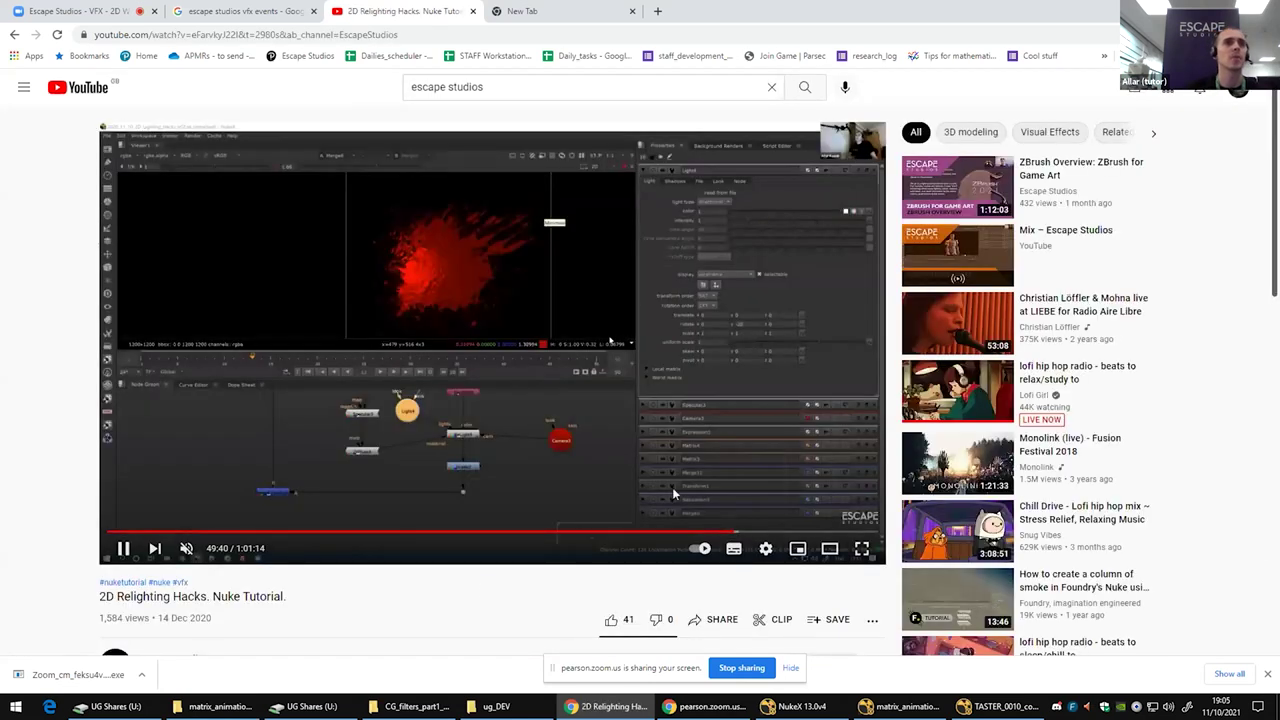
# Step: Skip through the relighting tutorial from 45:59 to 55:32, examining the normal-map, light and smoke relighting sections
pyautogui.click(710, 533)
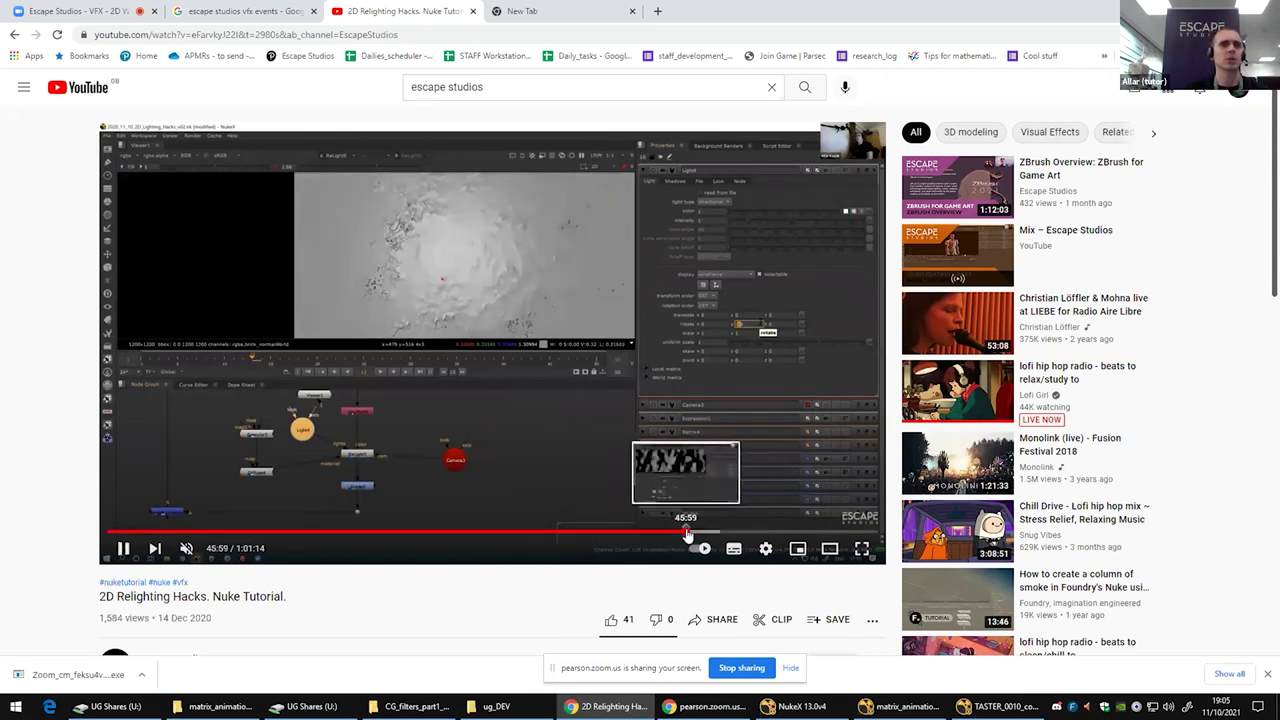
pyautogui.click(686, 532)
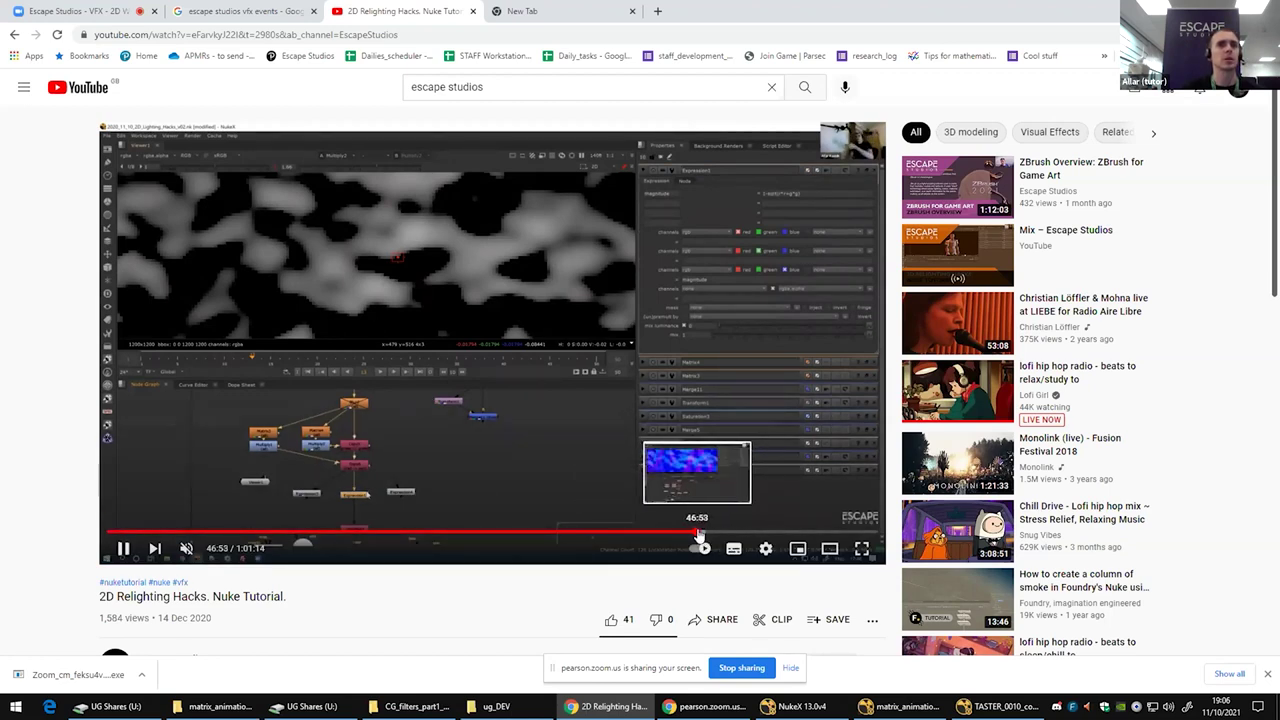
pyautogui.click(697, 535)
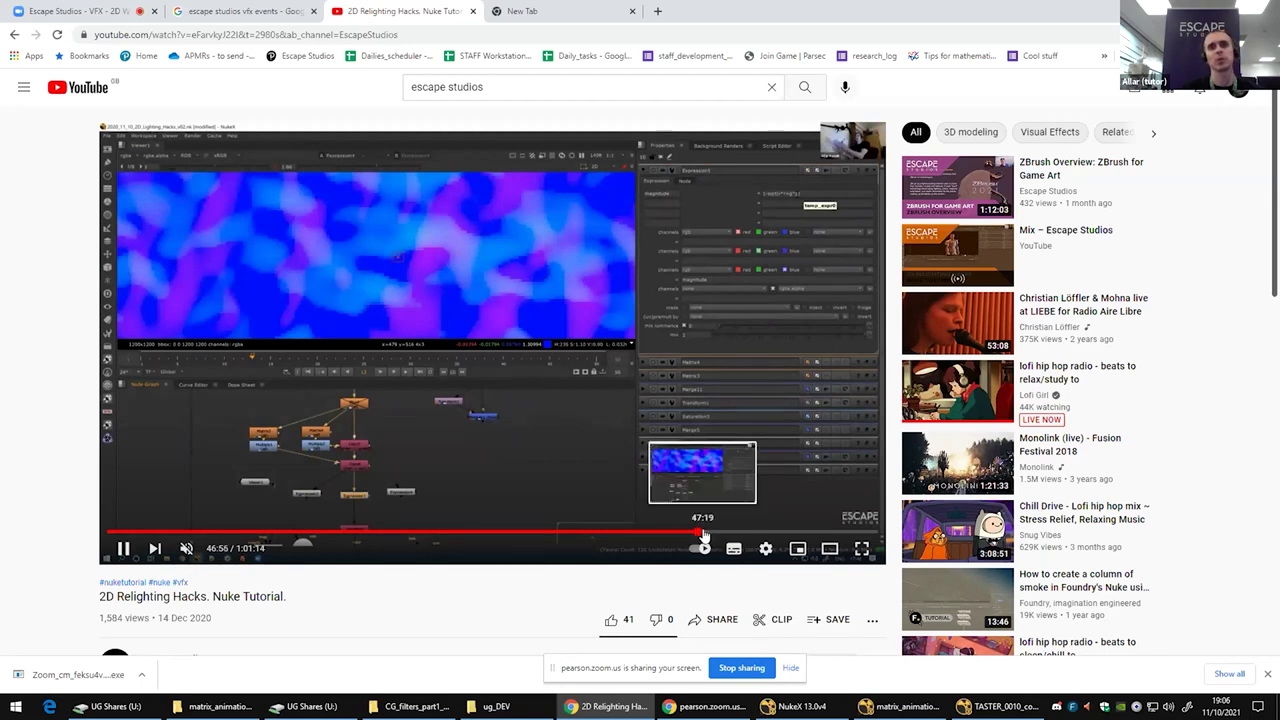
pyautogui.click(716, 536)
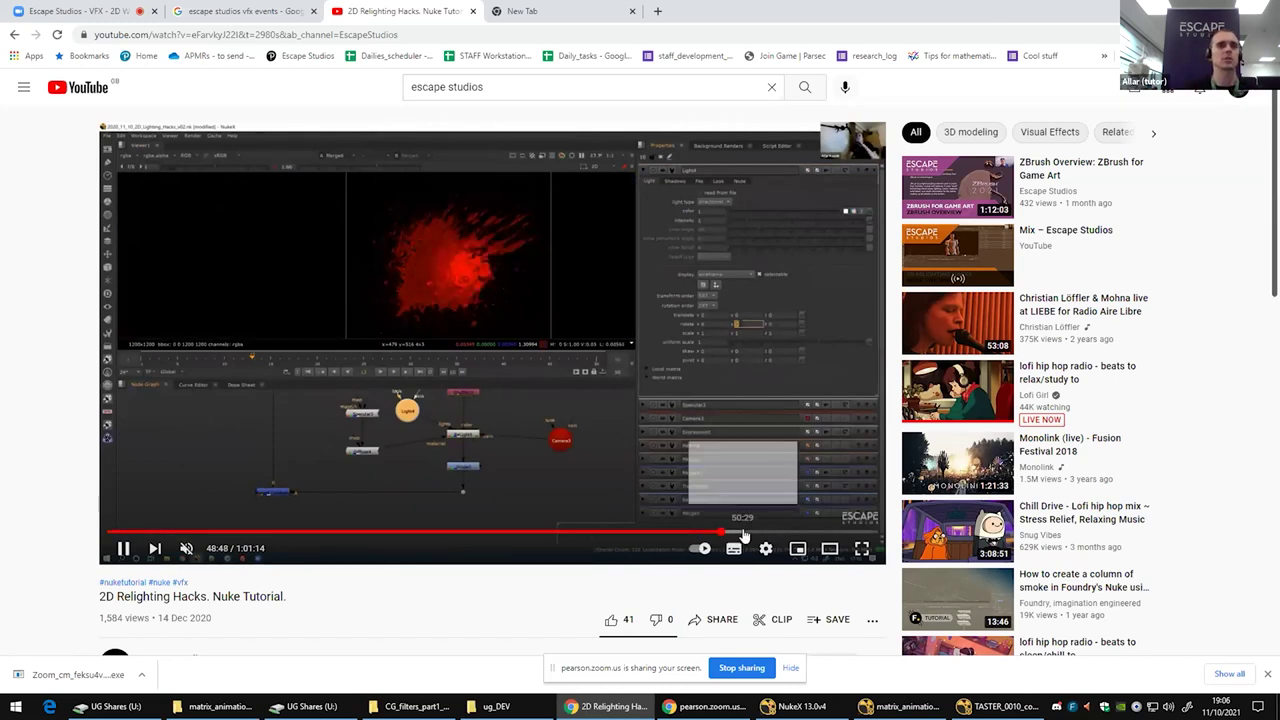
pyautogui.click(727, 532)
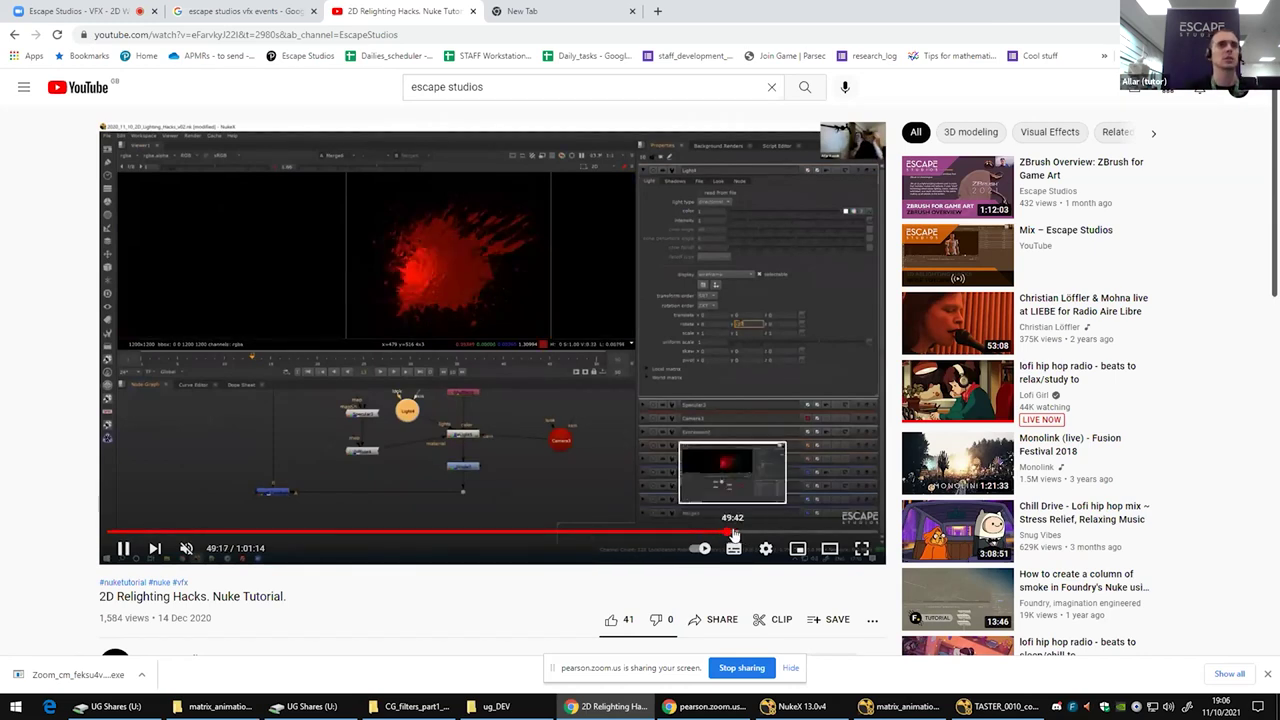
pyautogui.click(736, 532)
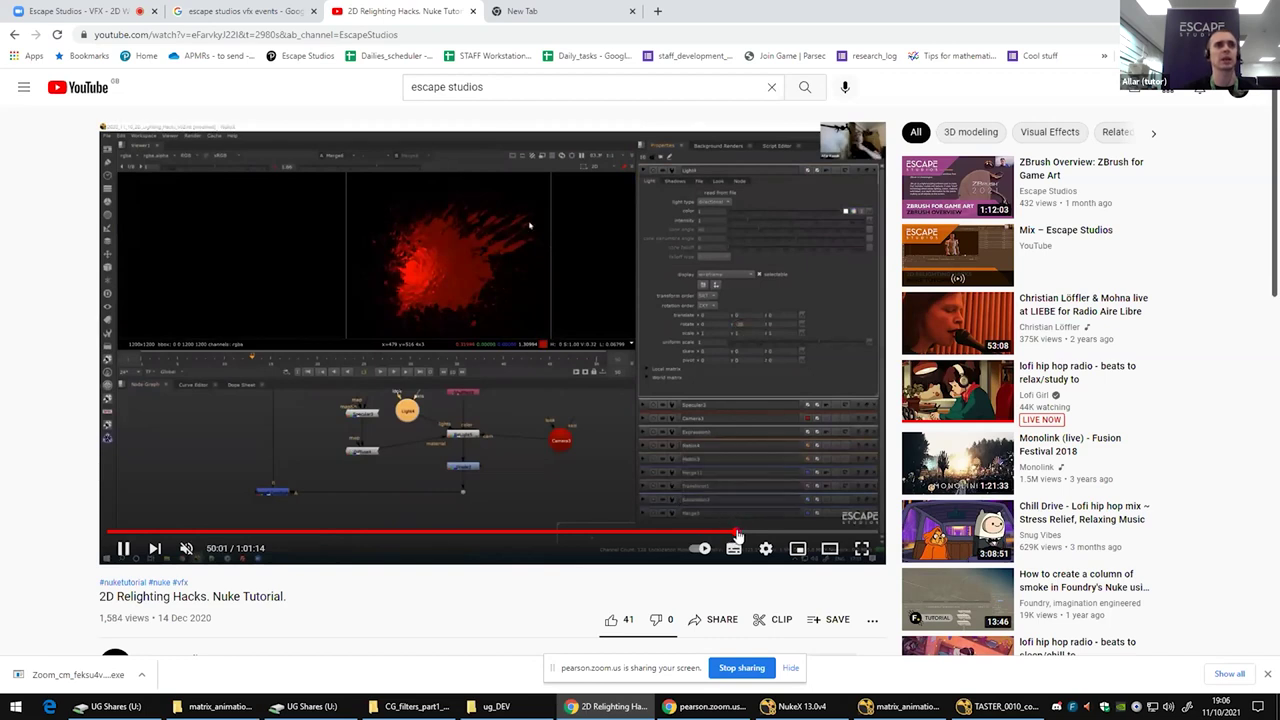
pyautogui.click(757, 534)
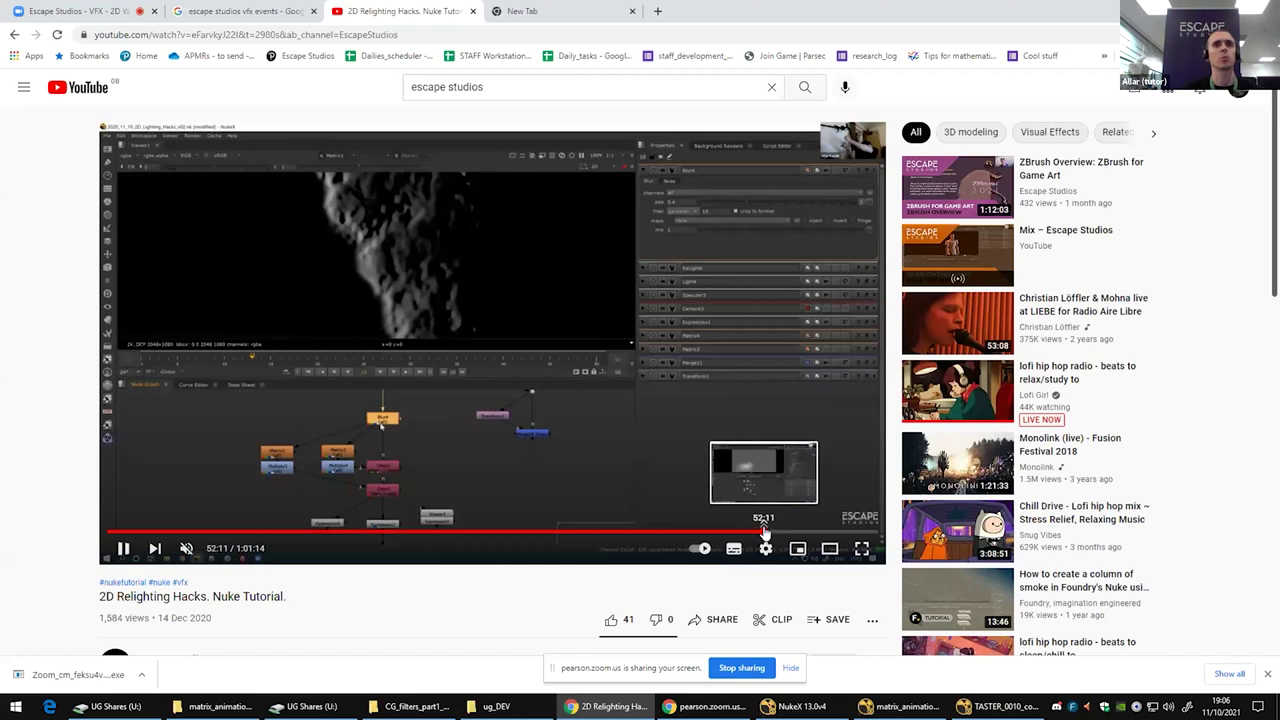
pyautogui.click(763, 533)
pyautogui.click(772, 533)
pyautogui.click(792, 531)
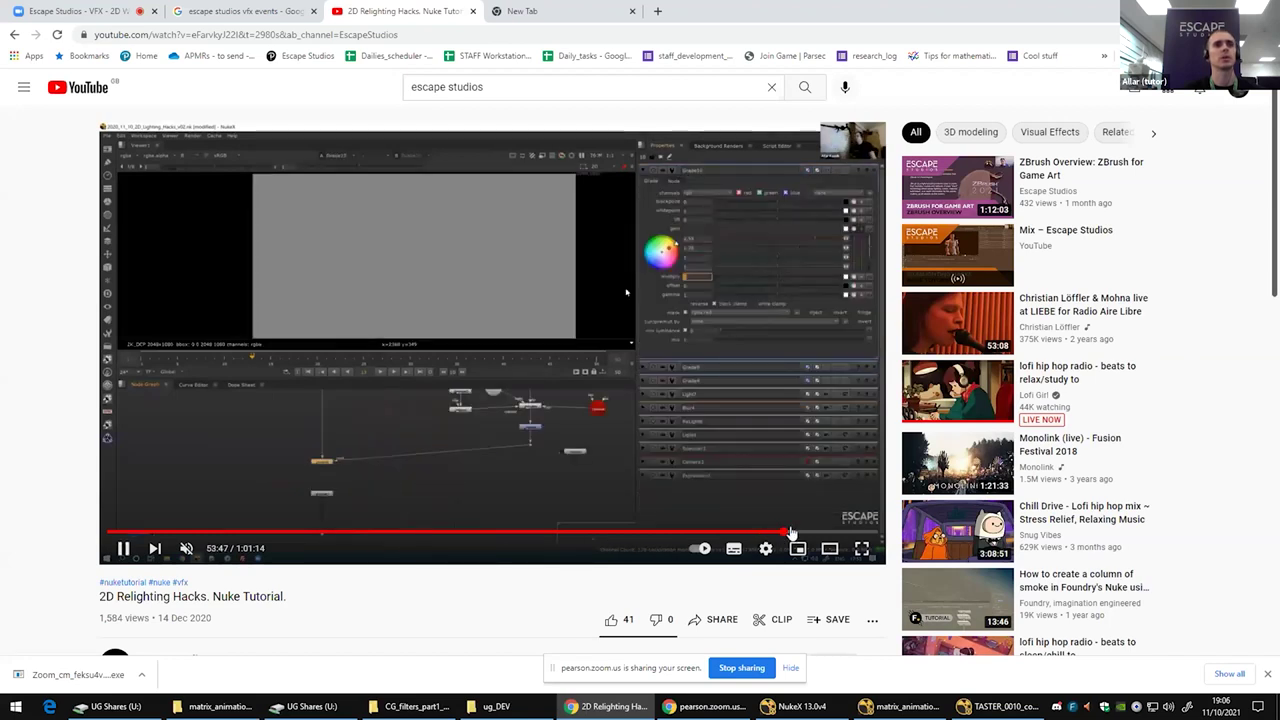
pyautogui.click(815, 532)
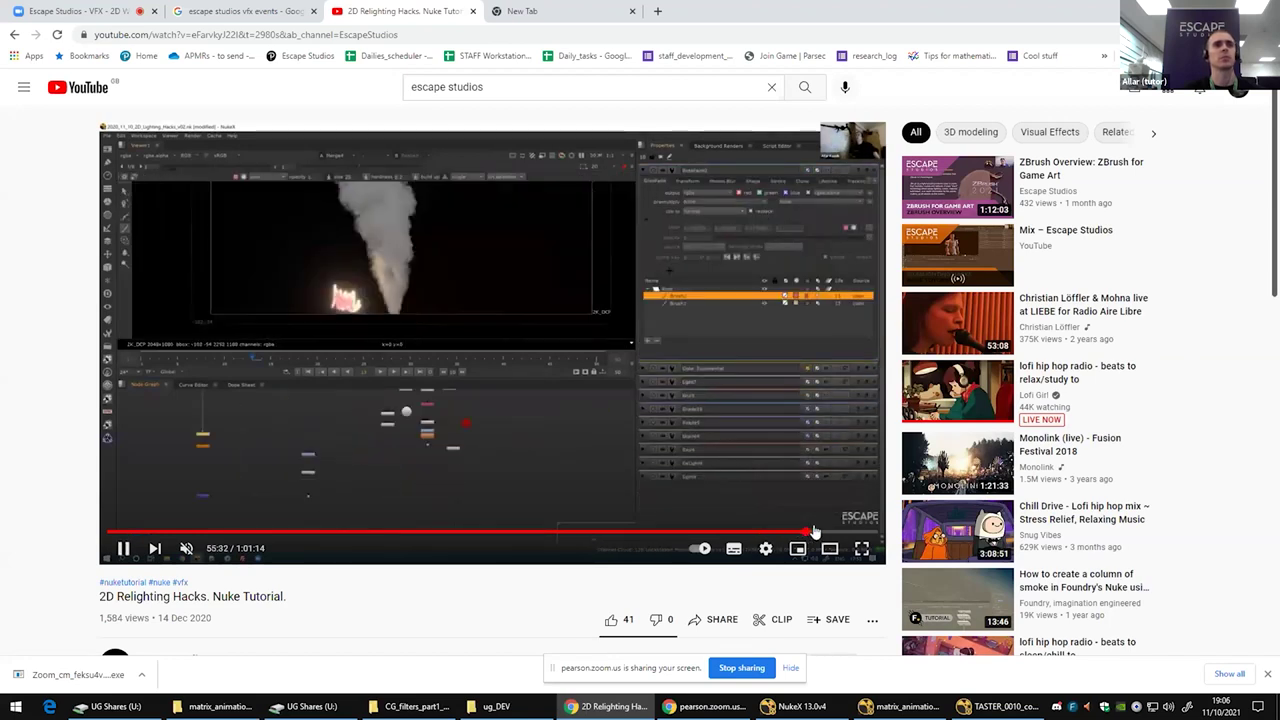